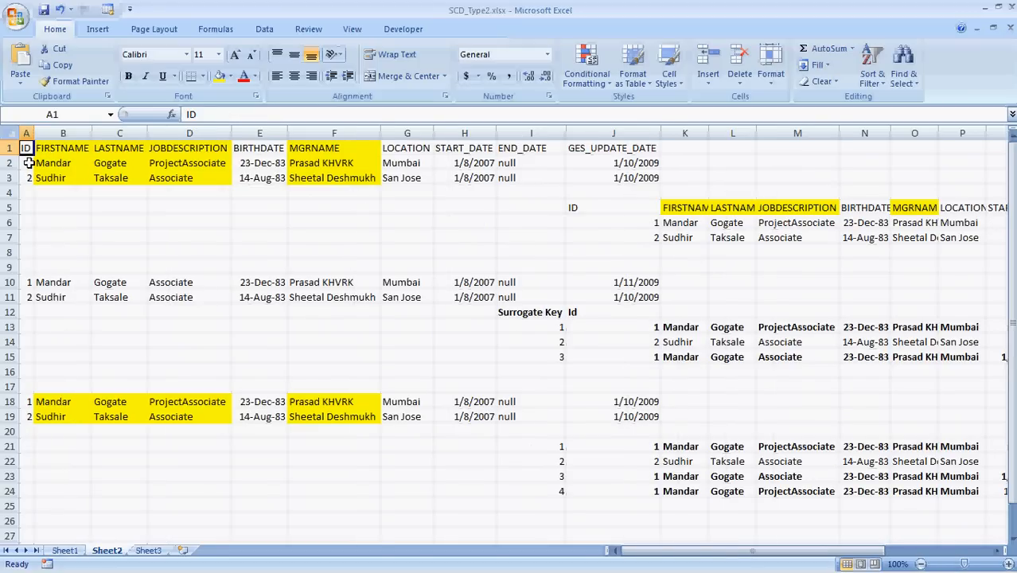
Examine the two source records in rows 2 and 3, comparing their ID and GES_UPDATE_DATE columns.
left_click(28, 162)
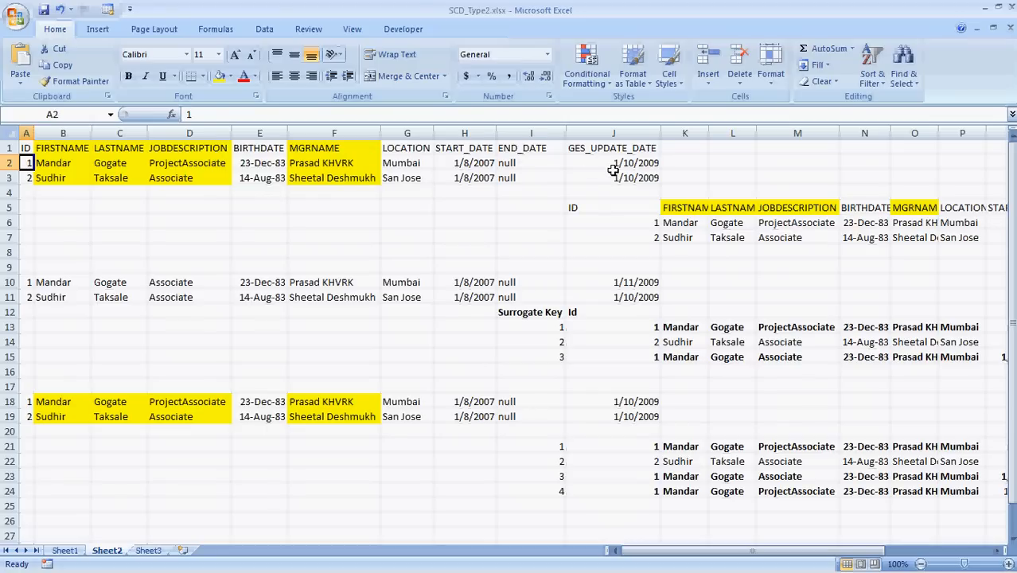
left_click(610, 168)
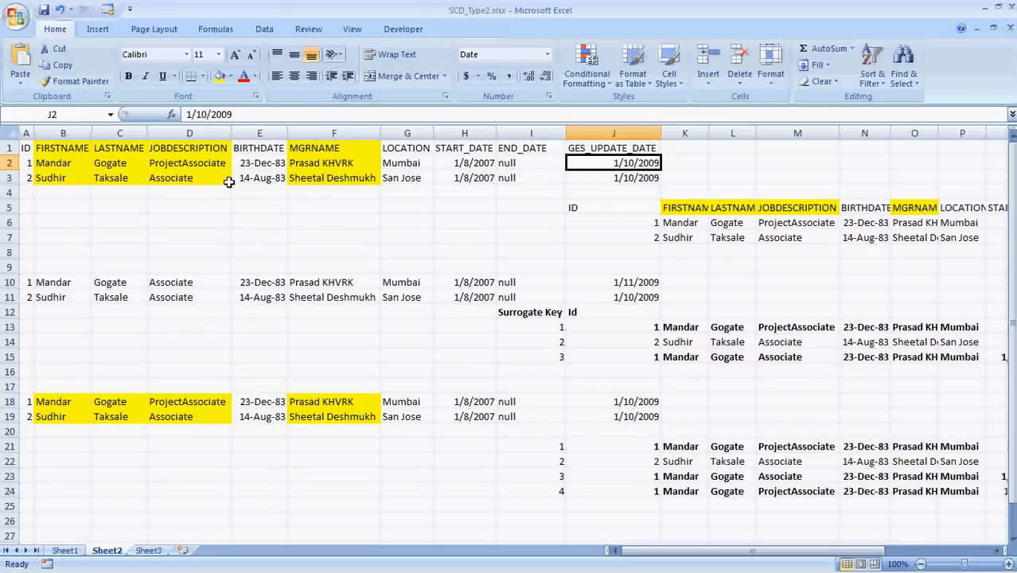
left_click(632, 207)
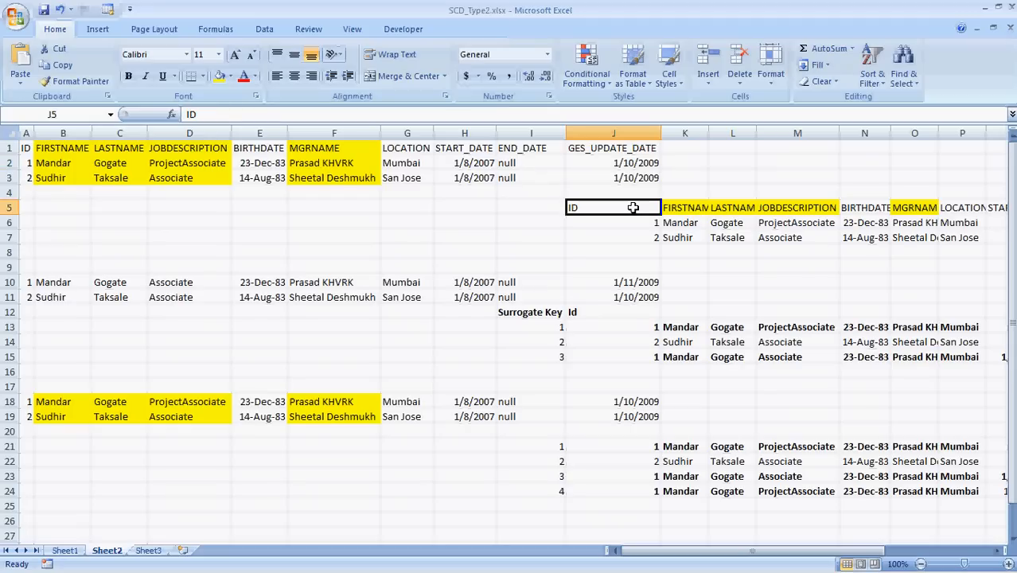
key("Up")
key("Up")
key("Up")
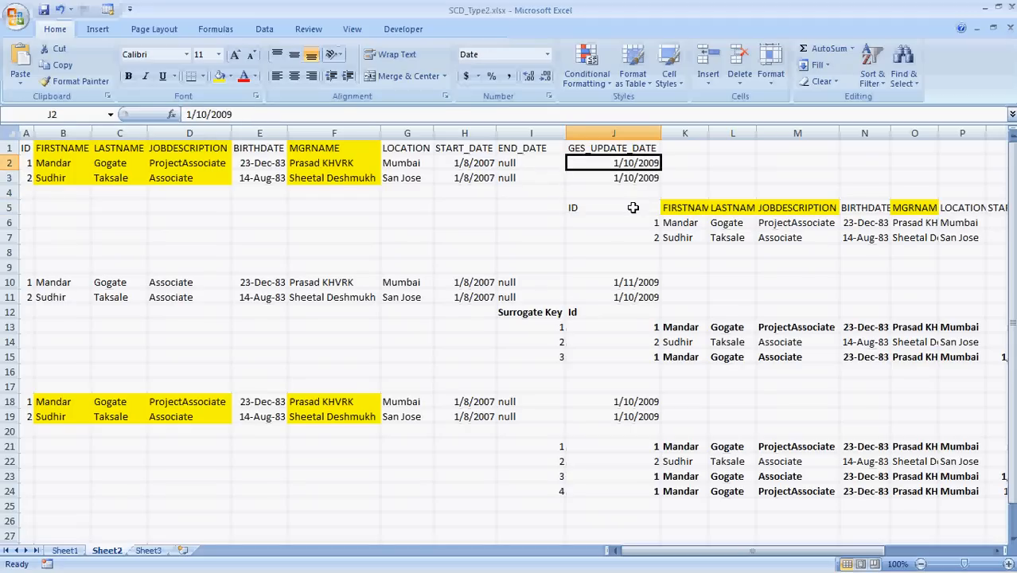
key("Left")
key("Left")
key("Left")
key("Left")
key("Left")
key("Left")
key("Left")
key("Left")
key("Left")
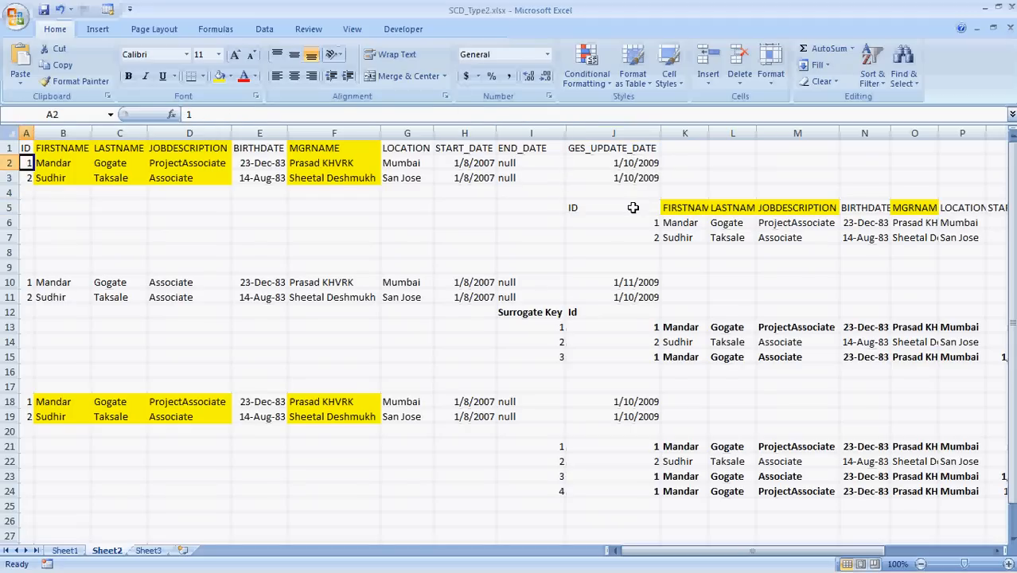
key("Down")
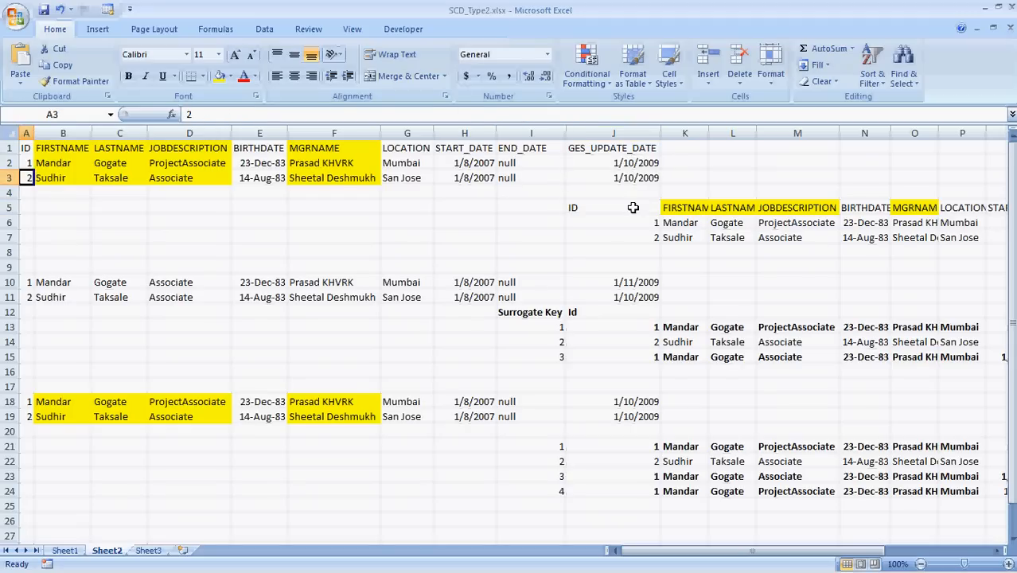
key("Up")
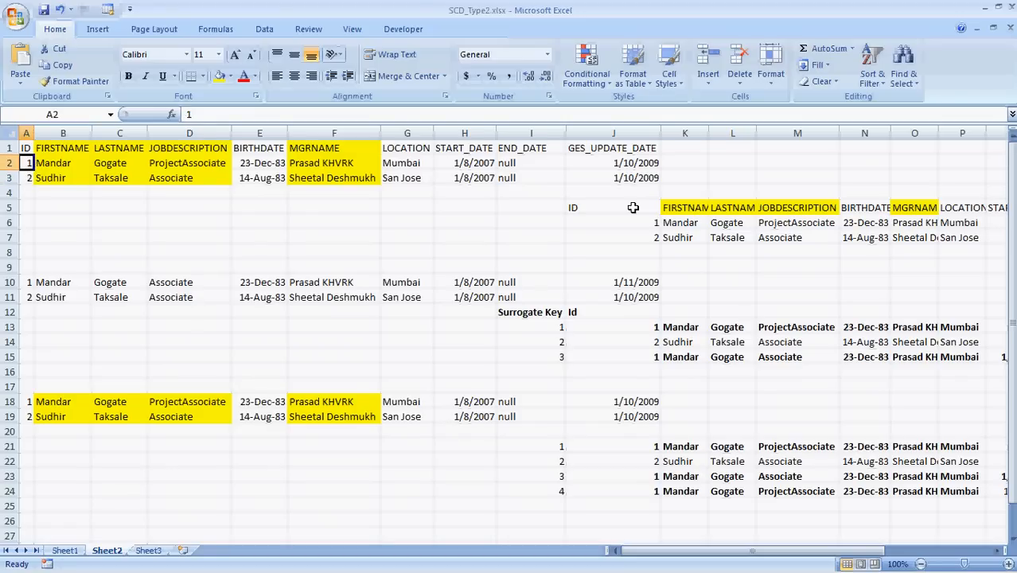
key("Down")
key("Down")
key("Up")
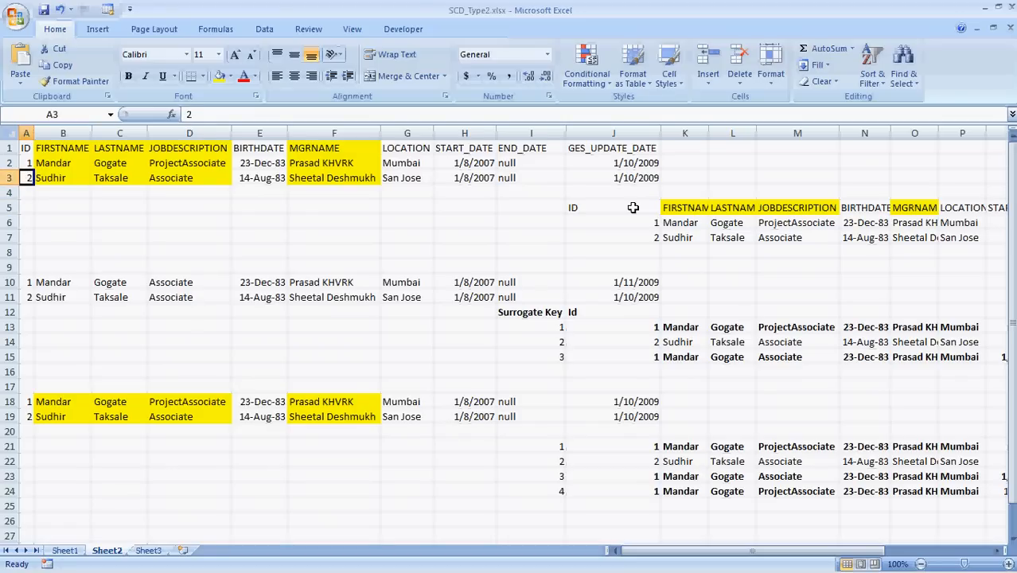
key("Down")
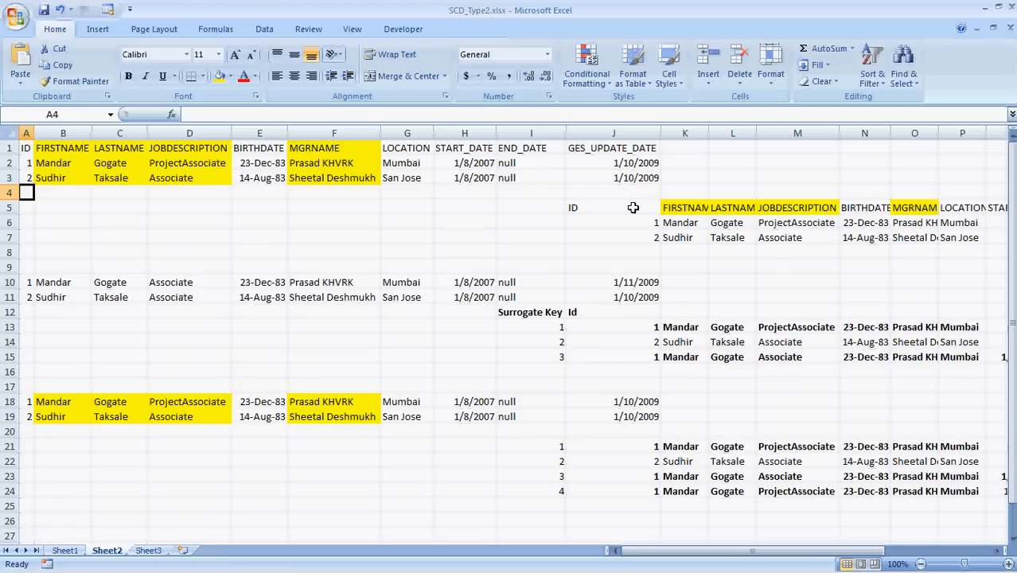
Review the target table's headers in row 5, from ID through CurrentReFlag.
key("Down")
key("Right")
key("Right")
key("Right")
key("Right")
key("Right")
key("Right")
key("Right")
key("Right")
key("Right")
key("Right")
key("Right")
key("Right")
key("Right")
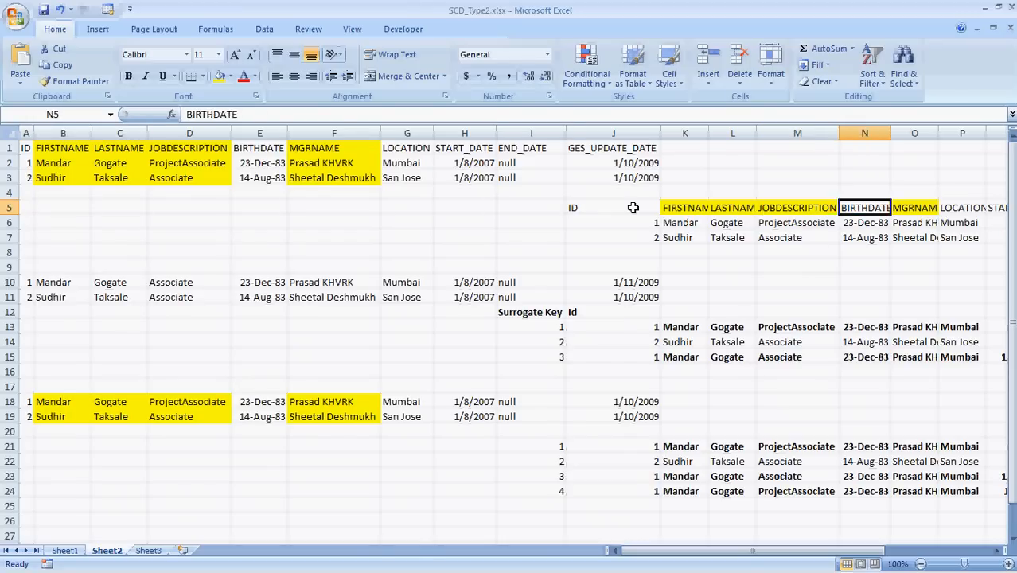
key("Right")
key("Right")
key("Right")
key("Right")
key("Right")
key("Right")
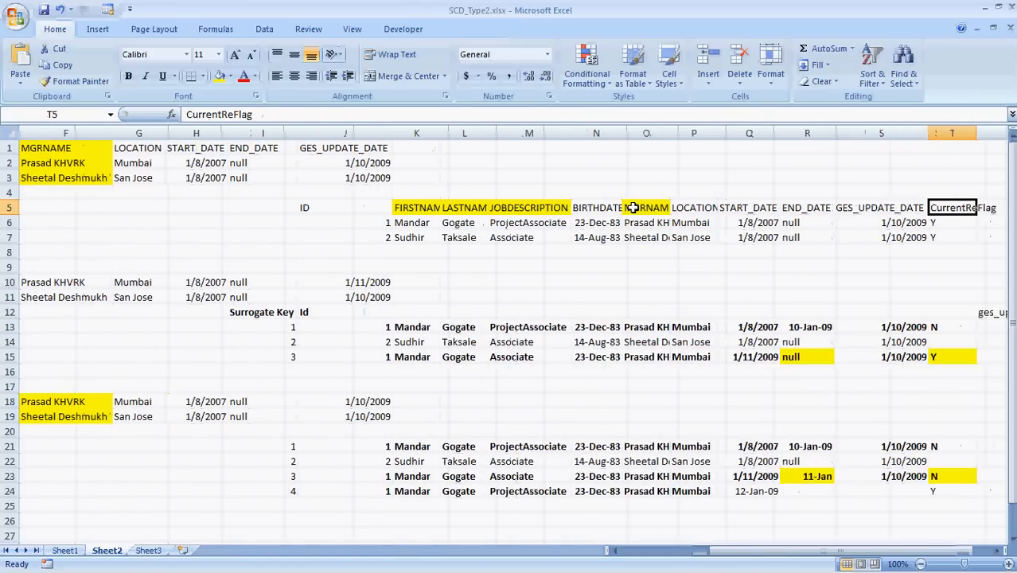
Read across the first source record in row 2, from its ID to its GES_UPDATE_DATE.
key("Left")
key("Left")
key("Left")
key("Left")
key("Left")
key("Left")
key("Left")
key("Left")
key("Left")
key("Left")
key("Left")
key("Left")
key("Left")
key("Left")
key("Left")
key("Left")
key("Left")
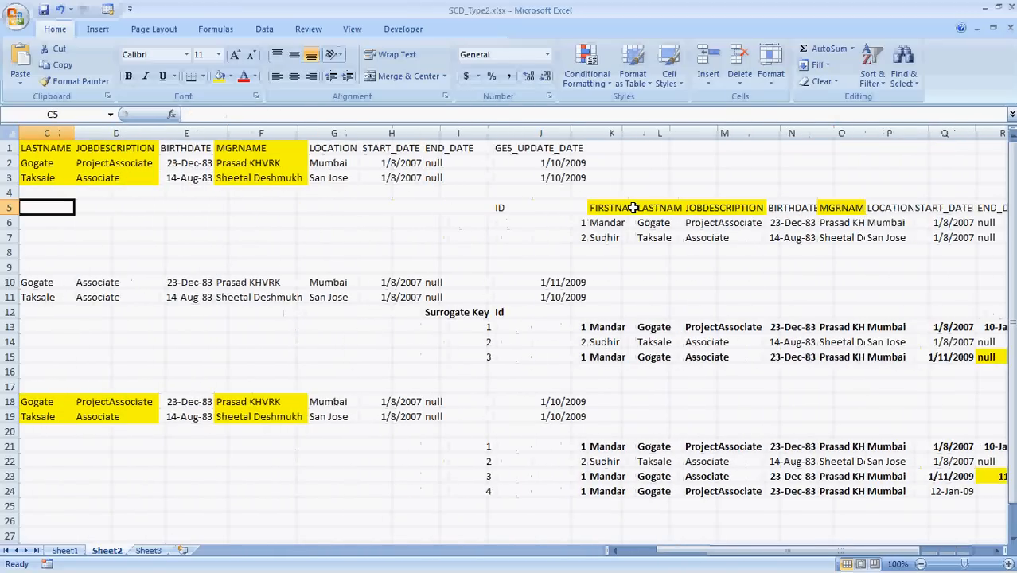
key("Up")
key("Up")
key("Up")
key("Left")
key("Left")
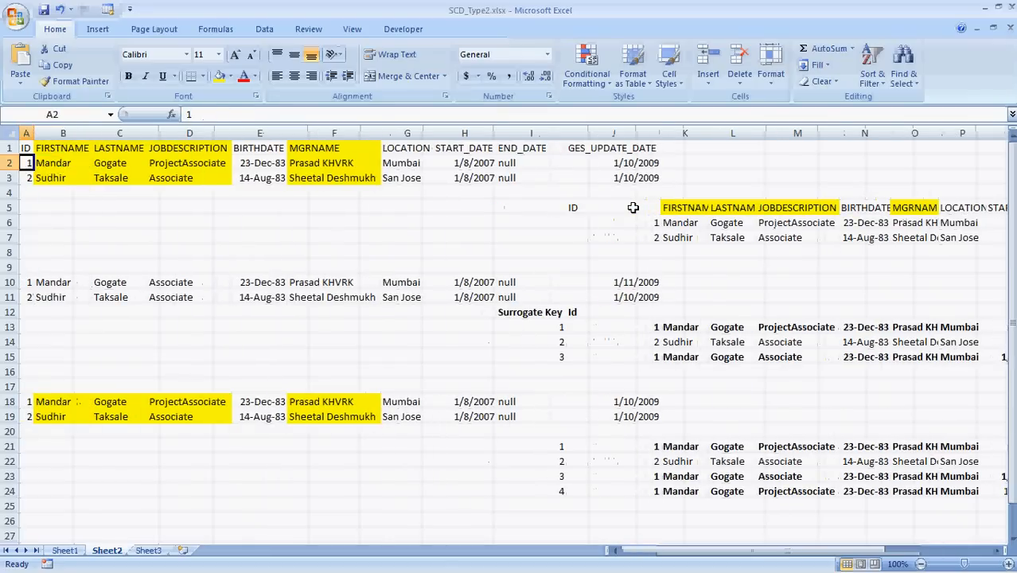
key("Right")
key("Right")
key("Right")
key("Right")
key("Right")
key("Right")
key("Right")
key("Right")
key("Right")
key("Right")
key("Right")
key("Right")
key("Right")
key("Right")
key("Right")
key("Left")
key("Left")
key("Left")
key("Left")
key("Left")
key("Left")
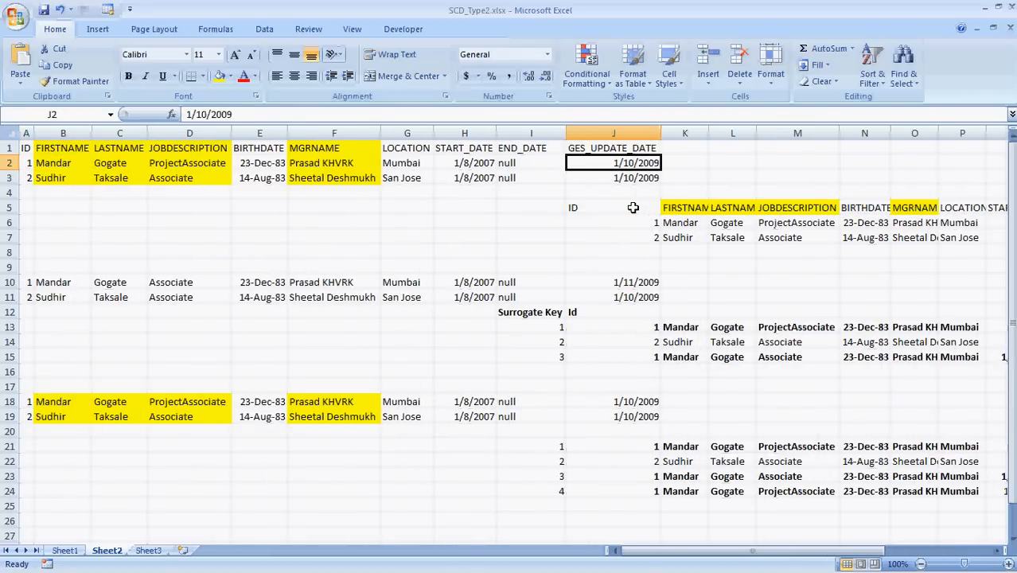
Read across the first target record in row 6, from its ID to the end of the row.
key("Down")
key("Down")
key("Down")
key("Down")
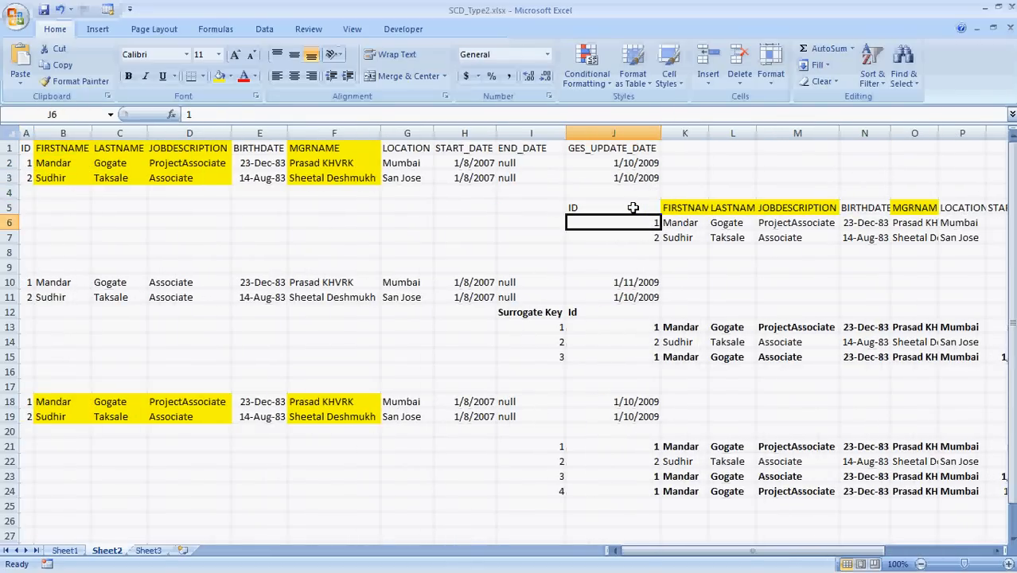
key("Right")
key("Right")
key("Right")
key("Right")
key("Right")
key("Right")
key("Right")
key("Right")
key("Right")
key("Right")
key("Right")
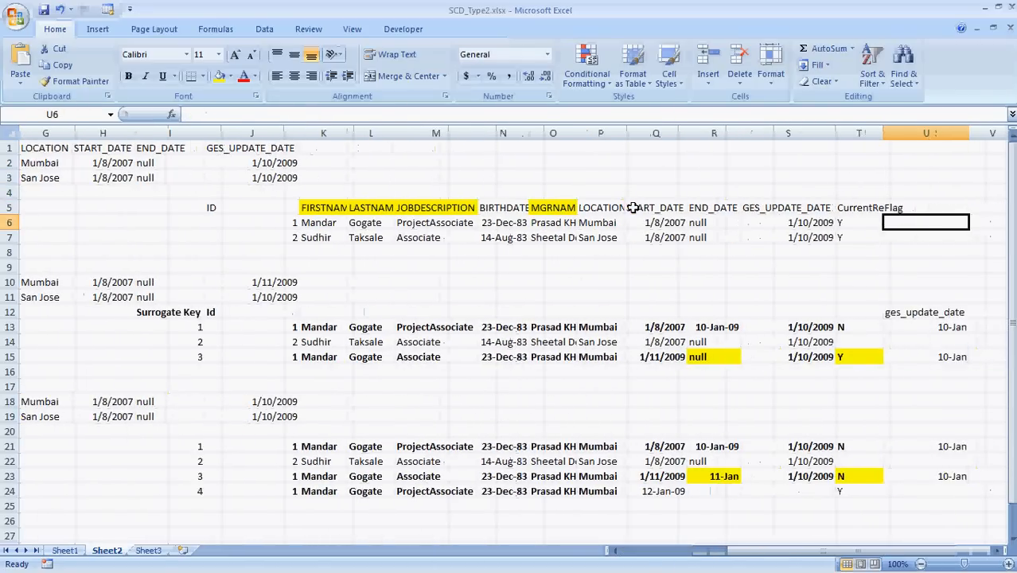
Widen column T to fit the CurrentReFlag header and inspect the flag of the first target record.
key("Left")
key("Left")
key("Left")
key("Left")
key("Up")
key("Right")
key("Right")
key("Right")
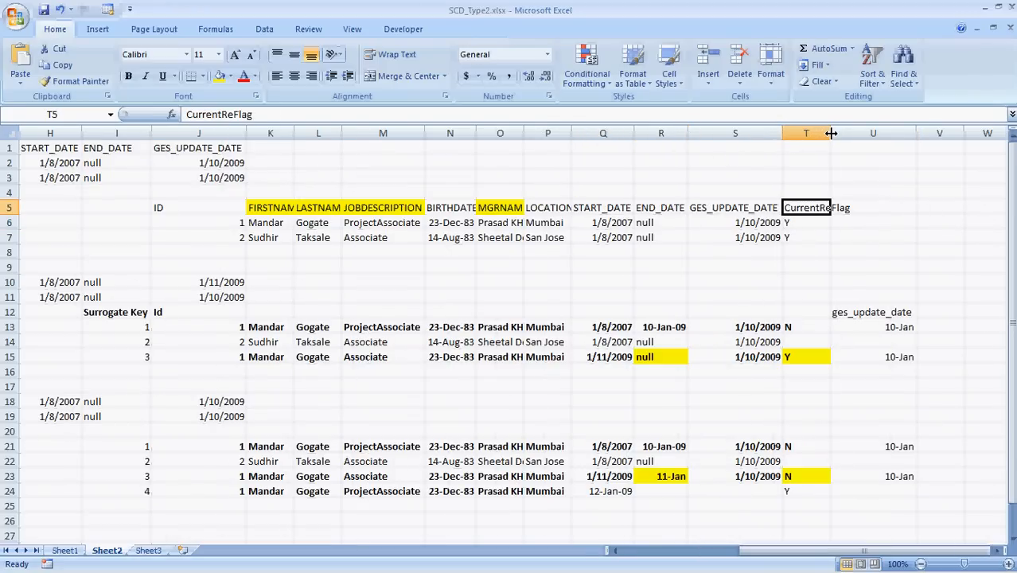
left_click_drag(830, 133, 855, 134)
left_click(809, 223)
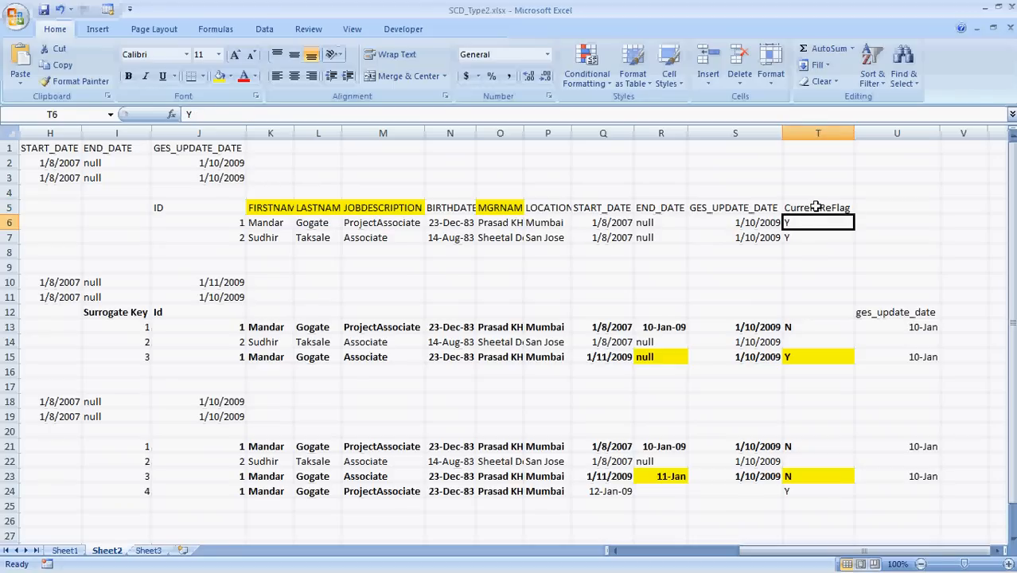
left_click(817, 208)
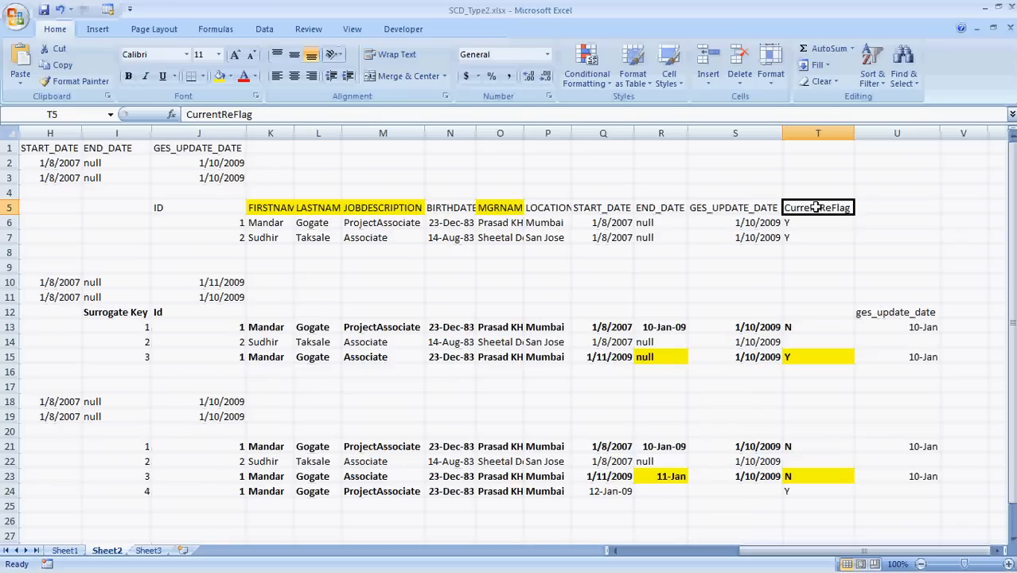
Examine the second set of source records in rows 10 and 11 against the original ones in rows 2 and 3.
key("Up")
key("Up")
key("Up")
key("Up")
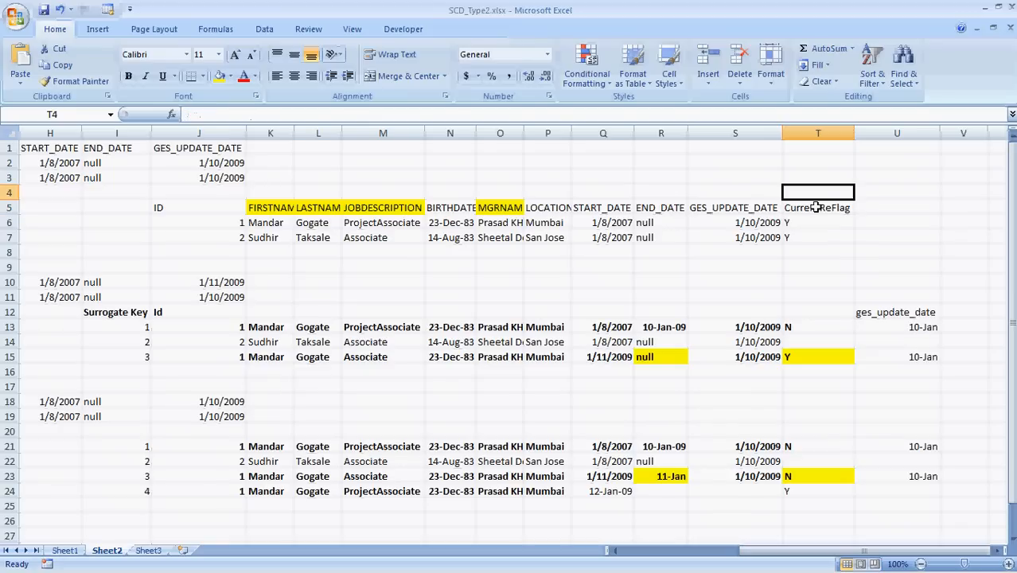
key("Left")
key("Left")
key("Left")
key("Left")
key("Left")
key("Left")
key("Left")
key("Left")
key("Left")
key("Left")
key("Left")
key("Left")
key("Left")
key("Left")
key("Left")
key("Left")
key("Left")
key("Left")
key("Left")
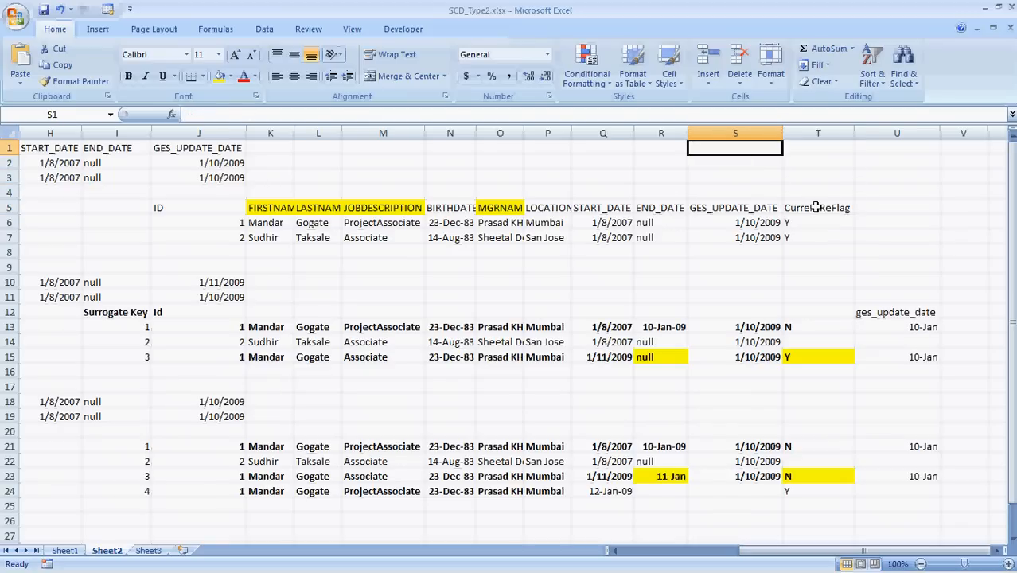
key("Down")
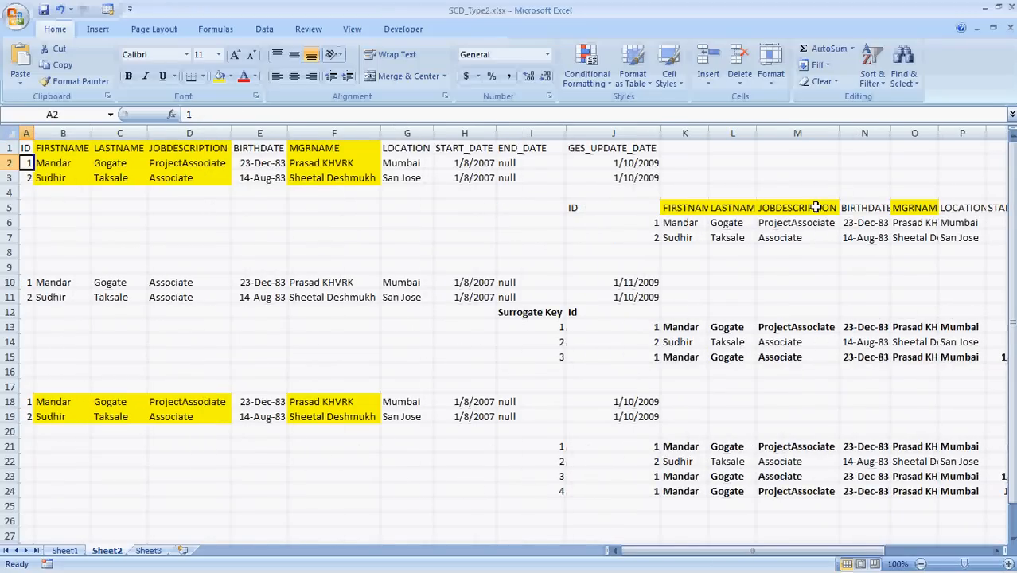
key("Down")
key("Down")
key("Down")
key("Down")
key("Down")
key("Down")
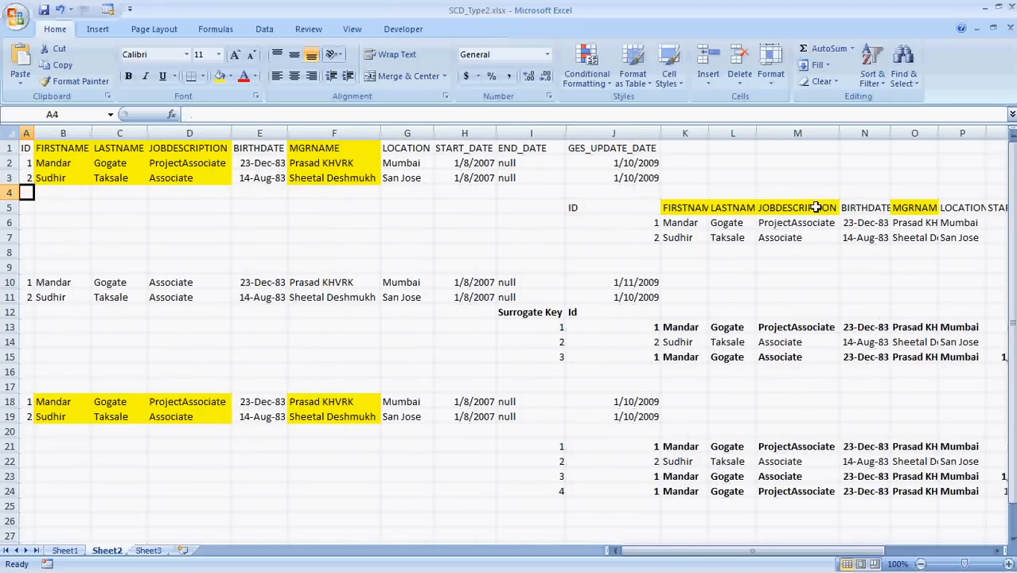
key("Down")
key("Down")
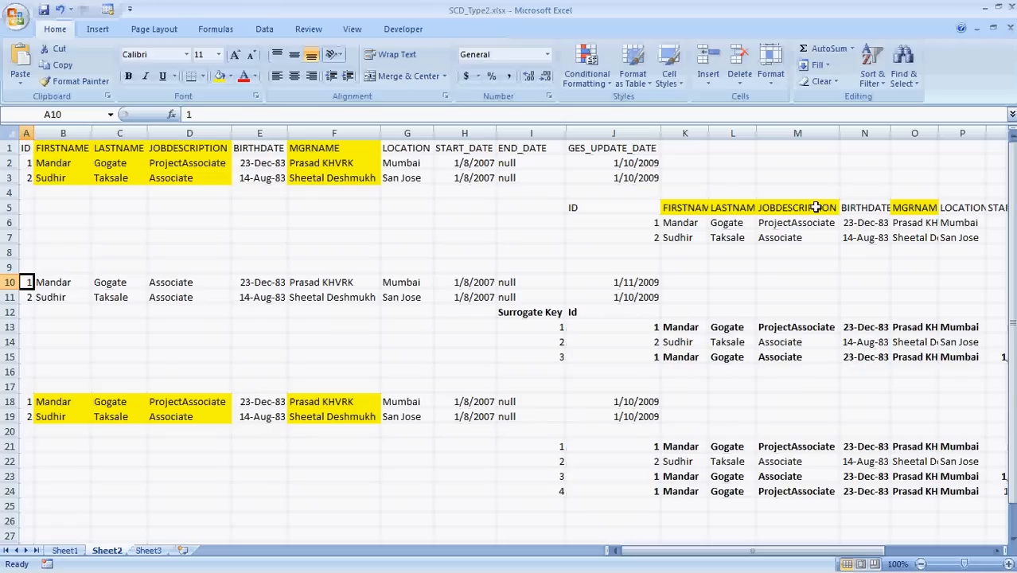
key("Down")
key("Down")
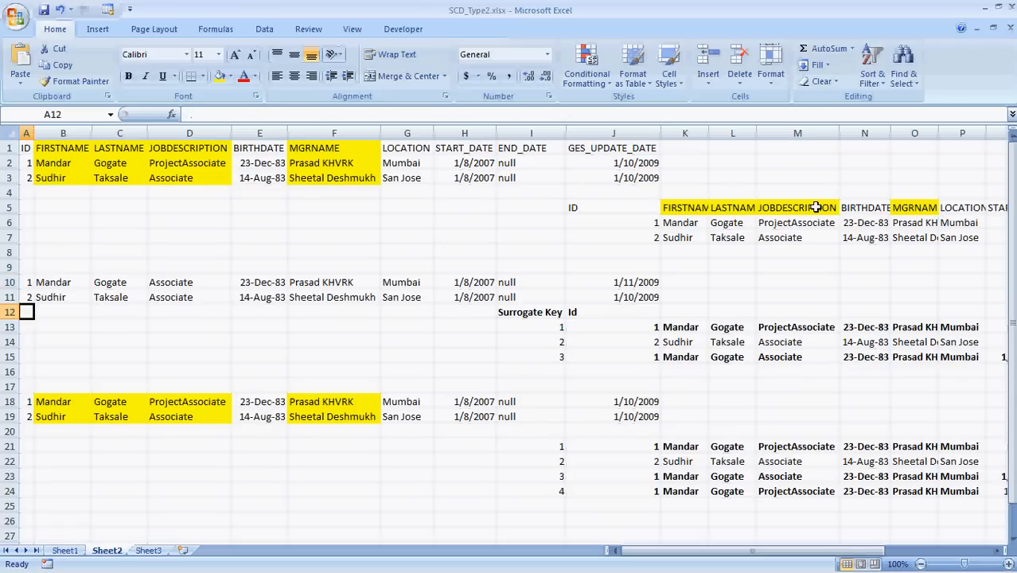
Read across the source record in row 10 to check its update date in column J.
key("Up")
key("Up")
key("Right")
key("Right")
key("Right")
key("Right")
key("Right")
key("Right")
key("Right")
key("Right")
key("Right")
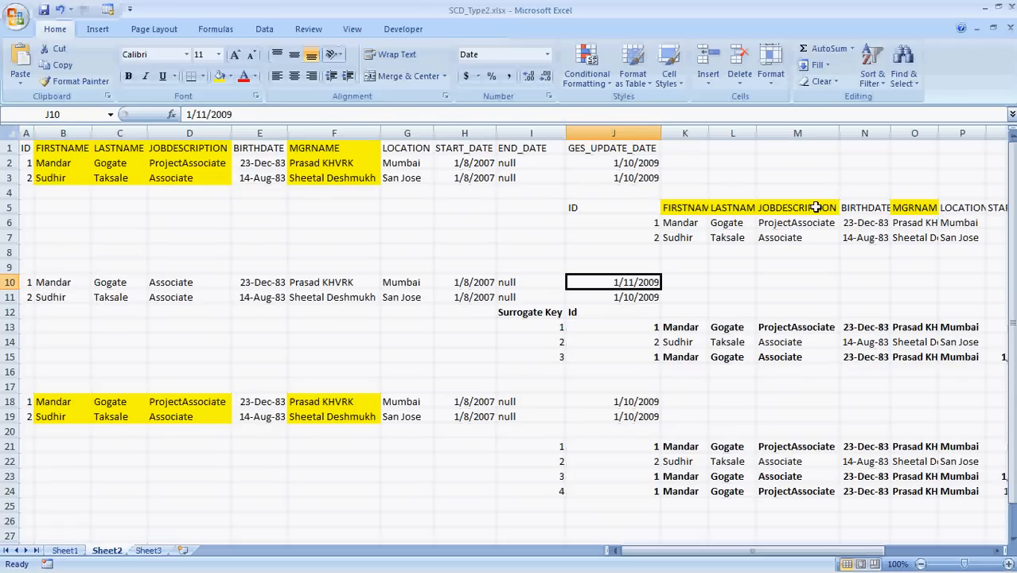
Check the start, end and update dates of the source record in row 10, columns H to J.
key("Down")
key("Down")
key("Down")
key("Left")
key("Left")
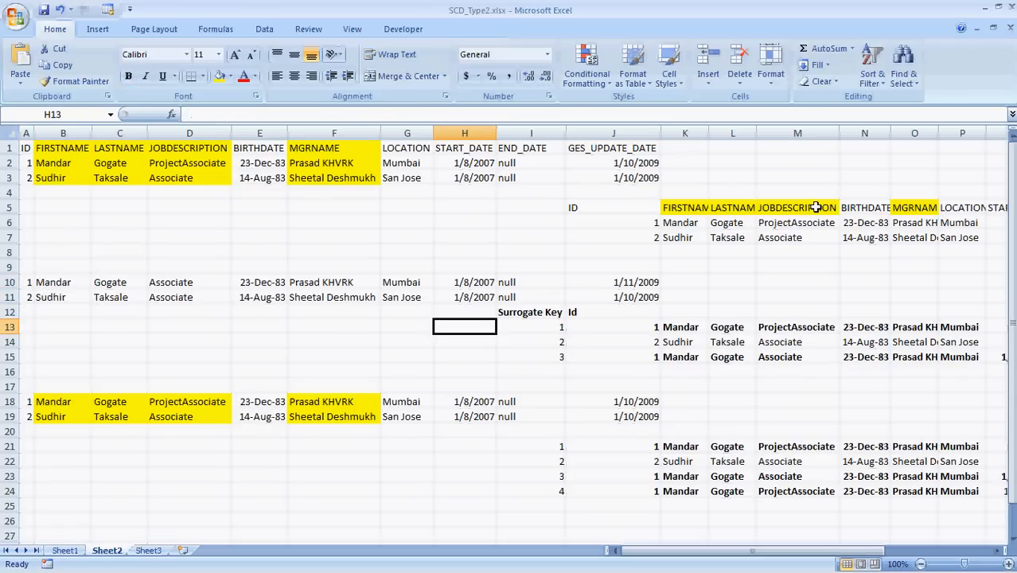
key("Up")
key("Up")
key("Up")
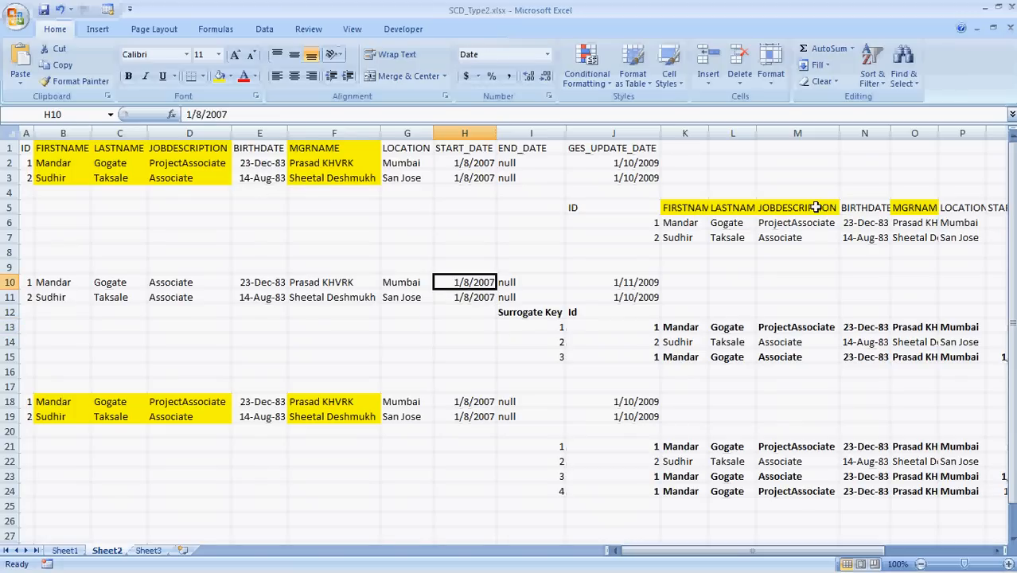
key("Right")
key("Right")
key("Left")
key("Left")
Compare the job description of the source record in row 10 with the records above it in column D.
key("Home")
key("Right")
key("Right")
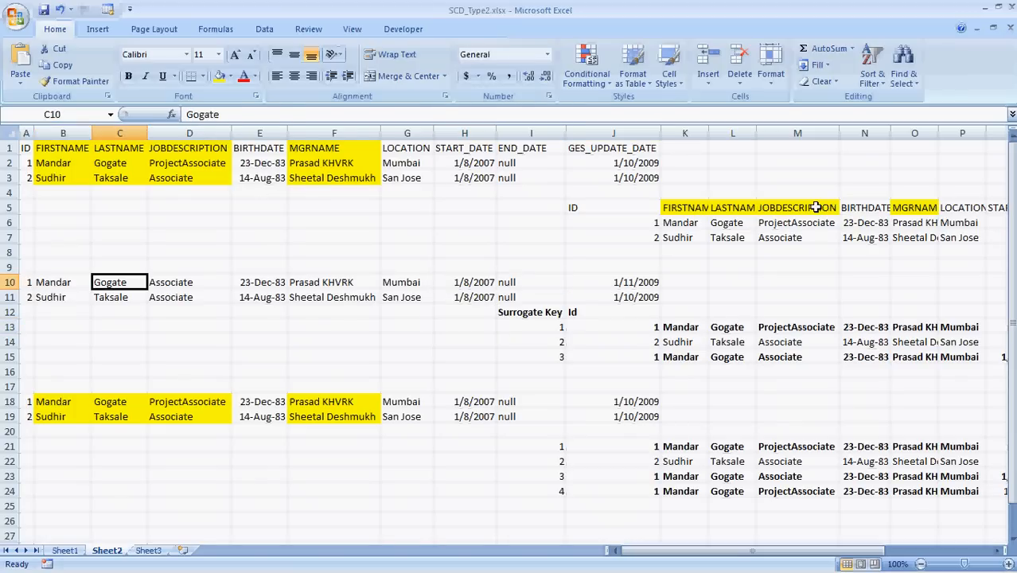
key("Right")
key("Up")
key("Up")
key("Up")
key("Down")
key("Down")
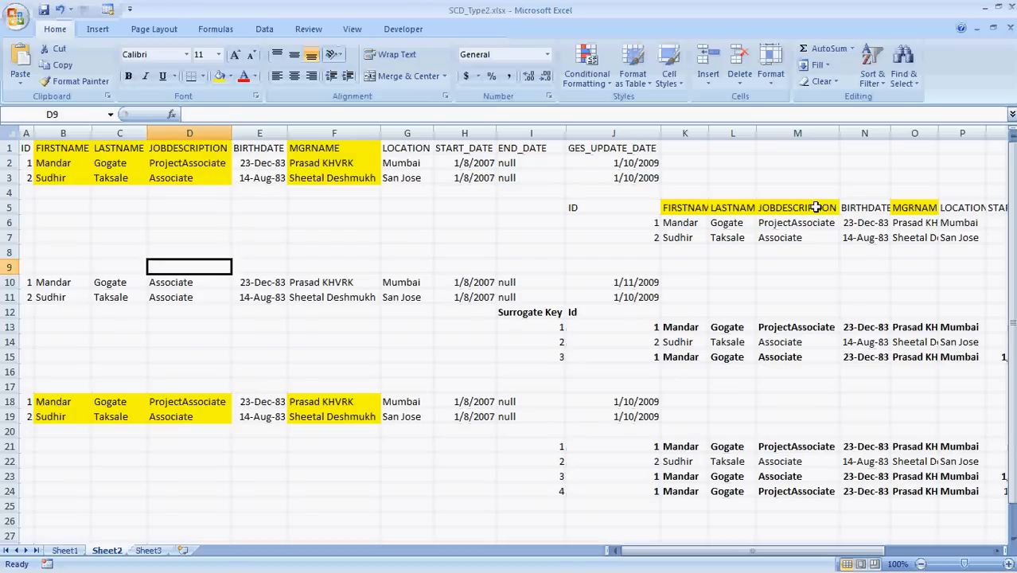
key("Down")
key("Left")
key("Home")
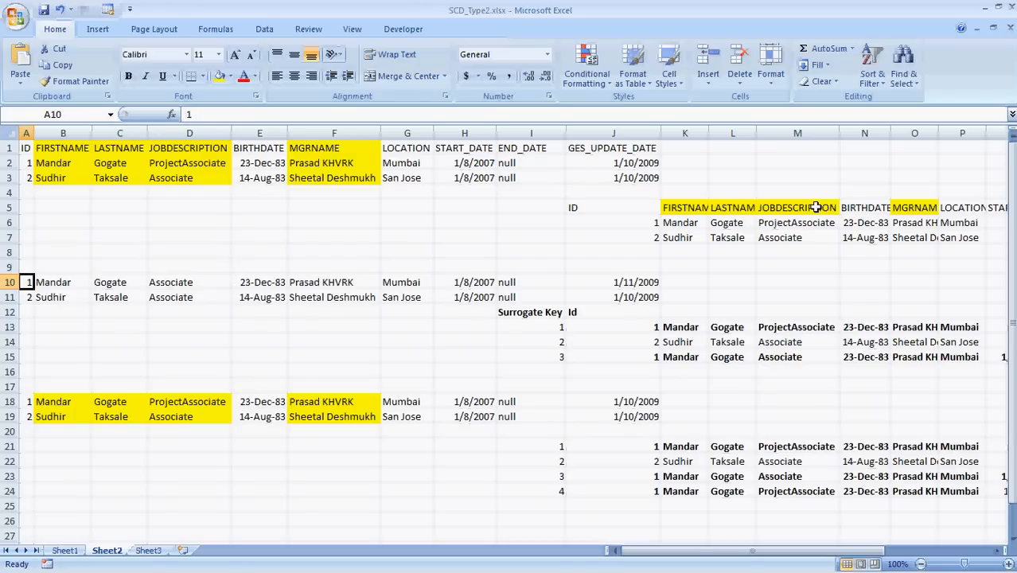
Read the source record in row 10 again, from its ID to its job description.
key("Right")
key("Right")
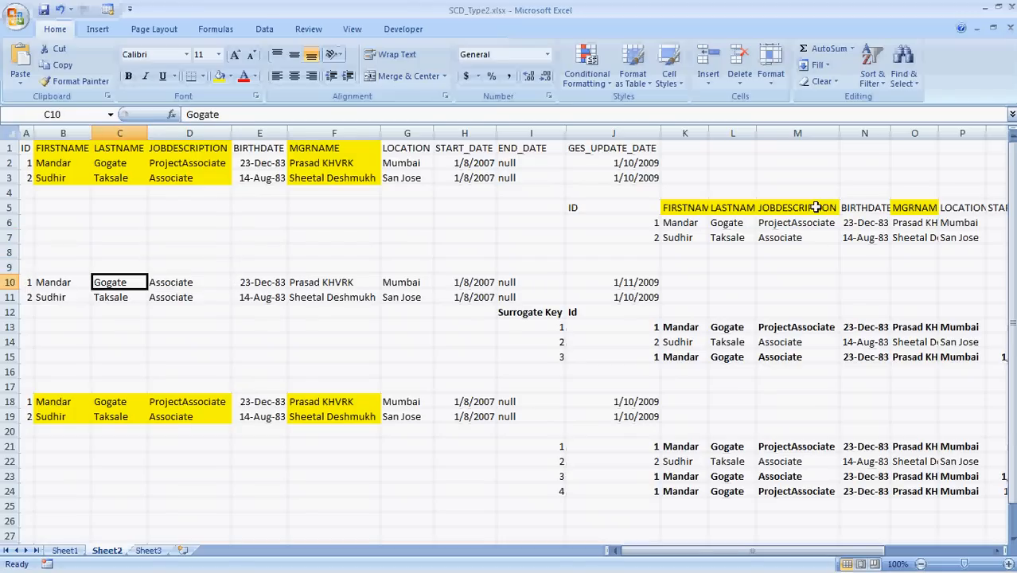
key("Home")
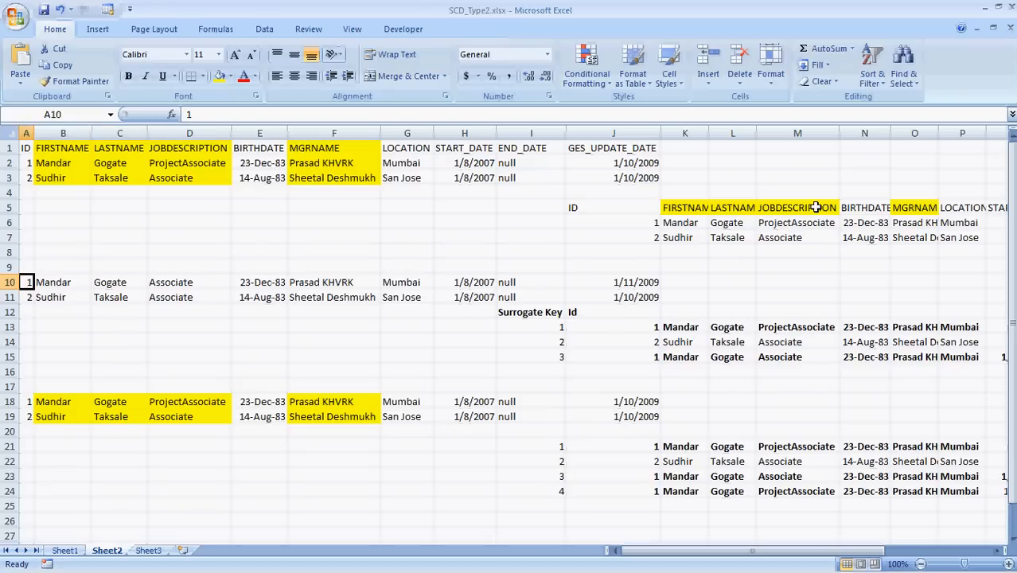
key("Right")
key("Right")
key("Right")
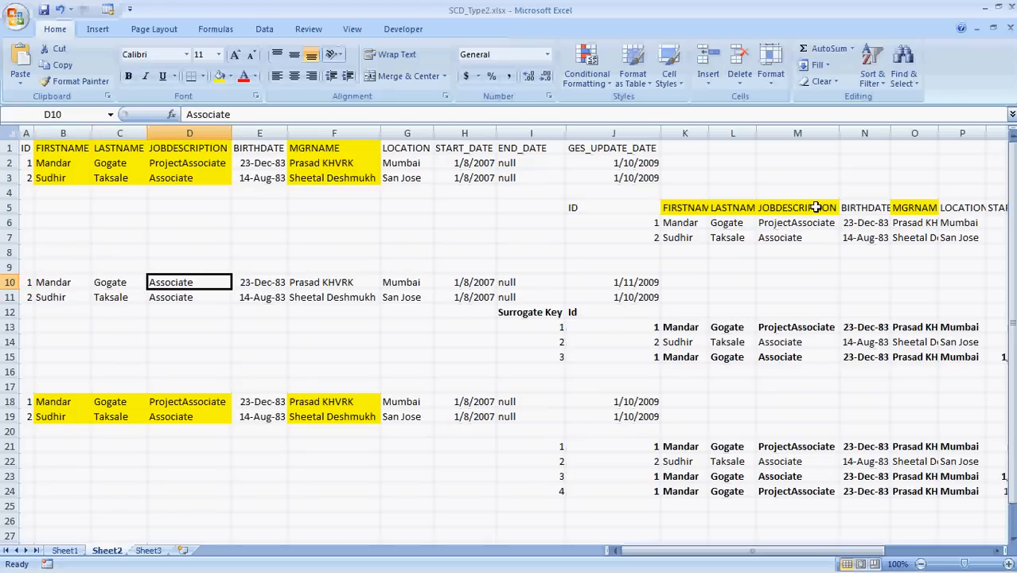
Read across the target record in row 13 as far as its current-record flag in column T.
key("Down")
key("Down")
key("Down")
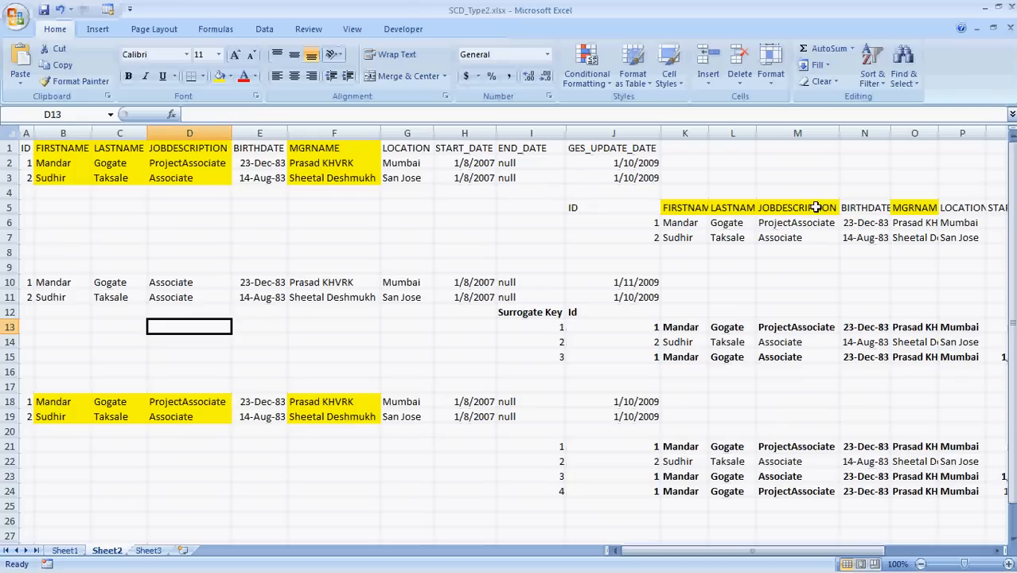
key("Right")
key("Right")
key("Right")
key("Right")
key("Right")
key("Right")
key("Right")
key("Right")
key("Right")
key("Right")
key("Right")
key("Right")
key("Right")
key("Right")
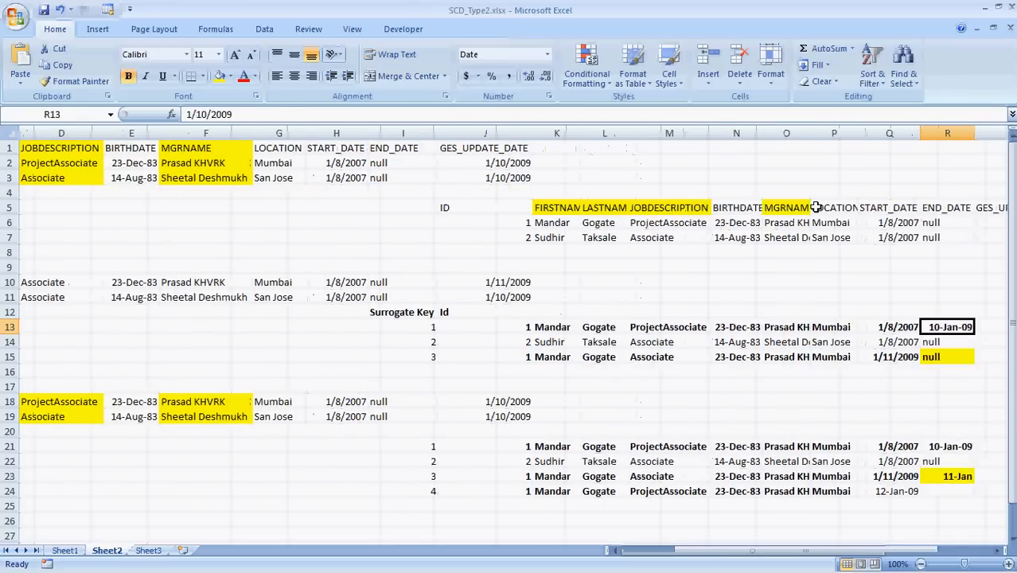
key("Right")
key("Right")
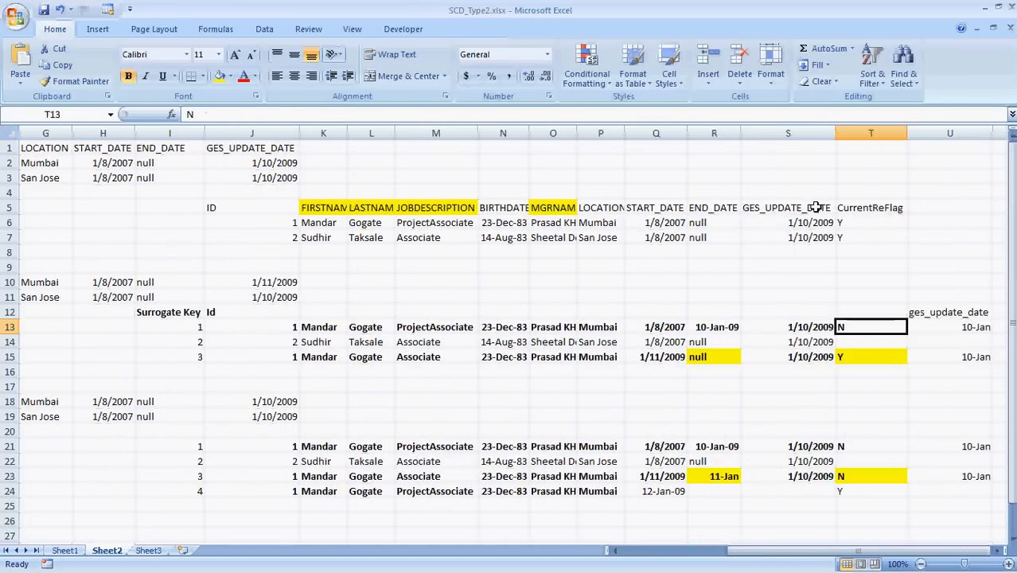
Go back along target row 13 to examine its job description in column M.
key("Left")
key("Left")
key("Left")
key("Left")
key("Left")
key("Left")
key("Left")
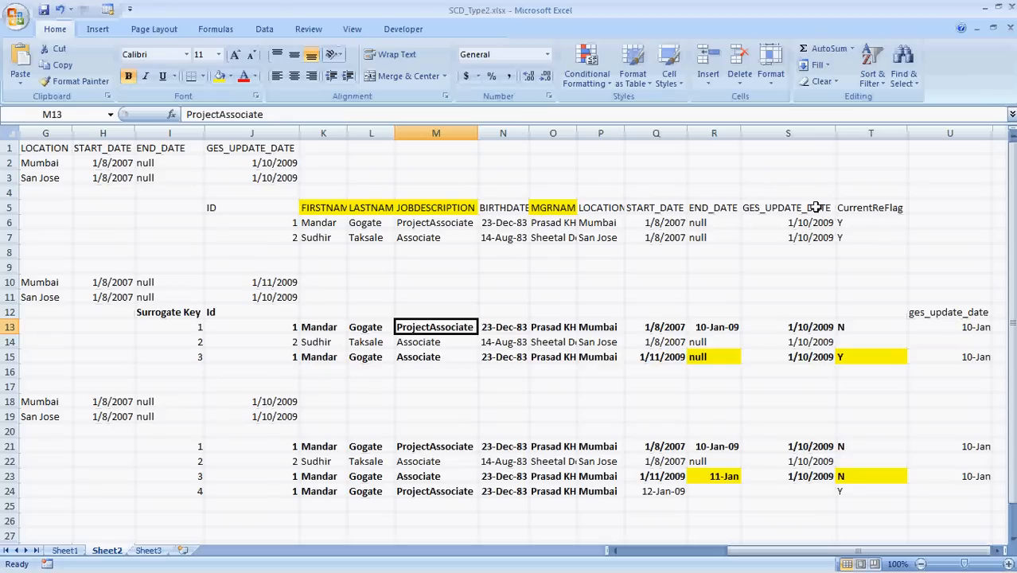
Examine the end date of the target record in row 13, cell R13, against the cells above it.
key("Right")
key("Right")
key("Right")
key("Right")
key("Right")
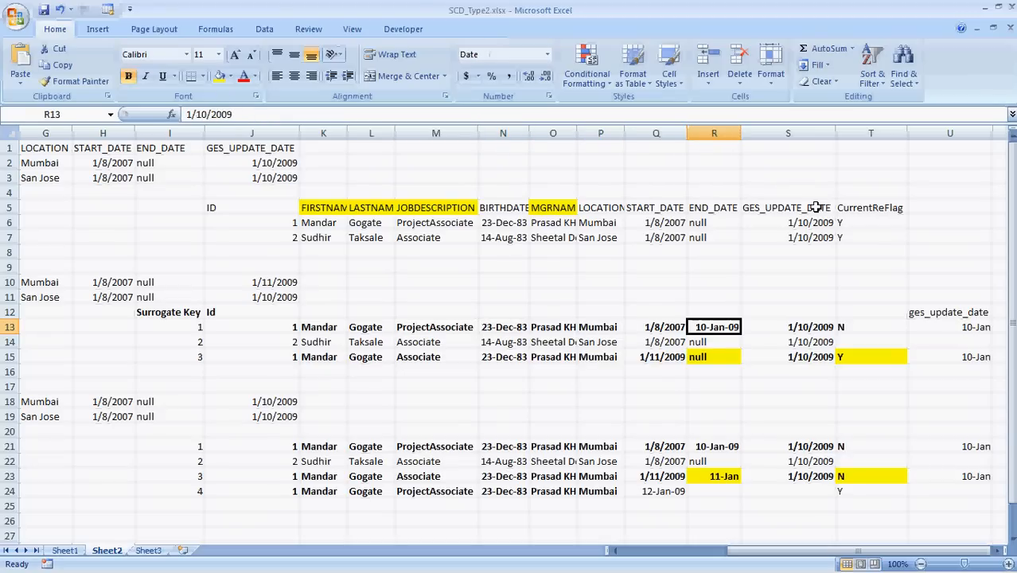
key("Up")
key("Down")
key("Up")
key("Up")
key("Up")
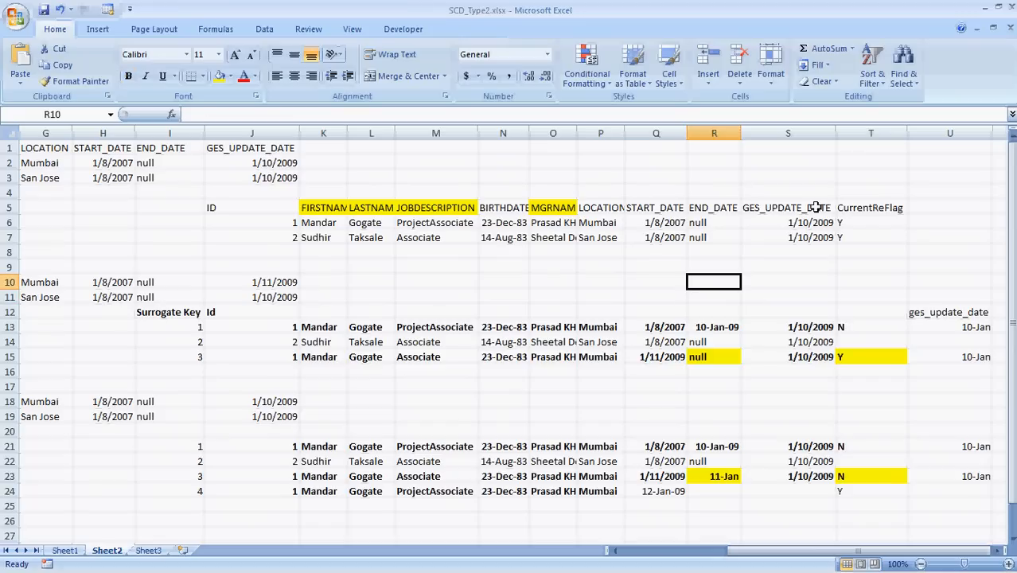
key("Down")
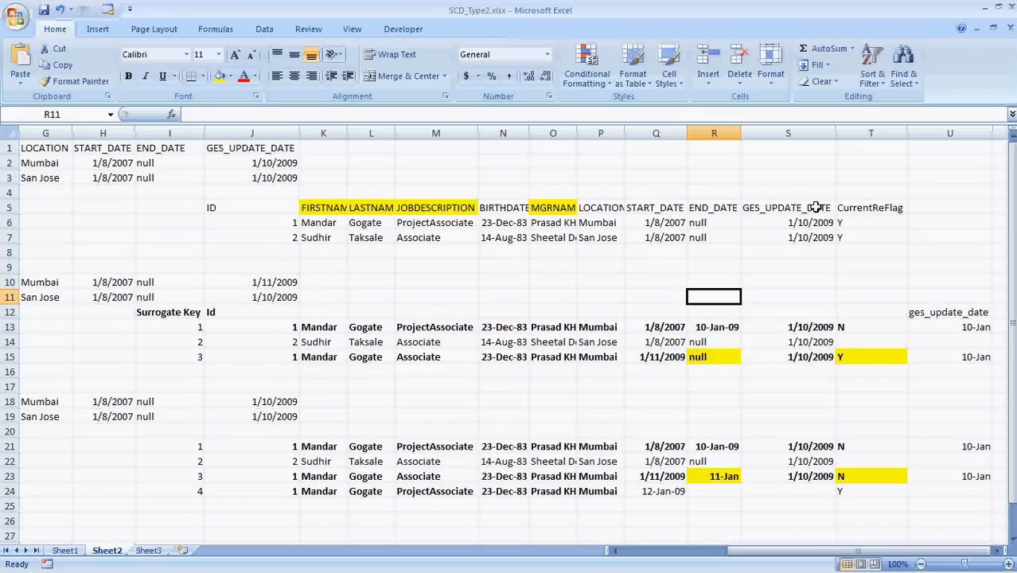
key("Down")
key("Down")
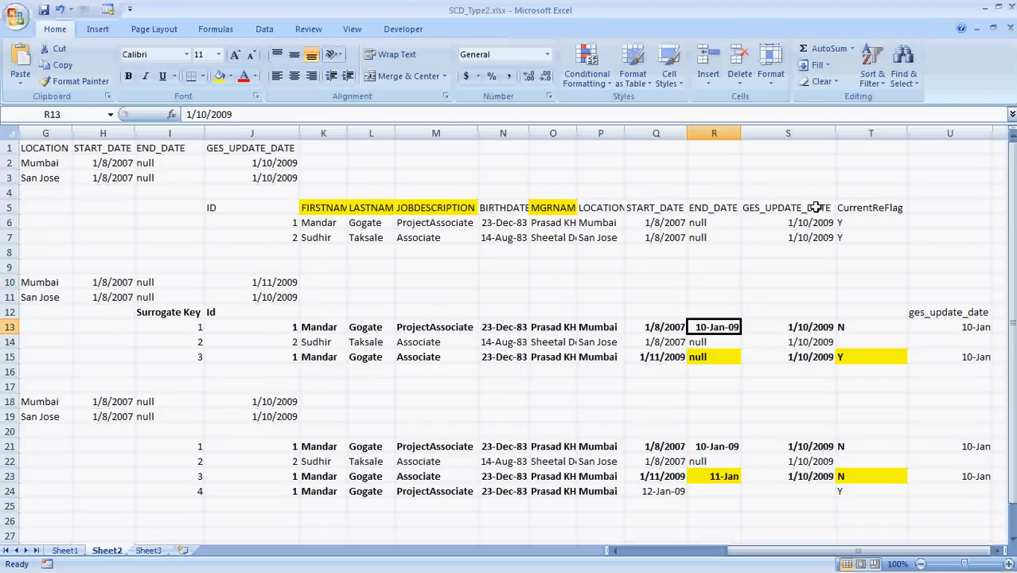
Trace back from target row 13 to the update date of the changed source record in J10.
key("Left")
key("Left")
key("Left")
key("Left")
key("Left")
key("Left")
key("Left")
key("Left")
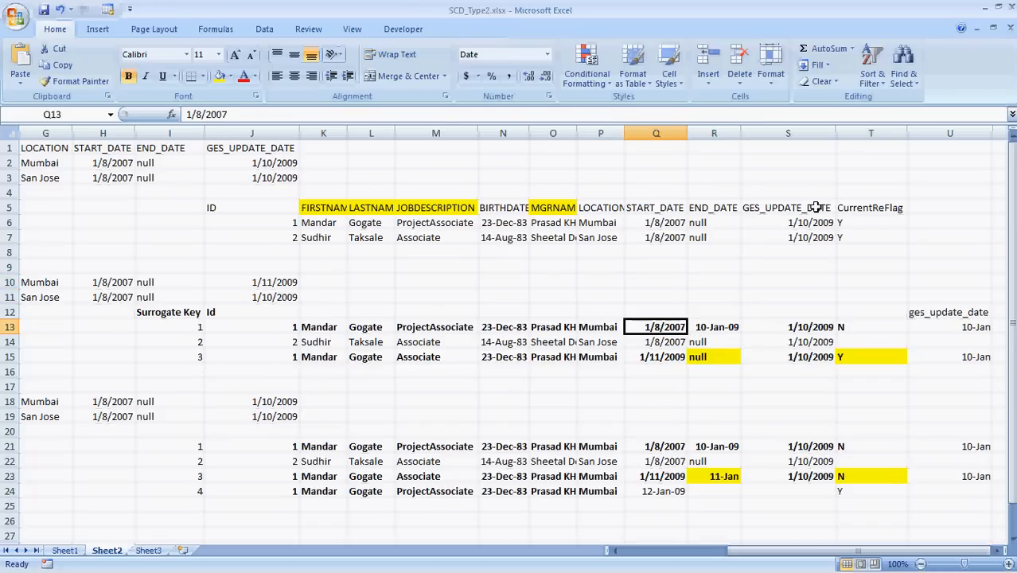
key("Up")
key("Up")
key("Up")
key("Up")
key("Up")
key("Up")
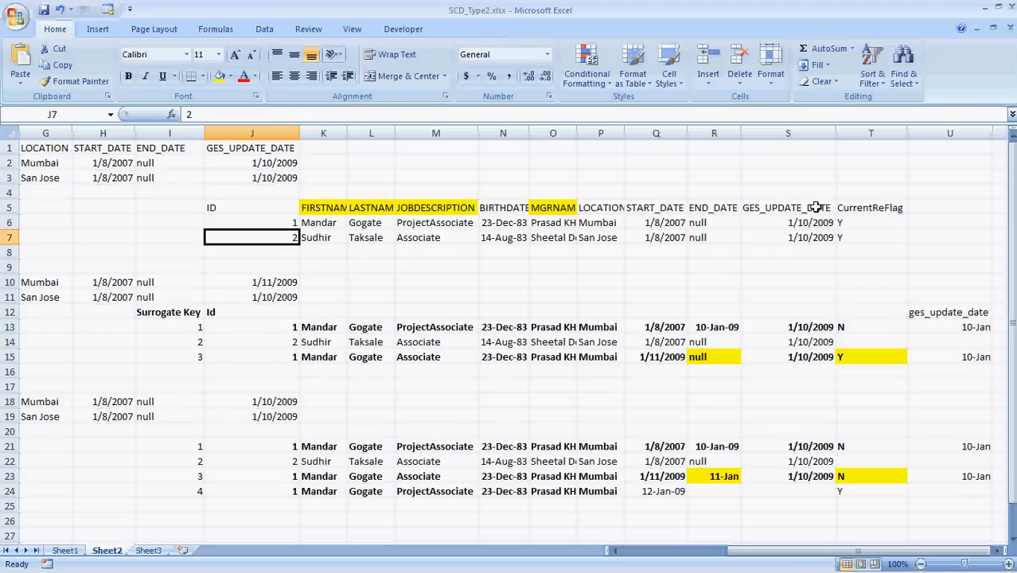
key("Up")
key("Up")
key("Down")
key("Down")
key("Down")
key("Down")
key("Down")
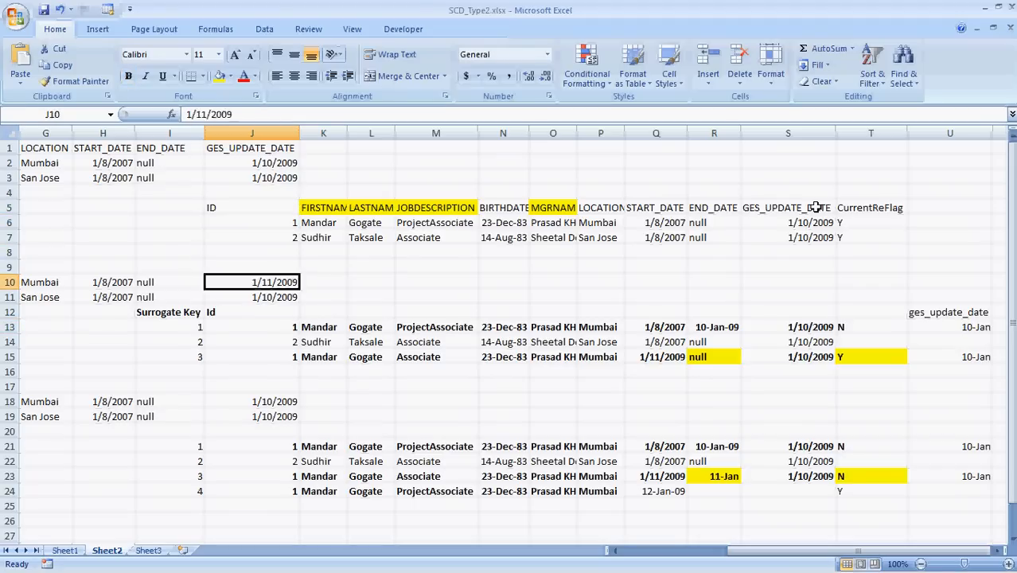
Examine the new target record in row 15, from its surrogate key in column I to its job description.
key("Down")
key("Down")
key("Down")
key("Down")
key("Down")
key("Left")
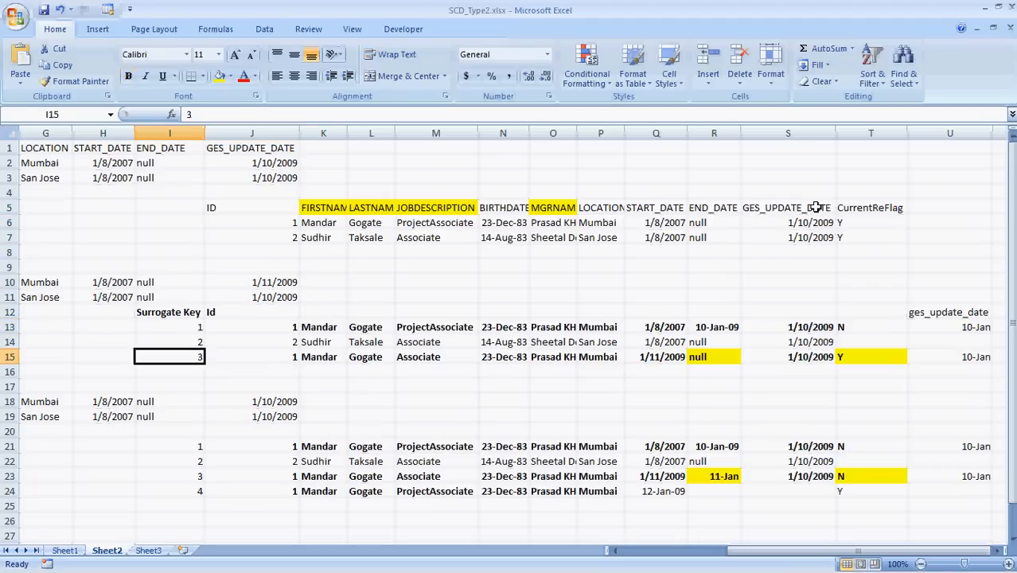
key("Right")
key("Right")
key("Right")
key("Right")
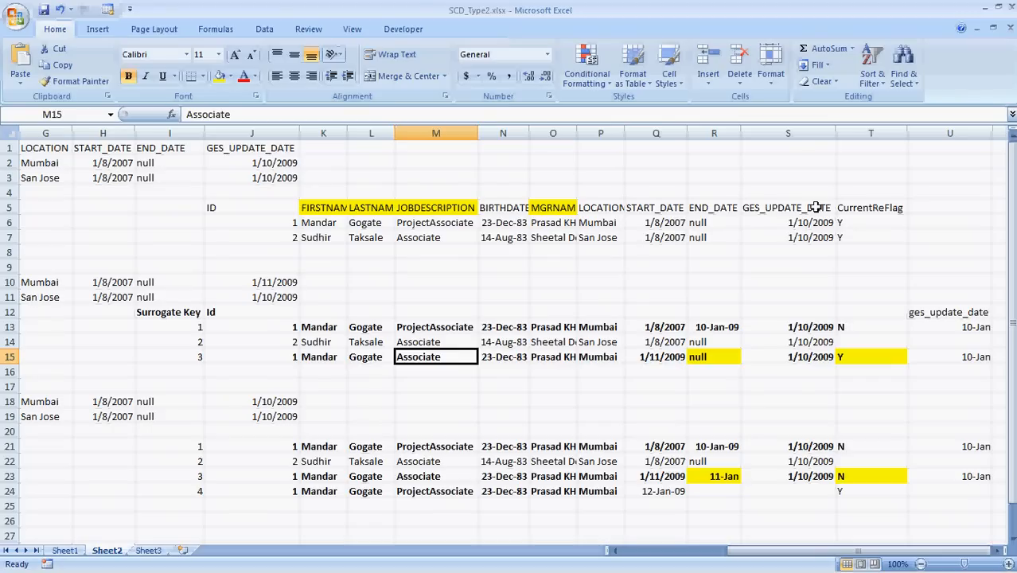
key("Left")
Check the start date and end date of the new target record in row 15.
key("Right")
key("Right")
key("Right")
key("Right")
key("Right")
key("Right")
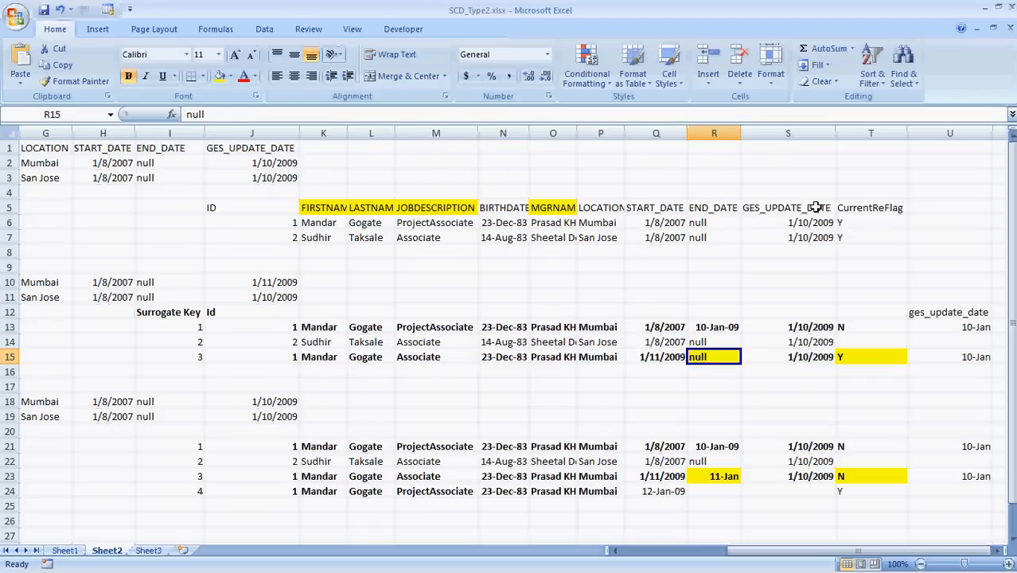
key("Left")
key("Right")
key("Left")
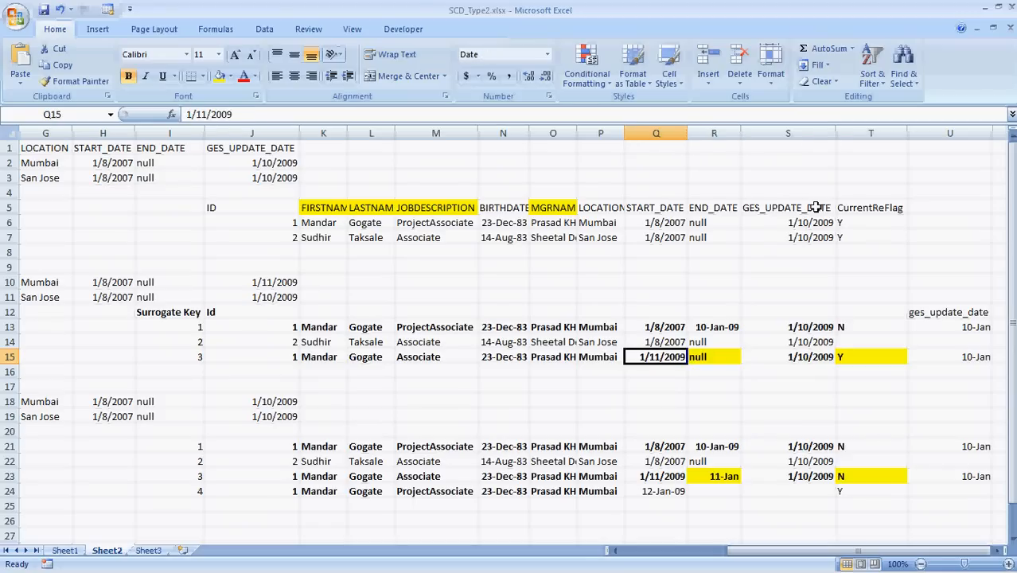
Compare the current-record flags in T13 and T15, including the end date of row 15.
key("Right")
key("Right")
key("Right")
key("Up")
key("Up")
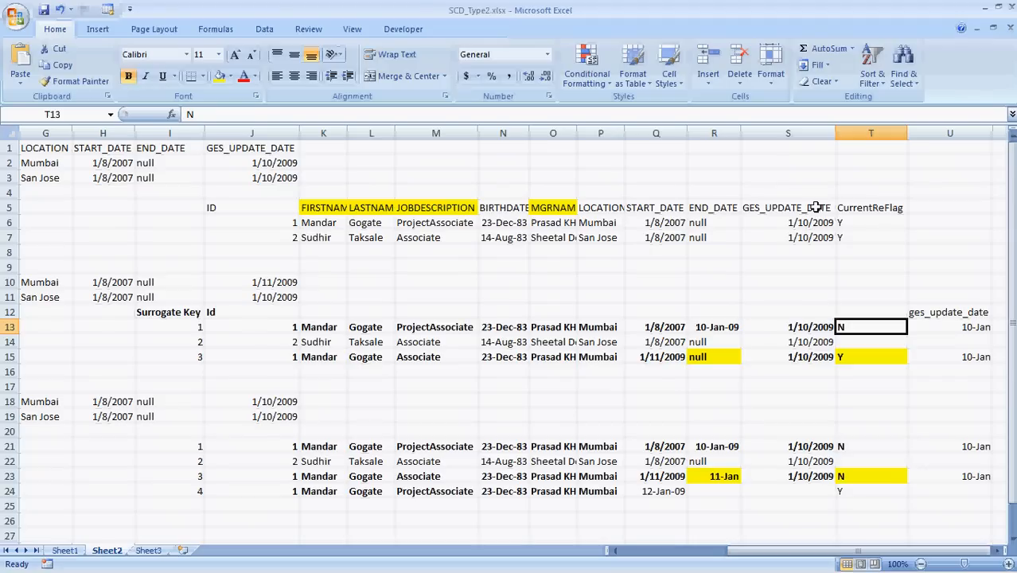
key("Down")
key("Down")
key("Left")
key("Left")
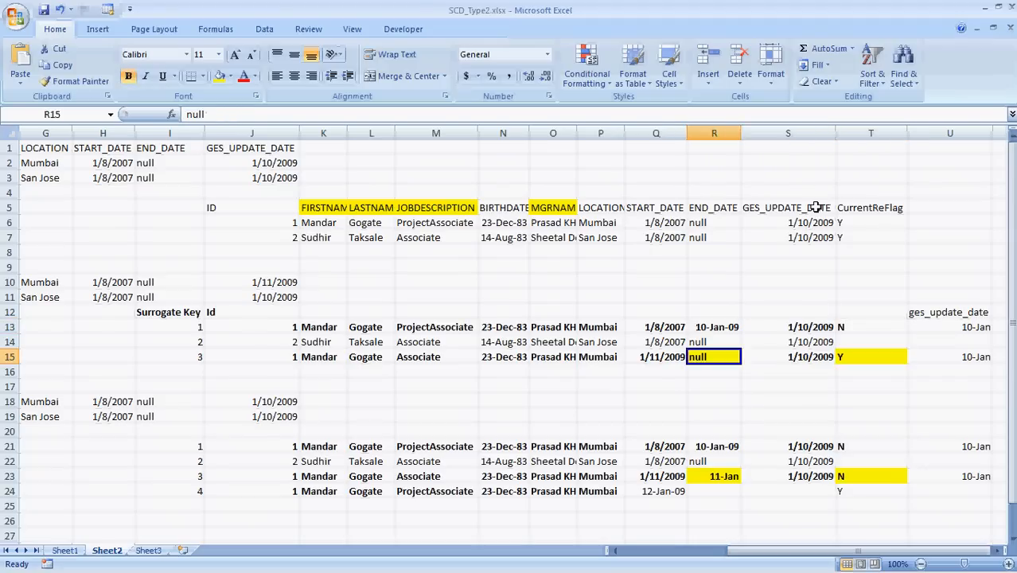
key("Right")
key("Right")
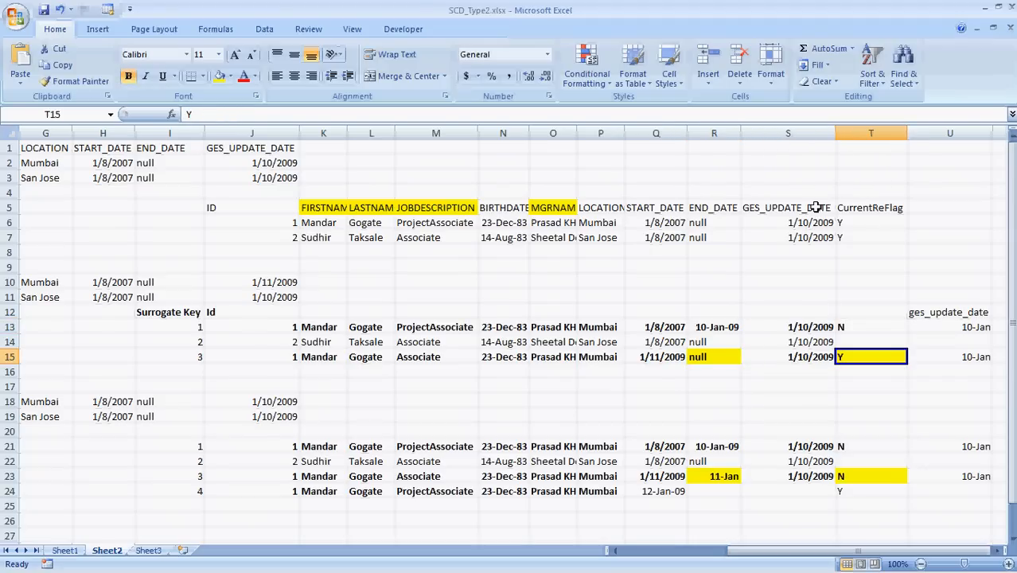
Review the dates and flag of the old record in row 13, then the flag of row 15.
key("Up")
key("Up")
key("Left")
key("Left")
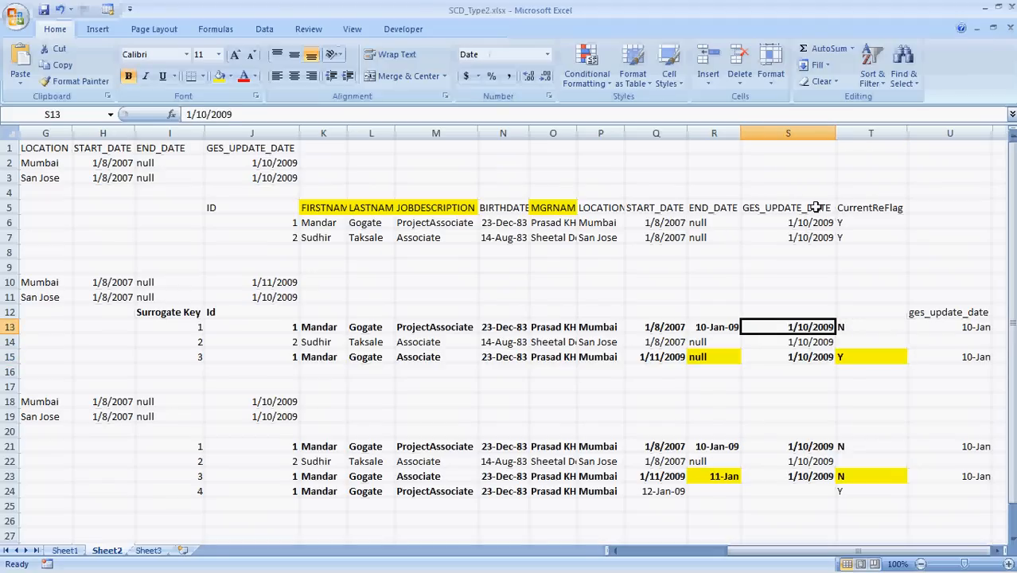
key("Right")
key("Right")
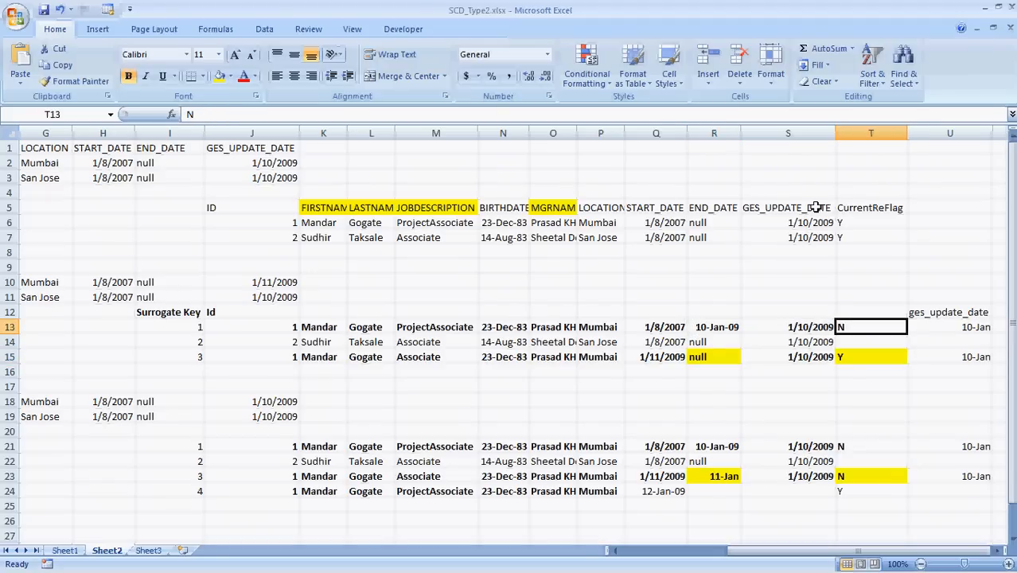
key("Down")
key("Down")
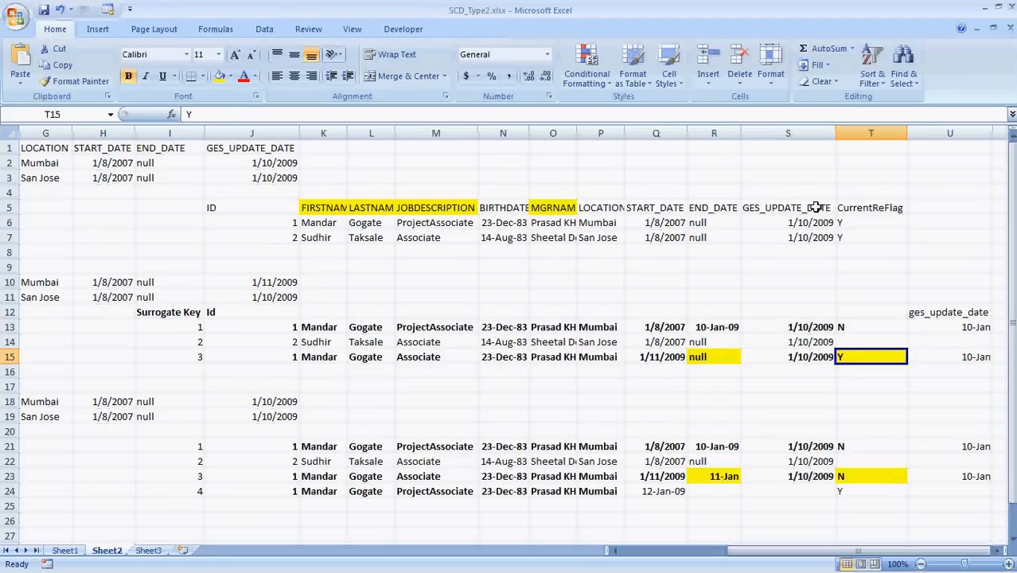
Return to column A and re-examine the source records in rows 10 and 11 by their IDs.
key("Left")
key("Left")
key("Left")
key("Left")
key("Left")
key("Left")
key("Left")
key("Left")
key("Left")
key("Left")
key("Left")
key("Left")
key("Left")
key("Left")
key("Left")
key("Left")
key("Left")
key("Left")
key("Left")
key("Up")
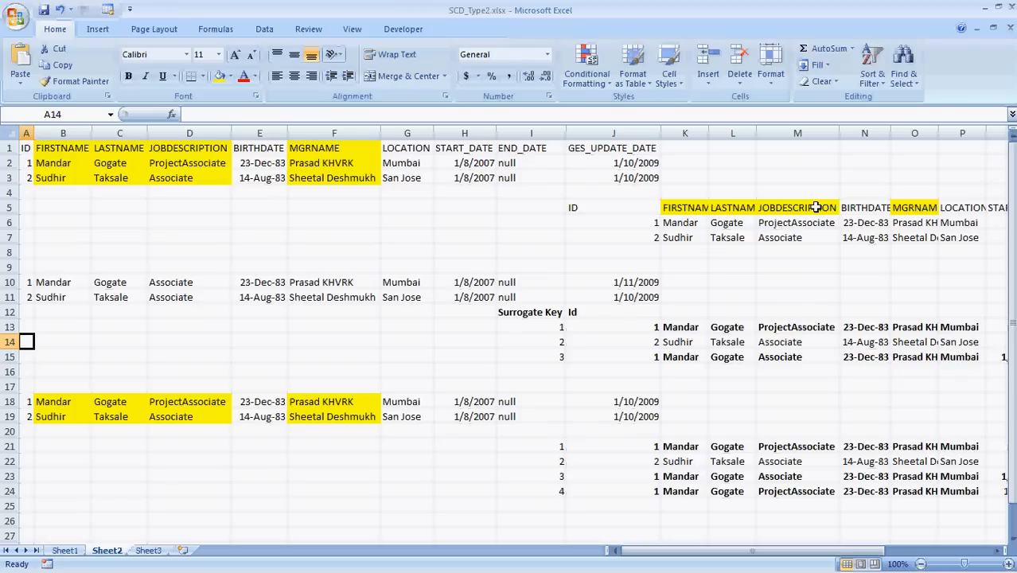
key("Up")
key("Up")
key("Up")
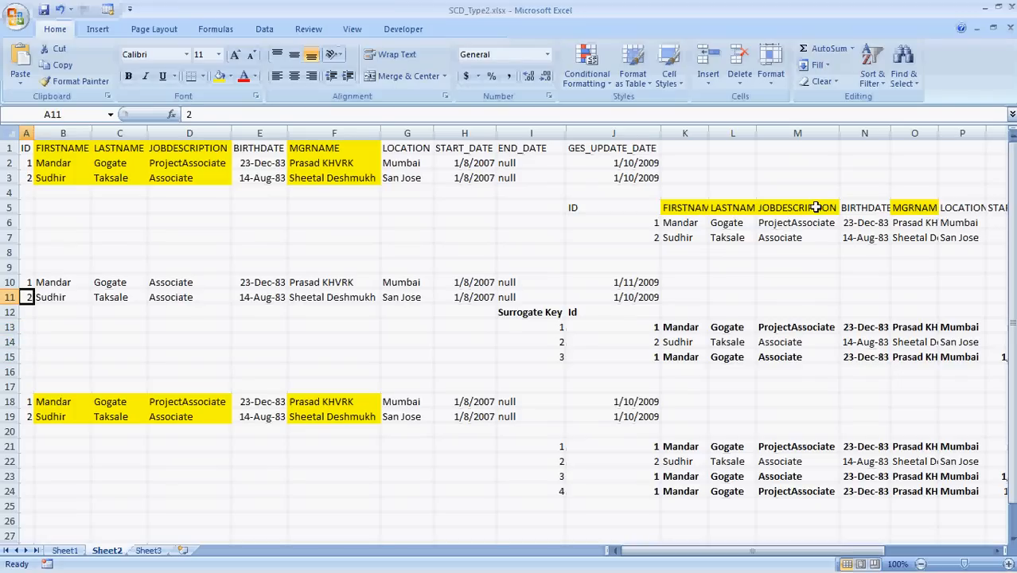
key("Up")
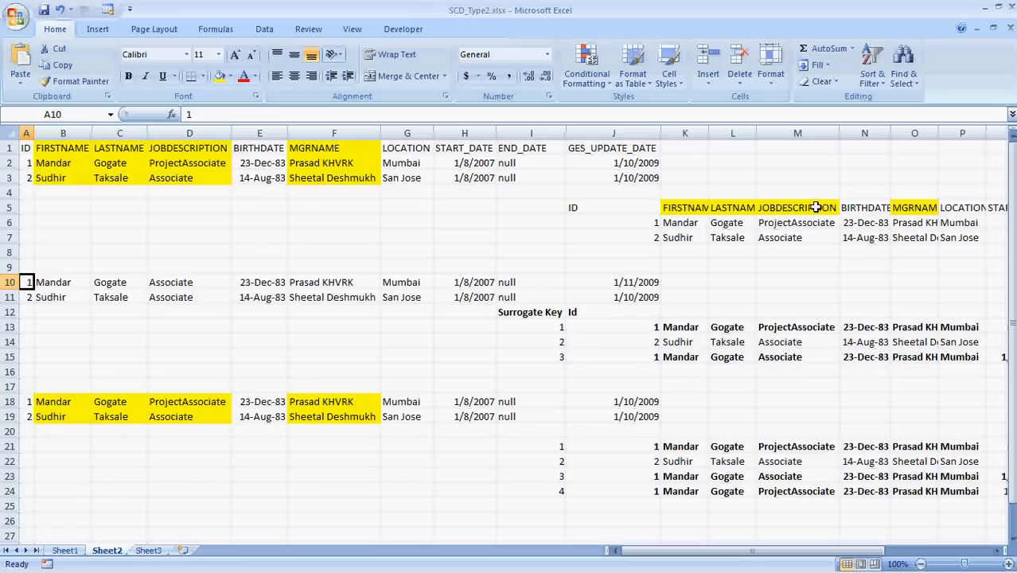
key("Down")
key("Down")
key("Down")
key("Right")
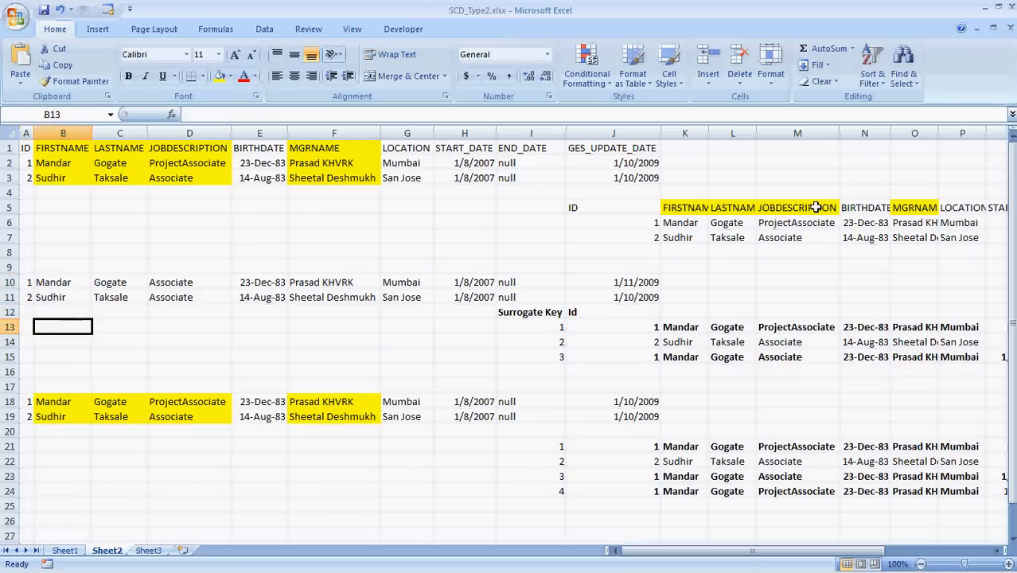
Move to the target table and compare the Id values of its records in J13, J14 and J15.
key("Right")
key("Right")
key("Right")
key("Right")
key("Right")
key("Right")
key("Right")
key("Right")
key("Right")
key("Left")
key("Down")
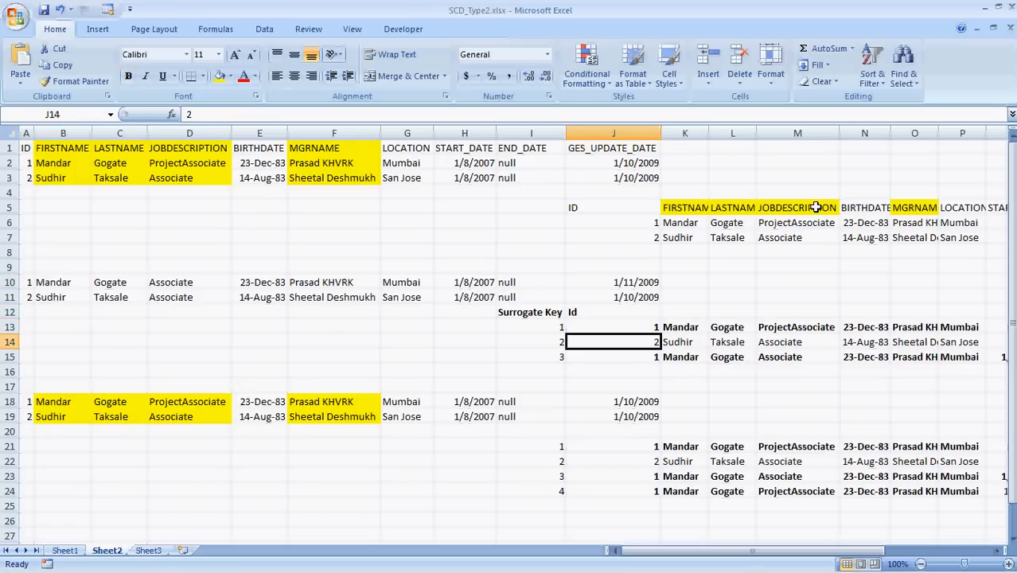
key("Down")
key("Up")
key("Right")
key("Up")
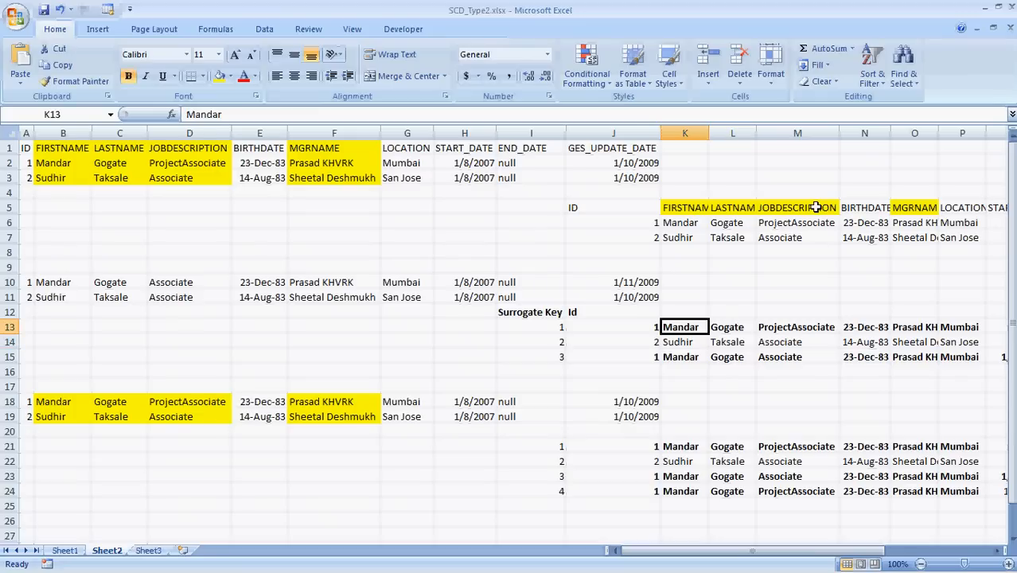
key("Left")
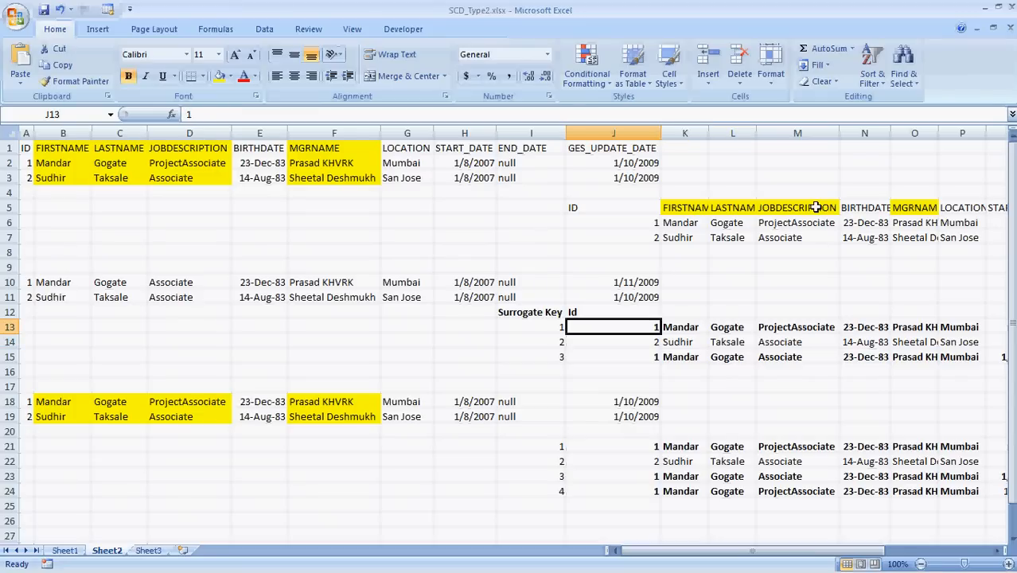
key("Down")
key("Down")
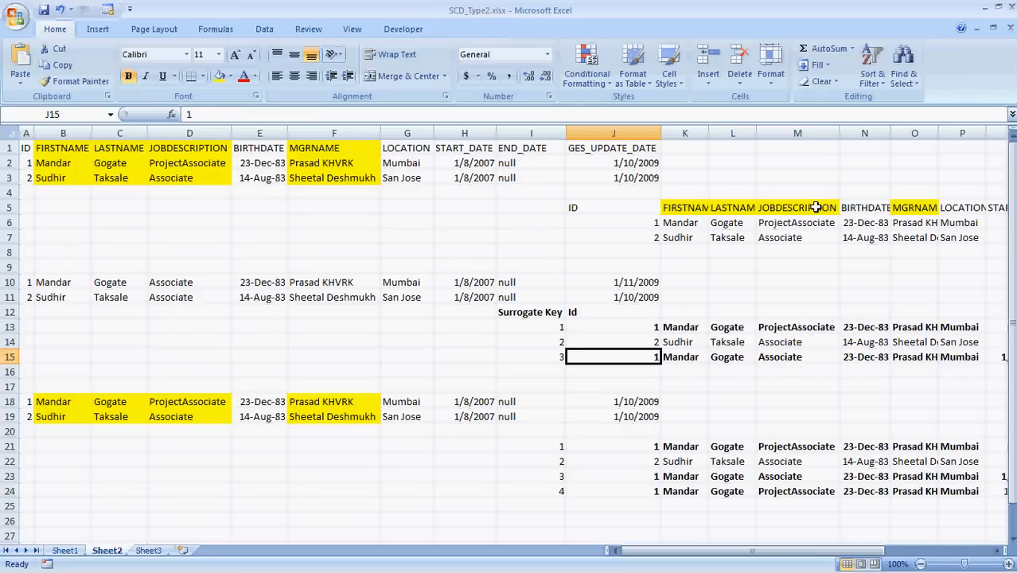
key("Up")
key("Up")
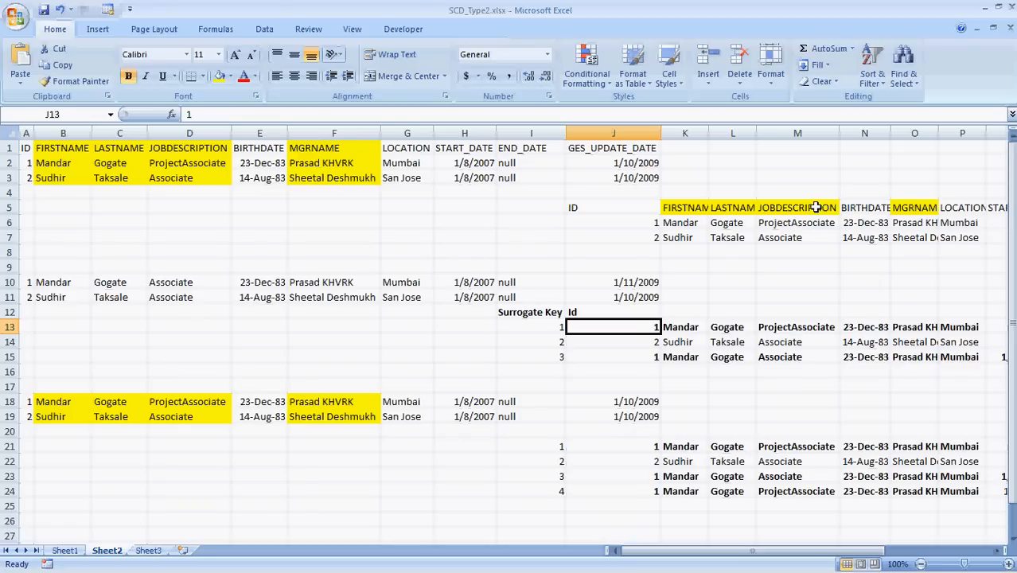
Examine the Id and Surrogate Key headers in row 12 and the surrogate keys down to I15.
key("Up")
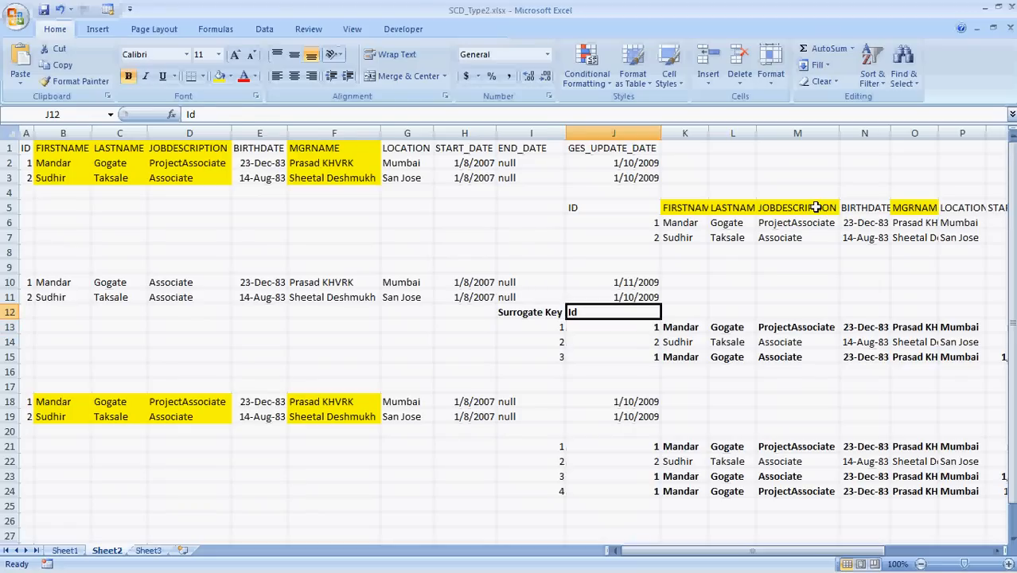
key("Left")
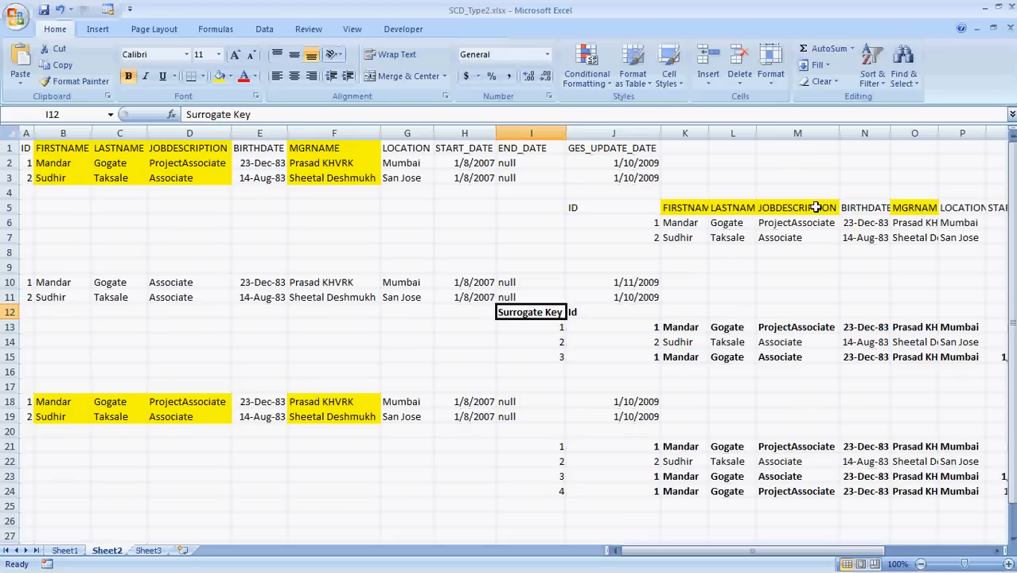
key("Down")
key("Down")
key("Down")
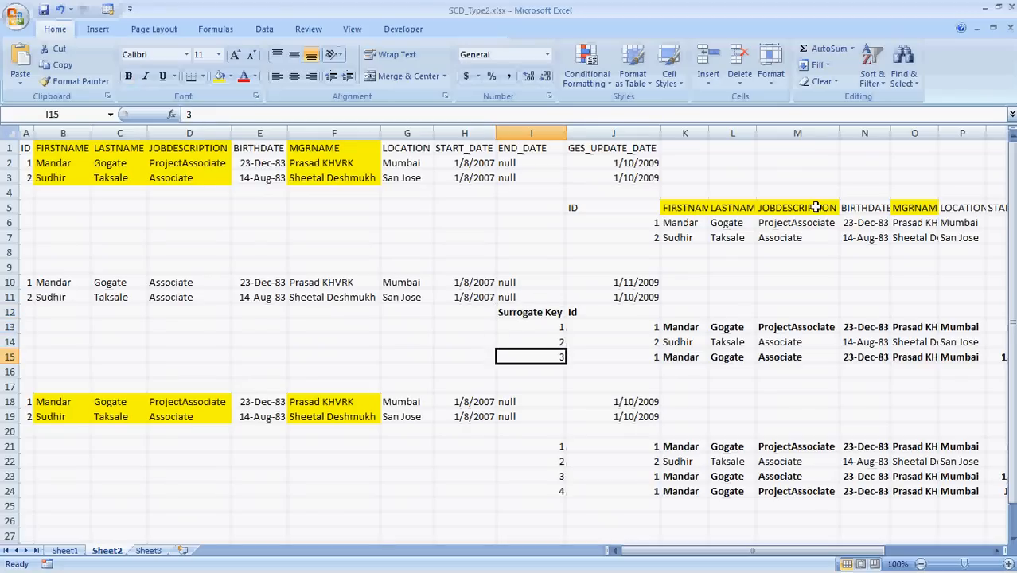
Follow row 15 across to check its end date in R15 and current-record flag in T15.
key("Right")
key("Right")
key("Right")
key("Right")
key("Right")
key("Right")
key("Right")
key("Right")
key("Right")
key("Right")
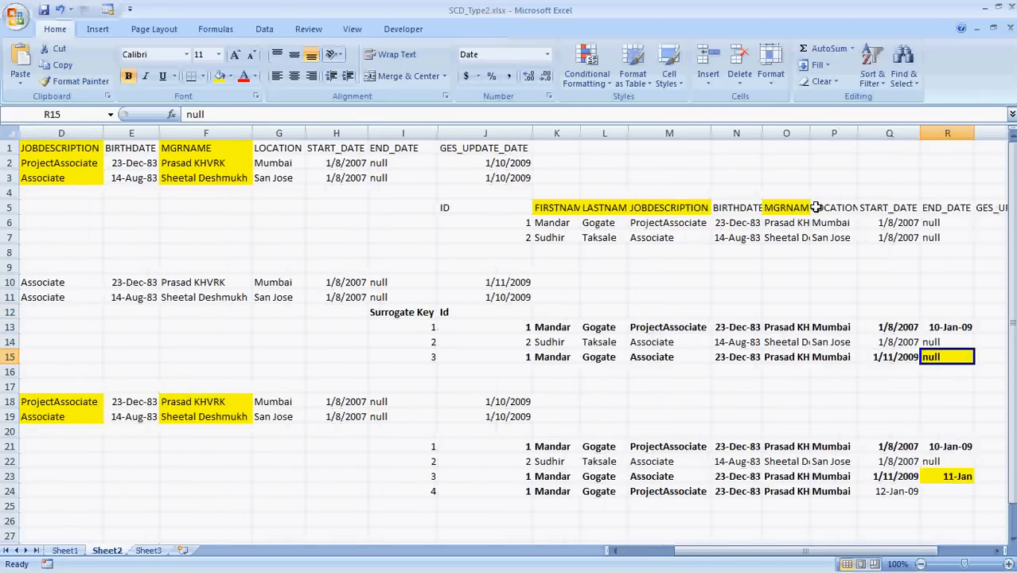
key("Left")
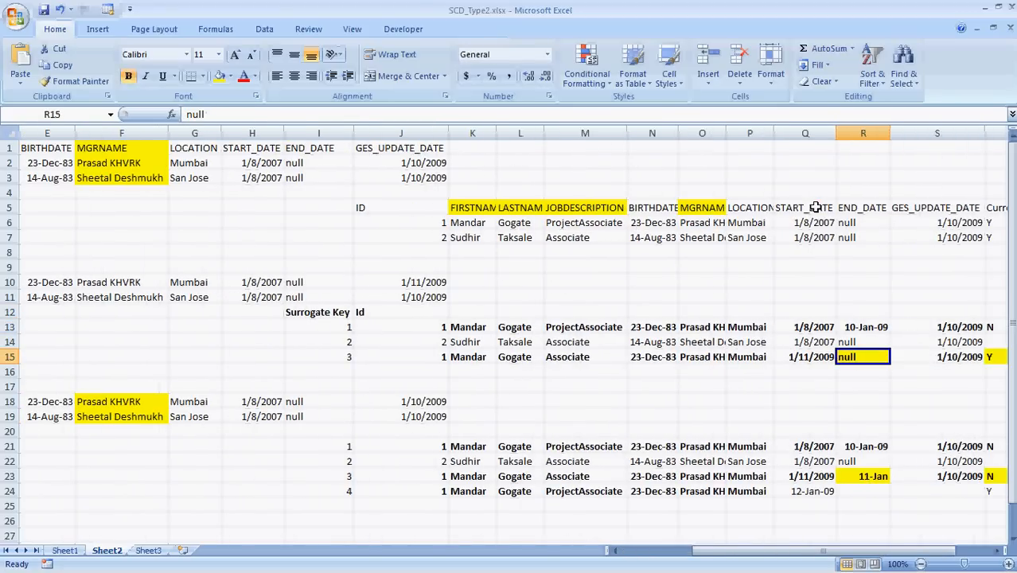
key("Right")
key("Right")
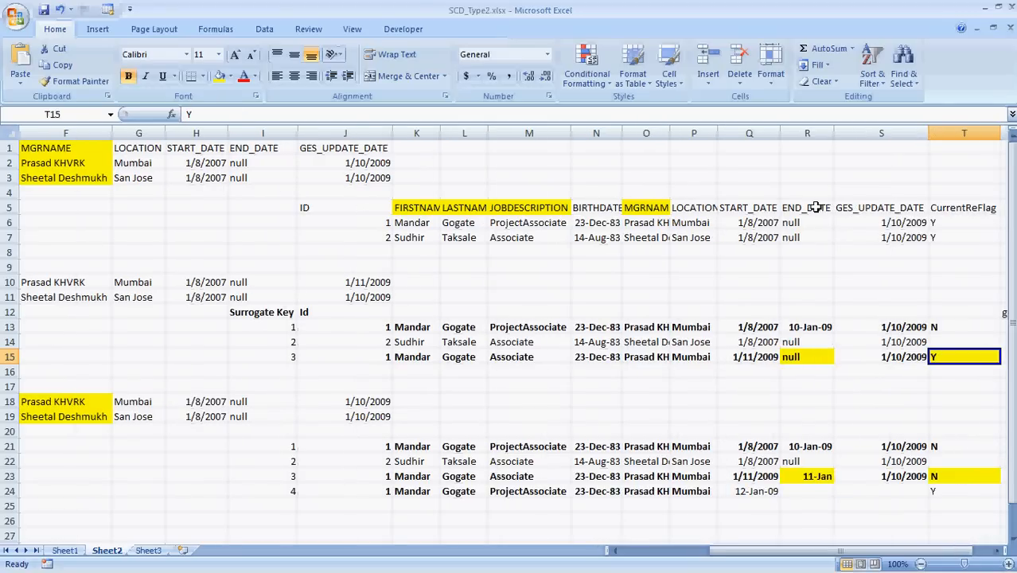
Inspect the start date in Q13 and the end date in R13 of the old target record.
key("Up")
key("Up")
key("Left")
key("Left")
key("Left")
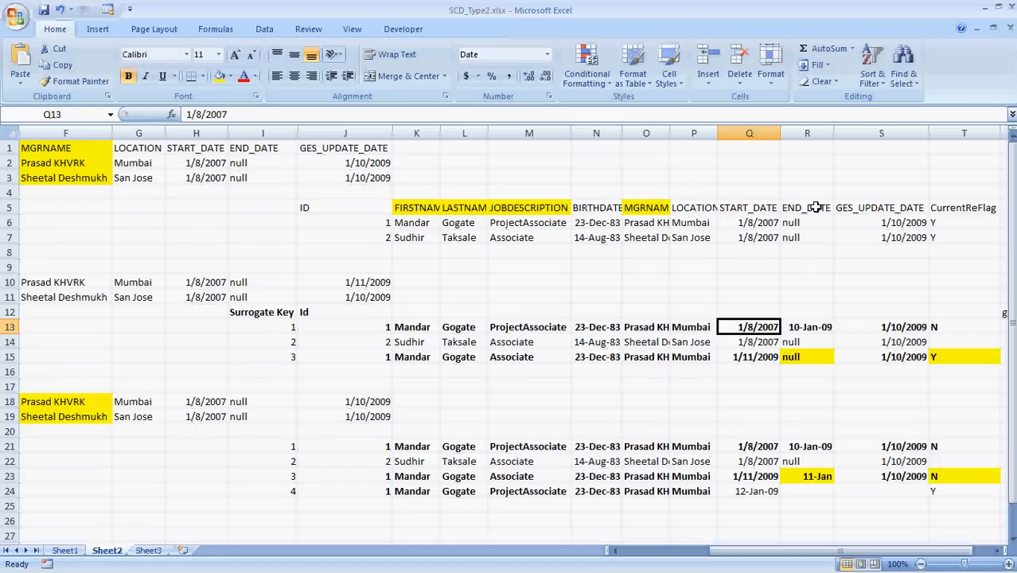
key("Right")
key("Left")
key("Right")
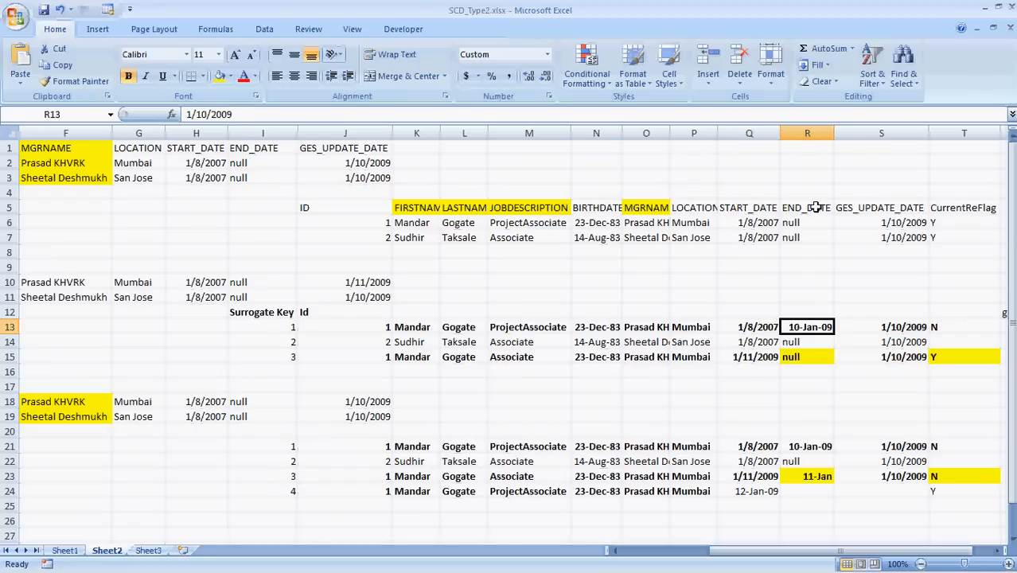
key("Left")
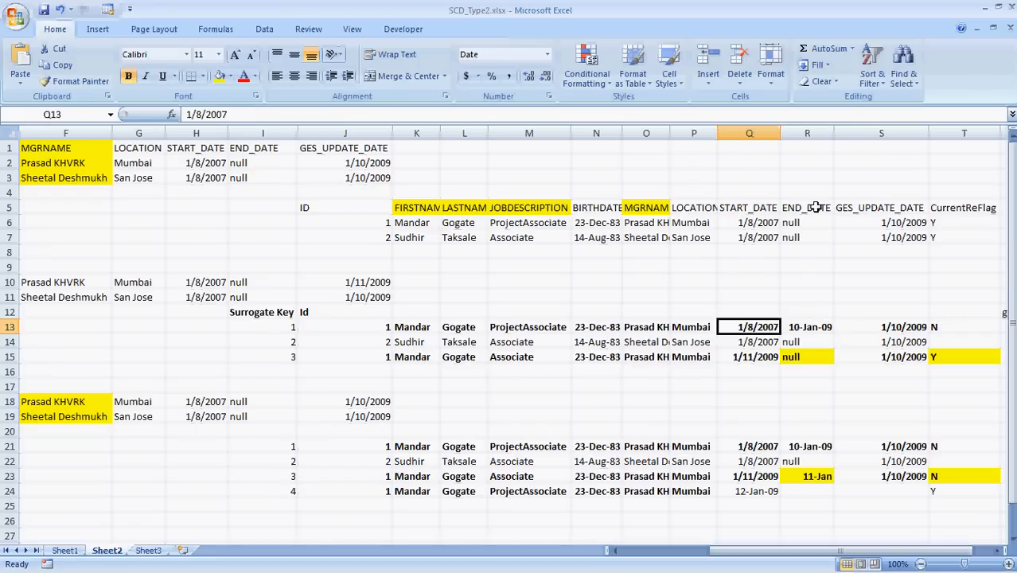
Go back along row 13 to its key columns and compare that record with the Id in J15.
key("Left")
key("Left")
key("Left")
key("Left")
key("Left")
key("Left")
key("Left")
key("Left")
key("Left")
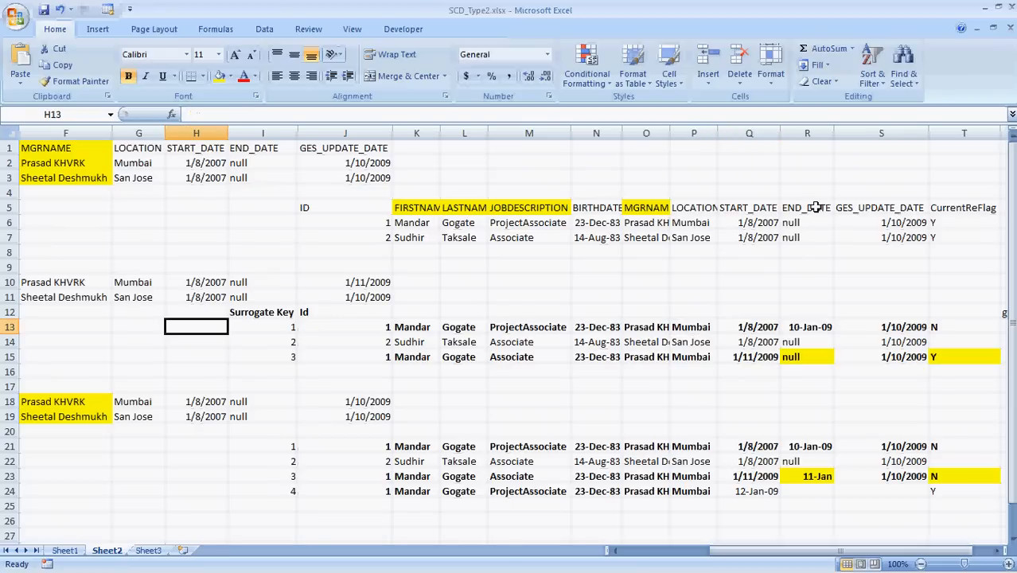
key("Right")
key("Right")
key("Right")
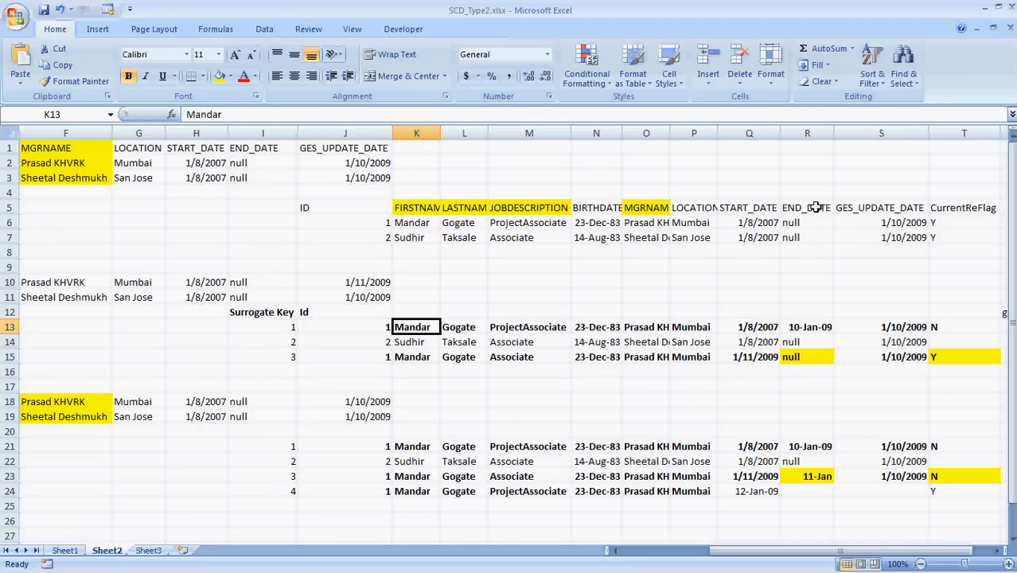
key("Down")
key("Down")
key("Left")
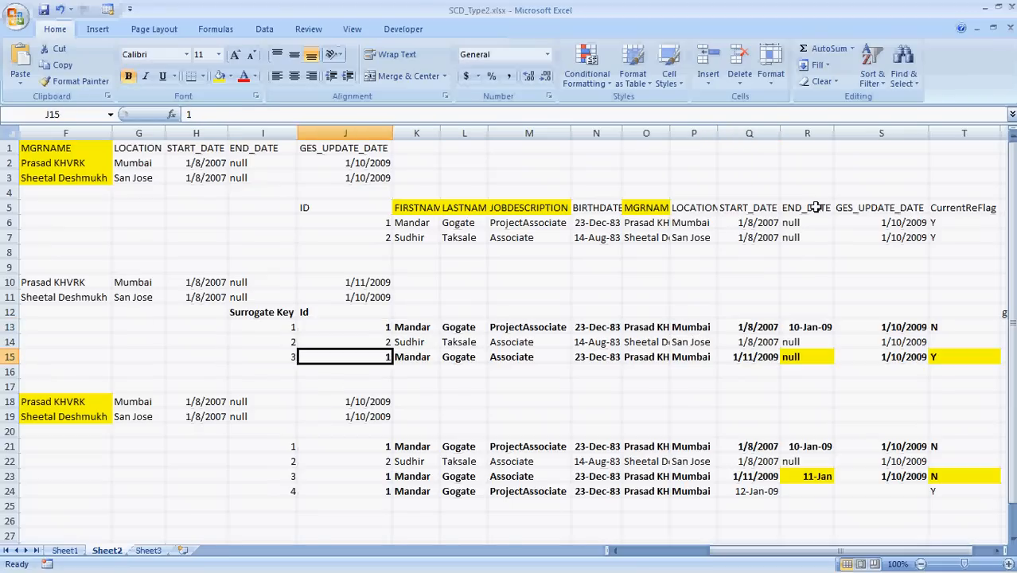
Check the start date in Q15 against the end date in R13, including the end date in R15.
key("Right")
key("Right")
key("Right")
key("Right")
key("Right")
key("Right")
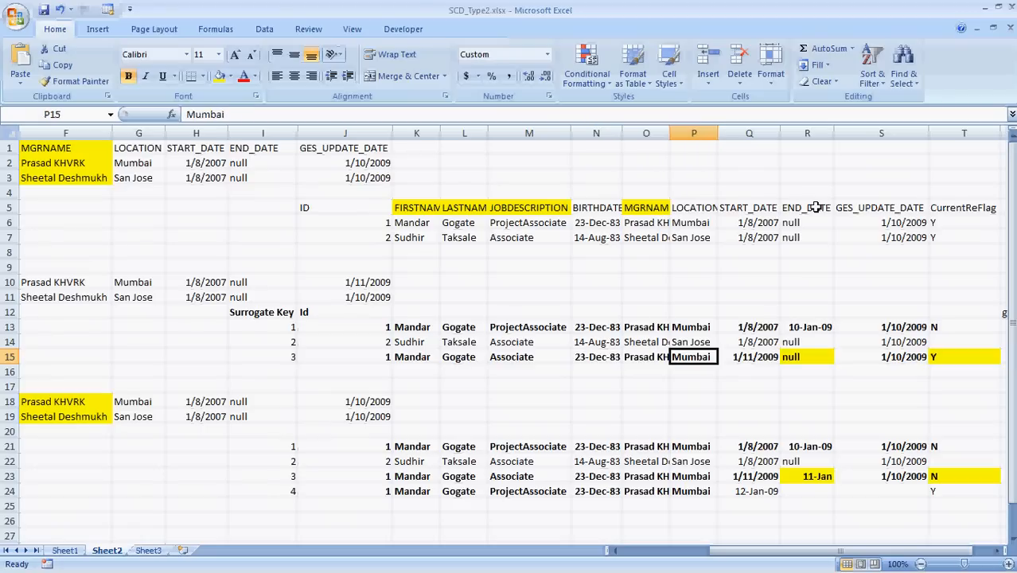
key("Right")
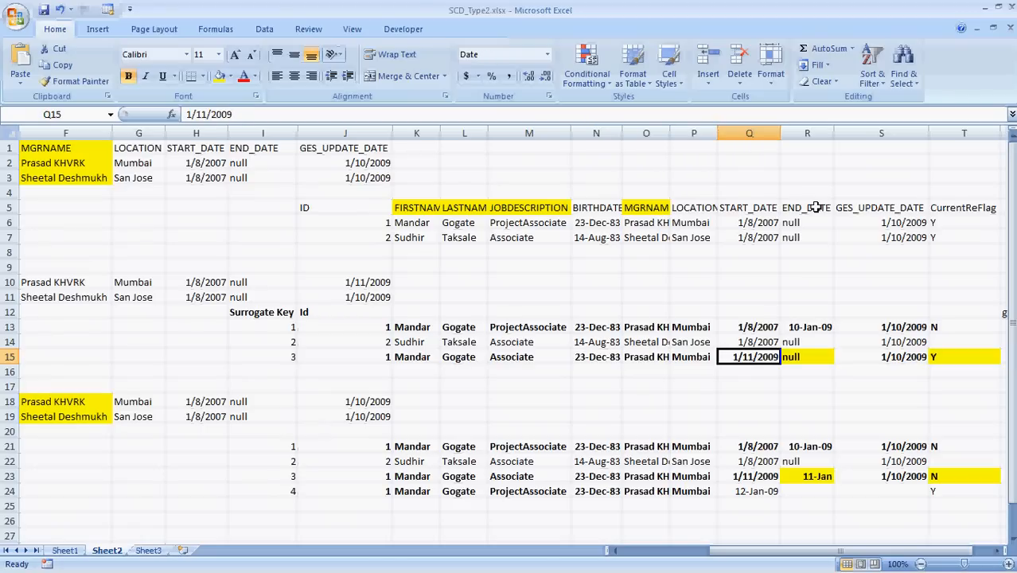
key("Up")
key("Up")
key("Right")
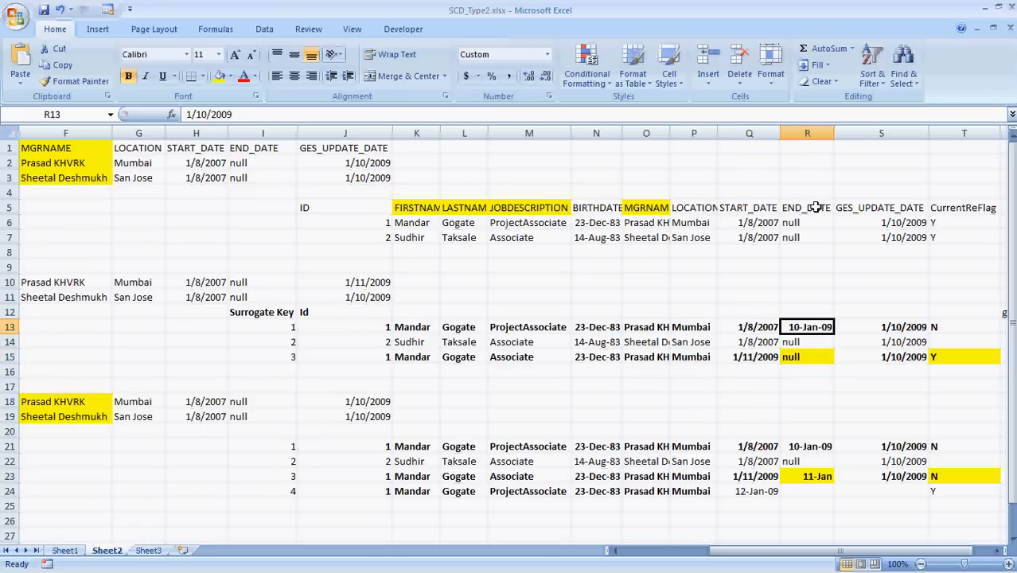
key("Down")
key("Down")
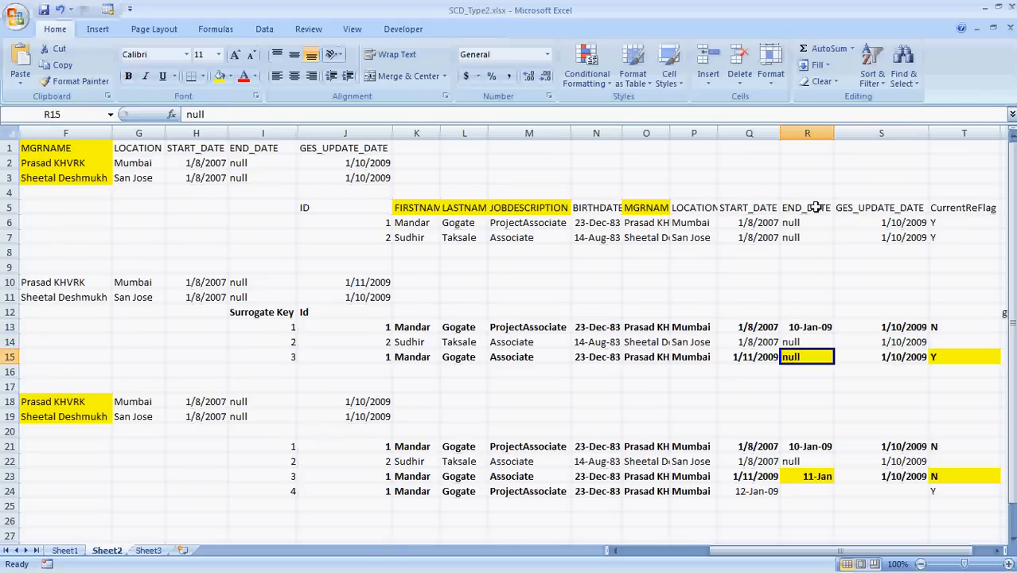
Review the job description in M15 together with the end date and current-record flag of row 15.
key("Left")
key("Left")
key("Left")
key("Left")
key("Left")
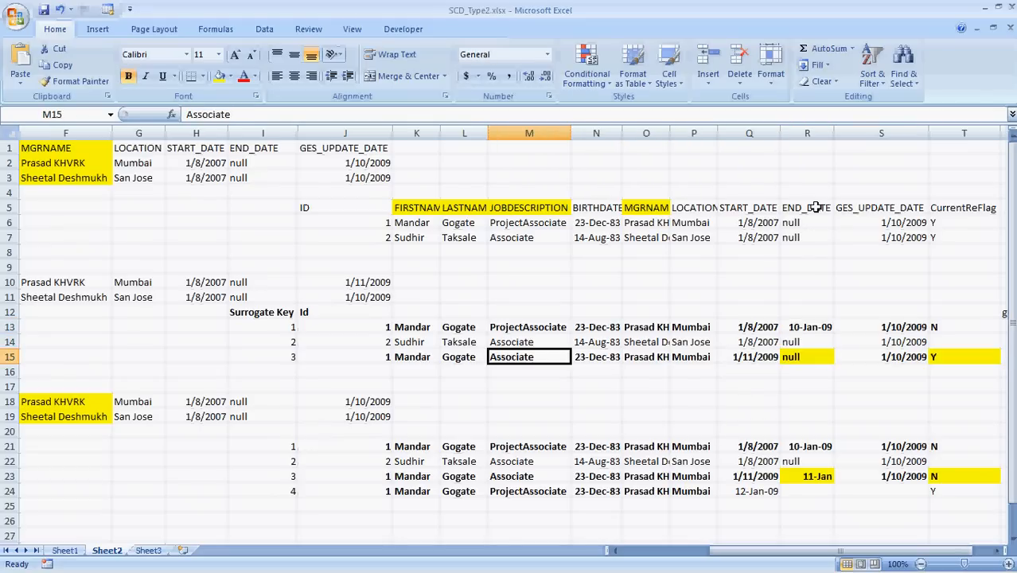
key("Right")
key("Right")
key("Right")
key("Right")
key("Right")
key("Right")
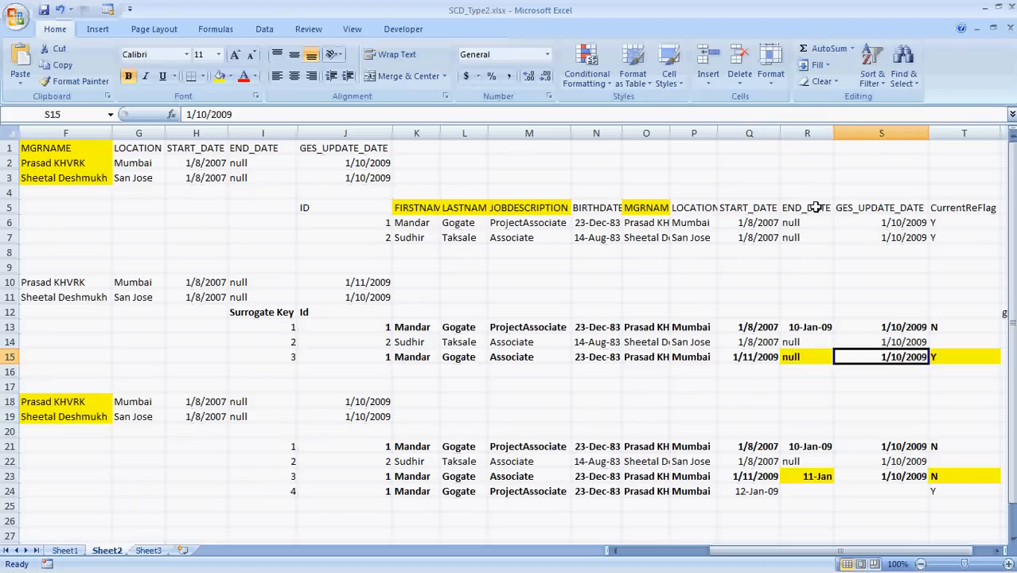
key("Left")
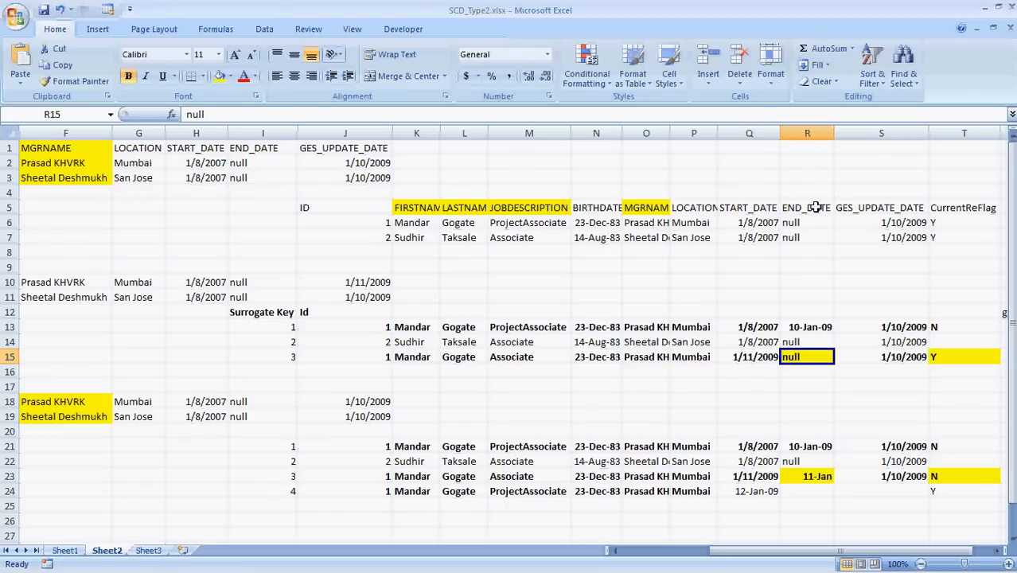
key("Right")
key("Right")
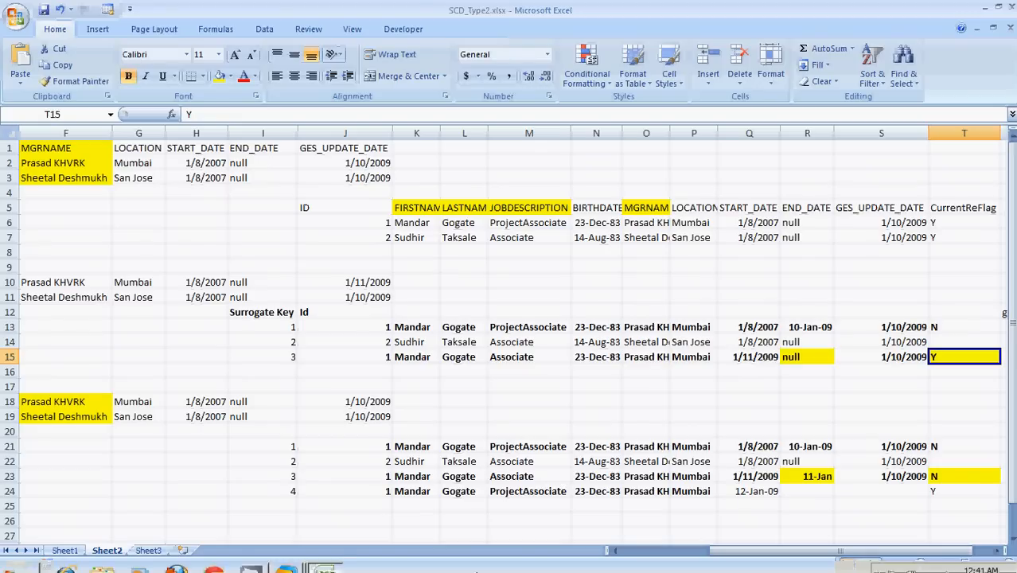
Switch to Informatica PowerCenter Designer in the Infra virtual machine and create a new mapping named m_SCDType2.
mouse_move(382, 563)
left_click(286, 560)
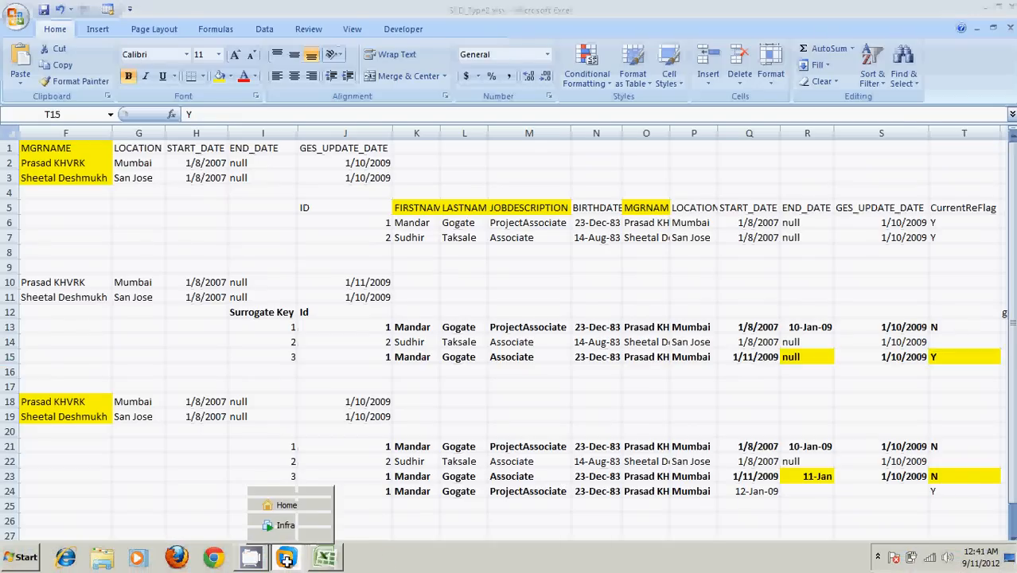
left_click(284, 526)
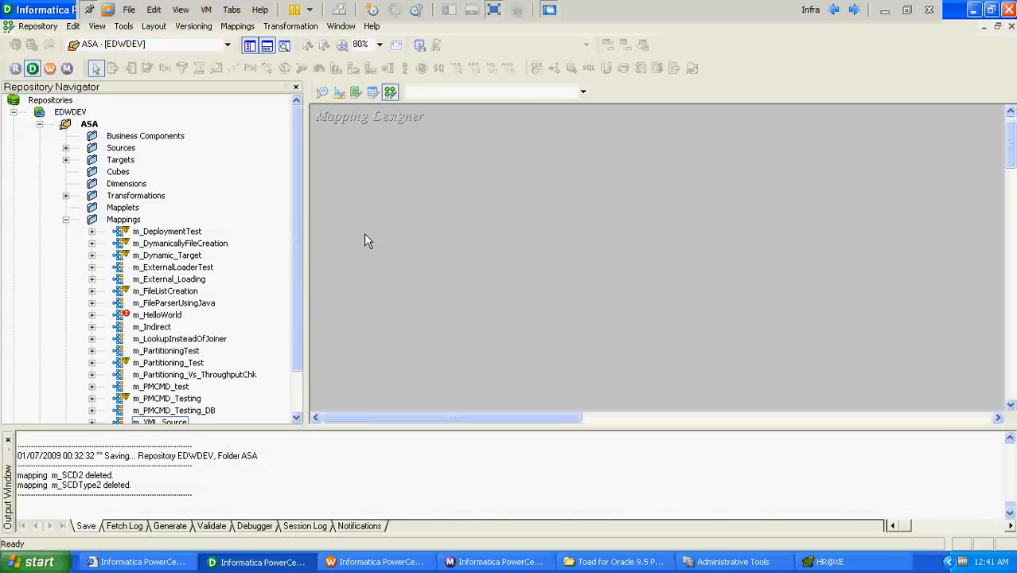
left_click(237, 26)
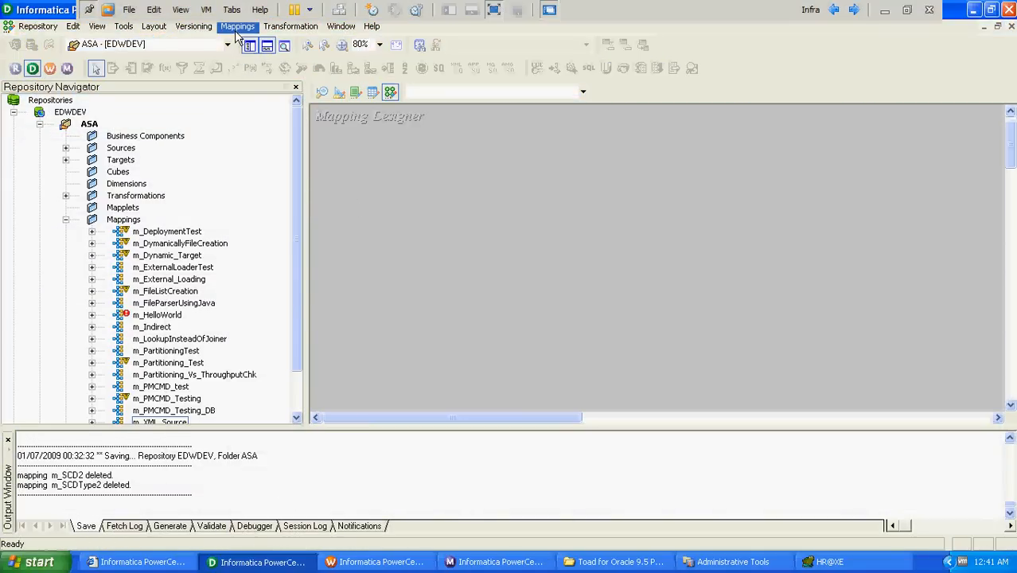
left_click(253, 45)
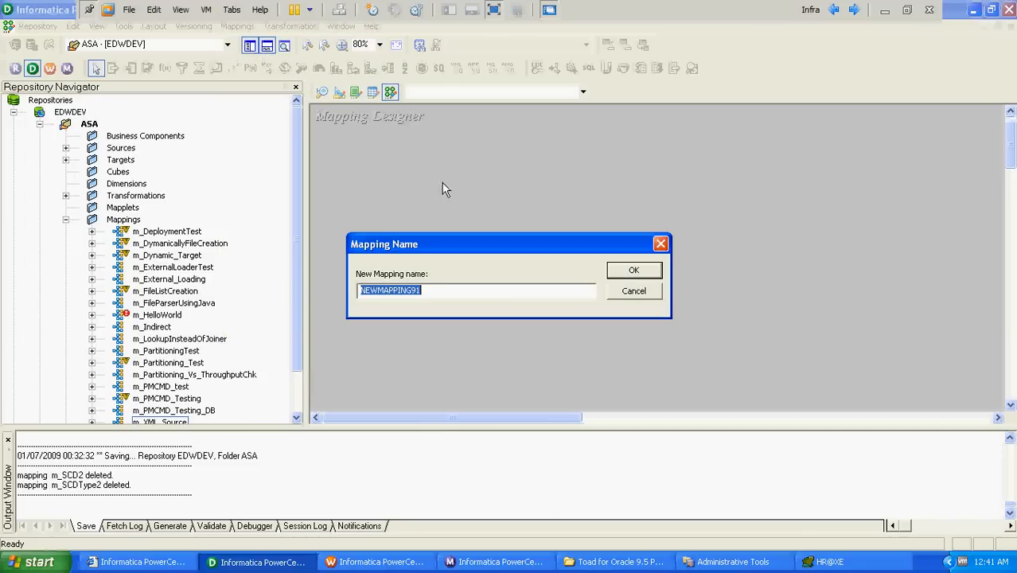
type("m_")
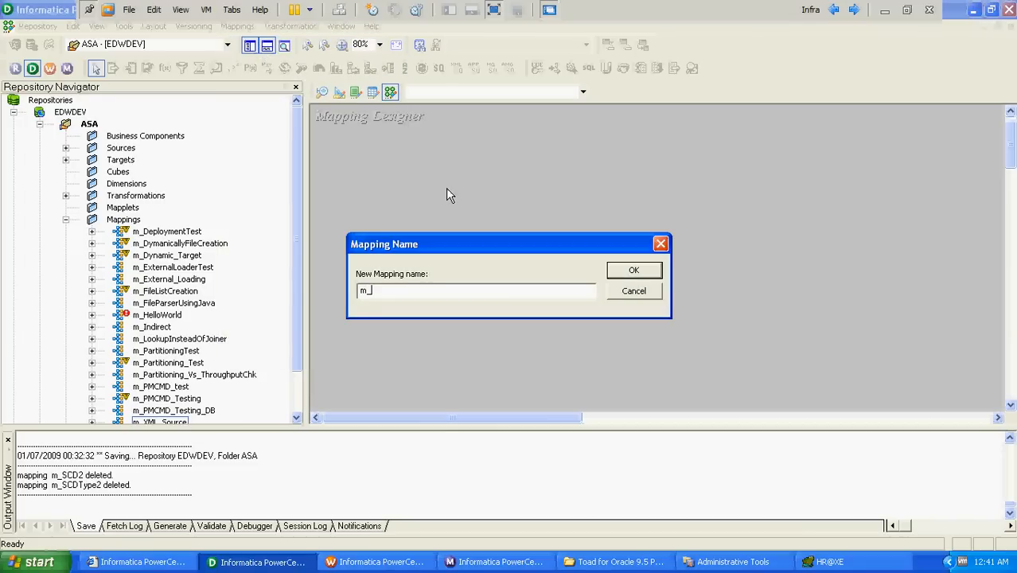
type("SCDType2")
key("Return")
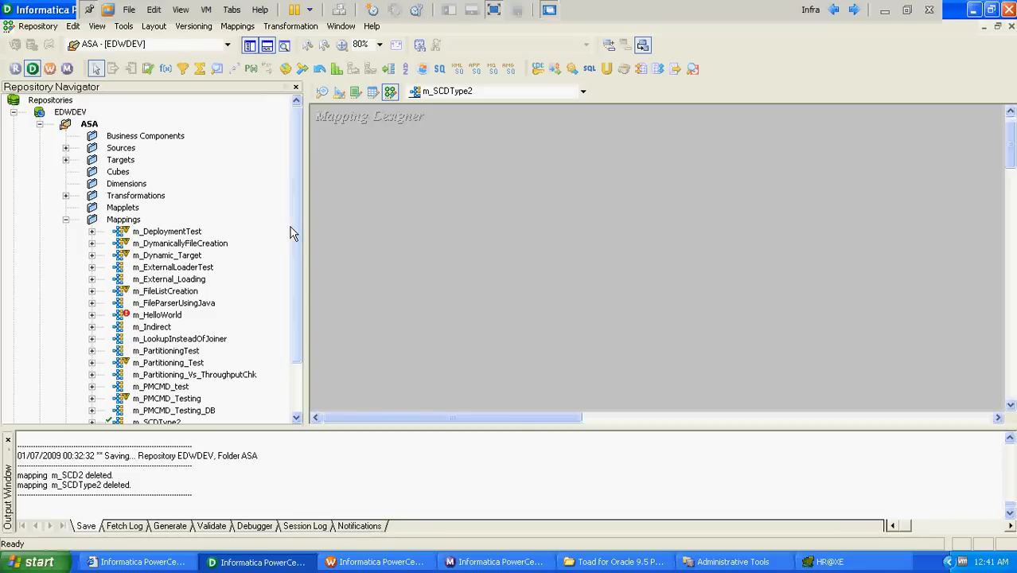
Add the DW_OP_PER_ALL_PEOPLE_F_STG source from the XE sources to the m_SCDType2 mapping.
scroll(299, 239, "down", 1)
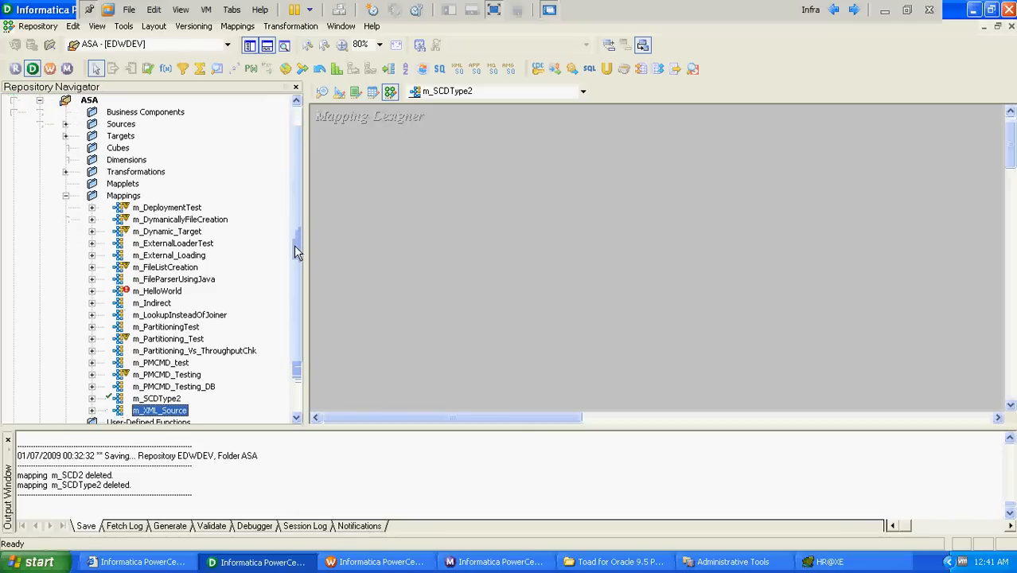
left_click(66, 124)
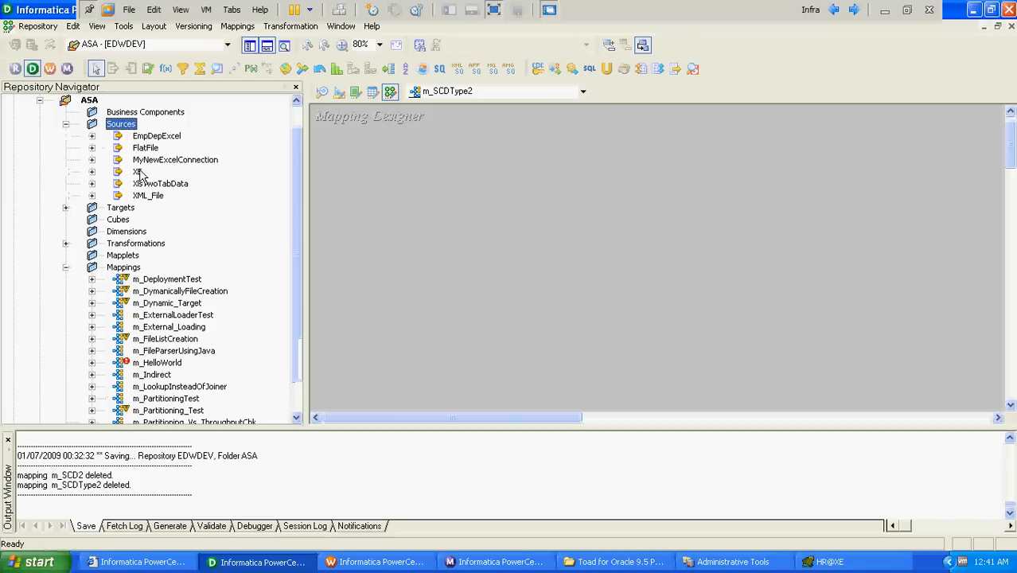
left_click(91, 172)
left_click(199, 233)
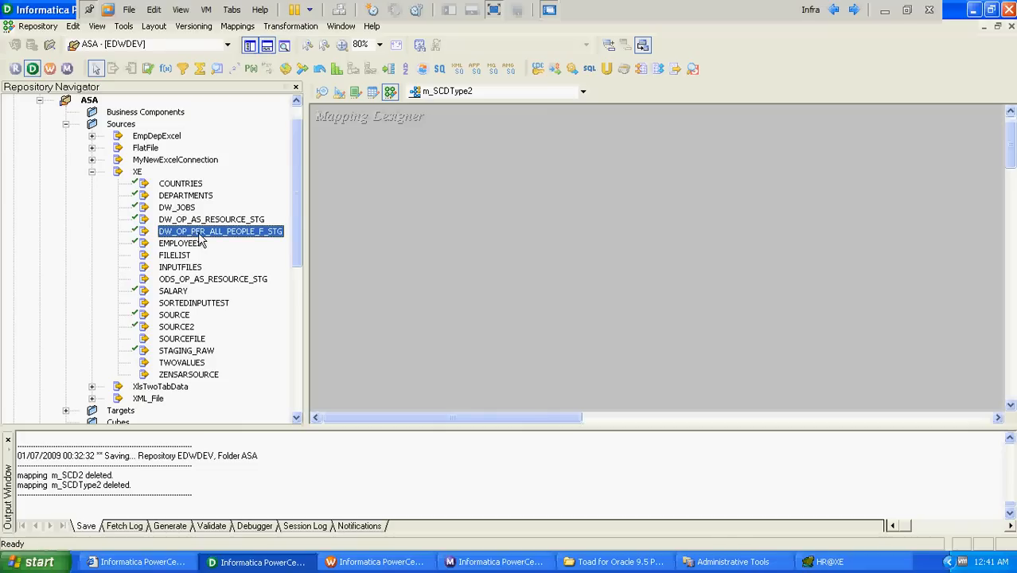
left_click_drag(199, 239, 402, 207)
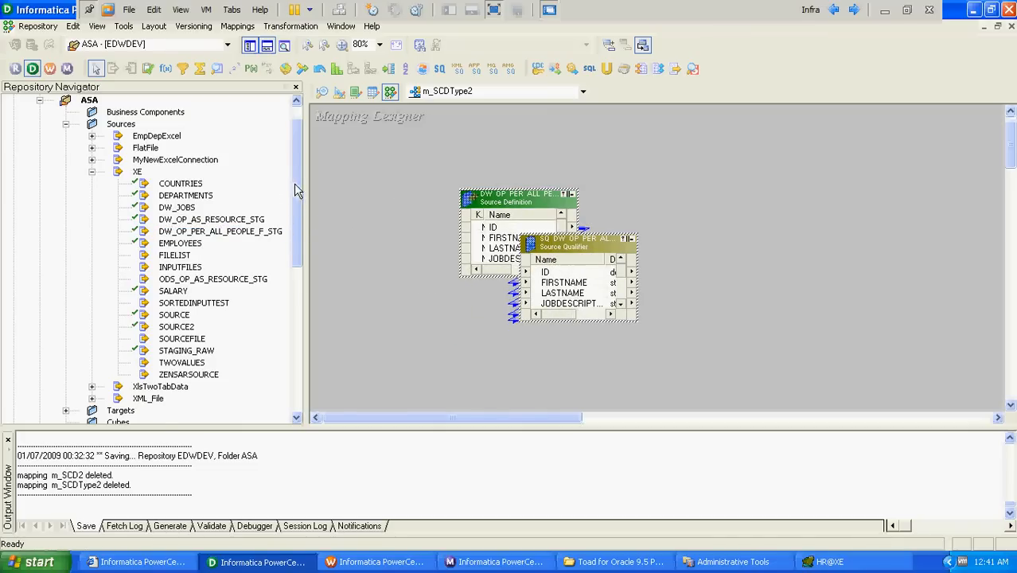
Add the CDW_OP_AS_RESOURCE_DIM target to the m_SCDType2 mapping, placing it apart from the source qualifier.
left_click_drag(294, 183, 295, 224)
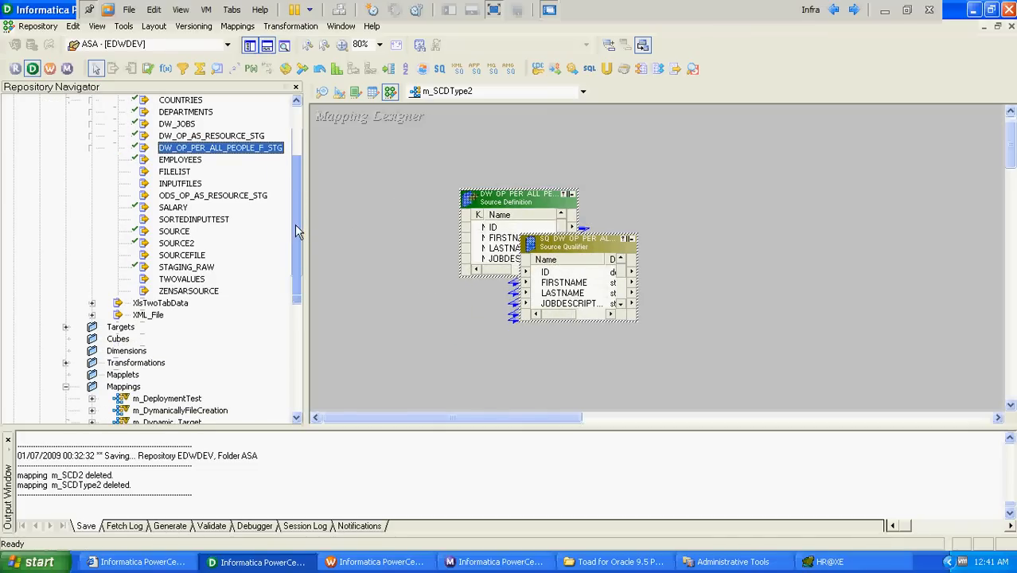
left_click(66, 327)
left_click(209, 207)
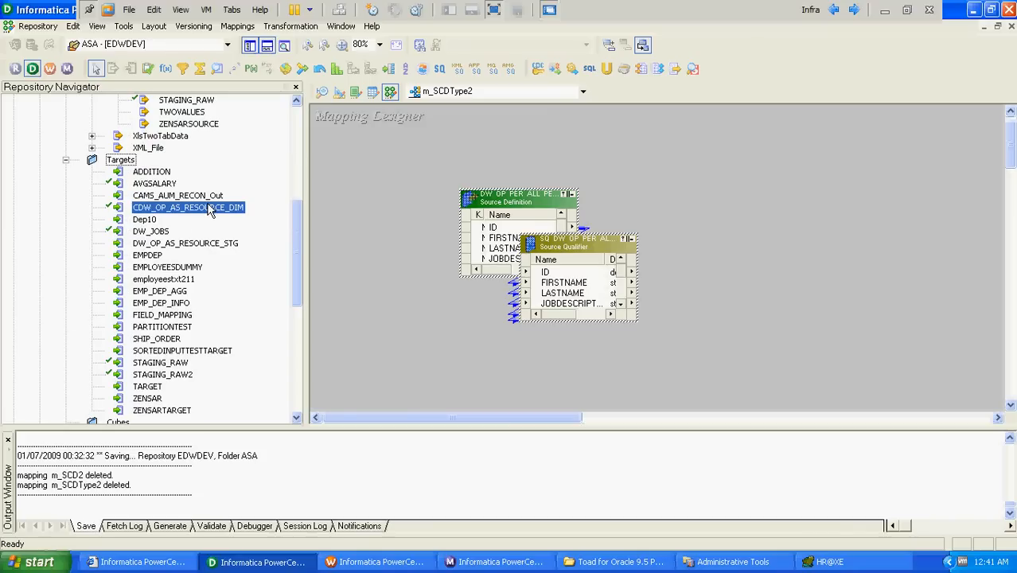
left_click_drag(209, 208, 804, 237)
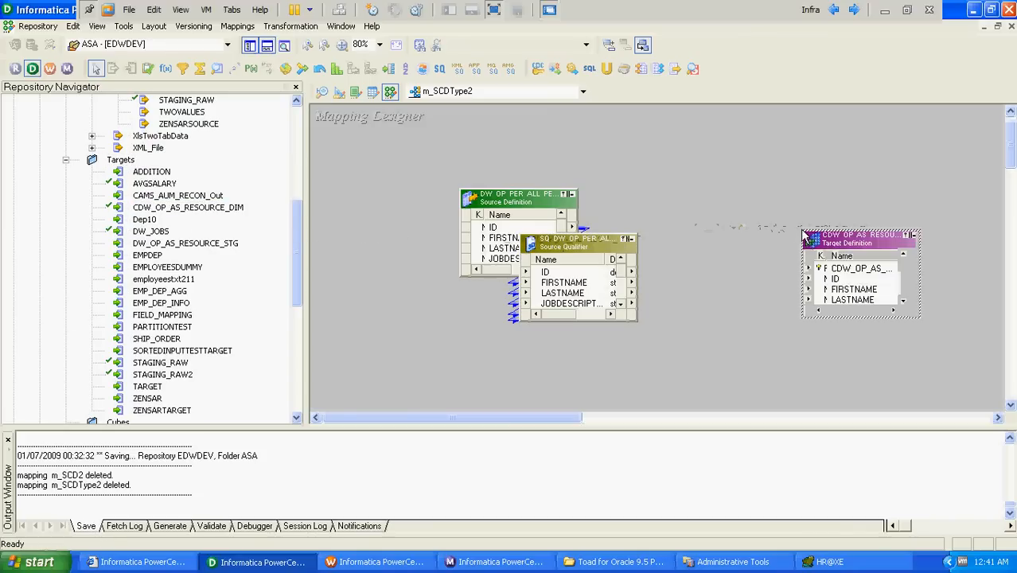
Switch to the SCD_Type2.xlsx workbook in Excel and examine the whole flowchart on Sheet1, starting at the Source Qualifier shape.
left_click(886, 14)
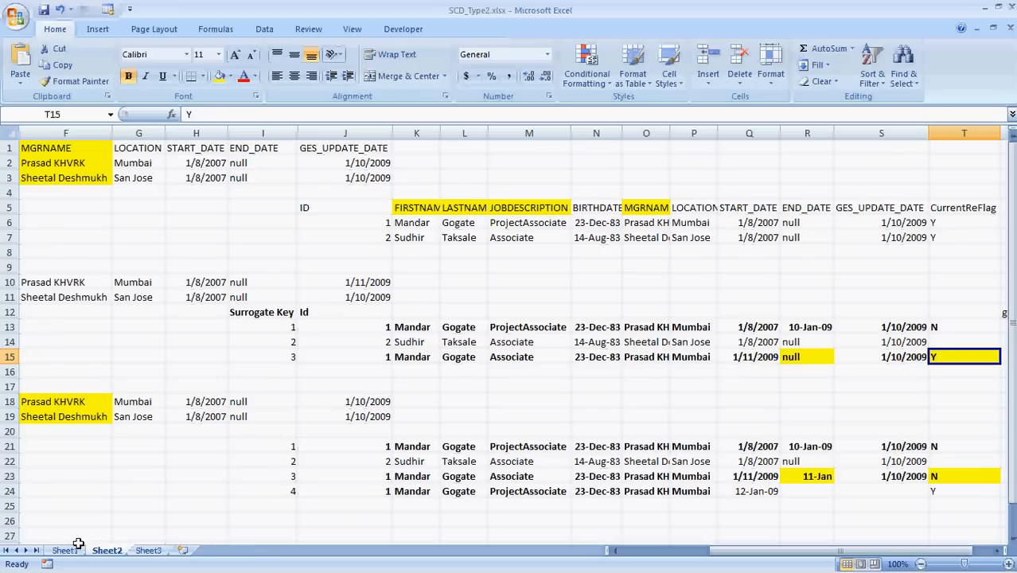
left_click(70, 550)
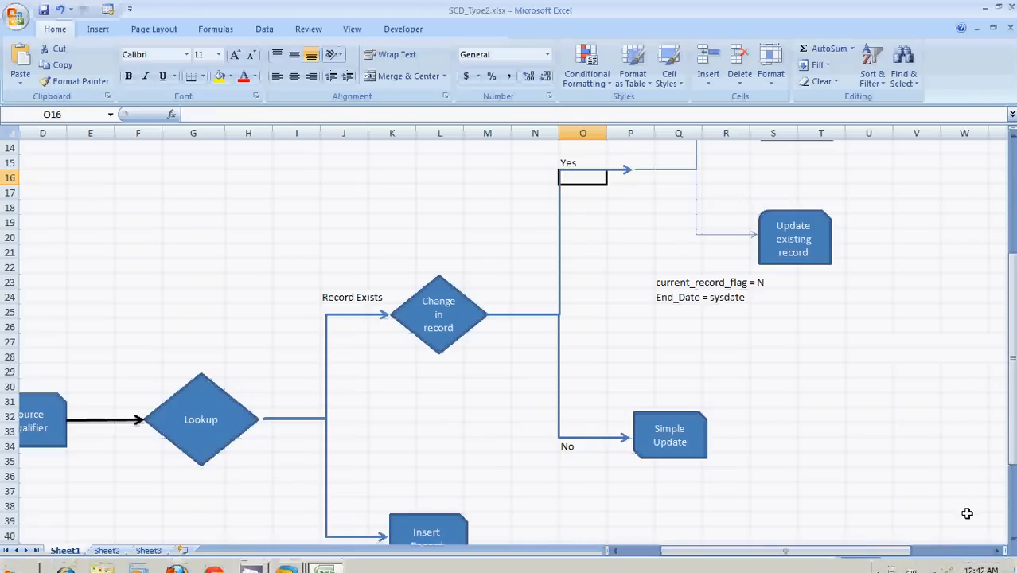
left_click(949, 564)
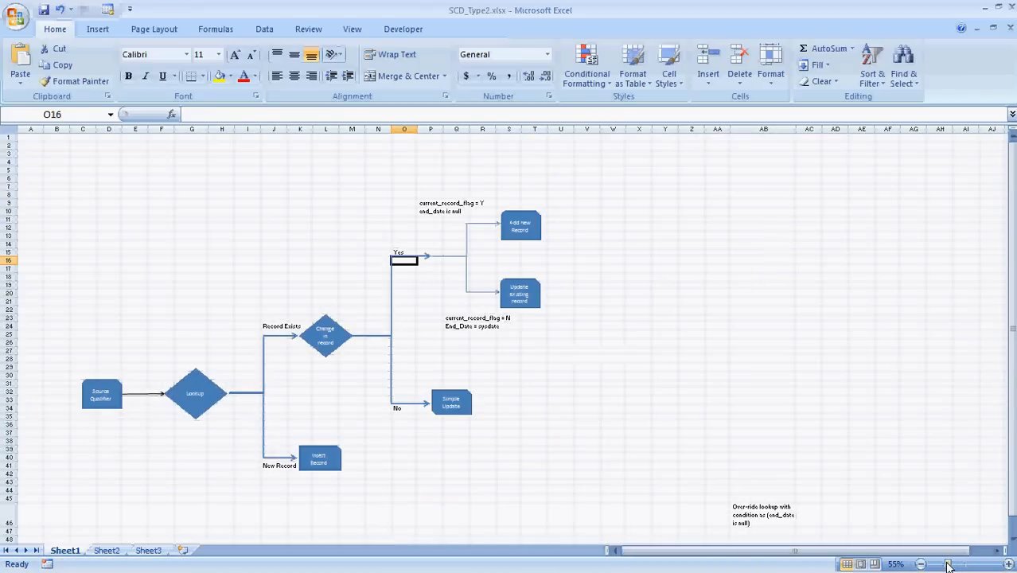
mouse_move(719, 554)
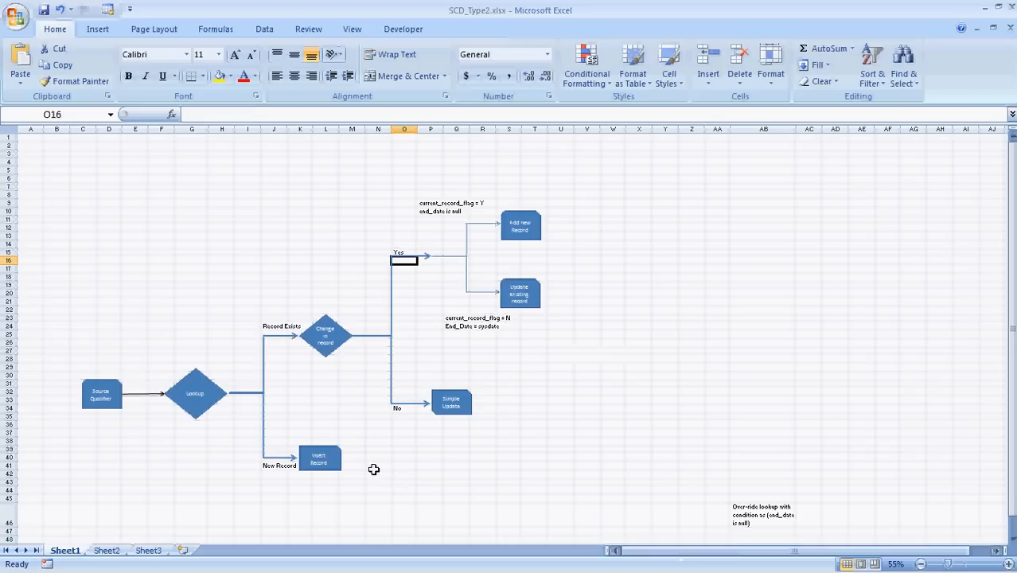
left_click(91, 383)
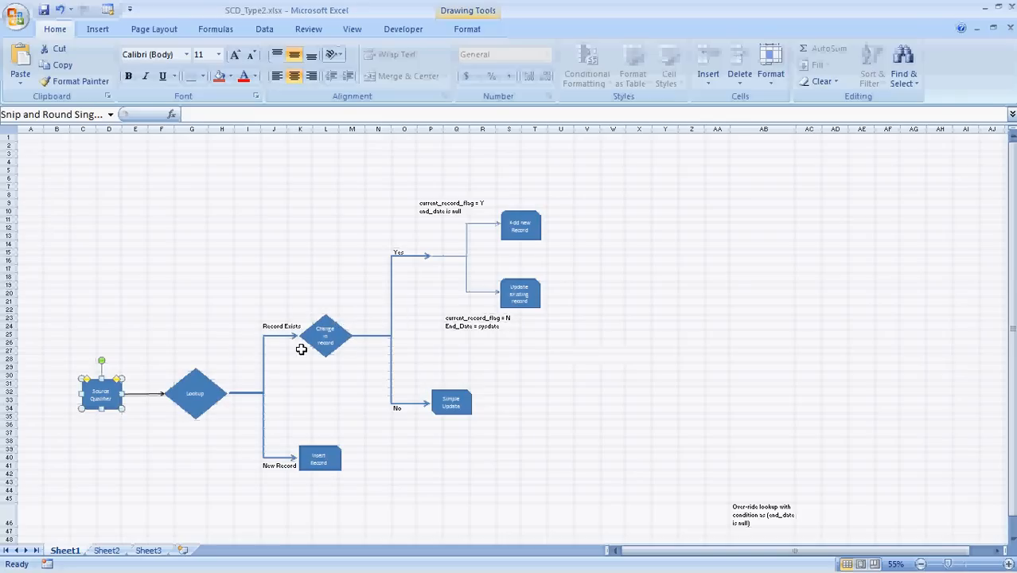
Review the source records in rows 2 and 3 of Sheet2, back to the first-name column.
left_click(107, 551)
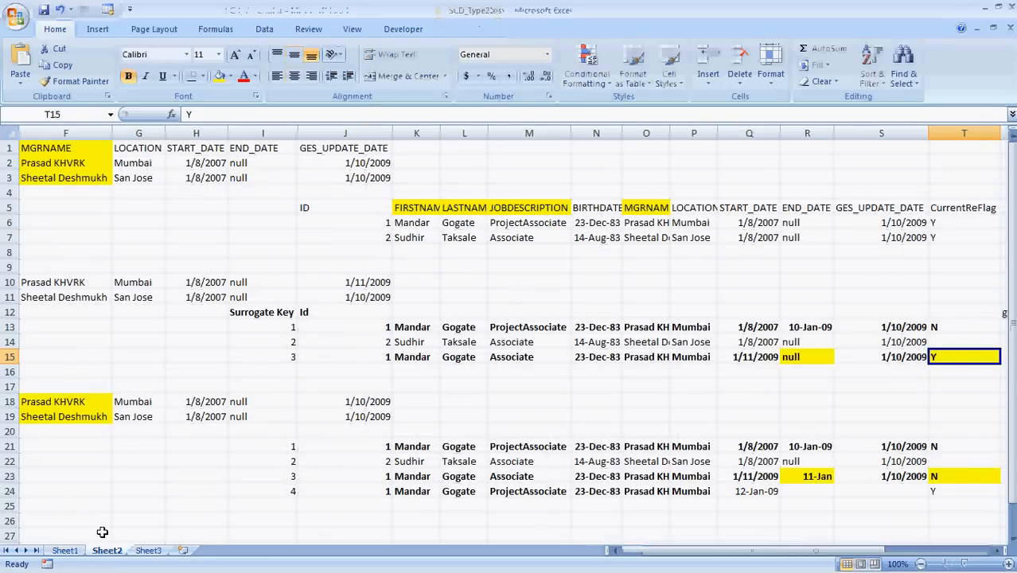
left_click(149, 177)
key("Left")
key("Left")
key("Left")
key("Left")
key("Left")
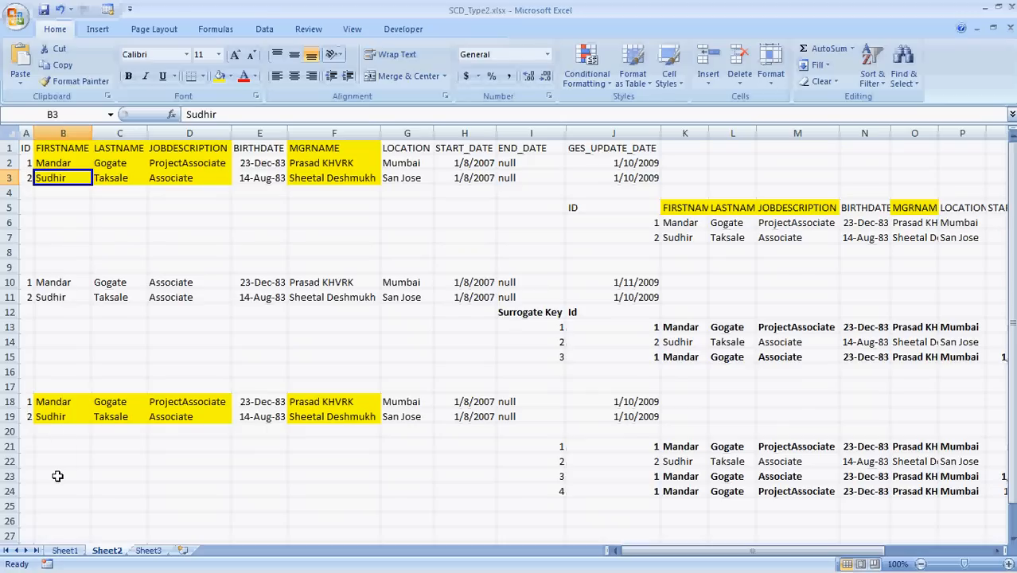
Return to the Sheet1 flowchart and check the flag and end-date conditions for updating an existing record in Q23 and Q24.
left_click(65, 550)
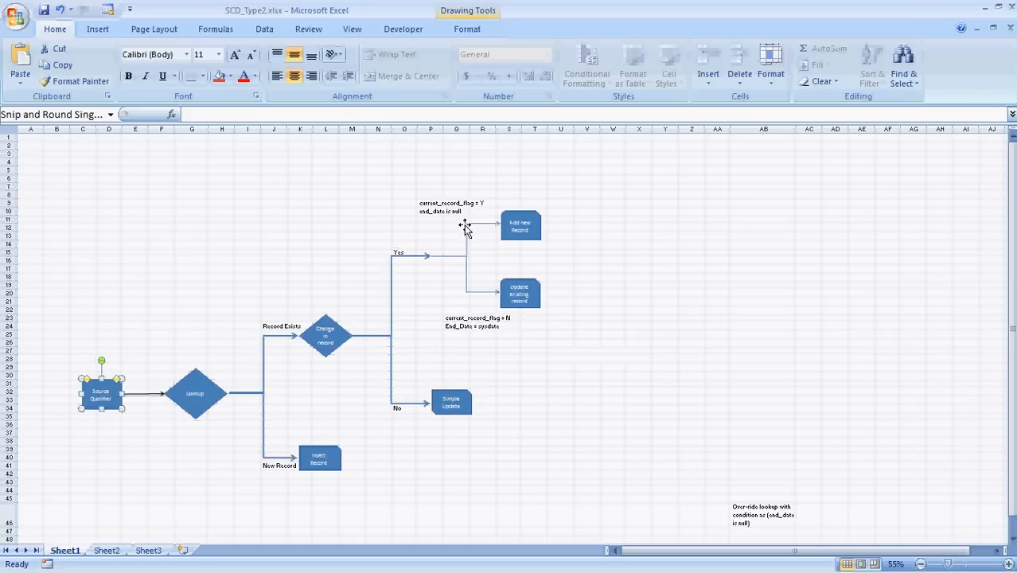
left_click(424, 204)
key("Down")
key("Down")
key("Down")
key("Down")
key("Down")
key("Down")
key("Down")
key("Down")
key("Down")
key("Down")
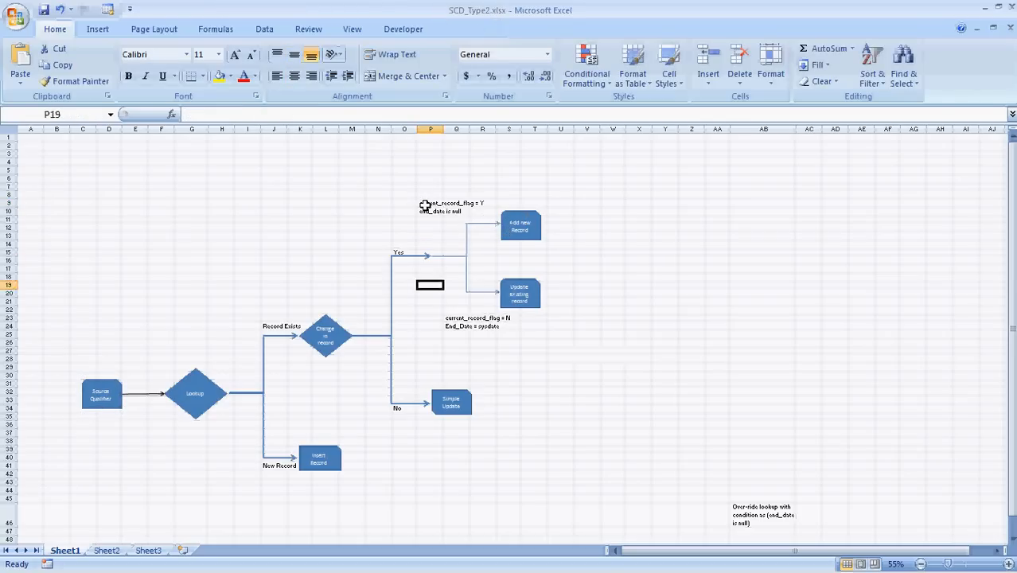
key("Down")
key("Down")
key("Down")
key("Down")
key("Right")
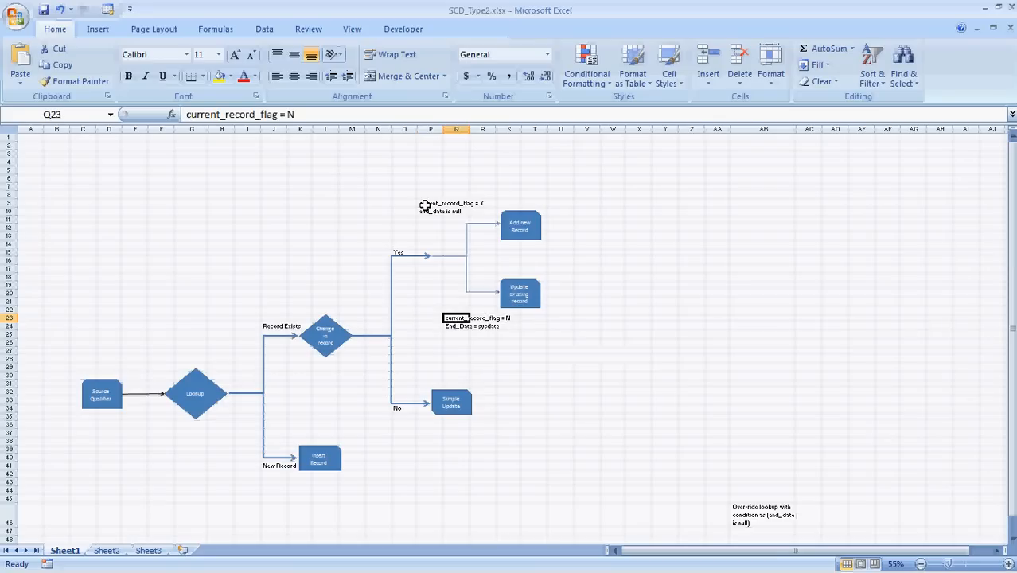
key("Down")
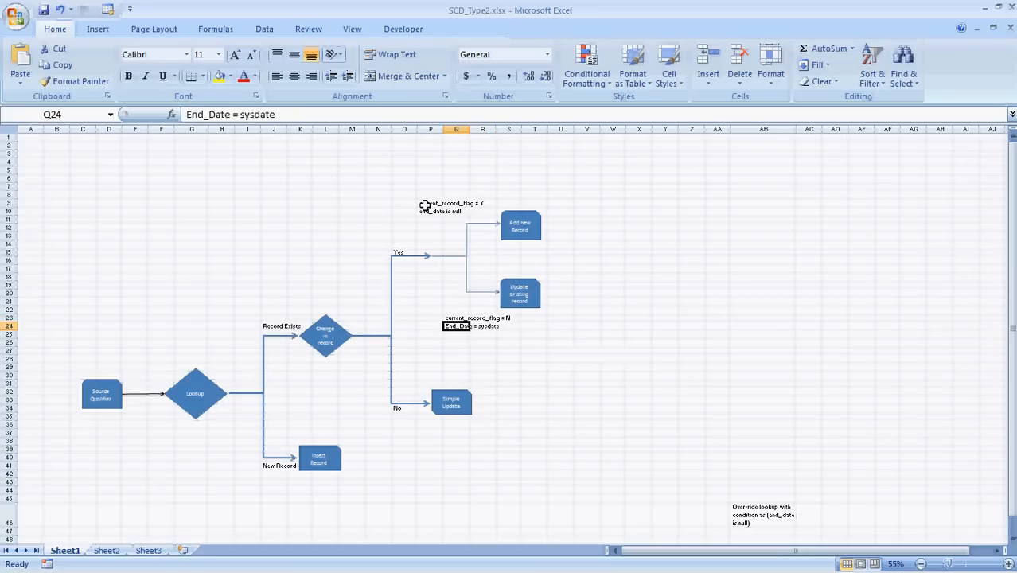
Check the flag and end-date conditions for adding a new record in P9 and P10 of the flowchart.
key("Up")
key("Up")
key("Up")
key("Up")
key("Up")
key("Up")
key("Up")
key("Up")
key("Up")
key("Up")
key("Up")
key("Up")
key("Up")
key("Up")
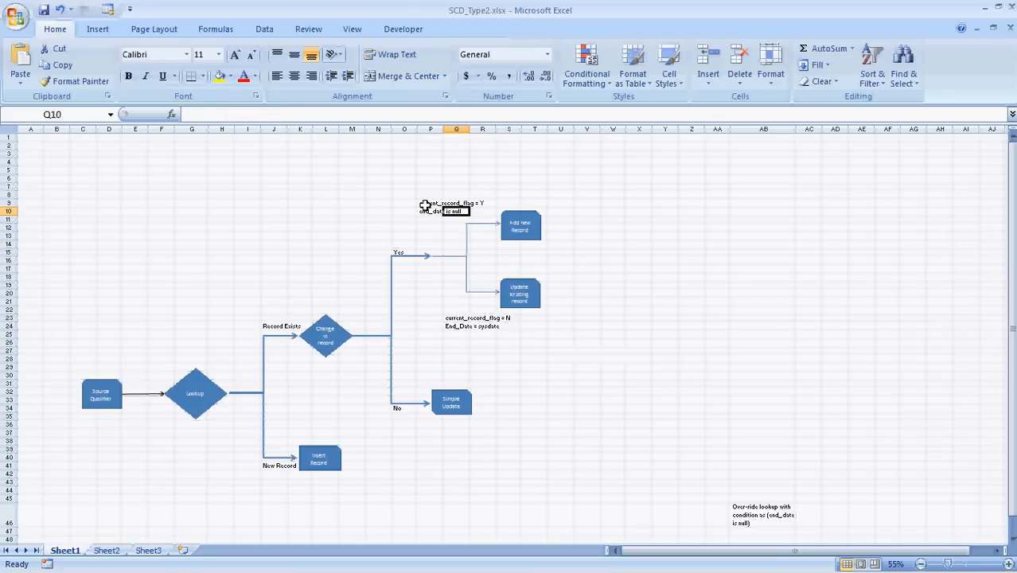
key("Left")
key("Up")
key("Up")
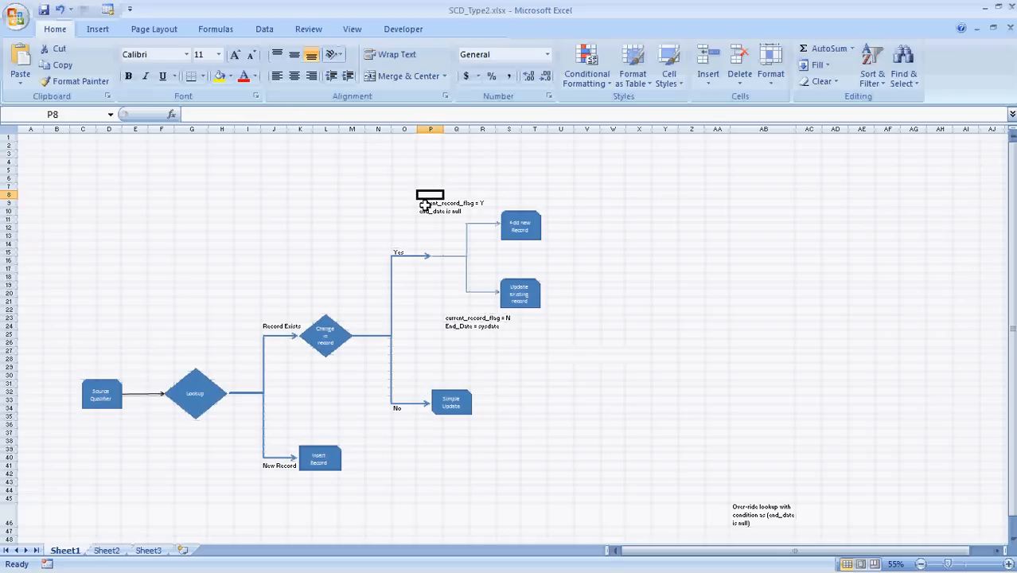
key("Down")
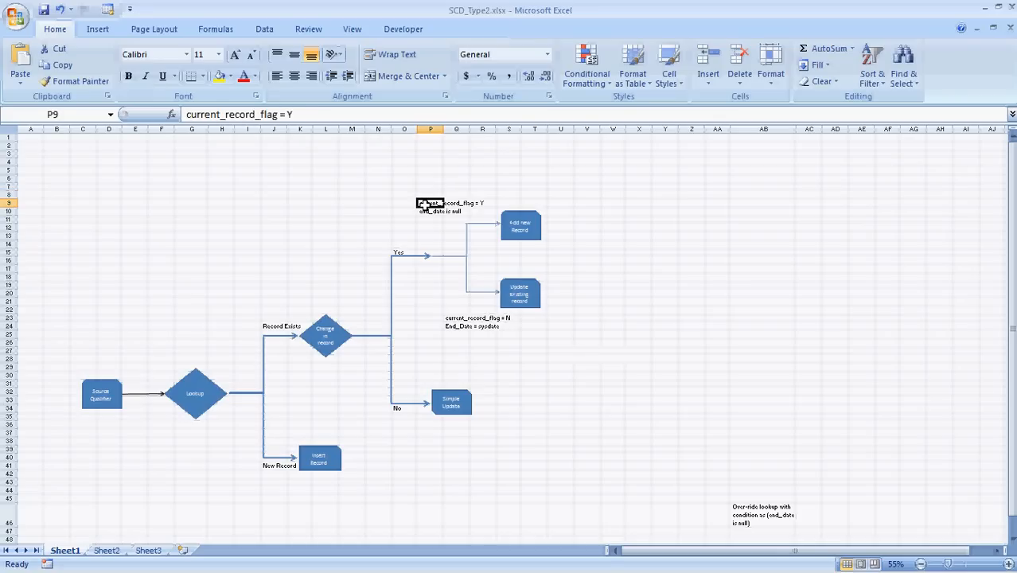
key("Down")
key("Up")
key("Down")
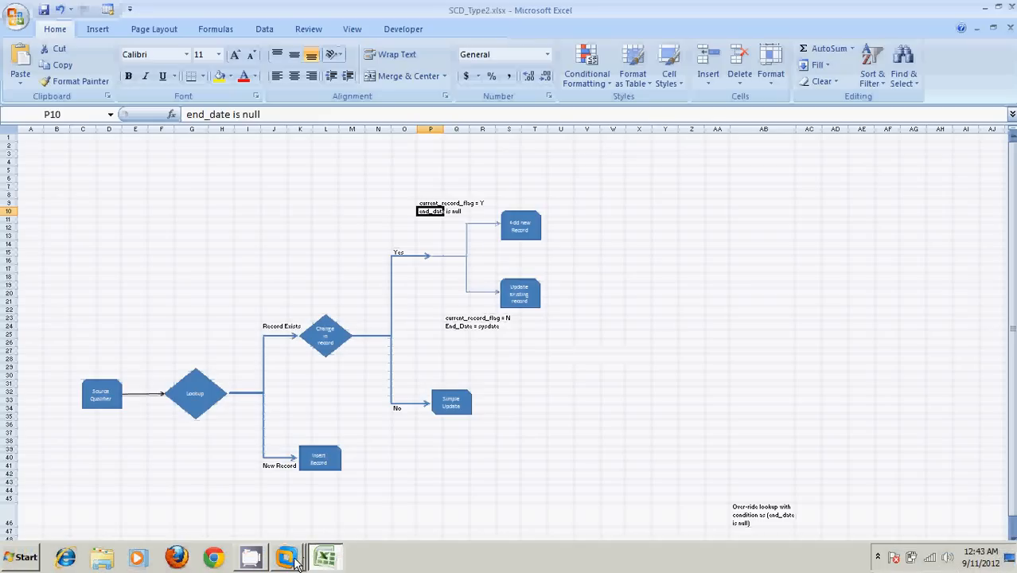
Switch back to Informatica PowerCenter Designer in the virtual machine and hide the Repository Navigator and the Output window.
left_click(296, 562)
left_click(300, 526)
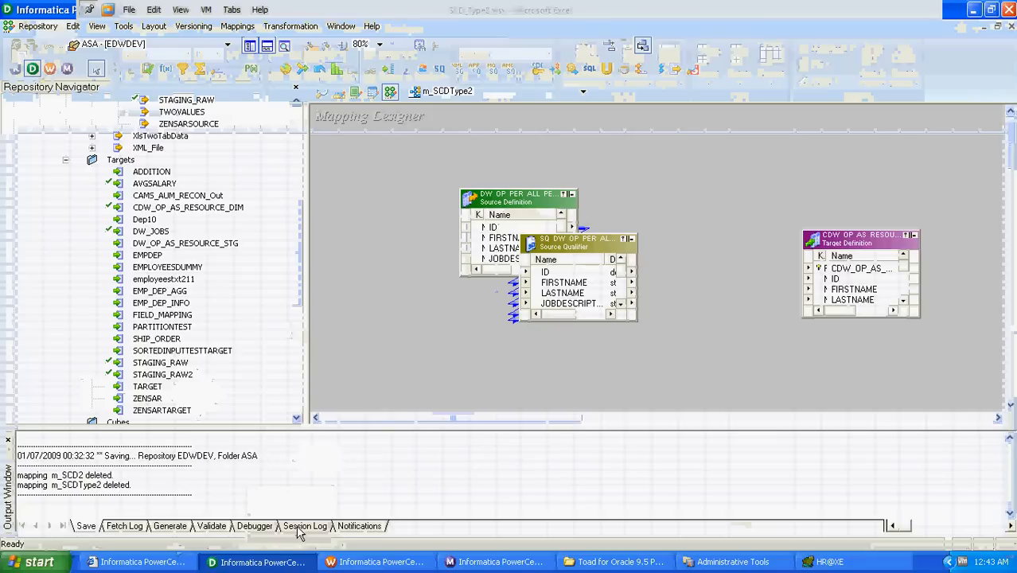
left_click(249, 46)
left_click(267, 46)
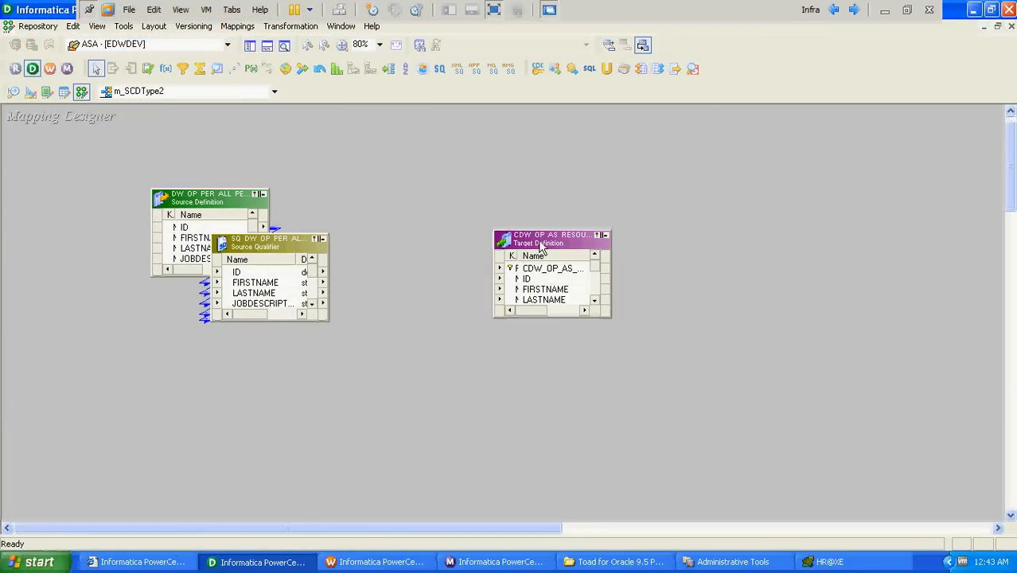
Arrange the source definition and its source qualifier side by side, with the target moved farther away to leave room between.
left_click_drag(543, 245, 731, 222)
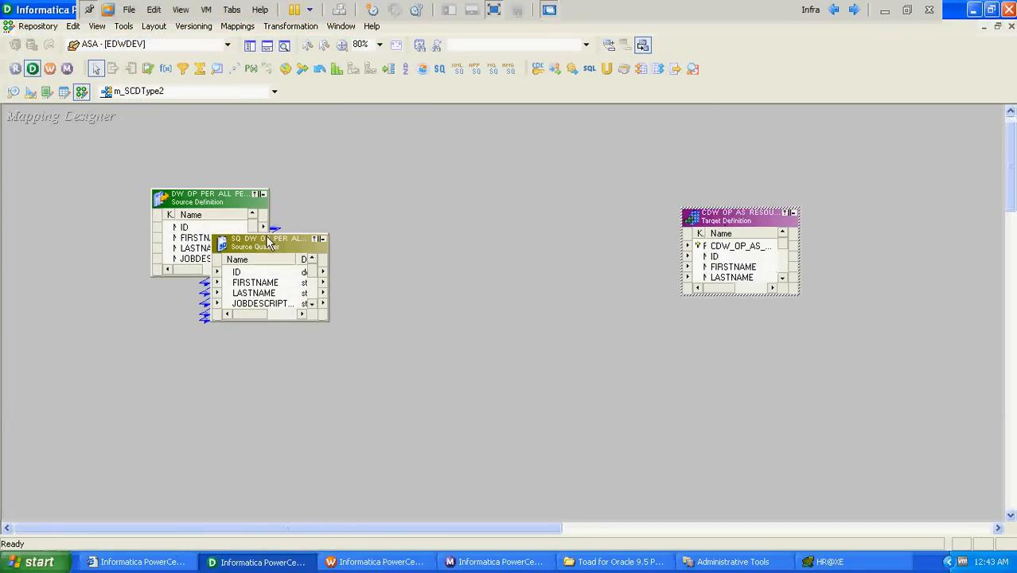
left_click_drag(268, 243, 364, 200)
left_click(159, 198)
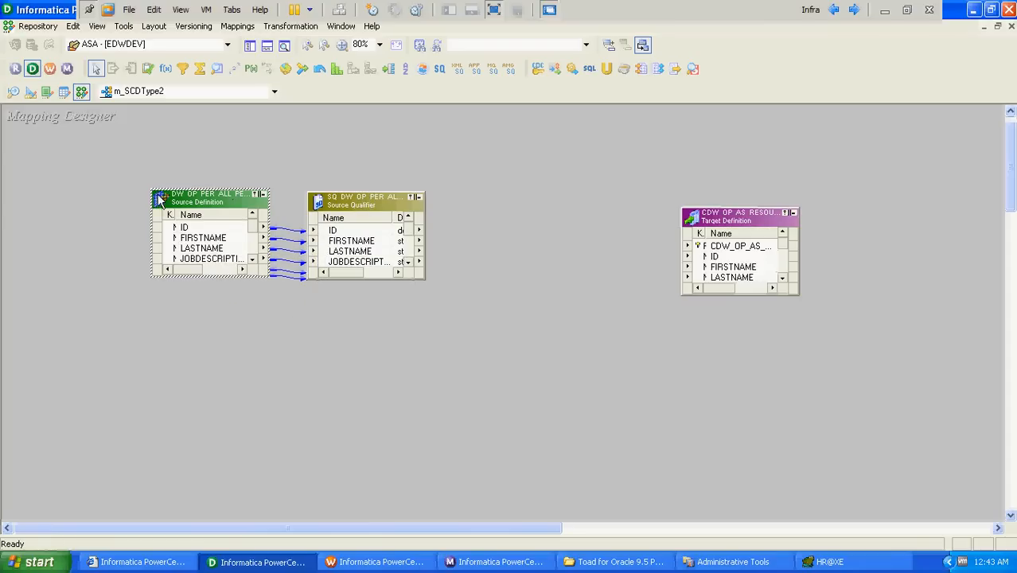
left_click_drag(159, 199, 44, 199)
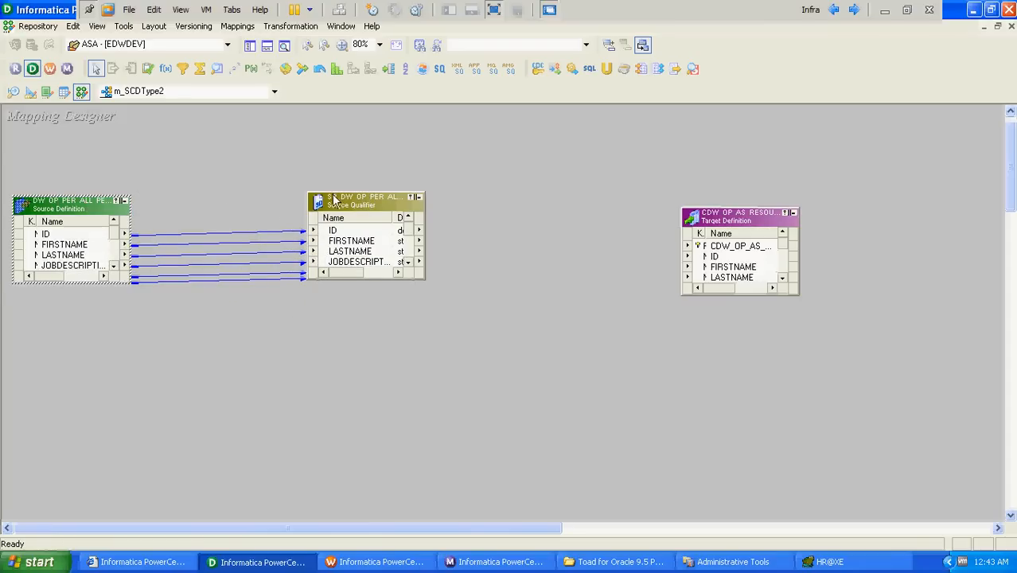
left_click_drag(334, 199, 226, 203)
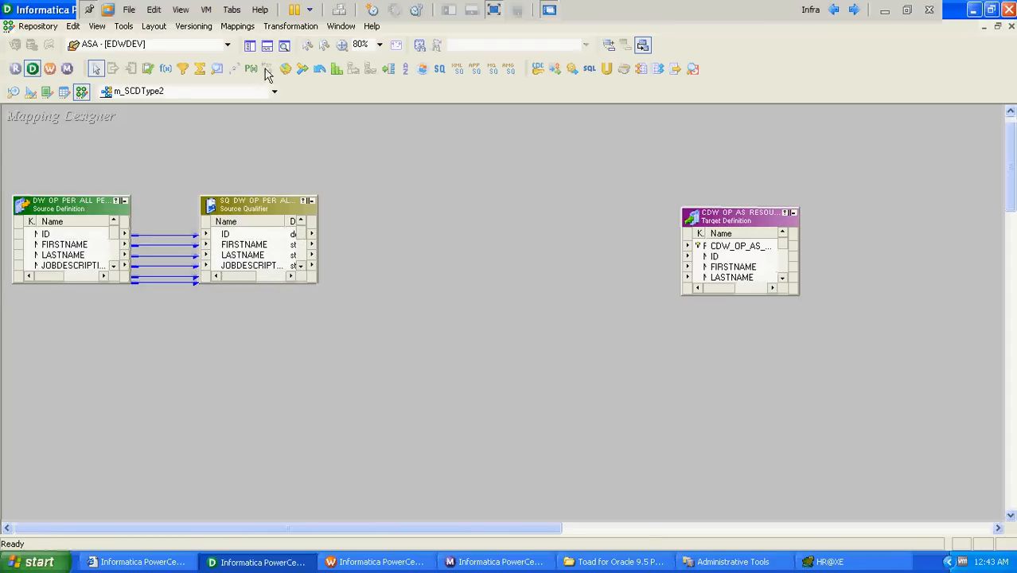
Create an Expression transformation named Exp_Normal and place it between the source qualifier and the target.
left_click(288, 27)
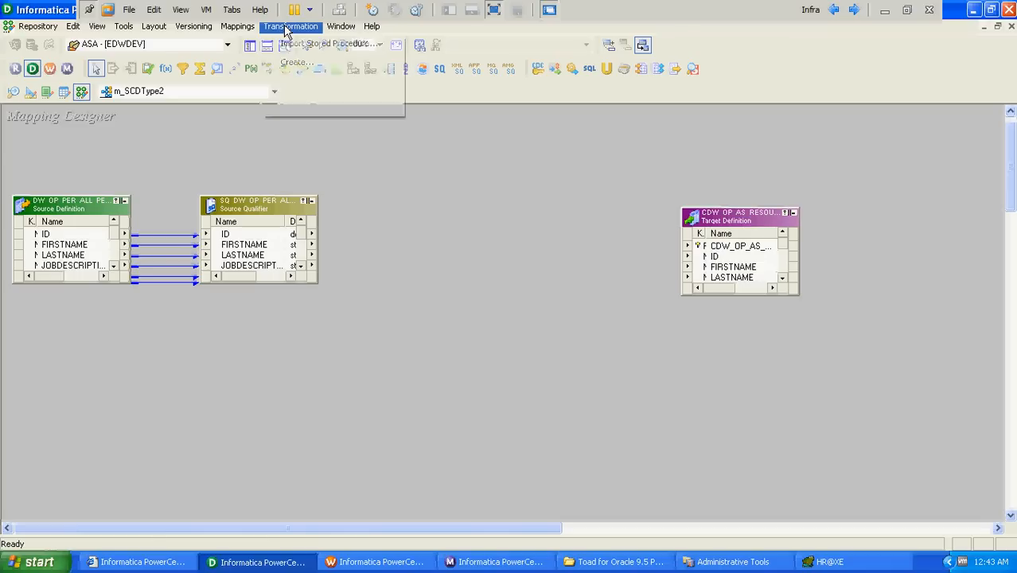
left_click(298, 63)
key("e")
key("Tab")
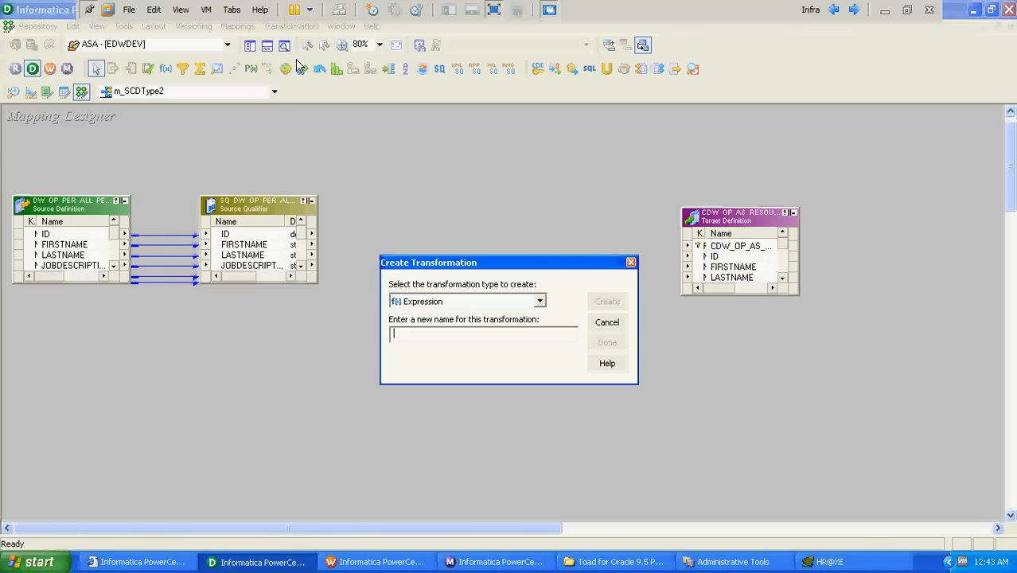
type("Exp_Norm")
type("al")
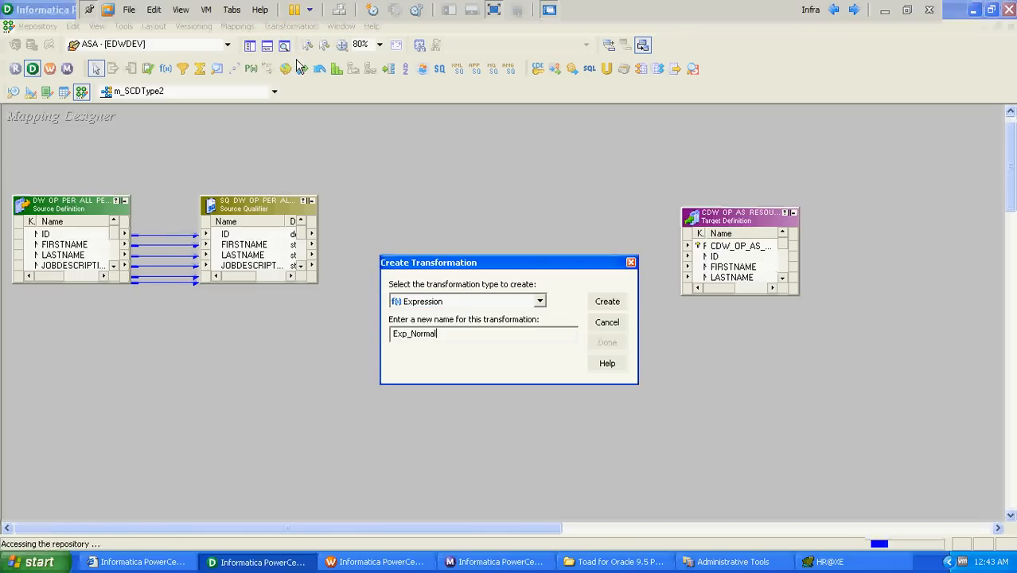
key("Return")
left_click(604, 344)
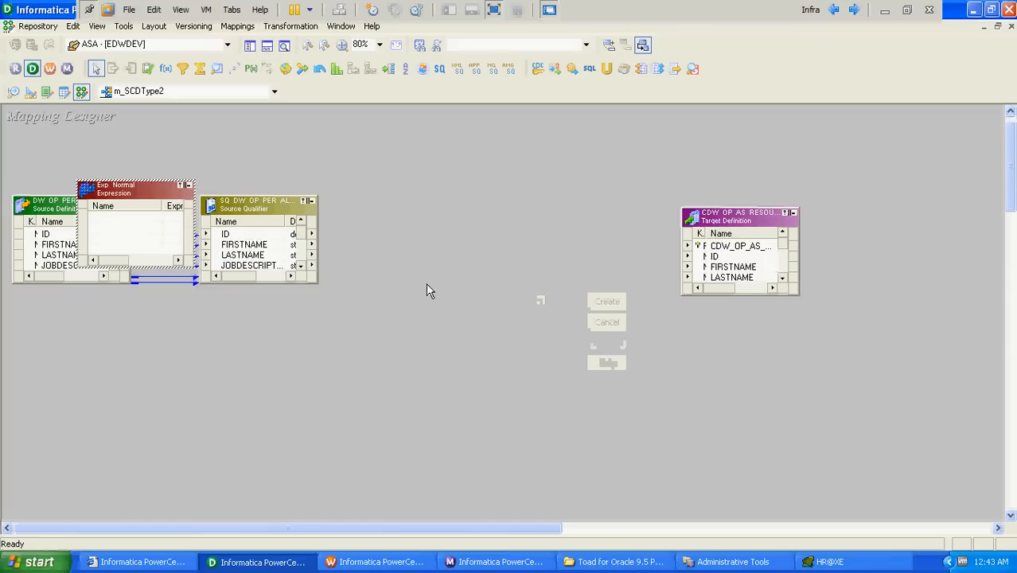
left_click_drag(282, 206, 474, 208)
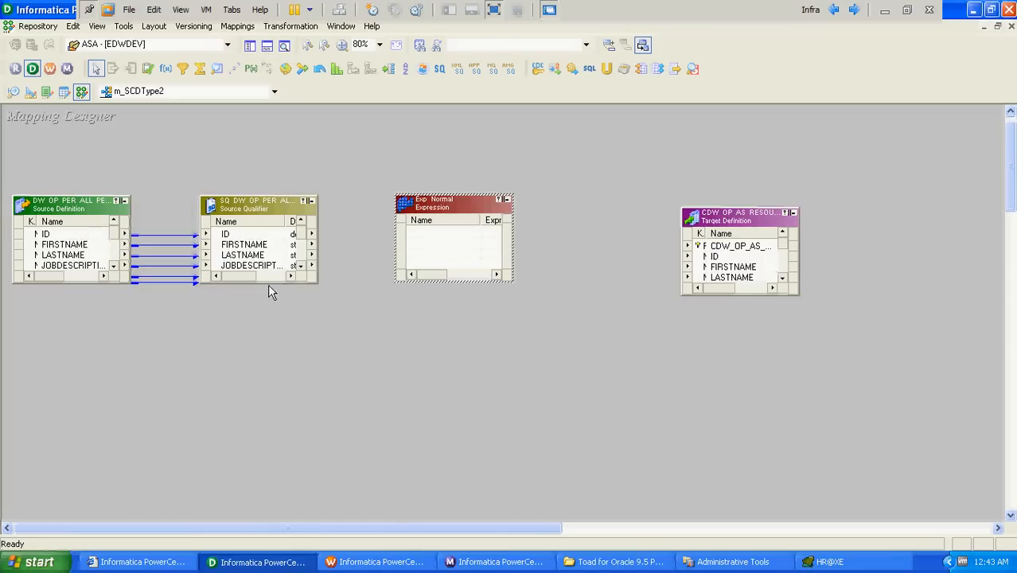
Link all source qualifier ports, from ID through GES_UPDATE_DATE, into the Exp_Normal expression.
left_click(269, 234)
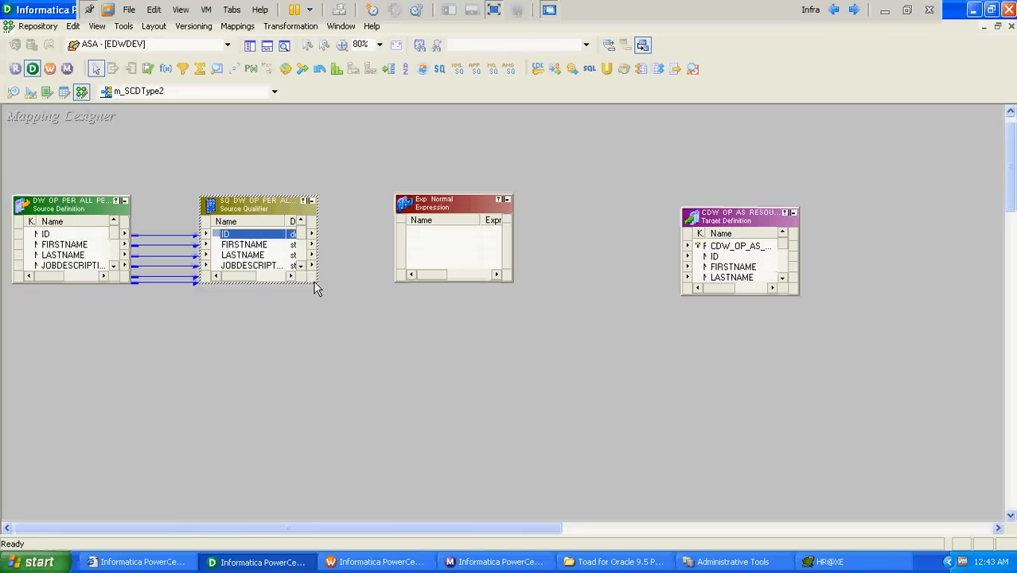
left_click_drag(315, 284, 329, 285)
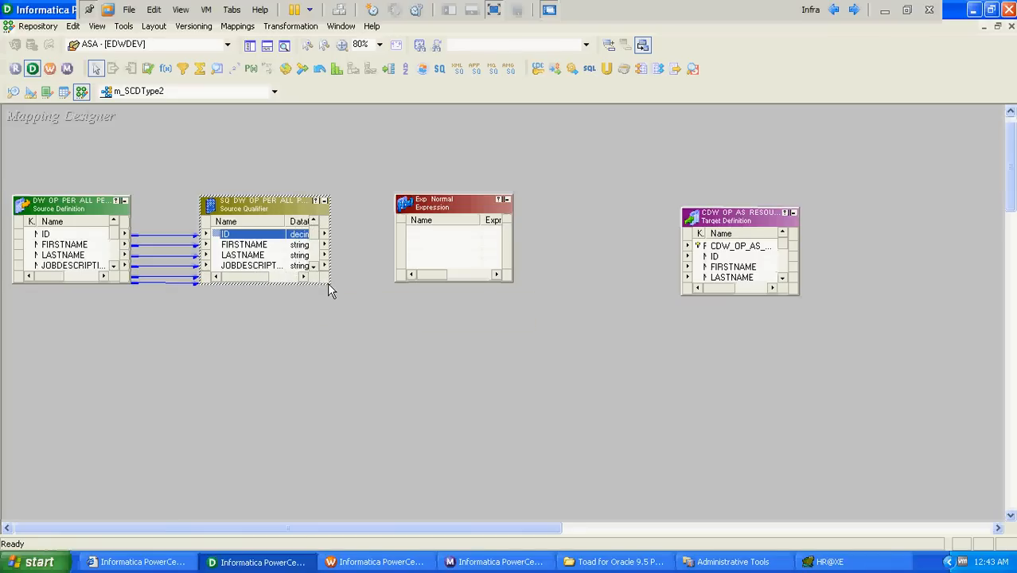
key("shift+End")
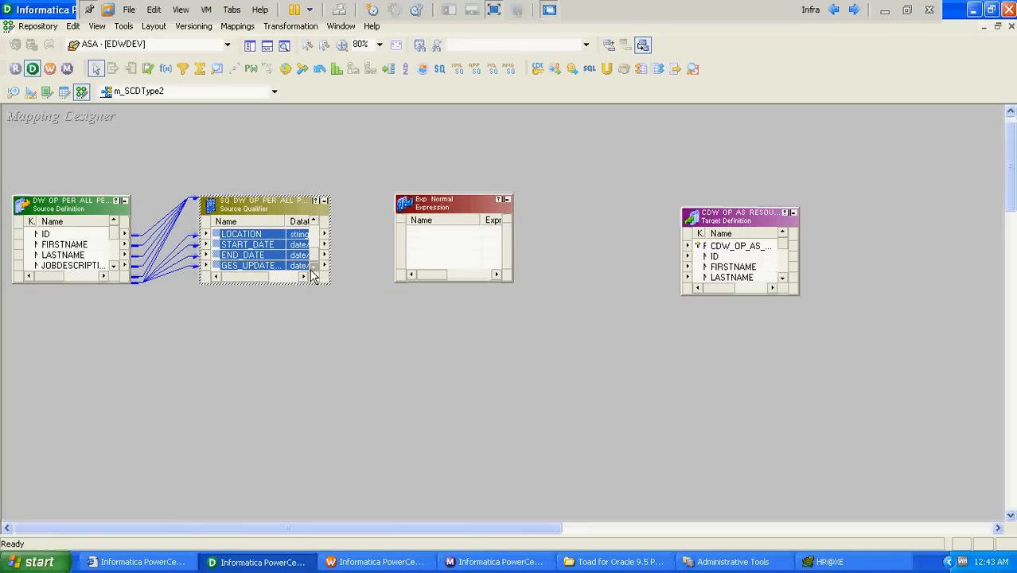
left_click_drag(314, 257, 400, 204)
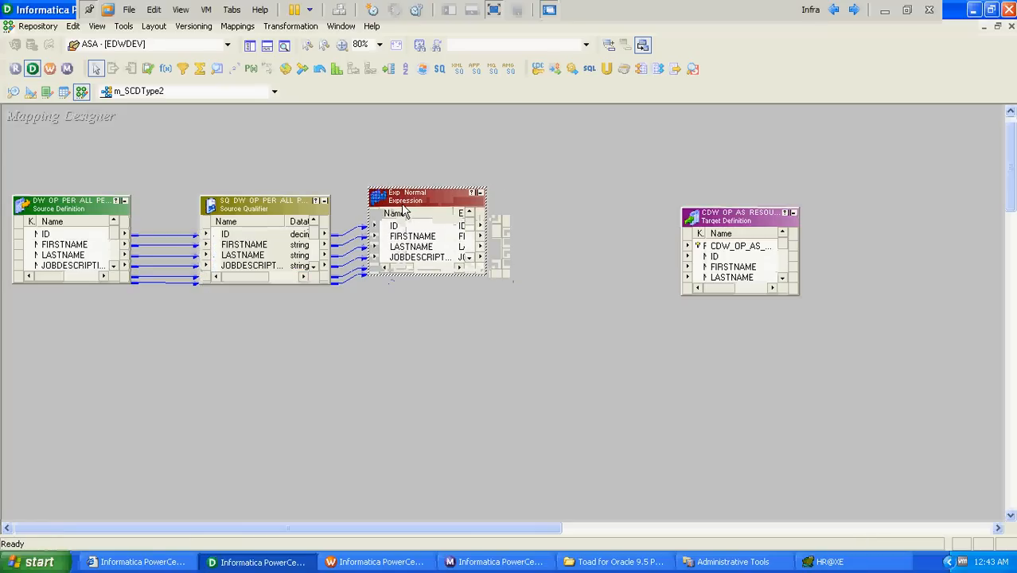
Add an output-only date/time port named O_ges_update_date after GES_UPDATE_DATE in the Exp_Normal expression.
double_click(400, 204)
left_click(443, 92)
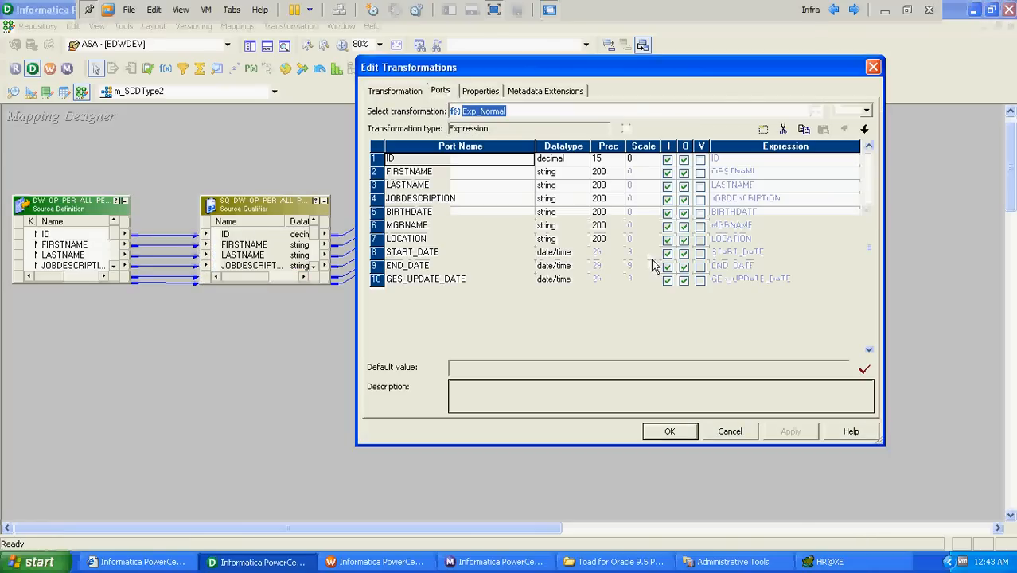
left_click(457, 280)
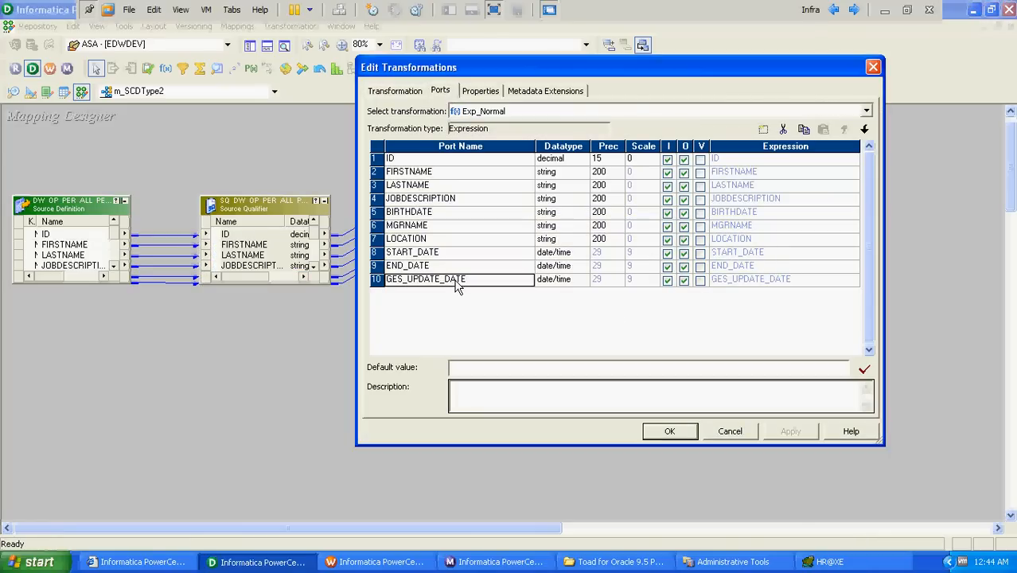
left_click(762, 129)
type("O_")
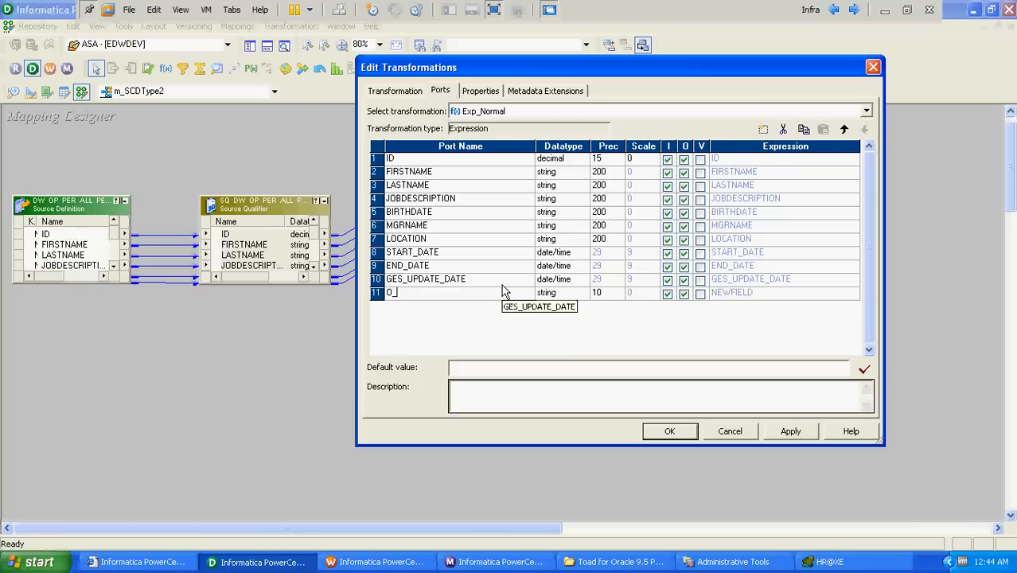
type("ges_update_date")
left_click(565, 294)
key("d")
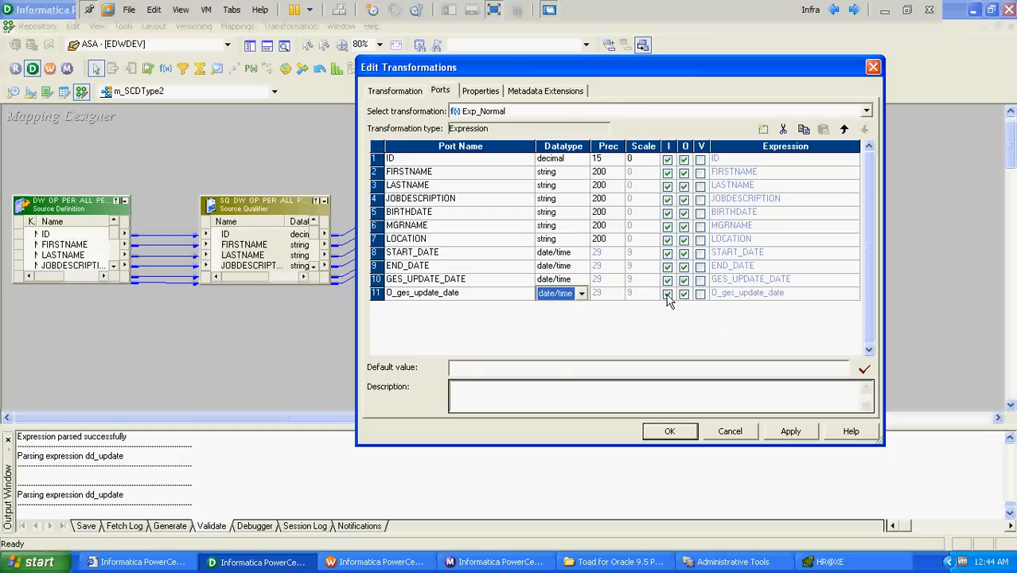
left_click(667, 293)
Set the expression of the O_ges_update_date port to sysdate and apply the changes to Exp_Normal.
left_click(854, 294)
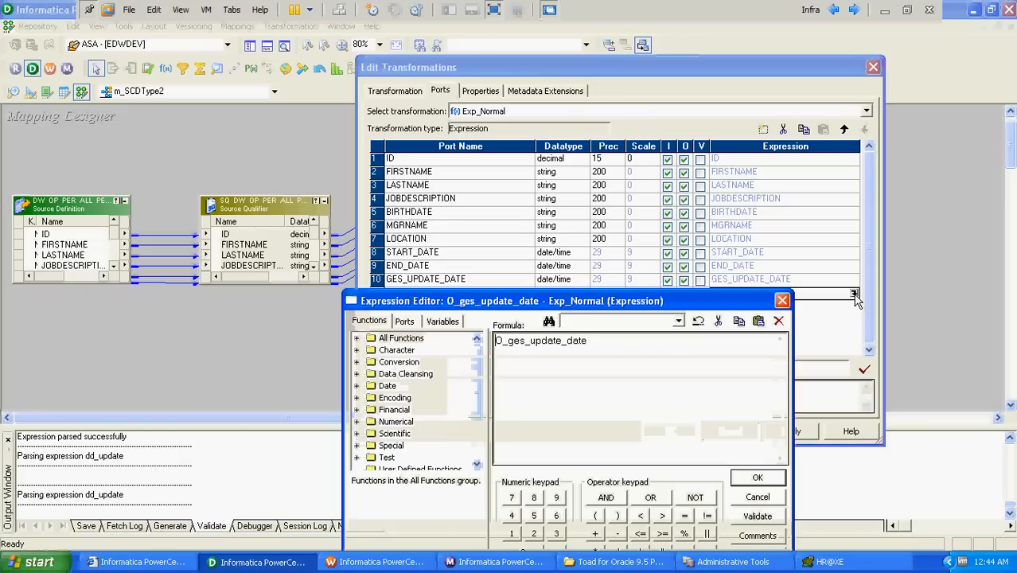
left_click(854, 294)
key("ctrl+a")
type("sysdate")
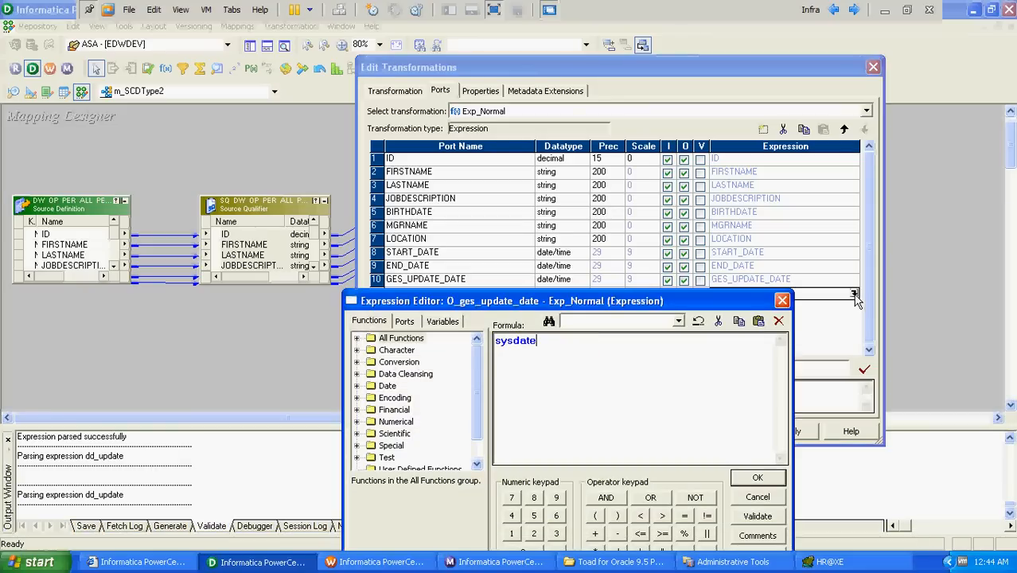
left_click(760, 479)
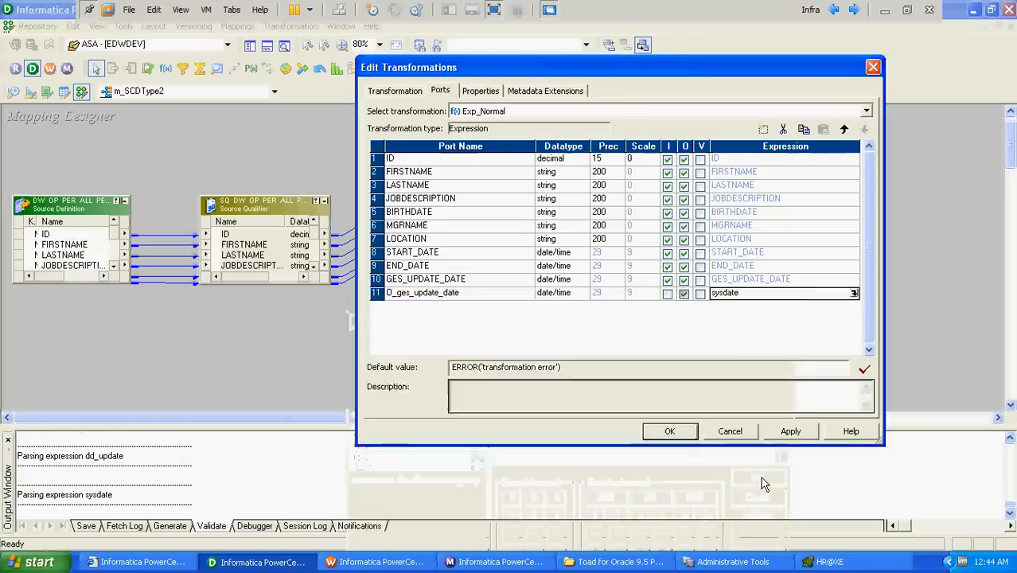
left_click(790, 431)
left_click(671, 432)
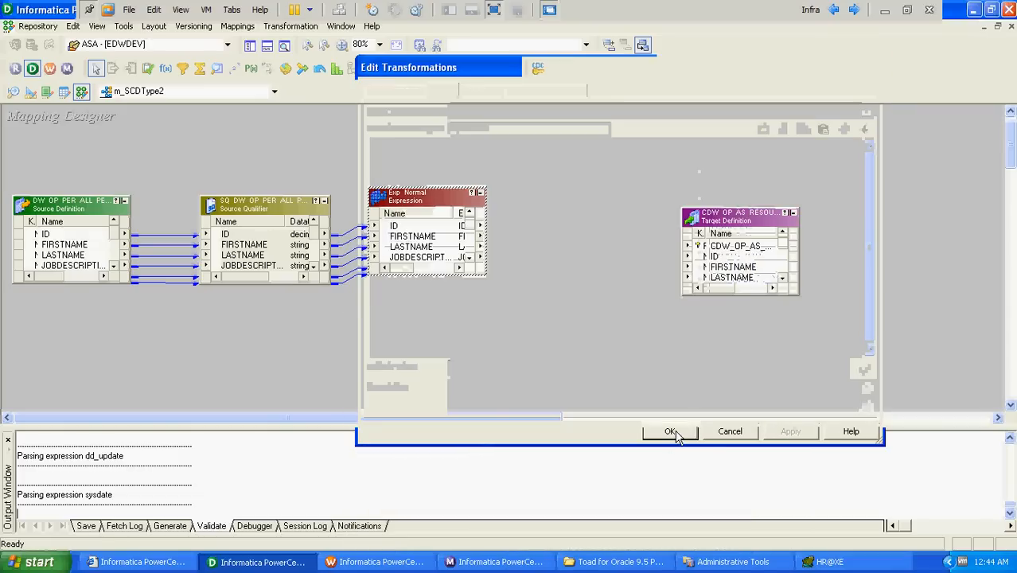
Hide the Output window and shift the source qualifier and Exp_Normal closer to the source definition.
left_click(266, 47)
left_click(233, 207)
left_click_drag(234, 208, 208, 208)
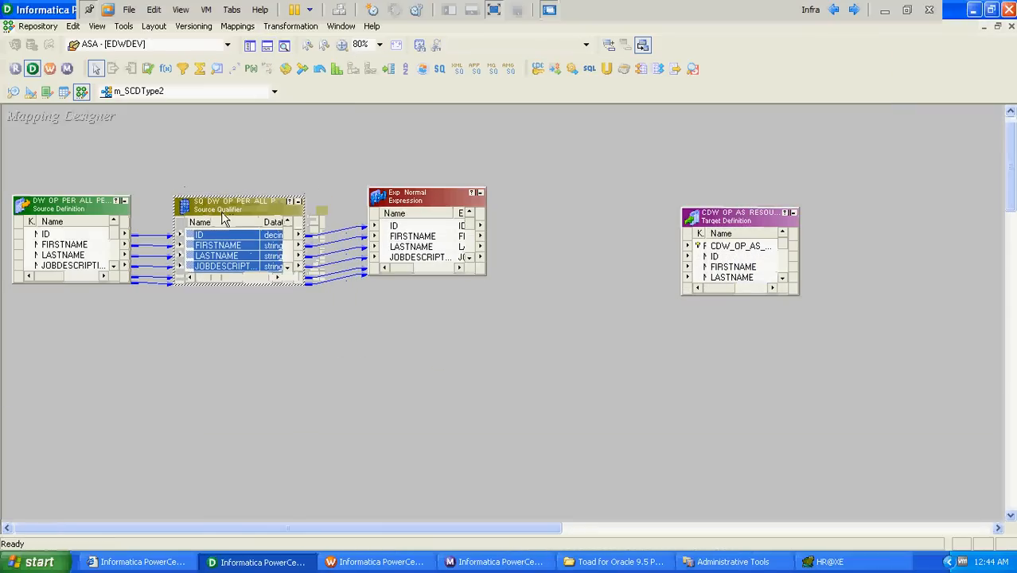
left_click_drag(391, 207, 374, 219)
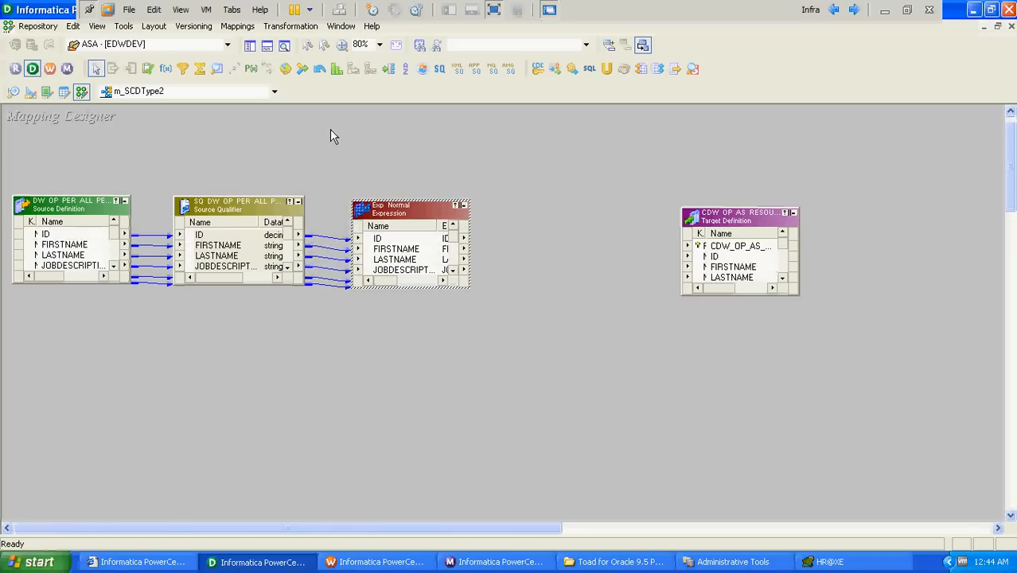
Create a Router transformation named rtr_InsertOrUpdateRecord and move it near the target definition.
left_click(291, 26)
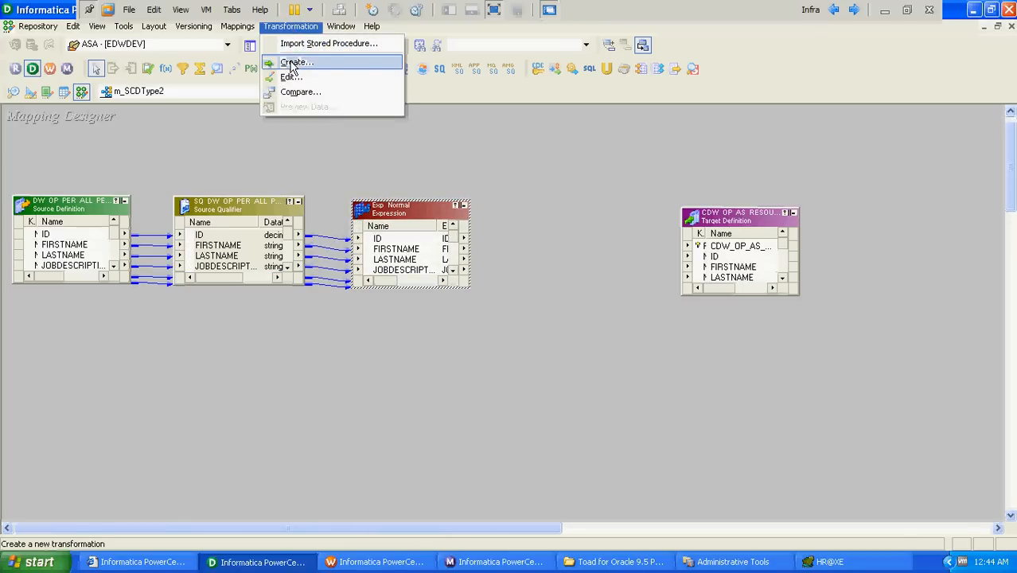
left_click(293, 63)
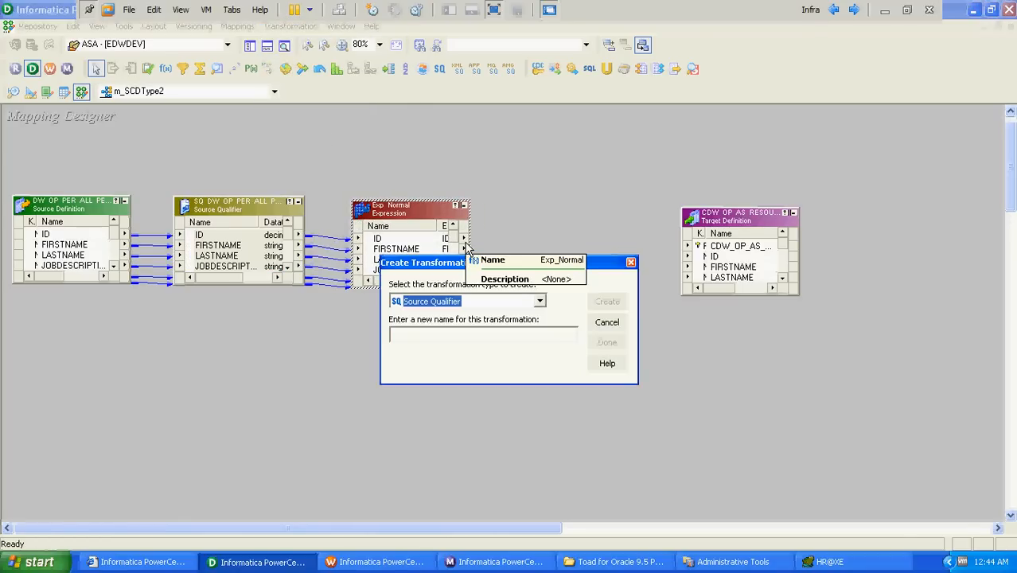
key("r")
key("Tab")
type("rt")
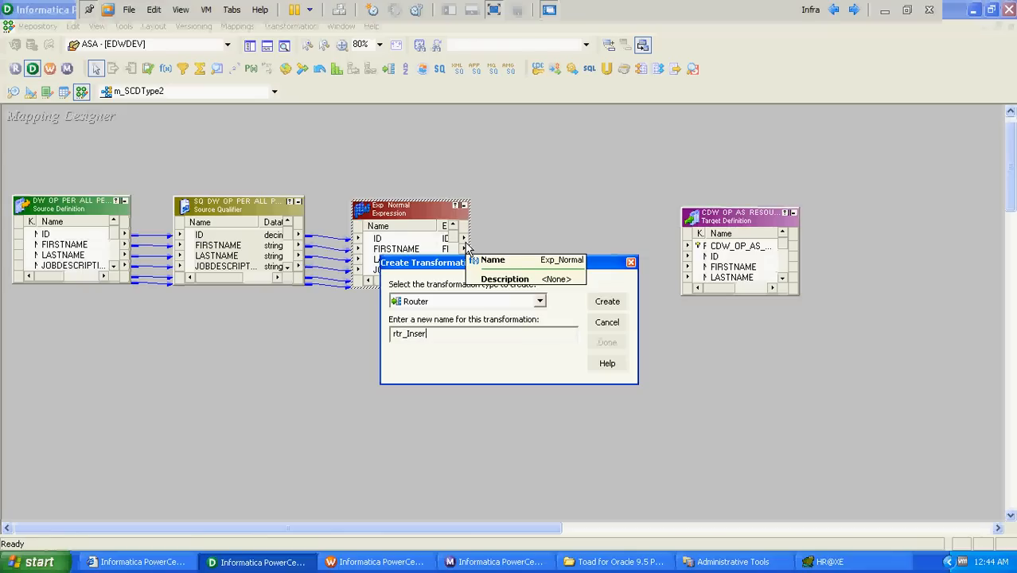
type("r_InsertOrUpdateRecord")
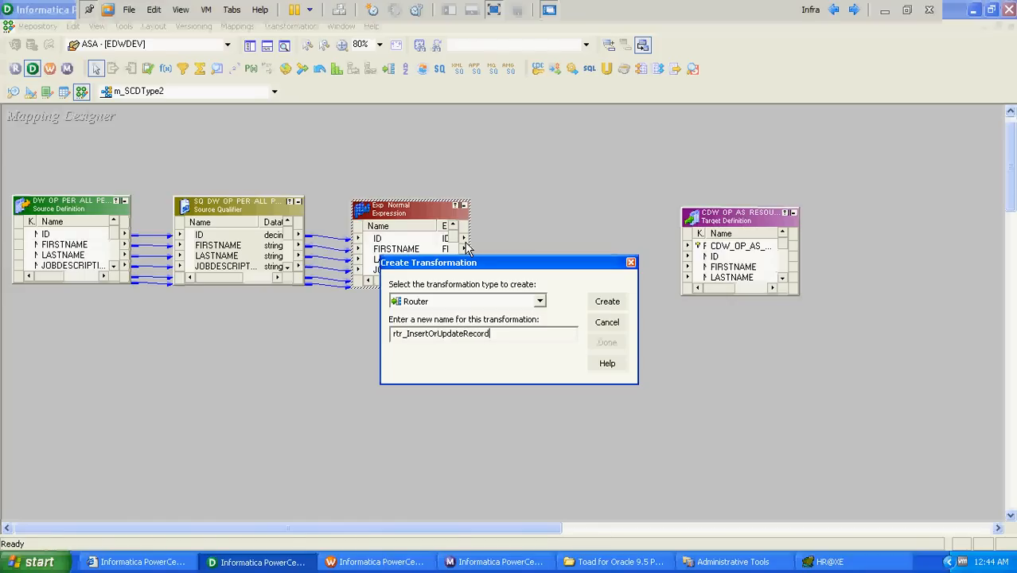
key("Return")
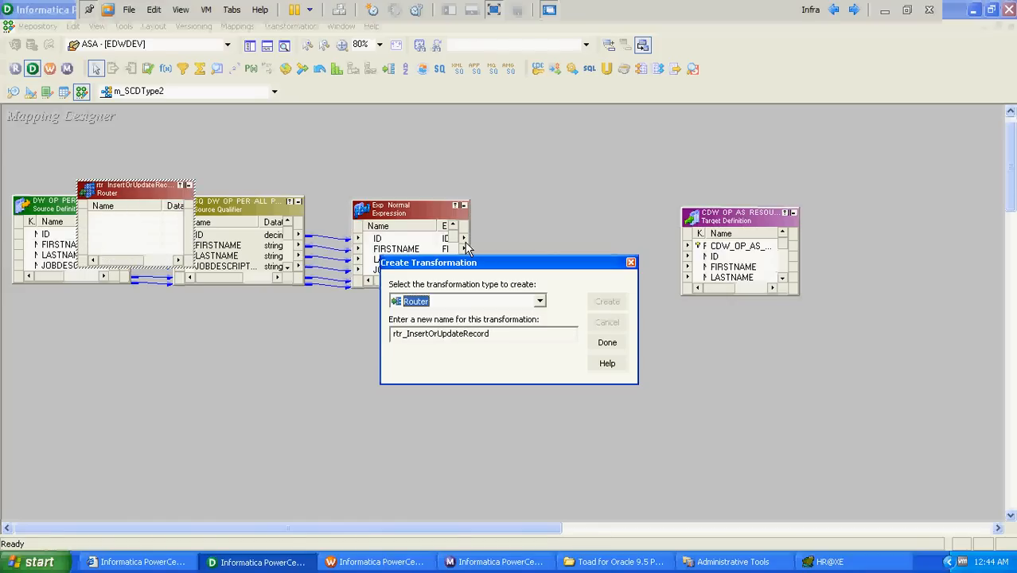
left_click(607, 342)
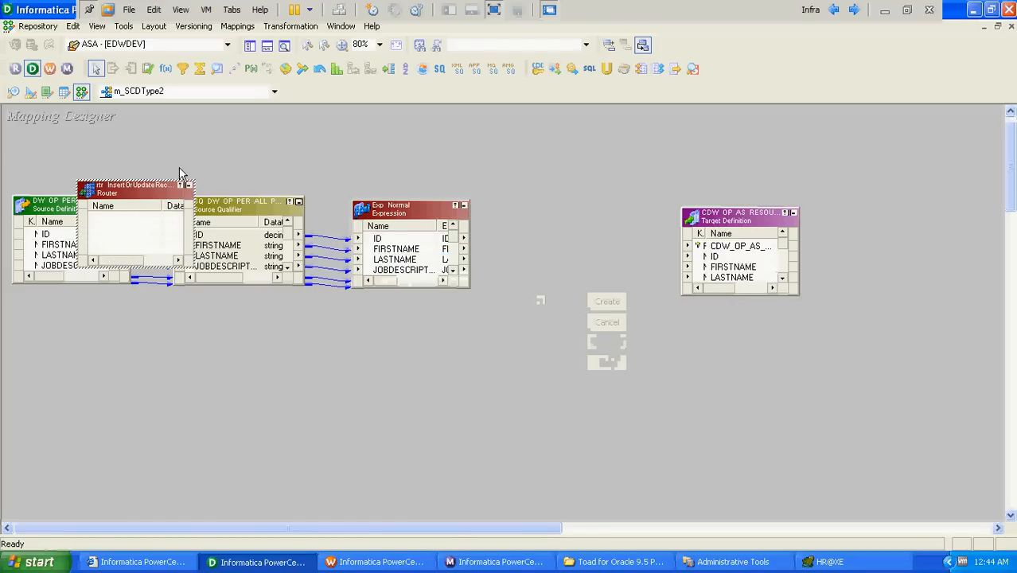
left_click_drag(149, 187, 666, 149)
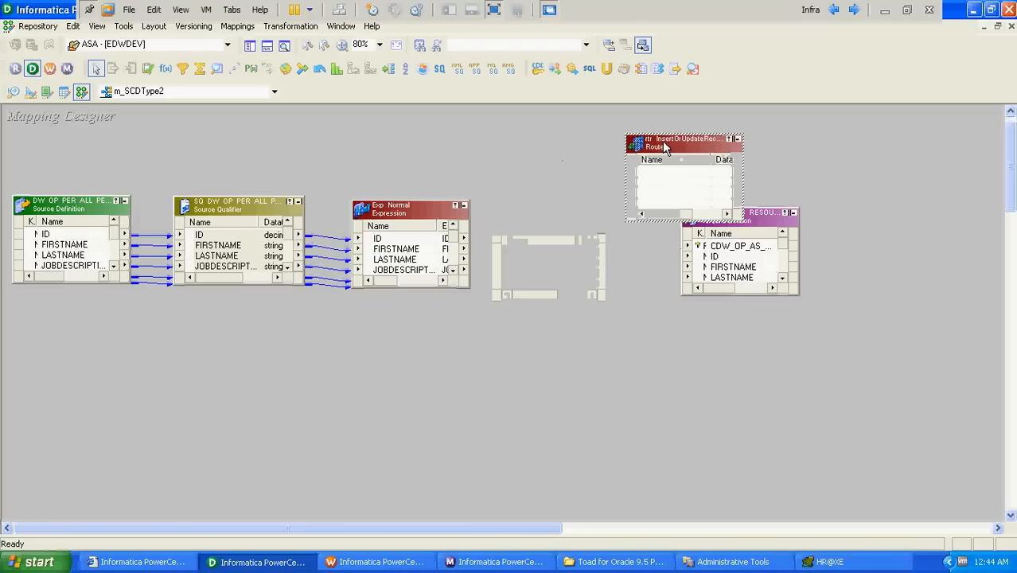
Create a Lookup transformation named lkp_CheckNewOrOldRecord based on the target table CDW_OP_AS_RESOURCE_DIM.
left_click(288, 28)
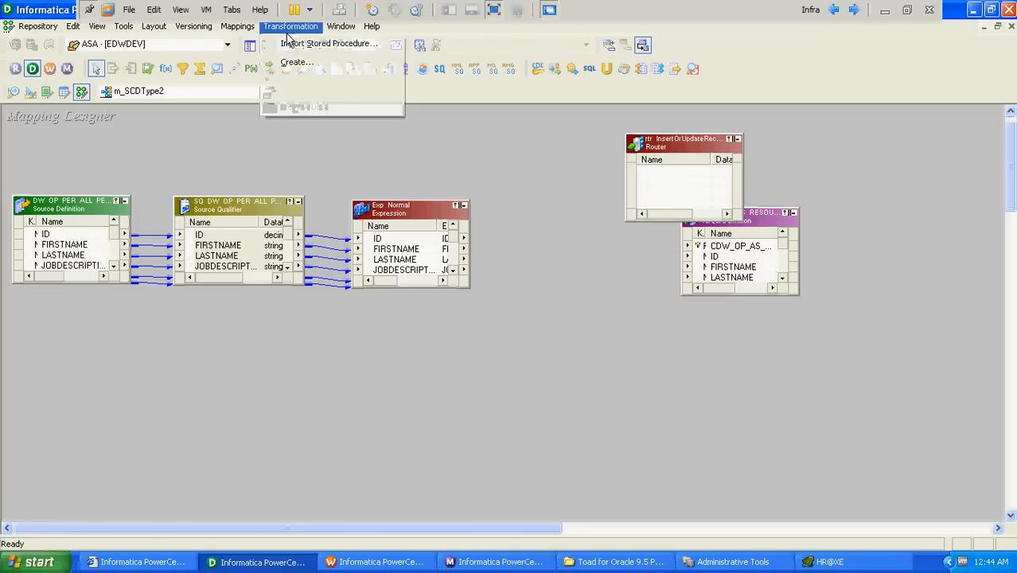
left_click(288, 68)
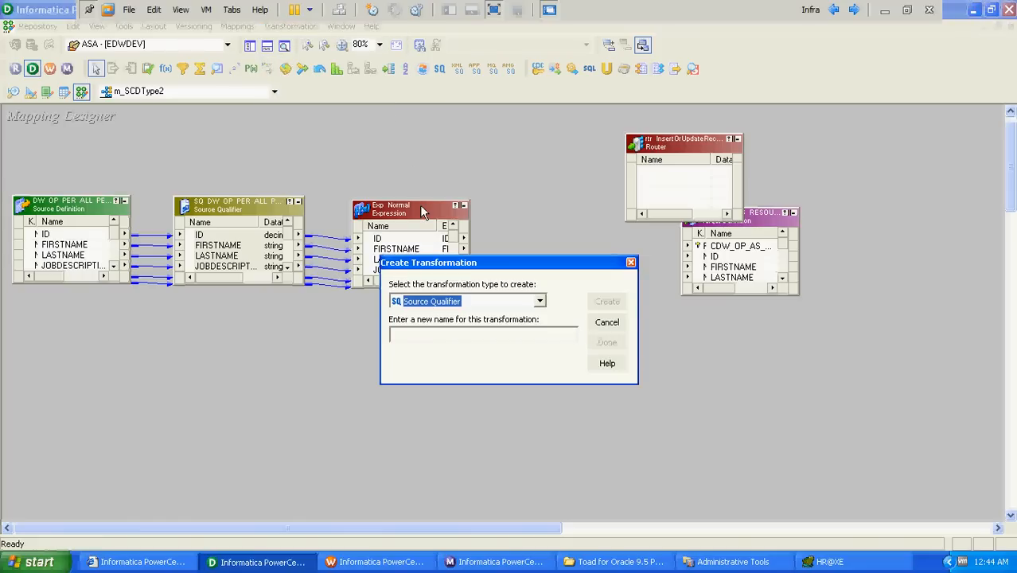
key("l")
left_click(420, 337)
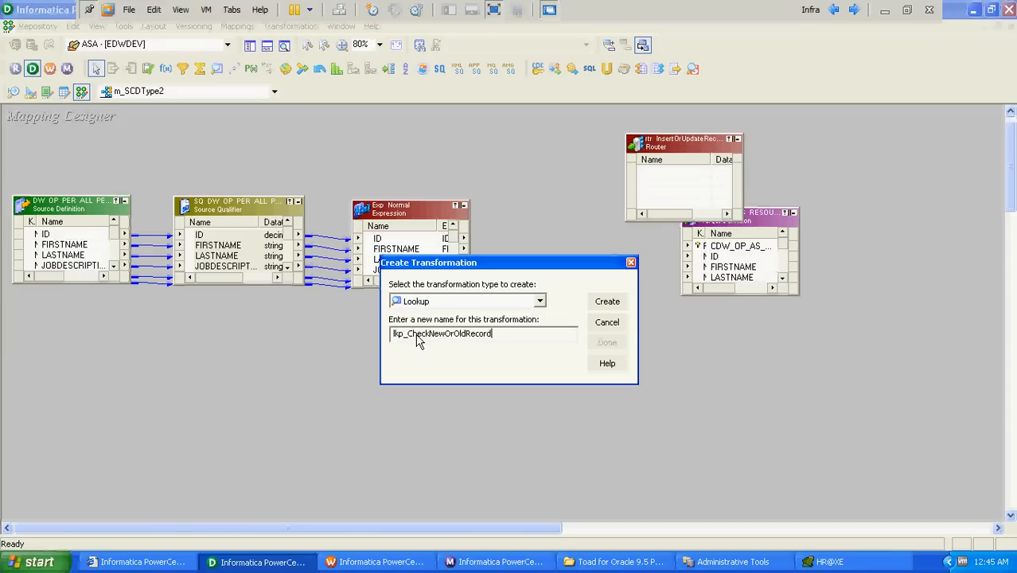
key("Return")
left_click(449, 363)
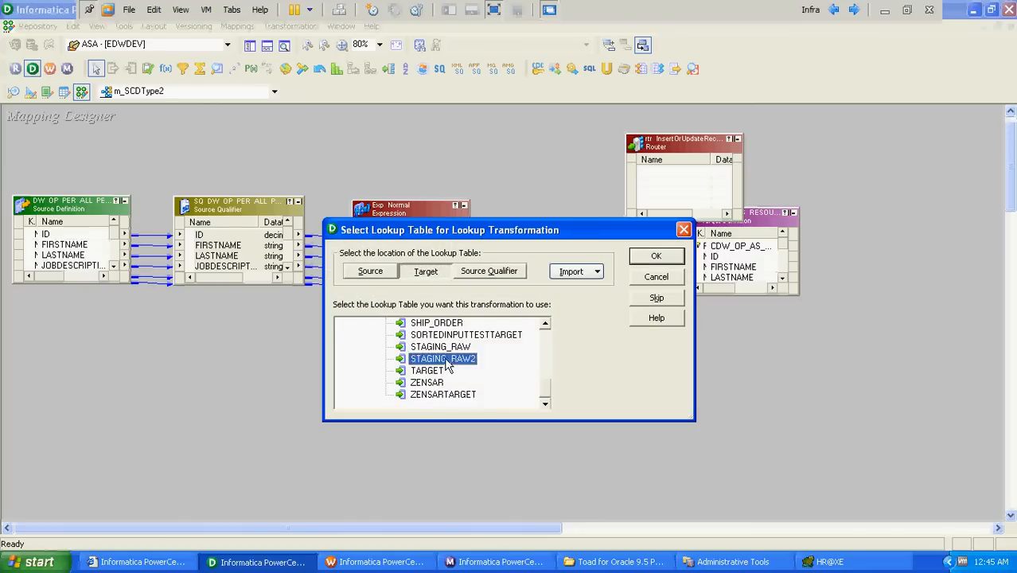
key("c")
left_click(468, 348)
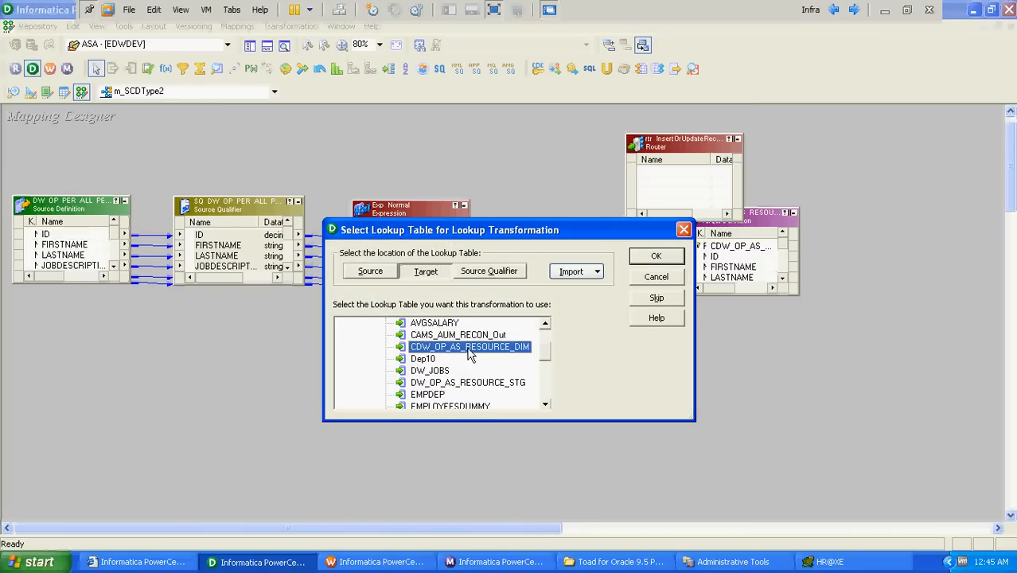
left_click(658, 258)
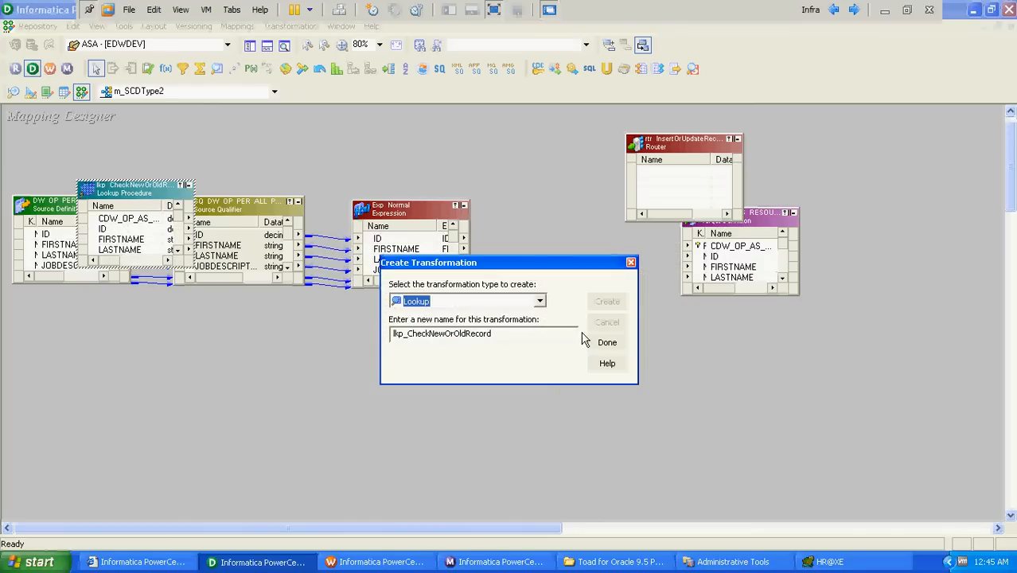
left_click(602, 344)
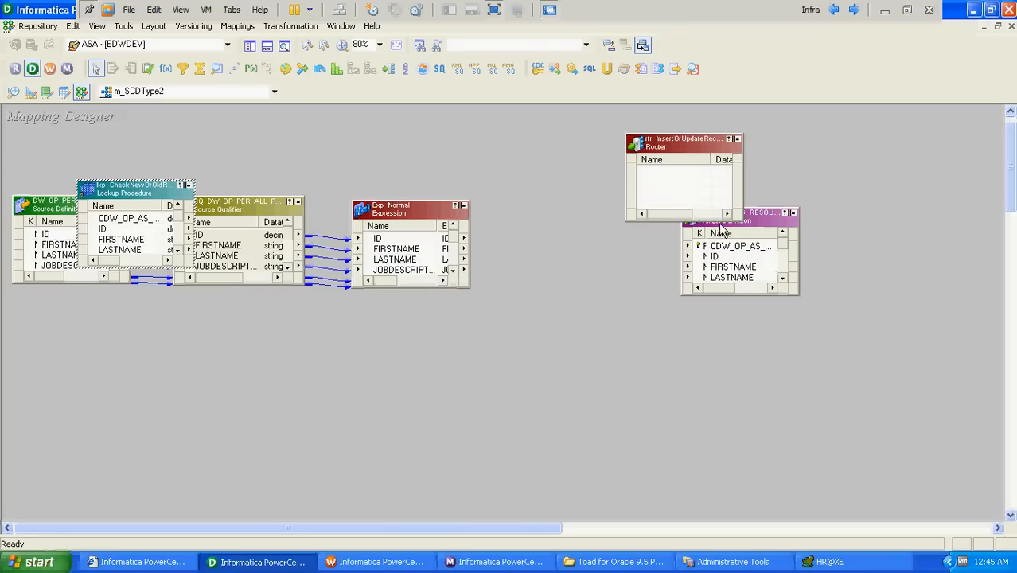
Rearrange the mapping so the lookup follows Exp_Normal, the router comes after it, and the target stands last.
left_click_drag(770, 226, 950, 213)
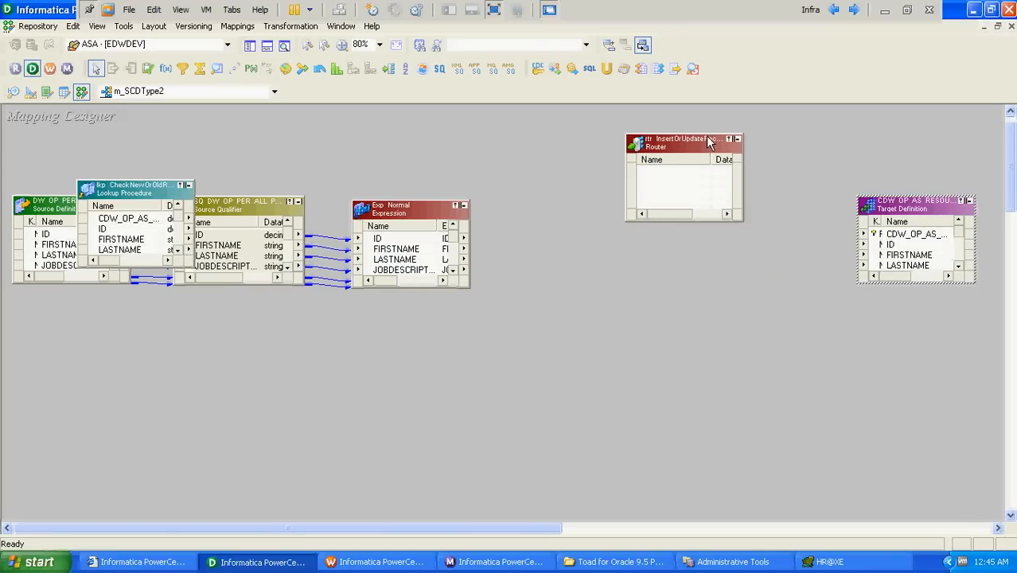
left_click_drag(705, 137, 782, 229)
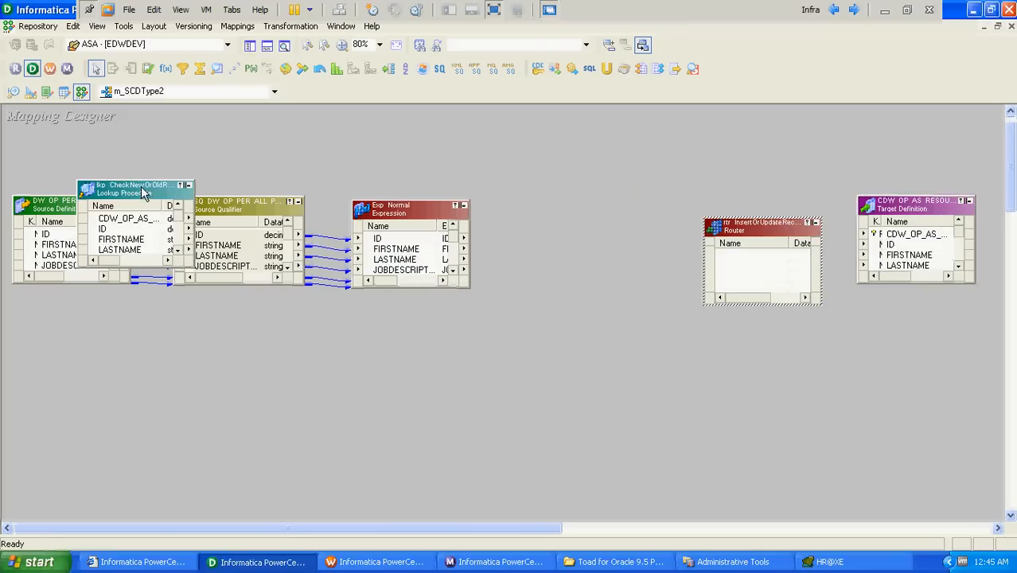
left_click_drag(144, 194, 562, 198)
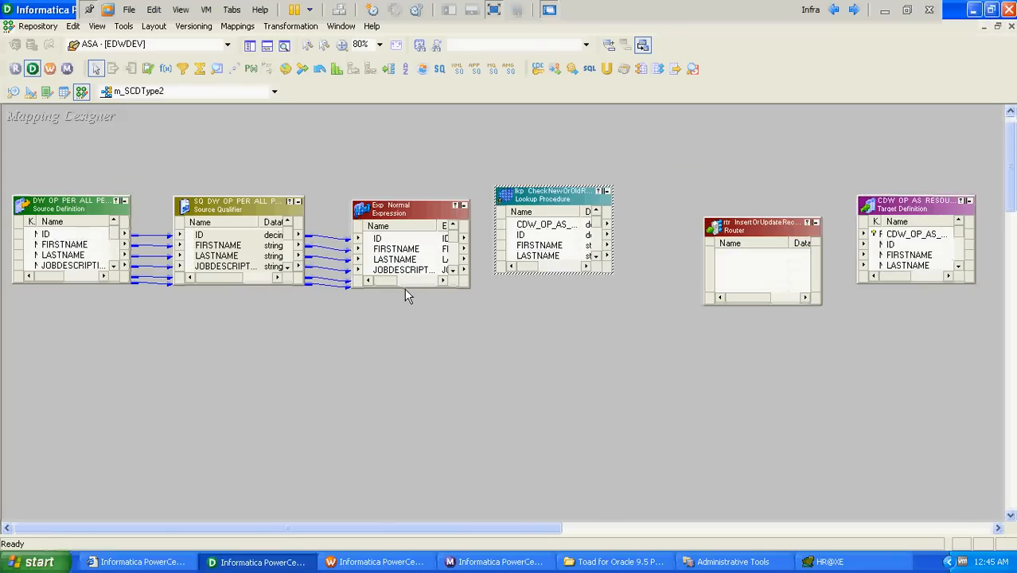
Link all Exp_Normal ports, from ID through O_ges_update_date, into lkp_CheckNewOrOldRecord and enlarge both boxes to show more ports.
left_click_drag(404, 290, 404, 313)
left_click(404, 240)
key("shift+End")
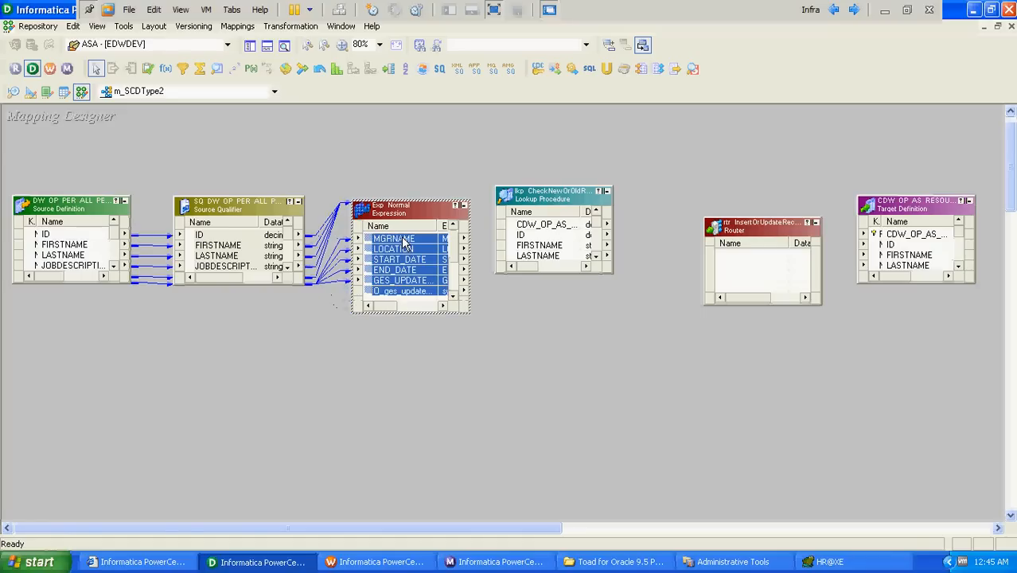
left_click_drag(453, 267, 525, 226)
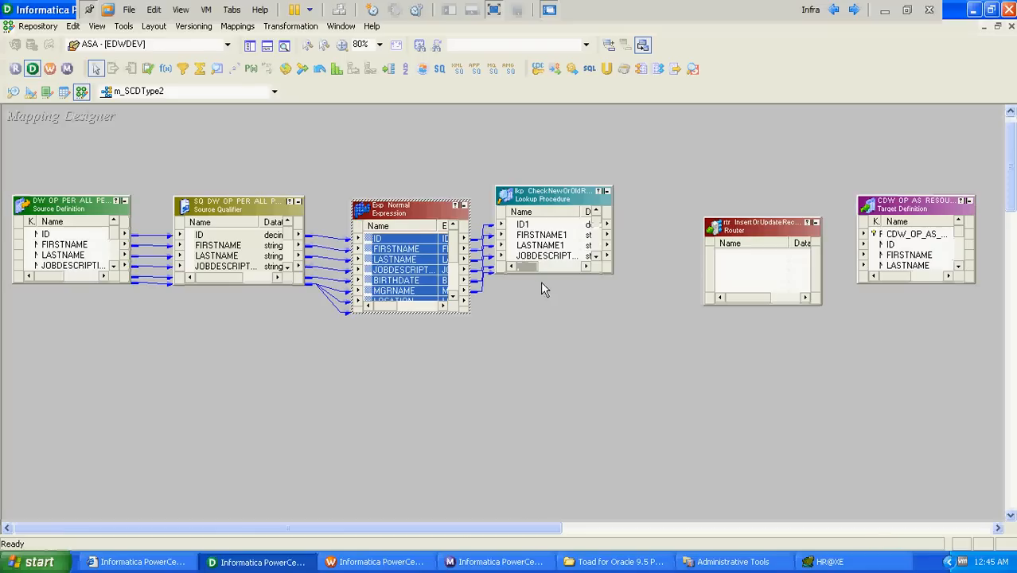
left_click_drag(547, 273, 545, 374)
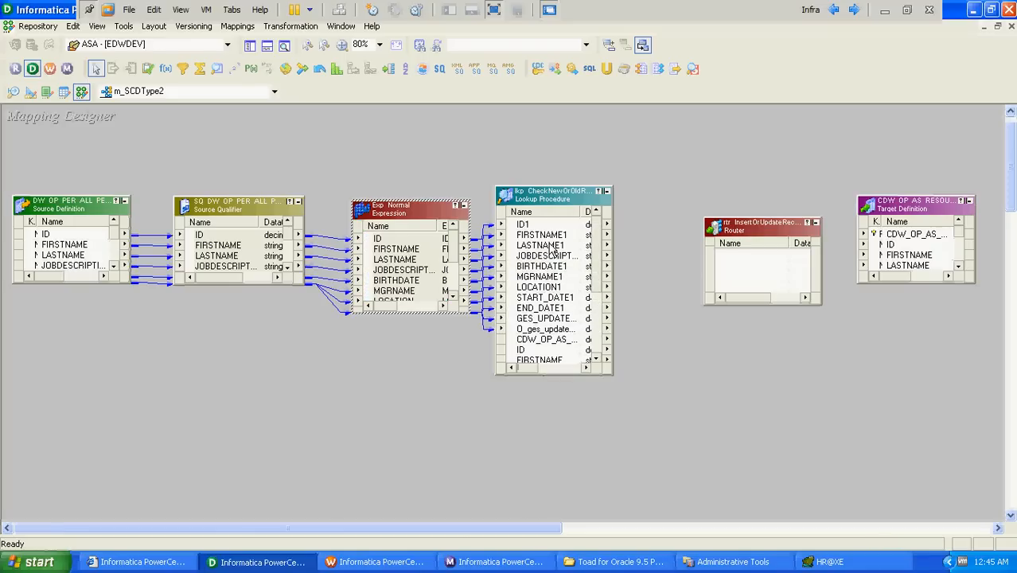
Add the lookup condition ID = ID1 to lkp_CheckNewOrOldRecord.
left_click(563, 204)
double_click(563, 203)
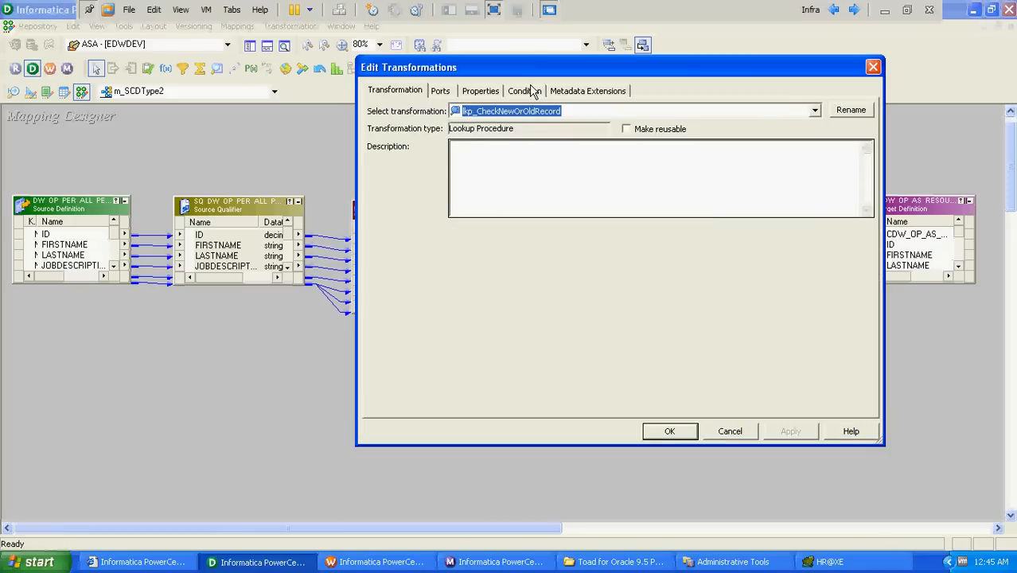
left_click(530, 90)
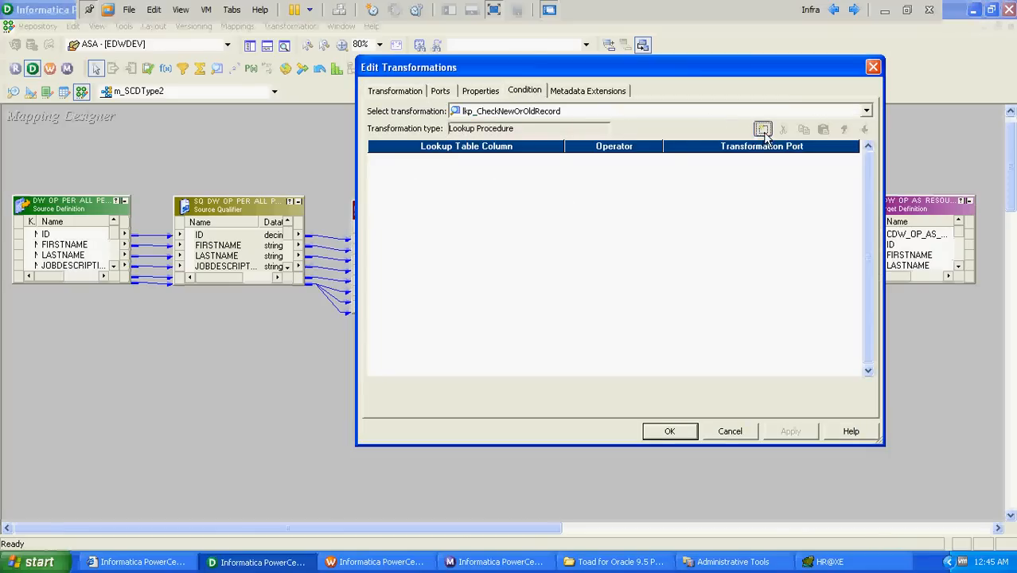
left_click(762, 130)
left_click(554, 159)
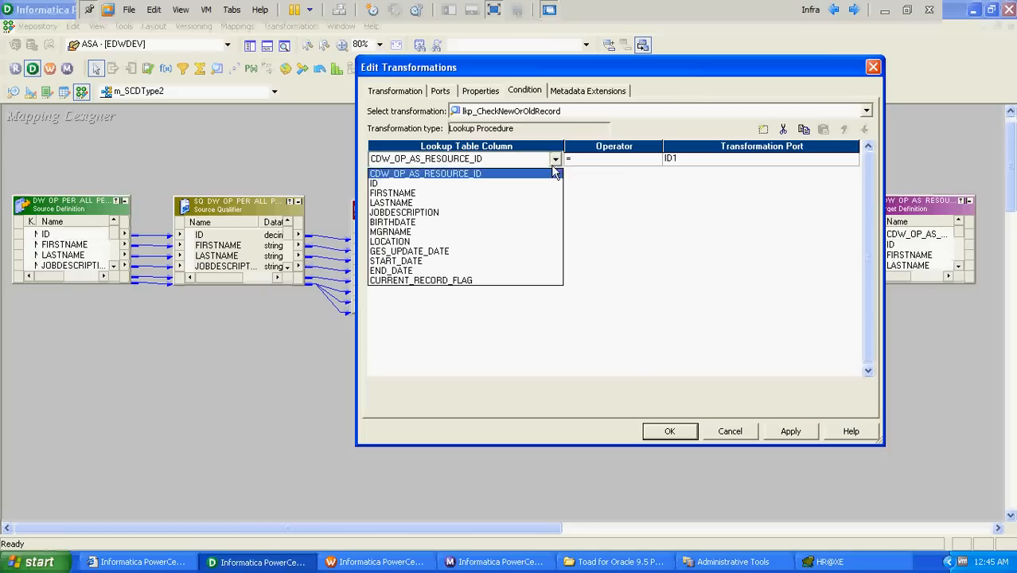
left_click(528, 184)
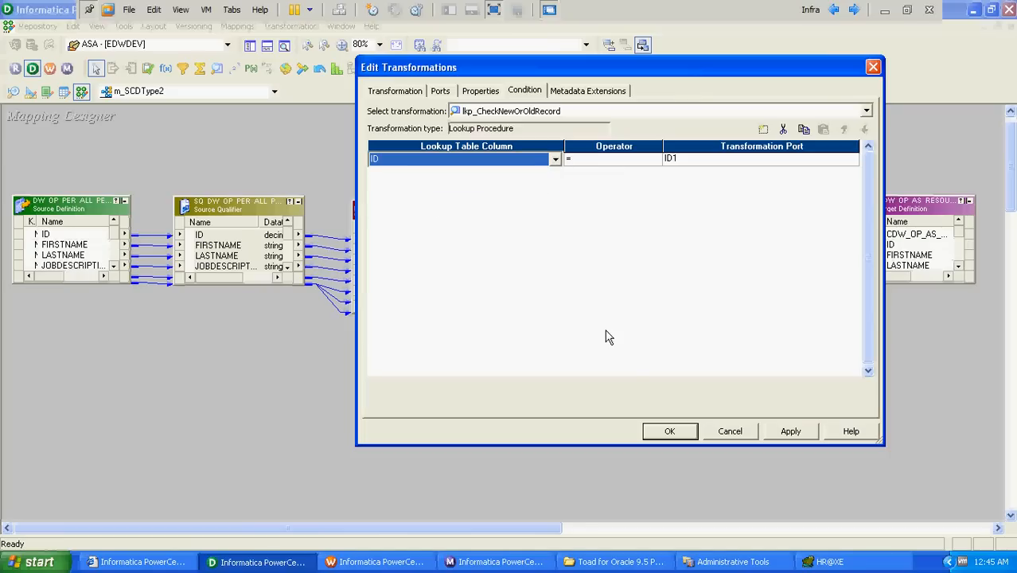
left_click(669, 431)
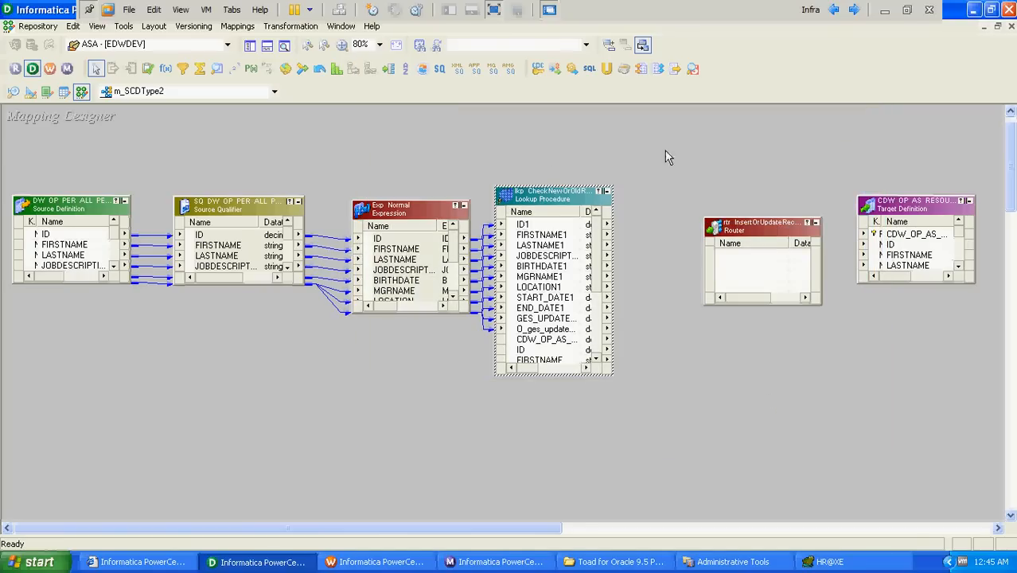
Create an Expression transformation named Exp_AfterFirstRouter and place it after lkp_CheckNewOrOldRecord in the mapping.
left_click(650, 149)
left_click(291, 26)
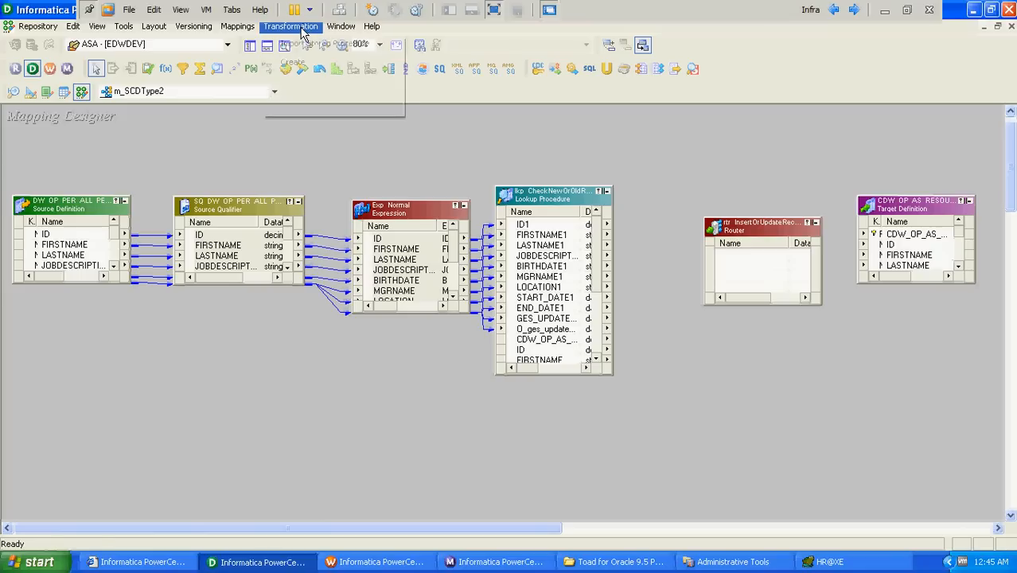
left_click(302, 67)
key("e")
key("Tab")
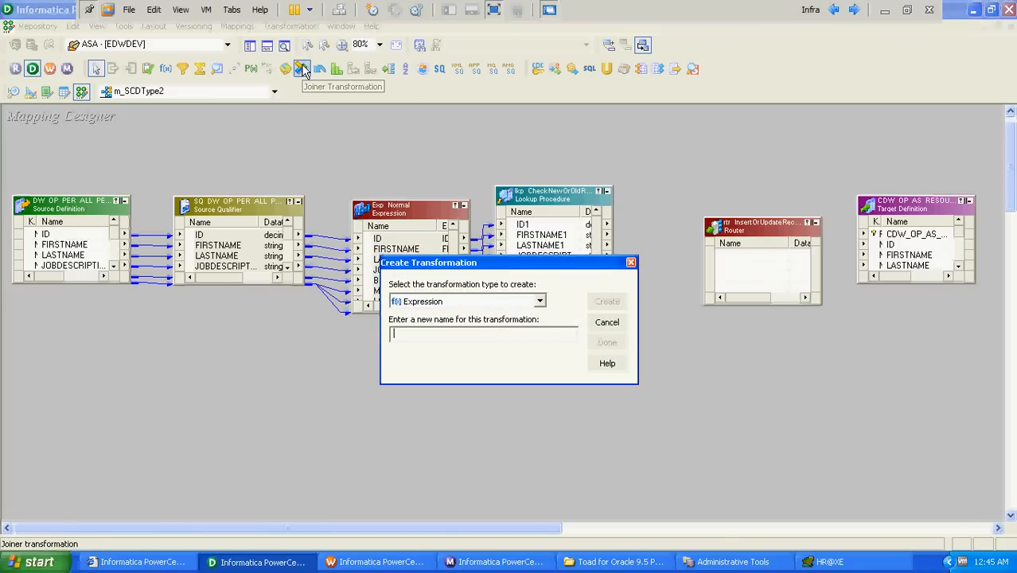
type("Exp_After")
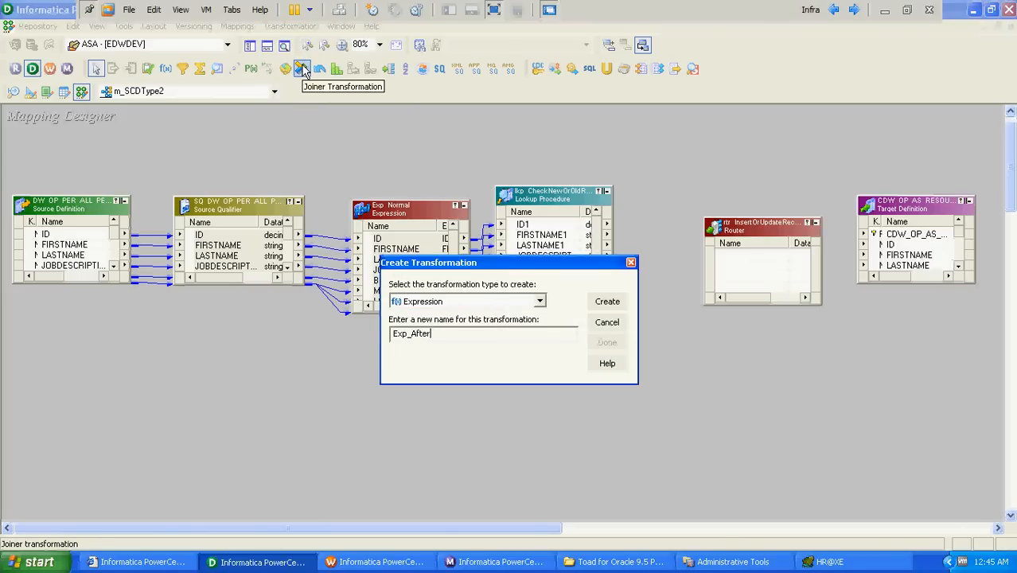
type("FirstRouter")
left_click(607, 301)
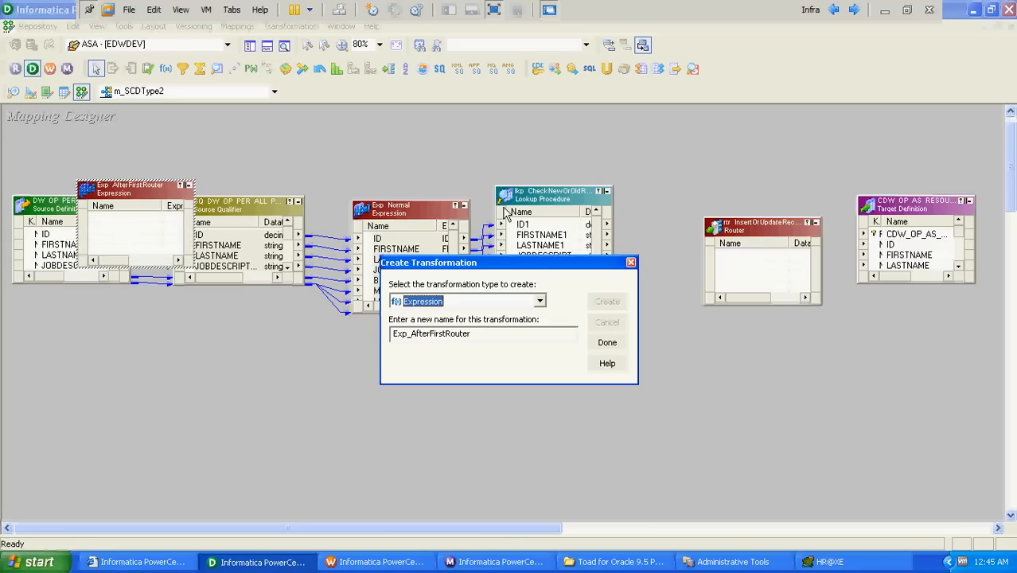
left_click(605, 342)
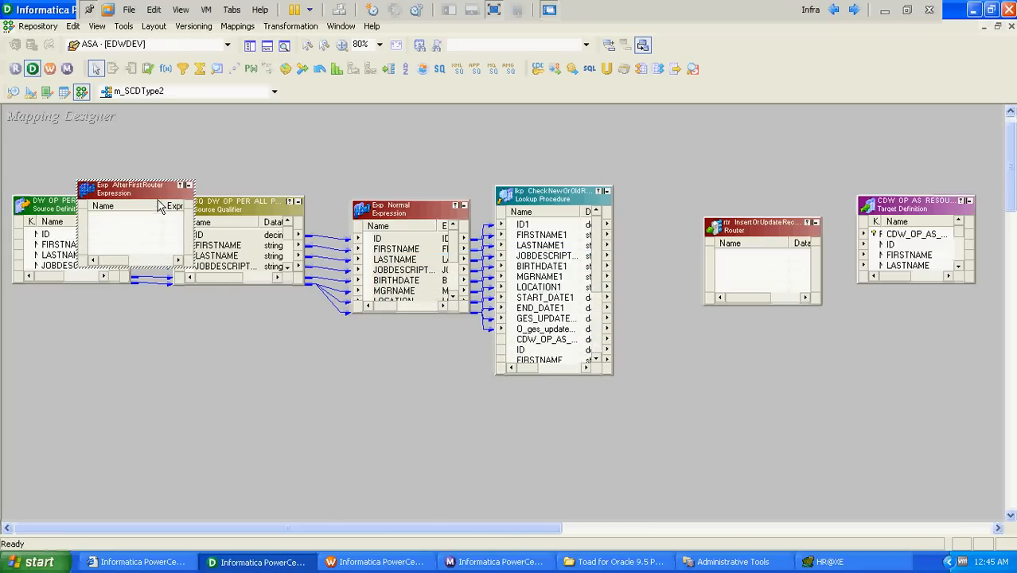
left_click_drag(158, 203, 726, 189)
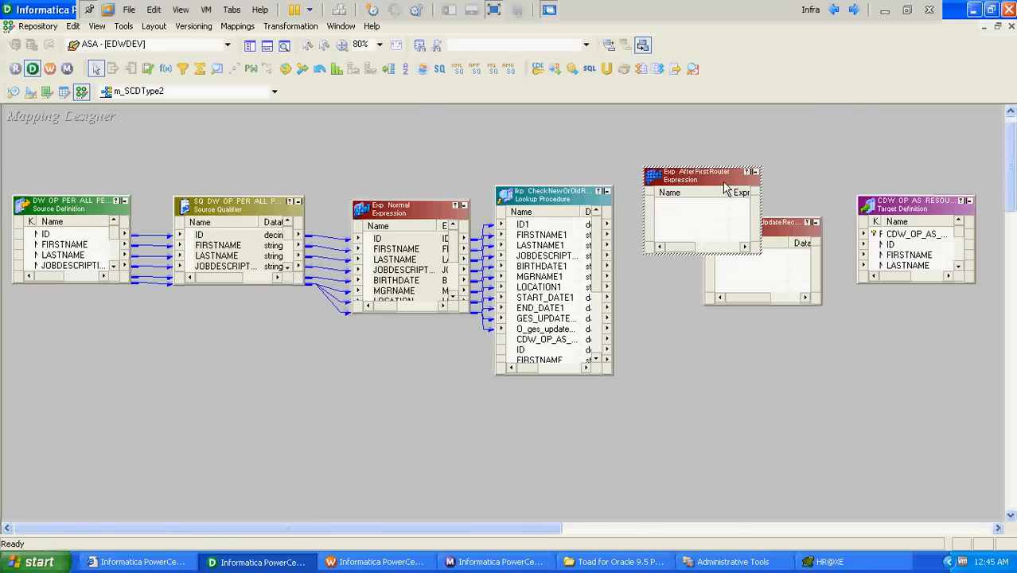
Rename the new expression transformation to Exp_AfterFirstLookup, accepting that it has no input ports.
double_click(726, 188)
left_click(836, 113)
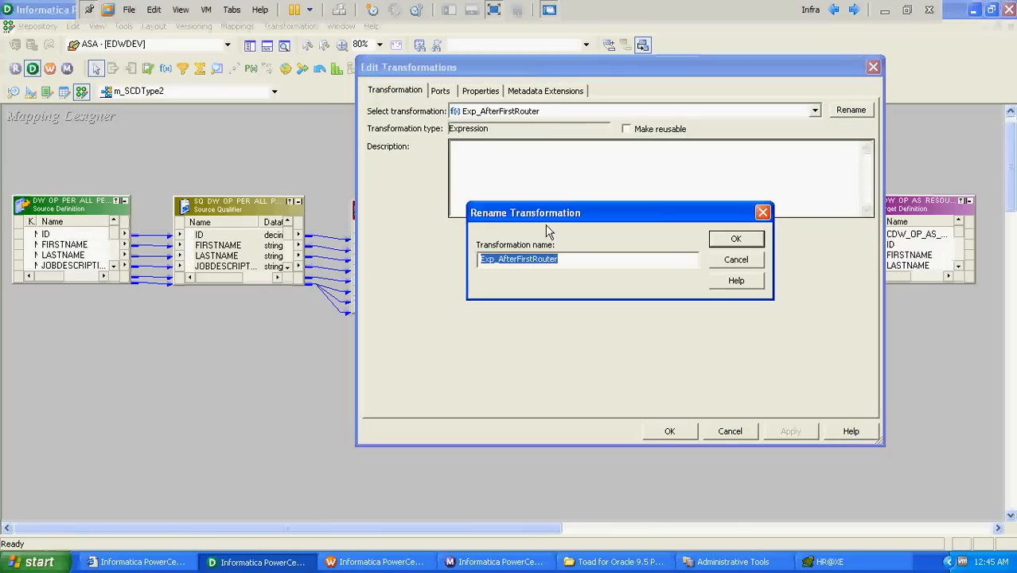
left_click(514, 260)
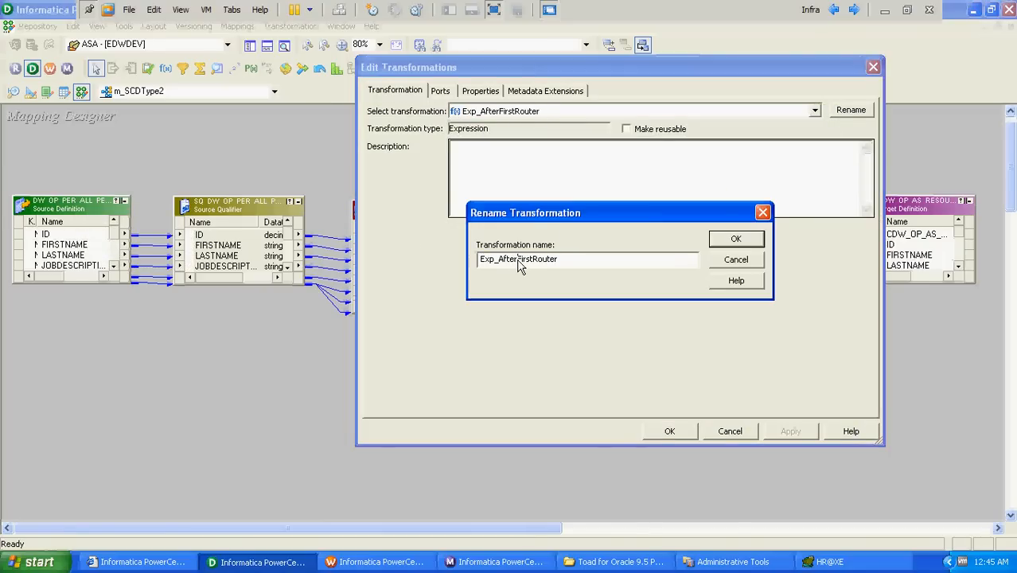
left_click_drag(533, 261, 571, 262)
type("Lookup")
key("Return")
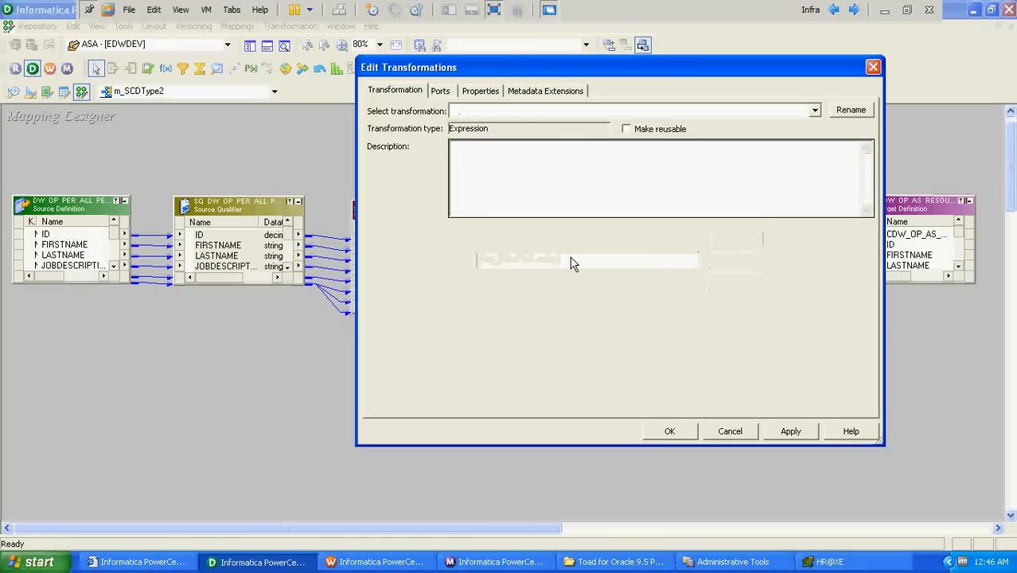
left_click(667, 431)
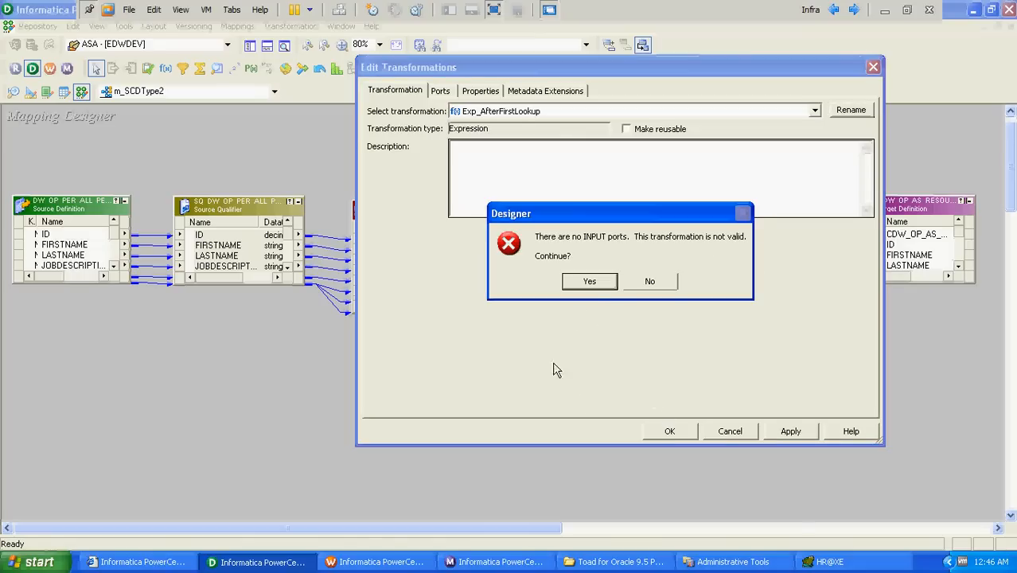
left_click(589, 281)
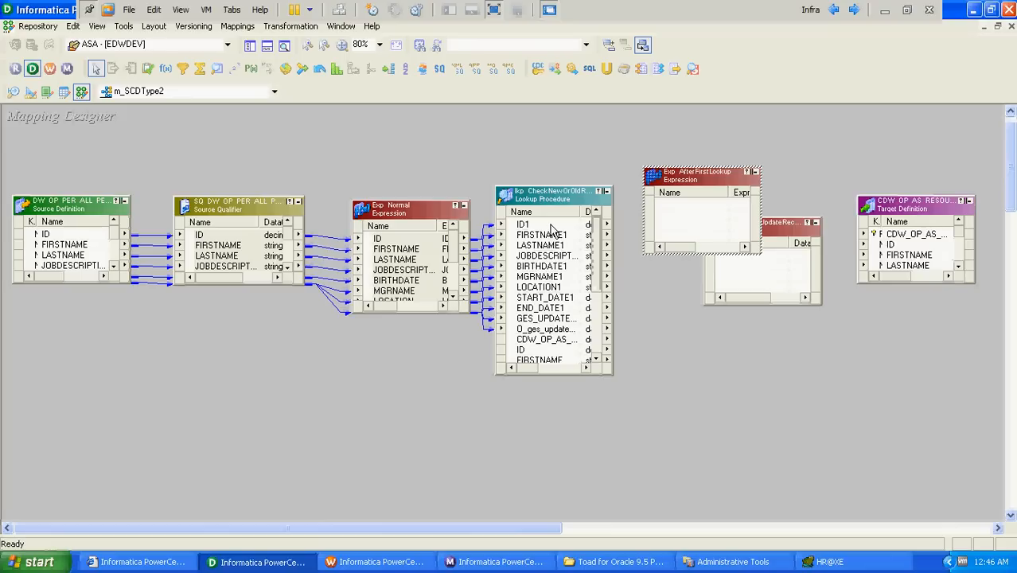
Link all ports of lkp_CheckNewOrOldRecord, from ID1 through CURRENT_RECORD_FLAG, into Exp_AfterFirstLookup.
left_click(549, 226)
key("shift+End")
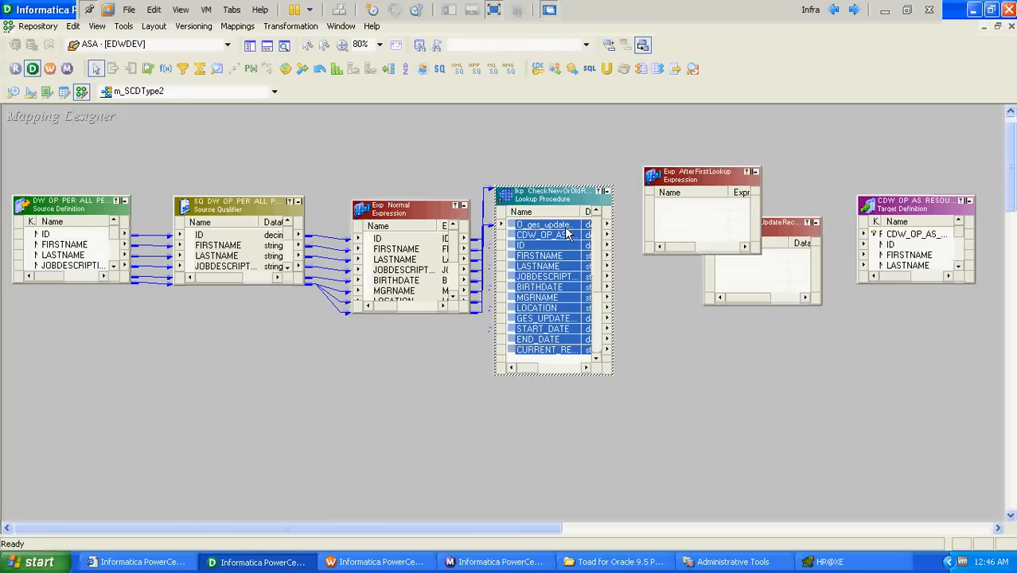
left_click_drag(597, 295, 671, 205)
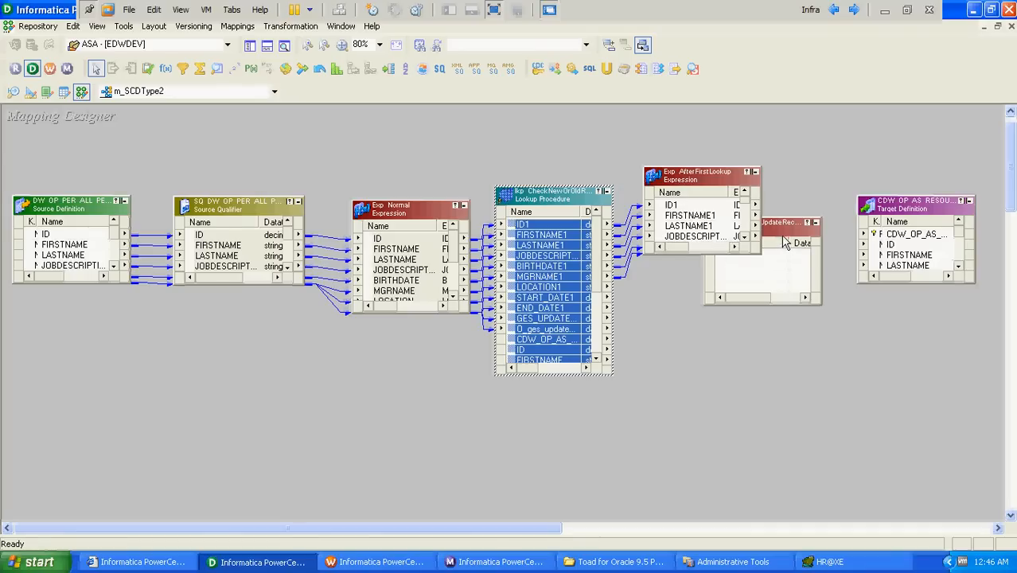
Move the router and the target away from Exp_AfterFirstLookup and enlarge the expression box to show more ports.
left_click_drag(786, 237, 858, 311)
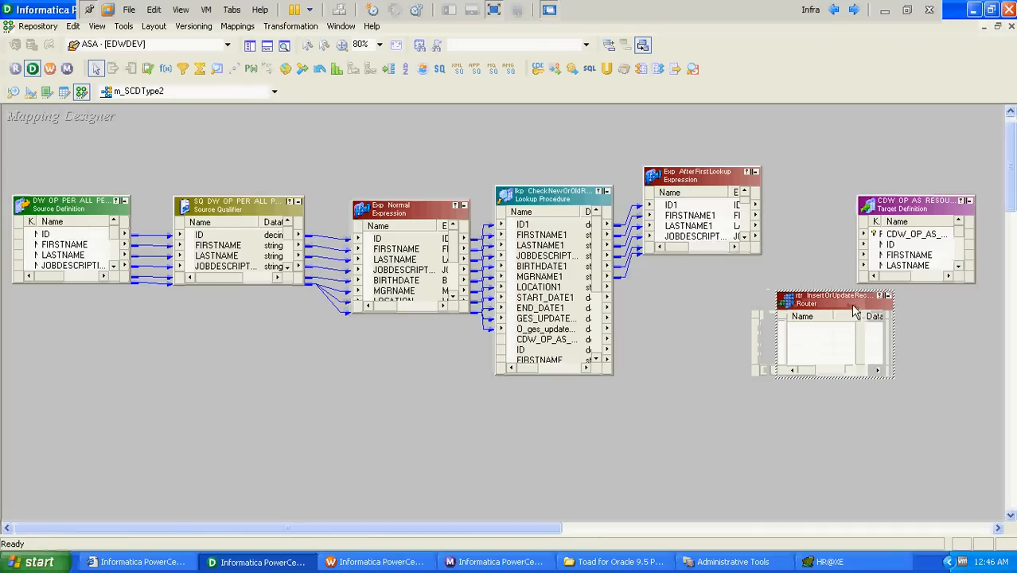
left_click_drag(896, 214, 945, 204)
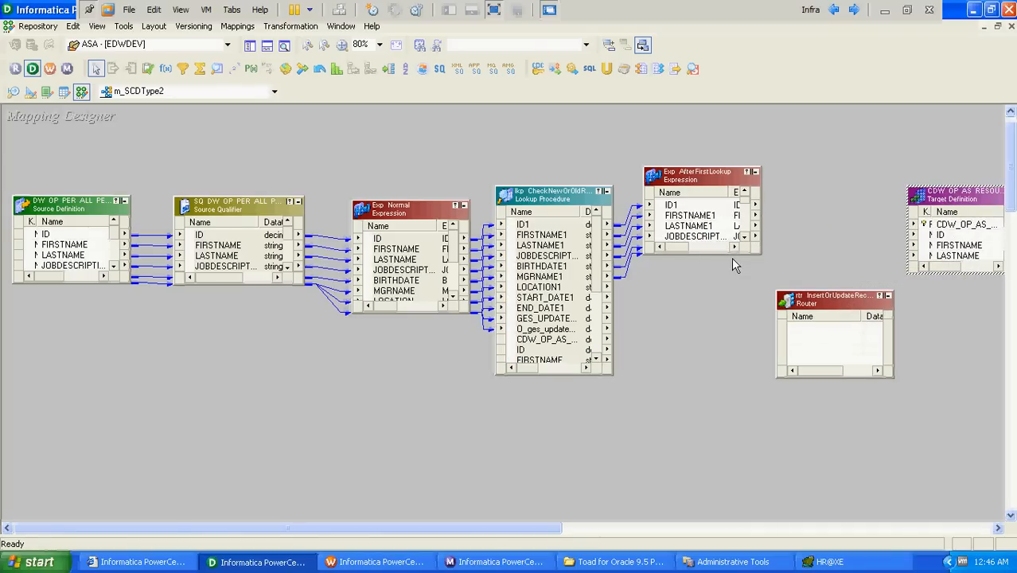
left_click_drag(732, 255, 732, 323)
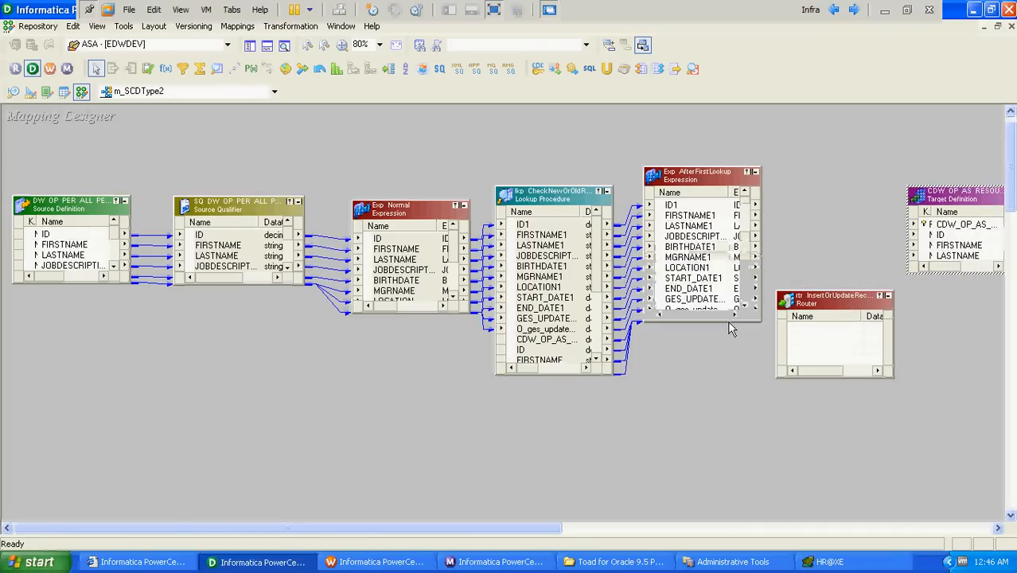
In Exp_AfterFirstLookup, prefix the ports CDW_OP_AS_RESOURCE_ID, ID, FIRSTNAME and LASTNAME with lkp_.
double_click(710, 175)
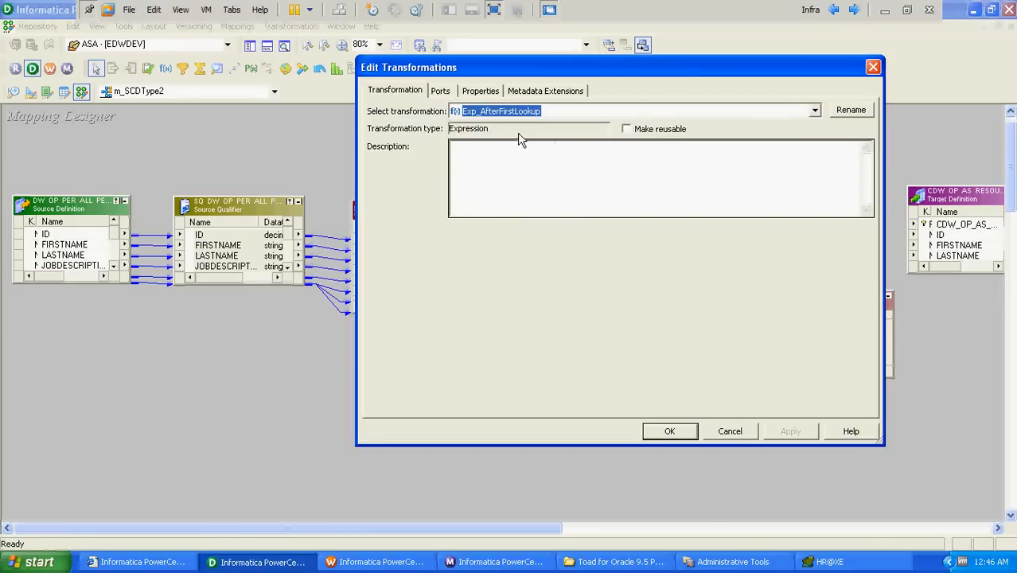
left_click(445, 92)
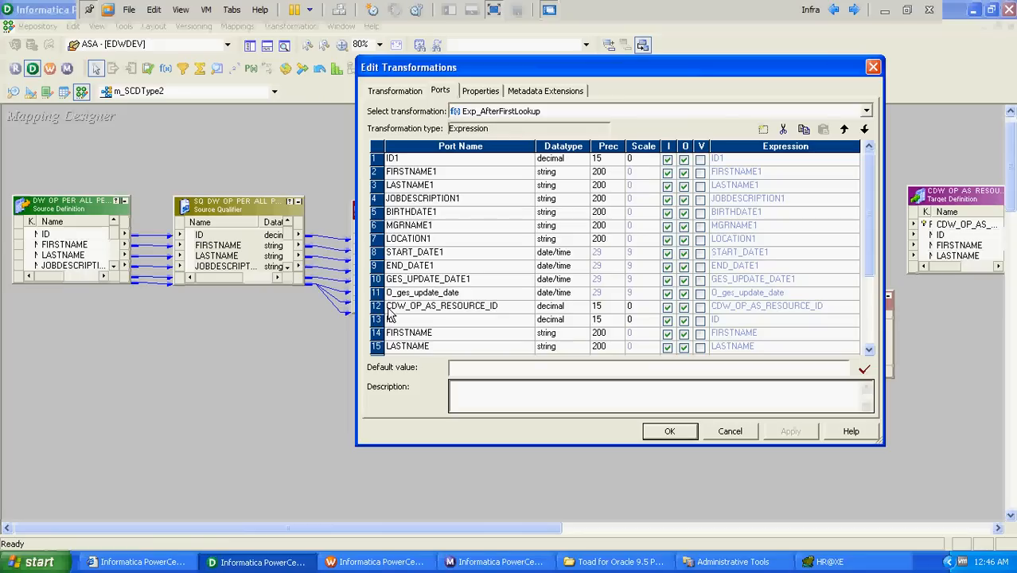
type("lkp_")
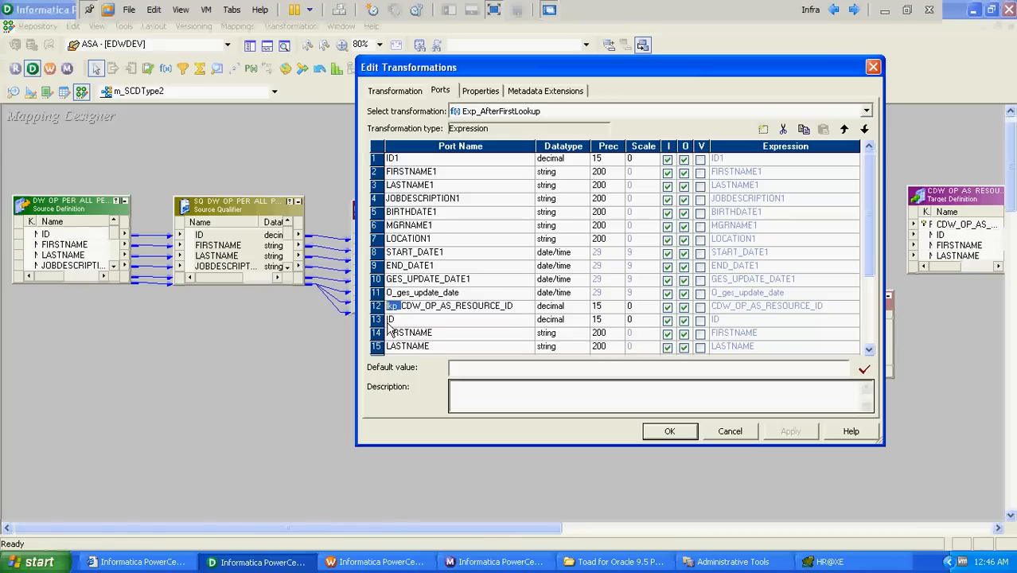
left_click(389, 322)
type("lkp_")
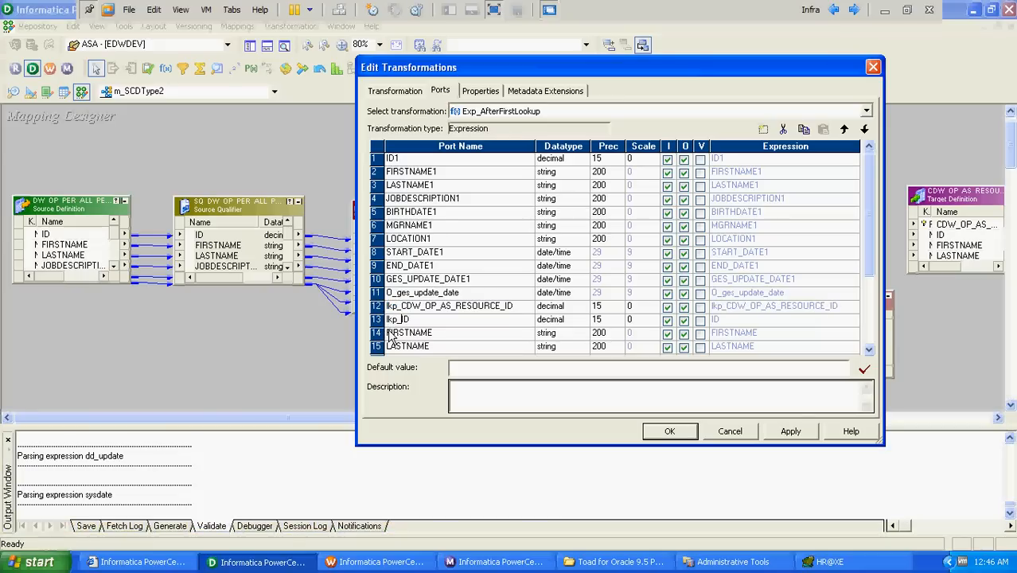
left_click(389, 334)
type("lkp_")
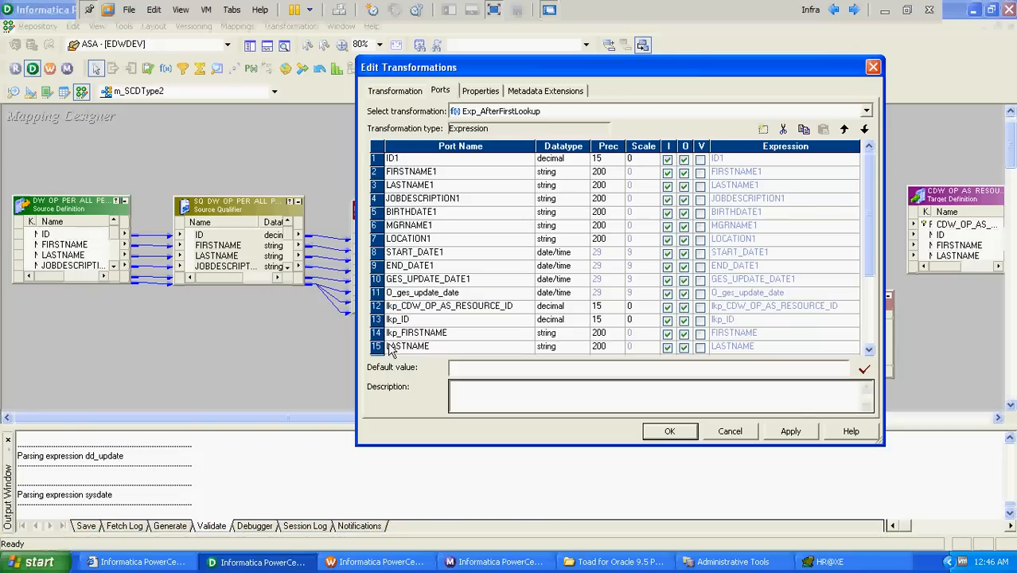
left_click(388, 348)
type("lkp_")
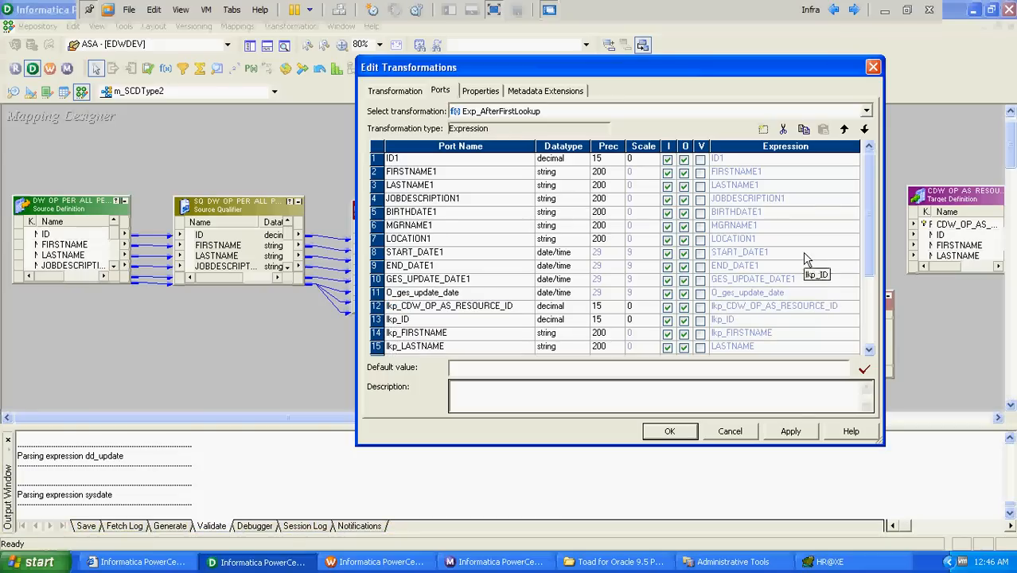
Prefix the JOBDESCRIPTION, BIRTHDATE, MGRNAME and LOCATION ports of Exp_AfterFirstLookup with lkp_.
left_click_drag(879, 236, 874, 322)
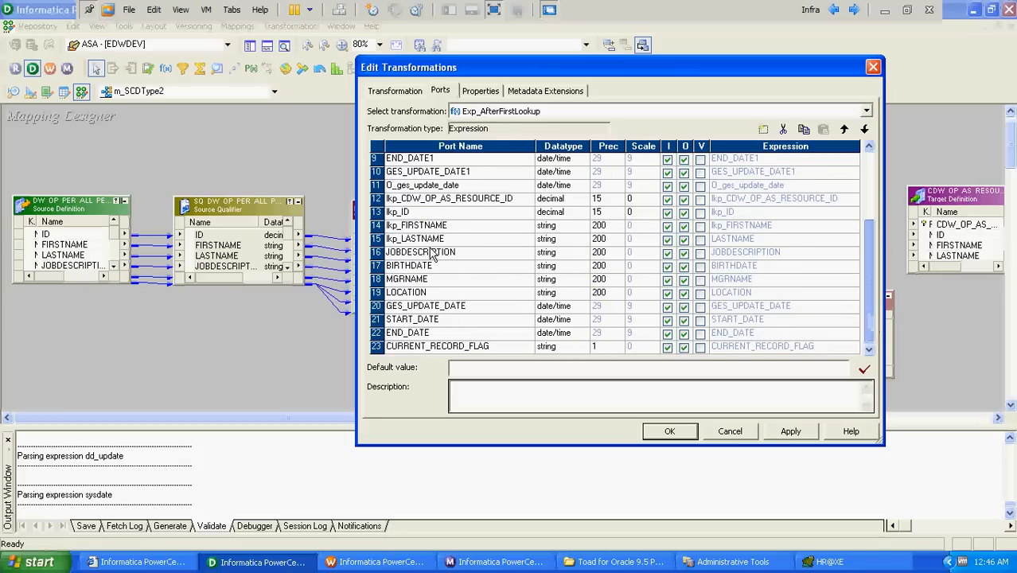
left_click(389, 253)
type("lkp_")
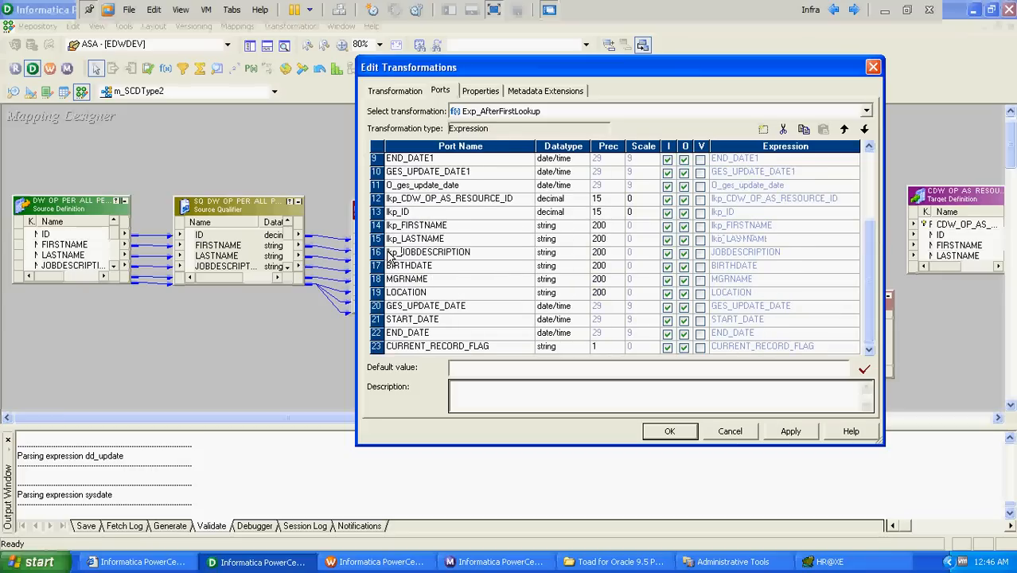
left_click(389, 267)
type("lkp_")
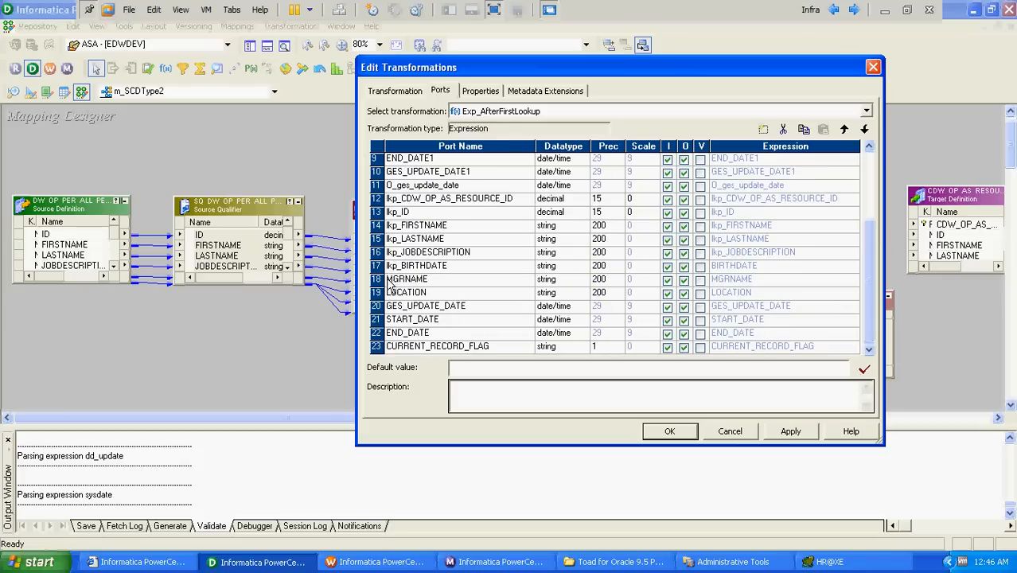
left_click(389, 280)
type("lkp_")
left_click(390, 293)
type("lkp_")
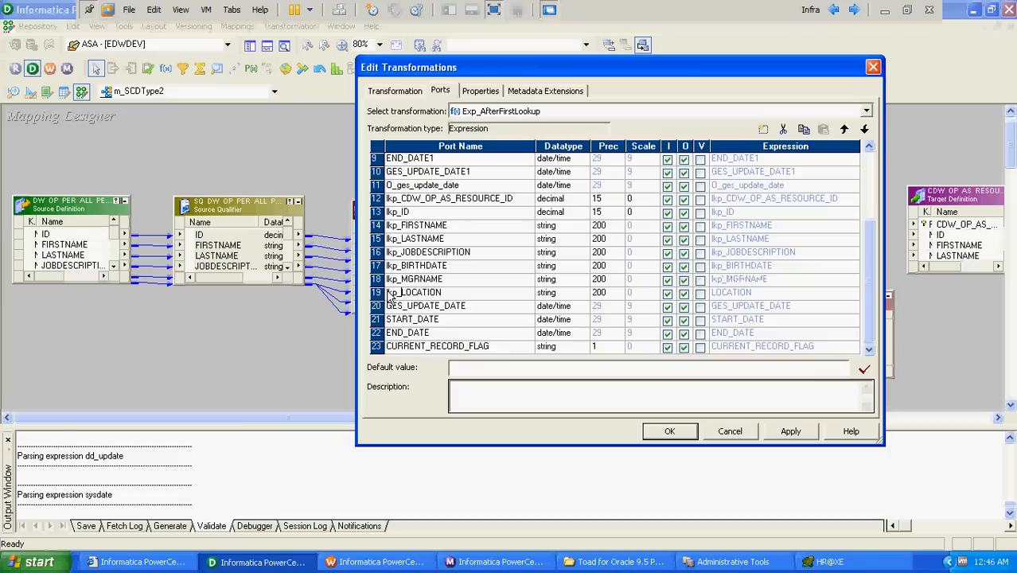
Add the lkp_ prefix to GES_UPDATE_DATE, START_DATE, END_DATE and CURRENT_RECORD_FLAG and save the Exp_AfterFirstLookup port changes.
left_click(389, 309)
type("lkp_")
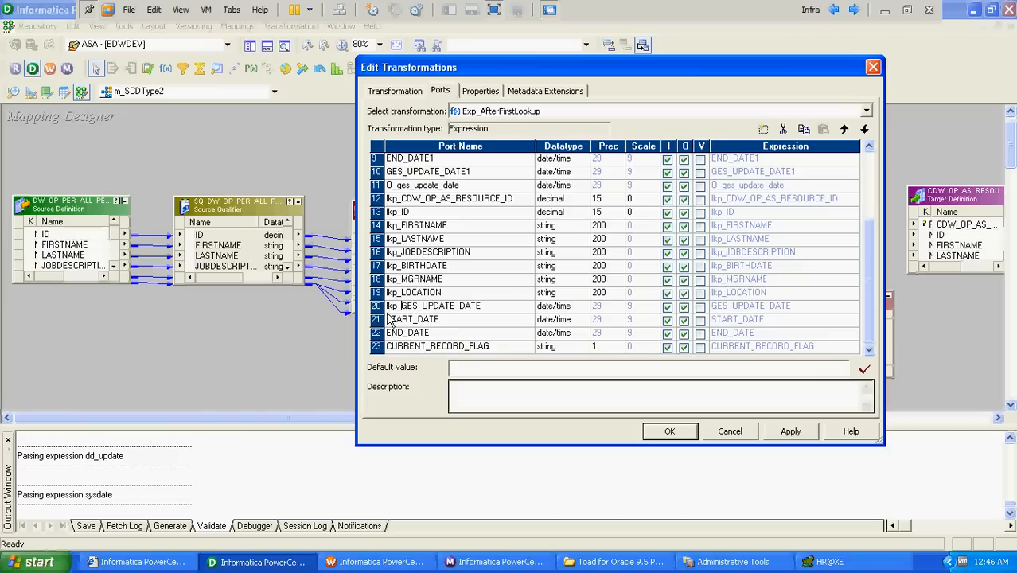
left_click(389, 319)
type("lkp_")
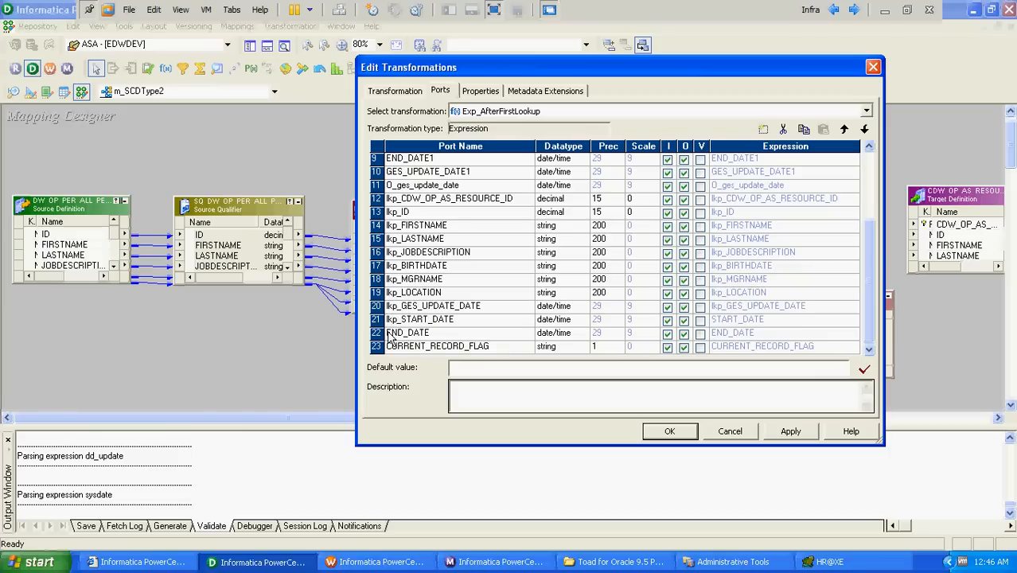
left_click(390, 335)
type("lkp_")
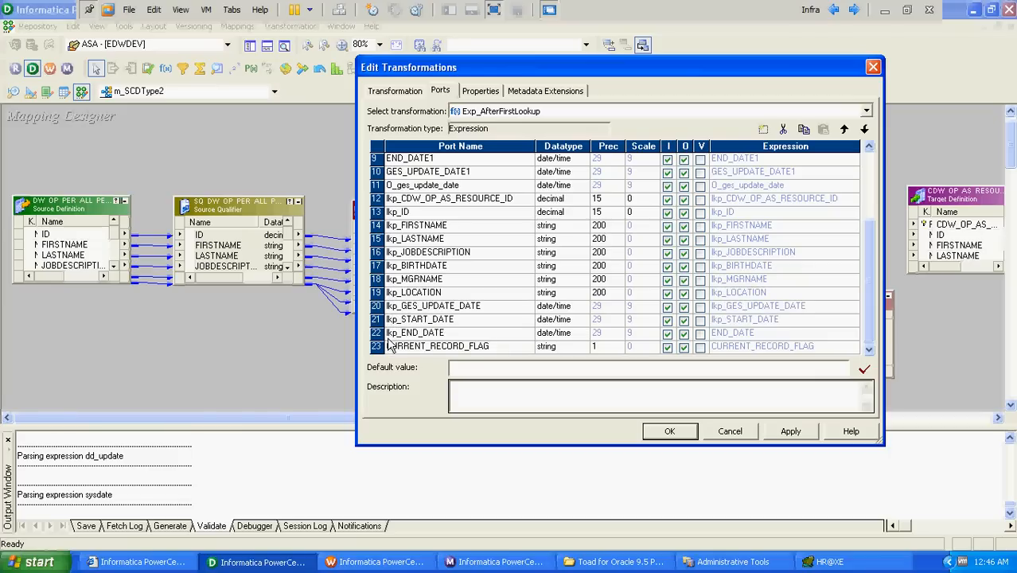
left_click(390, 346)
type("lkp_")
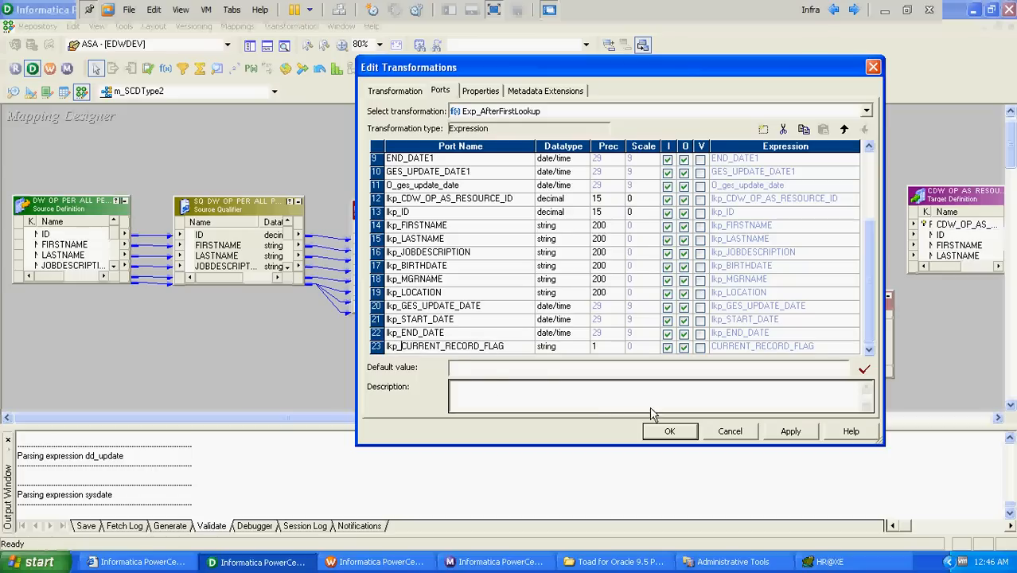
left_click(672, 430)
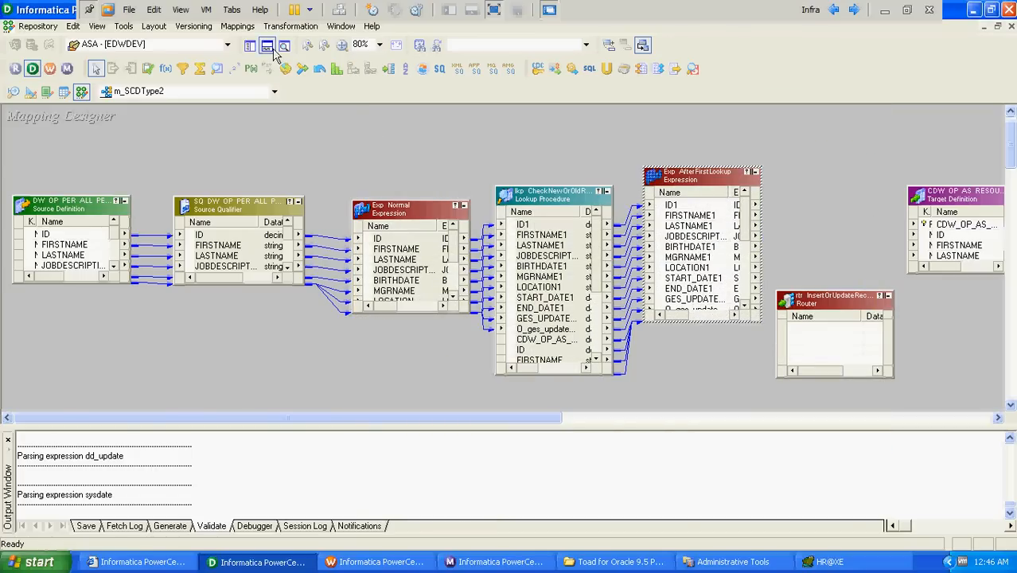
Hide the output window and line up Exp_AfterFirstLookup, the router and the target in sequence after the lookup.
left_click(266, 45)
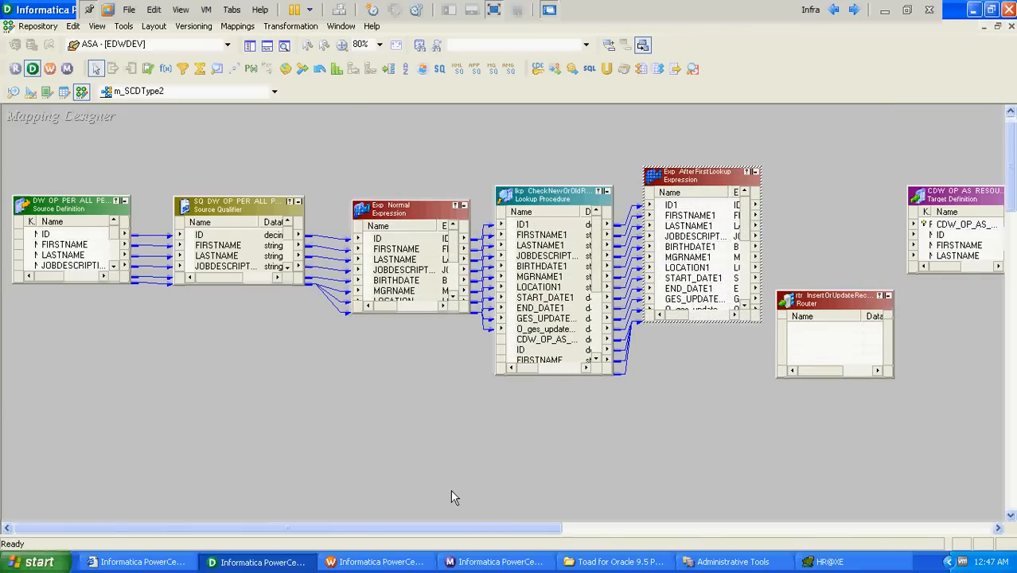
left_click_drag(445, 528, 568, 531)
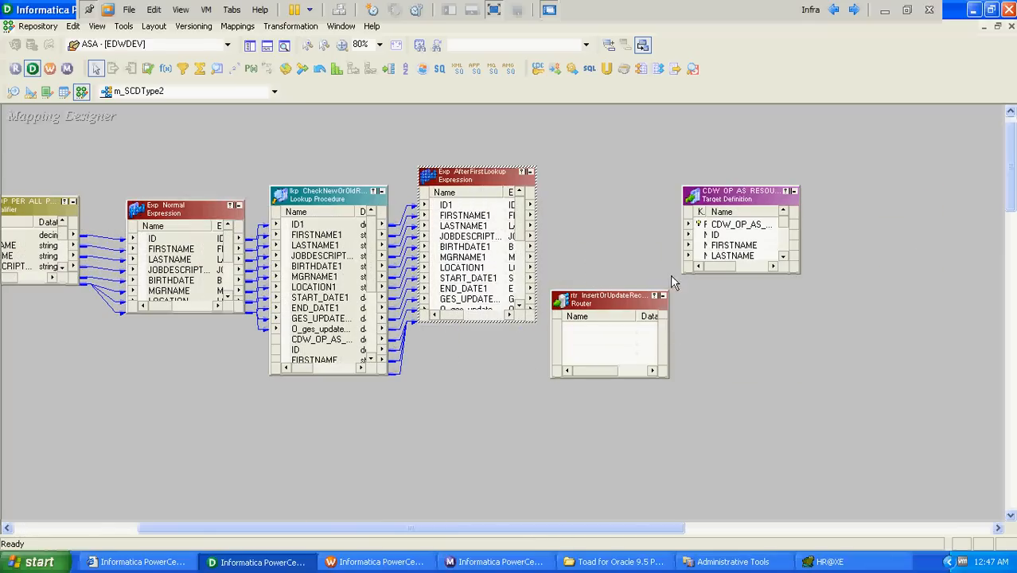
left_click_drag(733, 193, 833, 184)
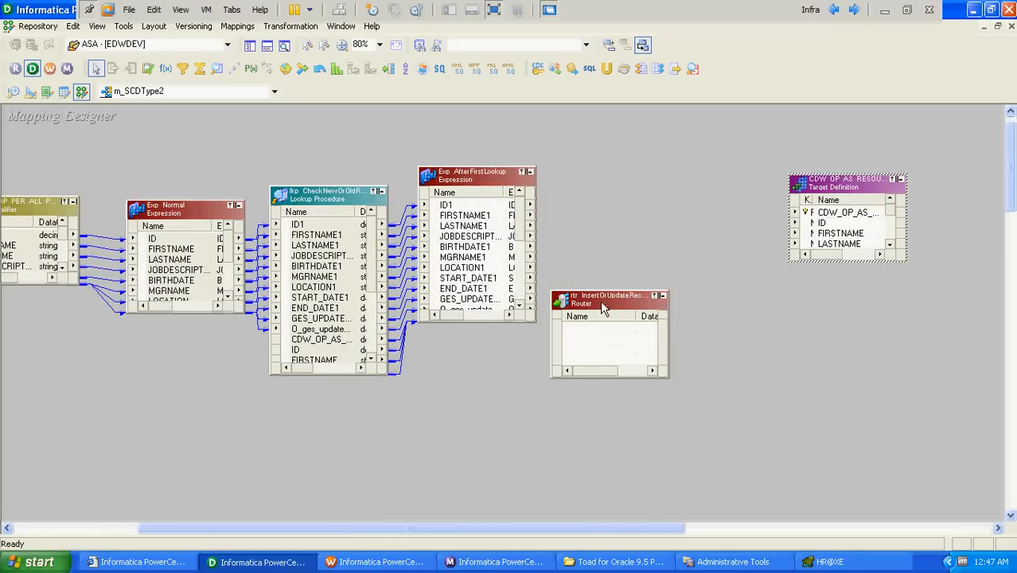
left_click_drag(605, 307, 647, 209)
left_click_drag(470, 181, 491, 201)
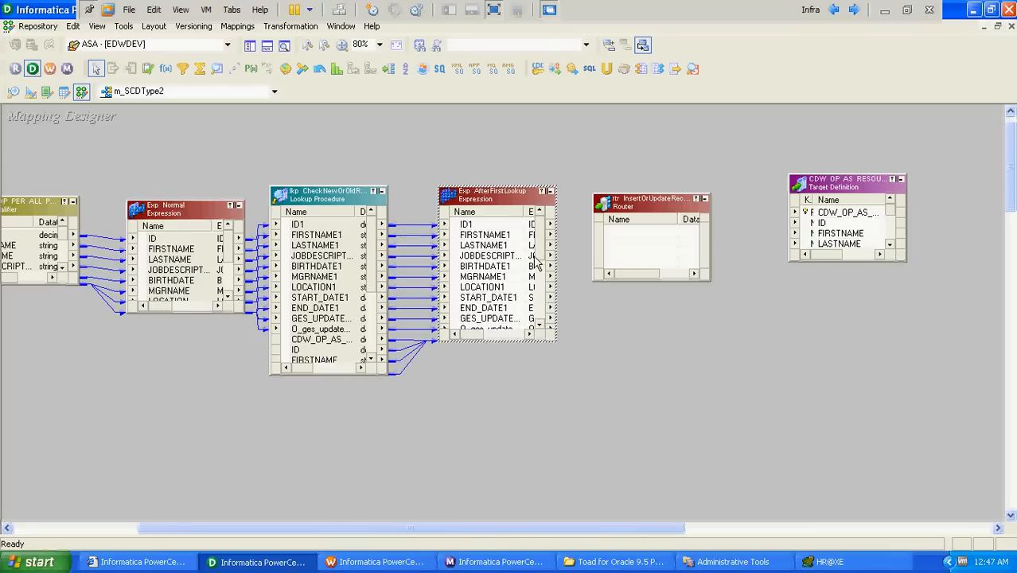
Link all ports of Exp_AfterFirstLookup, from ID1 through the last lkp_ port, to the router rtr_InsertOrUpdateRecord.
left_click(486, 225)
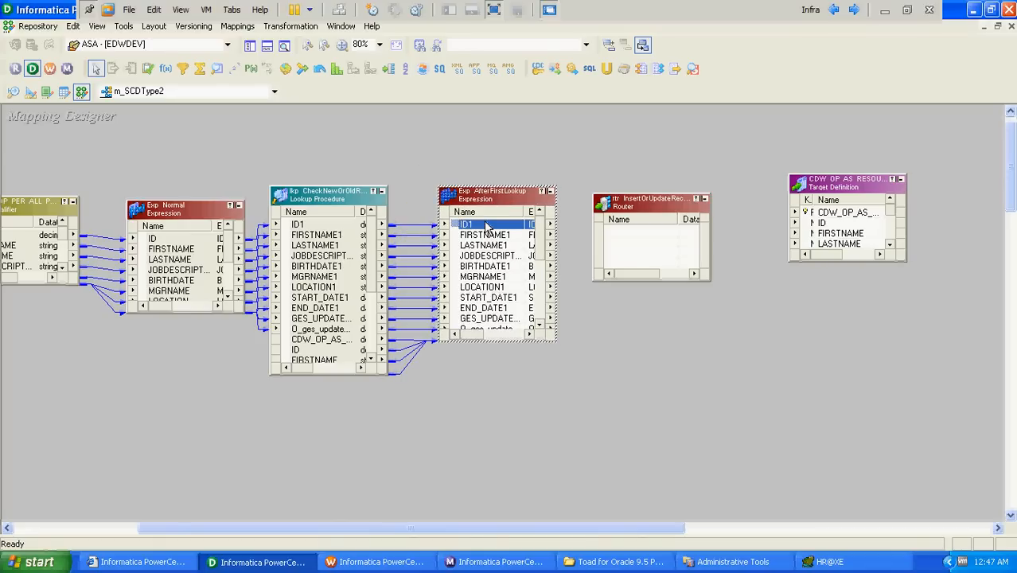
key("shift+Down")
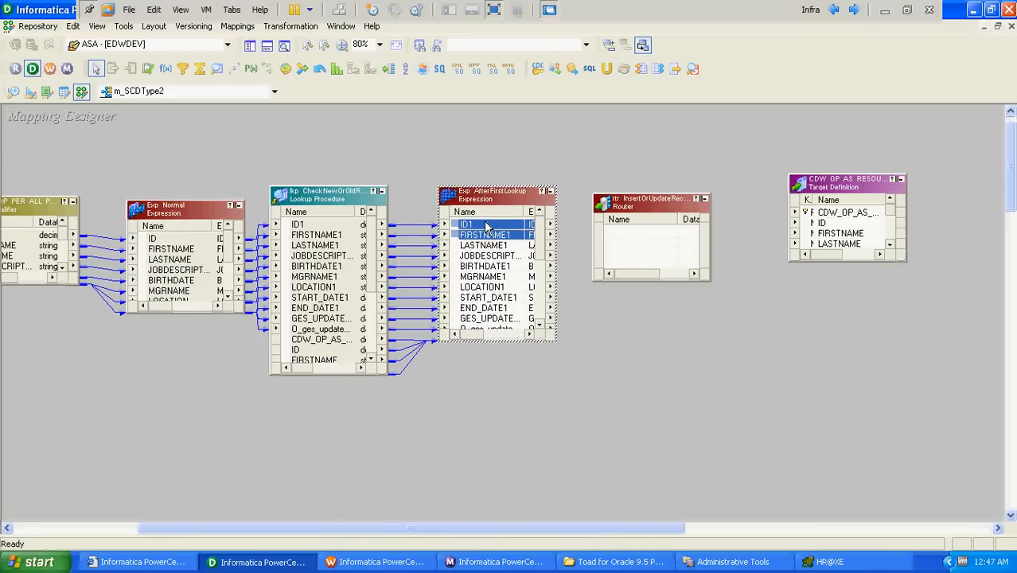
key("shift+Down")
key("shift+End")
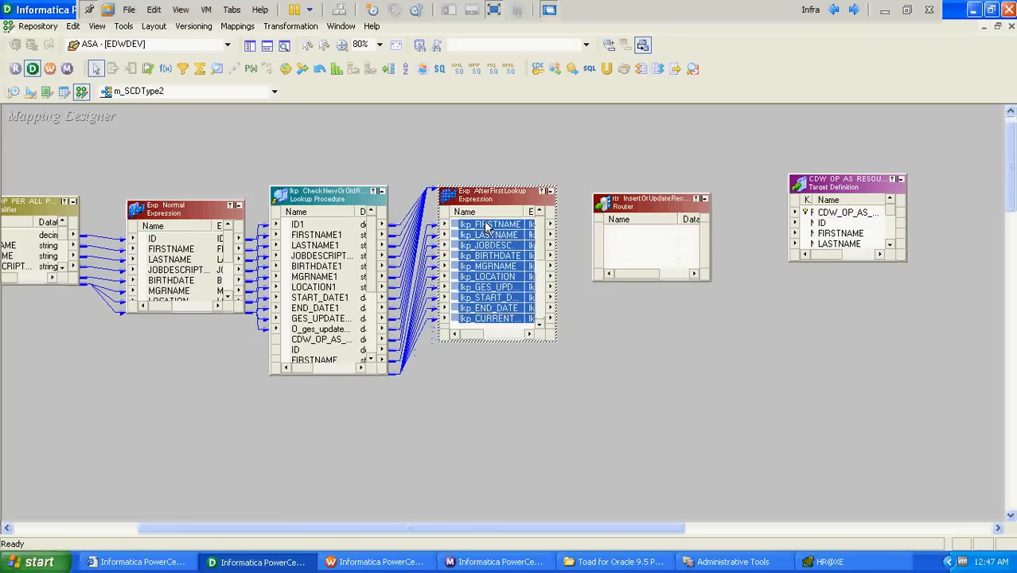
left_click_drag(541, 288, 623, 235)
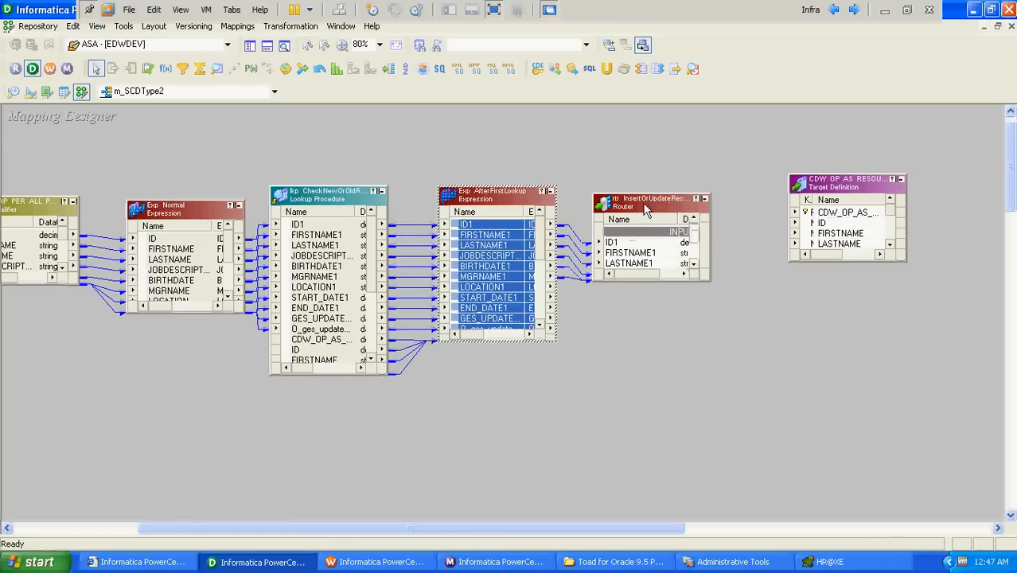
Add two groups to the router rtr_InsertOrUpdateRecord and name the first one NewRecord.
double_click(643, 203)
left_click(520, 92)
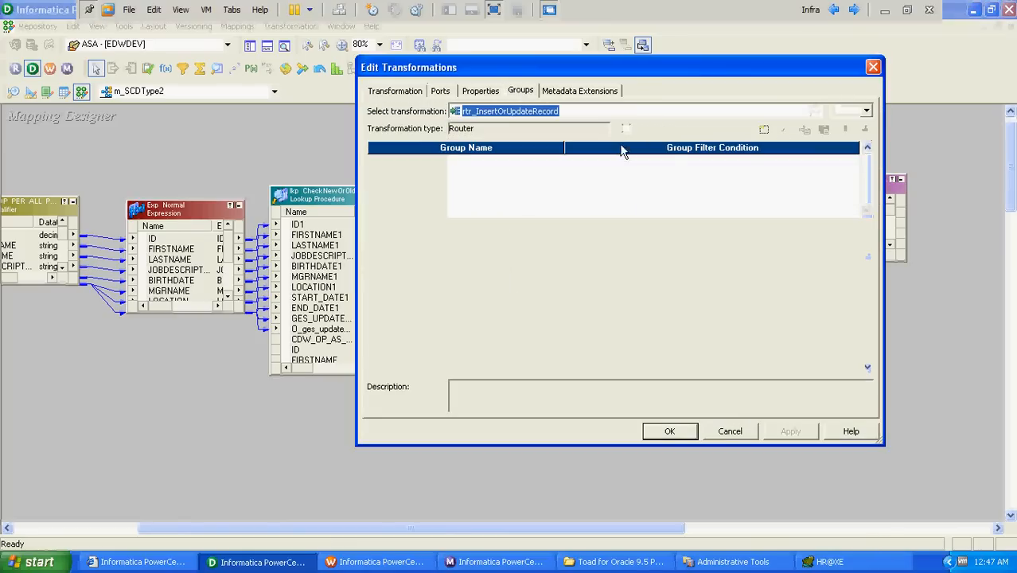
left_click(763, 130)
left_click(764, 131)
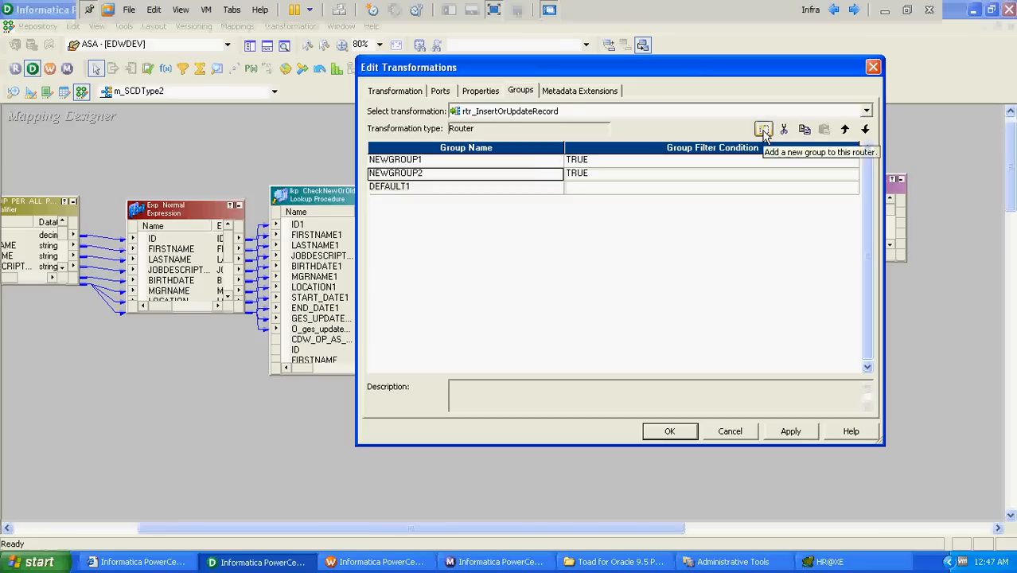
left_click(535, 160)
type("N")
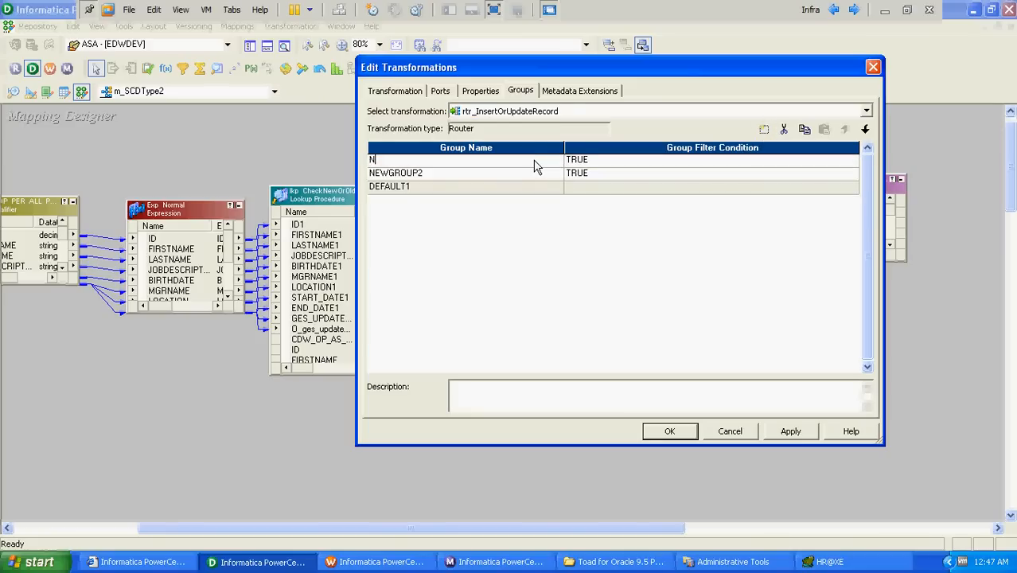
type("ewRecord")
key("Tab")
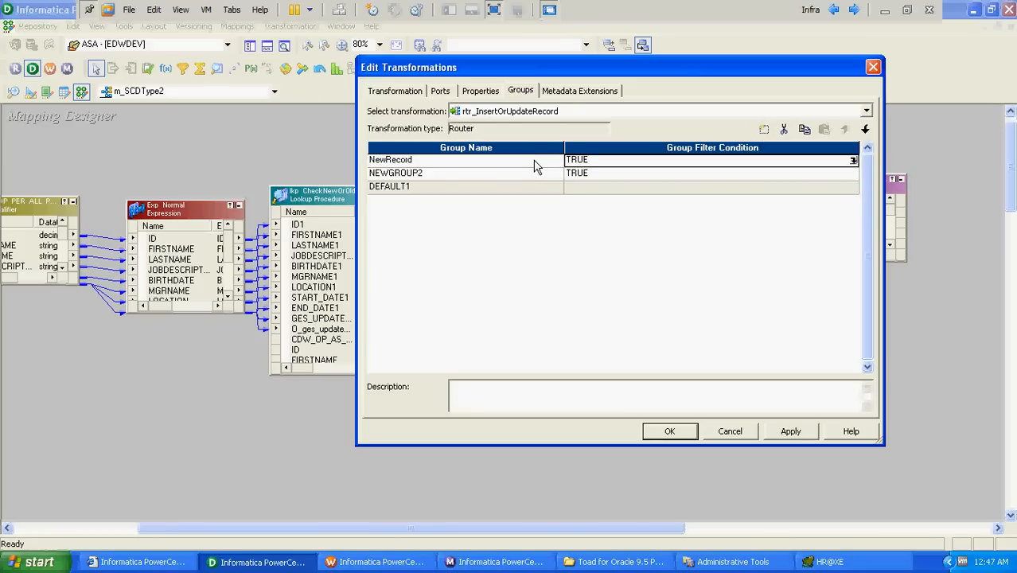
Rename the router's second group, NEWGROUP2, as OldRecord.
left_click(530, 176)
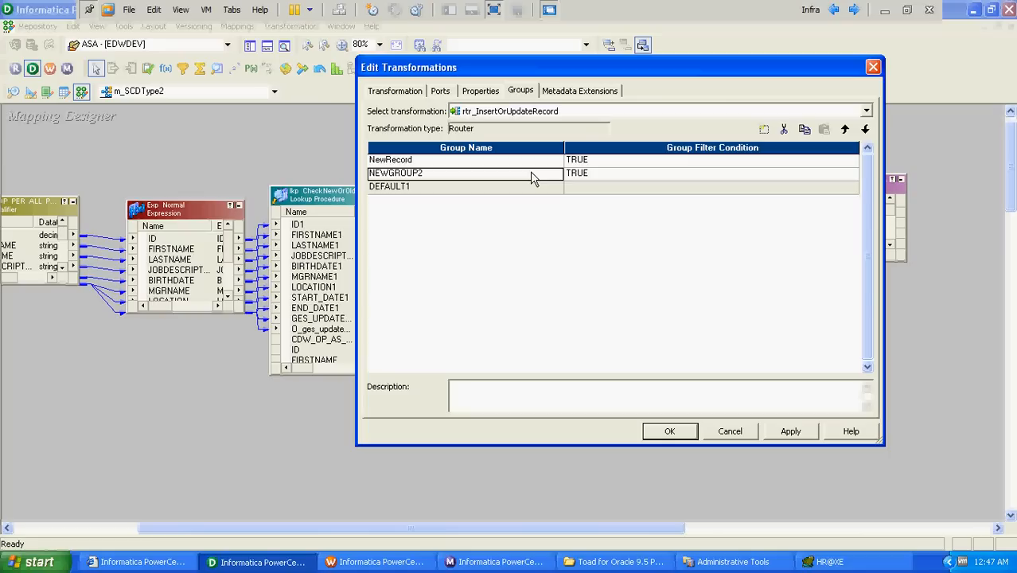
type("Exis")
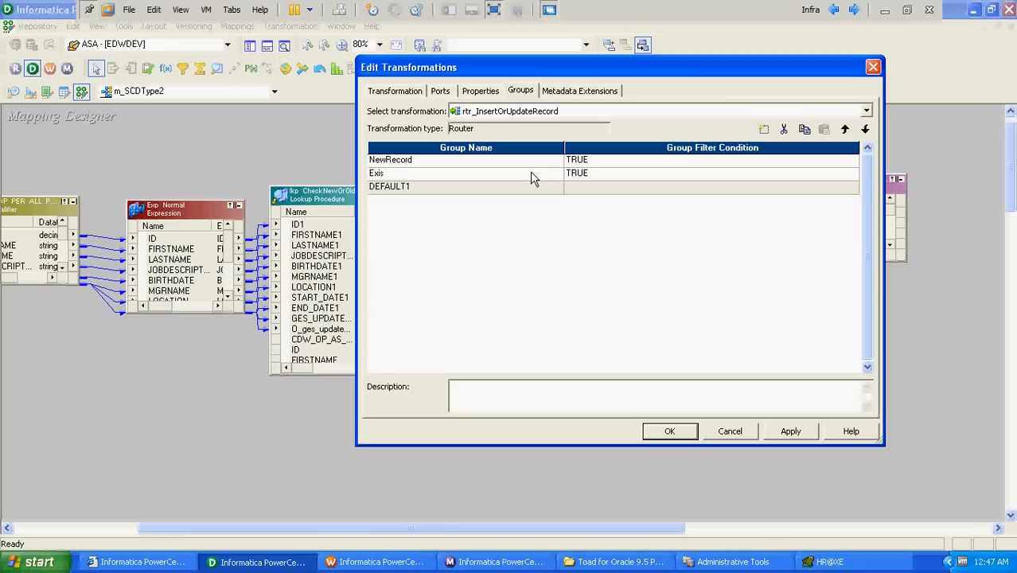
key("BackSpace")
key("BackSpace")
key("BackSpace")
key("BackSpace")
type("OldRecord")
key("Tab")
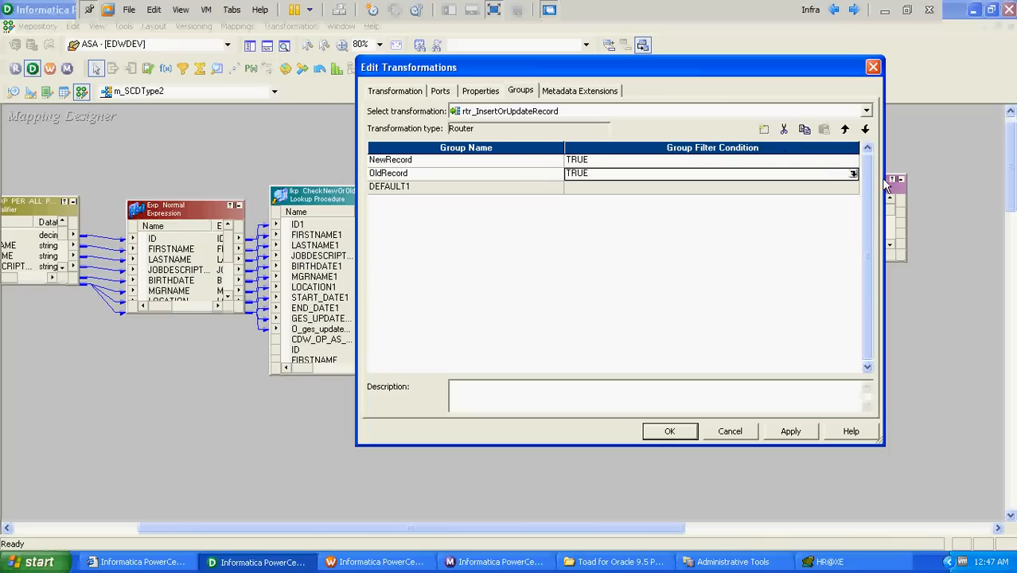
Open the NewRecord group's filter condition in the Expression Editor and show the ports available to it.
left_click(852, 160)
left_click(852, 160)
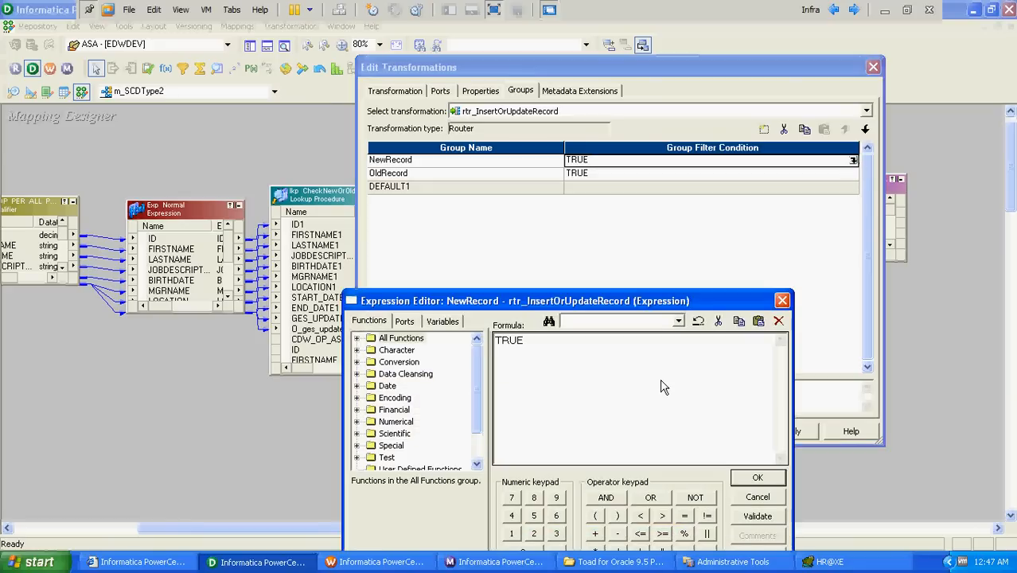
left_click_drag(654, 385, 478, 392)
left_click(404, 320)
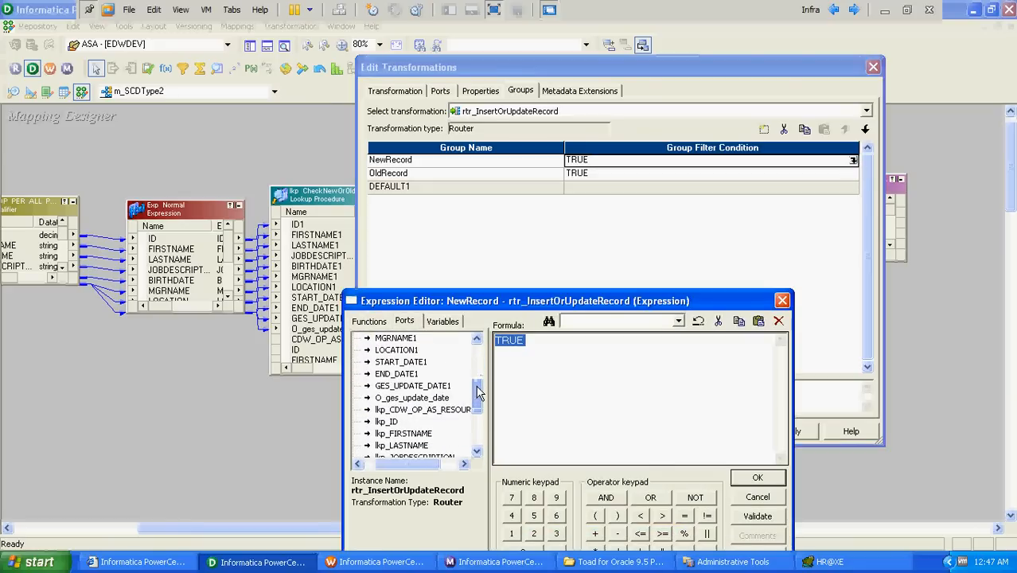
Try to set the NewRecord filter condition to isnull (kp_CDW_OP_AS_RESOURCE_ID).
double_click(445, 415)
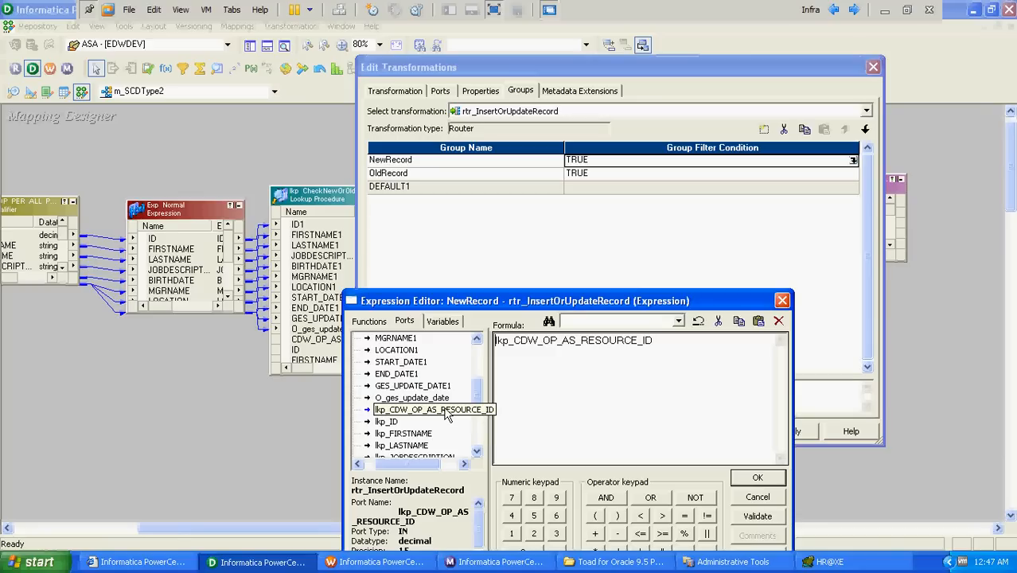
key("Home")
type("isnu")
left_click(403, 433)
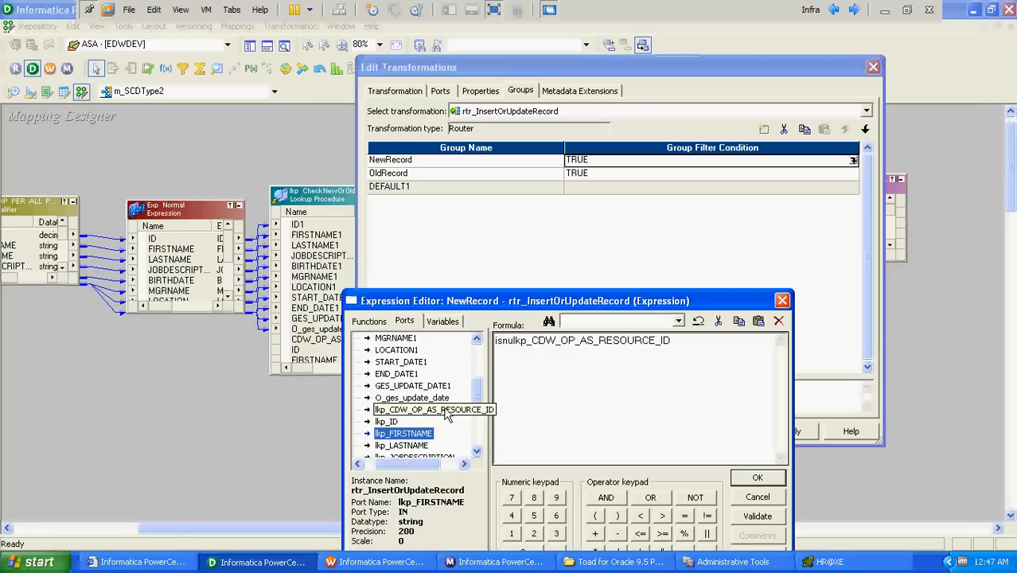
left_click(515, 342)
type("l")
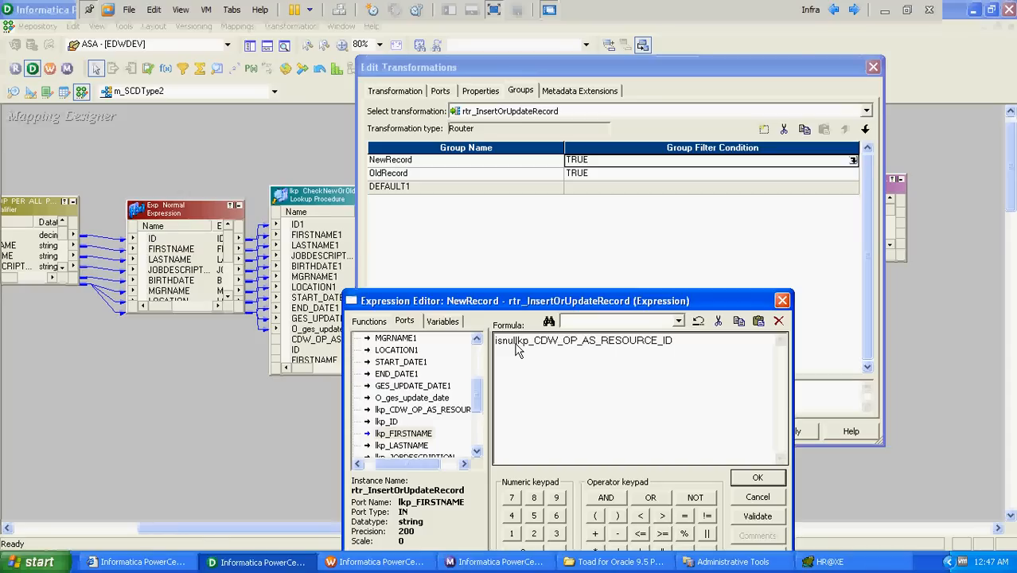
type(" (")
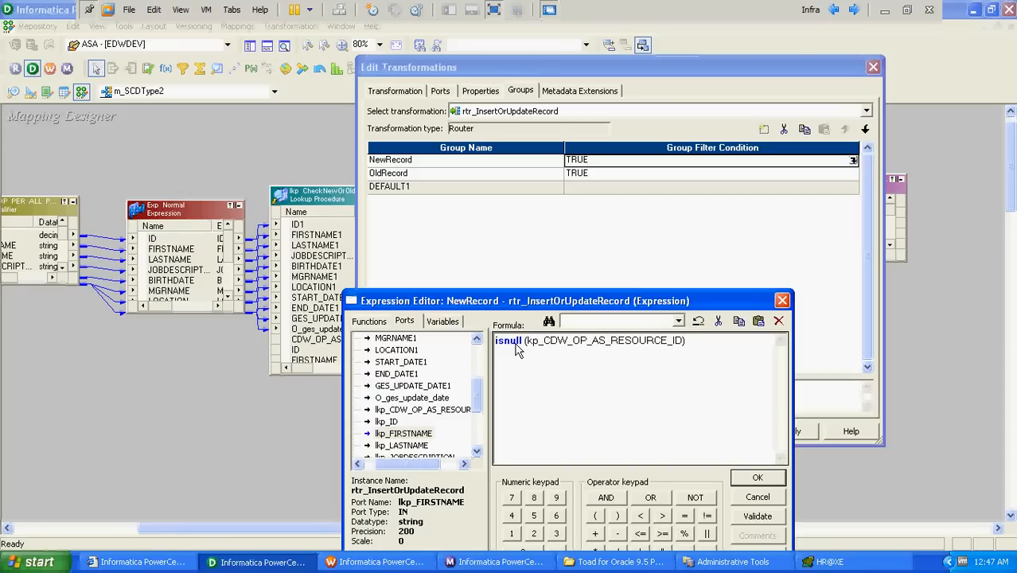
key("ctrl+a")
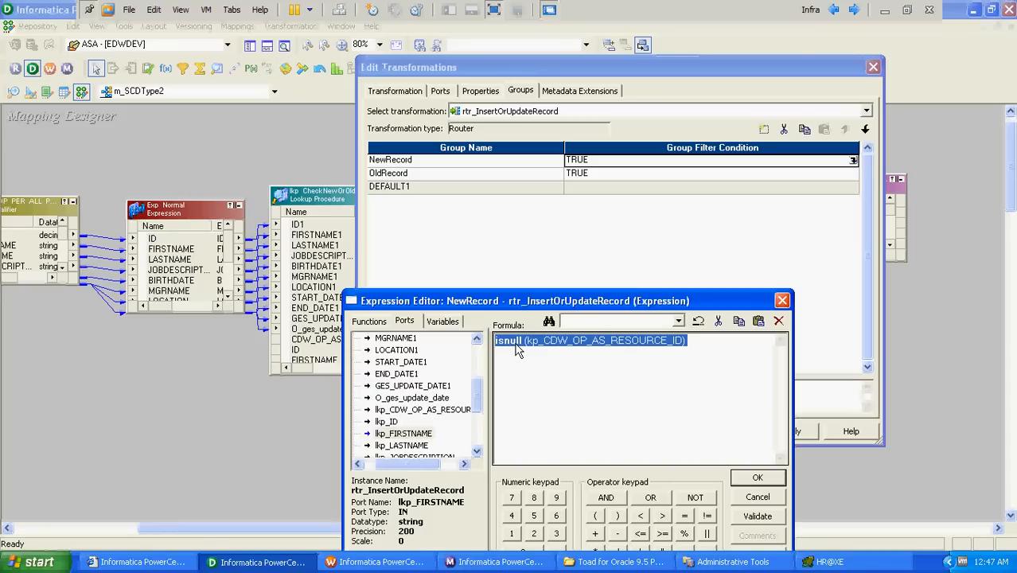
left_click(745, 481)
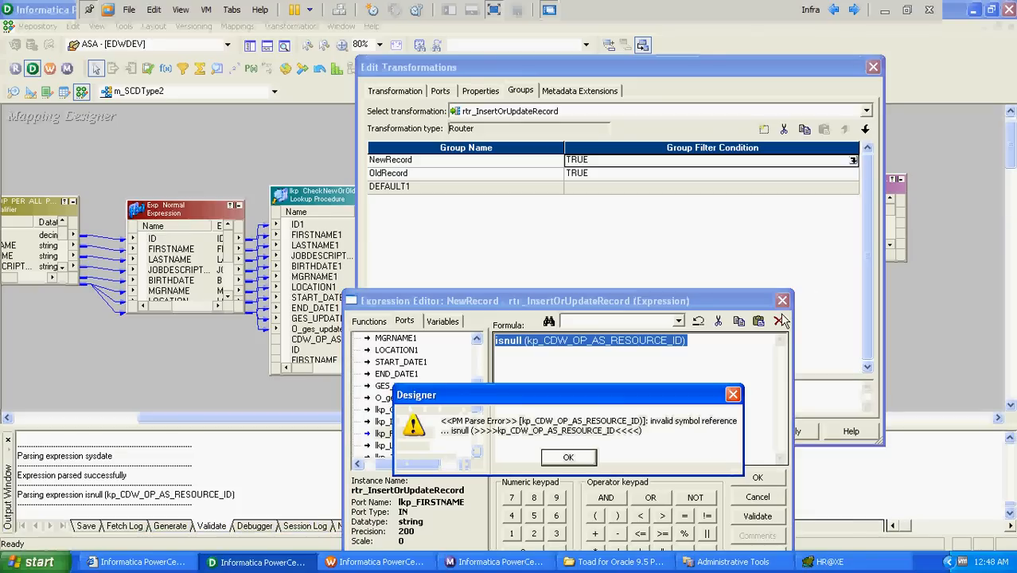
key("Return")
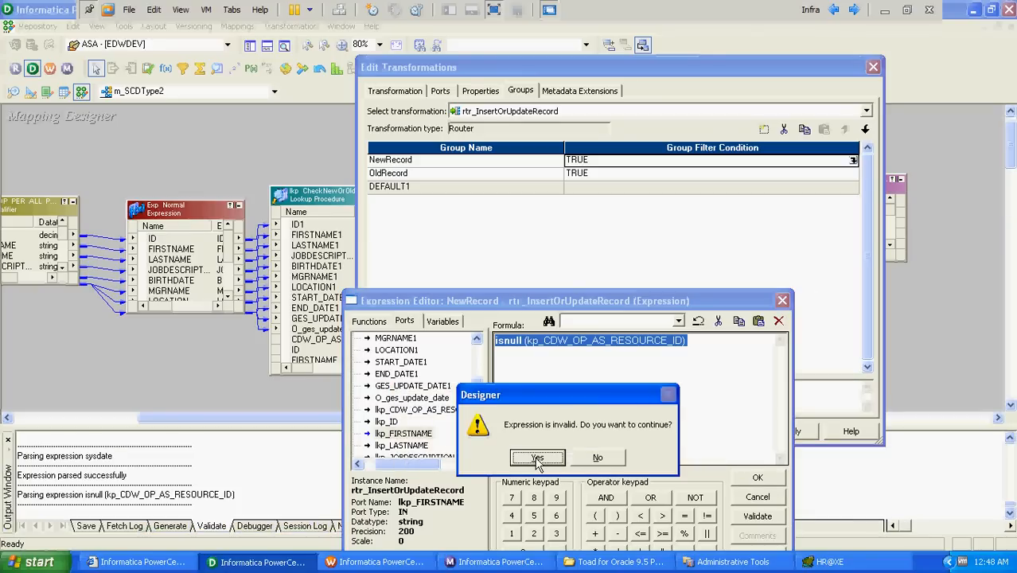
left_click(602, 459)
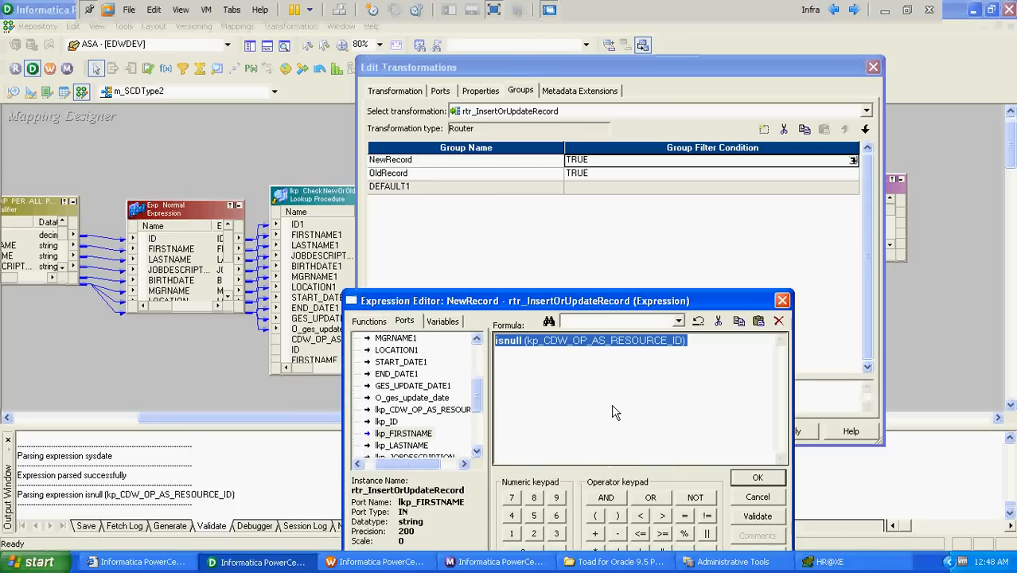
Replace the NewRecord filter condition with isnull(lkp_CDW_OP_AS_RESOURCE_ID) and accept it.
left_click(613, 411)
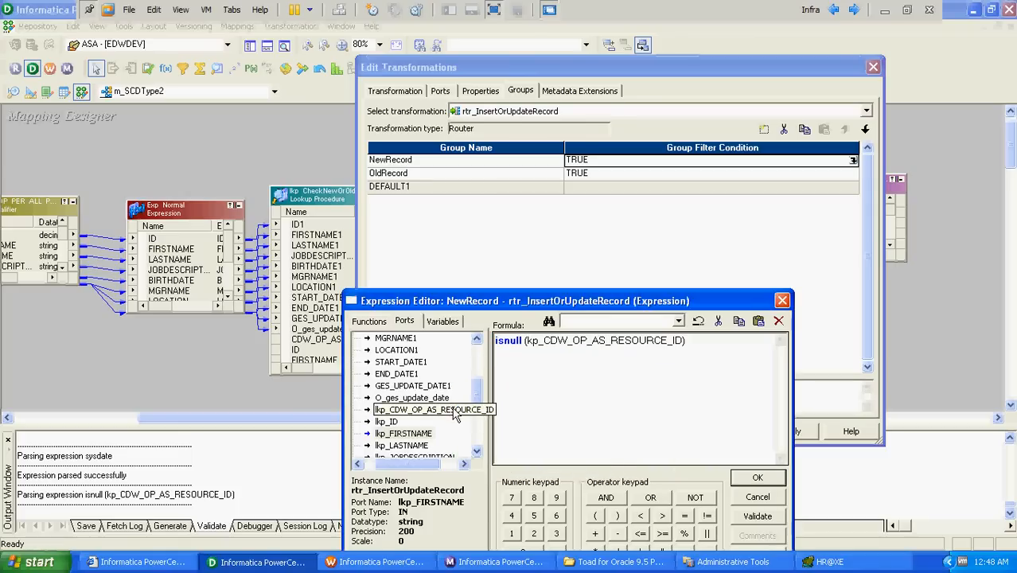
key("ctrl+a")
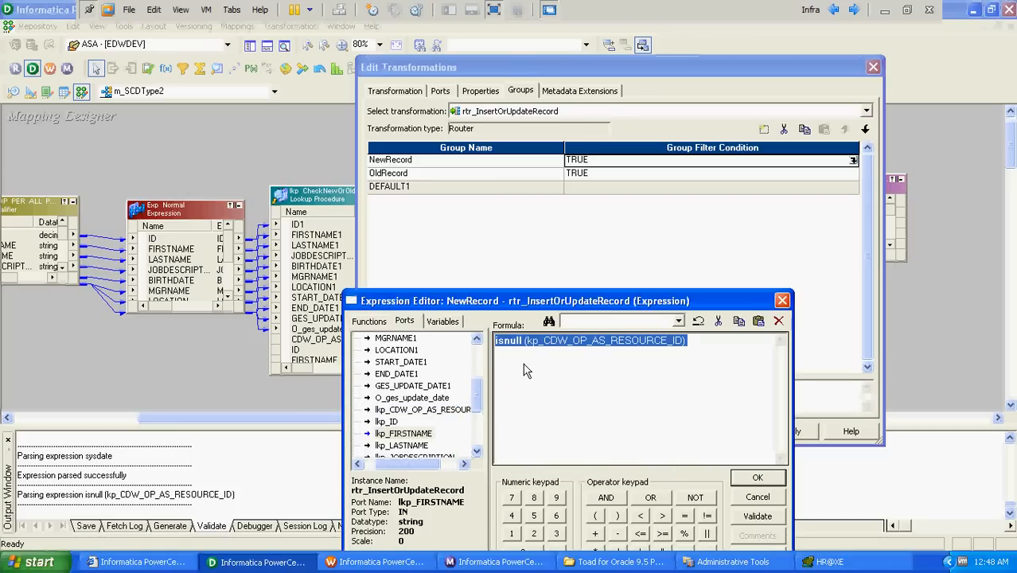
type("isnull(")
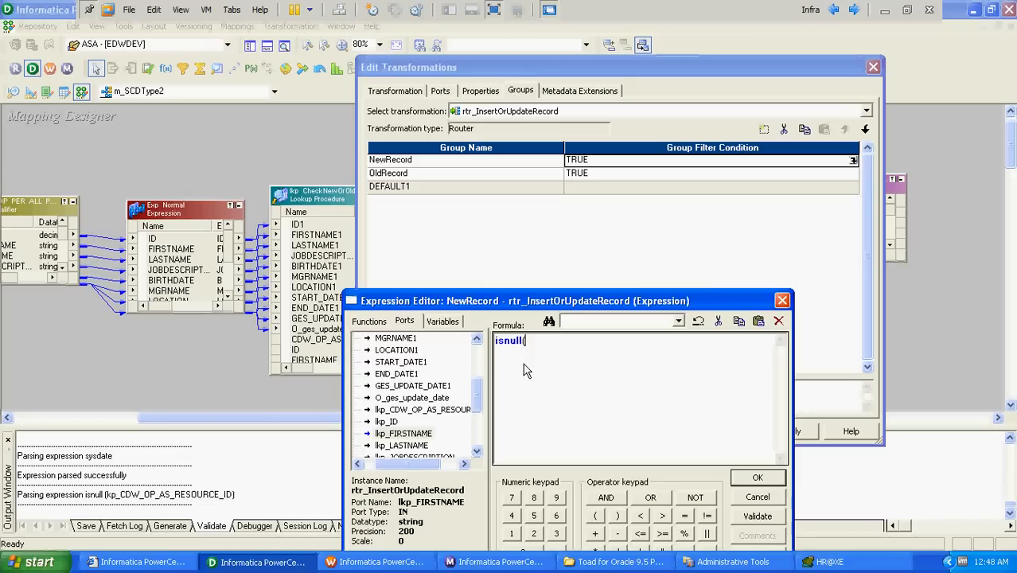
left_click(445, 409)
double_click(446, 409)
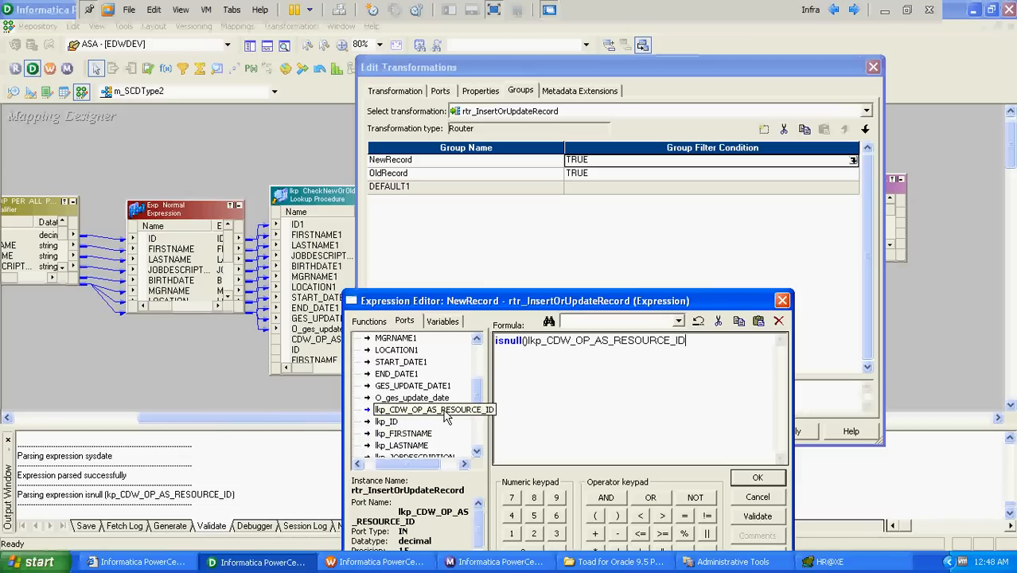
key("ctrl+z")
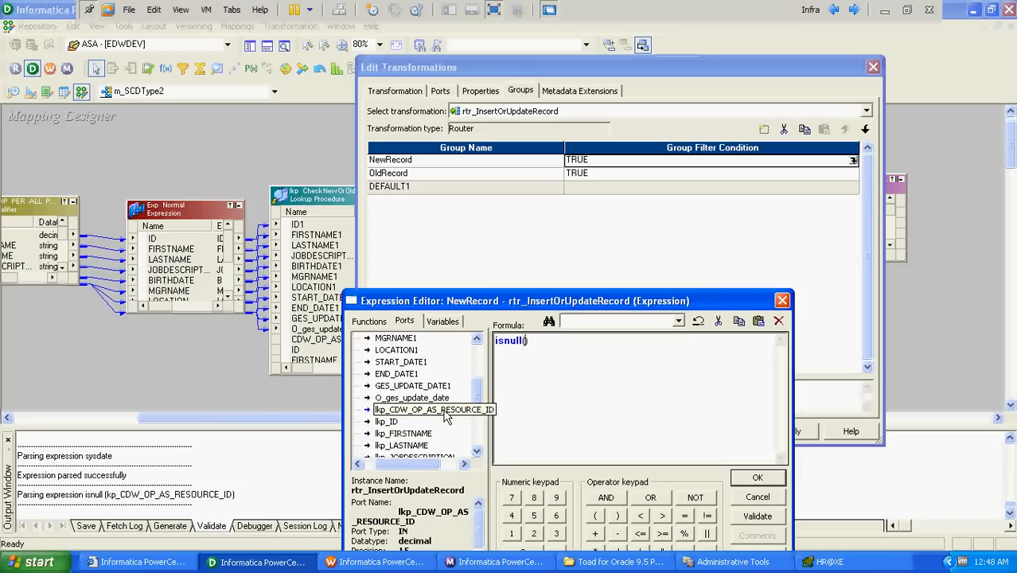
double_click(446, 415)
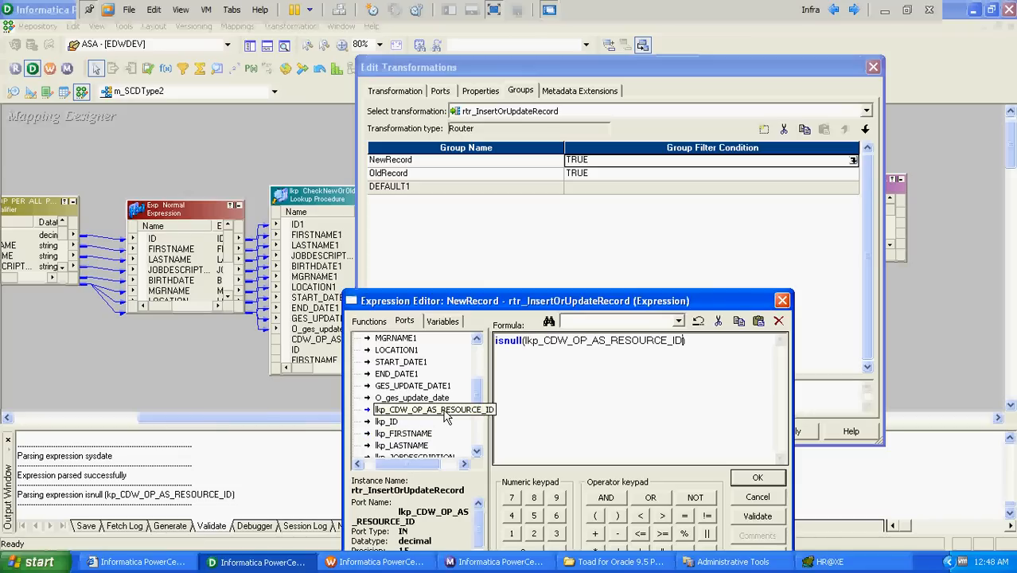
left_click(747, 482)
key("Return")
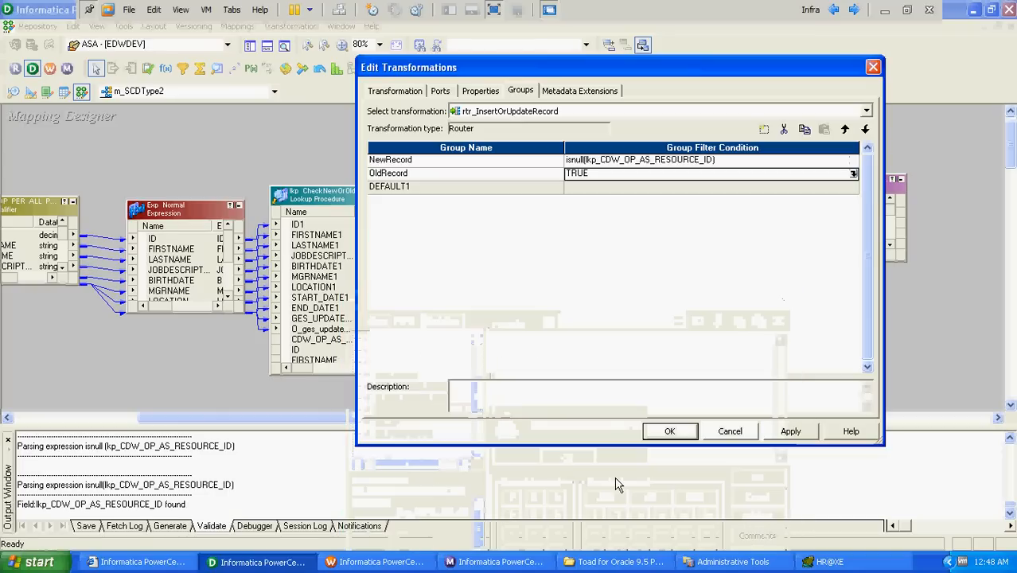
Reuse the NewRecord condition to set OldRecord's filter to not isnull(lkp_CDW_OP_AS_RESOURCE_ID), and save the router changes.
left_click(853, 160)
left_click(853, 160)
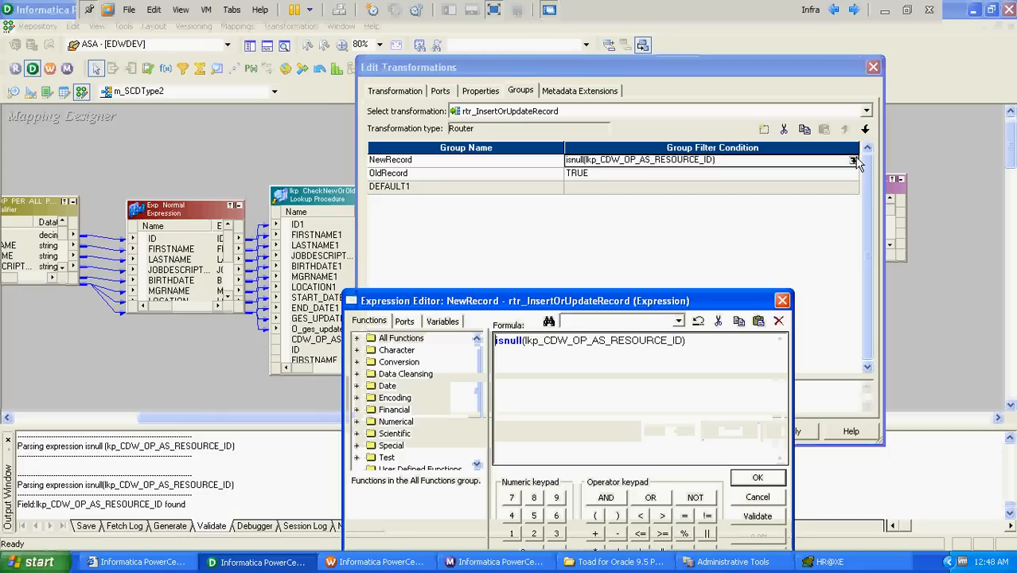
left_click(756, 478)
key("Return")
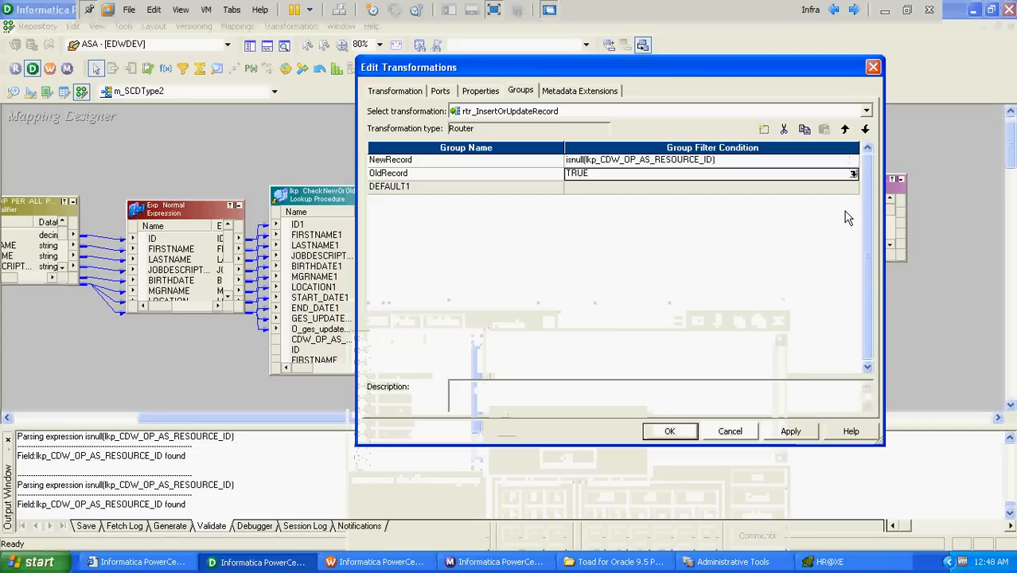
left_click(853, 173)
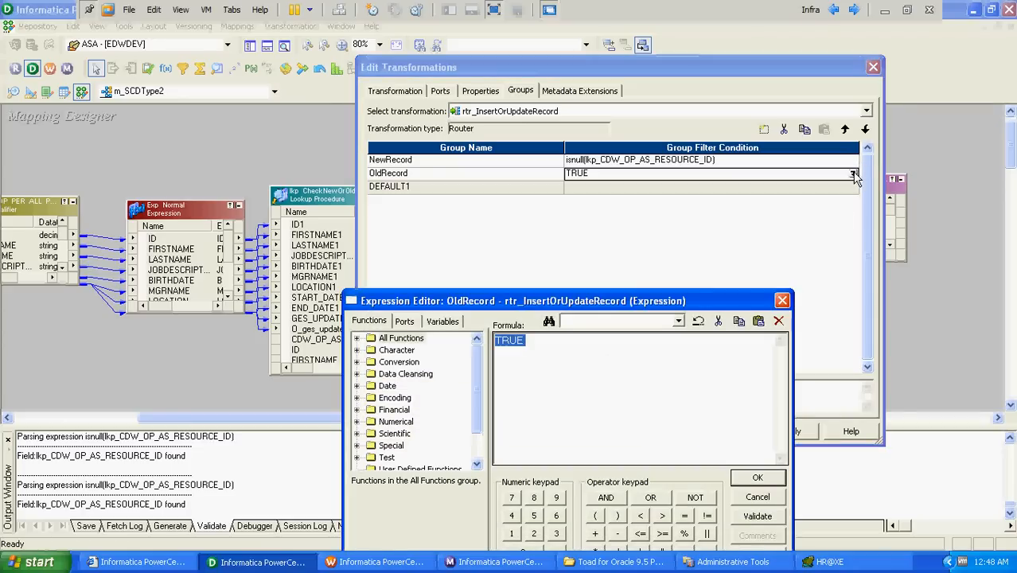
type("isnull(lkp_CDW_OP_AS_RESOURCE_ID)")
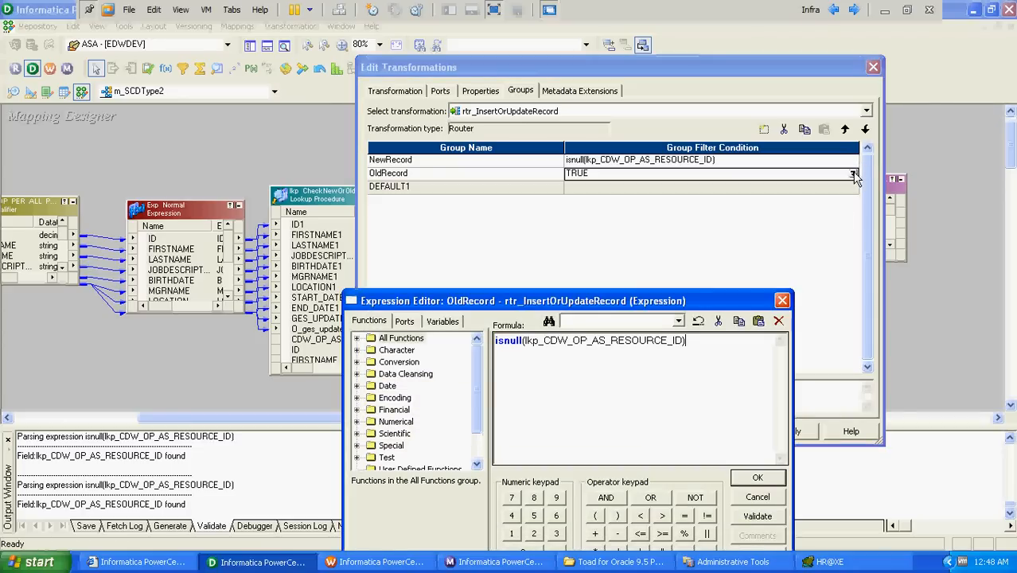
type("not")
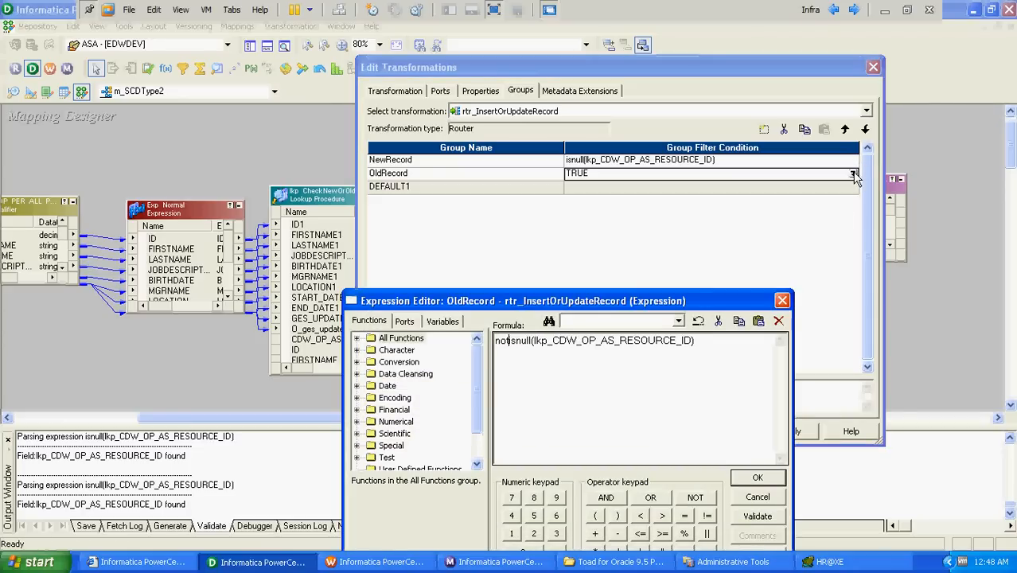
left_click(751, 477)
key("Return")
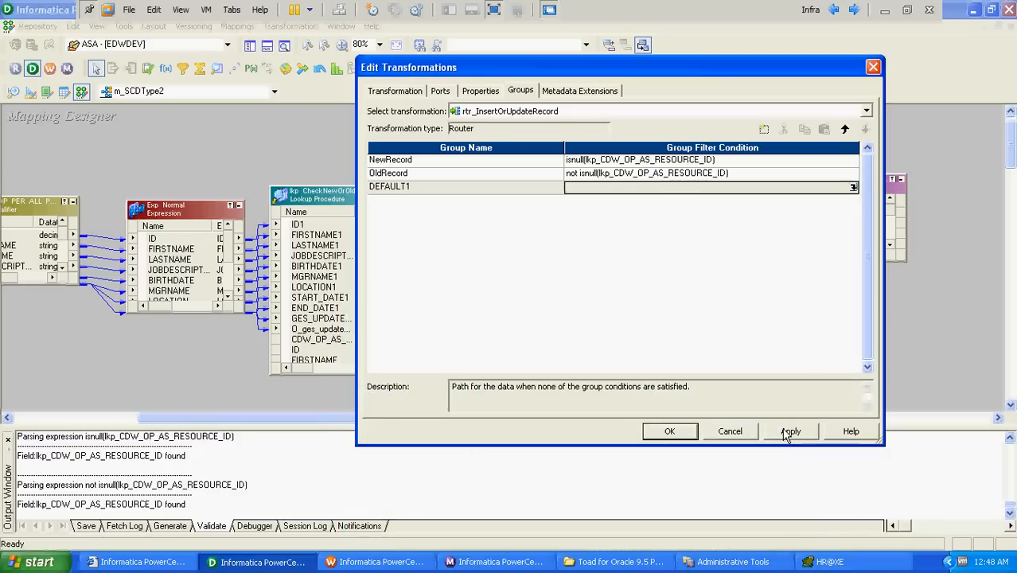
left_click(787, 431)
left_click(670, 431)
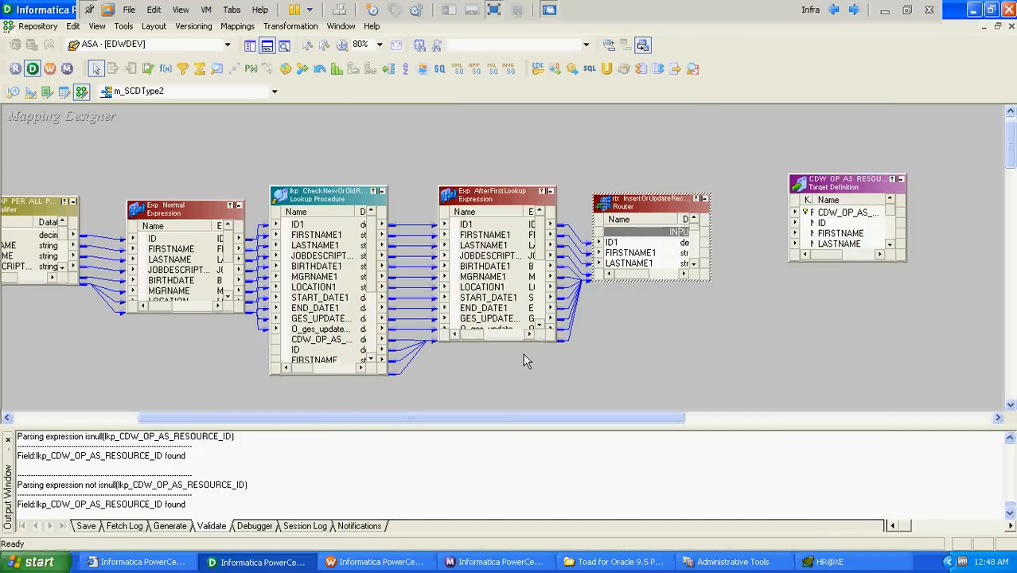
Hide the validation output and enlarge the router so that its NewRecord group ports can be reached.
left_click(267, 44)
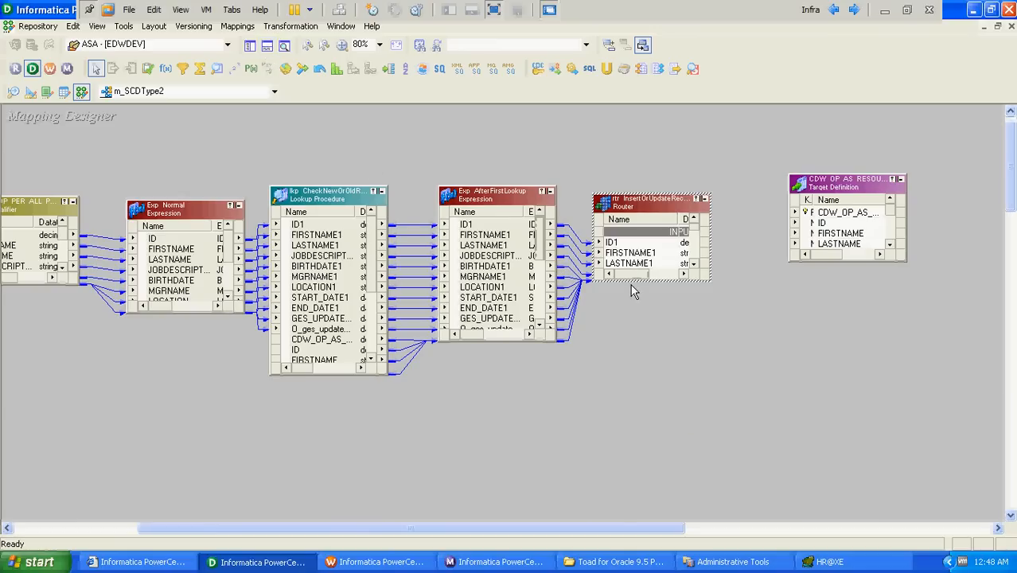
left_click_drag(633, 280, 628, 374)
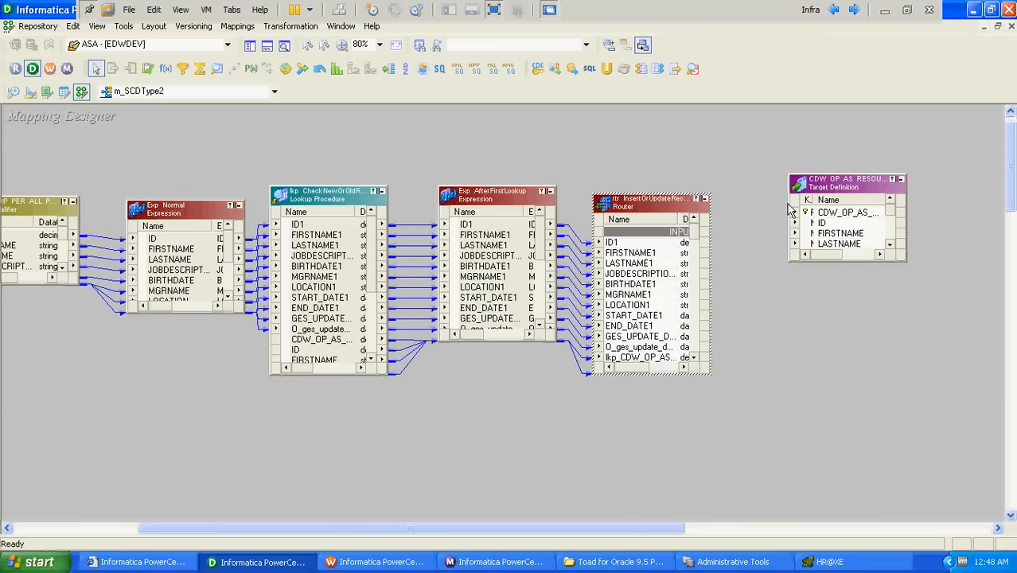
left_click_drag(790, 209, 800, 206)
left_click_drag(693, 231, 697, 270)
left_click(623, 287)
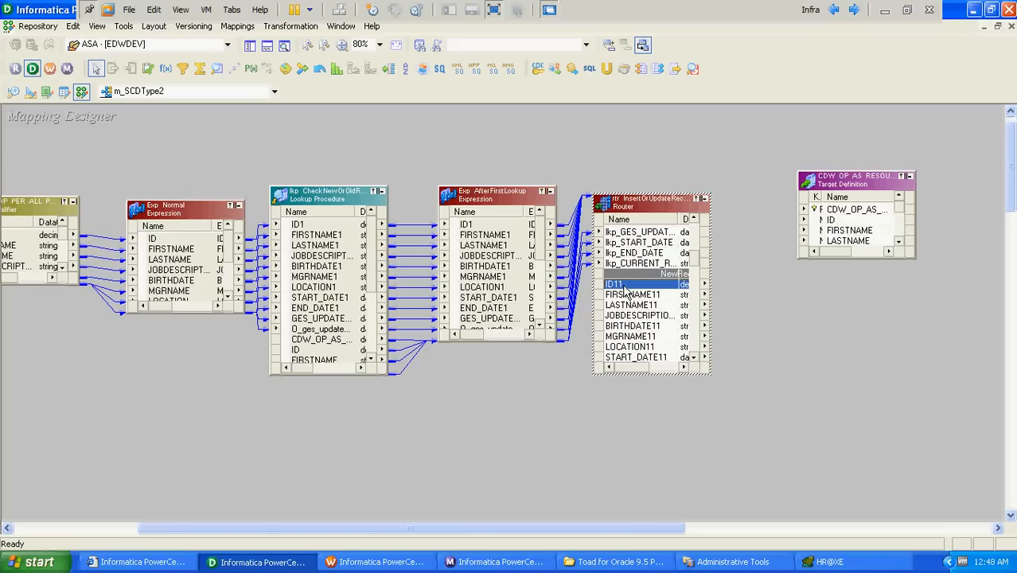
key("shift+Down")
key("shift+Down")
key("shift+Down")
key("shift+Down")
key("shift+Down")
key("shift+Down")
key("shift+Down")
key("shift+Down")
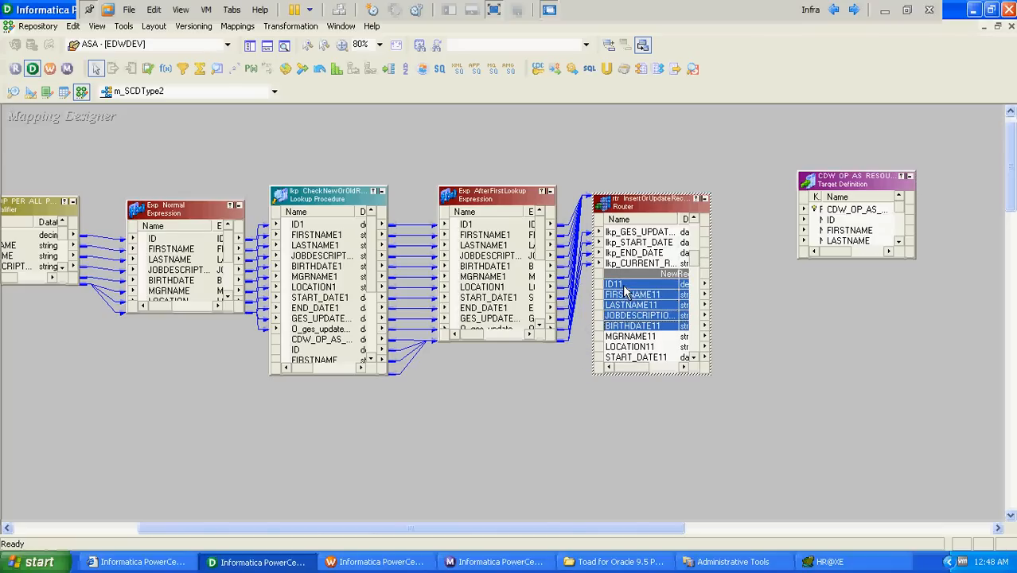
key("shift+Down")
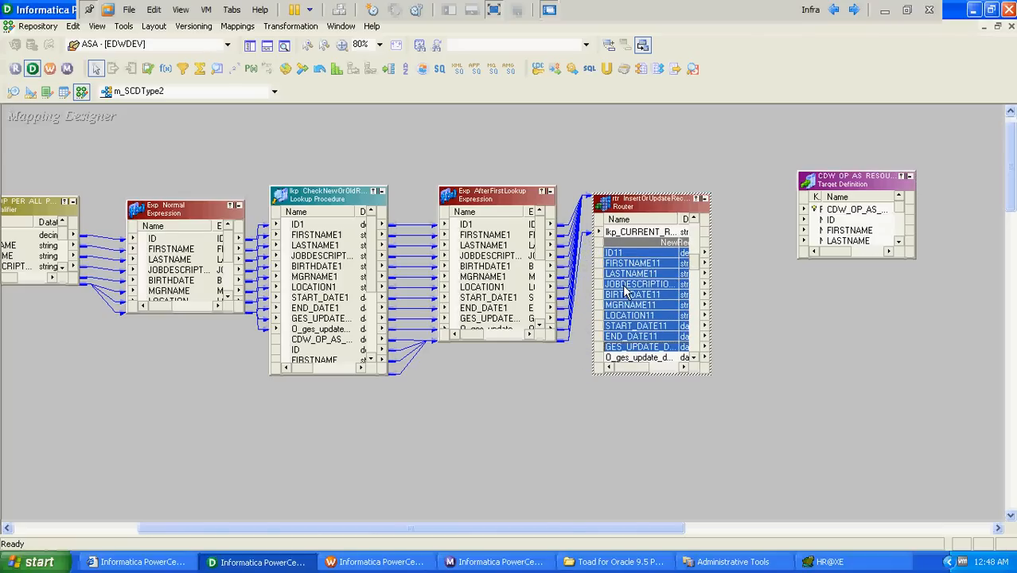
key("shift+Down")
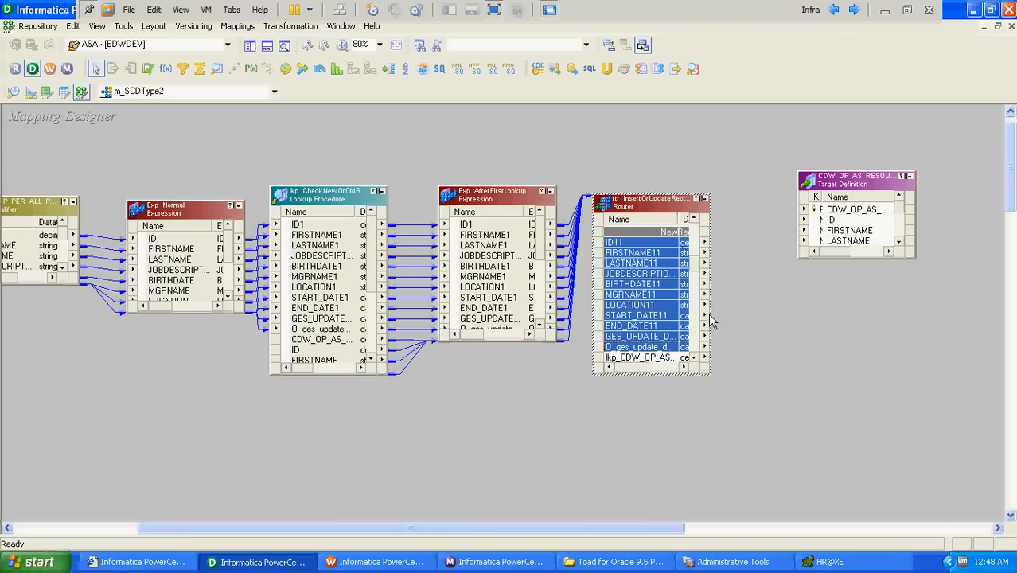
Create an Expression transformation named Exp_InsertNewRecord and place it between the router and the target definition.
left_click(290, 26)
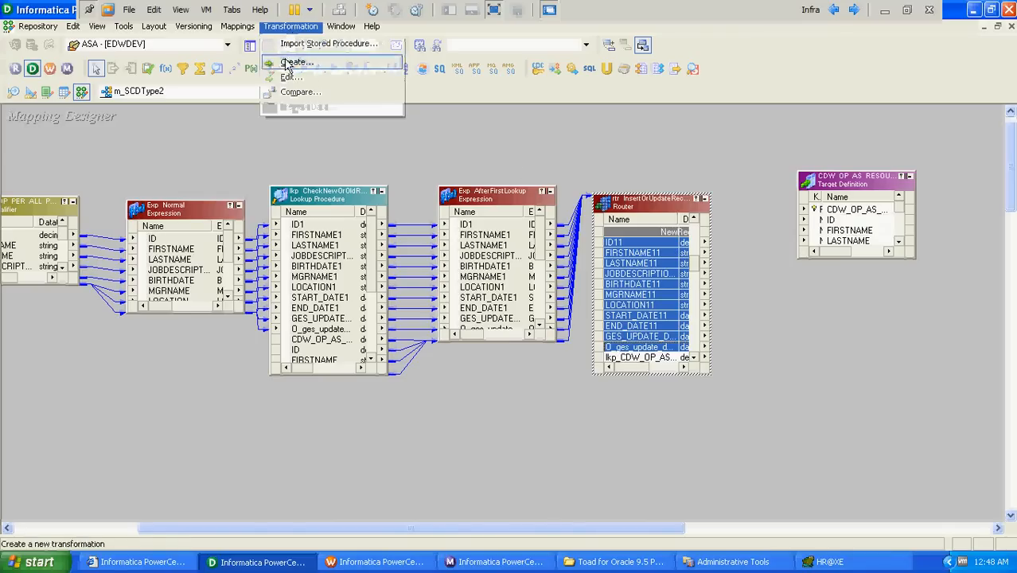
left_click(292, 64)
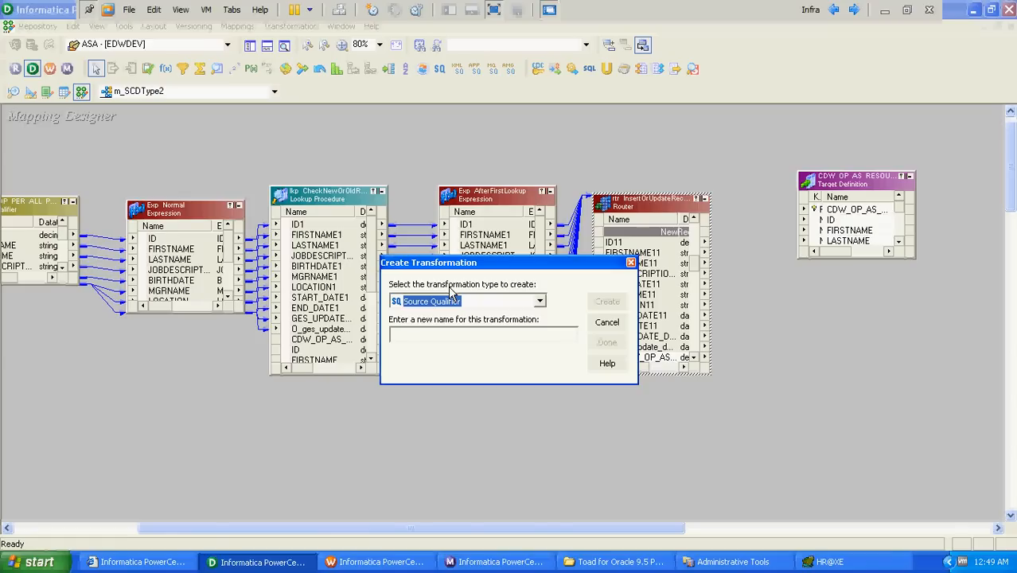
key("e")
key("Tab")
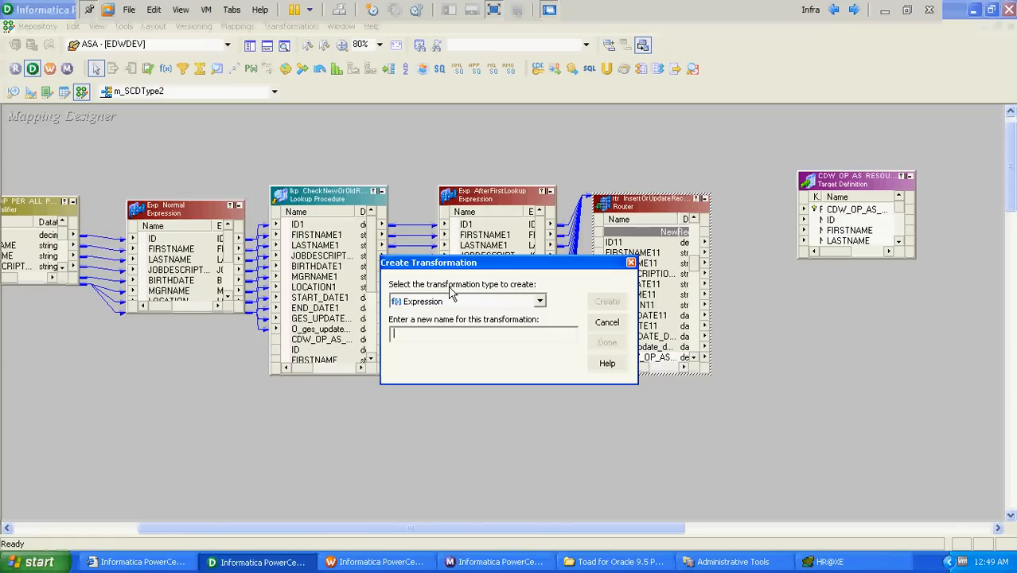
type("Exp_InsertNewRecord")
key("Return")
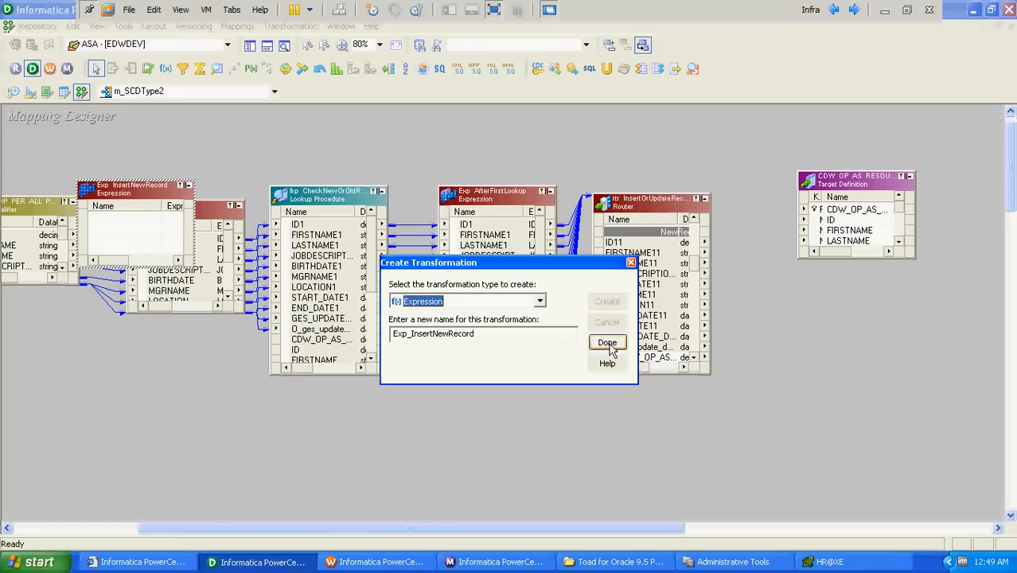
left_click(608, 344)
left_click_drag(147, 203, 794, 305)
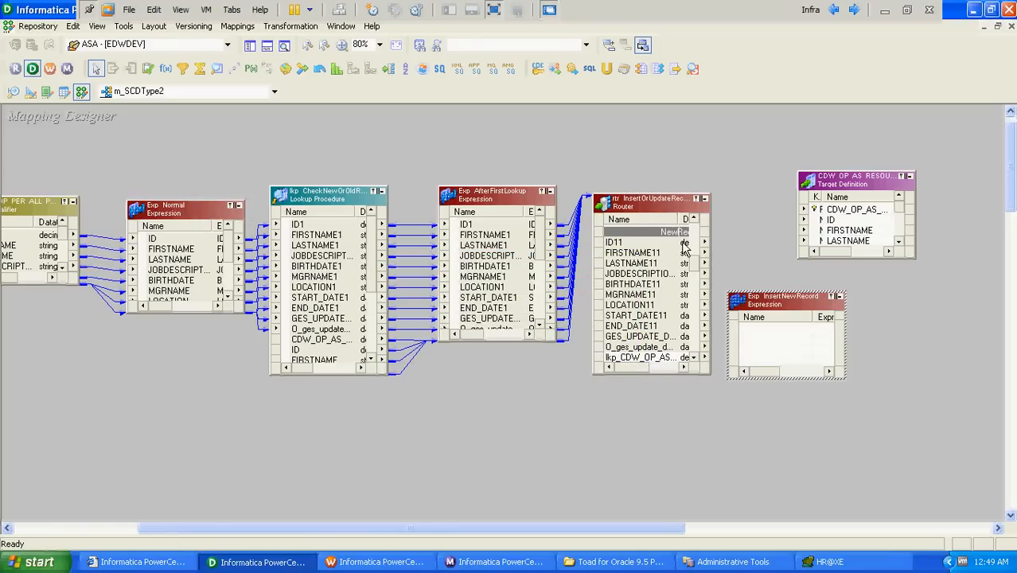
Copy the router's NewRecord ports from ID11 through the O_ges_update port into Exp_InsertNewRecord.
left_click(681, 243)
left_click(660, 347, "shift")
left_click_drag(661, 347, 778, 282)
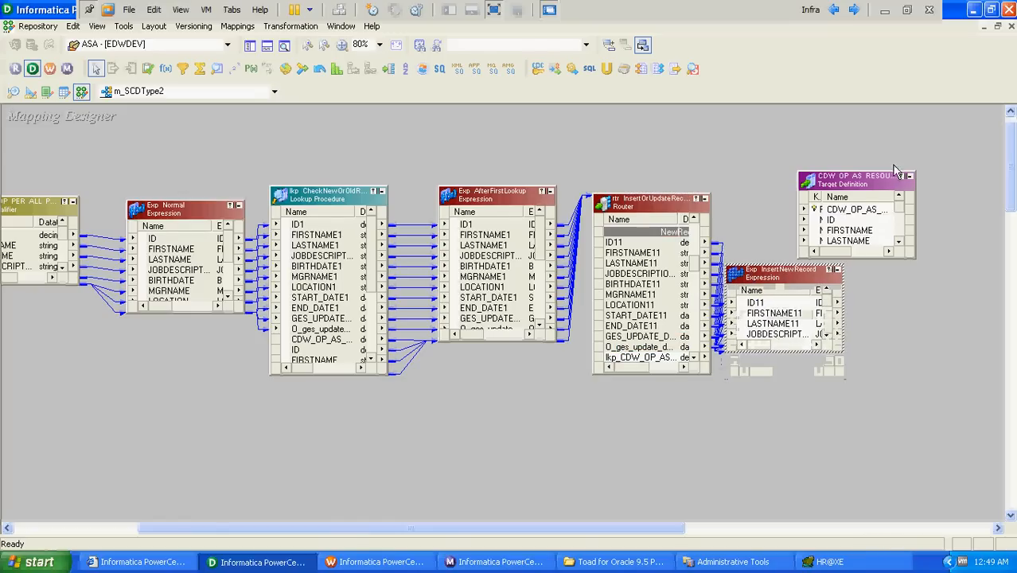
Align Exp_InsertNewRecord and the target definition in a row after the router and enlarge both to list all ports.
left_click_drag(886, 183, 960, 179)
left_click_drag(785, 274, 790, 183)
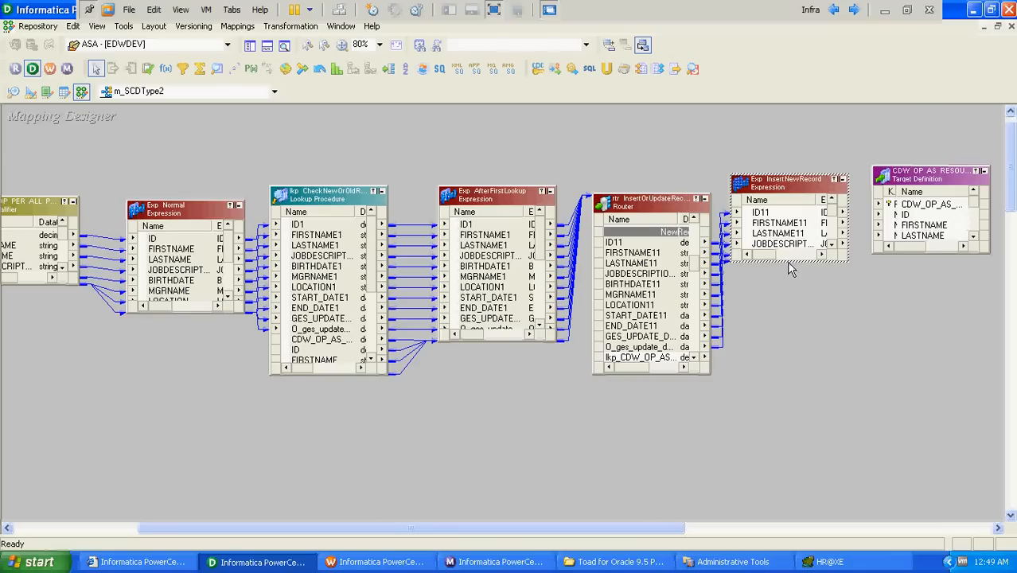
left_click_drag(790, 261, 797, 356)
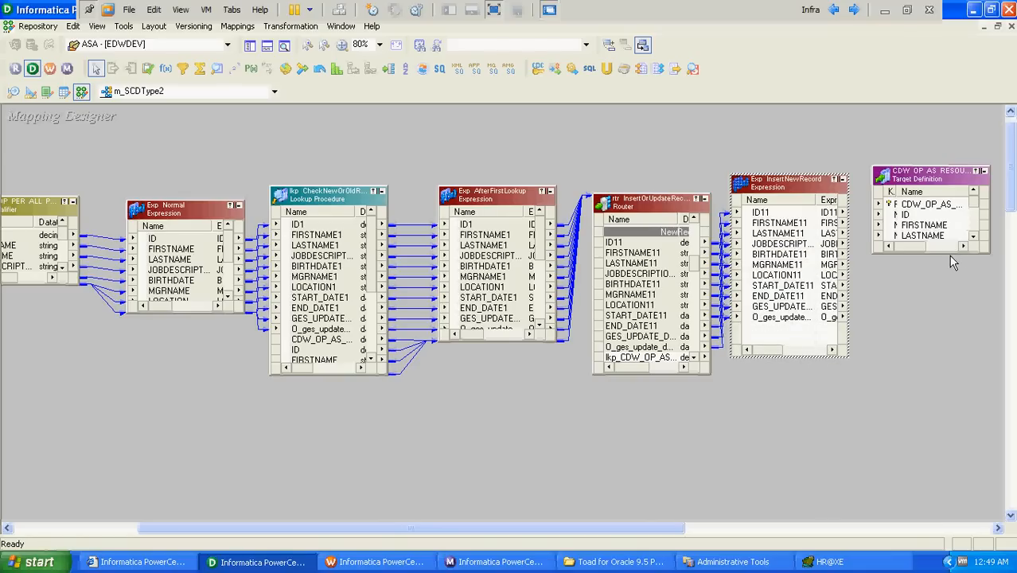
left_click_drag(951, 255, 940, 358)
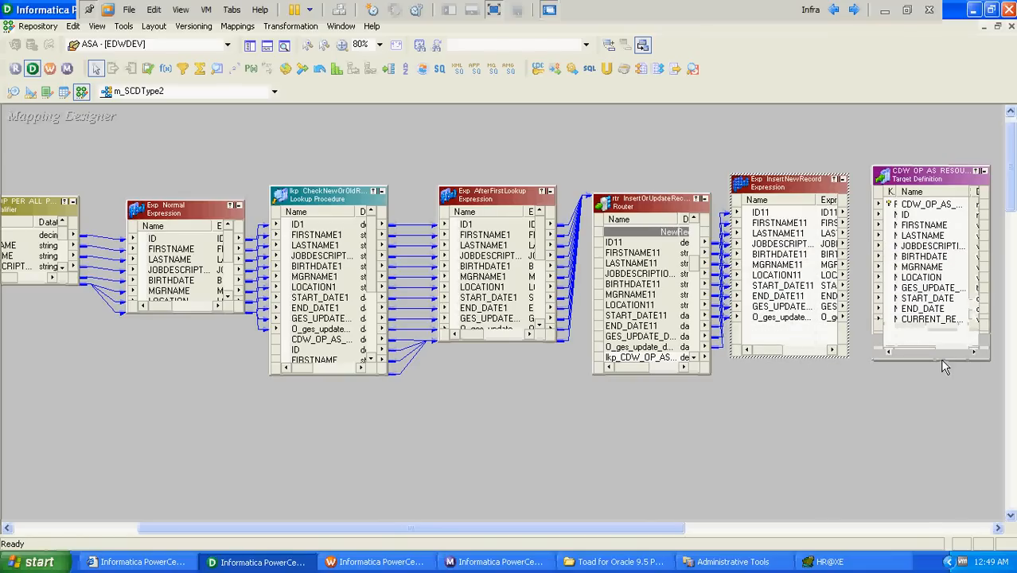
Link ID11 through LOCATION11 of Exp_InsertNewRecord to the target's ID through LOCATION, and the O_ges_update port to the GES_UPDATE port.
left_click(774, 215)
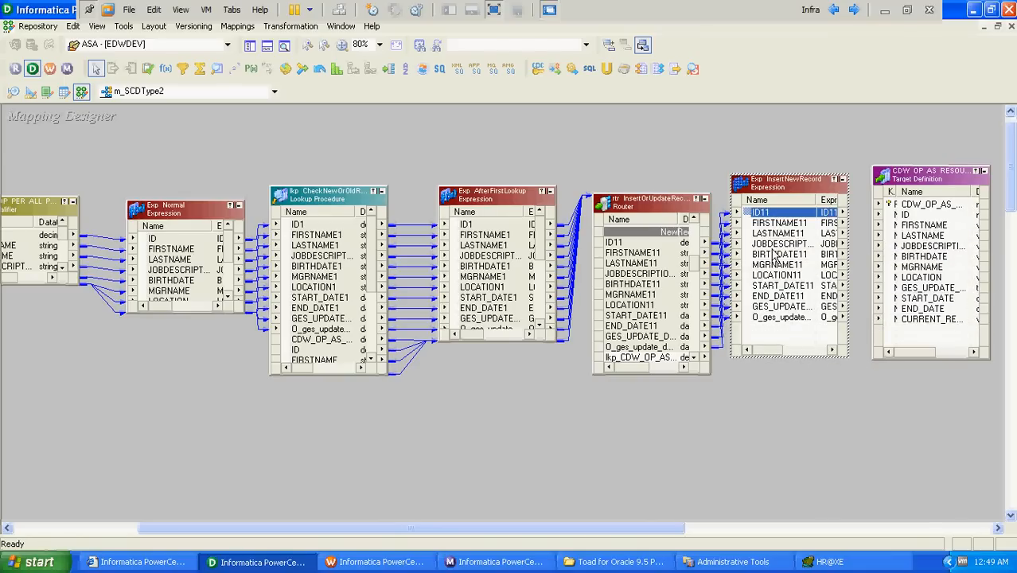
left_click(771, 276, "shift")
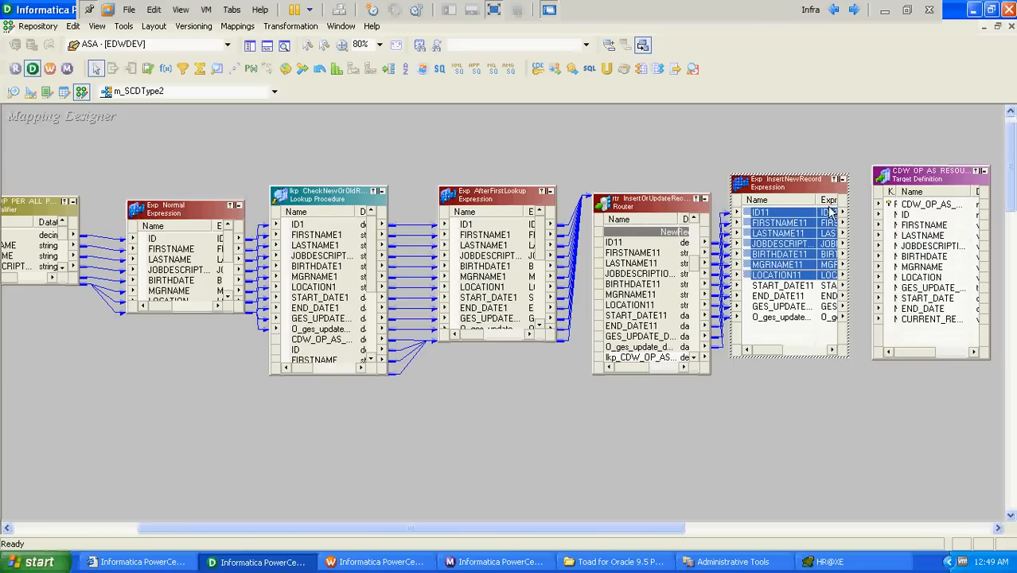
left_click_drag(835, 217, 907, 217)
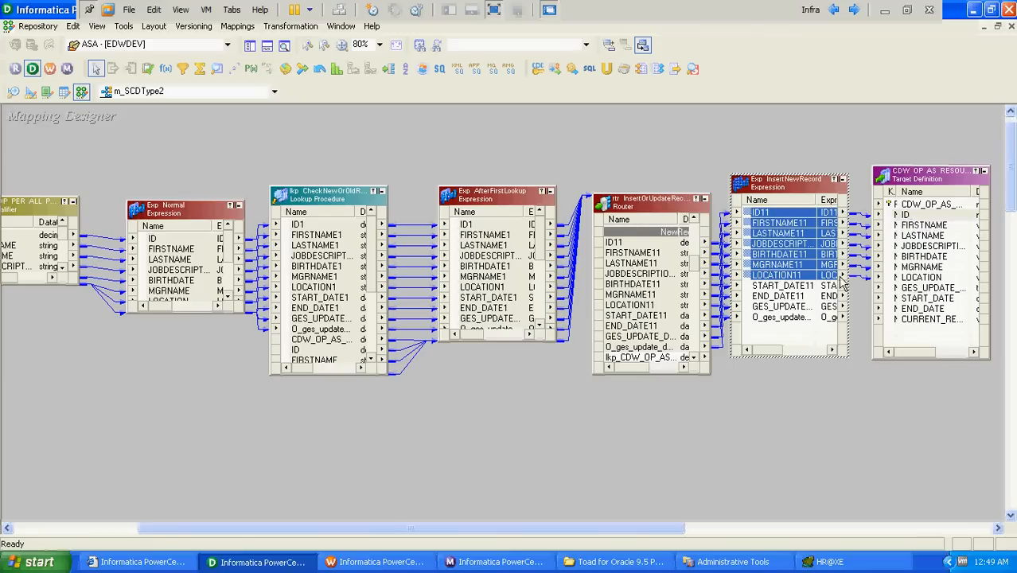
left_click(784, 316)
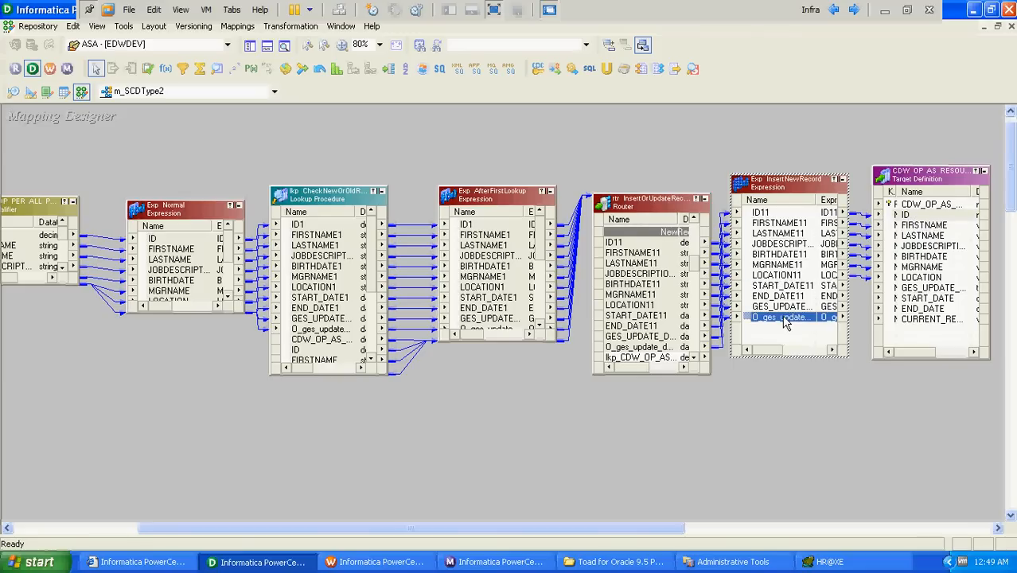
left_click_drag(833, 321, 925, 288)
Try linking END_DATE11 of Exp_InsertNewRecord to the target's START_DATE, and remove that link.
left_click(809, 298)
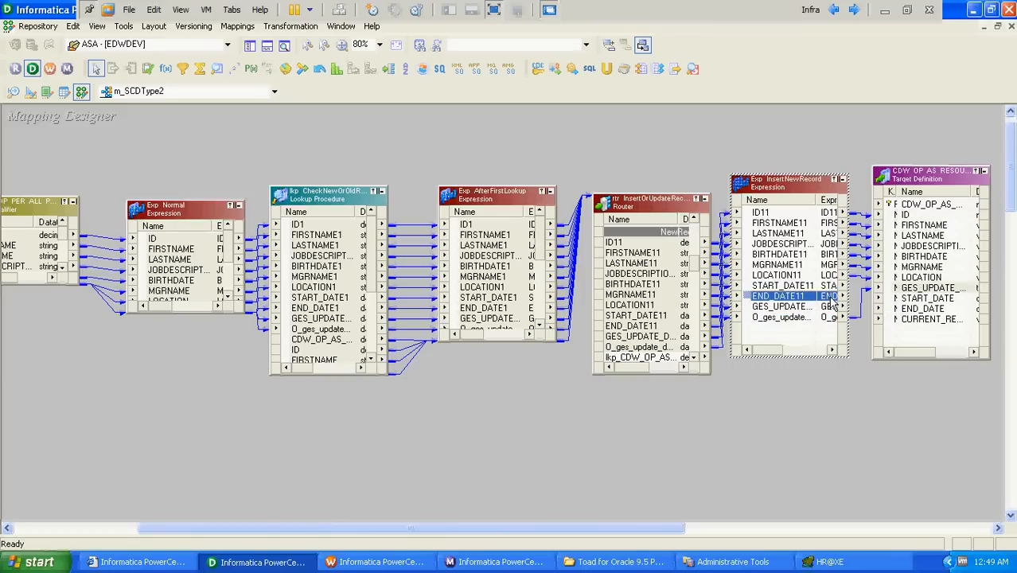
left_click_drag(830, 304, 914, 308)
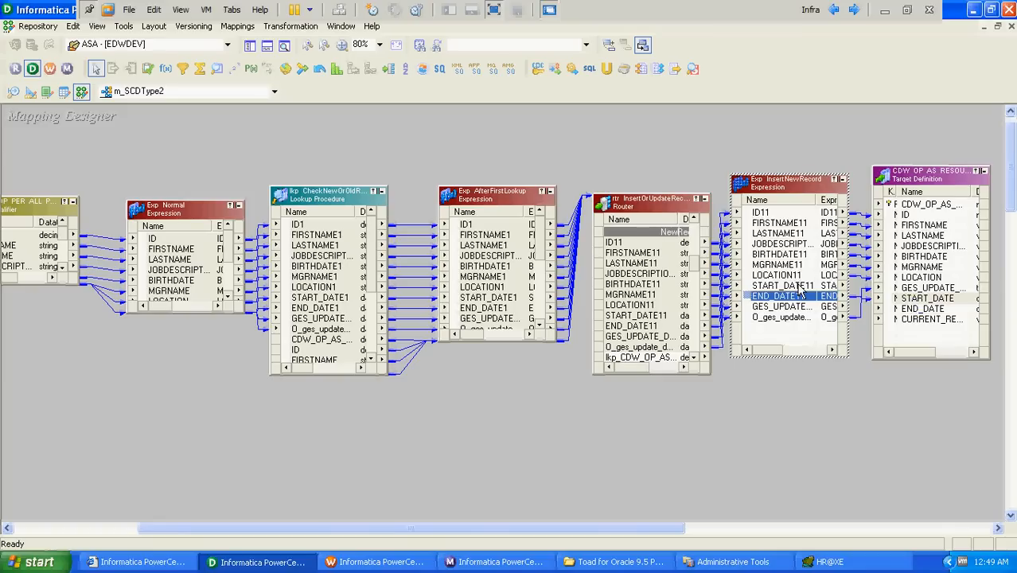
left_click(795, 285)
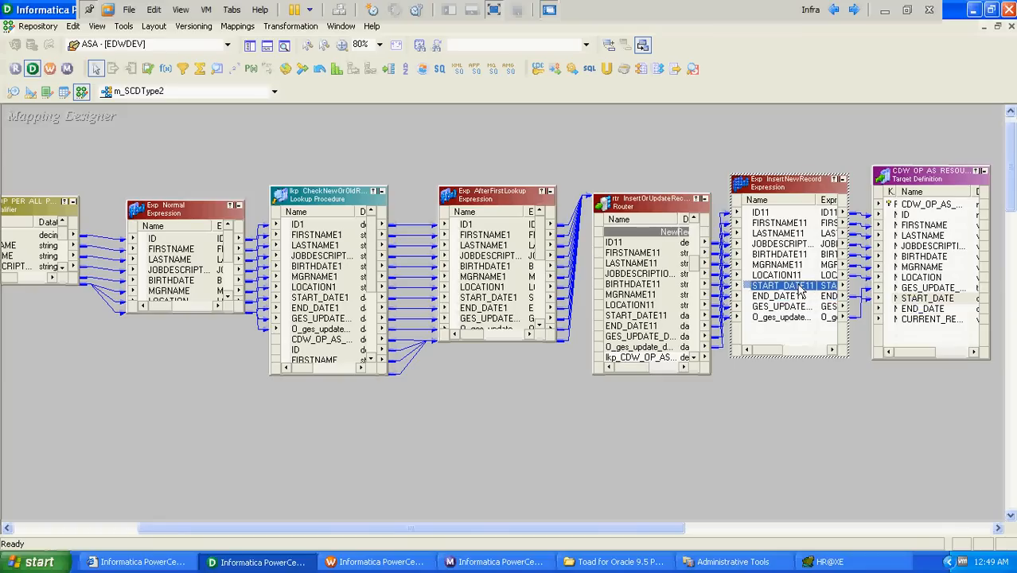
left_click(858, 303)
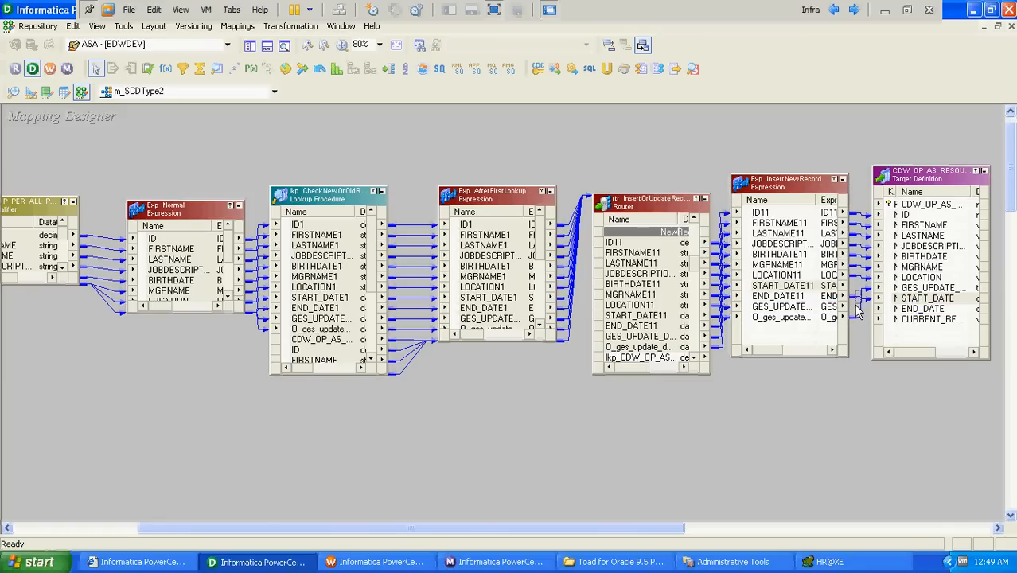
left_click(856, 306)
Link START_DATE11 to the target's START_DATE and connect the O_ges_update port to the target's GES_UPDATE port again.
mouse_move(828, 286)
left_mouse_down()
mouse_move(883, 306)
mouse_move(905, 299)
left_mouse_up()
left_click(802, 318)
left_click_drag(823, 324, 910, 291)
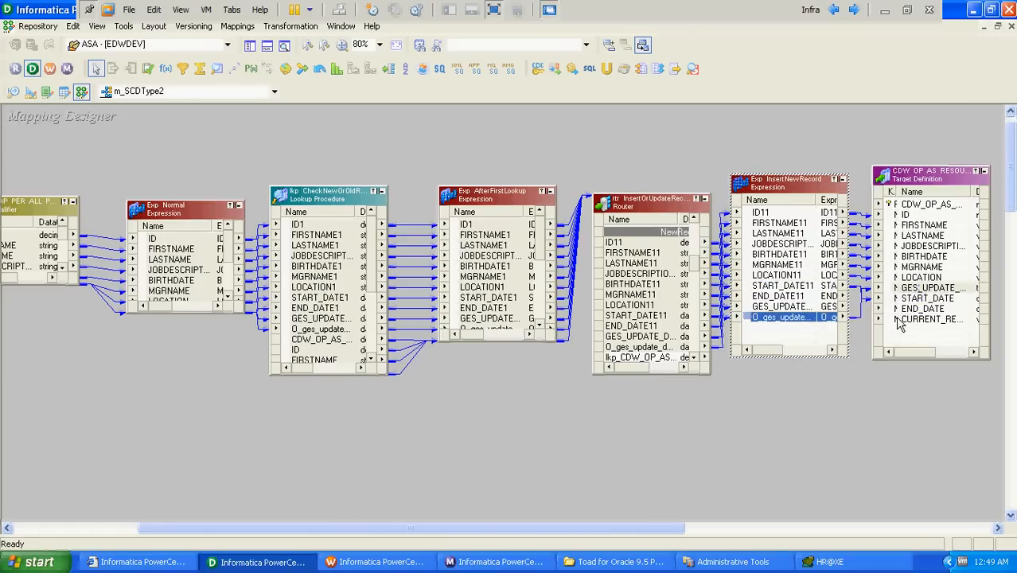
Review the target's resource key, END_DATE and current-record ports for missing input links.
left_click(906, 321)
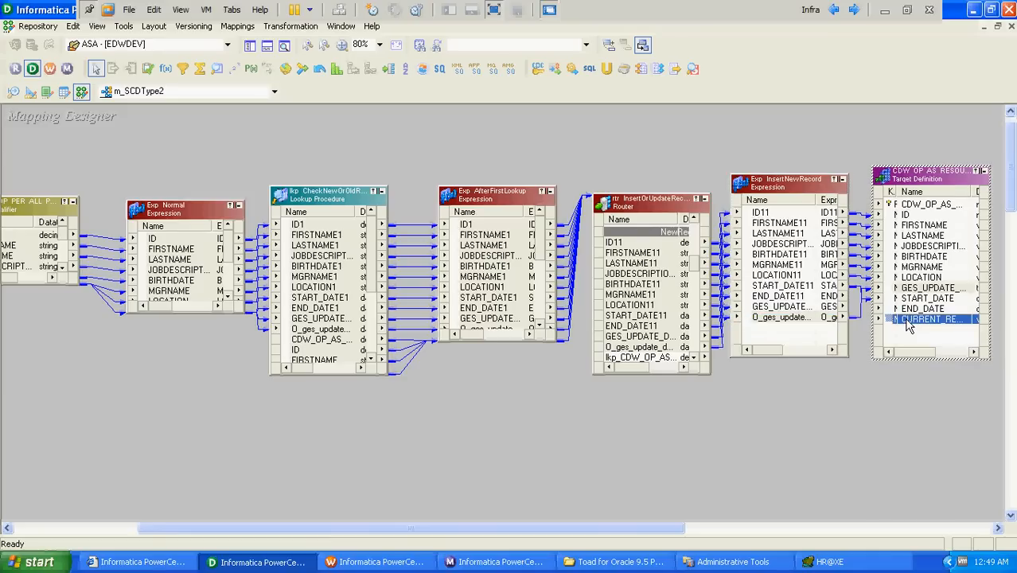
left_click(916, 206)
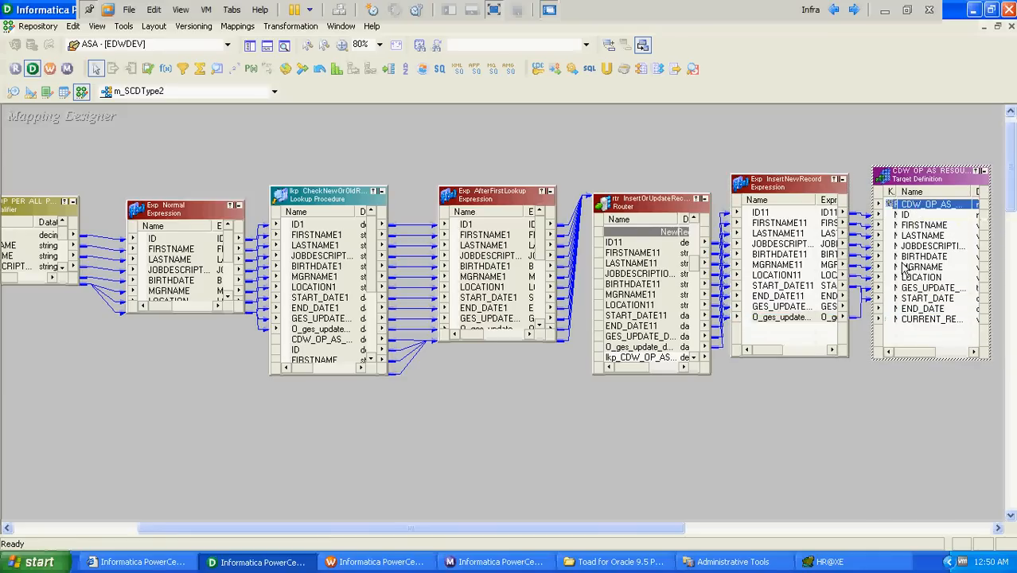
left_click(904, 319)
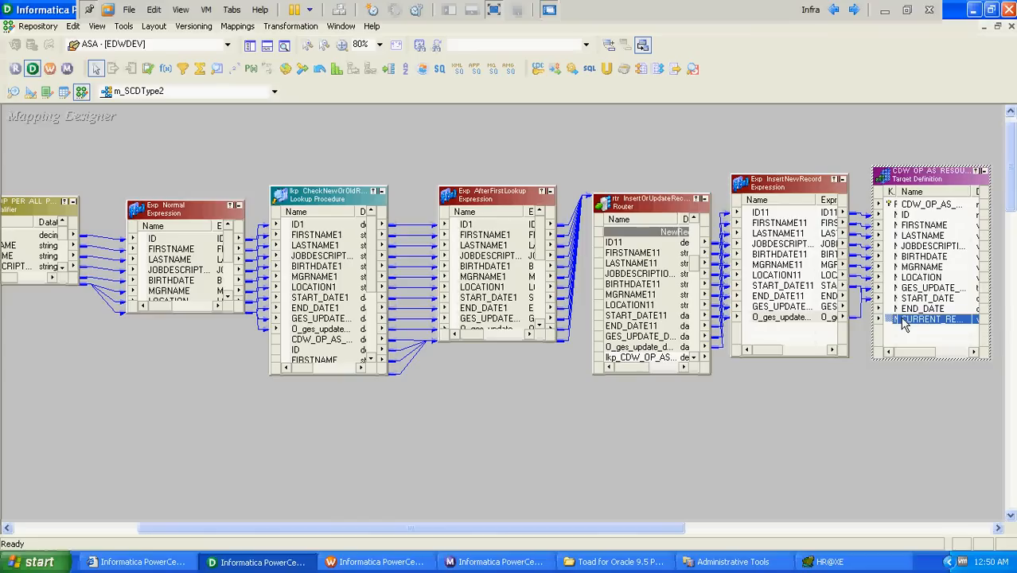
left_click(926, 310)
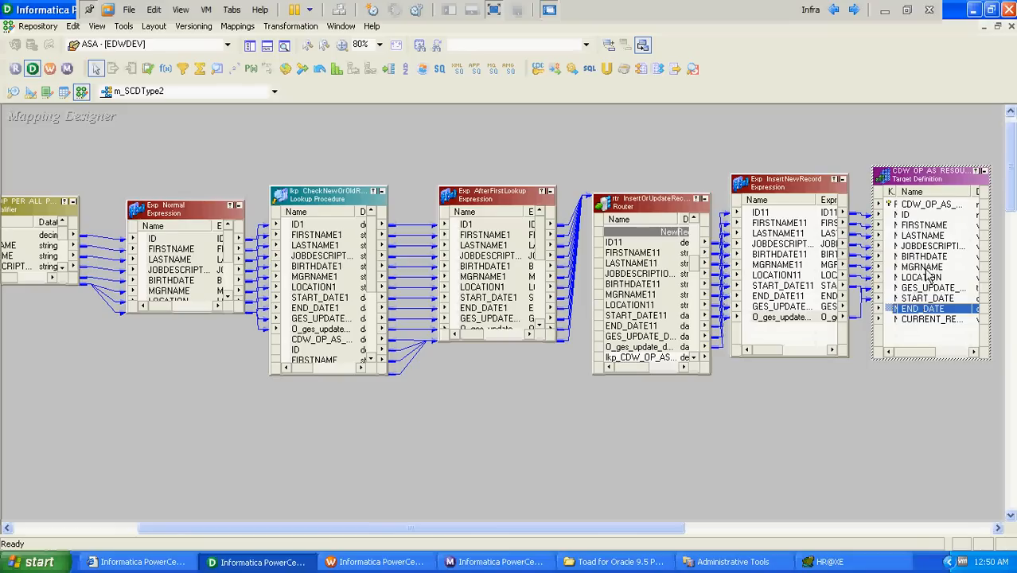
left_click(940, 205)
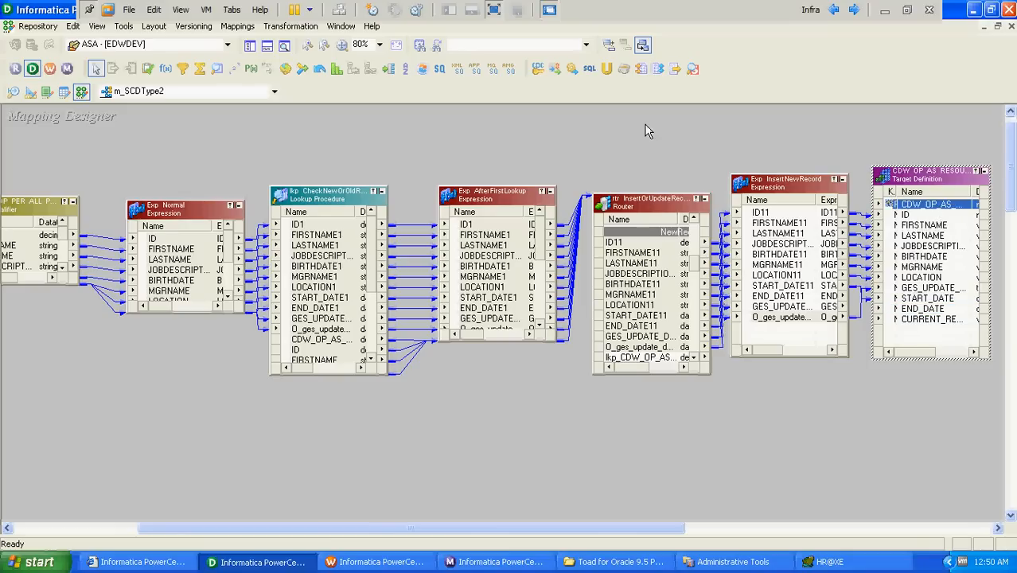
Add the reusable sequence generator seq_ResourceId from the repository's transformations to the mapping.
left_click(248, 47)
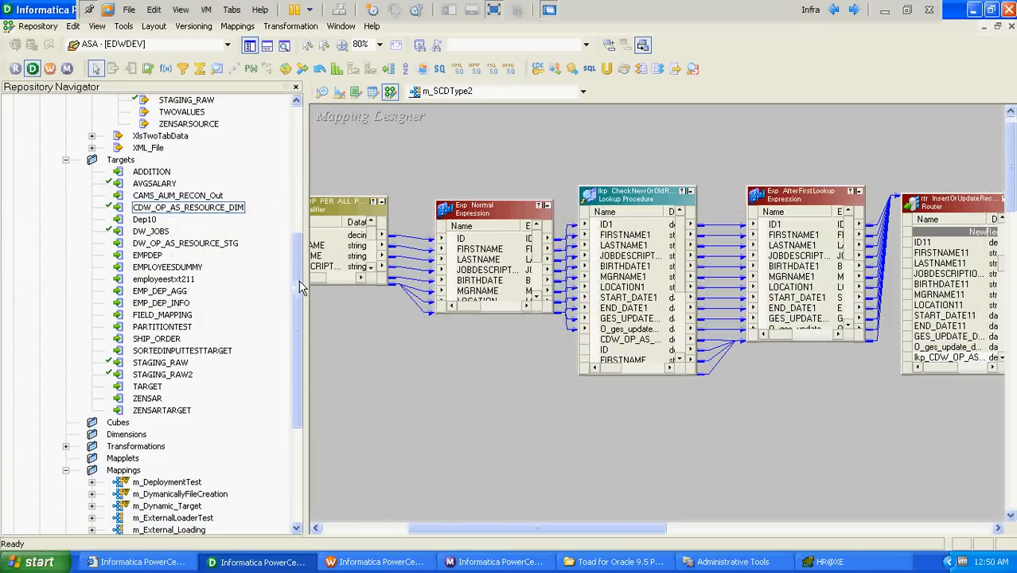
left_click_drag(296, 286, 296, 184)
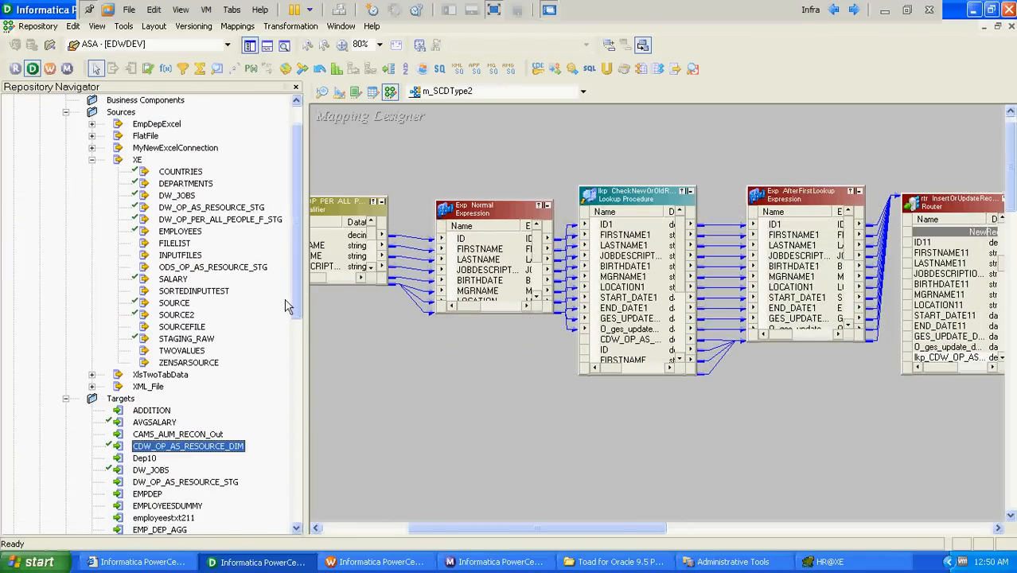
mouse_move(297, 271)
left_mouse_down()
mouse_move(302, 302)
mouse_move(300, 274)
left_mouse_up()
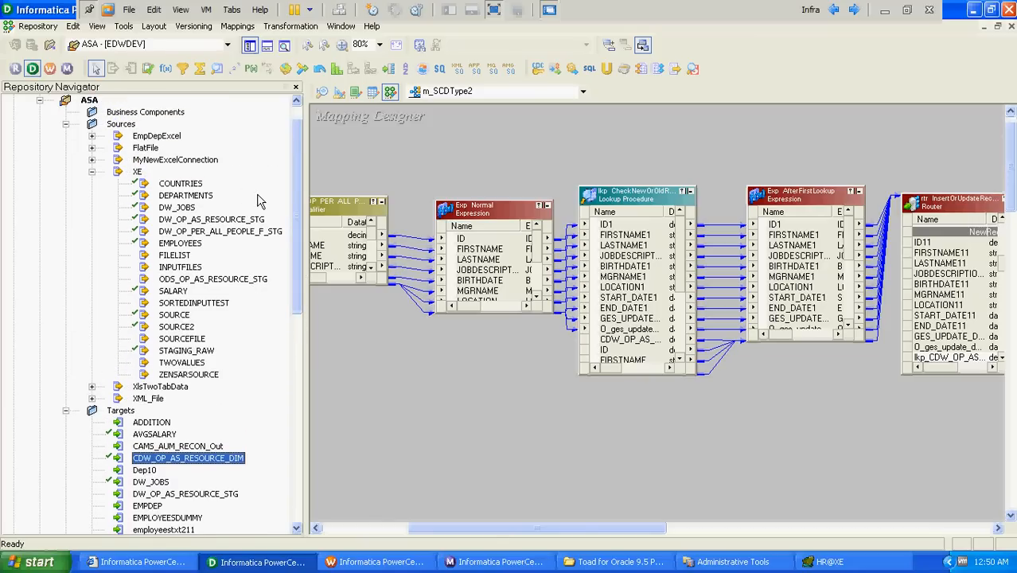
left_click_drag(298, 181, 295, 316)
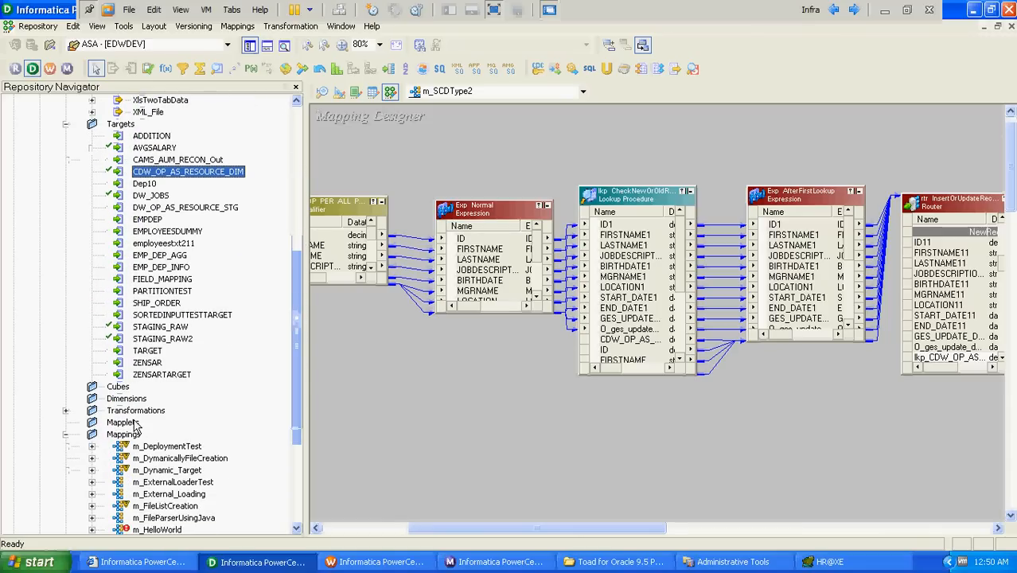
left_click(65, 410)
left_click_drag(152, 436, 380, 402)
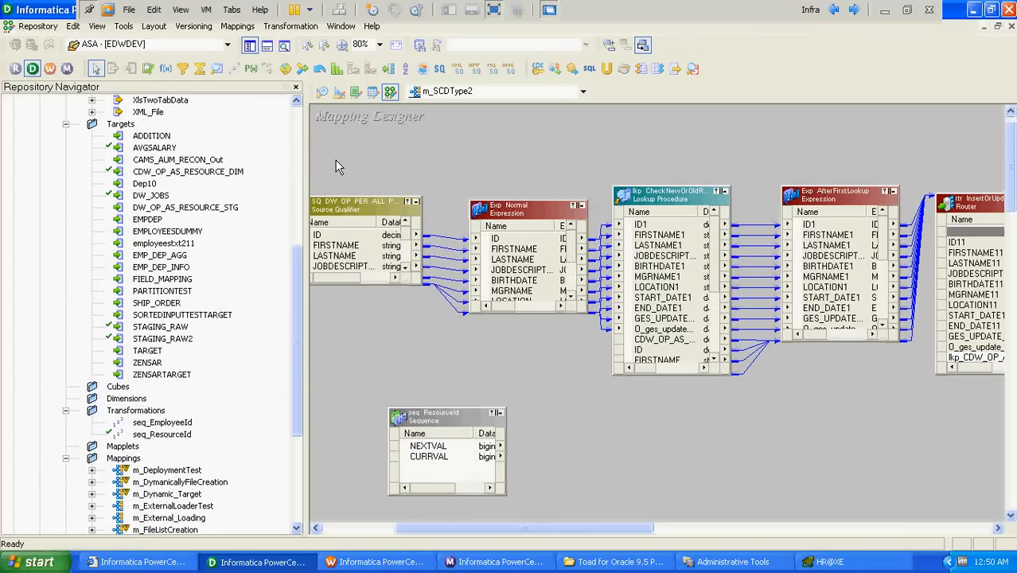
Place seq_ResourceId beside Exp_InsertNewRecord and link its NEXTVAL port into that expression.
left_click(355, 92)
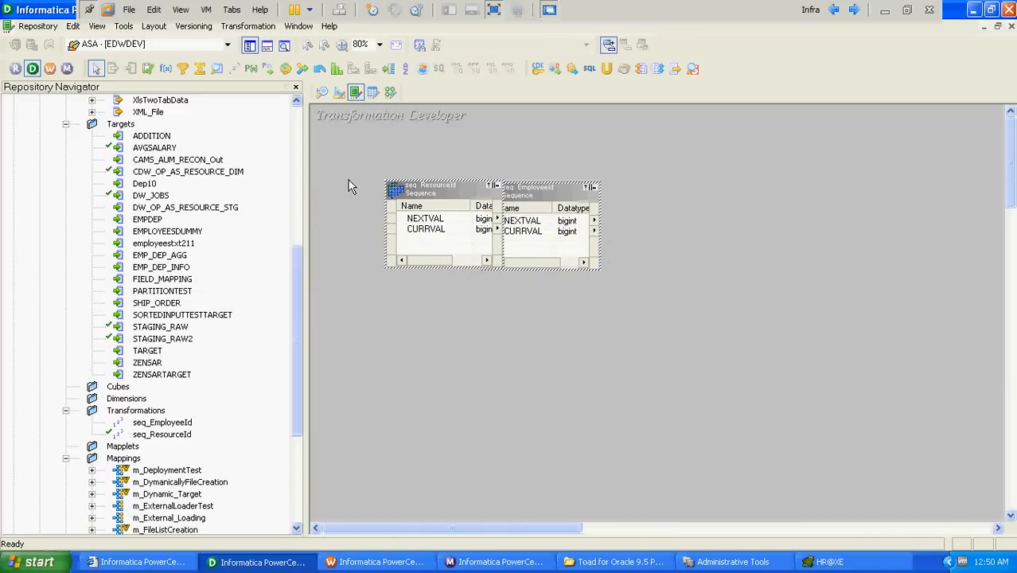
left_click(390, 92)
left_click(250, 45)
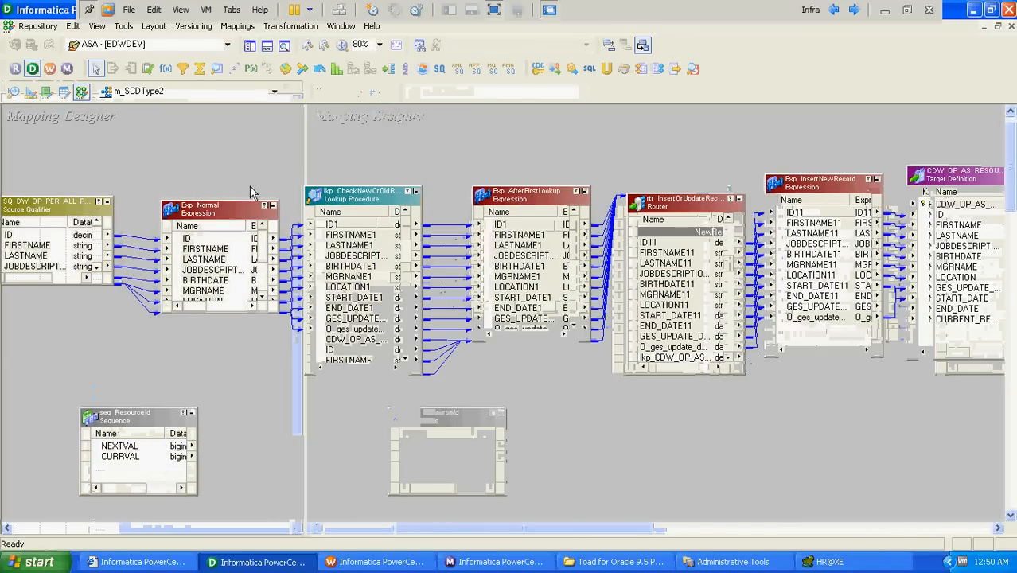
left_click_drag(151, 418, 954, 204)
left_click(733, 169)
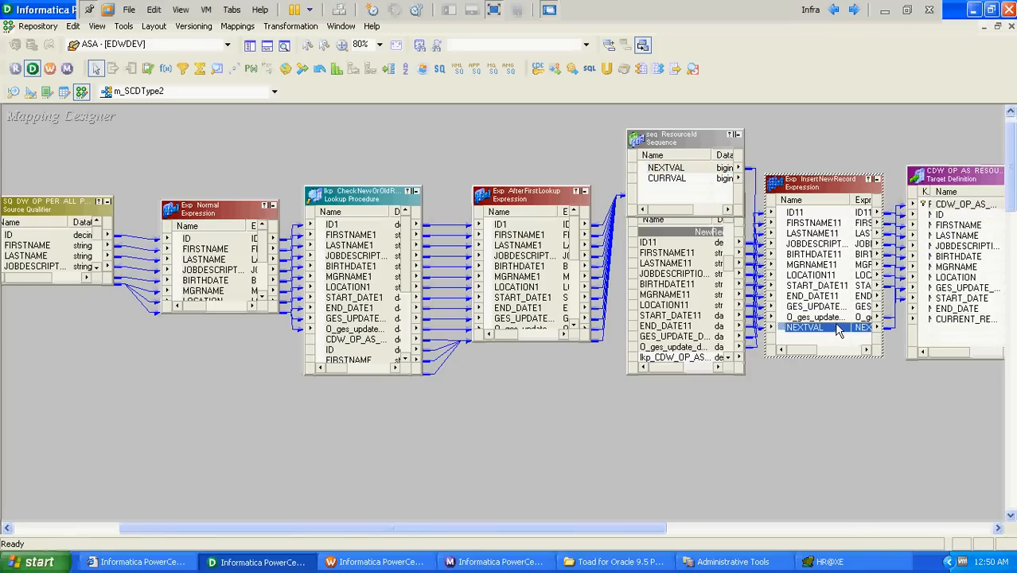
In Exp_InsertNewRecord, rename the NEXTVAL port to Cdw_Op_Resource_Id and add an output-only port named CurrentRecordFlag.
double_click(838, 333)
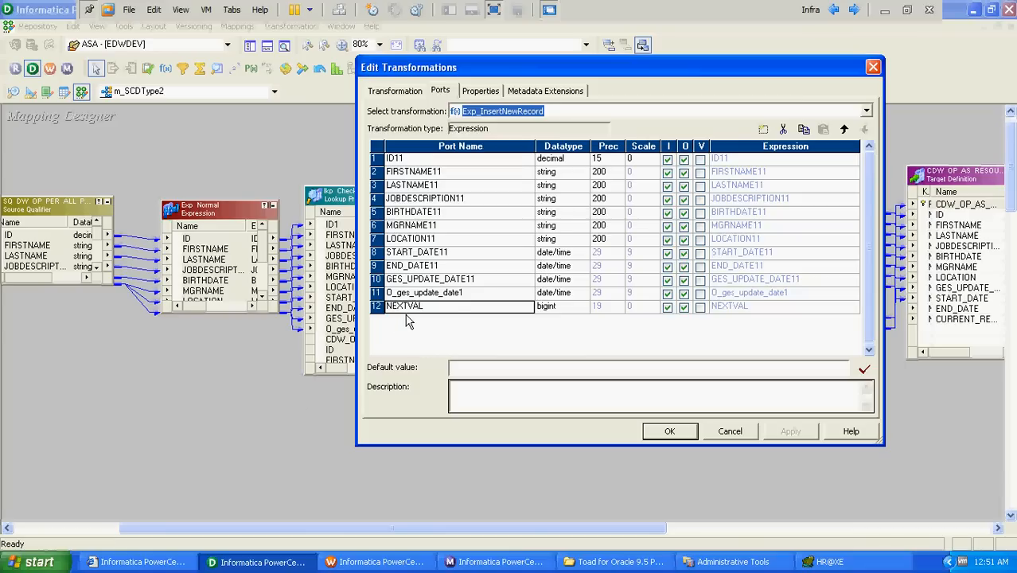
type("Cdw_Op_Resource_Id")
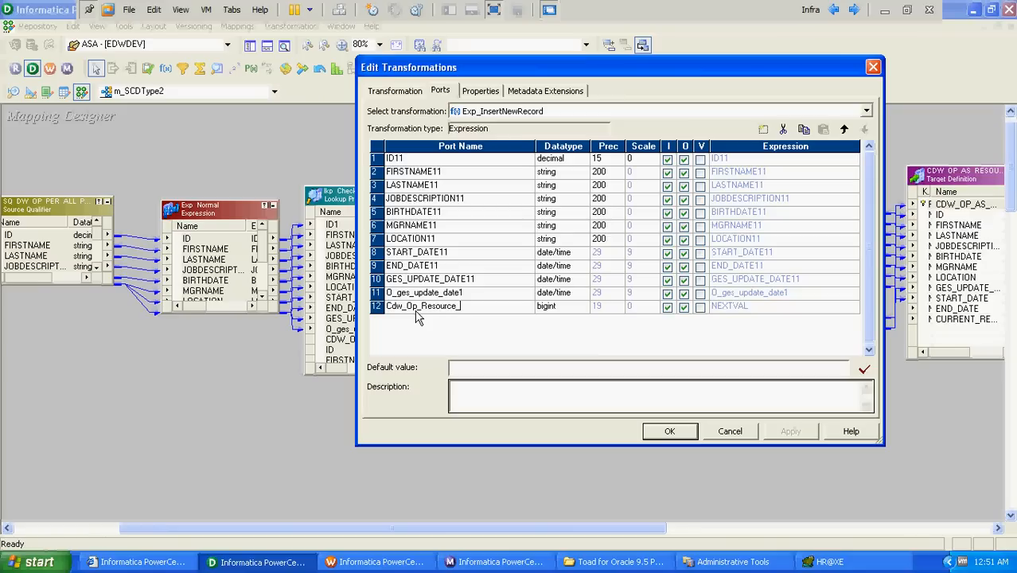
left_click(763, 130)
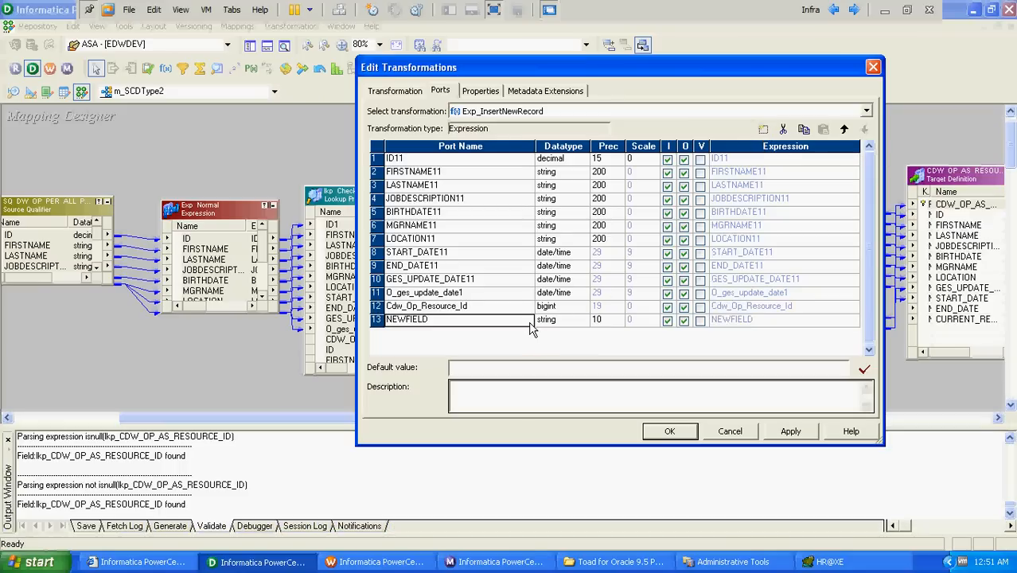
type("CurrentRecordFlag")
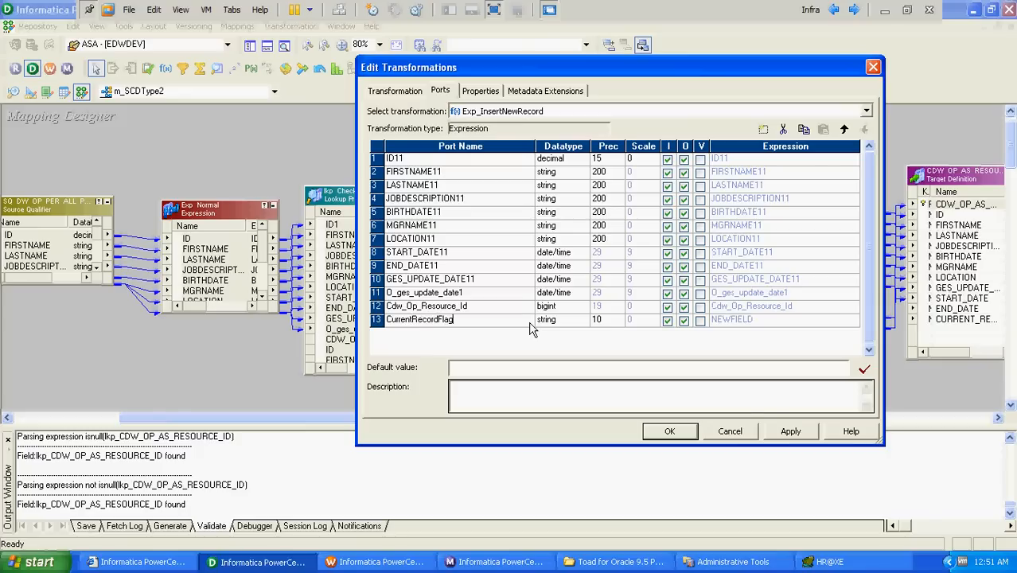
left_click(667, 319)
Set the CurrentRecordFlag port's expression to 'Y' and apply the changes to Exp_InsertNewRecord.
left_click(853, 321)
left_click(853, 320)
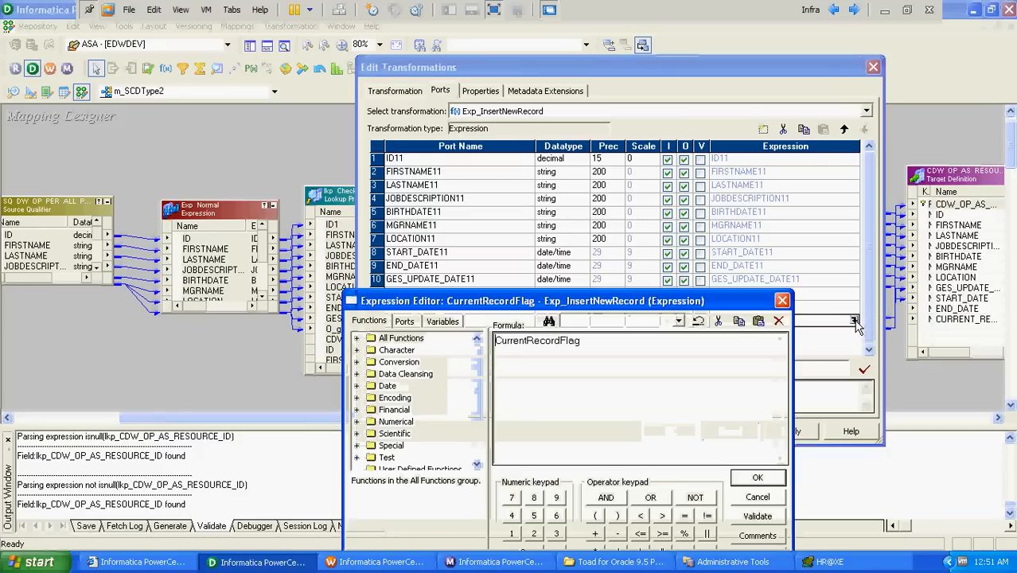
key("ctrl+a")
key("Delete")
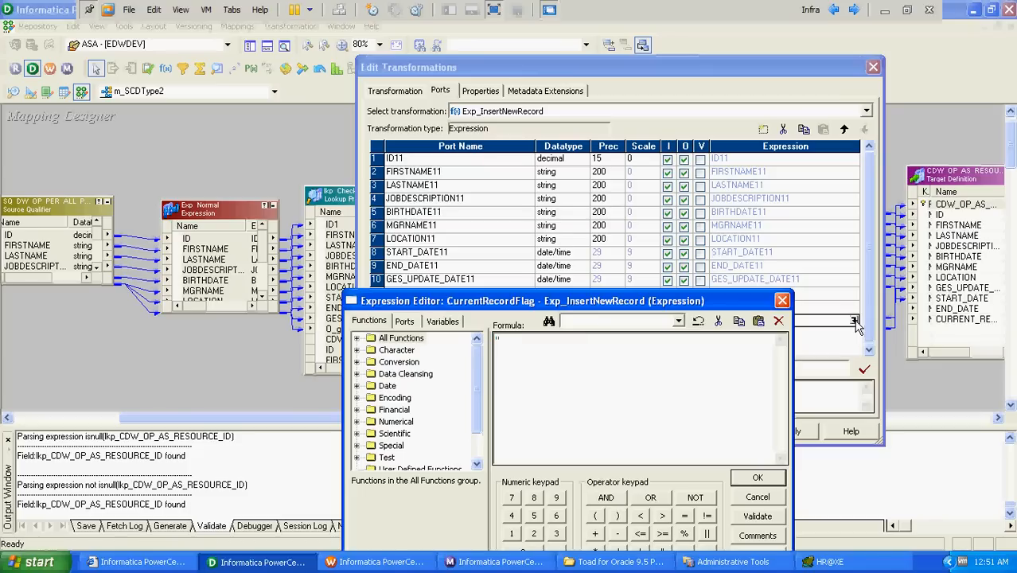
left_click(757, 477)
left_click(790, 430)
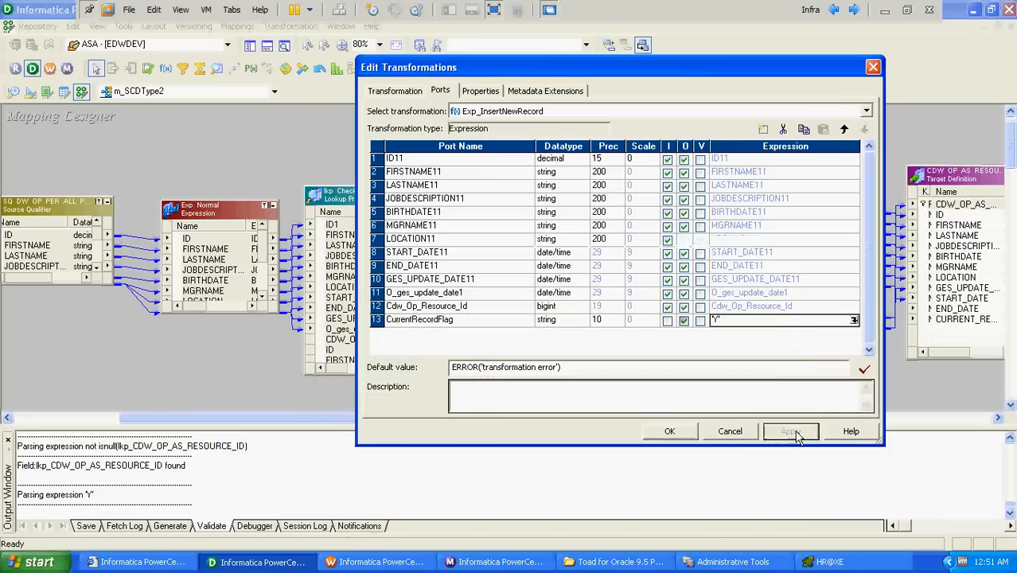
left_click(671, 430)
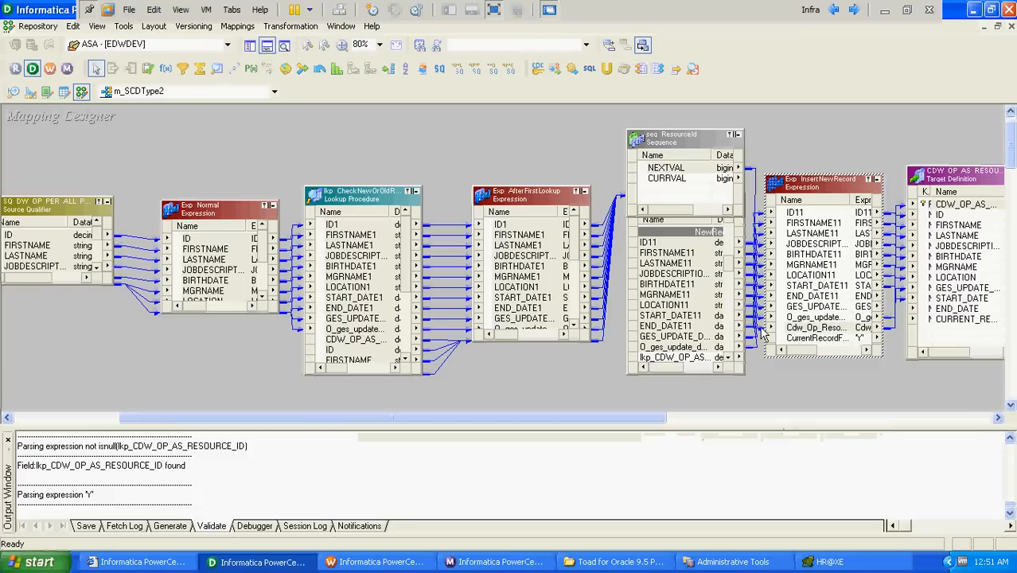
Link the CurrentRecordFlag port of Exp_InsertNewRecord to the target's current-record port.
left_click(805, 338)
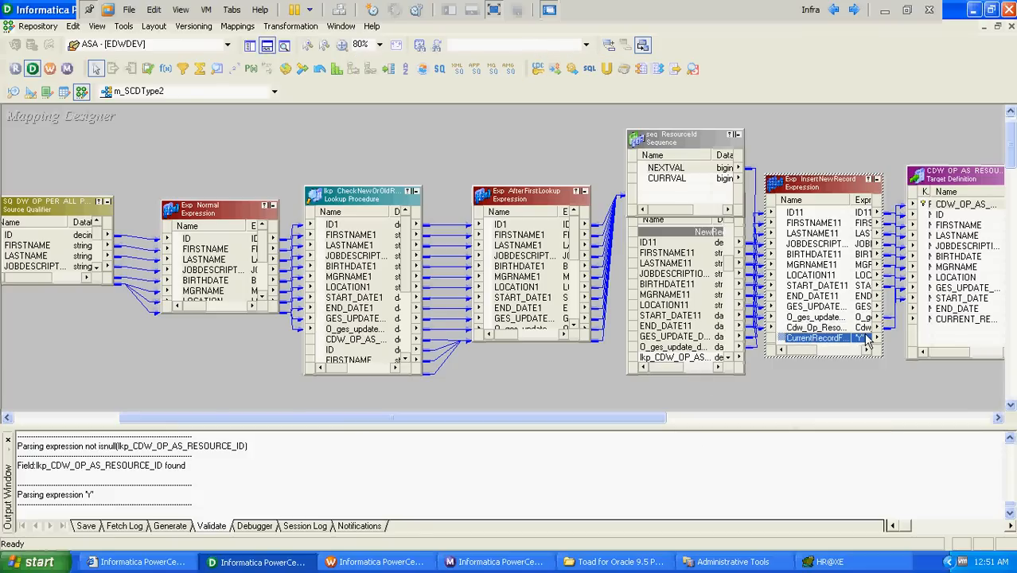
left_click_drag(865, 338, 945, 320)
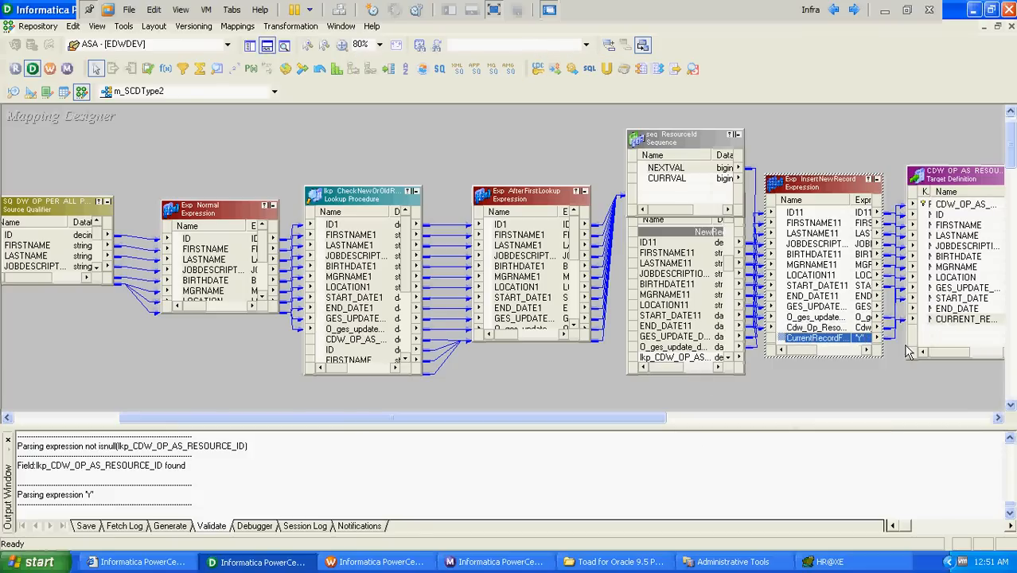
left_click(869, 390)
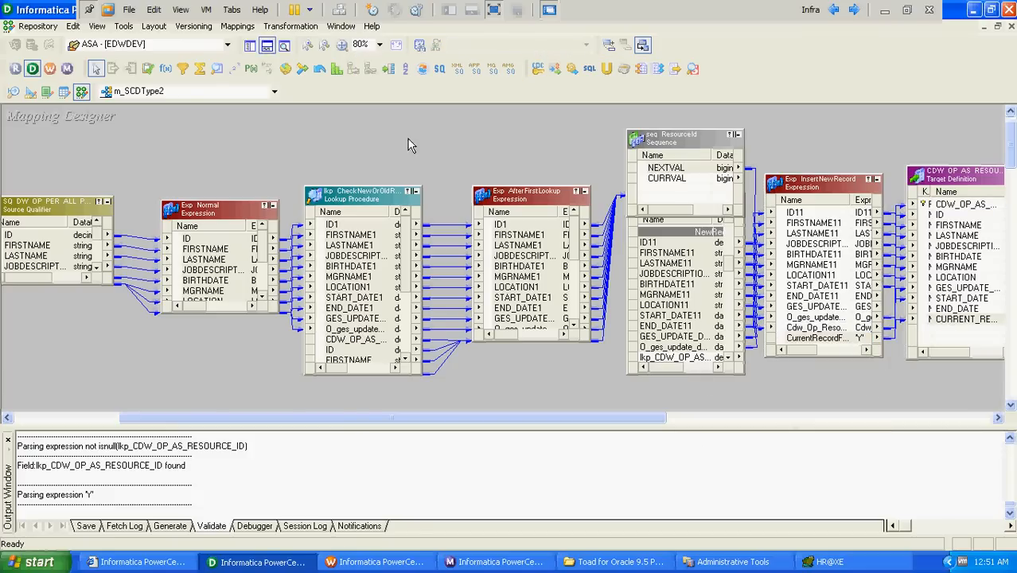
Save the m_SCDType2 mapping to the repository.
left_click(268, 48)
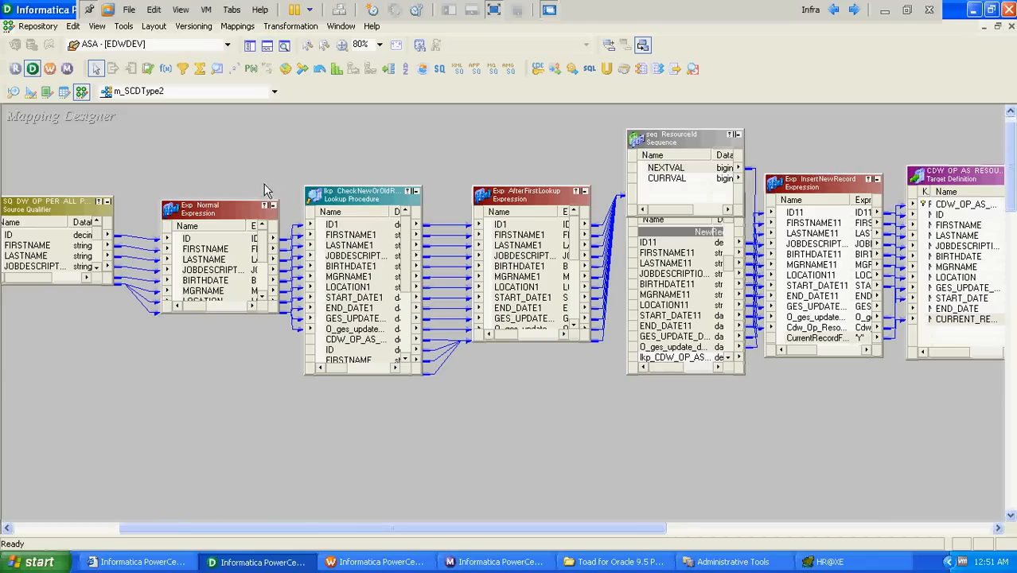
key("ctrl+s")
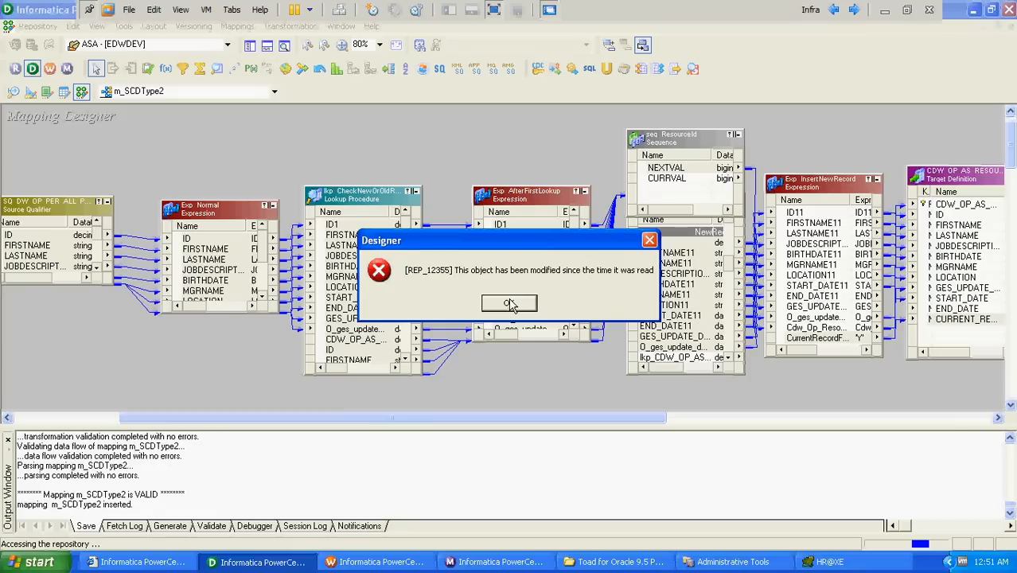
left_click(510, 303)
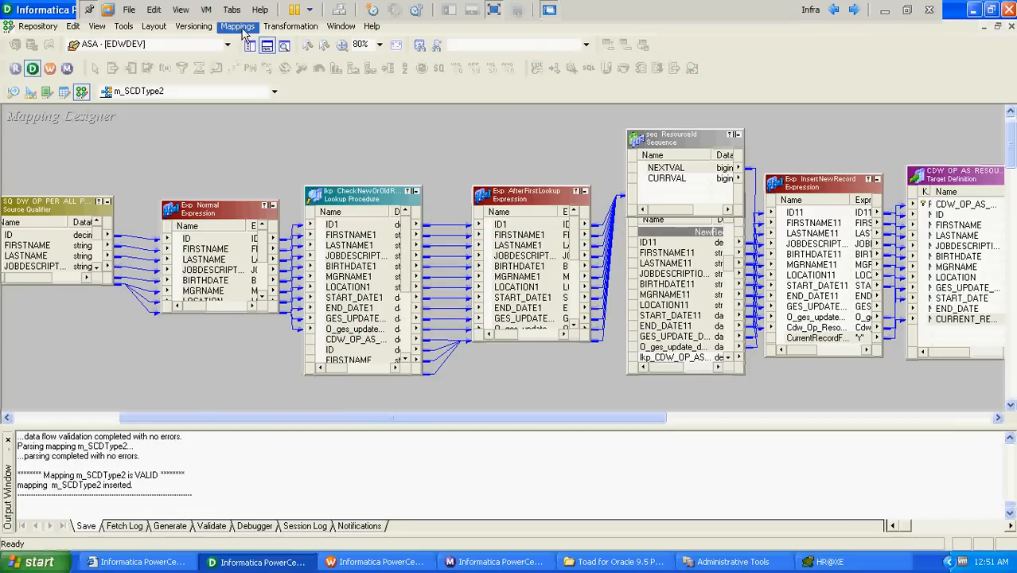
left_click(289, 28)
left_click(221, 127)
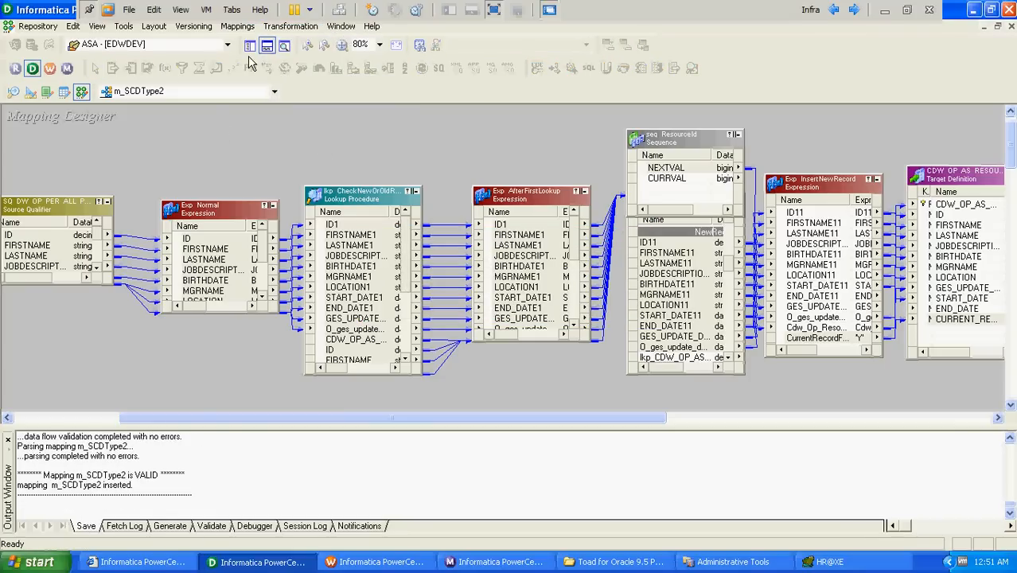
Disconnect from the EDWDEV repository.
left_click(249, 45)
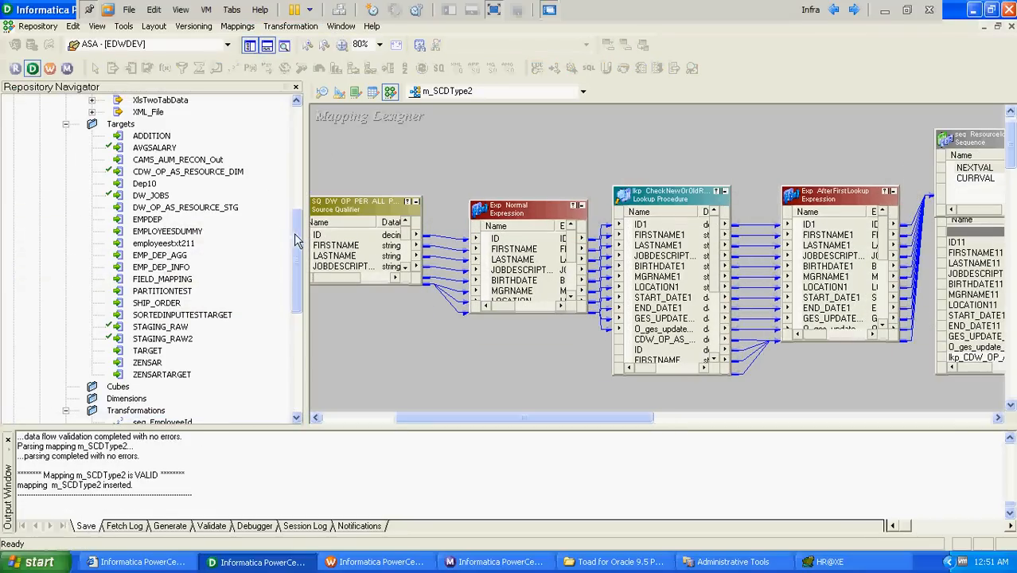
left_click_drag(297, 240, 305, 125)
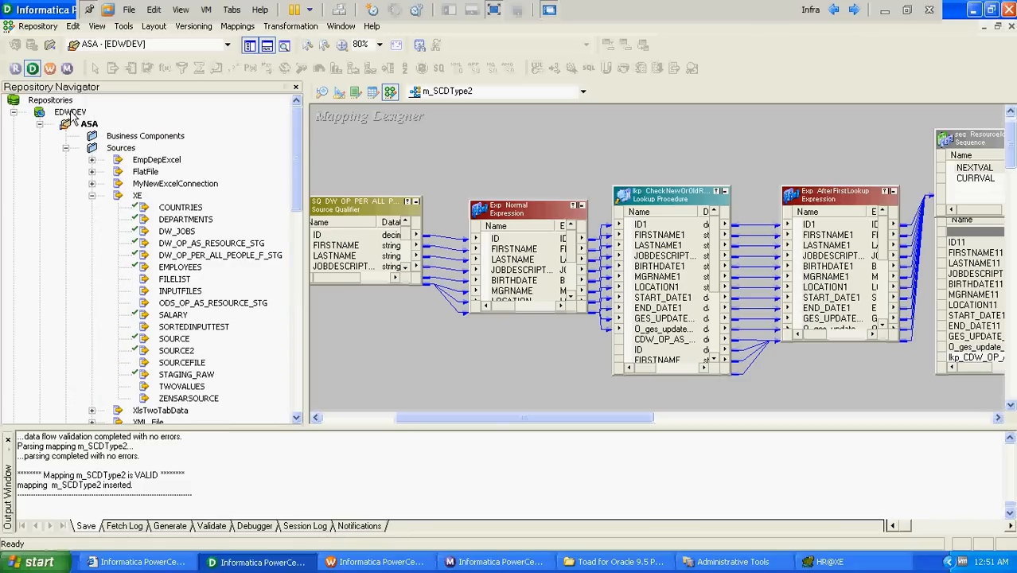
left_click(70, 112)
left_click(32, 45)
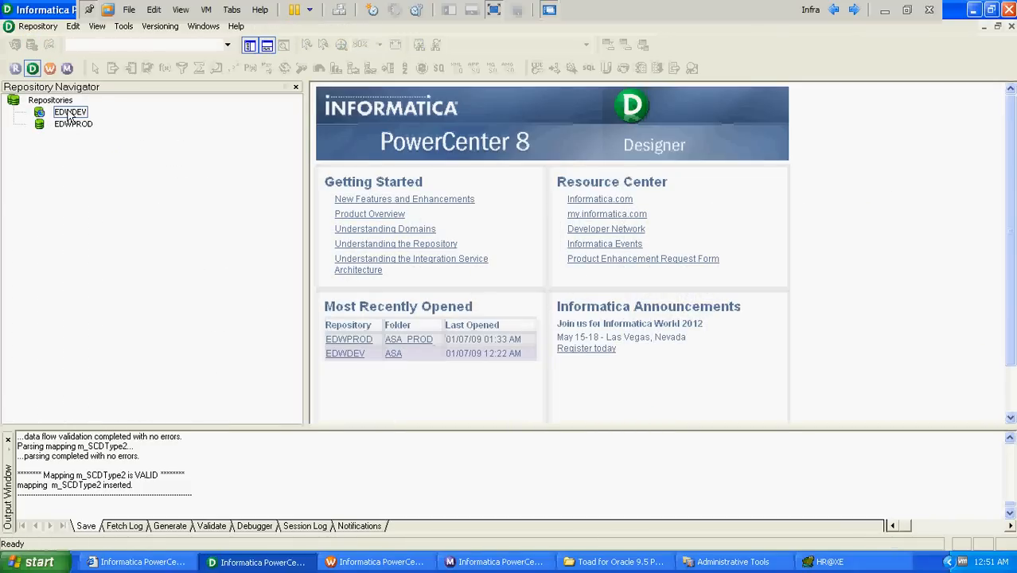
Reconnect to the EDWDEV repository as Administrator by entering the account password.
double_click(70, 113)
key("Tab")
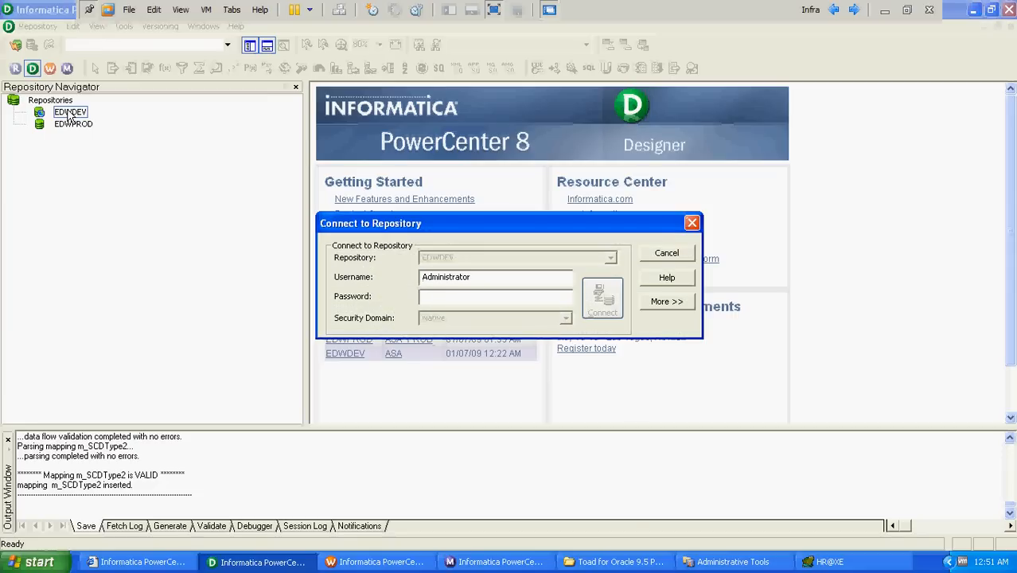
type("******")
key("Return")
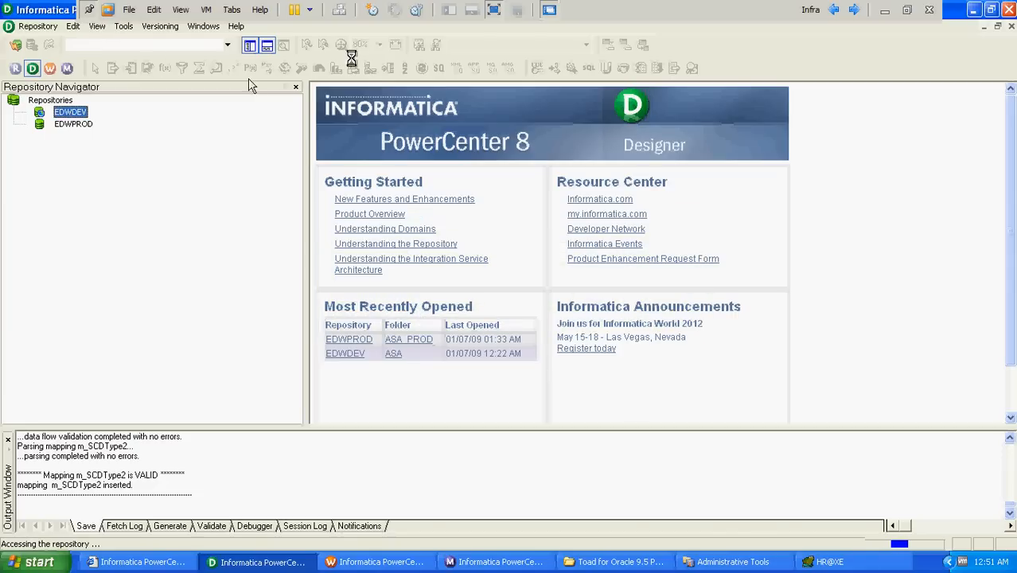
Switch to the SCD_Type2.xlsx workbook in Excel to examine the mapping flow diagram, and return to the PowerCenter Designer.
left_click(884, 11)
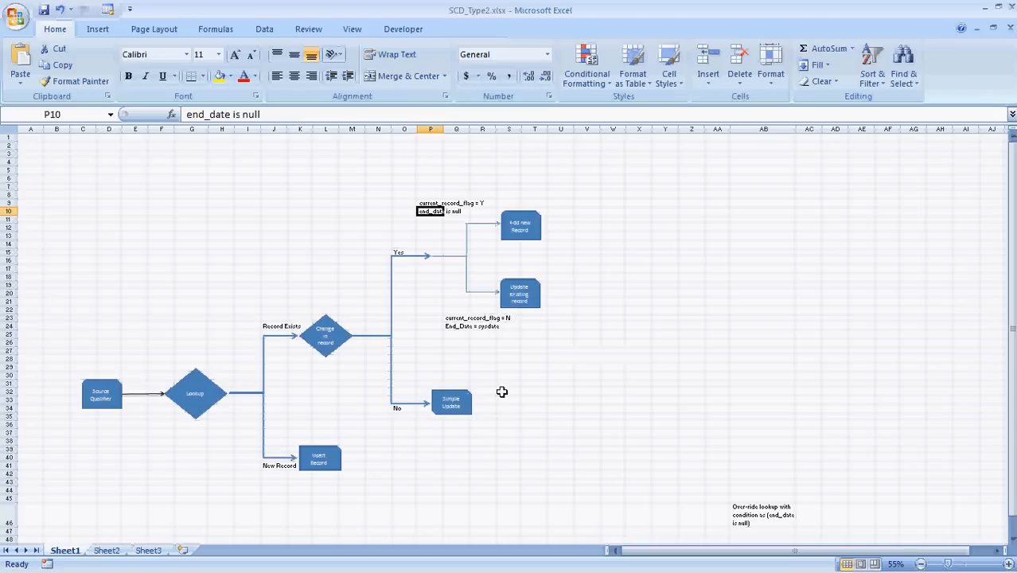
mouse_move(326, 561)
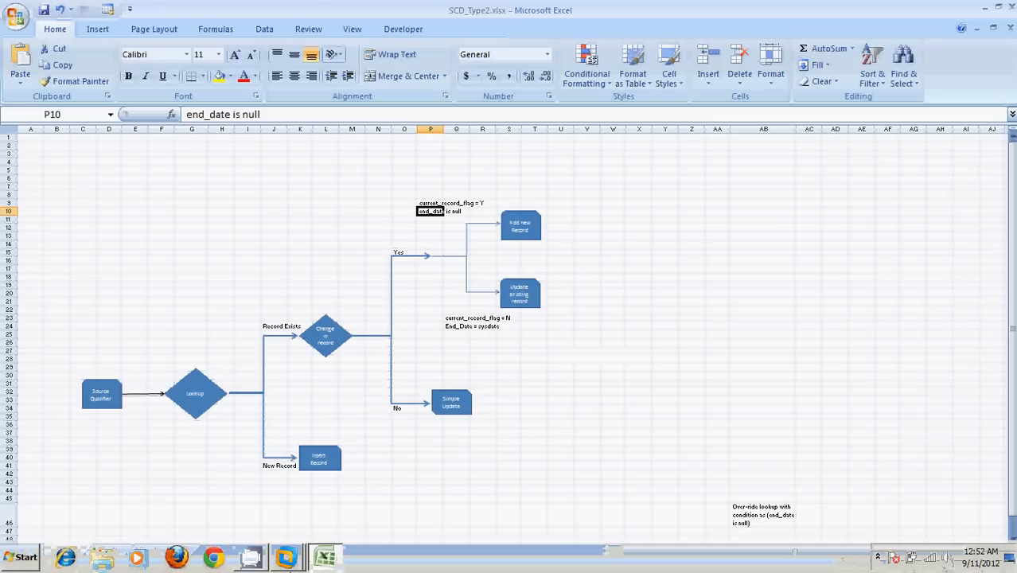
mouse_move(291, 563)
left_click(285, 525)
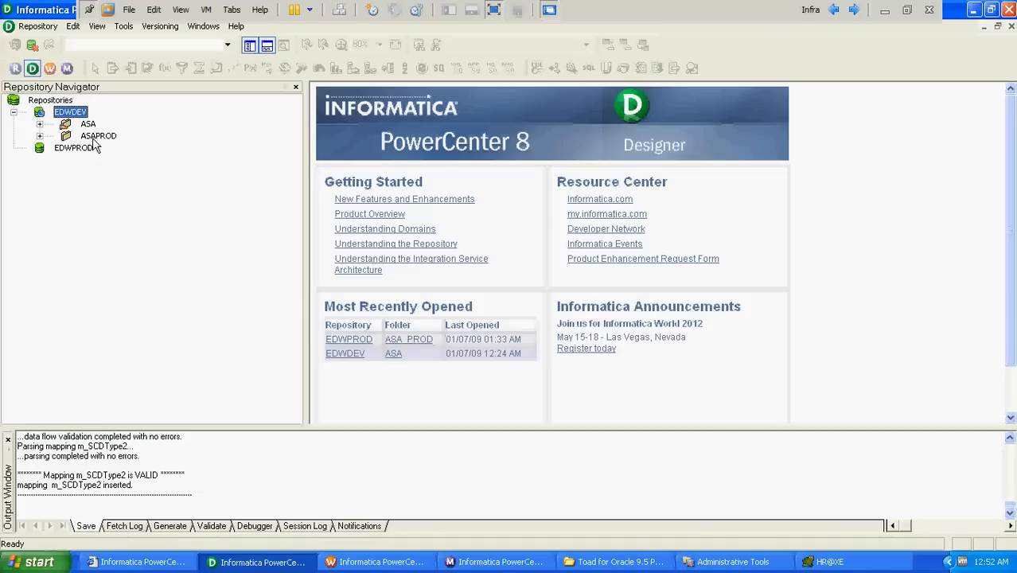
Open the ASA folder of EDWDEV and hide the Repository Navigator and output window around the mapping.
double_click(87, 125)
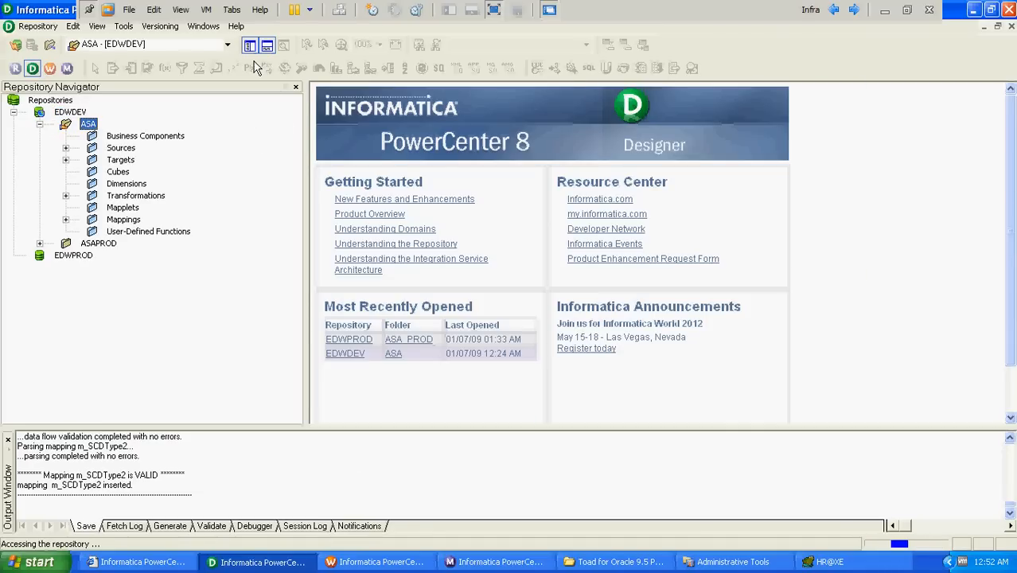
left_click(282, 46)
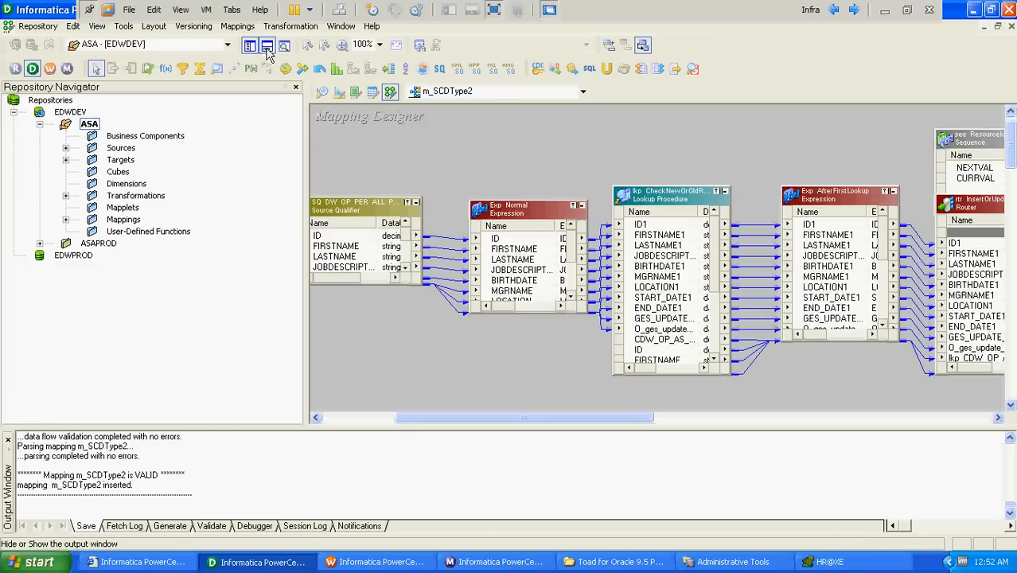
left_click(266, 45)
left_click(249, 46)
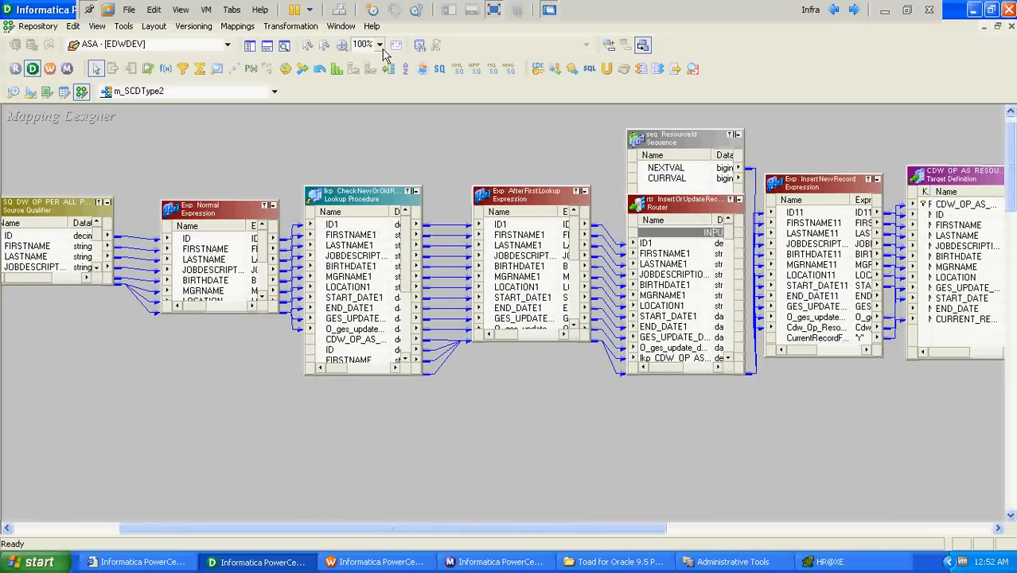
Zoom the mapping to 70% and arrange all its transformations in iconic layout.
left_click(379, 45)
left_click(362, 89)
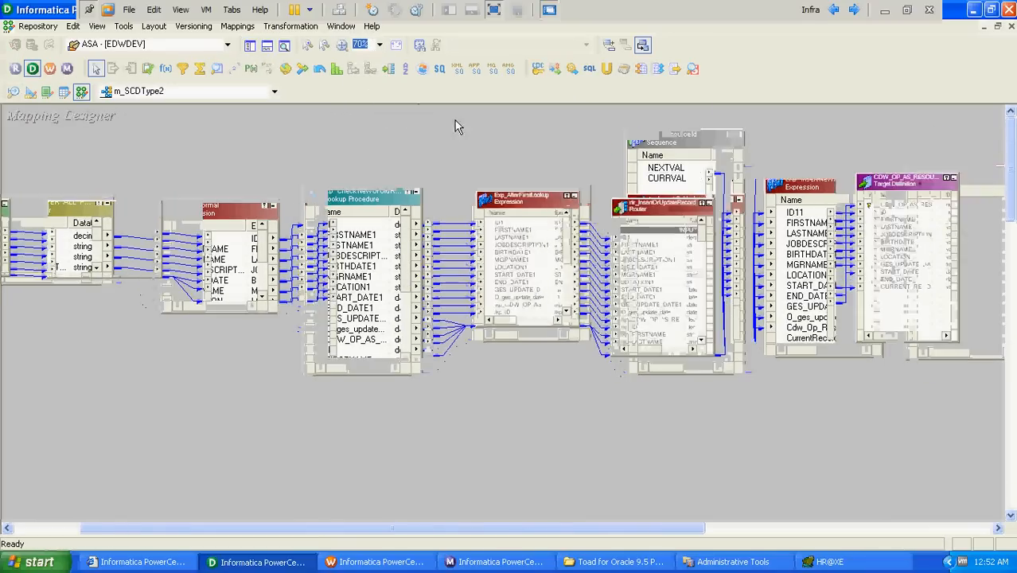
right_click(408, 151)
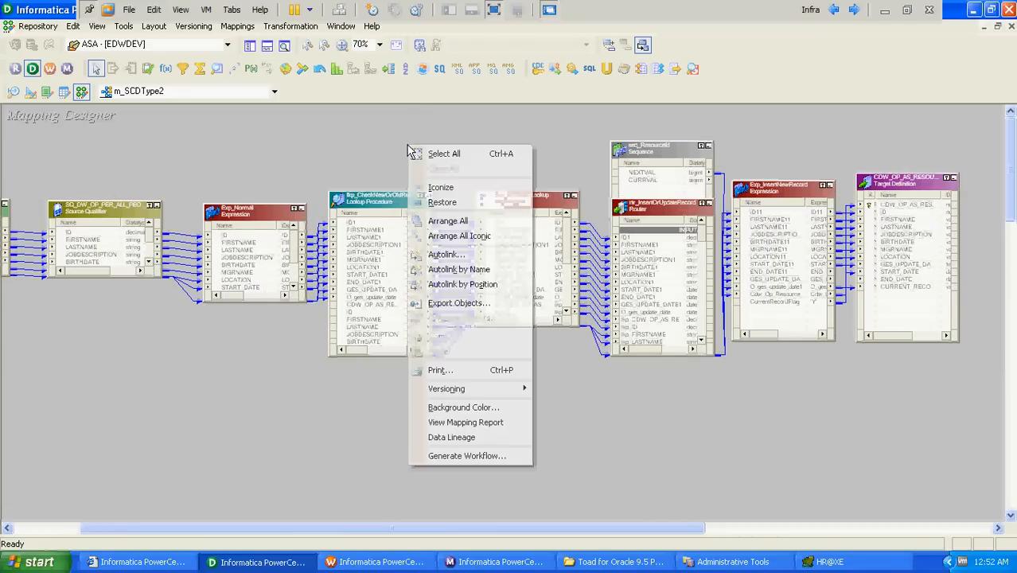
left_click(478, 241)
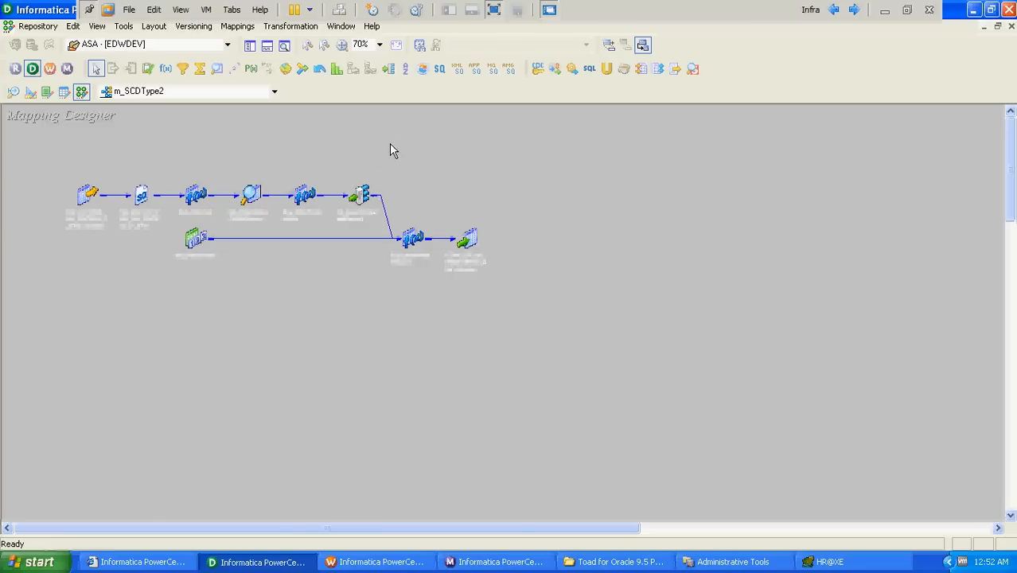
Create an Expression transformation named Exp_CheckSCDTypeChanges and place it above the target, beyond the router.
left_click(305, 28)
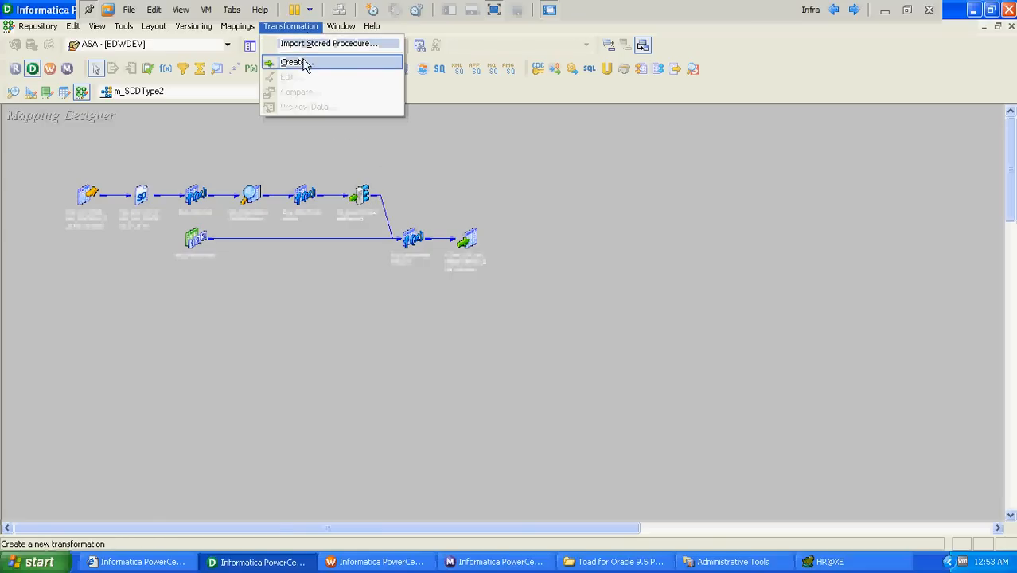
left_click(304, 64)
type("Exp_CheckSCDTypeChanges")
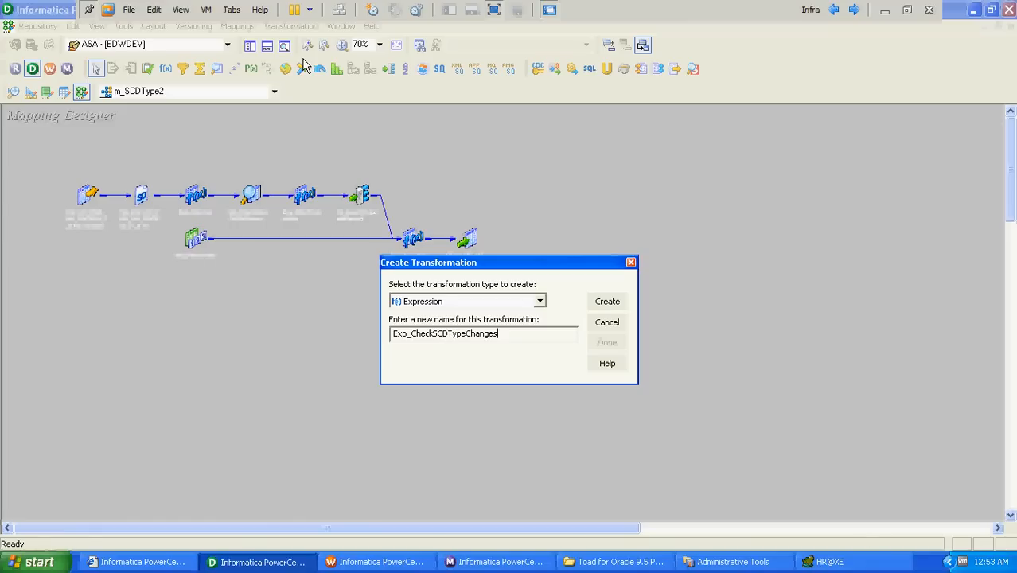
key("Return")
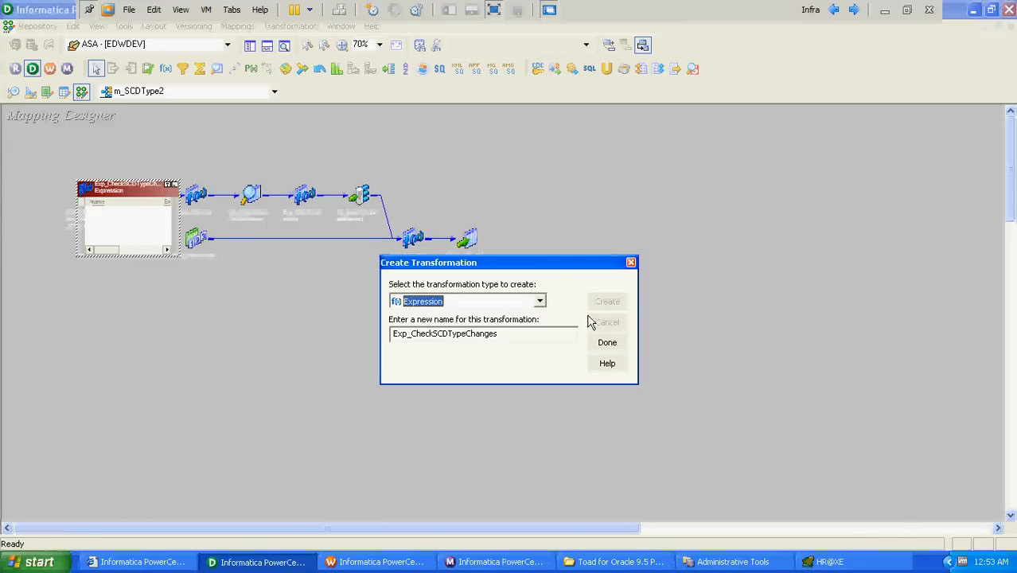
left_click(605, 344)
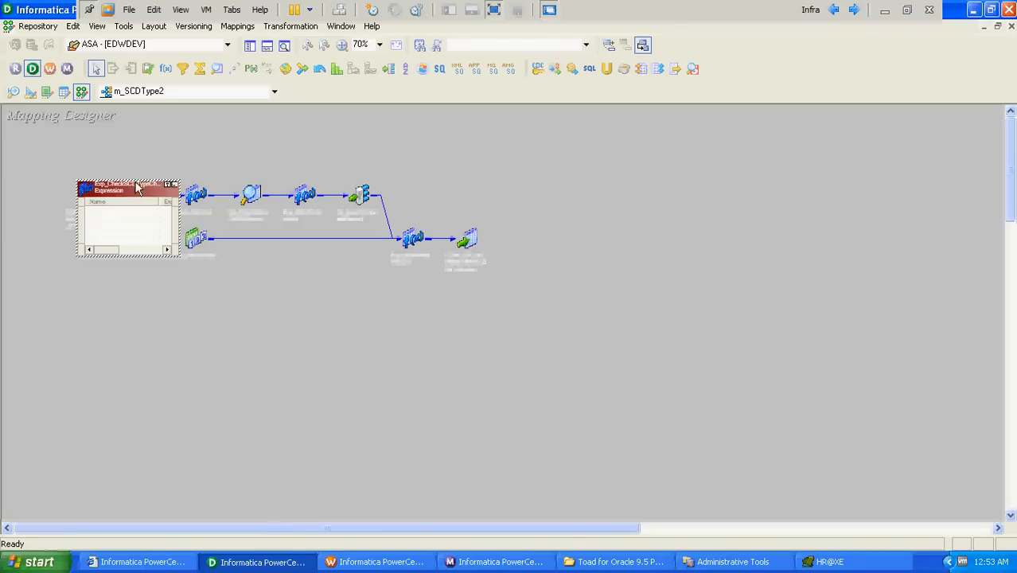
left_click_drag(136, 182, 529, 133)
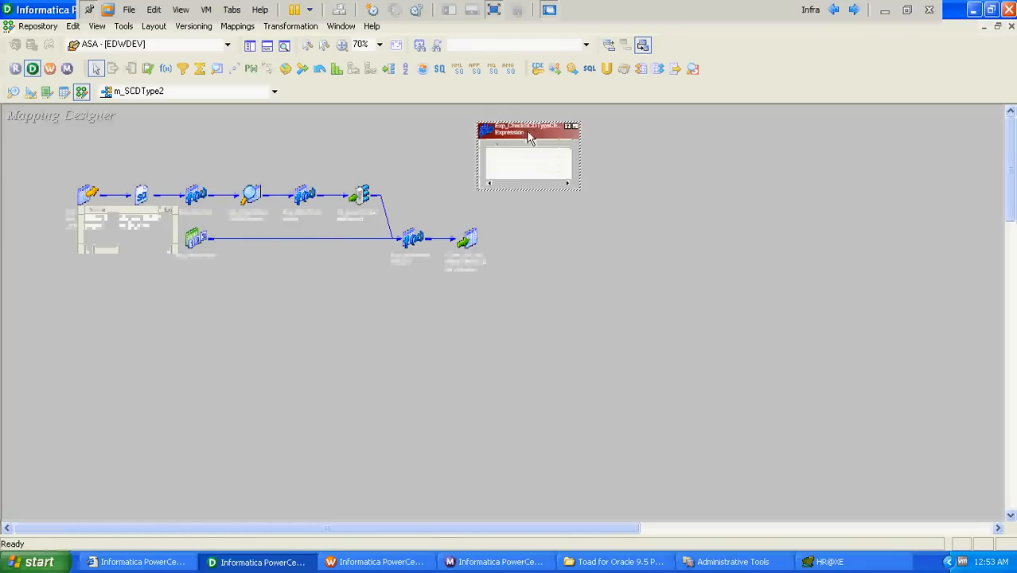
Expand the rtr_InsertOrUpdateRecord router from its icon, move it up beside the new expression, and enlarge it to show more ports.
double_click(358, 195)
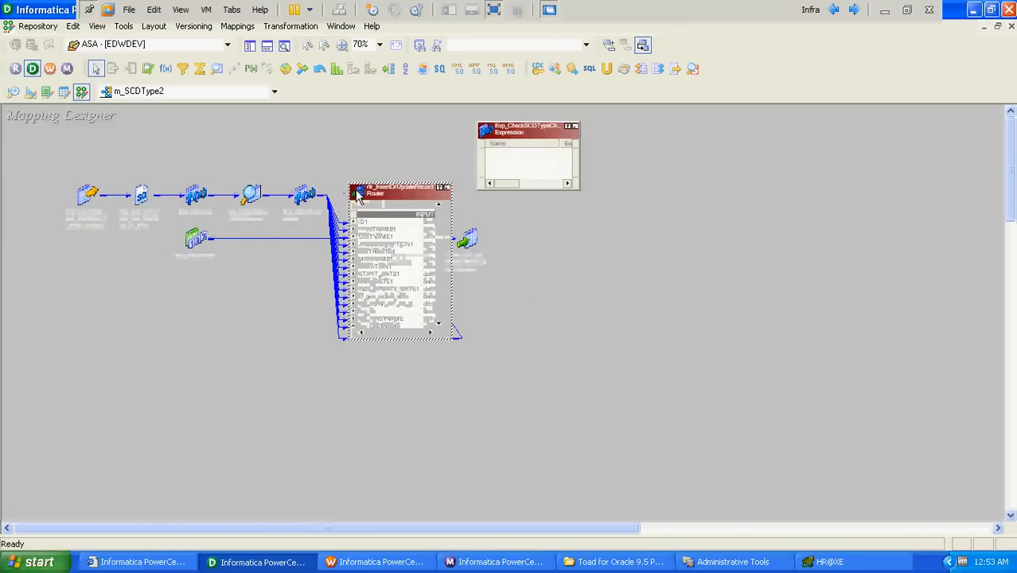
left_click_drag(386, 190, 344, 153)
left_click_drag(390, 191, 390, 205)
left_click(389, 199)
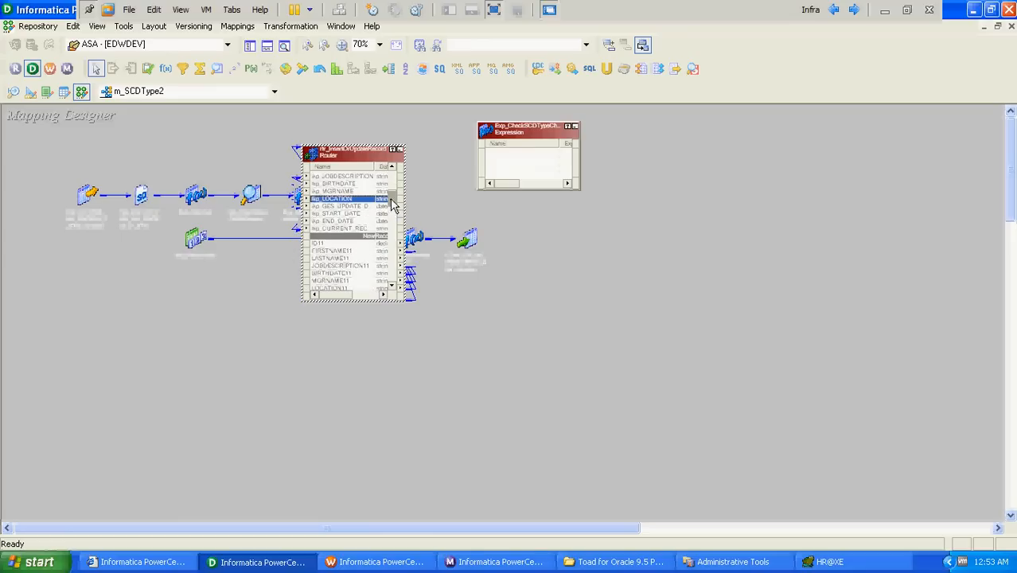
left_click(390, 205)
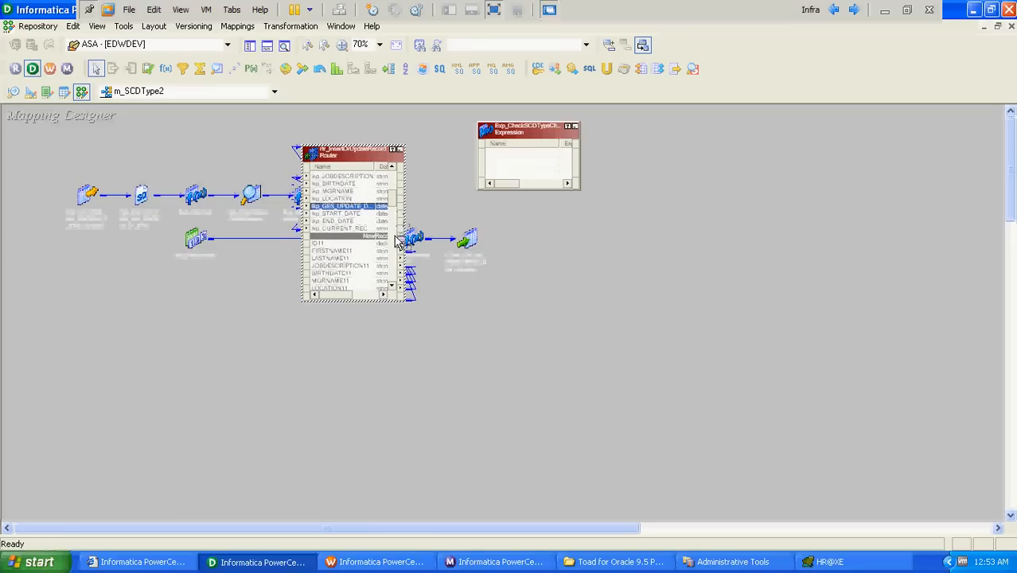
left_click(395, 285)
double_click(395, 291)
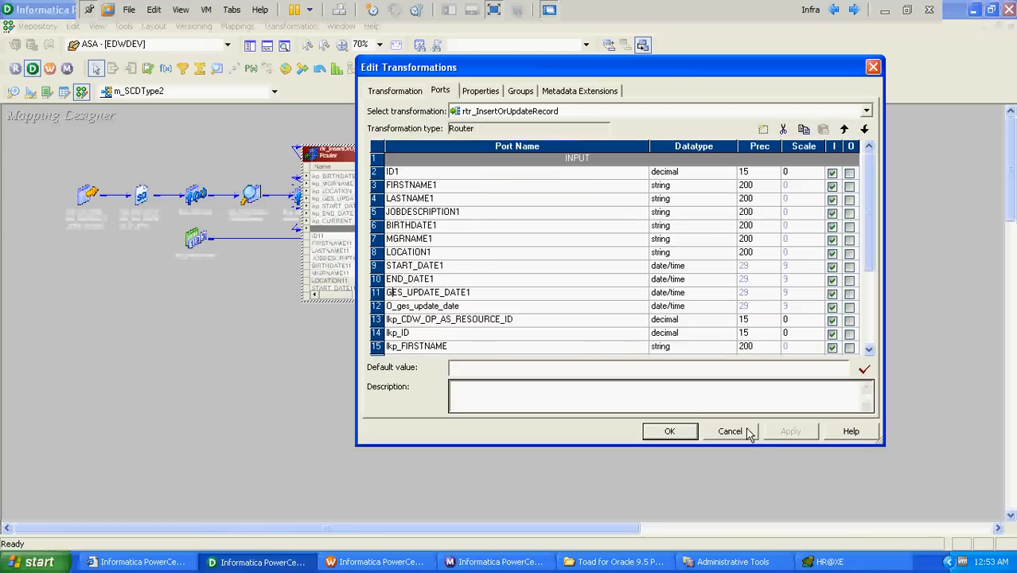
left_click(747, 438)
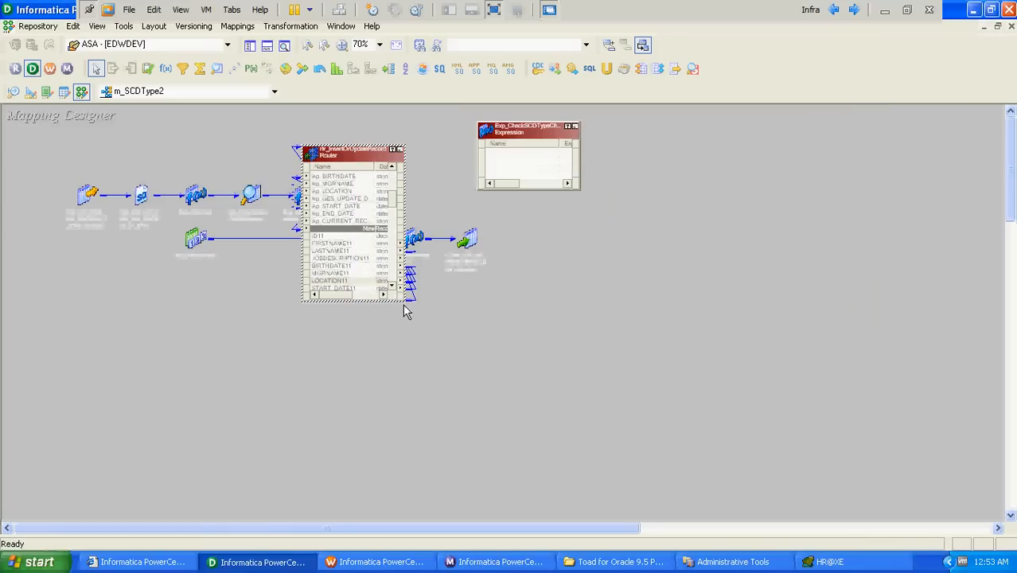
left_click_drag(405, 308, 493, 342)
Link all ports of the router's OldRecord group, from ID13 to lkp_CURRENT_RECORD_FLAG3, into Exp_CheckSCDTypeChanges.
left_click_drag(483, 226, 483, 262)
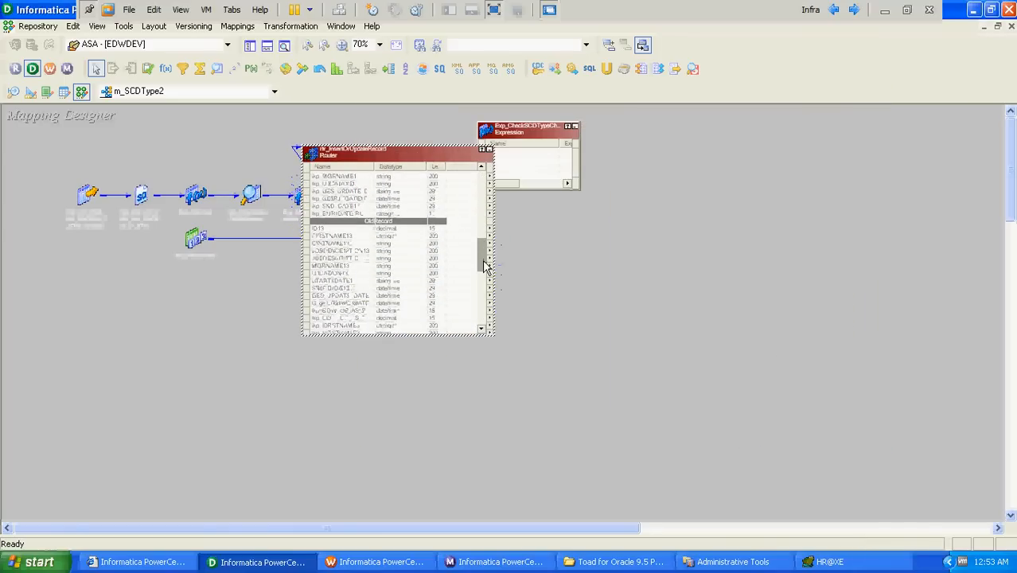
left_click(352, 231)
key("shift+End")
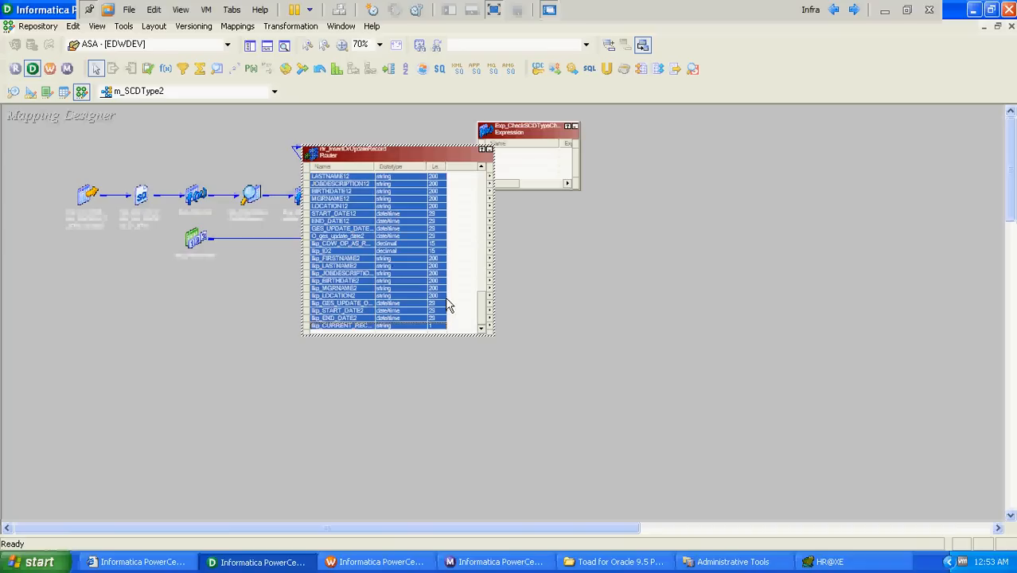
left_click_drag(482, 315, 482, 267)
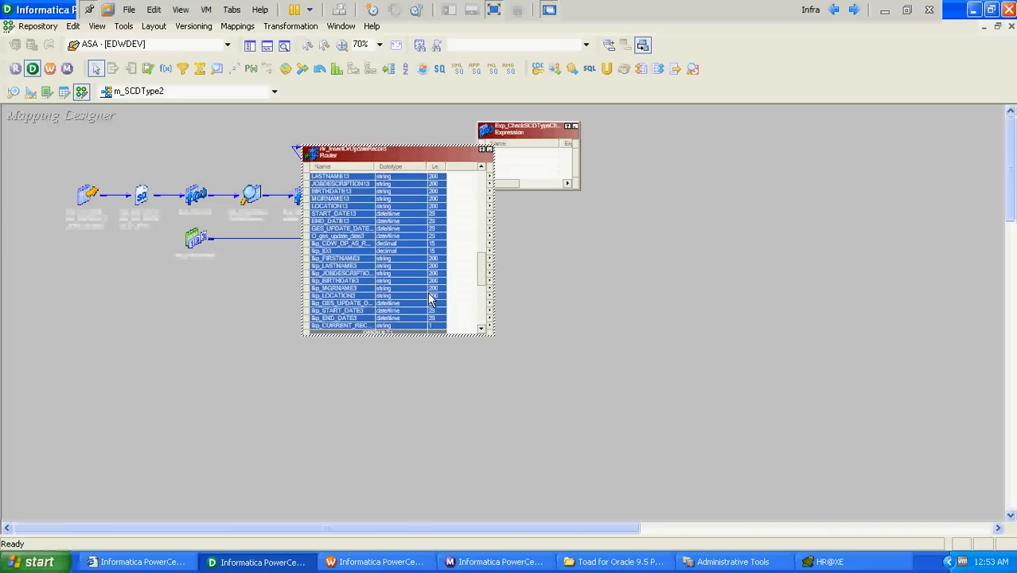
left_click(363, 326)
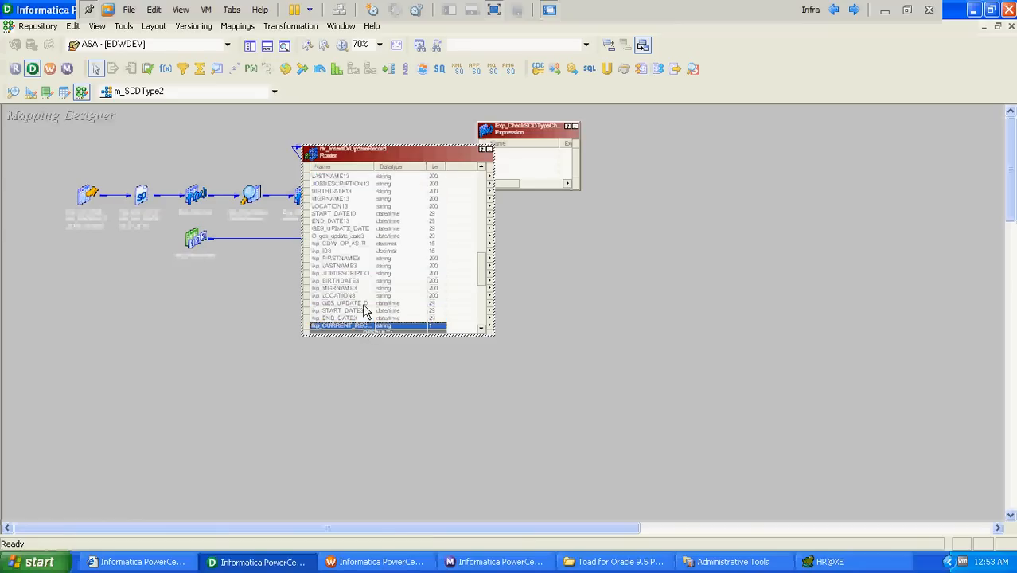
left_click(481, 167)
left_click(481, 168)
left_click(481, 167)
left_click(481, 167)
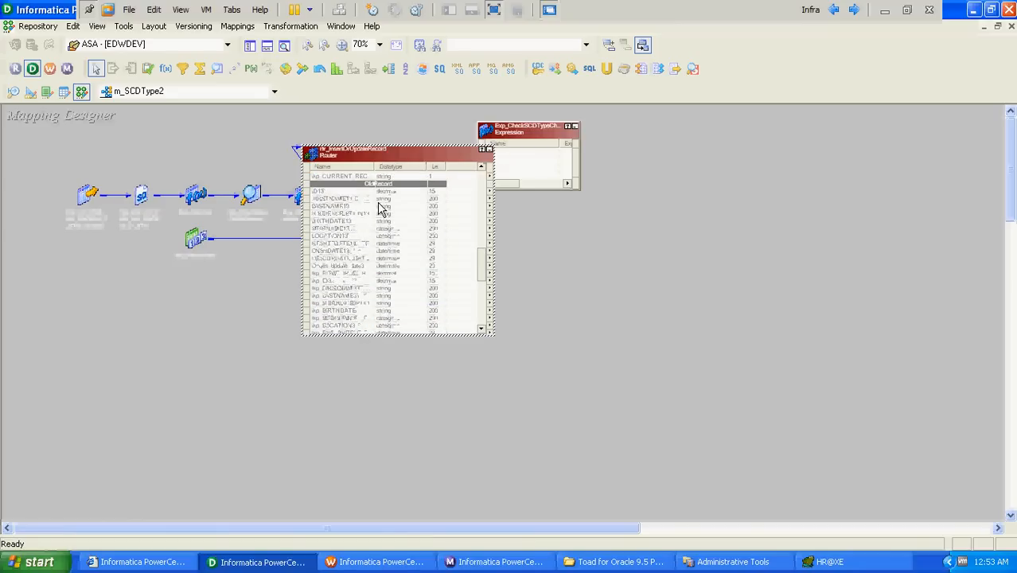
left_click(370, 193, "shift")
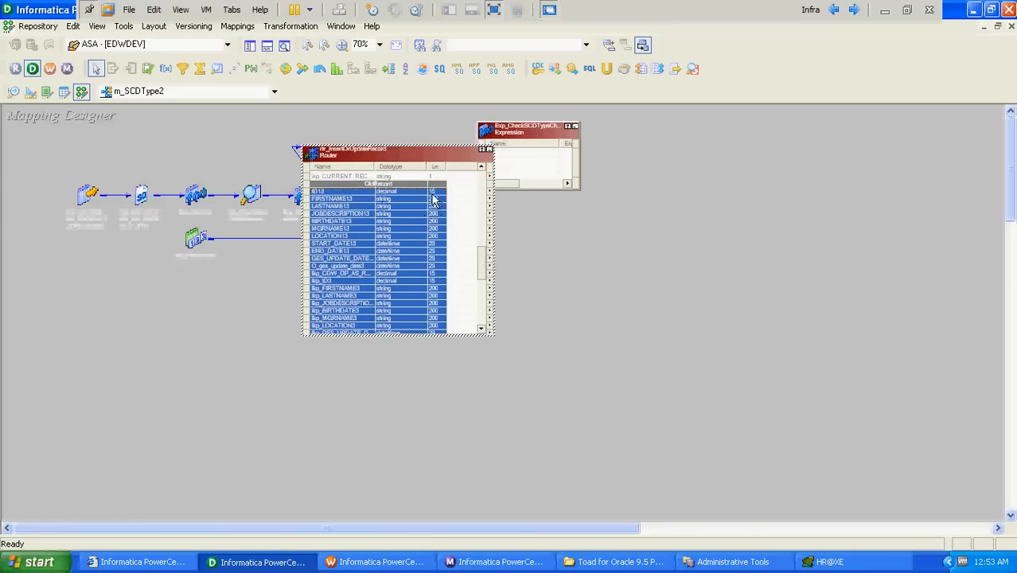
left_click_drag(422, 199, 619, 146)
double_click(619, 145)
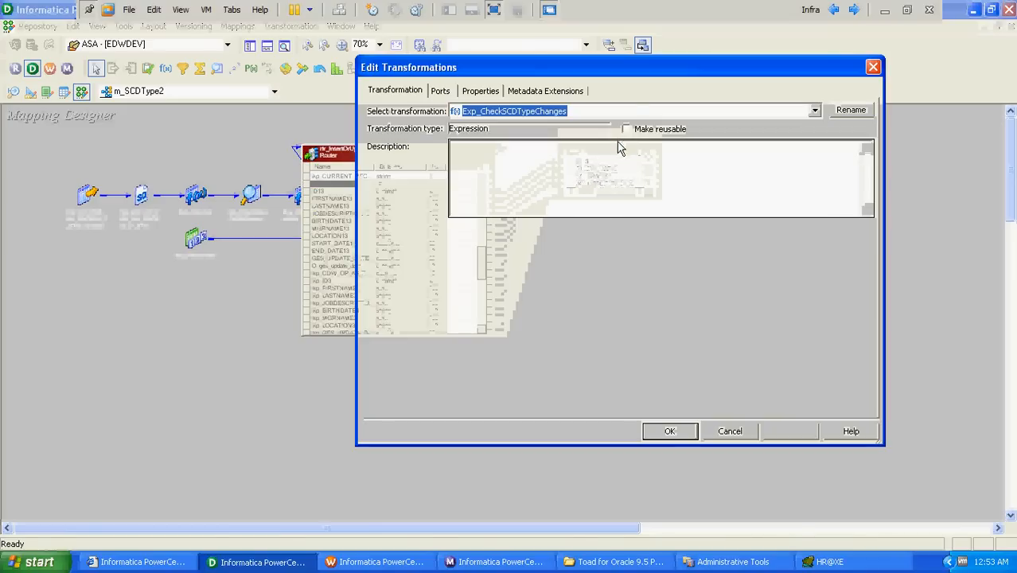
left_click(442, 92)
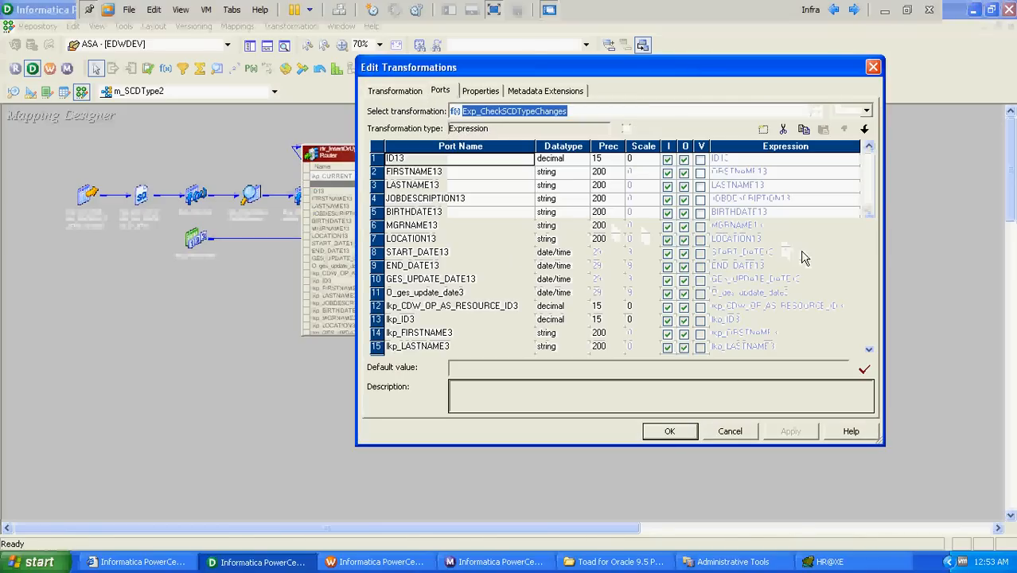
left_click_drag(869, 223, 871, 308)
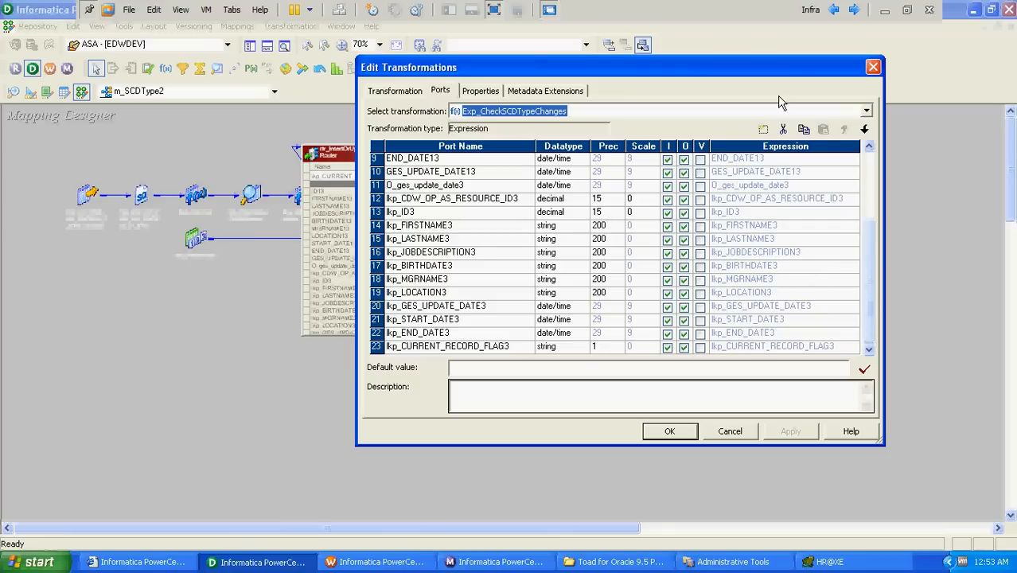
left_click(762, 129)
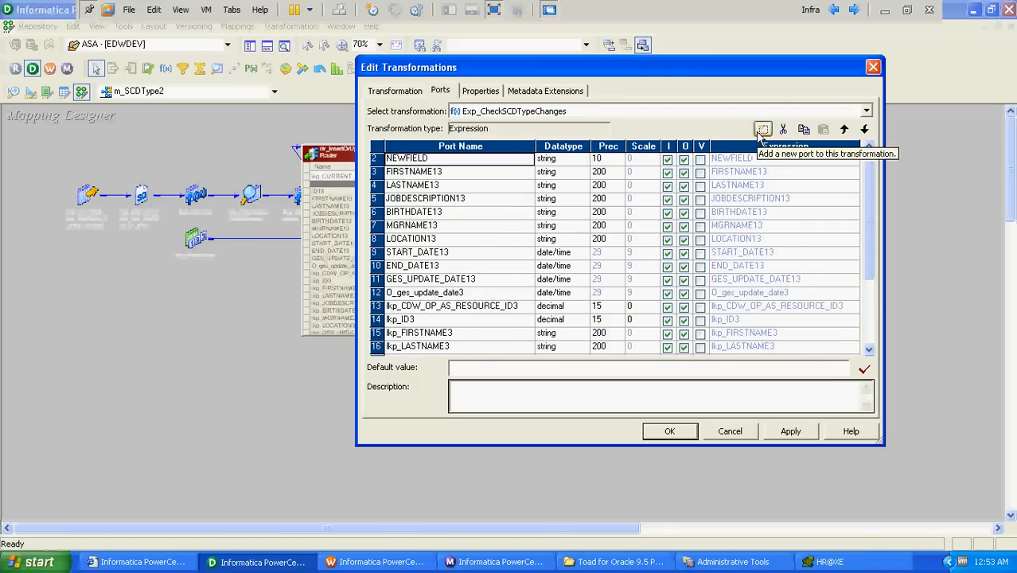
left_click(730, 432)
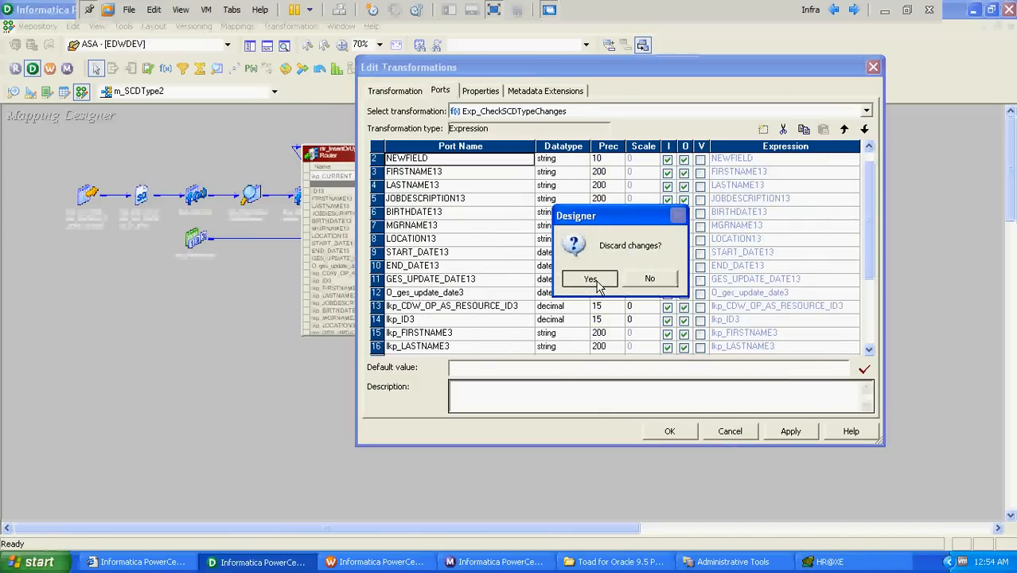
left_click(590, 279)
Add a string port named SCDChange after lkp_CURRENT_RECORD_FLAG3 in Exp_CheckSCDTypeChanges and make it output-only.
double_click(596, 138)
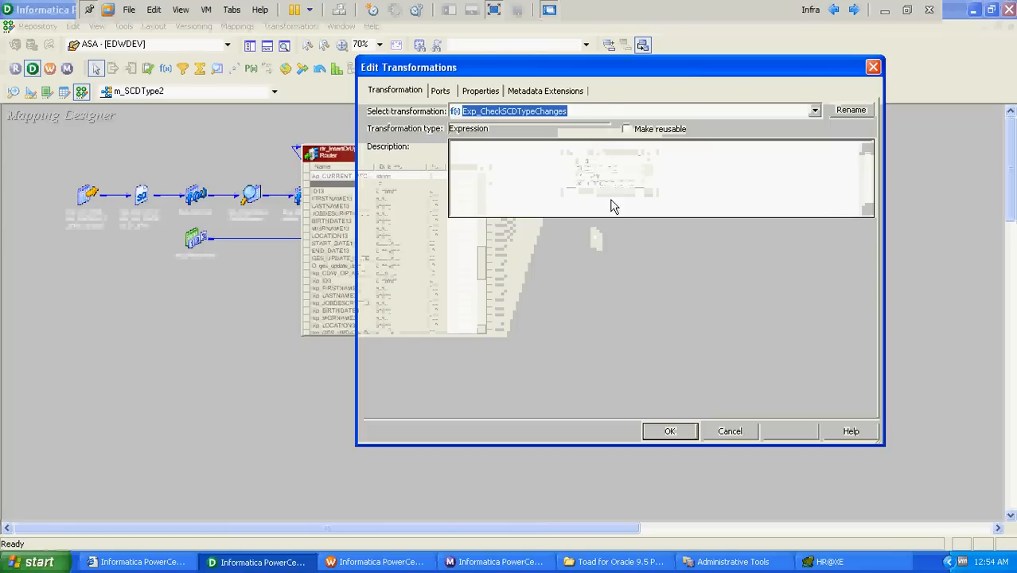
left_click(444, 91)
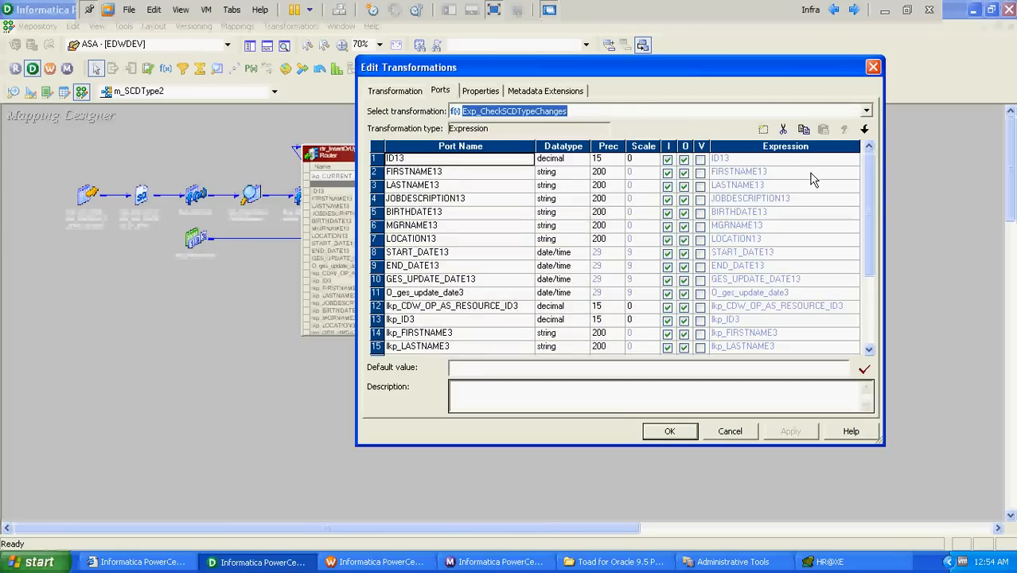
left_click_drag(869, 198, 867, 264)
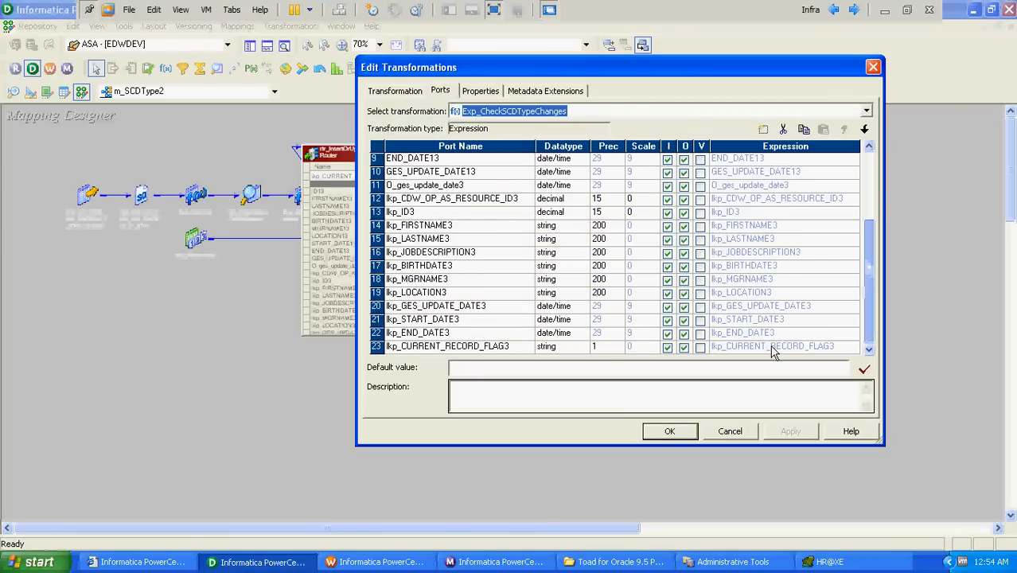
left_click(527, 350)
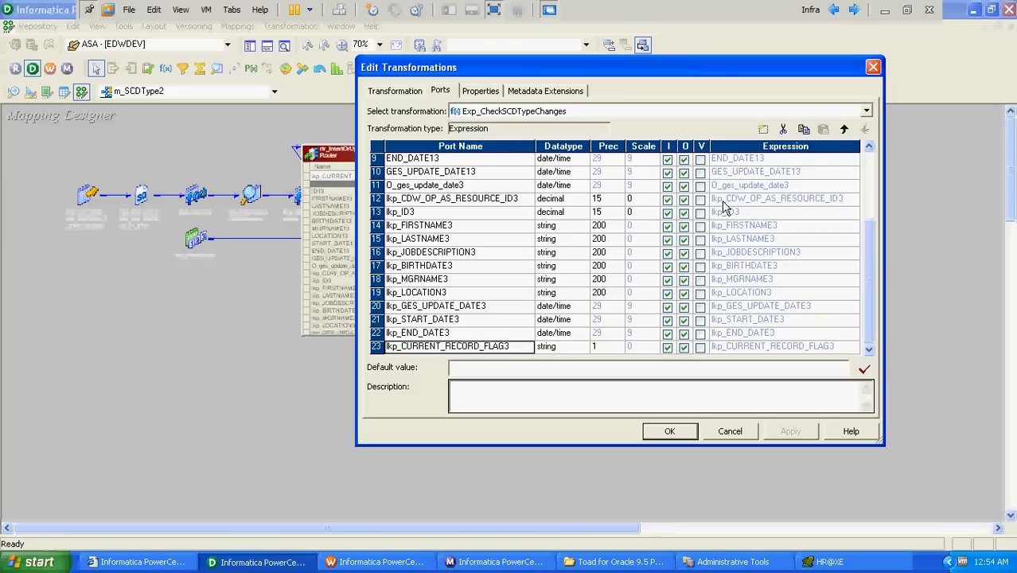
left_click(763, 130)
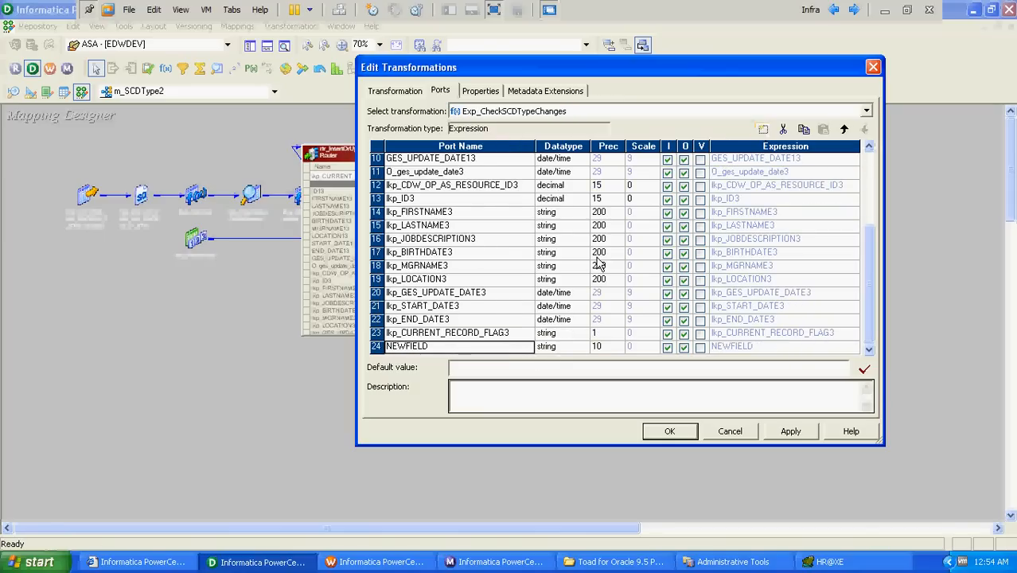
type("O")
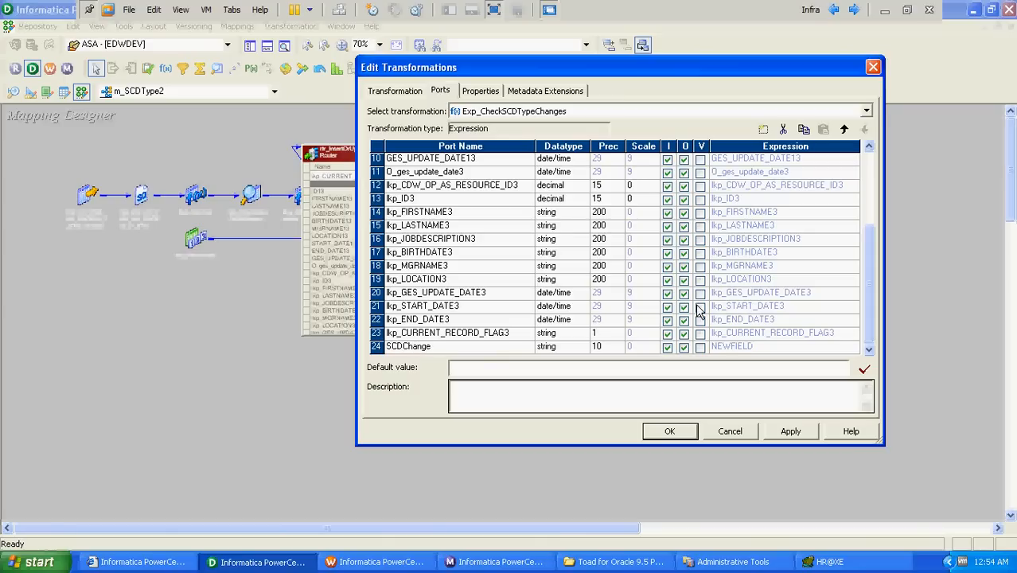
left_click(668, 347)
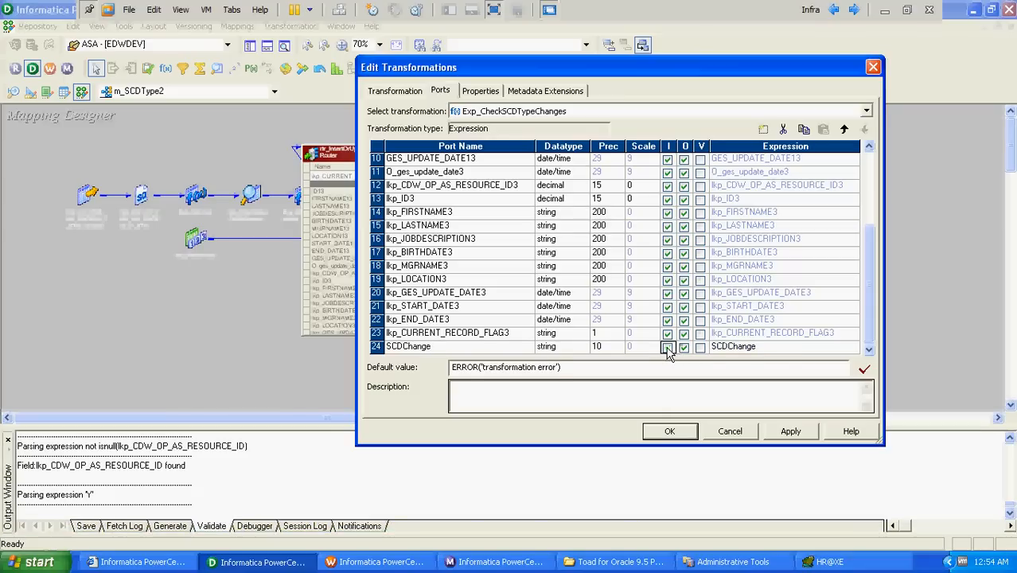
Start the SCDChange port's formula with an IIF whose first condition is FIRSTNAME13!=lkp_FIRSTNAME3, followed by or.
left_click(855, 350)
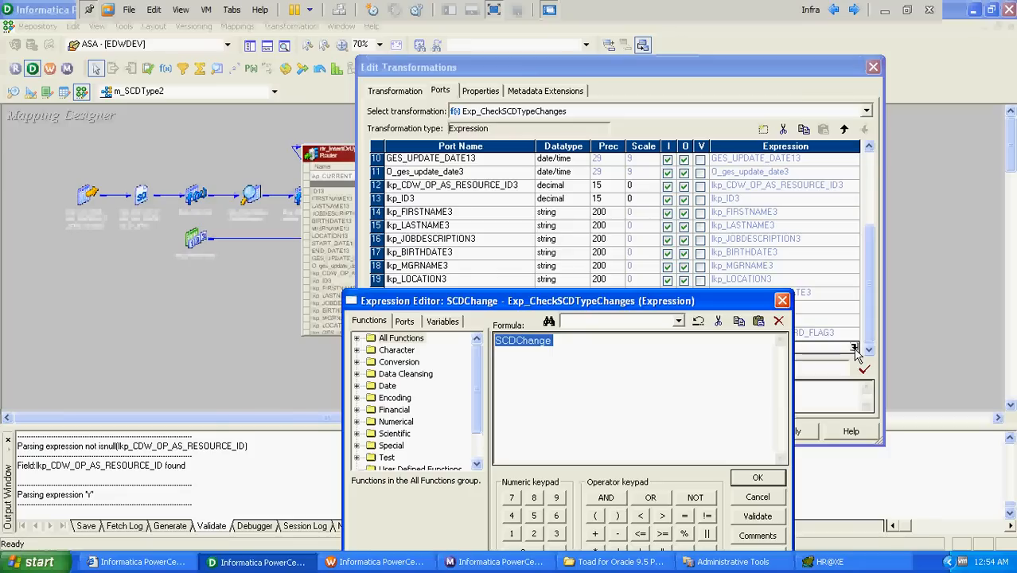
left_click(405, 320)
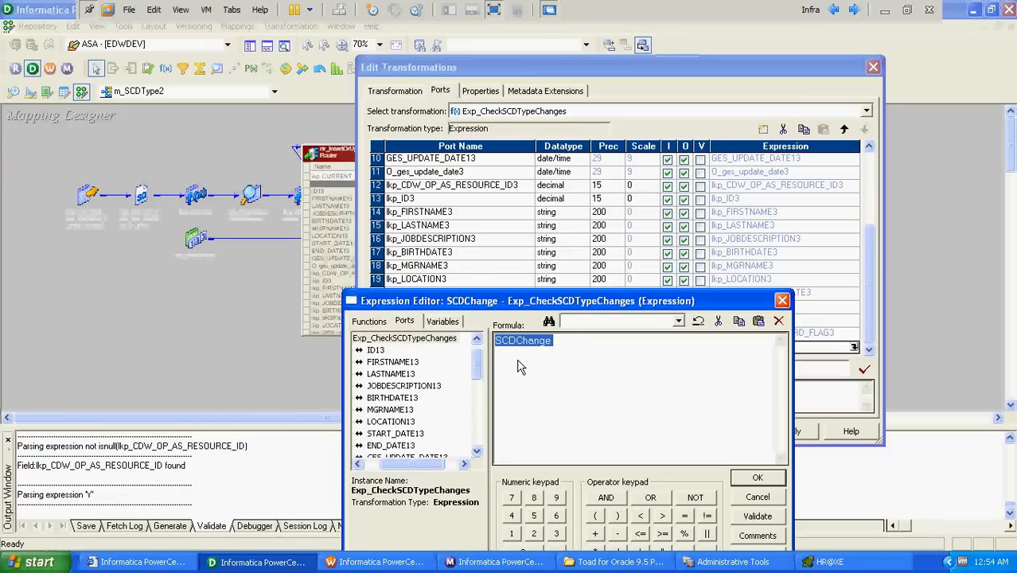
type("I")
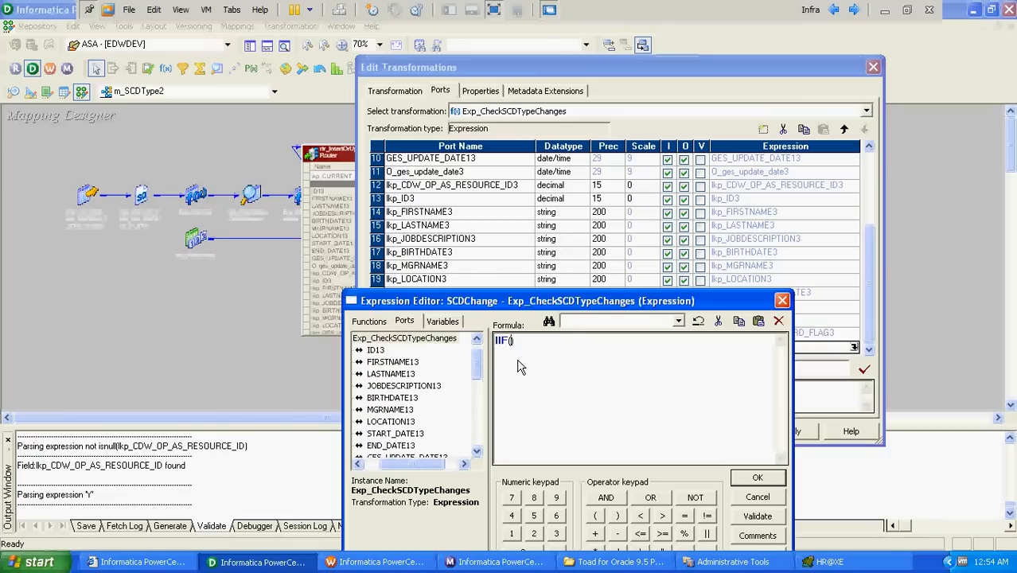
type("IF(")
double_click(398, 364)
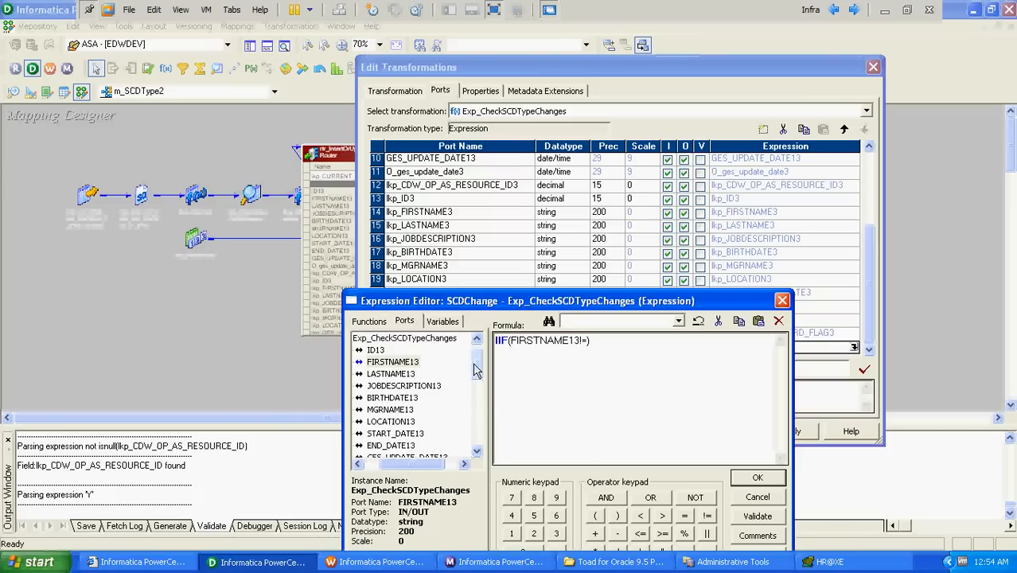
left_click_drag(477, 371, 479, 397)
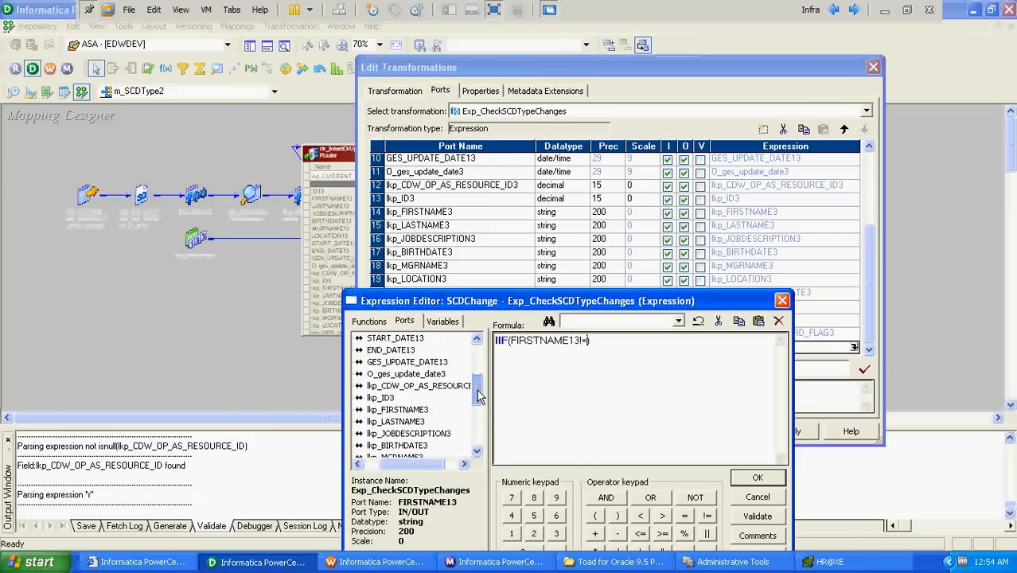
double_click(409, 411)
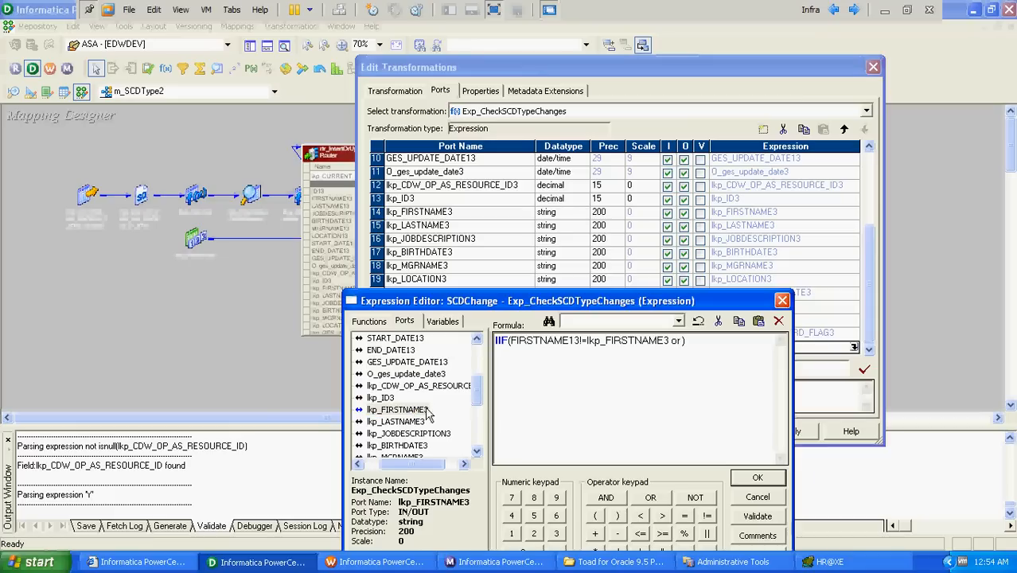
Extend the IIF condition with LASTNAME13!=lkp_LASTNAME3 or JOBDESCRIPTION13!=lkp_JOBDESCRIPTION3, followed by another or.
left_click_drag(482, 402, 481, 364)
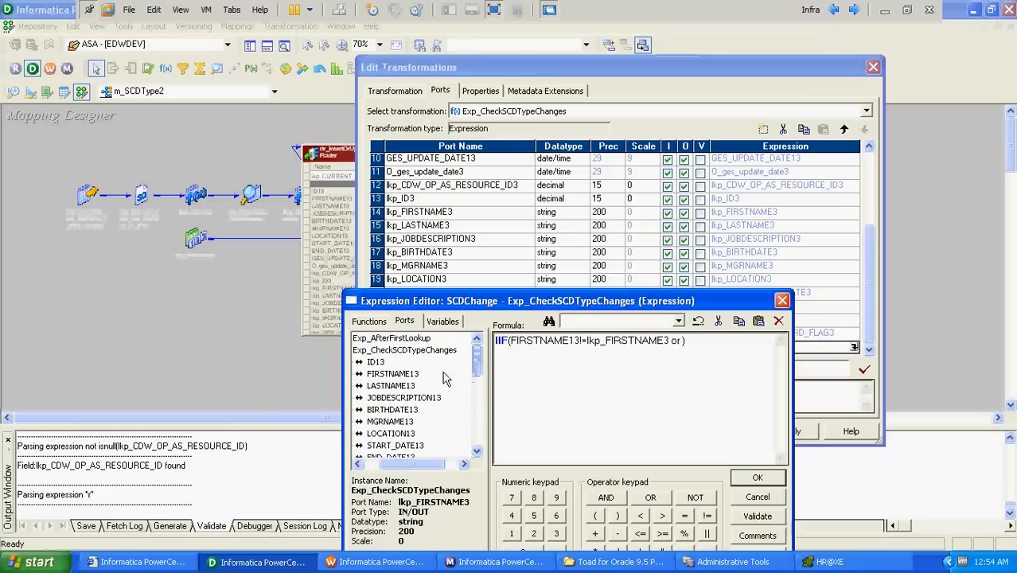
double_click(396, 387)
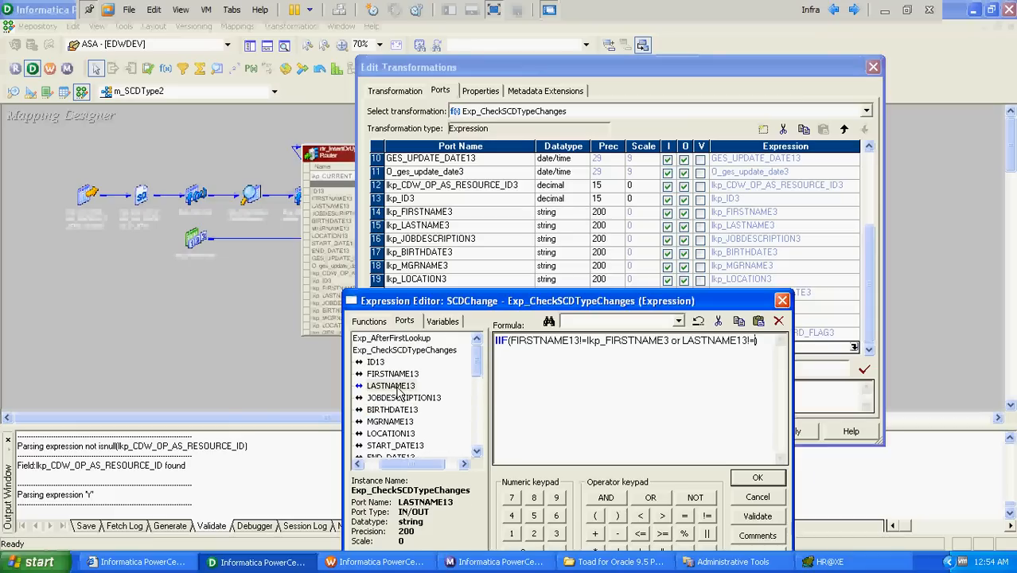
left_click_drag(478, 357, 477, 400)
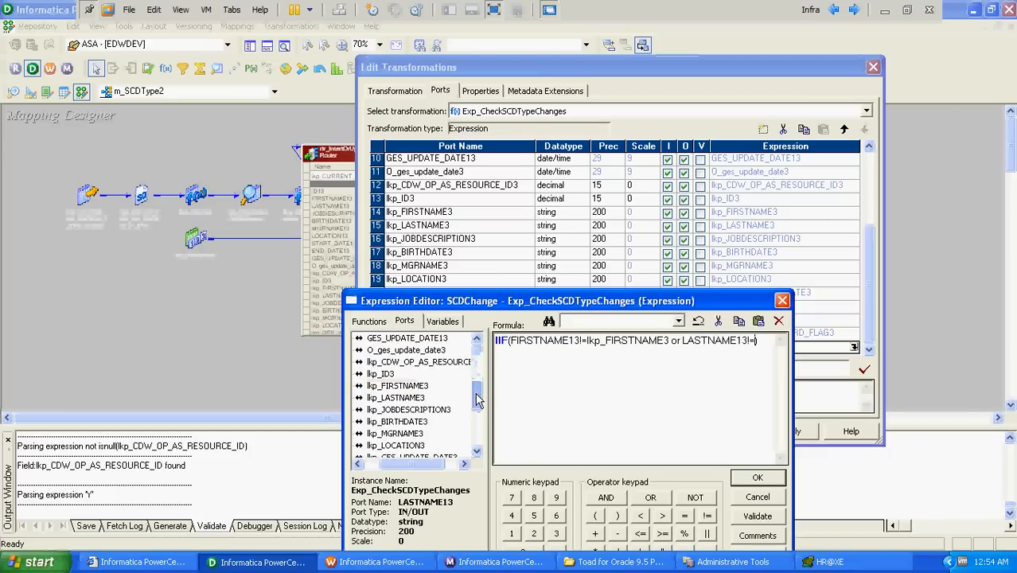
double_click(408, 398)
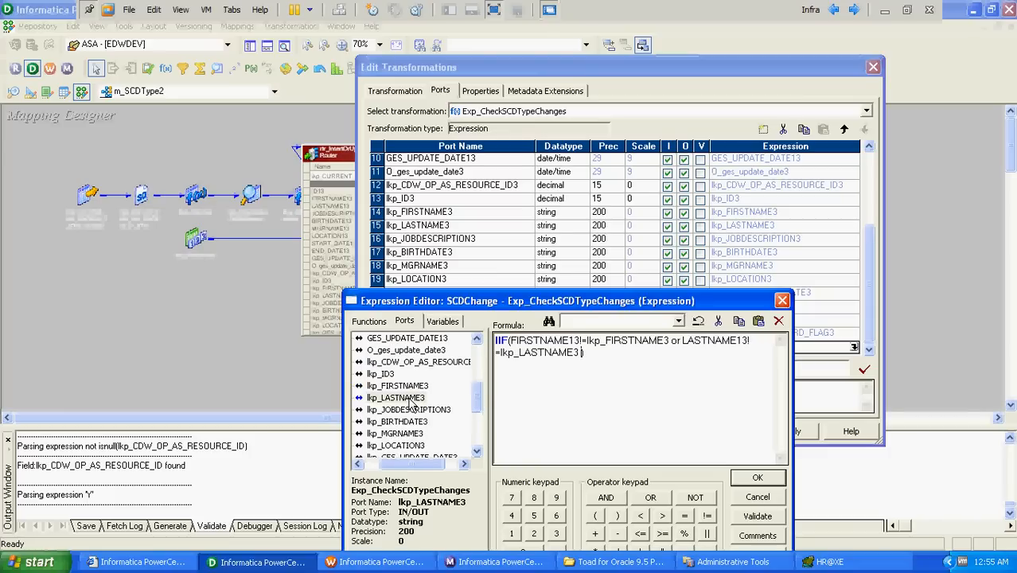
mouse_move(478, 401)
left_mouse_down()
mouse_move(480, 360)
mouse_move(478, 402)
left_mouse_up()
double_click(403, 397)
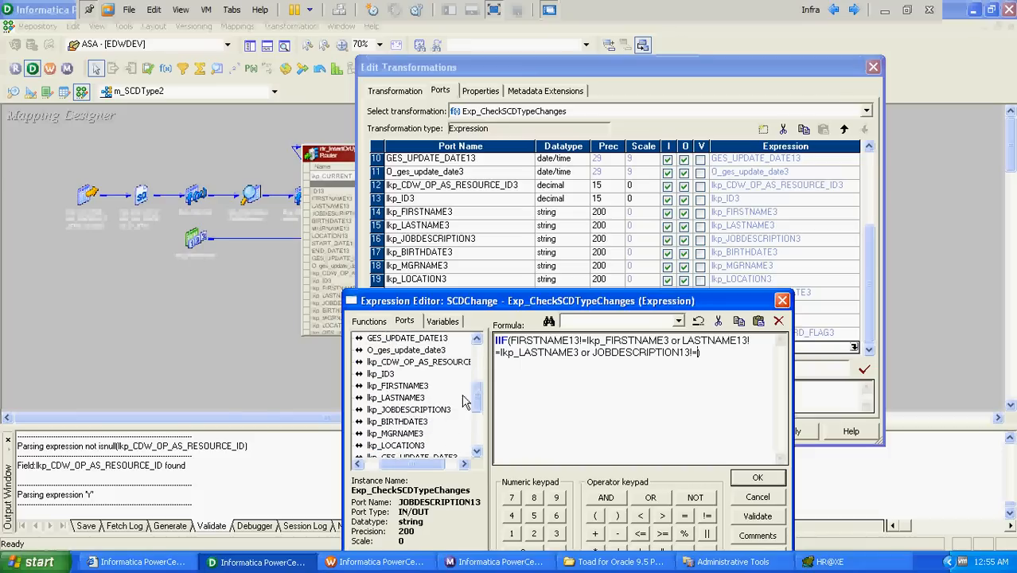
double_click(444, 409)
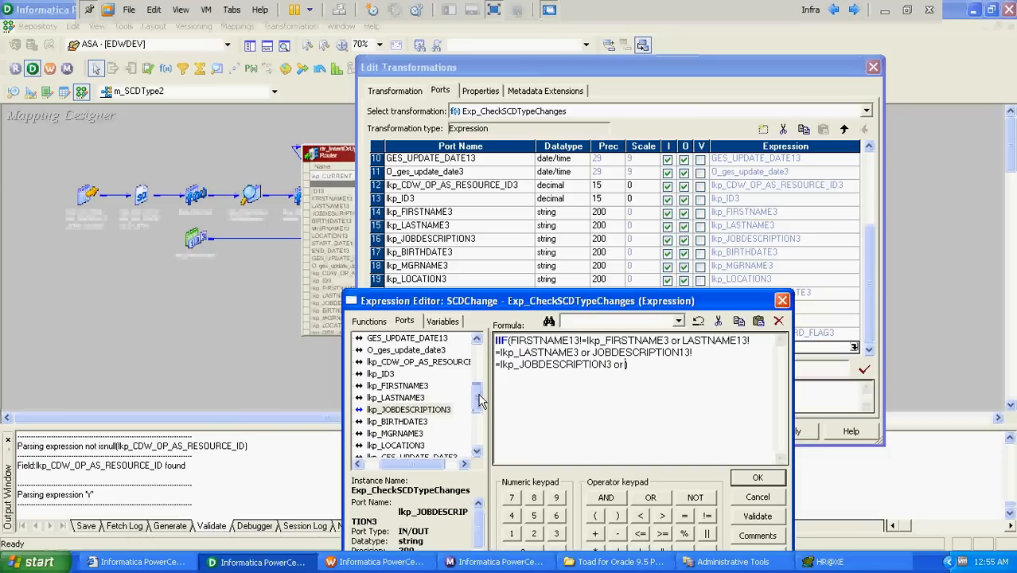
Complete the IIF with MGRNAME13 != lkp_MGRNAME3, returning 'Yes' when true and 'No' otherwise, and accept the formula.
left_click_drag(477, 399, 482, 371)
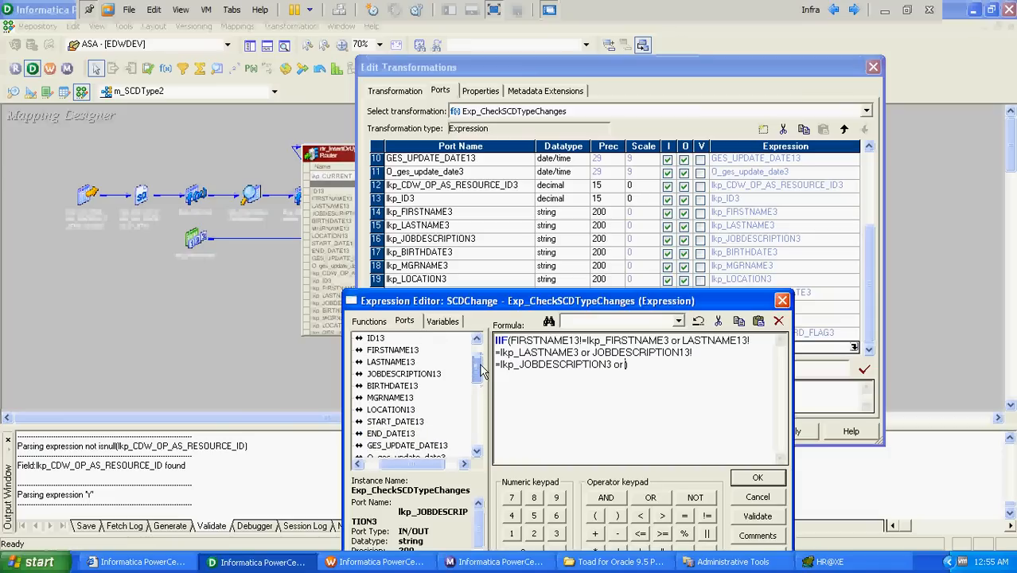
left_click(401, 398)
double_click(402, 400)
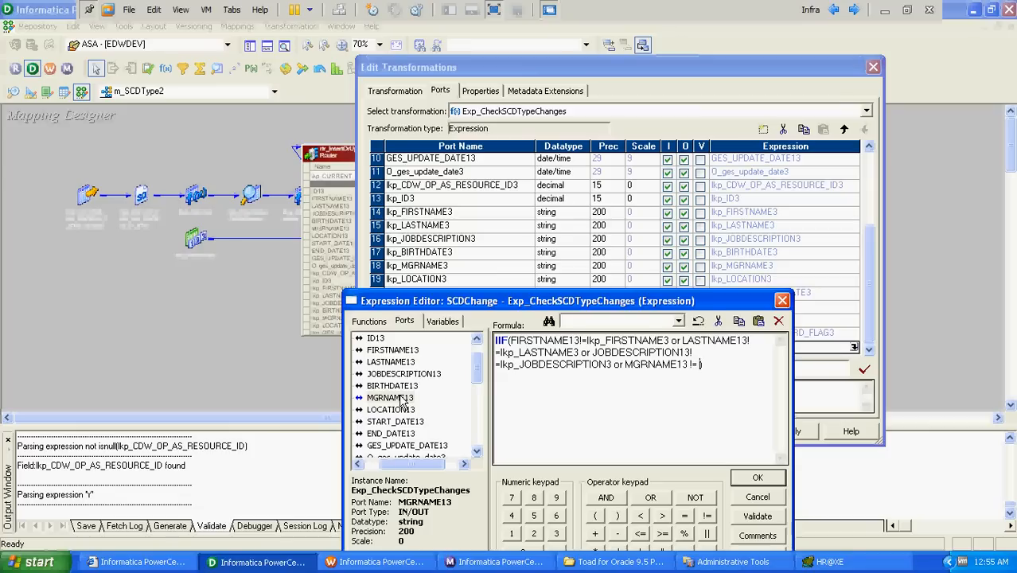
left_click_drag(480, 374, 477, 409)
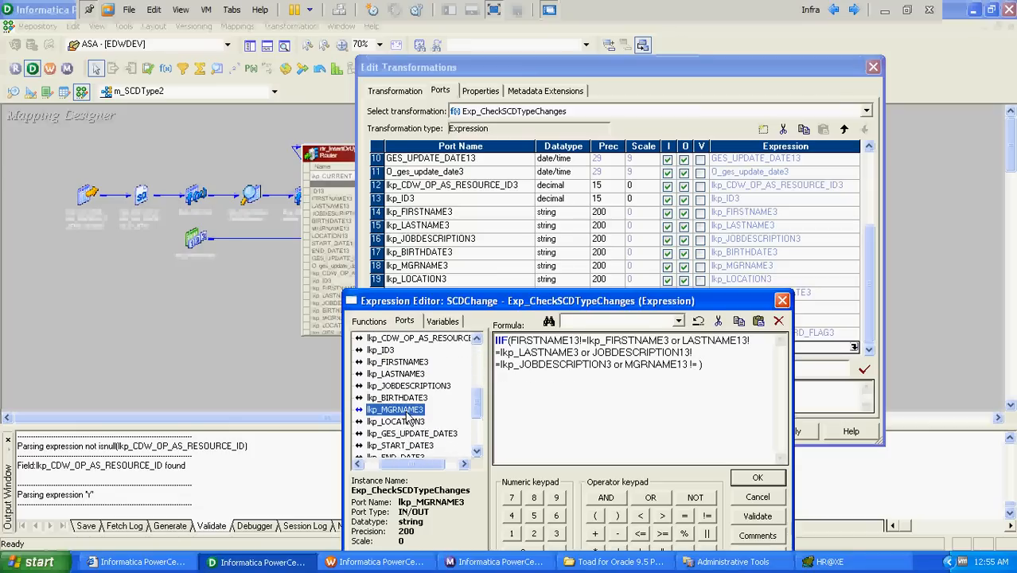
double_click(402, 409)
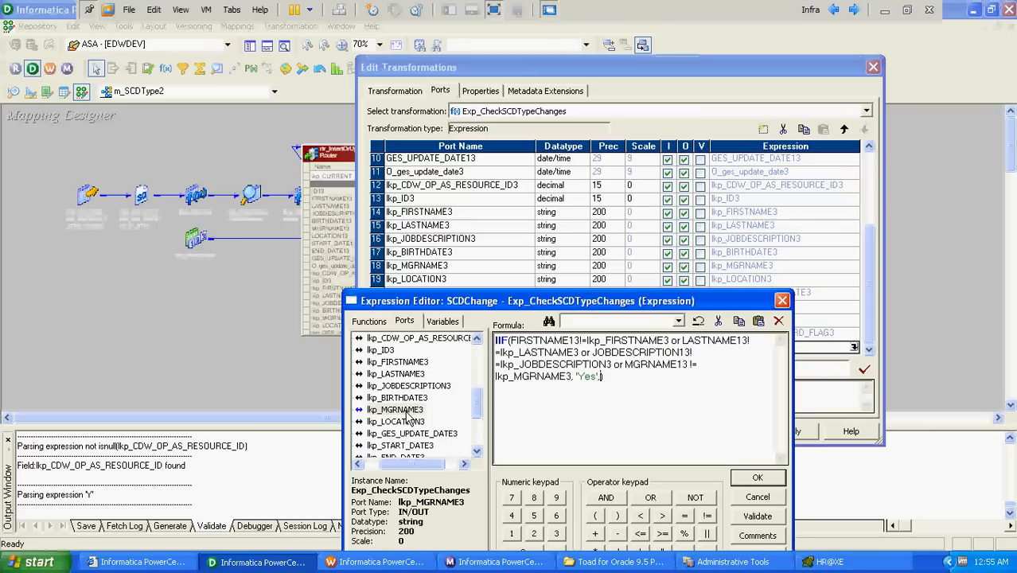
type(", 'Yes','No'")
left_click(756, 478)
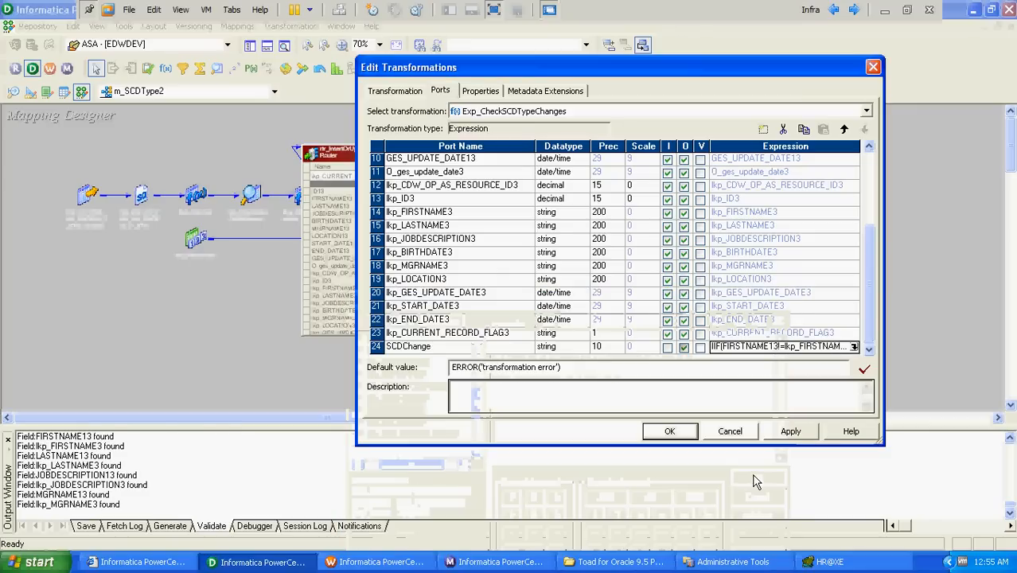
Validate the SCDChange formula and save the transformation, and enlarge Exp_CheckSCDTypeChanges downward to show more ports.
left_click(853, 347)
left_click(754, 516)
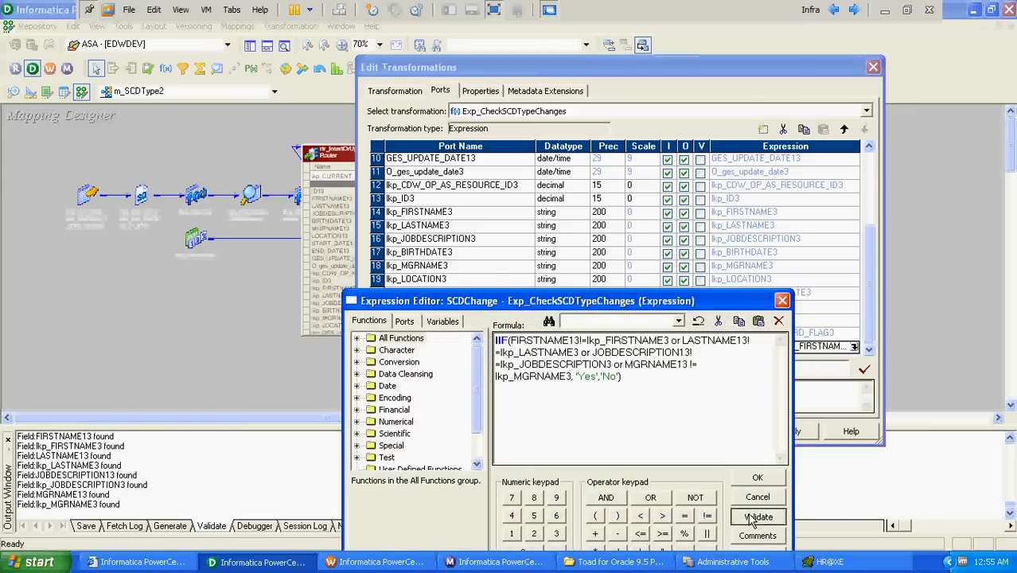
key("Return")
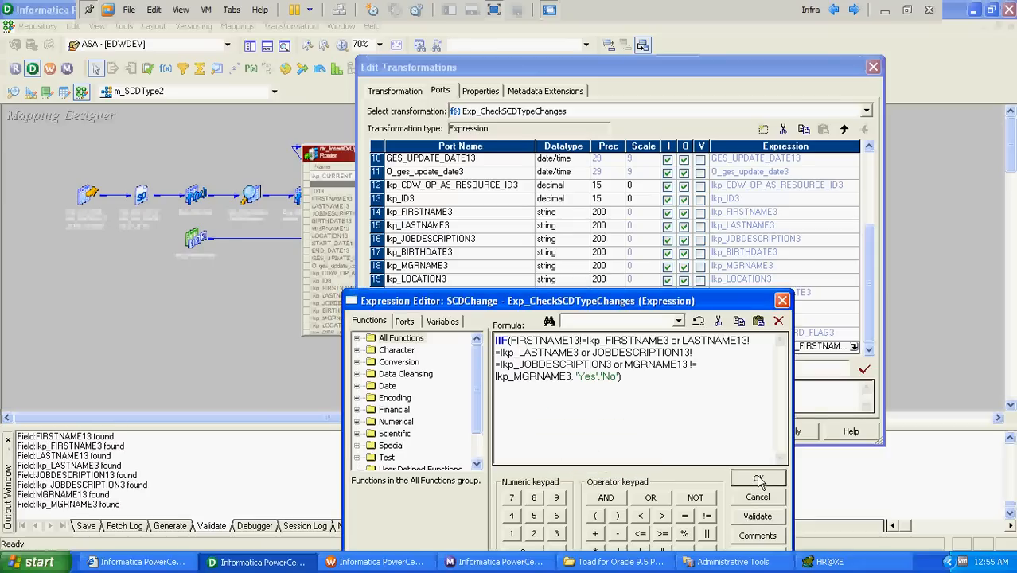
left_click(757, 478)
left_click(790, 432)
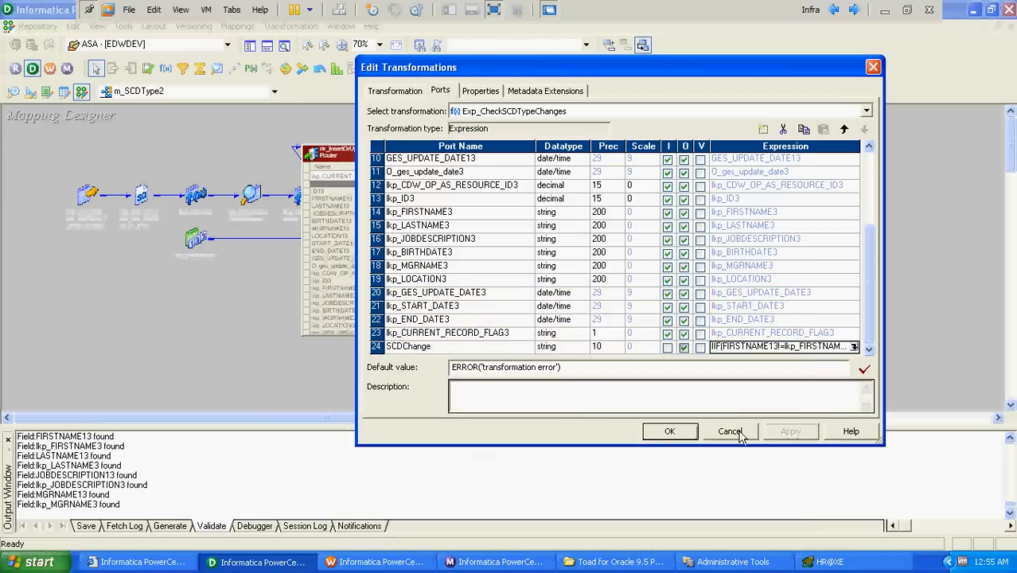
left_click(666, 432)
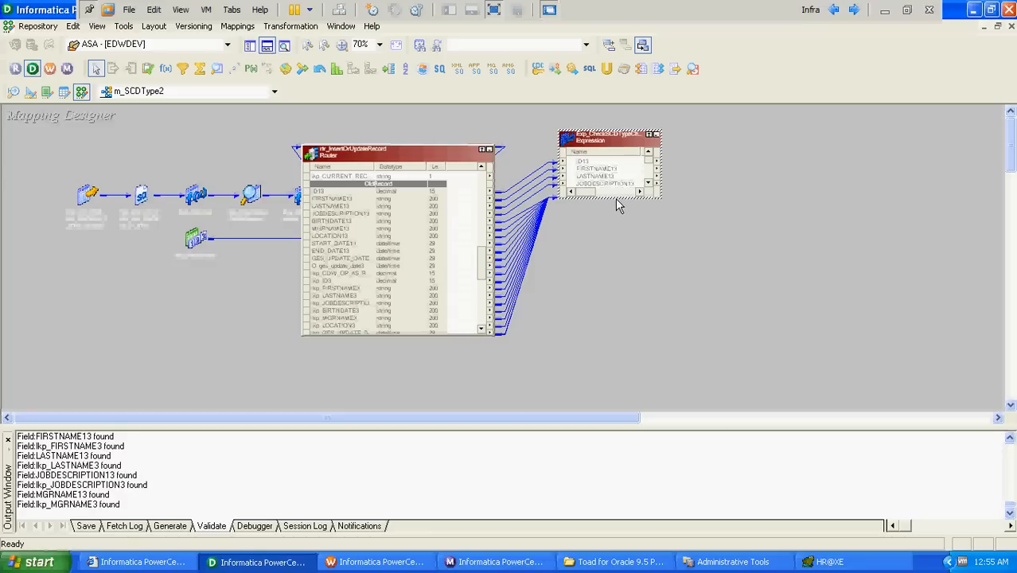
left_click_drag(617, 199, 616, 286)
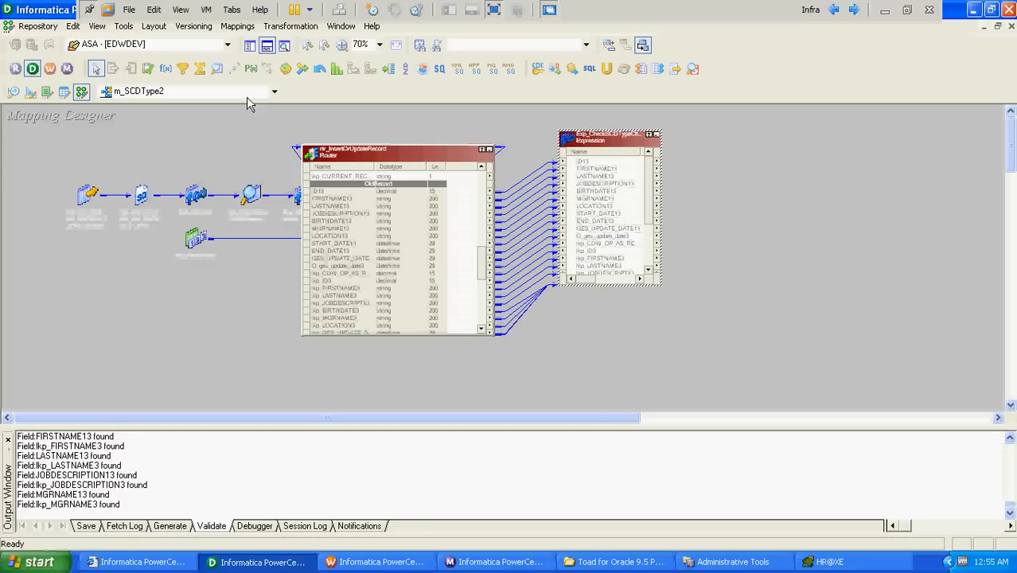
Create a Router transformation named rtr_CheckScd2Changes in the mapping.
left_click(290, 26)
left_click(295, 63)
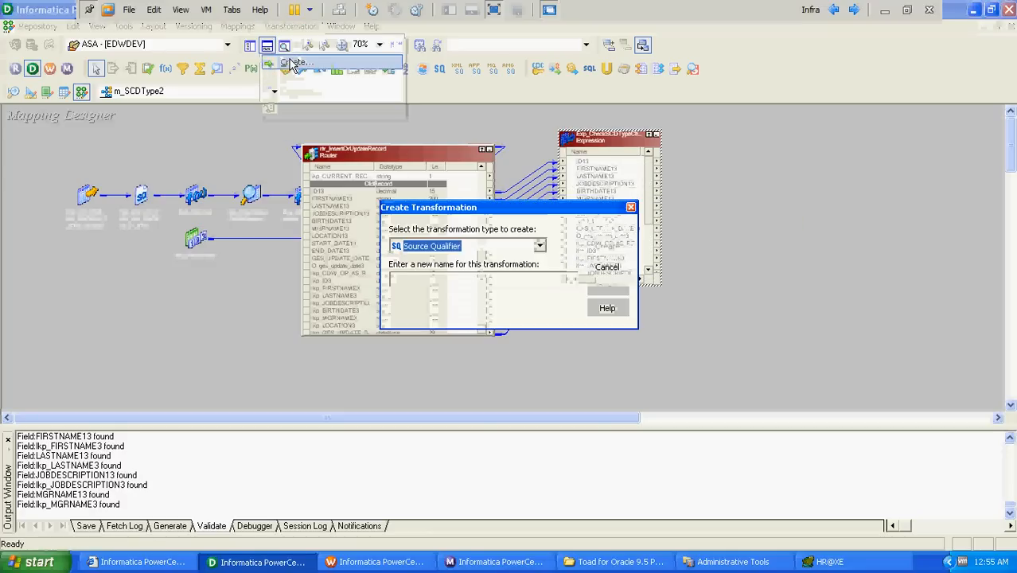
key("r")
key("r")
key("Tab")
type("rt")
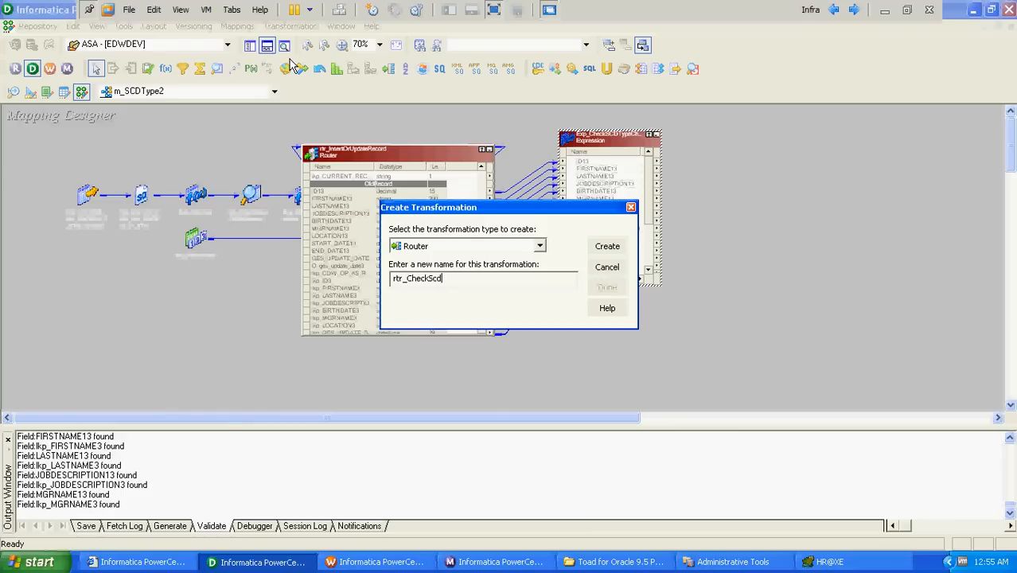
key("Return")
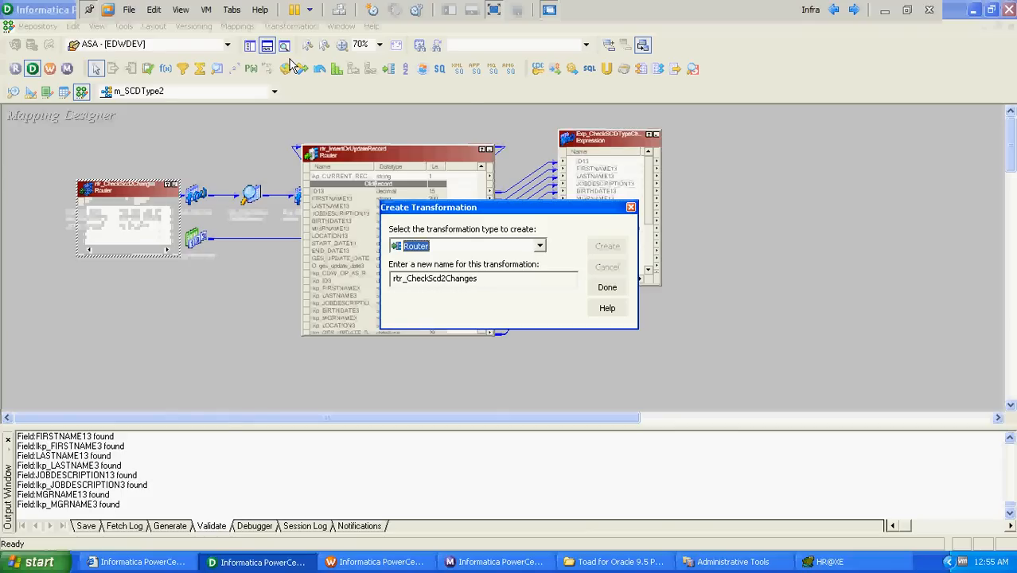
left_click(608, 293)
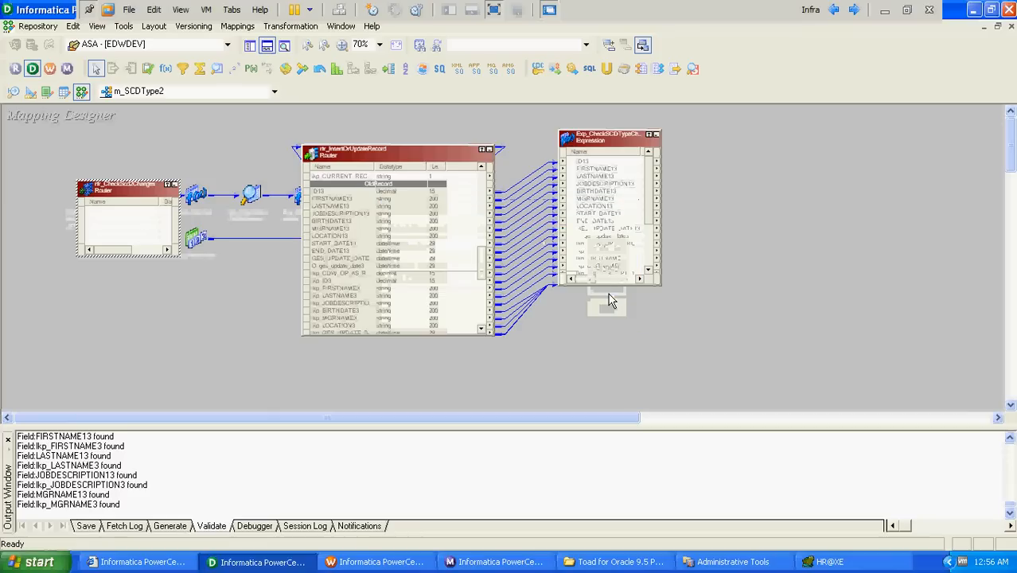
Place the rtr_CheckScd2Changes router beside the Exp_CheckSCDTypeCh... expression and link all of the expression's ports into it.
left_click_drag(124, 197, 740, 153)
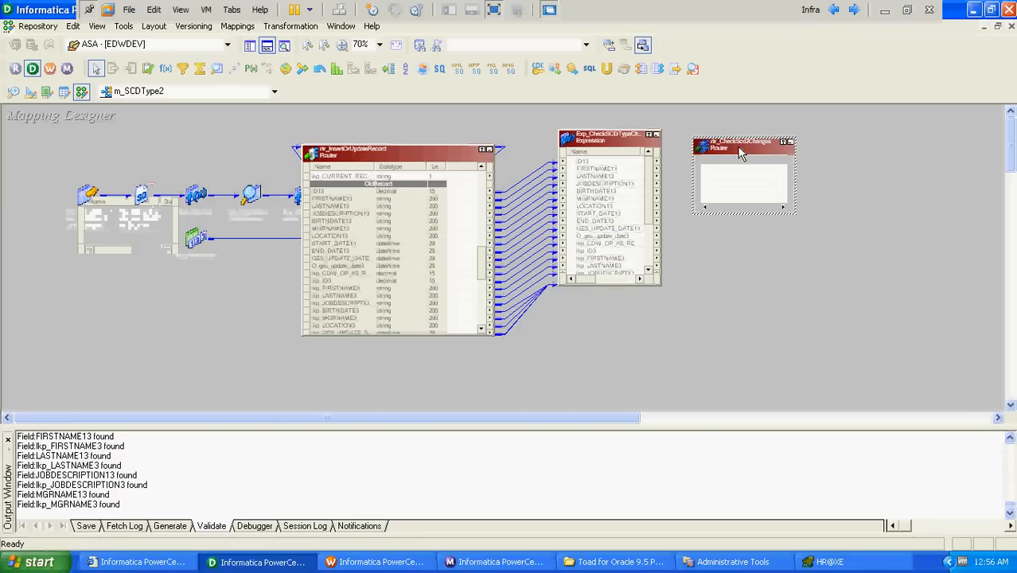
left_click(585, 162)
key("ctrl+a")
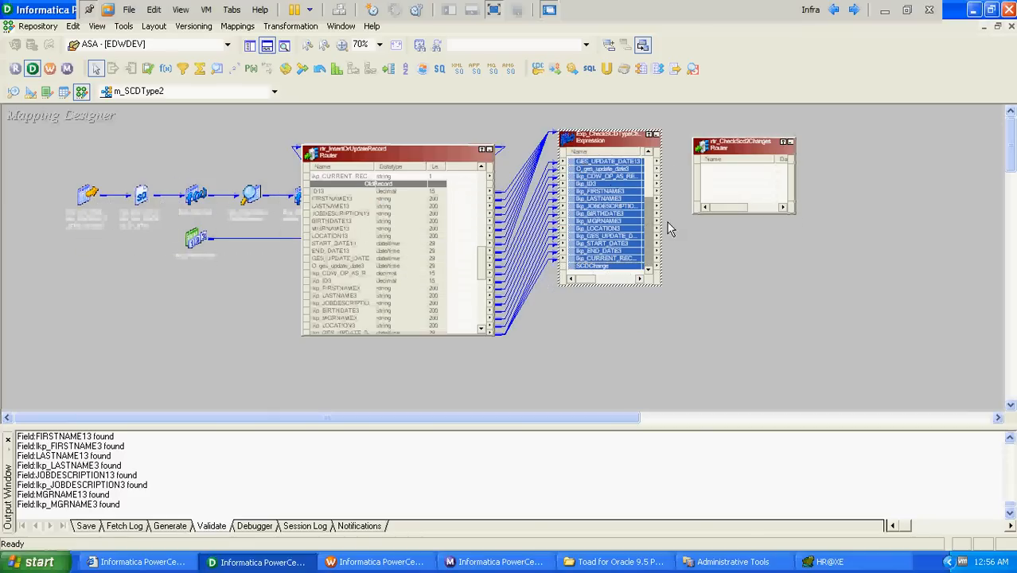
left_click_drag(648, 224, 652, 168)
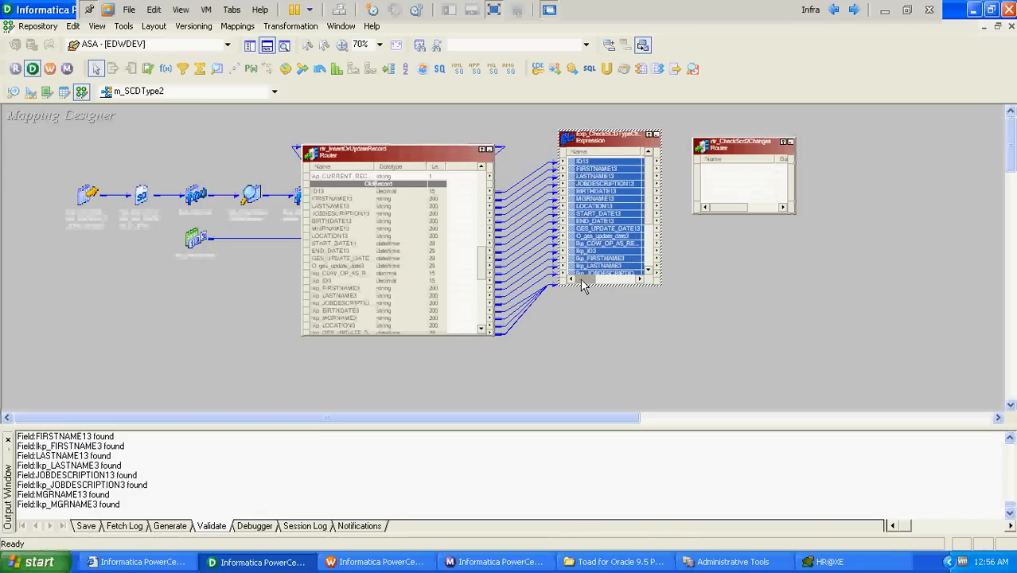
left_click_drag(583, 280, 598, 280)
left_click_drag(630, 163, 710, 170)
Add two groups named SCDChanged and SCDUnChanged to the rtr_CheckScd2Changes router.
double_click(732, 160)
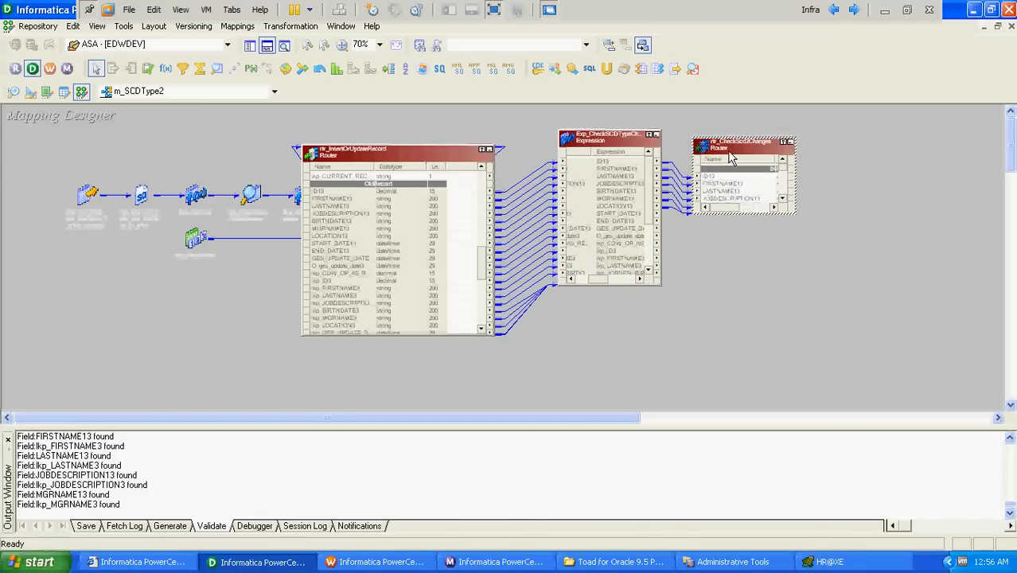
left_click(521, 91)
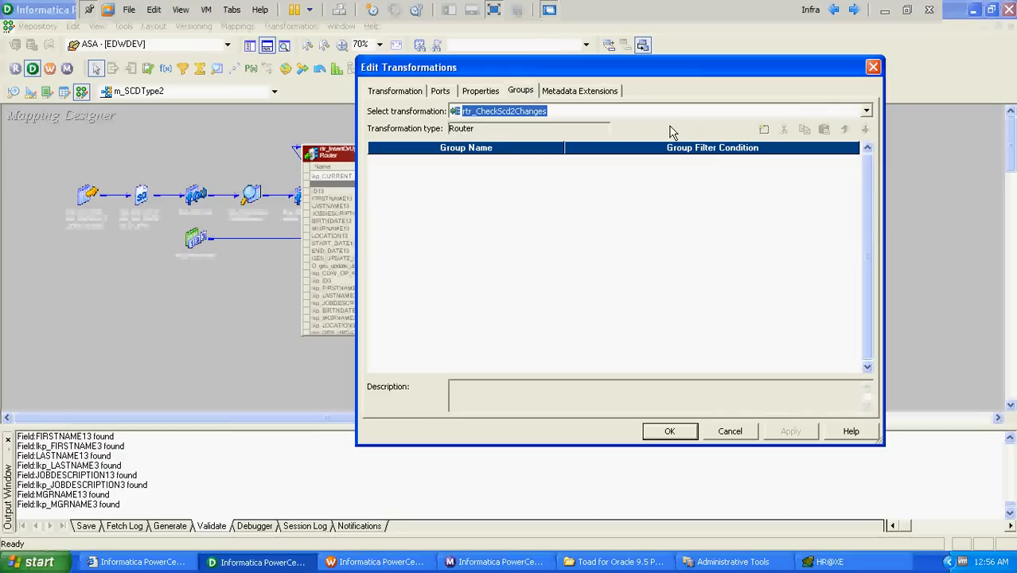
left_click(764, 129)
left_click(764, 129)
left_click(536, 159)
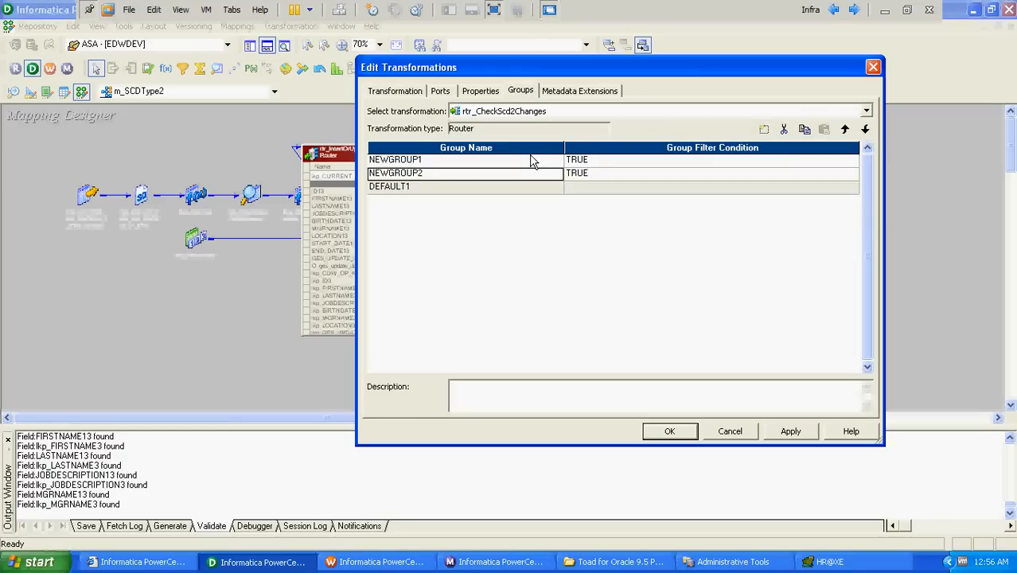
left_click(531, 163)
type("SCDChanged")
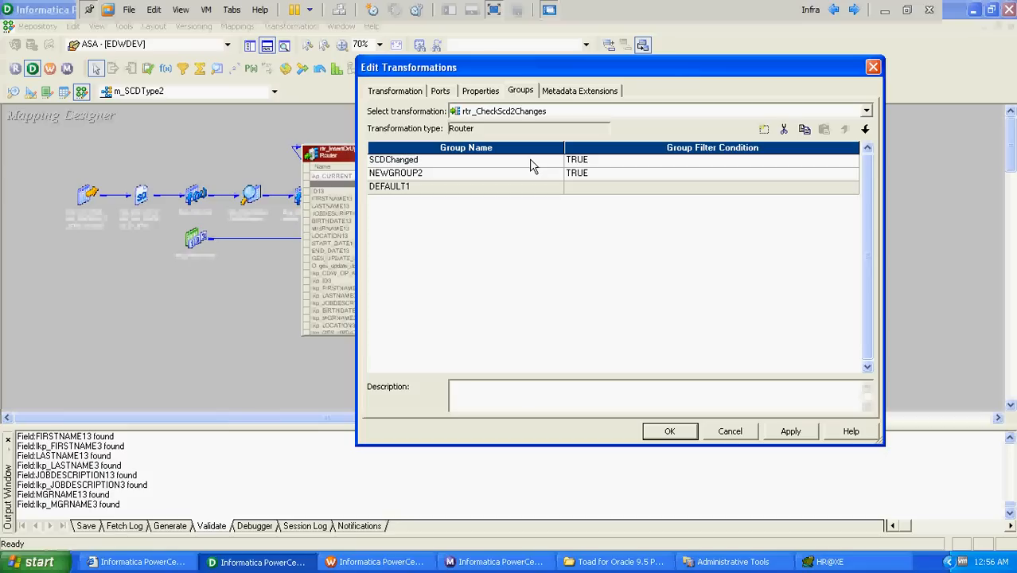
left_click(525, 178)
left_click(525, 178)
type("SCDUnChanged")
Set the SCDUnChanged group's filter condition to SCDChange='No' and validate the expression.
left_click(850, 175)
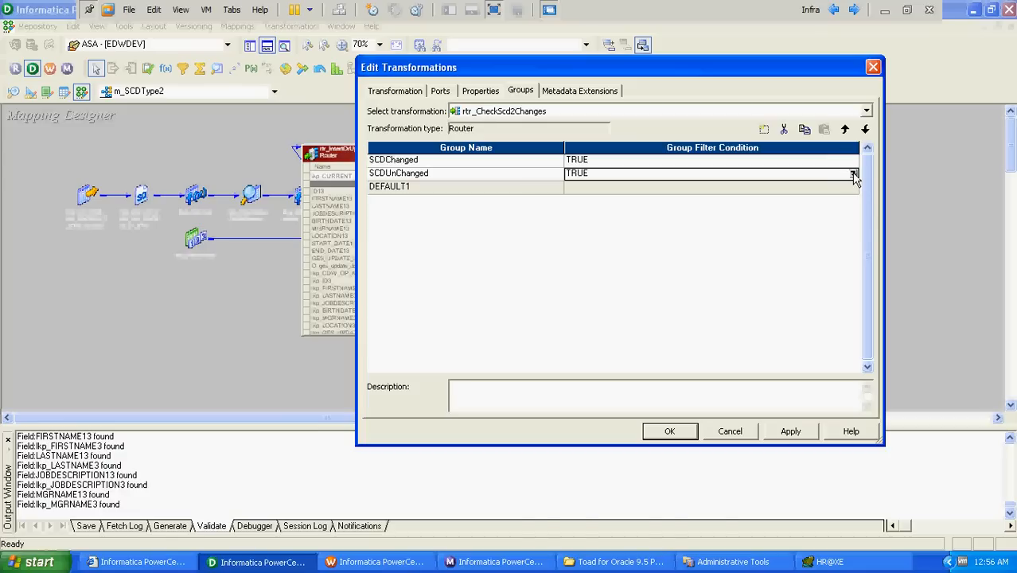
left_click(852, 173)
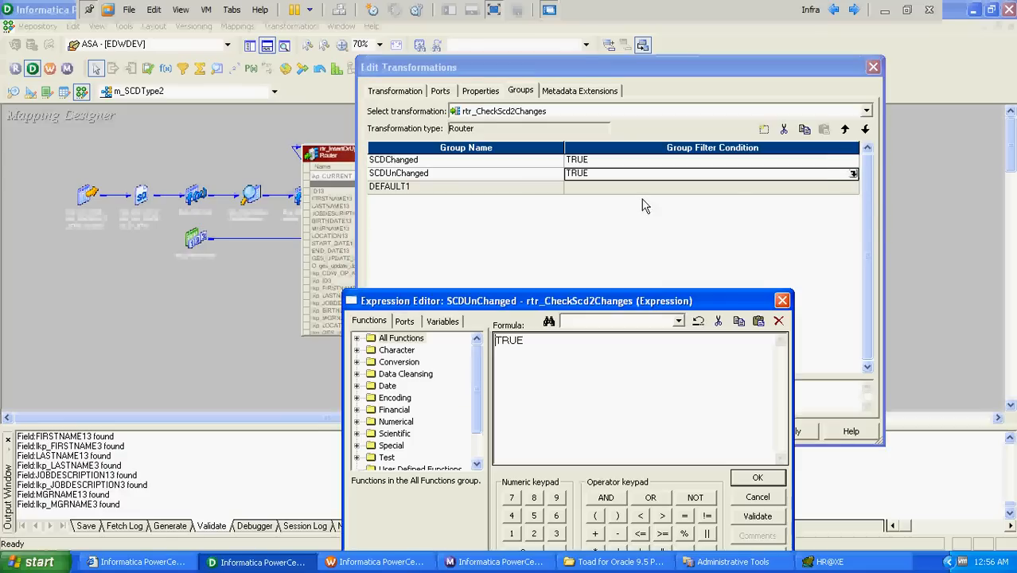
left_click(408, 322)
left_click_drag(481, 380, 478, 442)
double_click(408, 410)
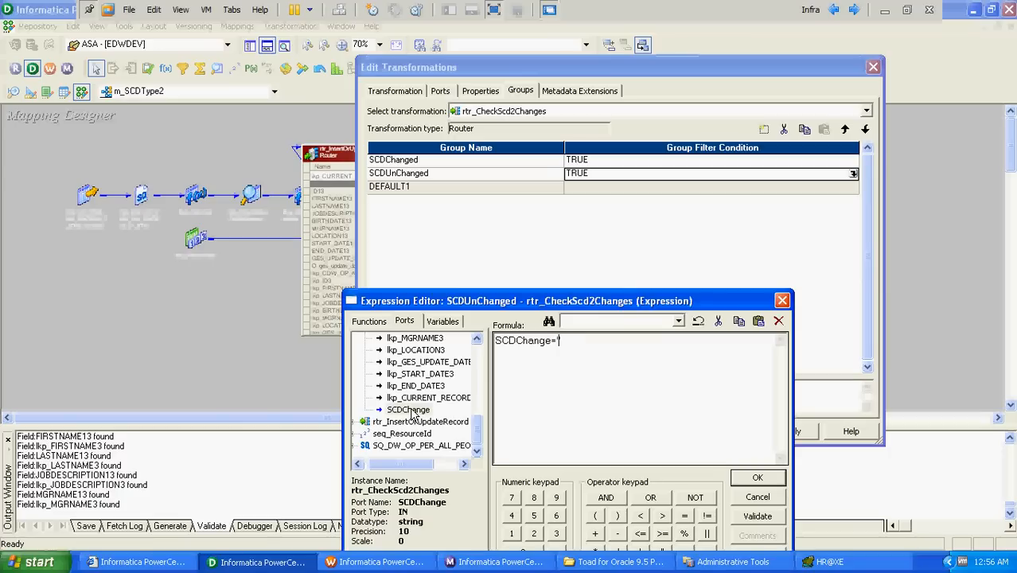
type("='No'")
key("ctrl+a")
key("ctrl+c")
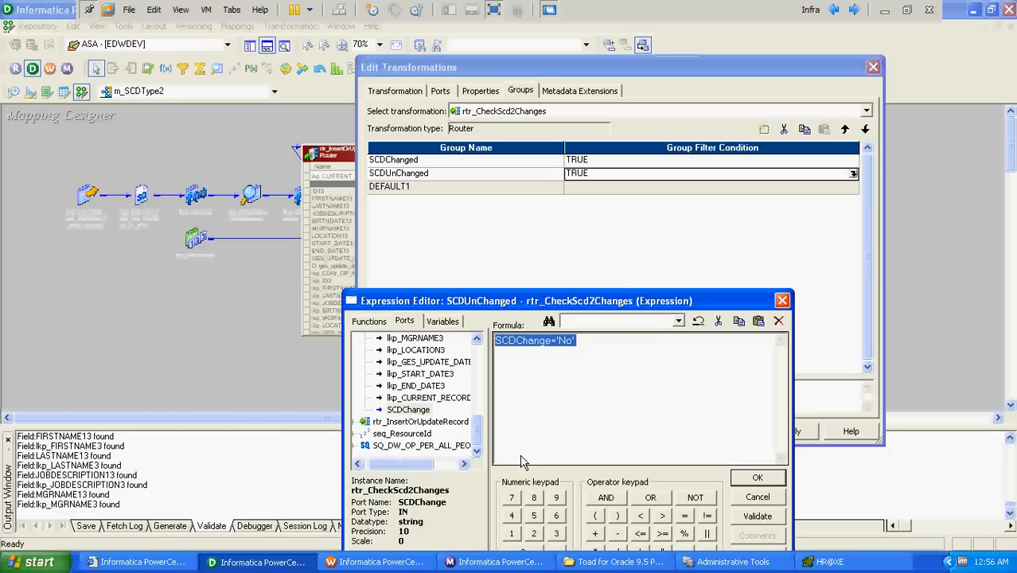
left_click(756, 516)
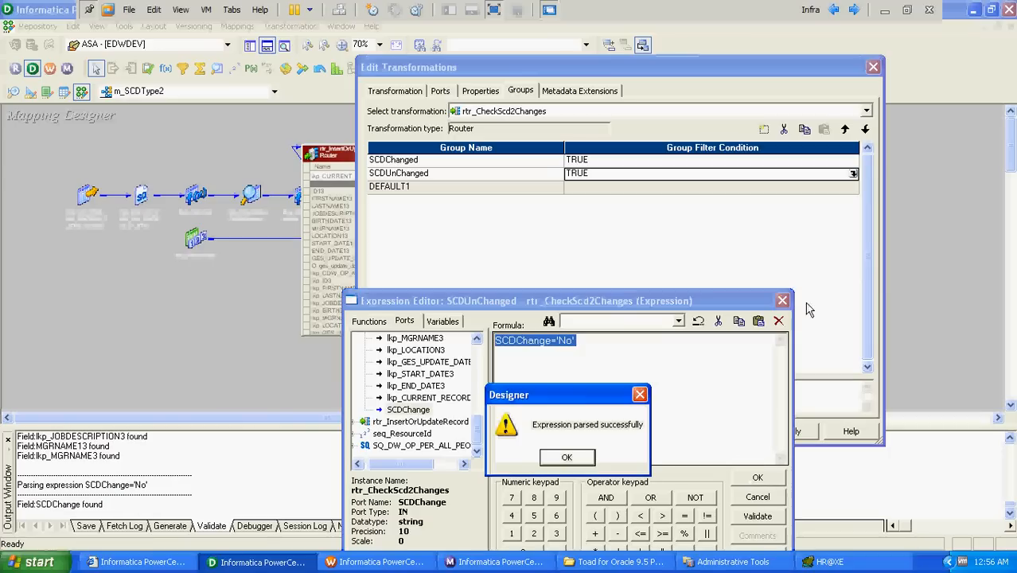
key("Return")
key("Return")
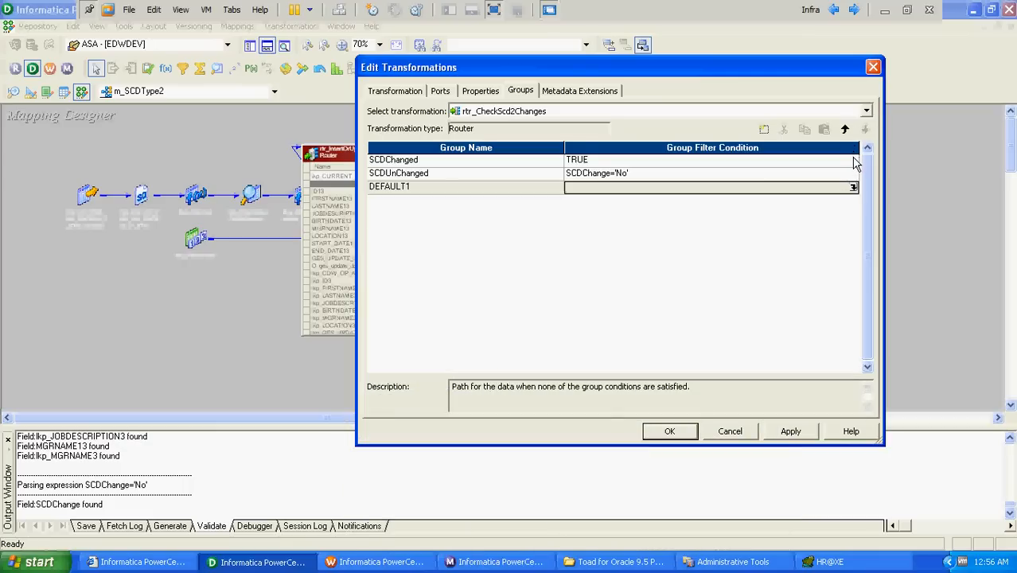
Set the SCDChanged group's filter condition to SCDChange='Yes' and apply the router changes.
left_click(854, 159)
left_click(853, 160)
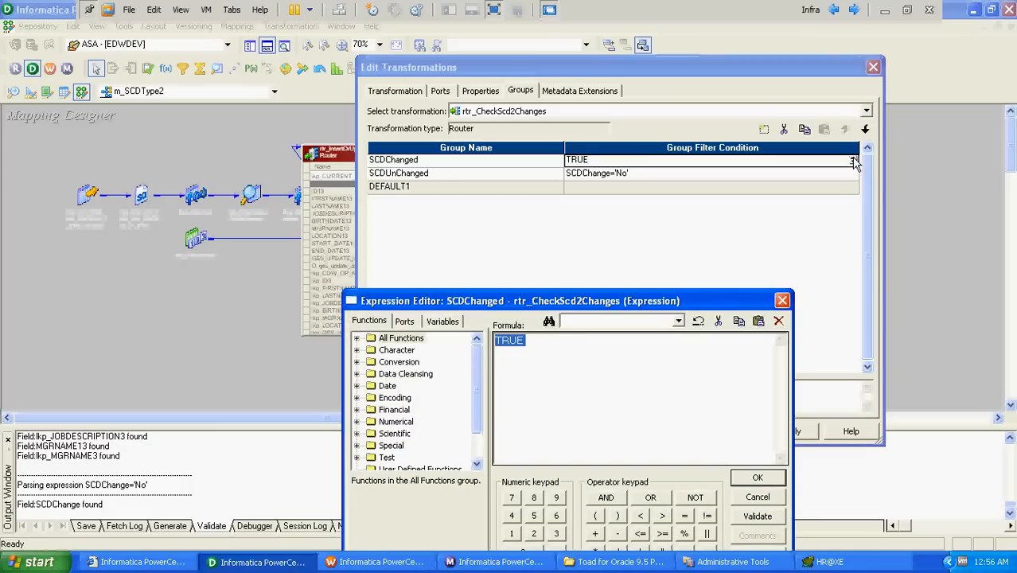
key("ctrl+v")
key("shift+Left")
key("shift+Left")
key("shift+Left")
key("shift+Left")
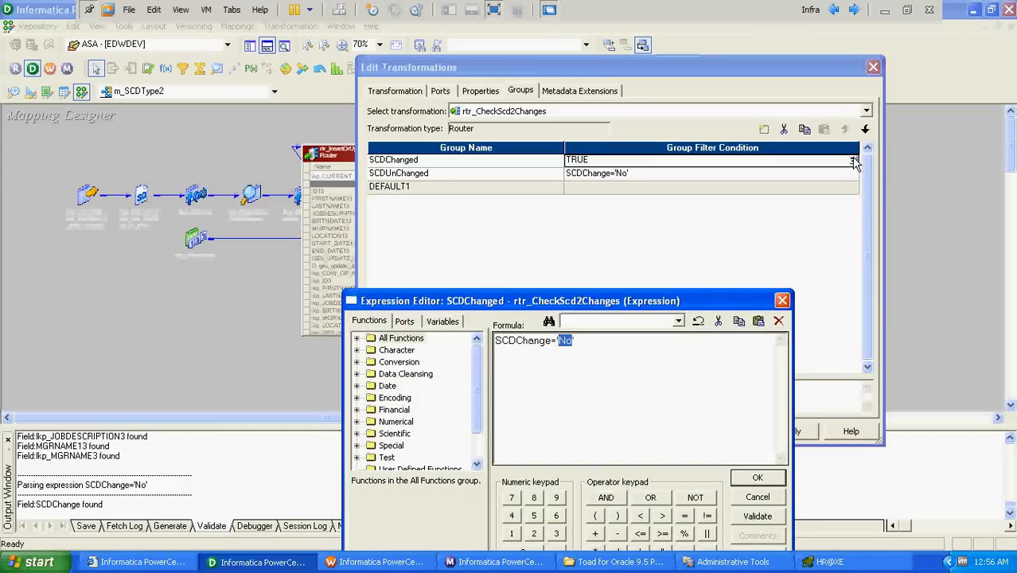
type("Yes'")
left_click(754, 478)
left_click(791, 432)
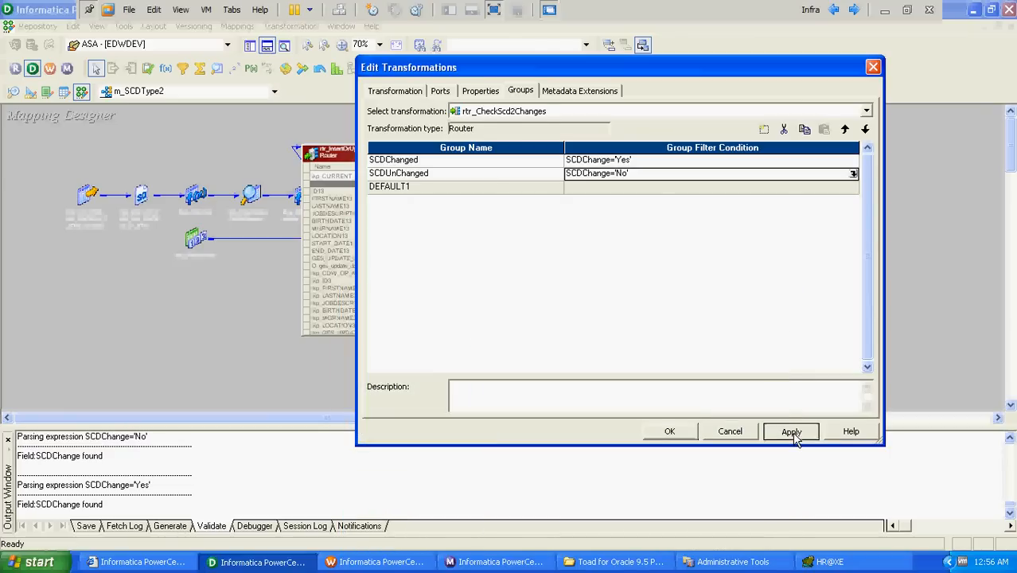
left_click(669, 431)
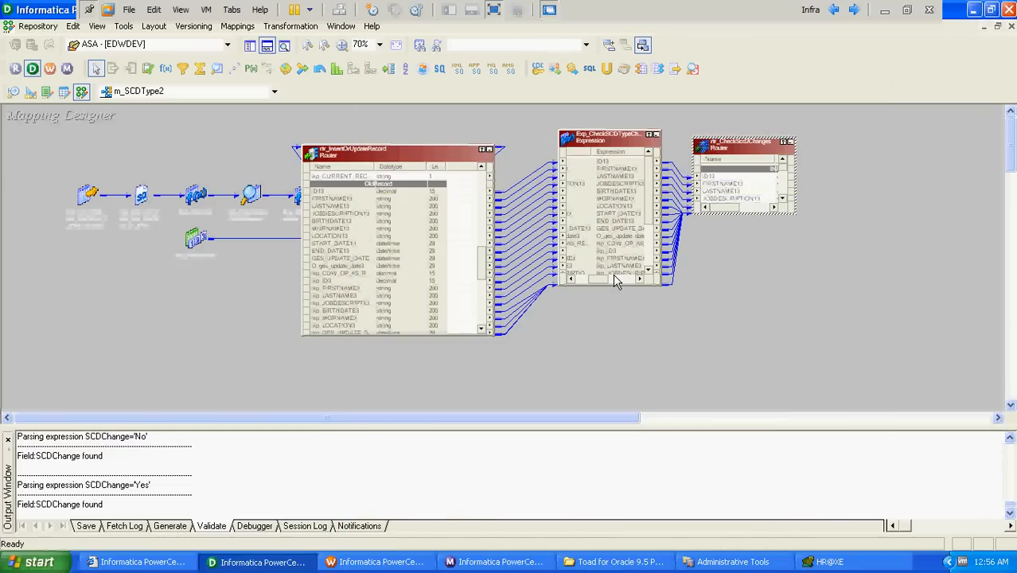
Enlarge the rtr_CheckScd2Changes router box and select the ID port of its SCDUnChanged group.
left_click_drag(749, 215, 752, 358)
left_click_drag(787, 186, 786, 214)
left_click_drag(788, 225, 788, 253)
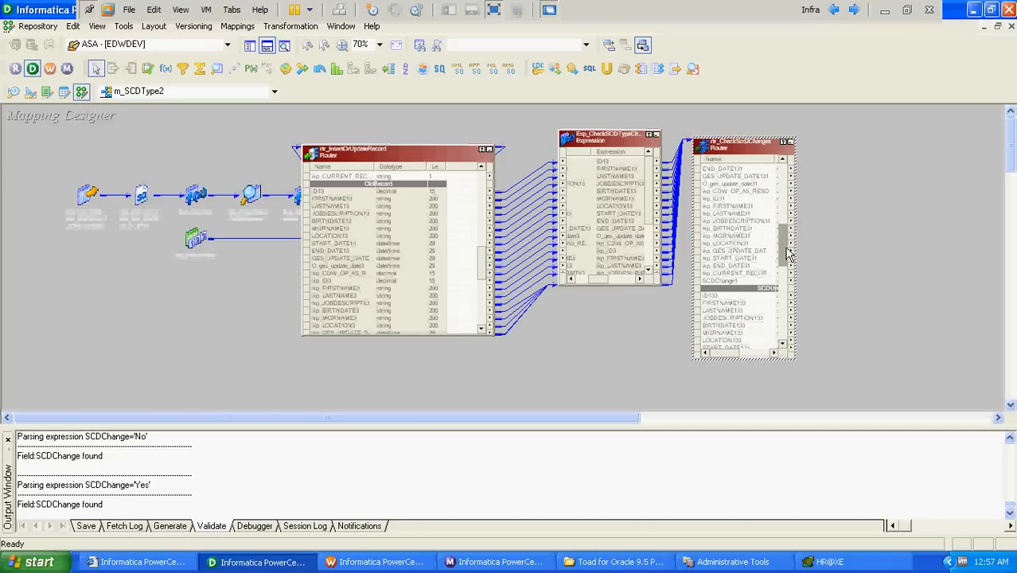
left_click_drag(734, 352, 748, 353)
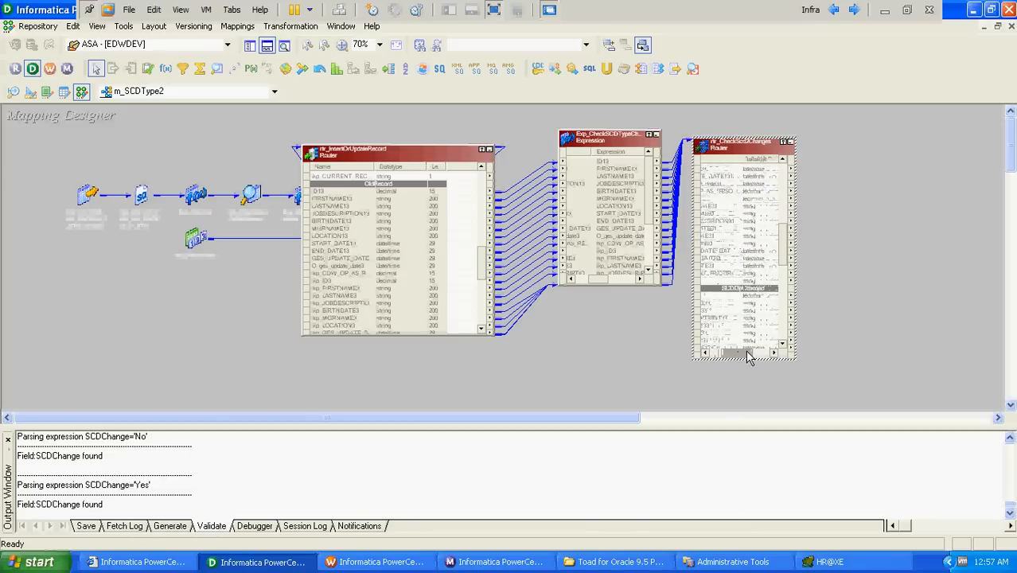
left_click(738, 297)
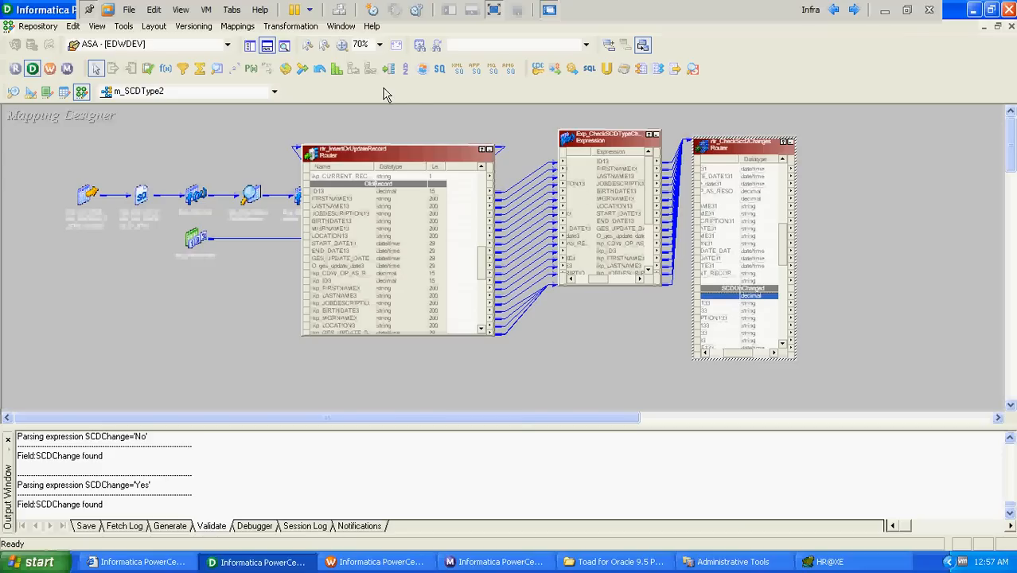
Create an Expression transformation named Exp_ScdUnChanged and place it beside the rtr_CheckScd2Changes router.
left_click(292, 26)
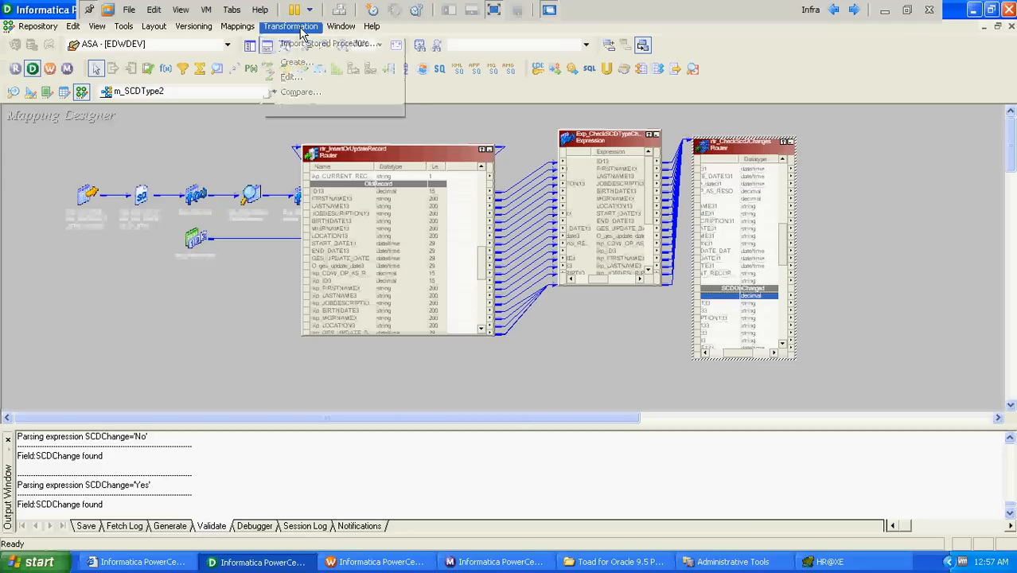
left_click(304, 66)
key("e")
key("Tab")
type("E")
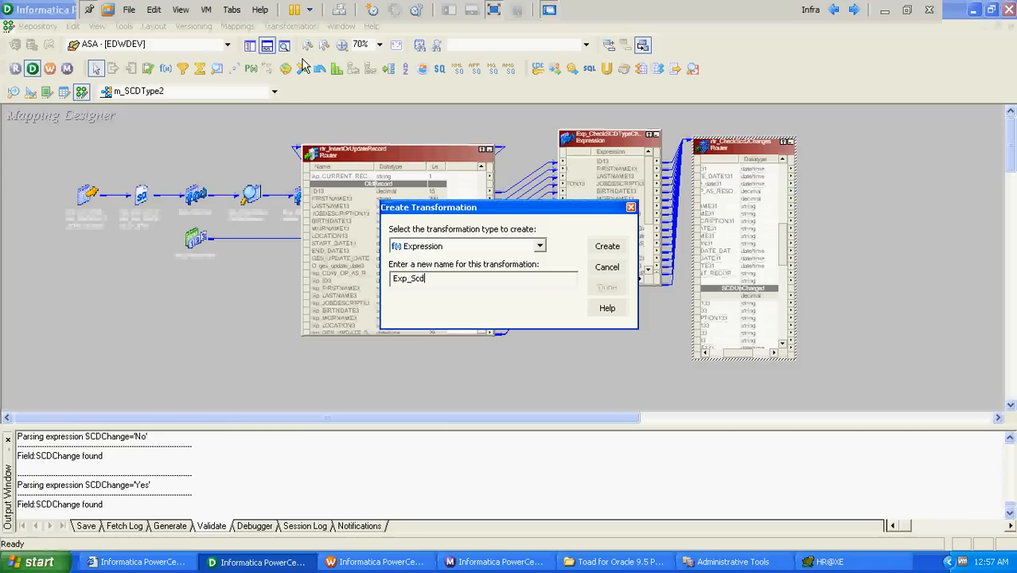
type("xp_ScdUnChanged")
key("Return")
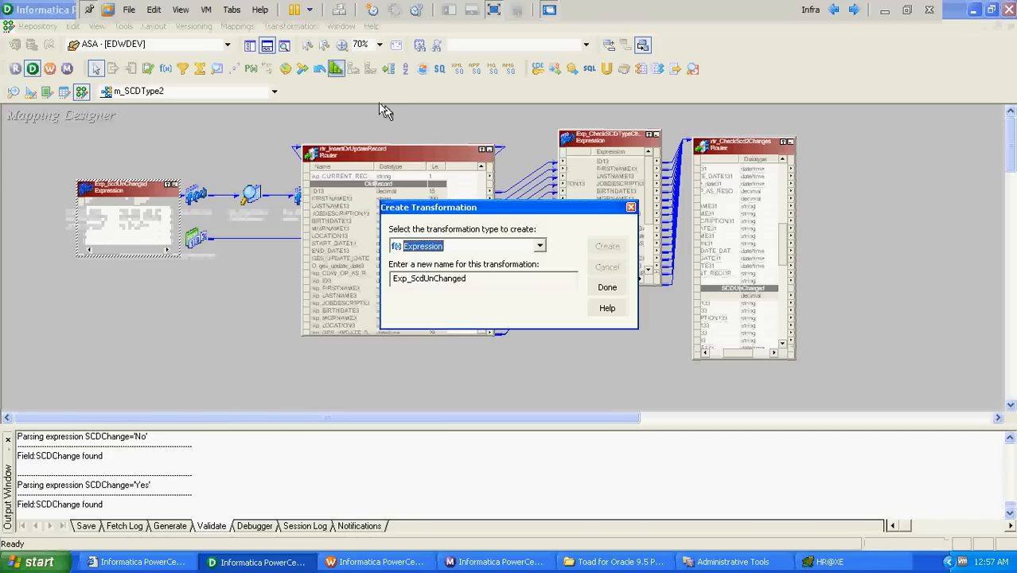
left_click(605, 286)
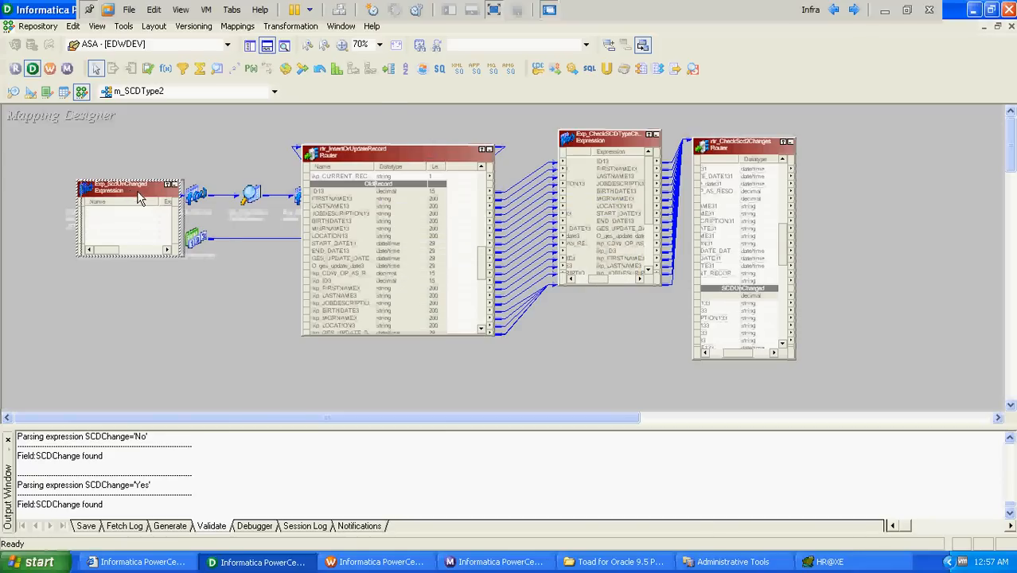
left_click_drag(139, 198, 878, 280)
Enlarge the mapping workspace and link the SCDUnChanged group's lkp_CDW_OP_AS_RESO... port to Exp_ScdUnChanged.
left_click_drag(712, 434, 714, 509)
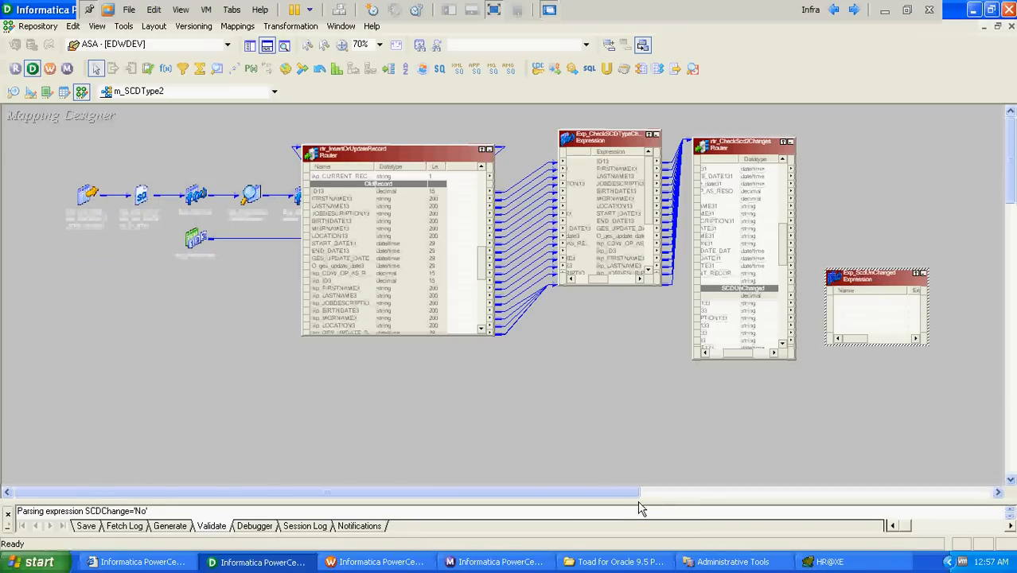
left_click_drag(637, 495, 710, 496)
left_click_drag(668, 243, 669, 276)
left_click_drag(633, 354, 607, 357)
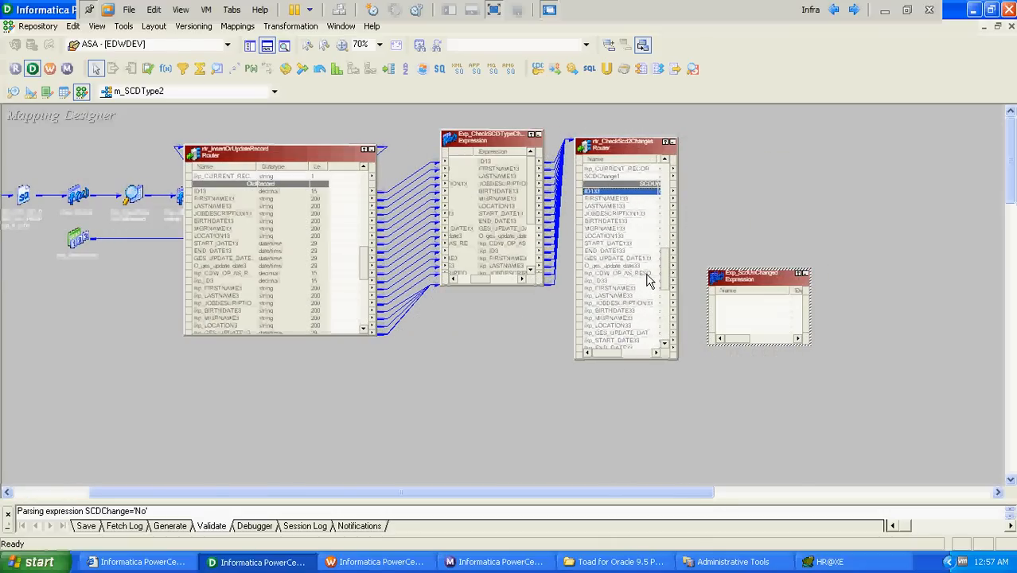
left_click(647, 274)
left_click_drag(658, 278, 773, 290)
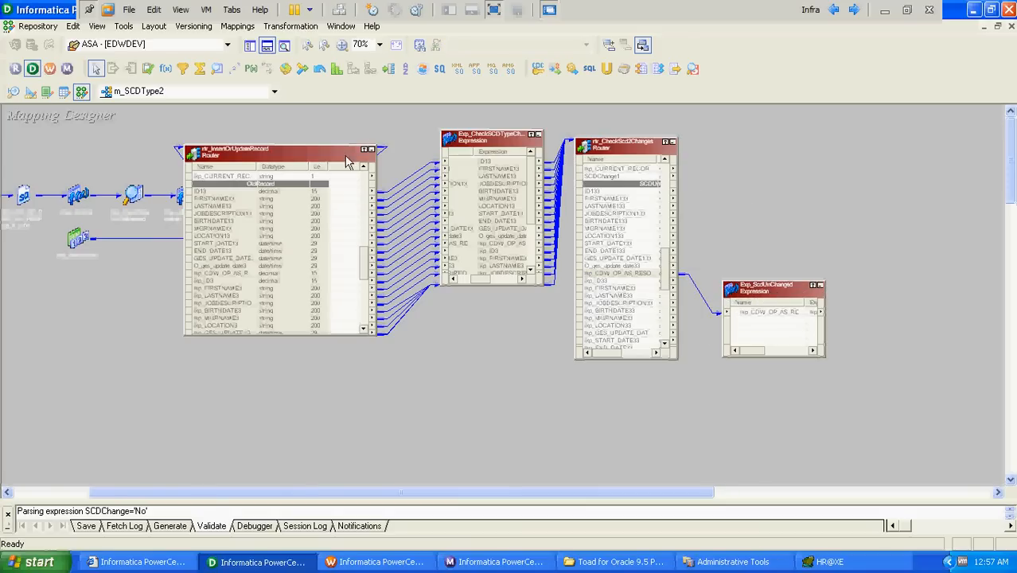
Iconize the rtr_InsertOrUpdateRecord router and place a copy of the CDW_OP_AS_RESOURCE_DIM target beside Exp_ScdUnChanged.
left_click(371, 150)
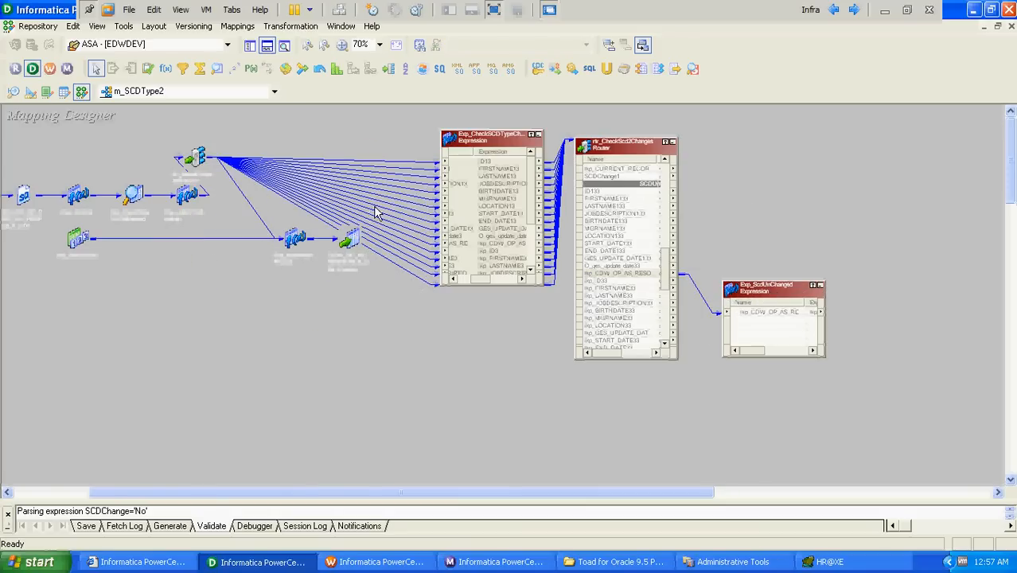
left_click(350, 239)
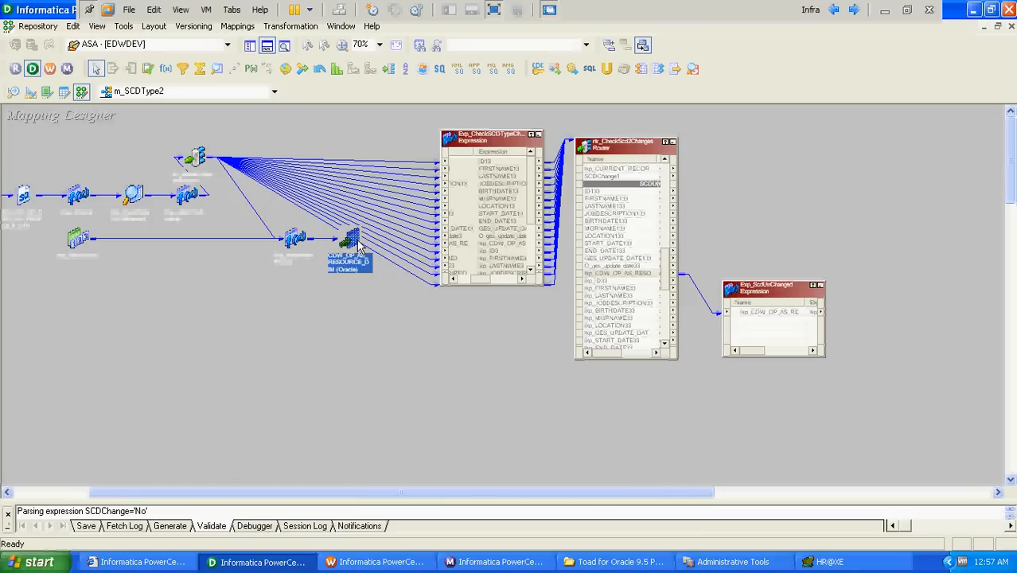
key("ctrl+v")
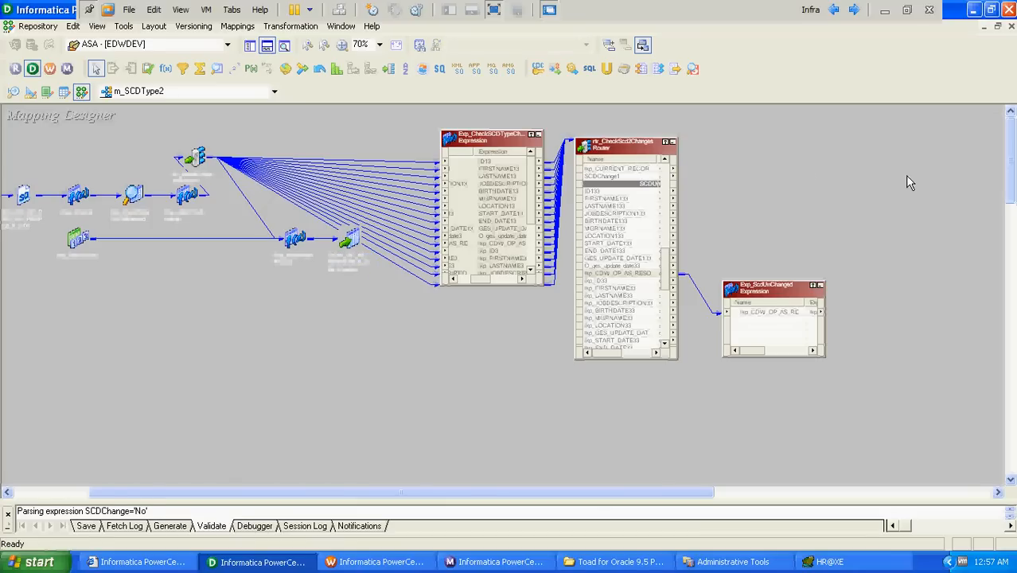
left_click(948, 185)
left_click_drag(948, 185, 921, 290)
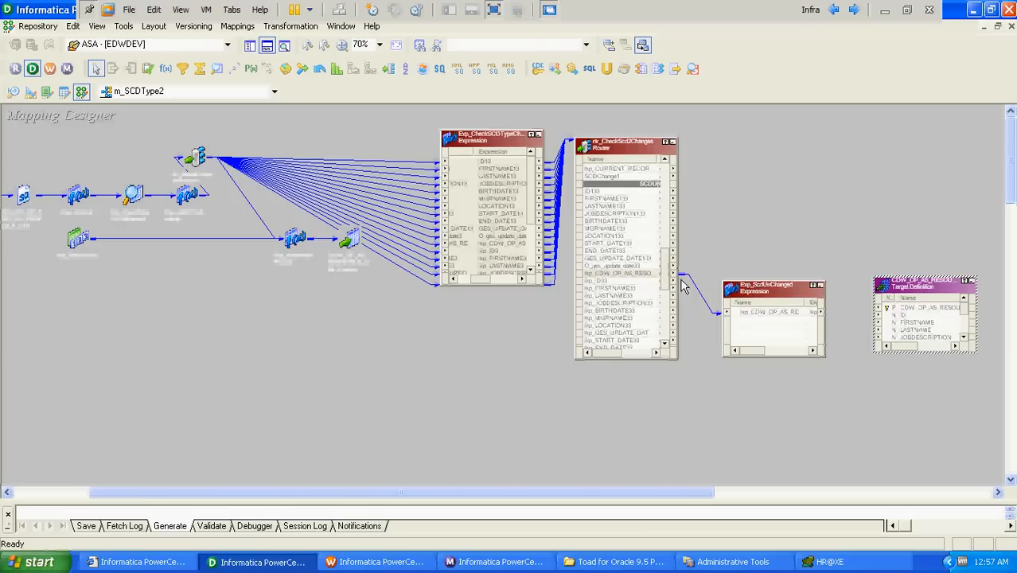
Try to select the SCDUnChanged group's ports from lkp_CDW_OP_AS_RESO... down through SCDChange3 in the rtr_CheckScd2Changes router.
left_click(615, 274)
key("shift+Down")
key("shift+Down")
key("shift+Down")
key("shift+Down")
key("shift+Down")
key("shift+Down")
key("shift+Down")
key("shift+Down")
key("shift+Down")
key("shift+Down")
key("shift+Down")
key("shift+Down")
key("shift+Down")
key("shift+Down")
key("shift+Down")
key("shift+Down")
key("shift+Down")
key("shift+Down")
key("shift+Down")
key("shift+Down")
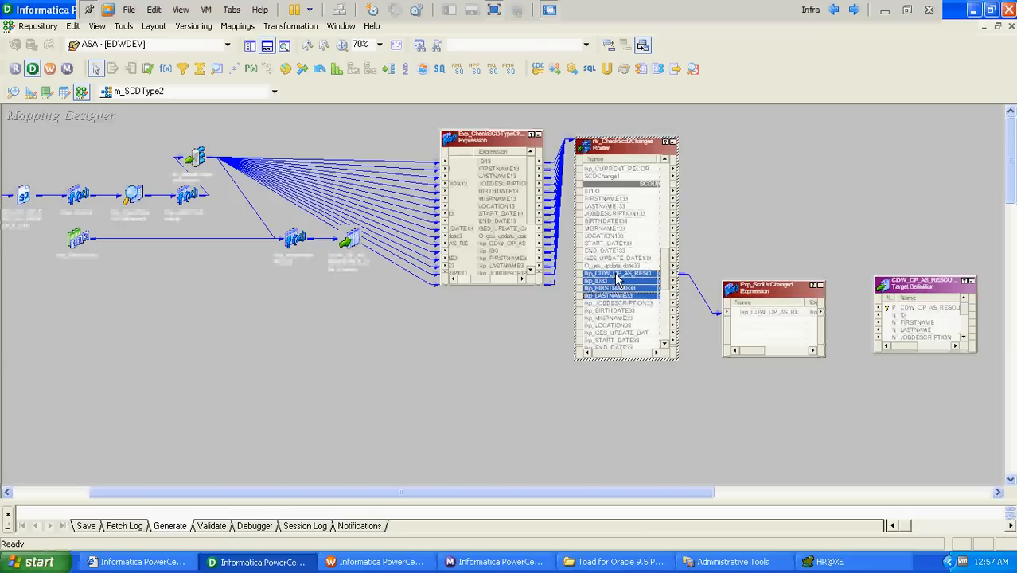
key("shift+Up")
key("shift+Up")
key("shift+Up")
key("shift+Up")
key("shift+Up")
key("shift+Up")
key("shift+Up")
key("shift+Up")
key("shift+Up")
key("shift+Up")
key("shift+Up")
key("shift+Up")
key("shift+Up")
key("shift+Up")
key("shift+Up")
key("shift+Up")
key("shift+Up")
key("shift+Up")
key("shift+Up")
key("shift+Up")
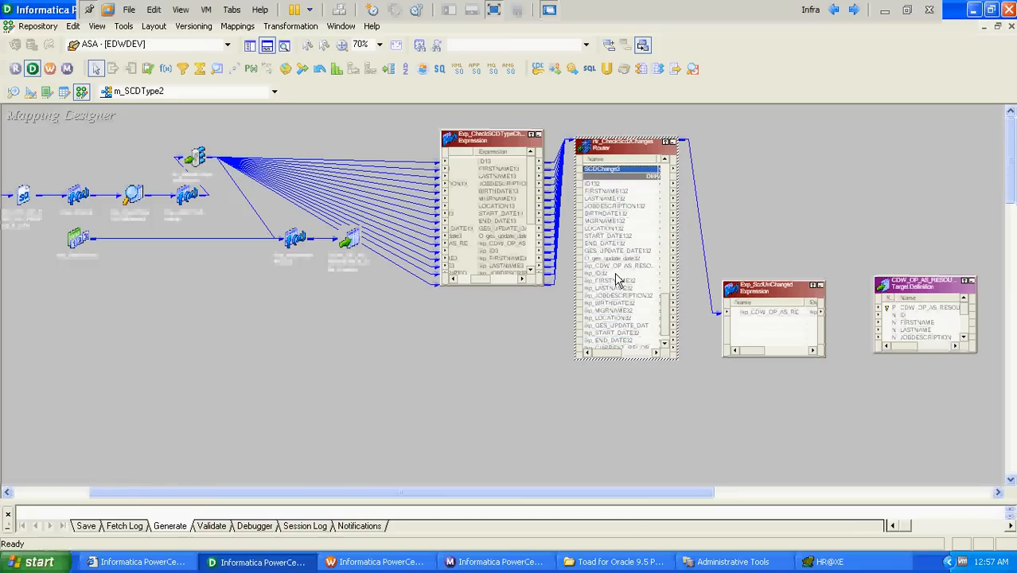
Delete the link from rtr_CheckScd2Changes to Exp_ScdUnChanged and select the SCDUnChanged group's ports from lkp_CDW_OP_AS_RESO... through SCDChange3.
left_click(703, 236)
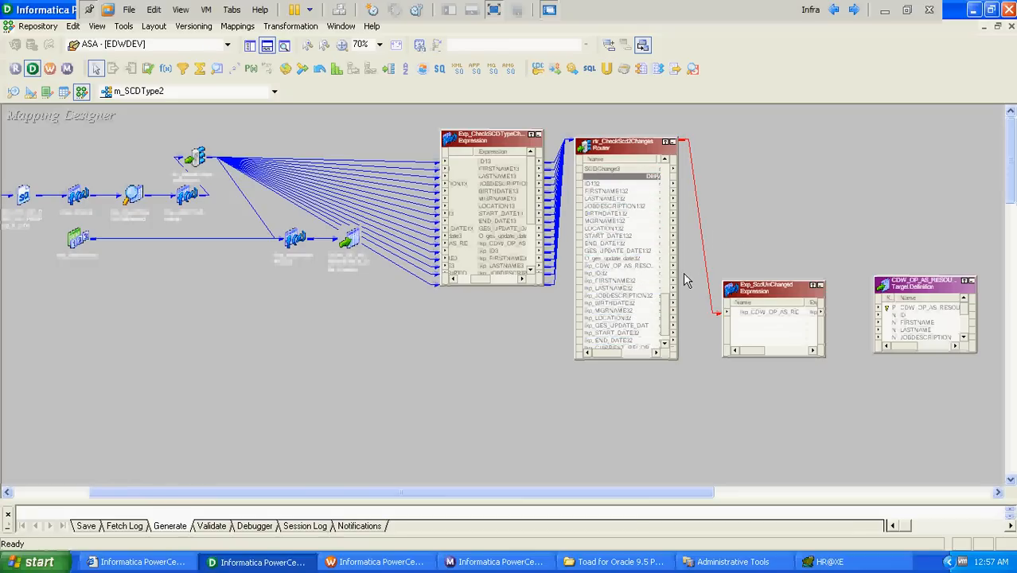
key("Delete")
left_click_drag(666, 309, 668, 273)
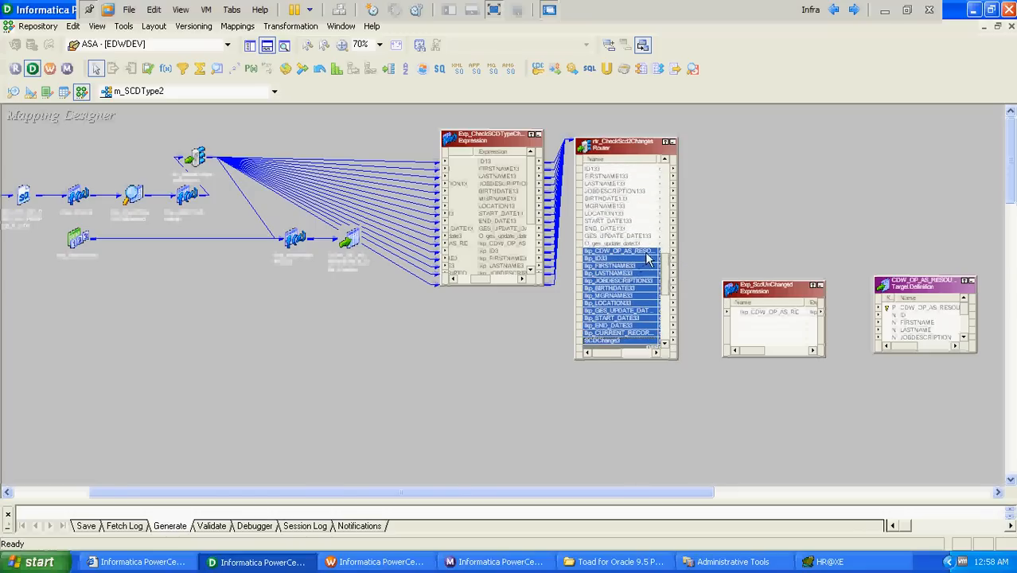
Try to link the SCDUnChanged group's selected ports from rtr_CheckScd2Changes to Exp_ScdUnChanged, and remove that link.
left_click_drag(601, 356, 619, 352)
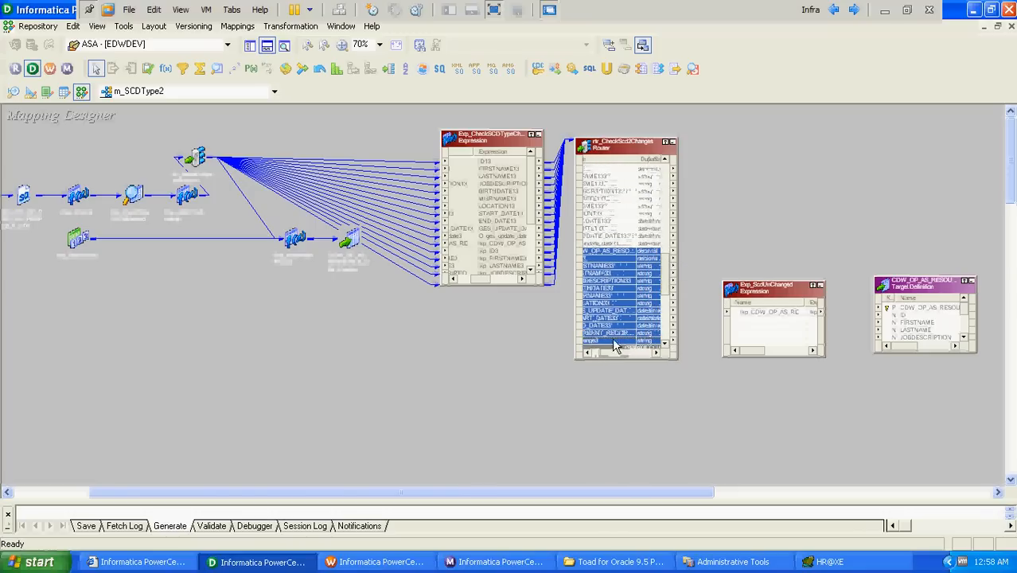
left_click_drag(651, 254, 760, 316)
left_click(705, 319)
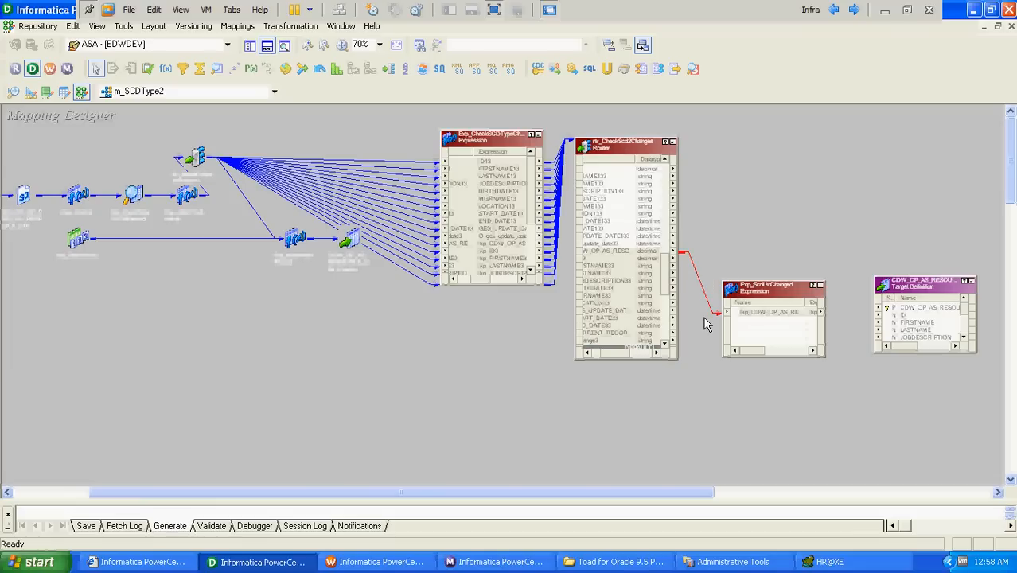
Remove the lkp_CDW_OP_AS_RESOURCE_ID33 port from the Exp_ScdUnChanged expression and accept having no input ports.
double_click(748, 318)
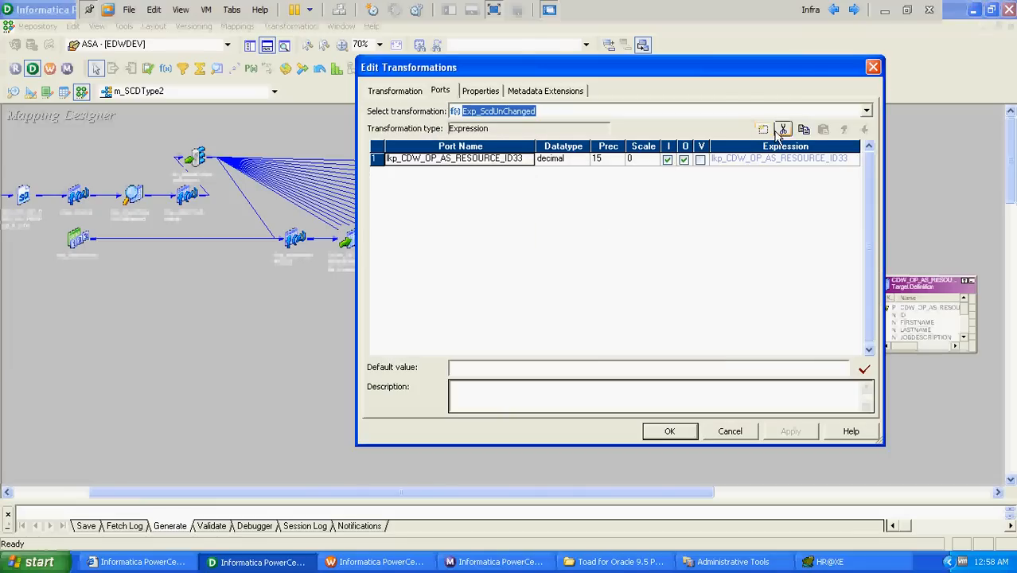
left_click(783, 130)
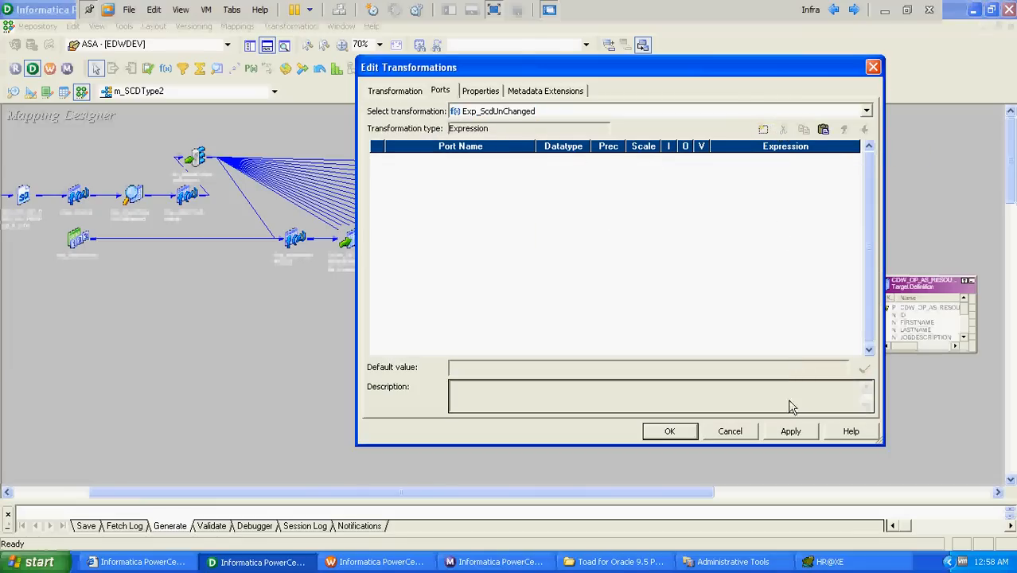
left_click(790, 431)
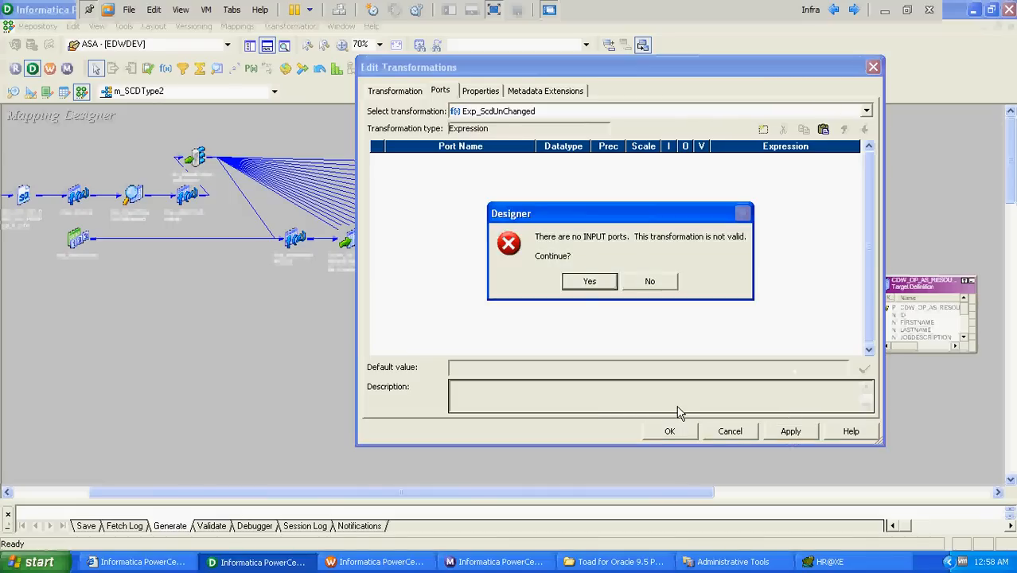
key("Return")
left_click(669, 431)
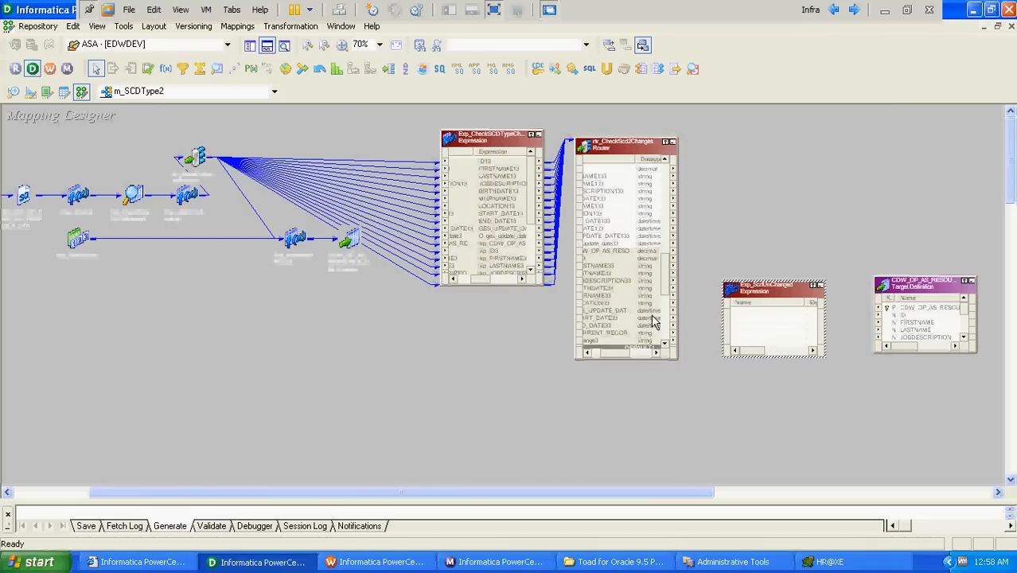
Copy the selected SCDUnChanged ports into Exp_ScdUnChanged with links, enlarge the expression to show all ports, and move the target copy farther away.
left_click_drag(657, 253, 746, 318)
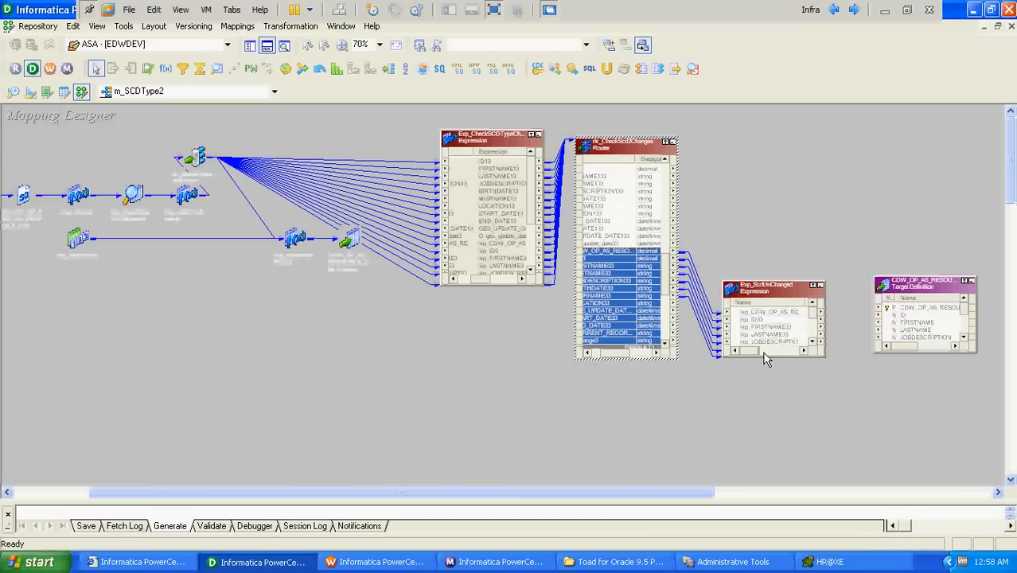
left_click_drag(761, 358, 754, 420)
left_click_drag(923, 291, 956, 295)
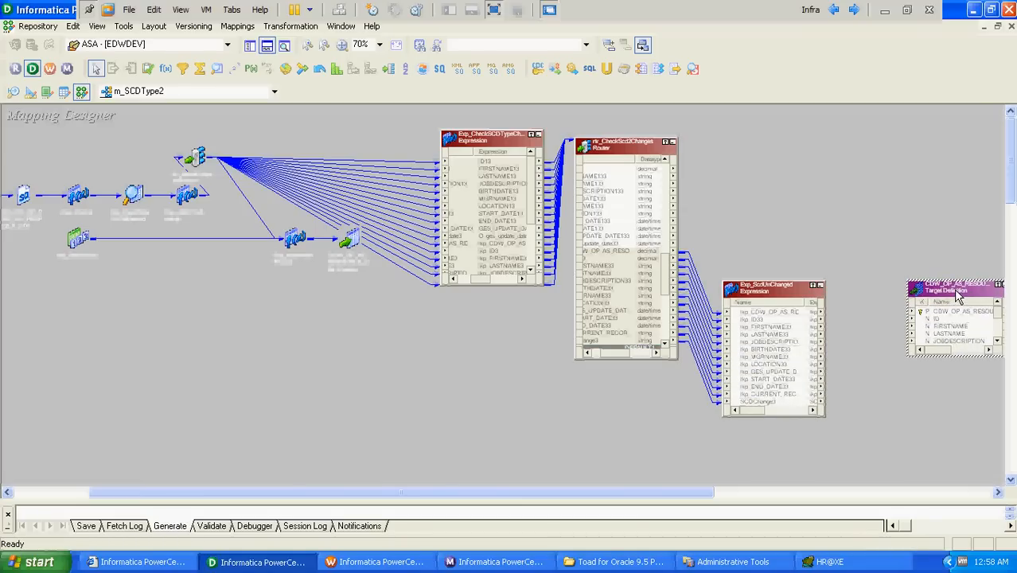
left_click(812, 210)
Create an Update Strategy transformation named upd_UpdatedUnChangedSCDRecord and place it between Exp_ScdUnChanged and the target copy.
left_click(283, 26)
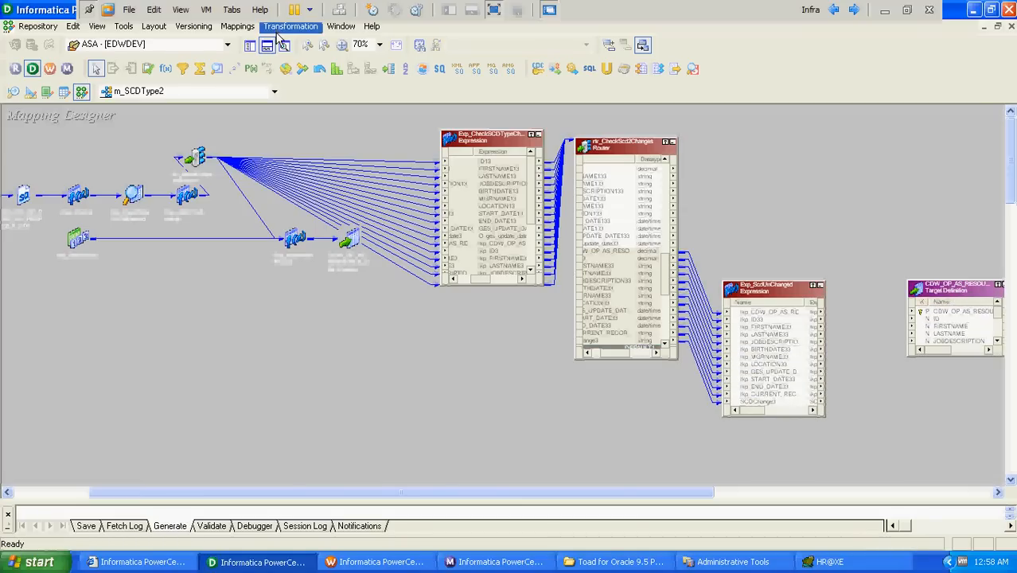
left_click(288, 64)
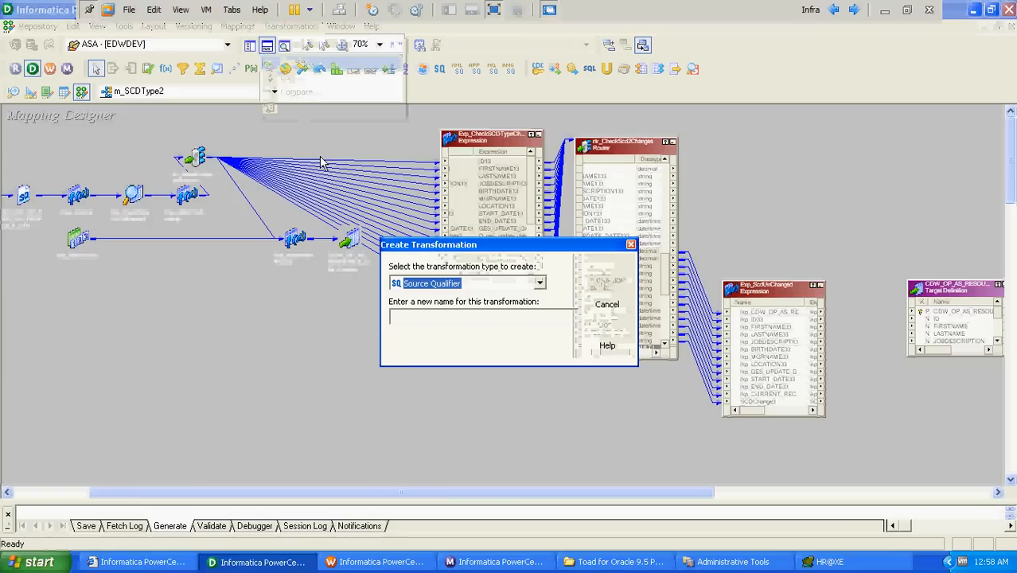
key("u")
key("Tab")
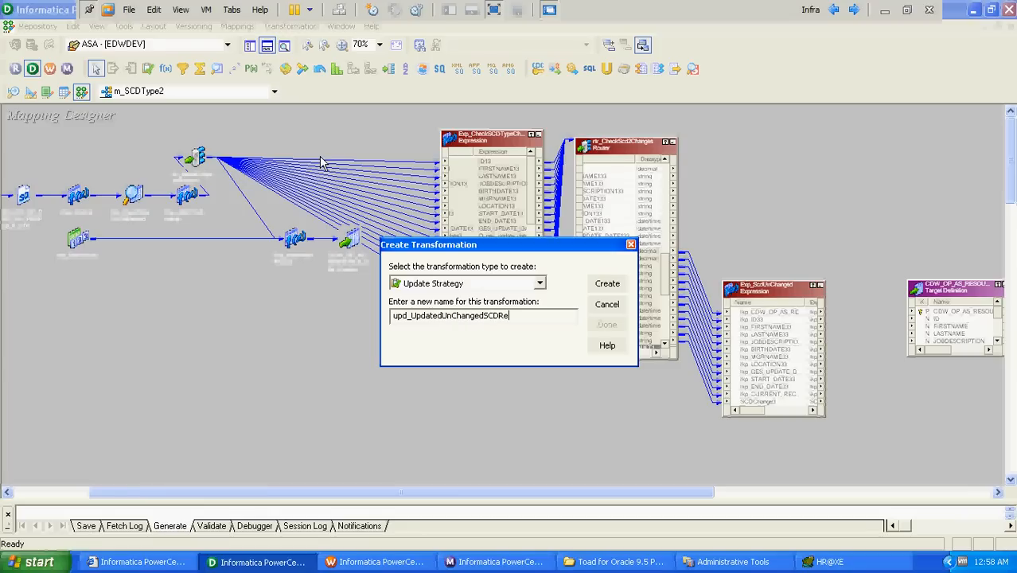
type("d")
key("Return")
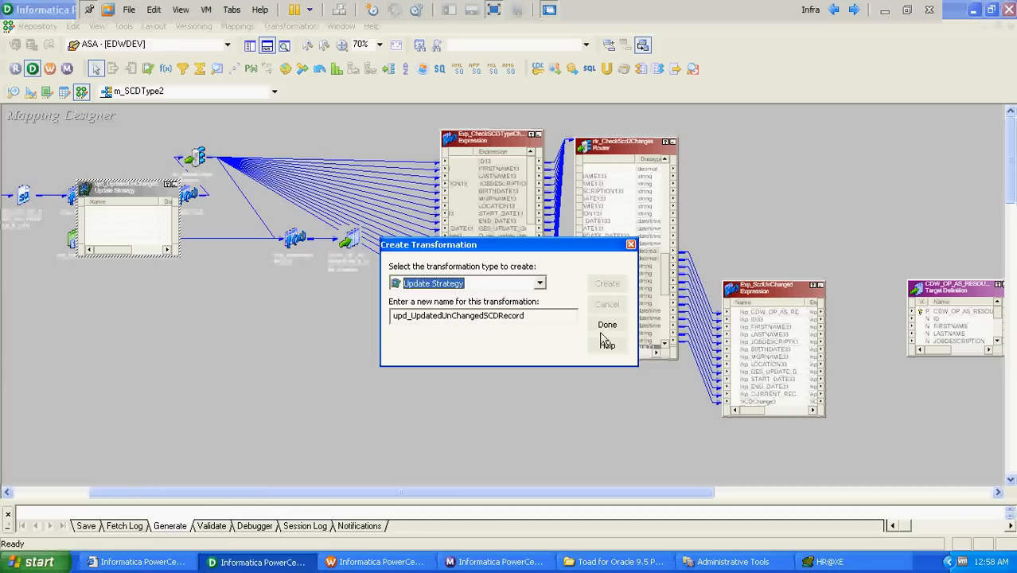
left_click(607, 325)
left_click_drag(137, 203, 904, 320)
Set the update strategy expression of upd_UpdatedUnChangedSCDRecord to dd_update.
double_click(904, 318)
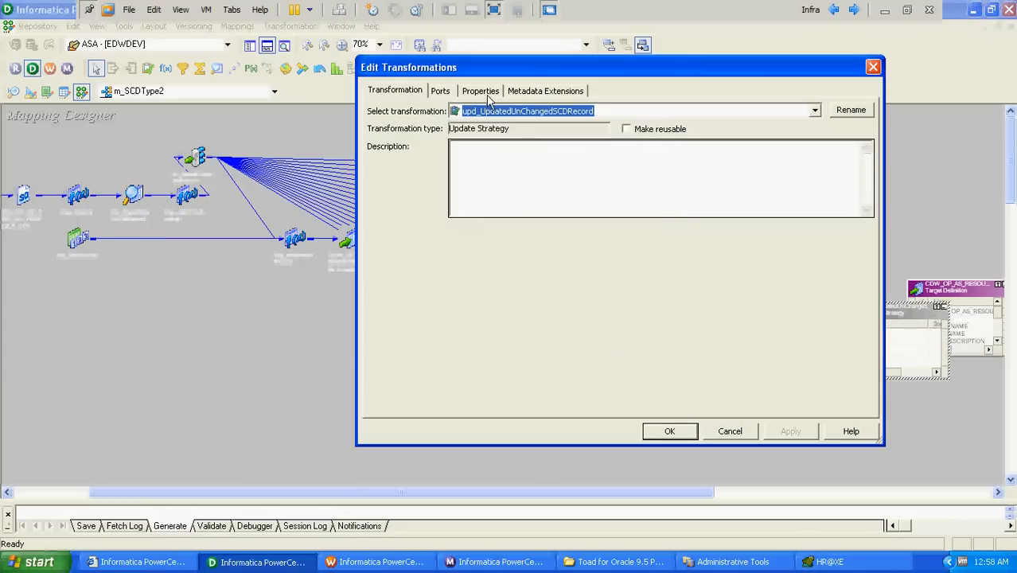
left_click(481, 90)
left_click(620, 157)
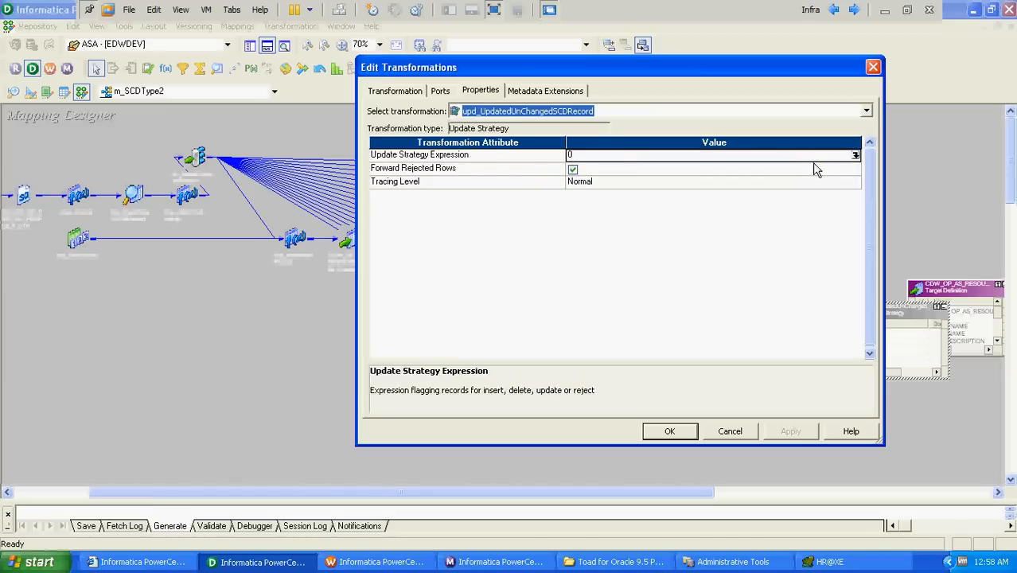
left_click(855, 156)
type("dd_update")
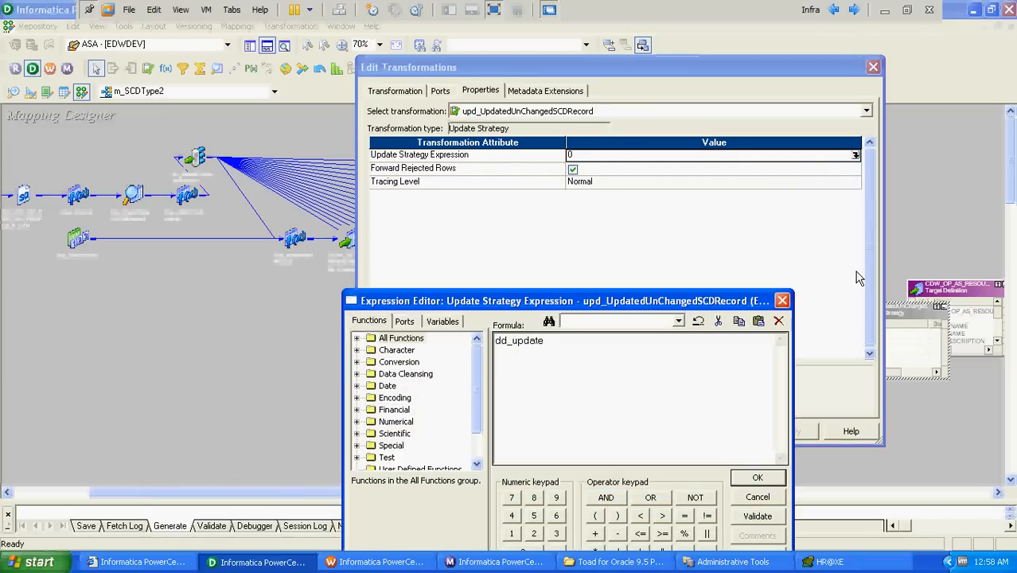
left_click(760, 480)
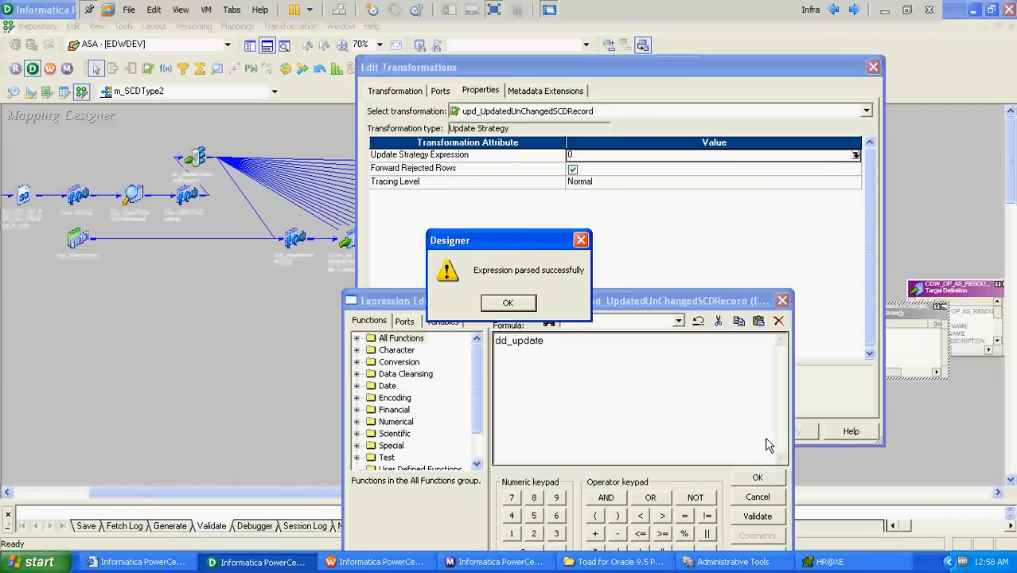
key("Return")
left_click(790, 431)
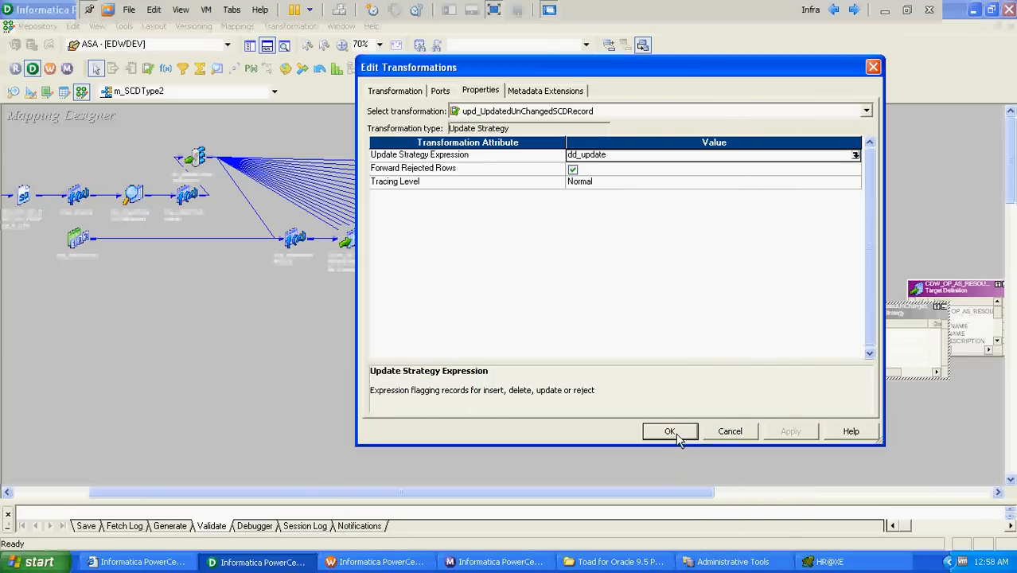
left_click(669, 431)
Space out the target copy and upd_UpdatedUnChangedSCDRecord so they no longer overlap beside Exp_ScdUnChanged.
scroll(768, 322, "right", 5)
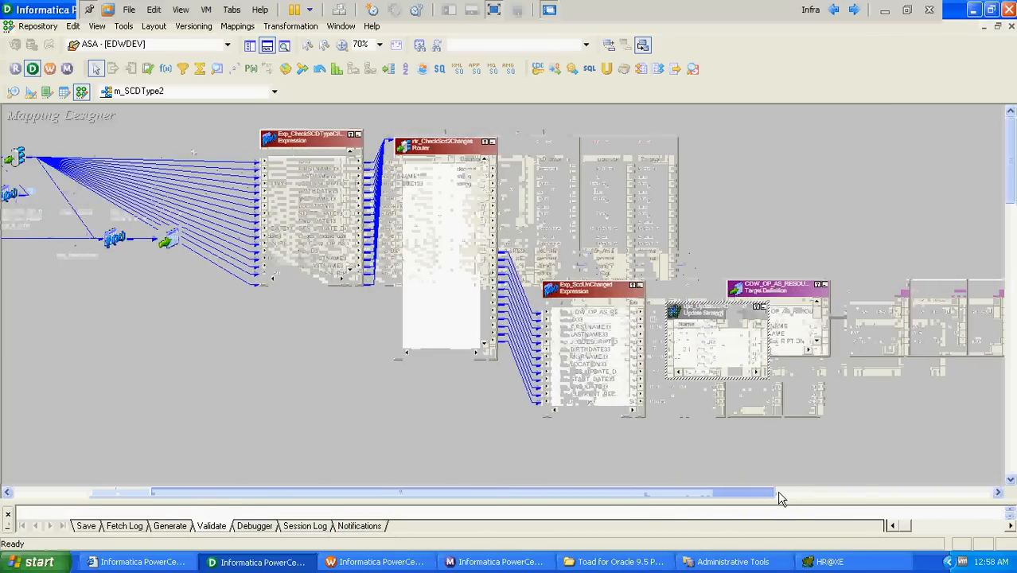
left_click_drag(726, 295, 827, 314)
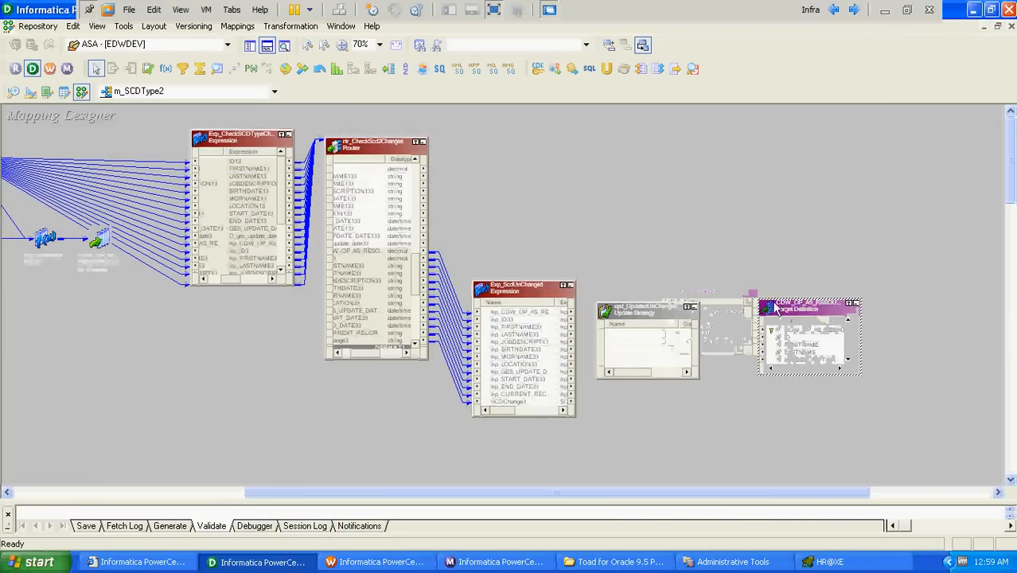
left_click_drag(657, 317, 675, 299)
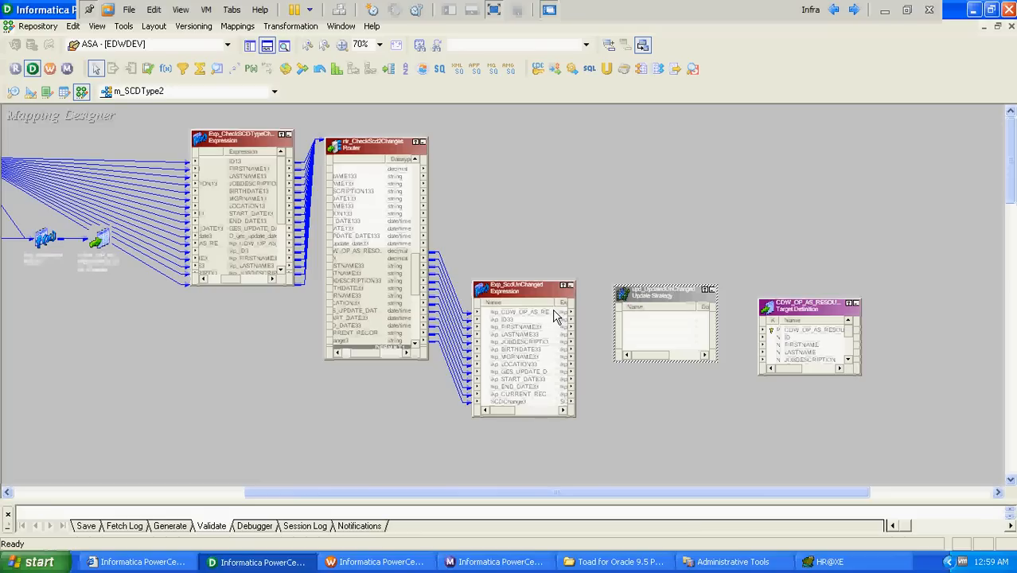
Try to link Exp_ScdUnChanged's ports to upd_UpdatedUnChangedSCDRecord, first one port and again with all selected, deleting the link each time.
left_click_drag(555, 316, 654, 318)
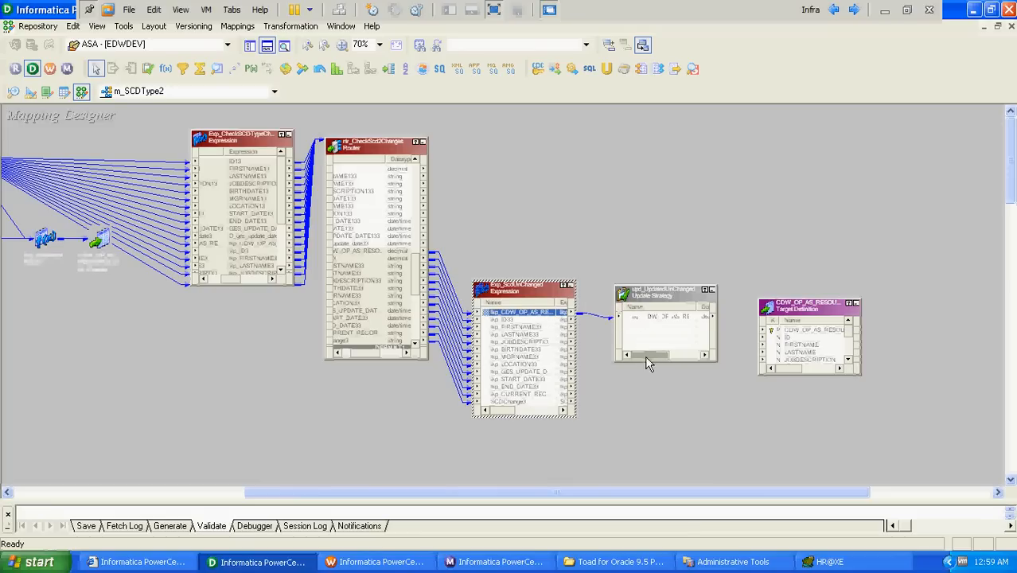
left_click_drag(587, 299, 591, 325)
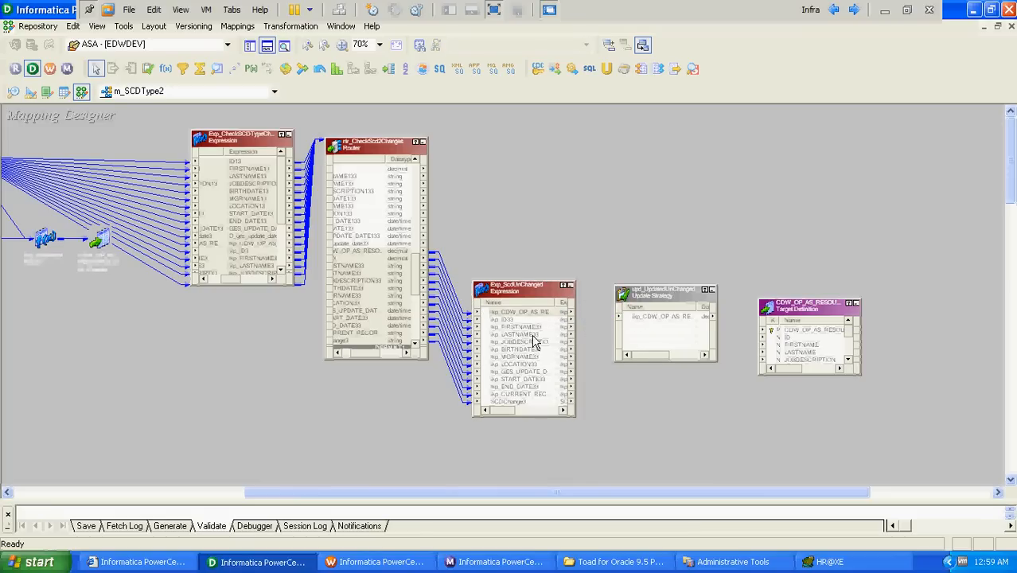
left_click(518, 315)
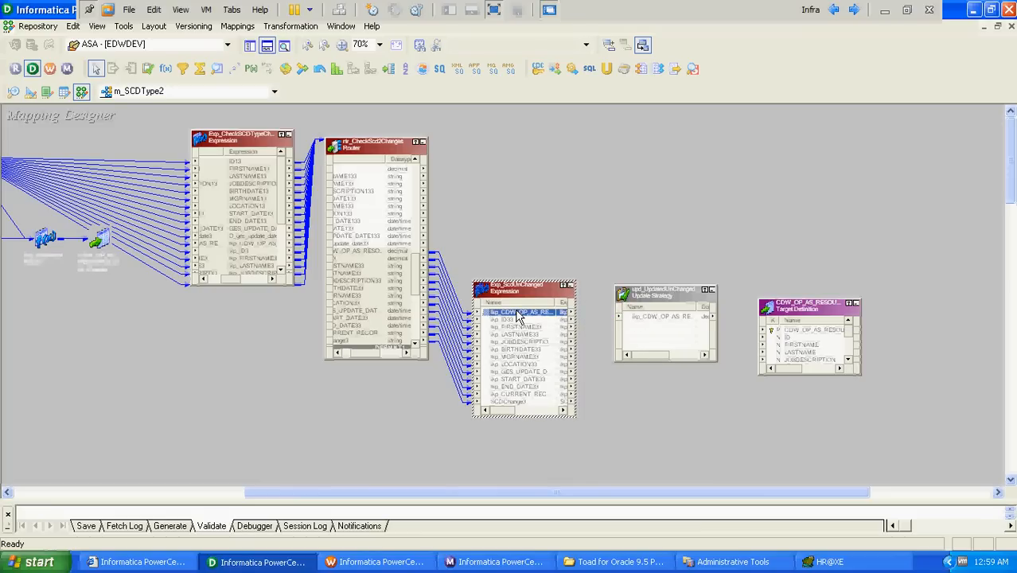
key("ctrl+a")
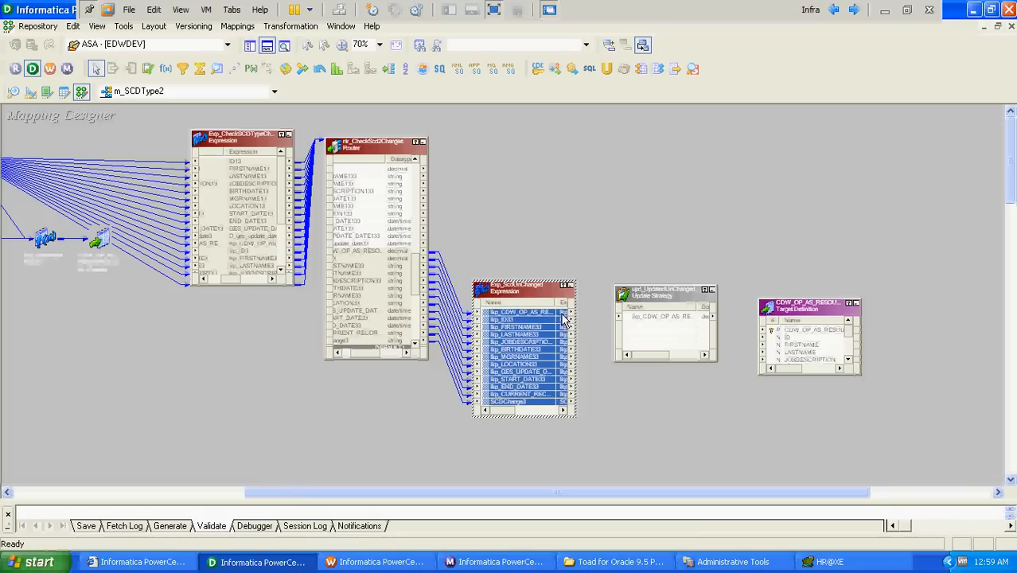
left_click_drag(563, 316, 644, 319)
left_click(598, 314)
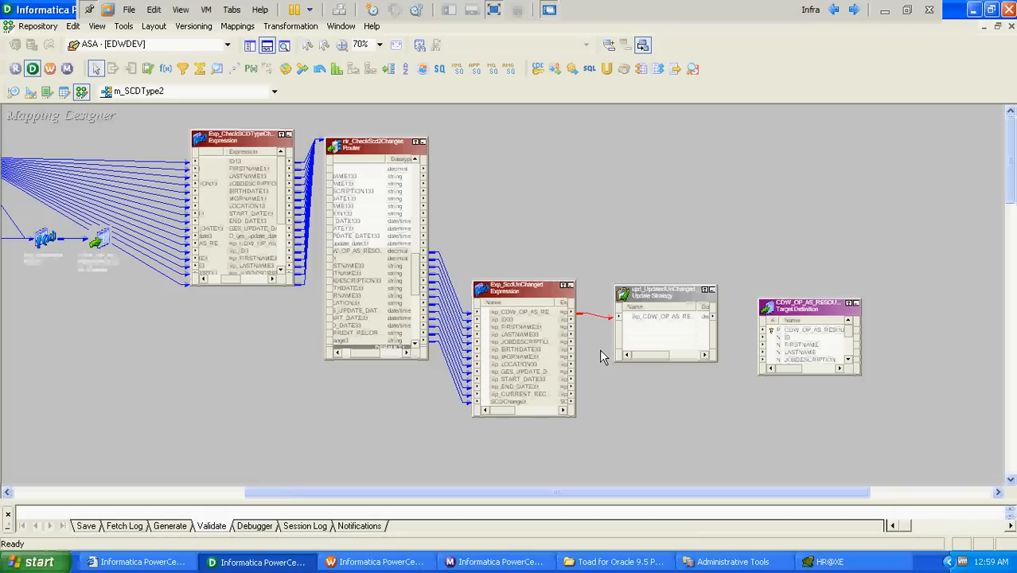
key("Delete")
Remove the lkp_CDW_OP_AS_RESOURCE_ID33 port from upd_UpdatedUnChangedSCDRecord.
double_click(663, 318)
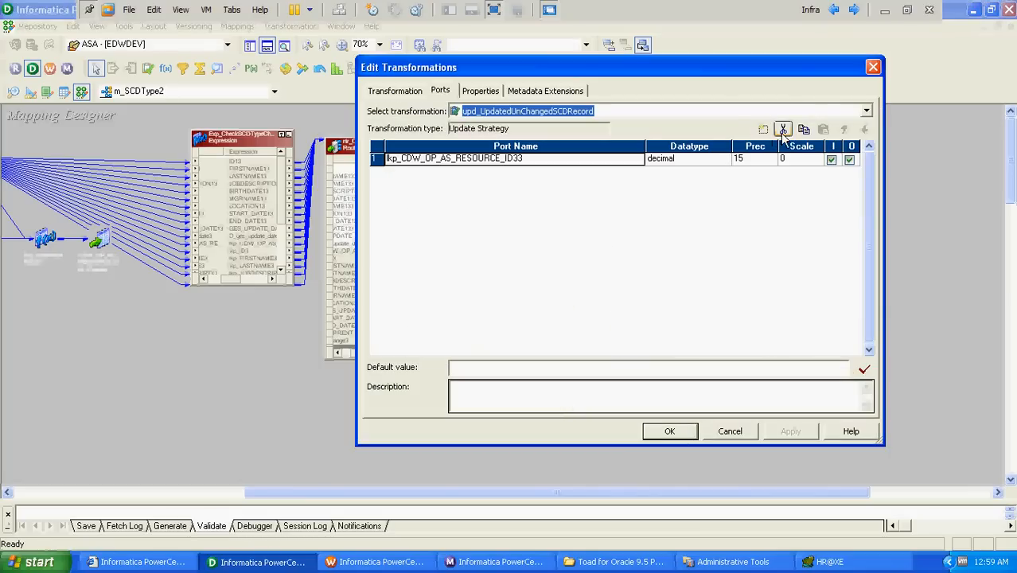
left_click(784, 130)
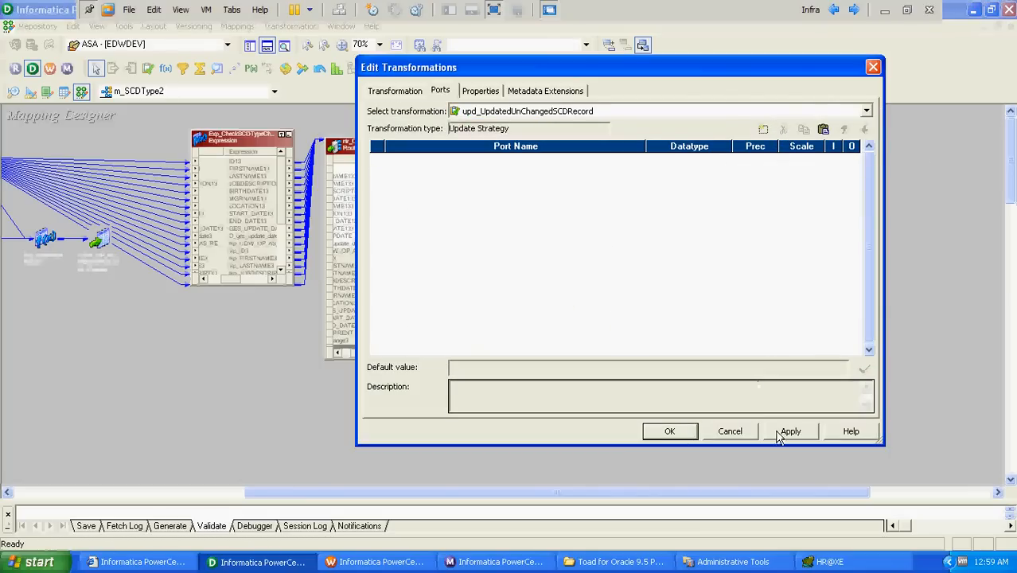
left_click(789, 431)
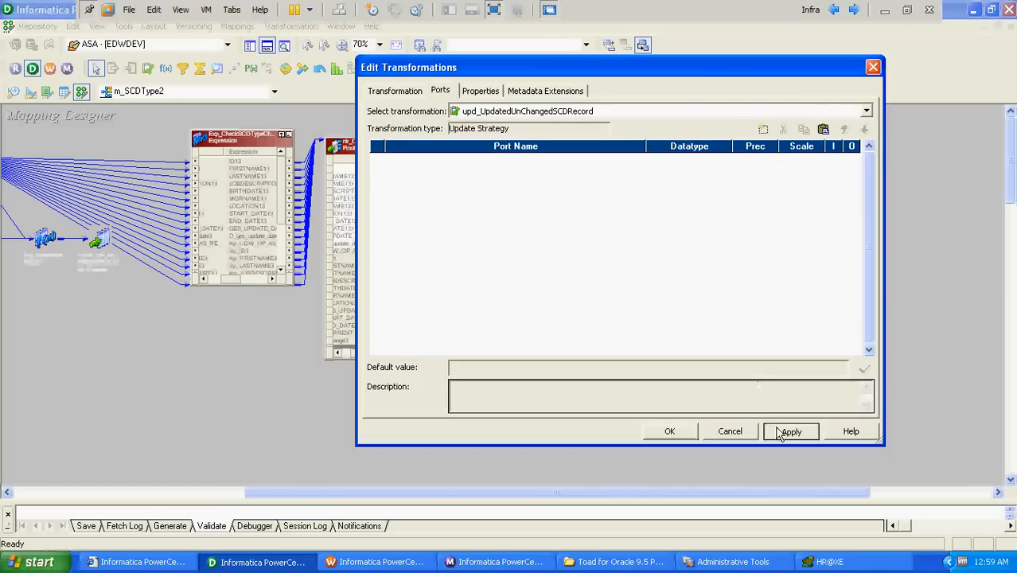
left_click(667, 433)
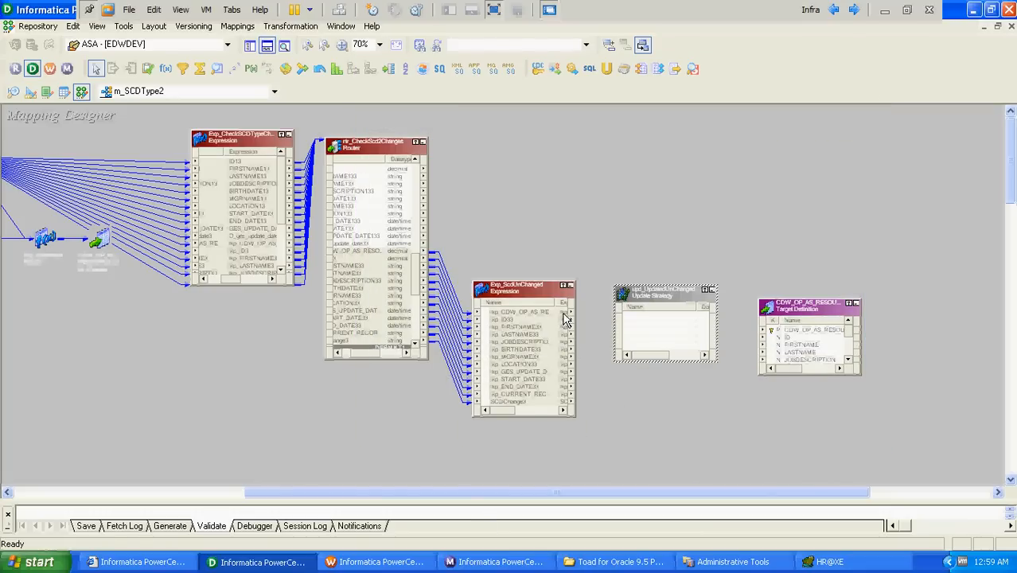
Copy all Exp_ScdUnChanged ports into upd_UpdatedUnChangedSCDRecord with links and enlarge the update strategy to show every port.
left_click(565, 315)
key("ctrl+a")
left_click_drag(564, 314, 650, 318)
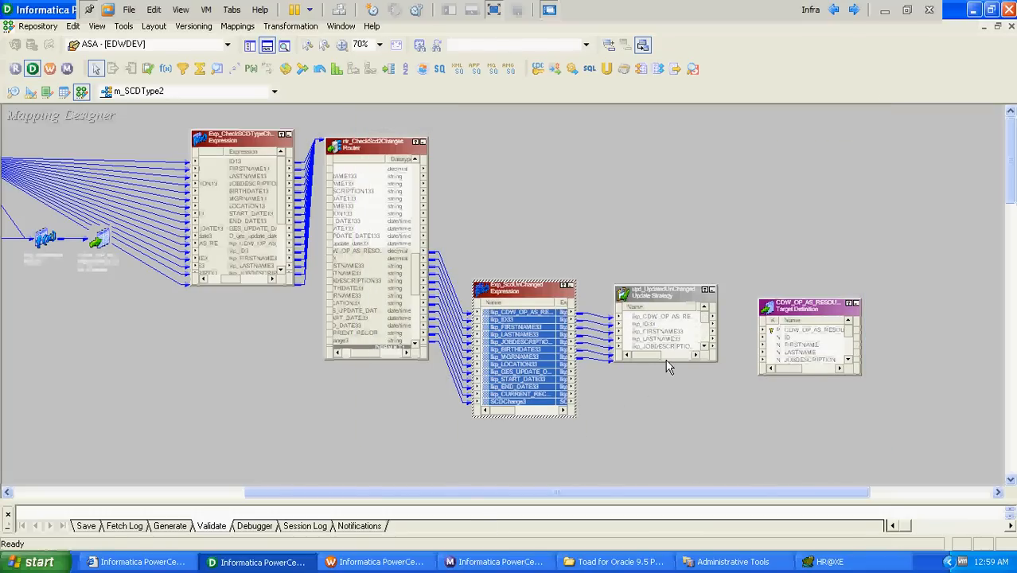
left_click_drag(669, 366, 663, 429)
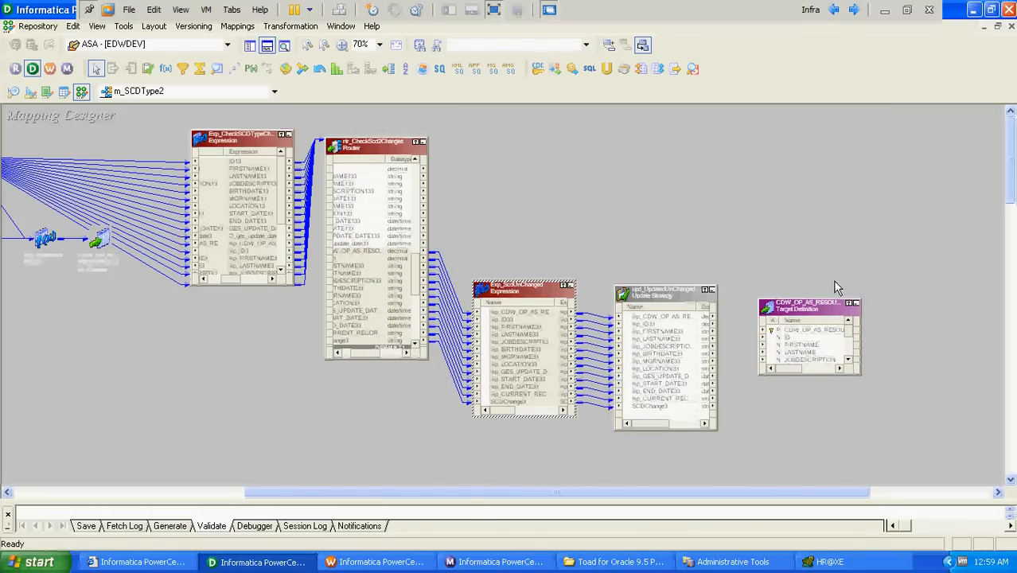
Enlarge the target copy and link upd_UpdatedUnChangedSCDRecord's ports from lkp_CDW_OP_AS_RESOURCE_ID33 through lkp_LOCATION33 to its matching columns.
left_click_drag(819, 299, 819, 269)
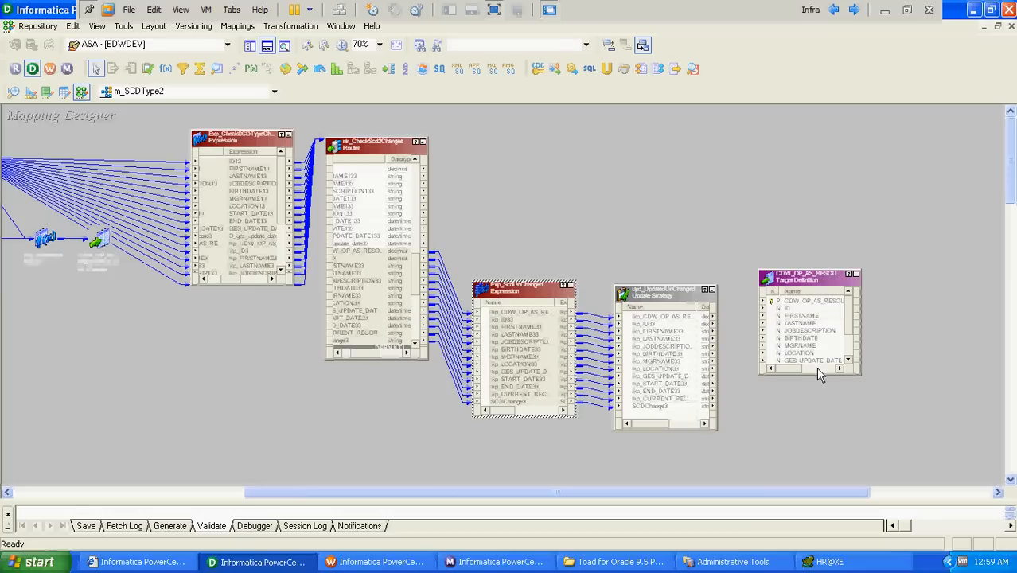
left_click_drag(816, 374, 818, 426)
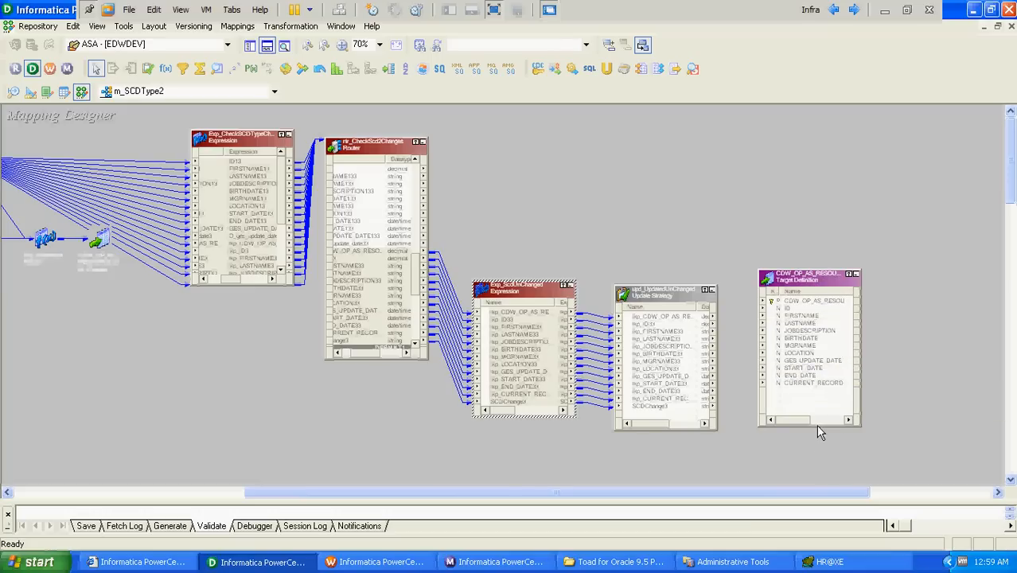
left_click(637, 319)
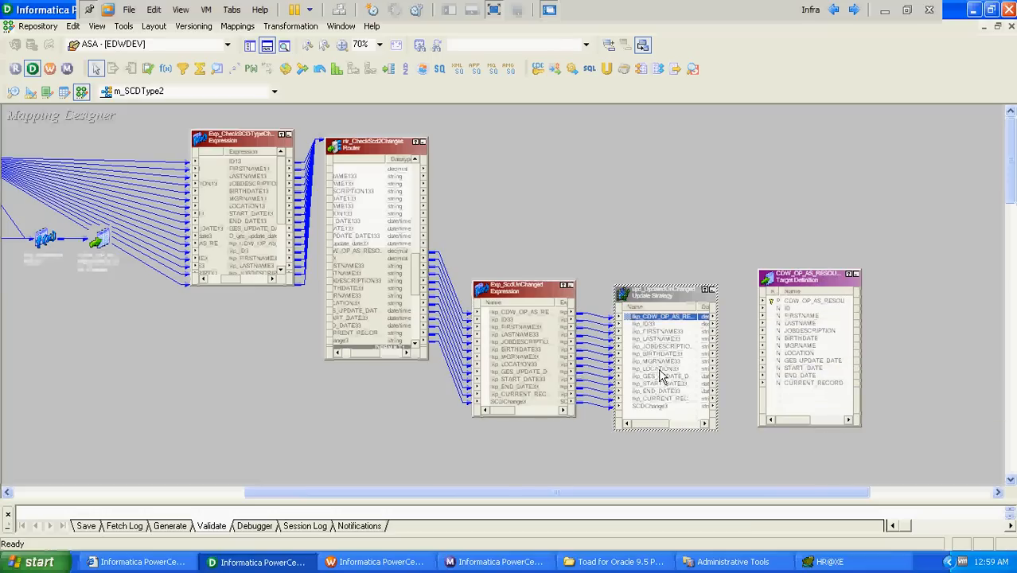
left_click(660, 369, "shift")
left_click_drag(706, 323, 791, 306)
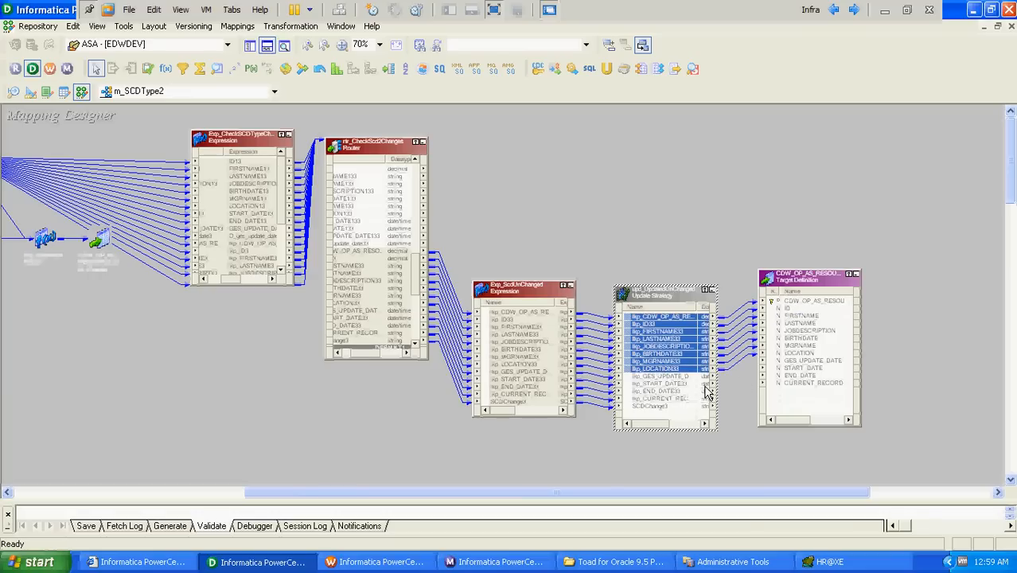
Link upd_UpdatedUnChangedSCDRecord's start date, GES update date and current record ports to the target's START_DATE, GES_UPDATE_DATE and CURRENT_RECORD columns, and save the mapping.
left_click(666, 385)
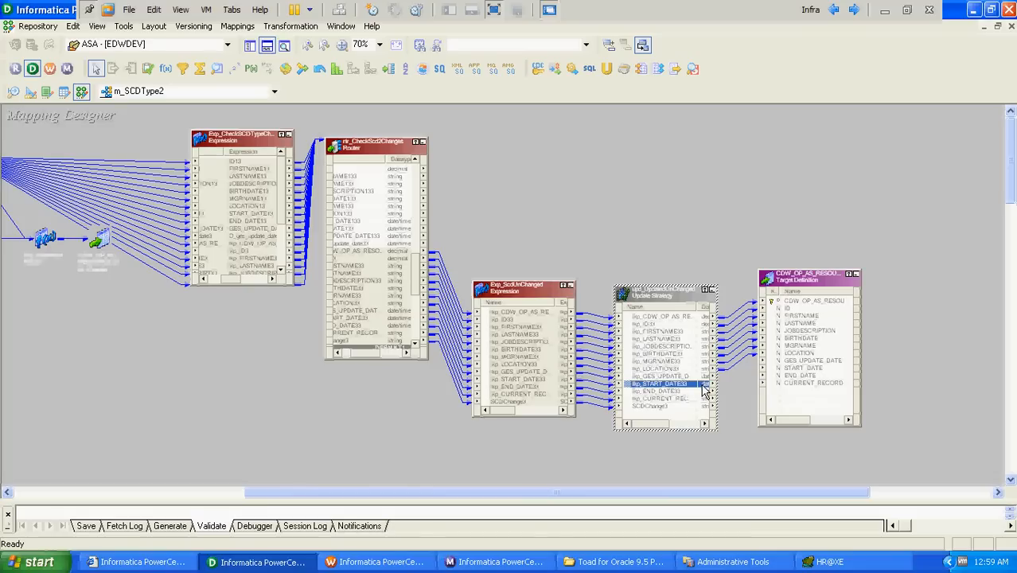
left_click_drag(703, 390, 786, 369)
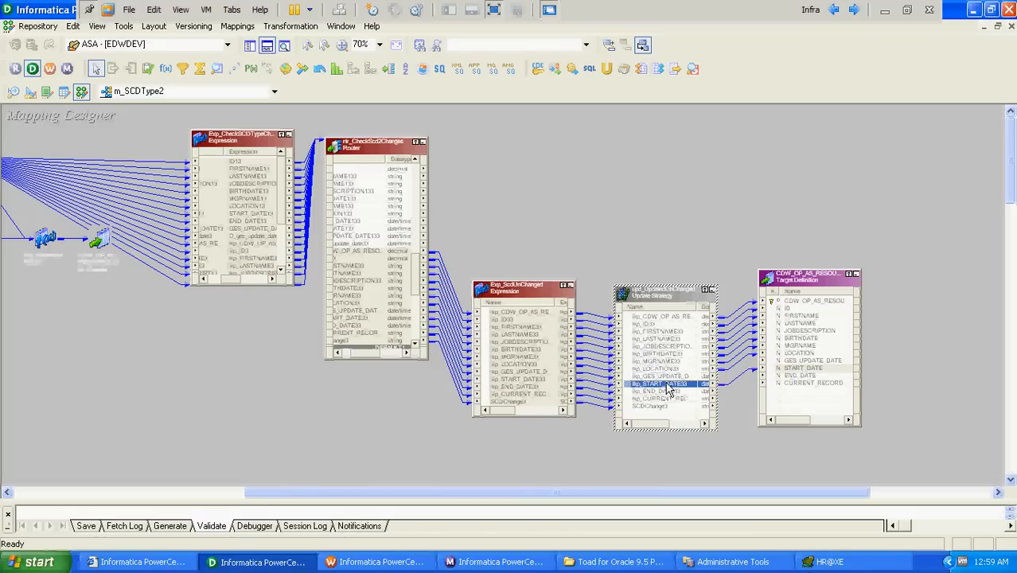
left_click(694, 376)
left_click_drag(703, 382, 795, 361)
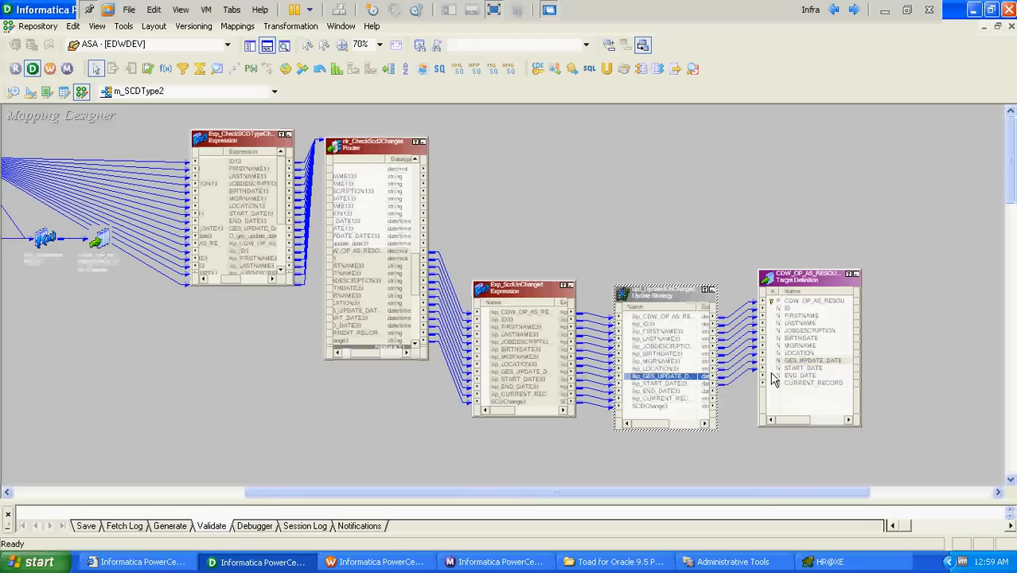
left_click(658, 399)
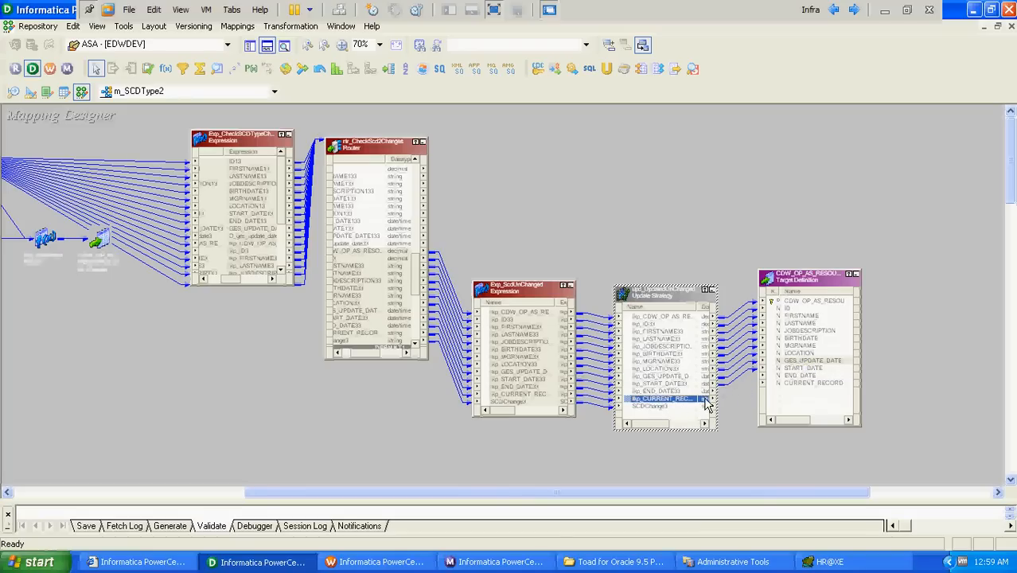
left_click_drag(705, 401, 788, 387)
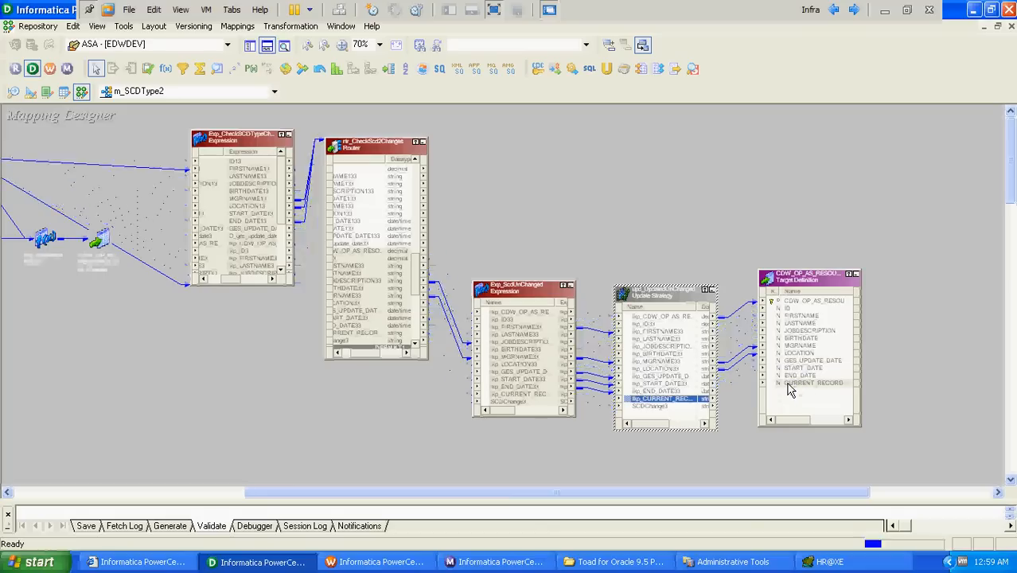
left_click(720, 245)
key("ctrl+s")
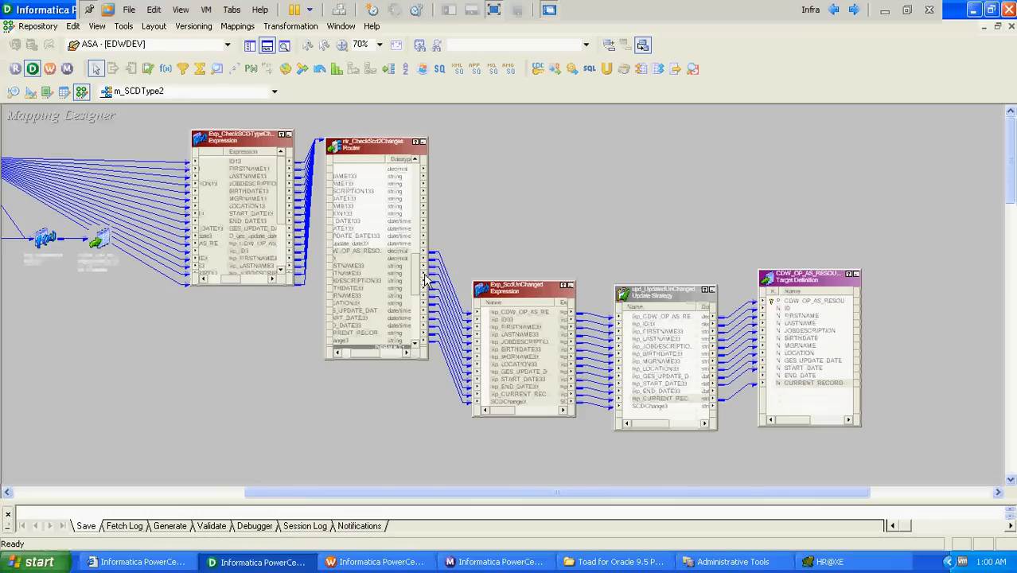
Arrange all objects of the m_SCDType2 mapping as icons.
left_click_drag(416, 270, 419, 243)
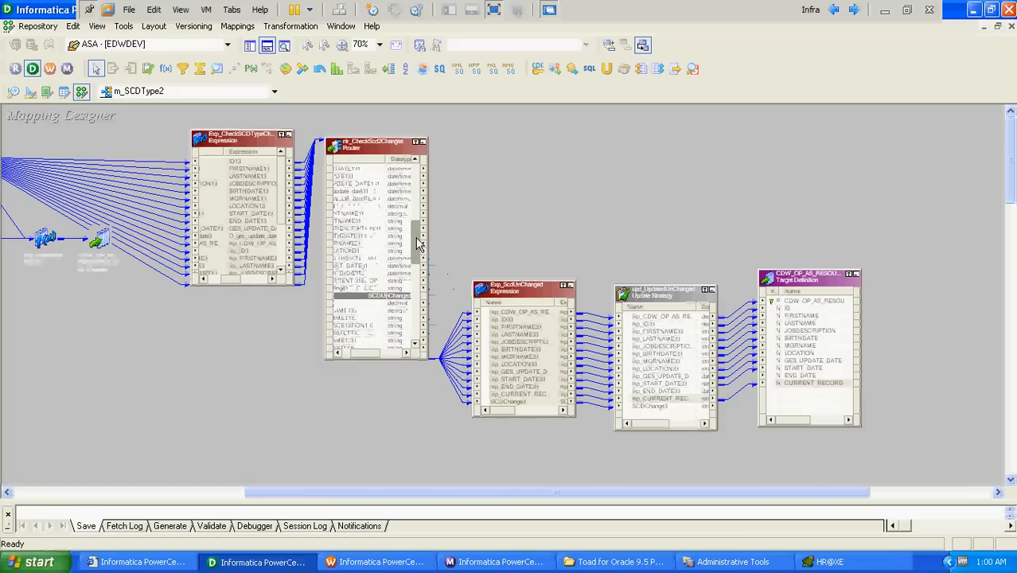
right_click(478, 198)
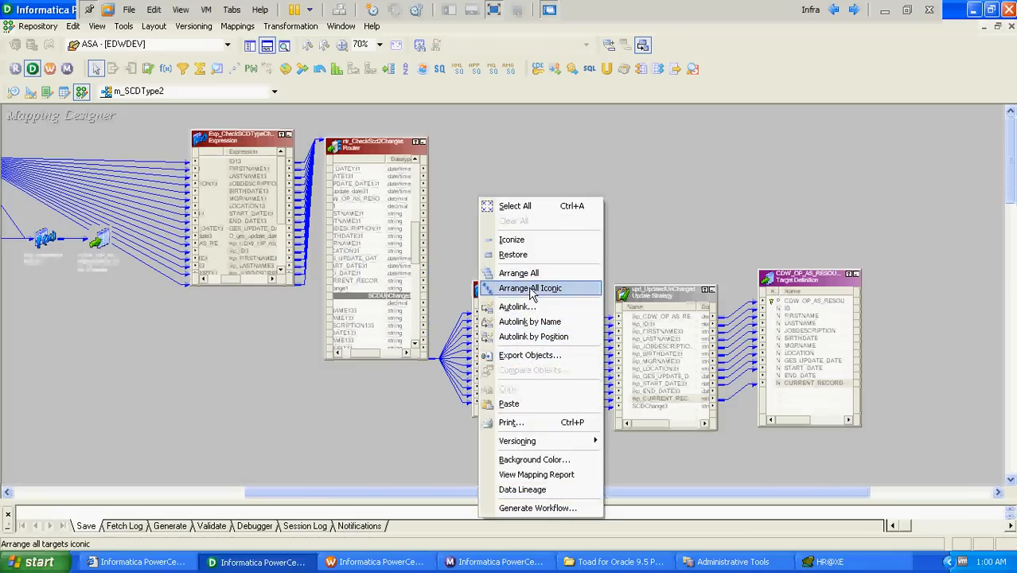
left_click(530, 289)
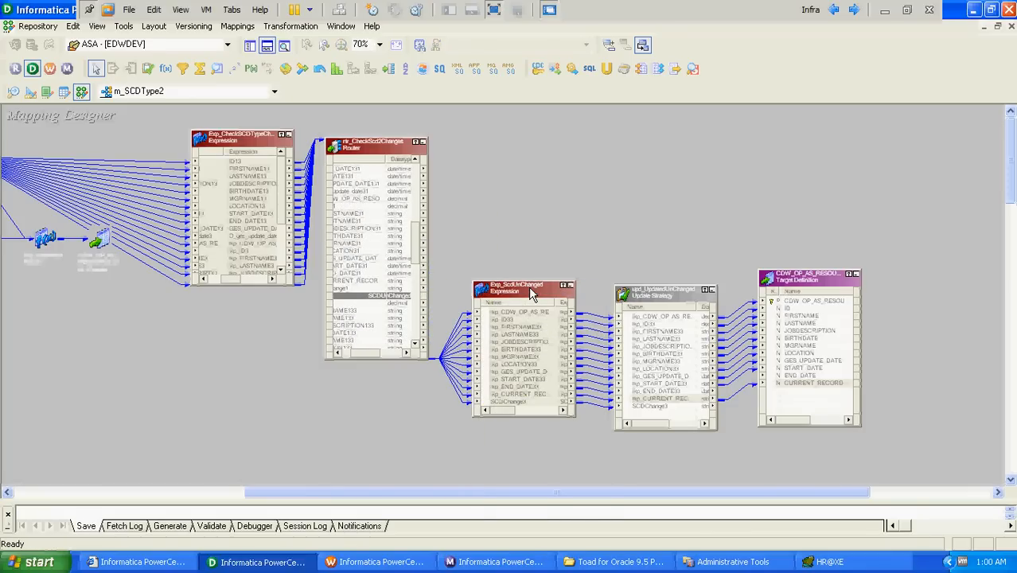
Paste two more copies of the CDW_OP_AS_RESOURCE_DIM1 target and stack them below the existing targets.
left_click(626, 301)
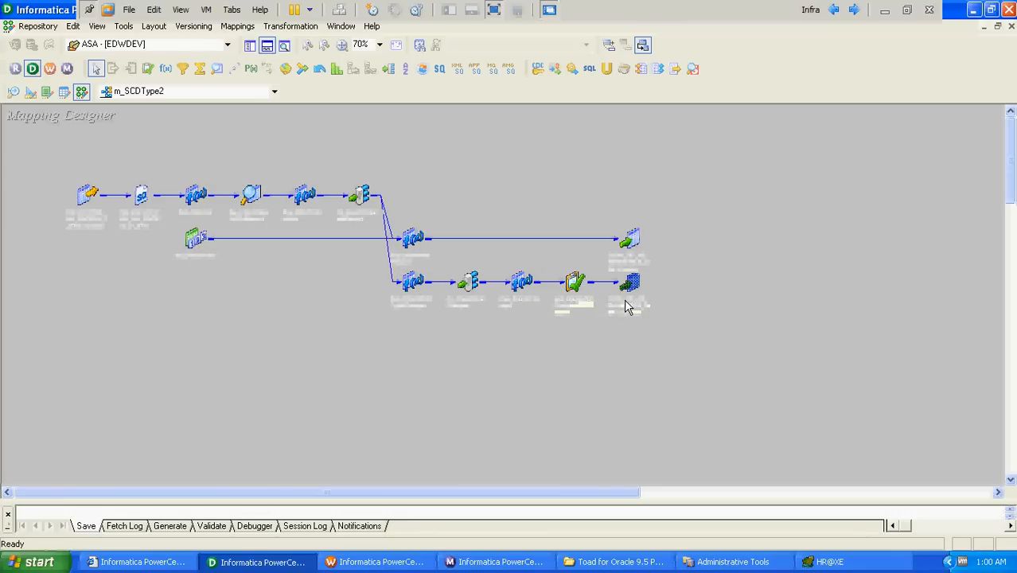
left_click(626, 306)
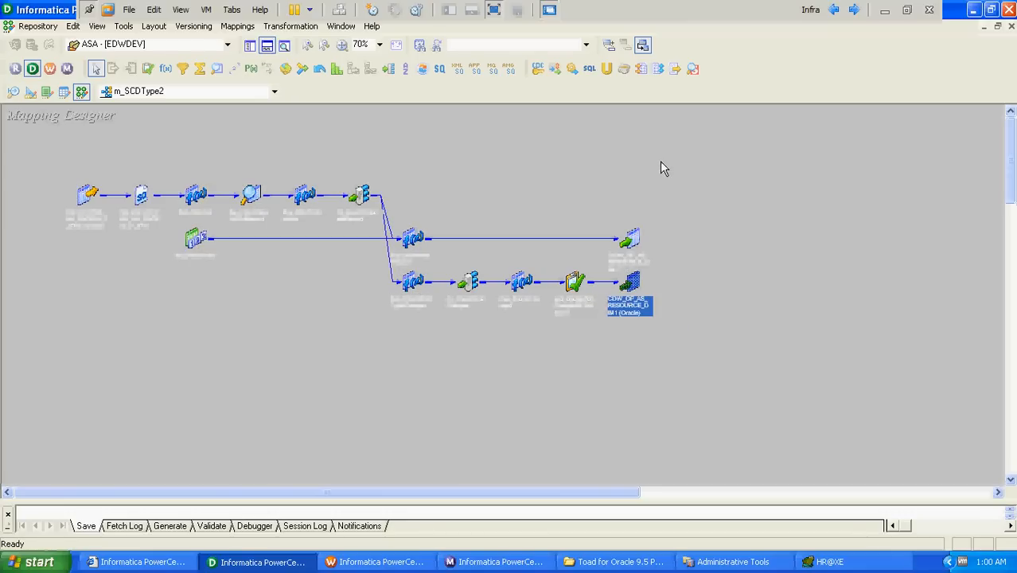
key("ctrl+v")
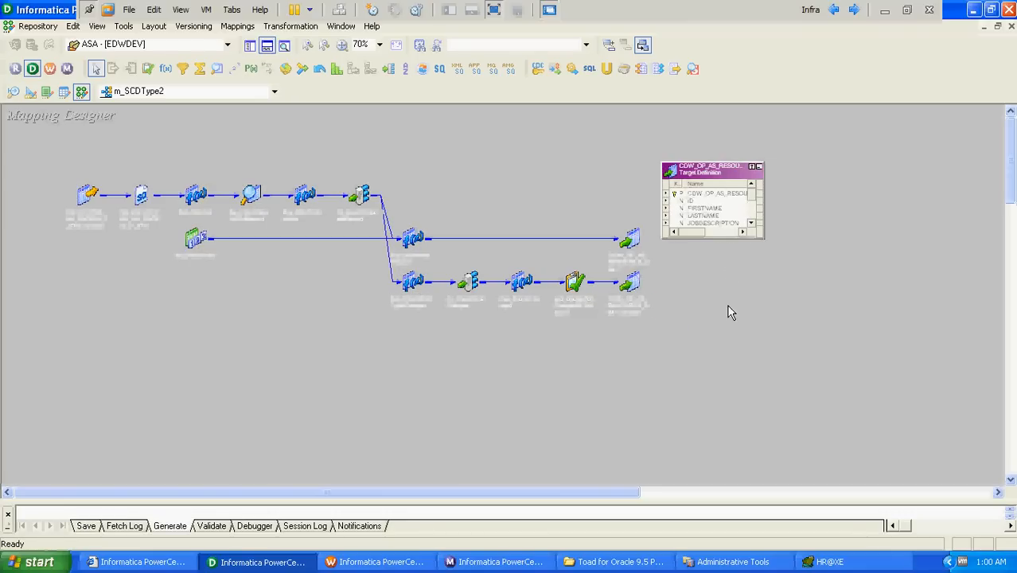
key("ctrl+v")
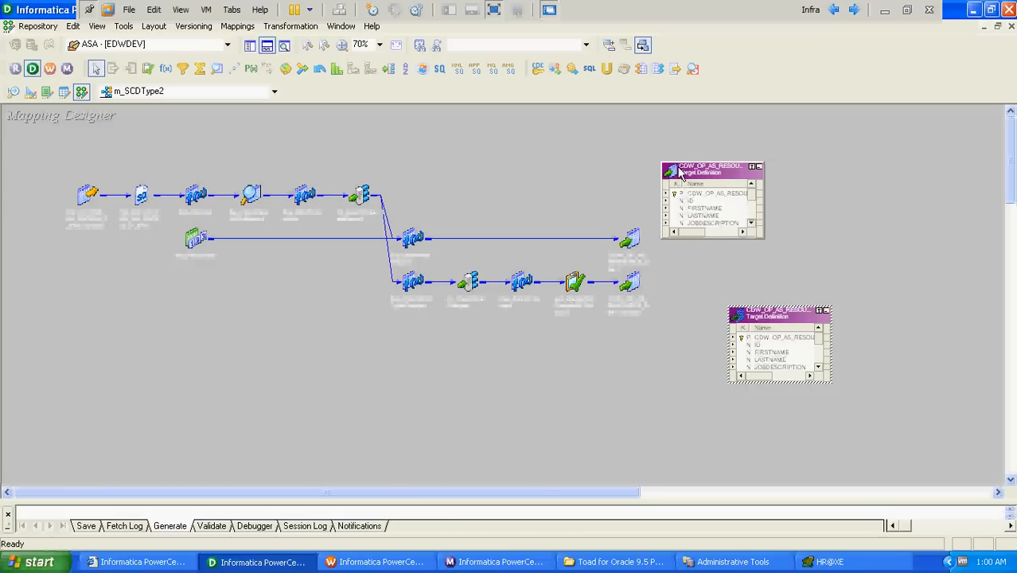
left_click_drag(682, 175, 726, 423)
left_click(762, 318)
left_click_drag(762, 319, 722, 331)
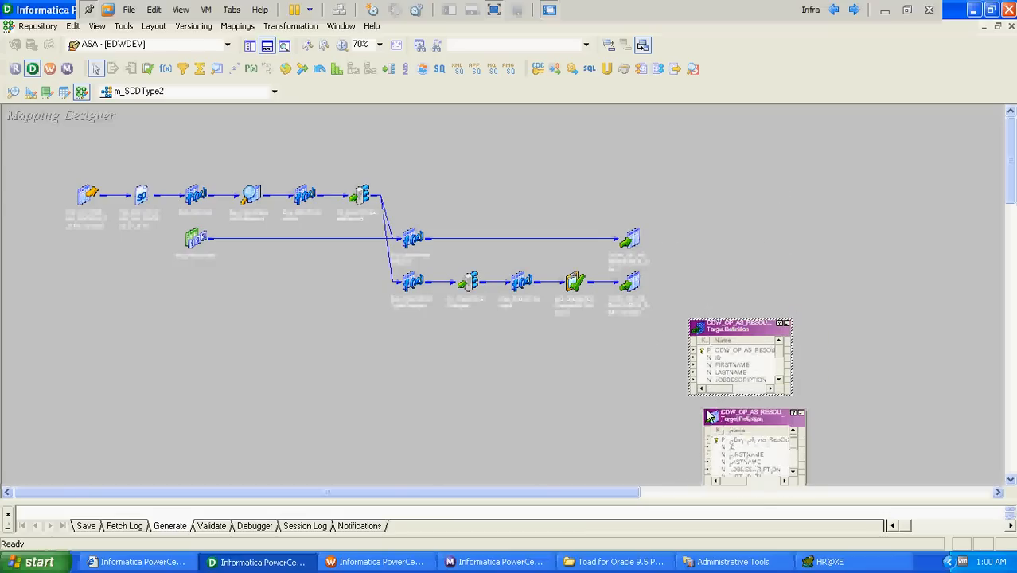
left_click_drag(743, 431, 726, 419)
left_click(549, 381)
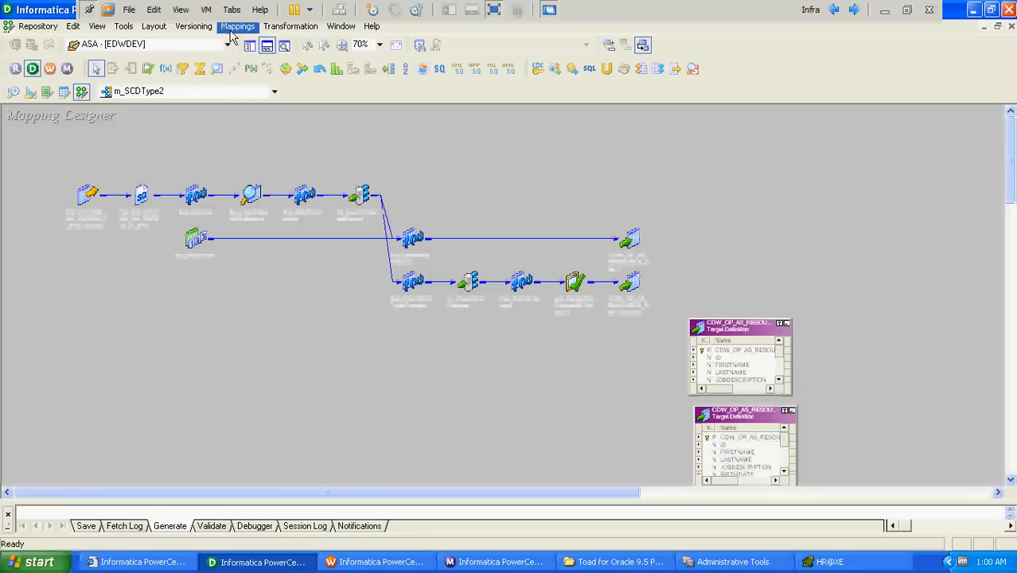
Create an Expression transformation named Exp_SCD2TypesChnaged and place it below the unchanged-record branch, before the new target copies.
left_click(287, 26)
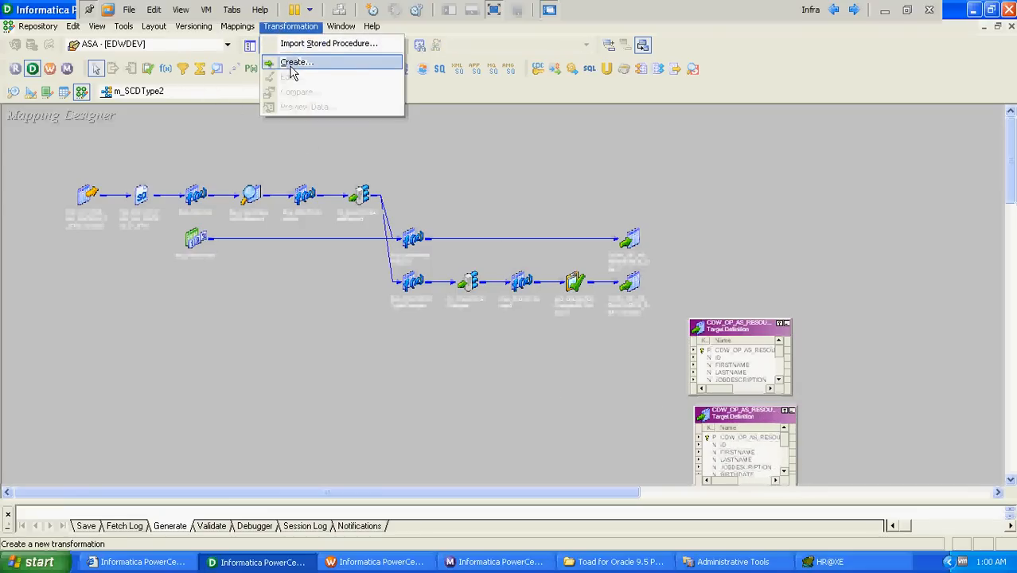
left_click(290, 59)
key("Tab")
type("Ex")
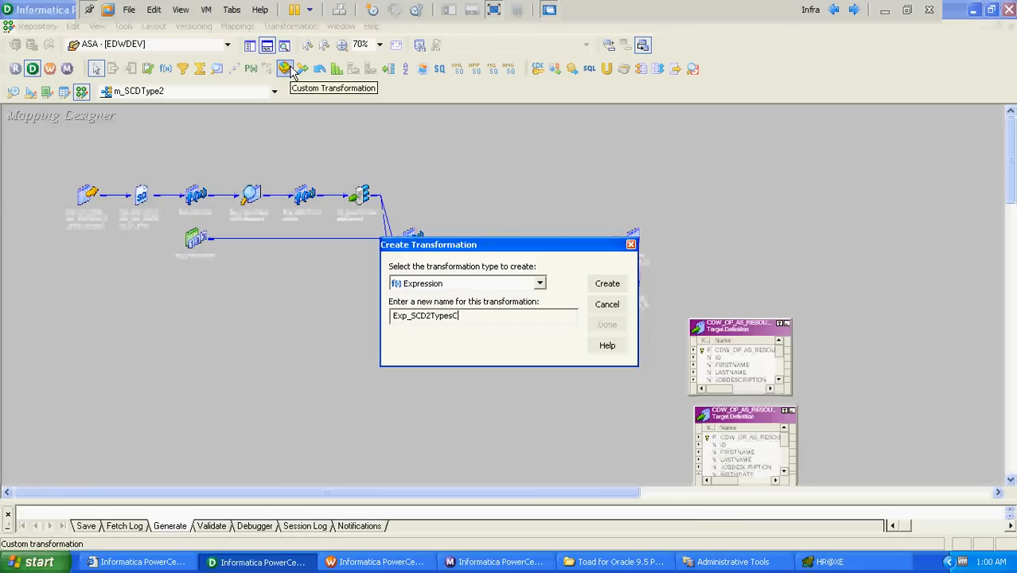
key("Return")
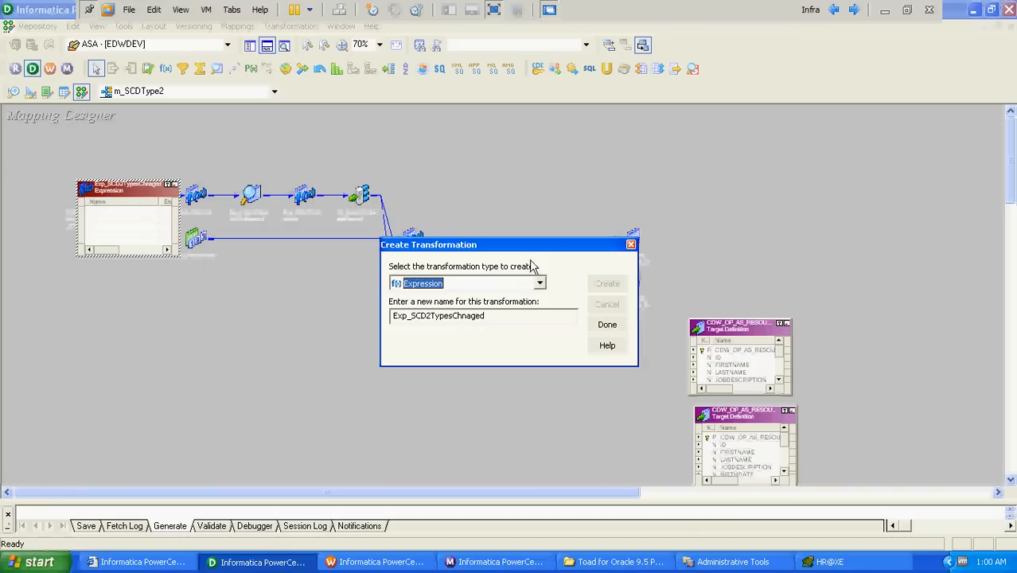
left_click(606, 324)
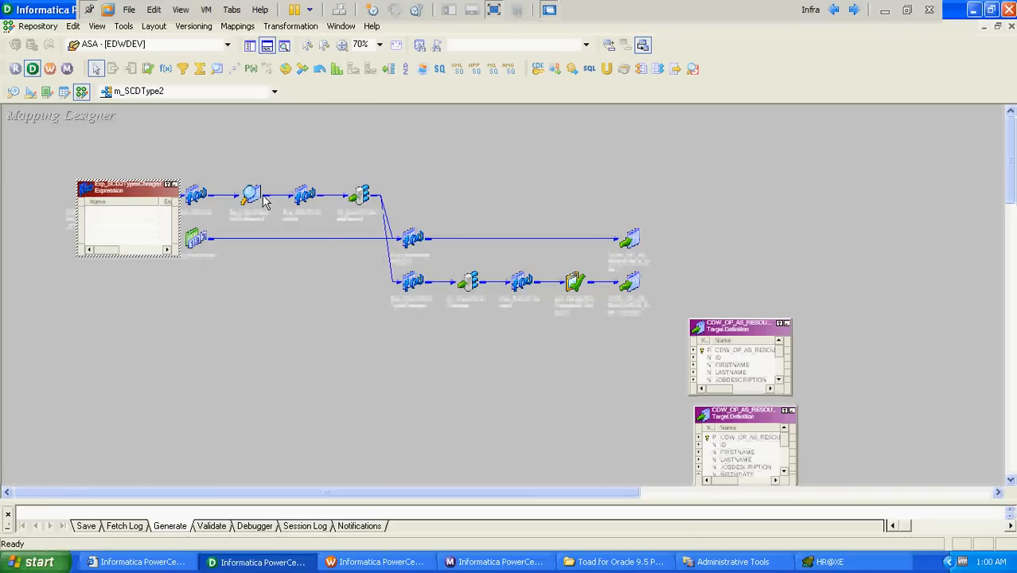
left_click_drag(128, 200, 548, 359)
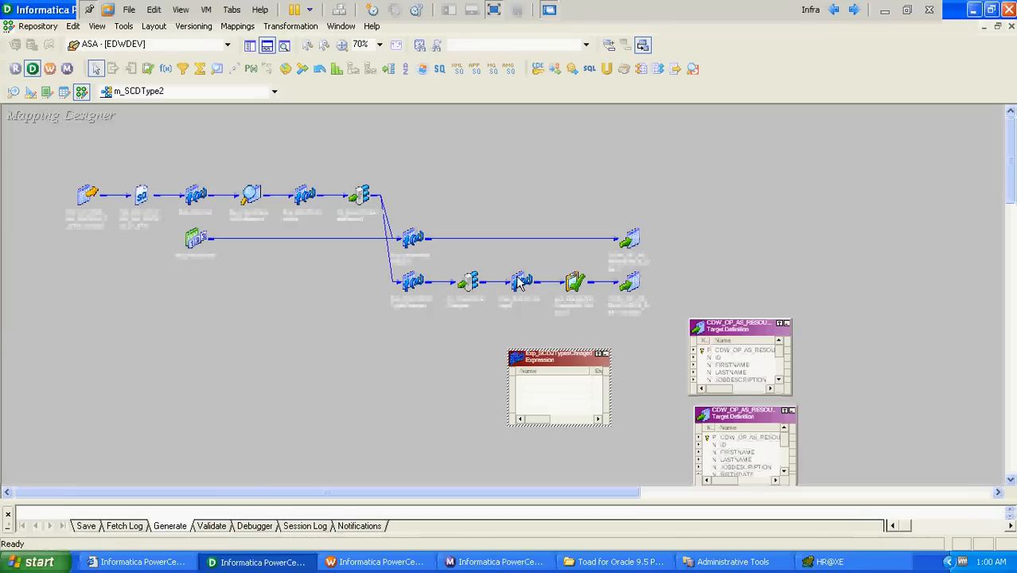
Move the rtr_CheckScd2Changes router beside the new expression, restore it from its icon and enlarge it to show the SCDChanged group's ports.
left_click_drag(468, 283, 348, 368)
double_click(324, 342)
mouse_move(301, 480)
left_mouse_down()
mouse_move(314, 481)
mouse_move(286, 474)
left_mouse_up()
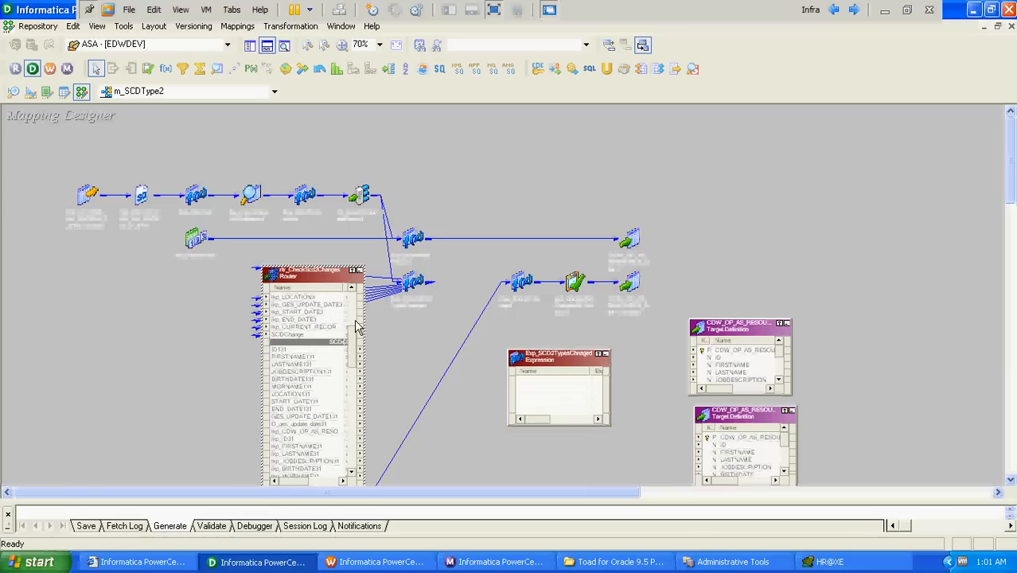
left_click_drag(365, 326, 395, 324)
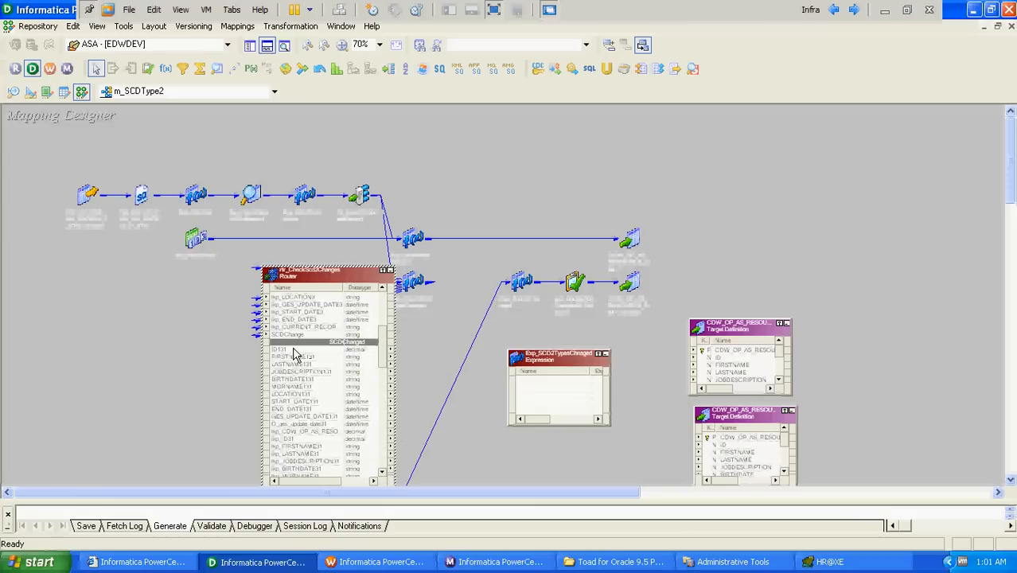
Copy the router's SCDChanged group ports into Exp_SCD2TypesChnaged with links and enlarge the expression.
left_click_drag(294, 349, 295, 353)
key("shift+Down")
left_click_drag(384, 376, 515, 351)
left_click_drag(535, 420, 536, 476)
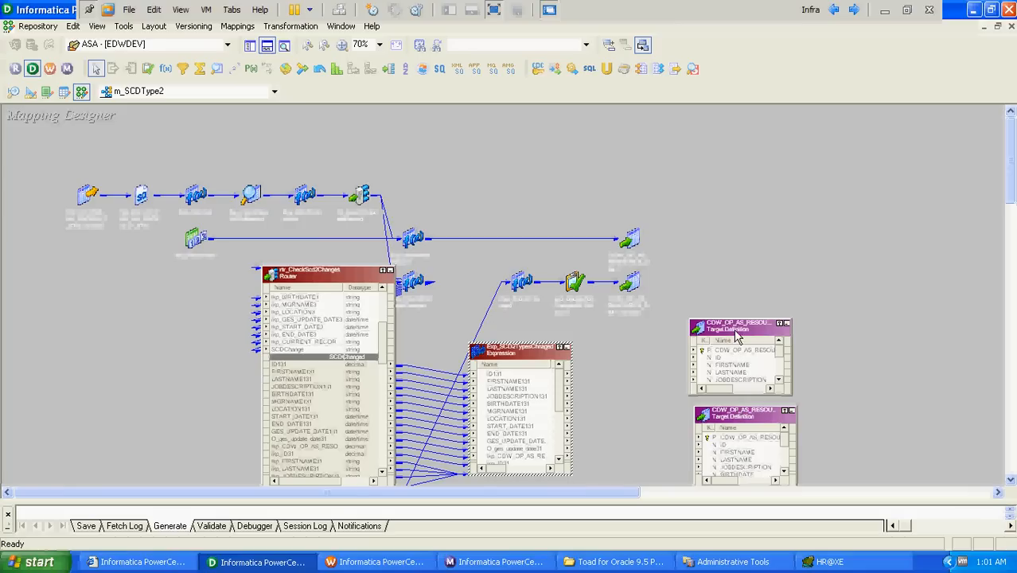
Move the two new target copies farther out and place a new Expression transformation named Exp_UpdateOldRecord between Exp_SCD2TypesChnaged and them.
left_click_drag(737, 329, 834, 300)
left_click_drag(744, 404, 838, 406)
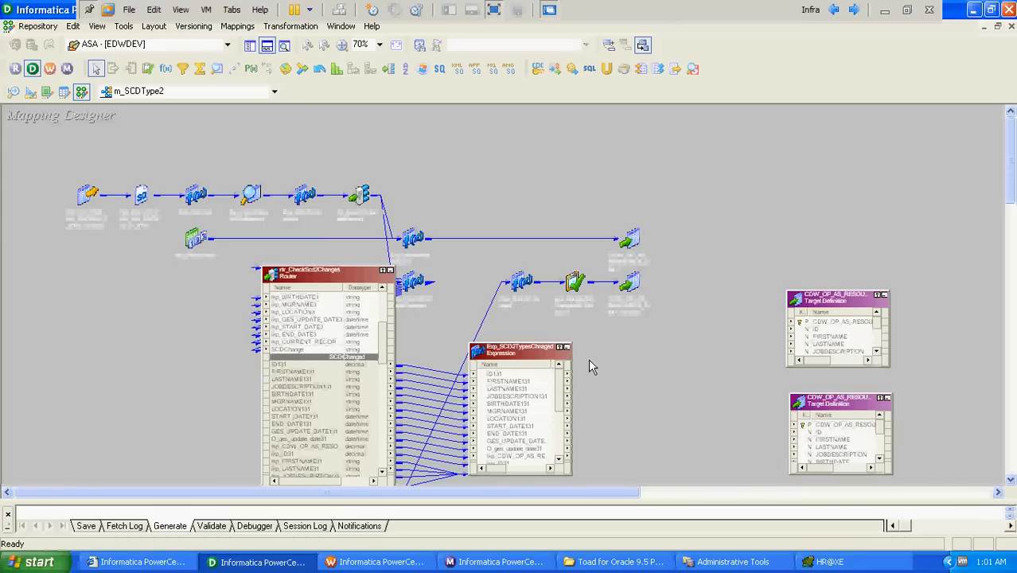
left_click(287, 26)
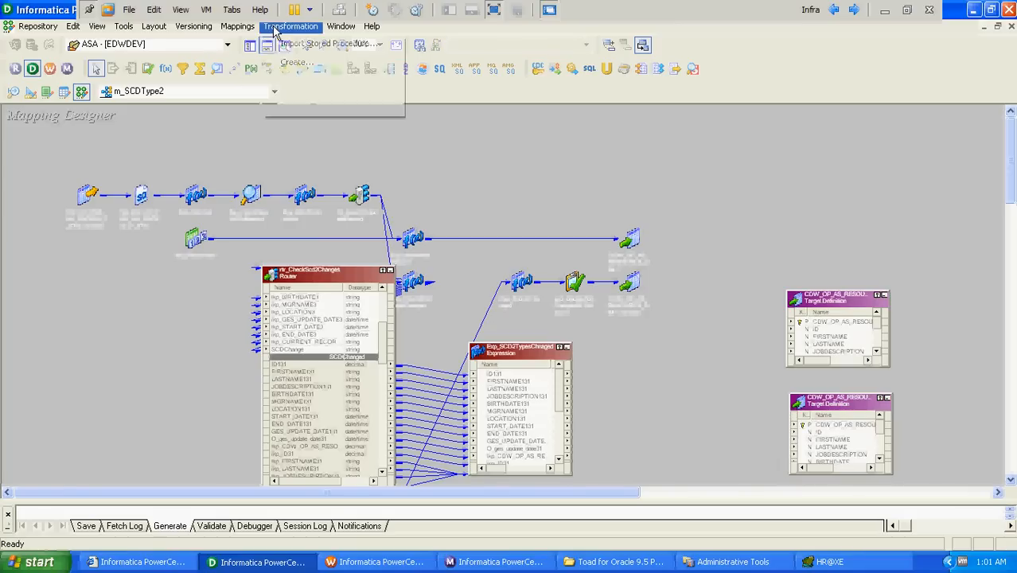
left_click(303, 69)
key("e")
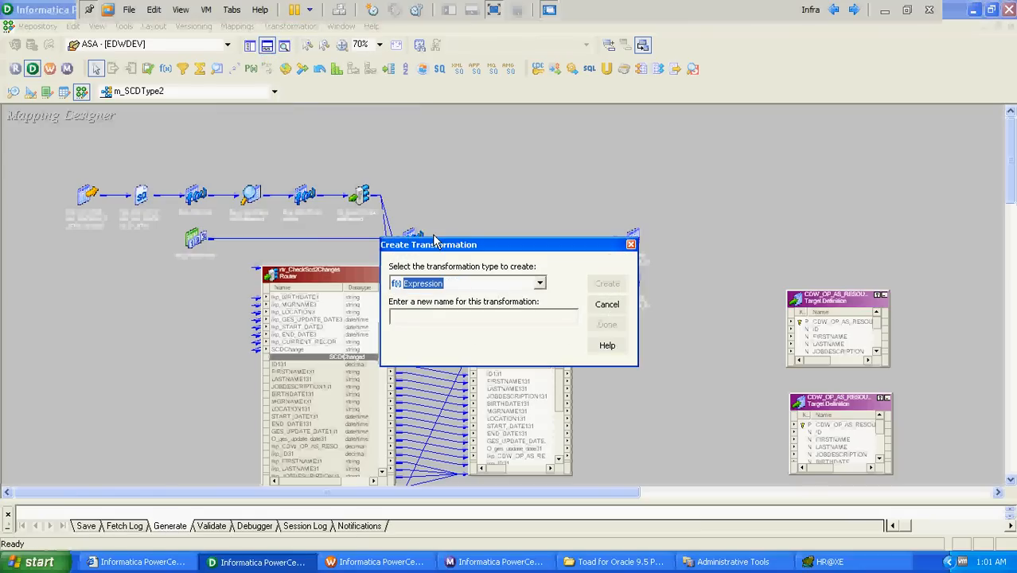
key("Tab")
type("E")
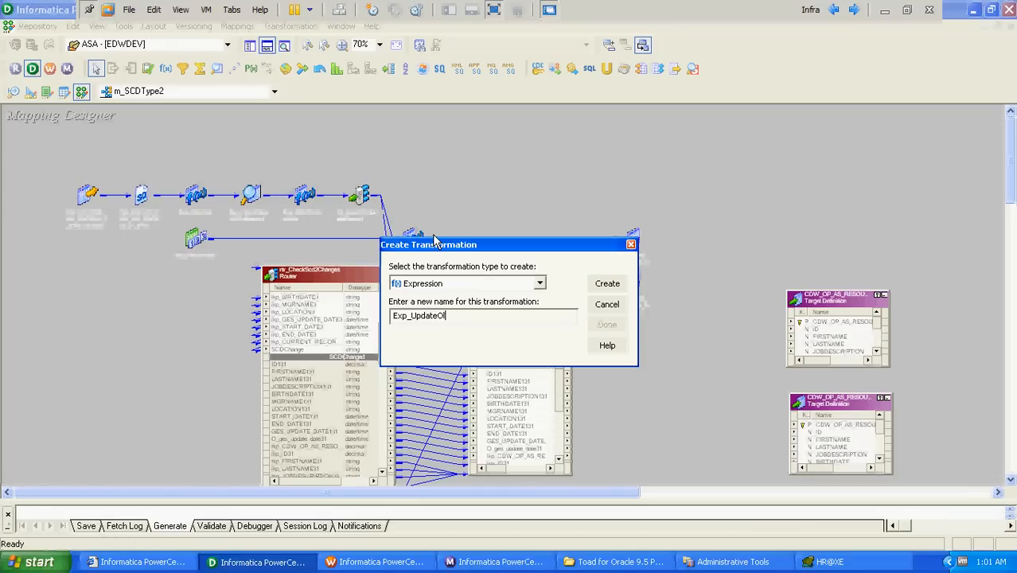
key("Return")
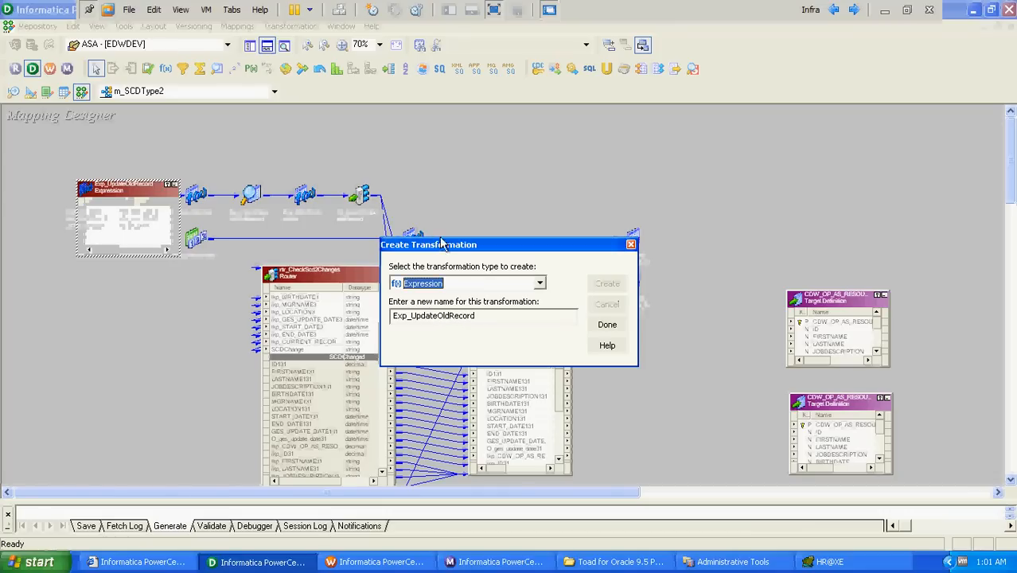
left_click(607, 325)
left_click_drag(131, 197, 669, 393)
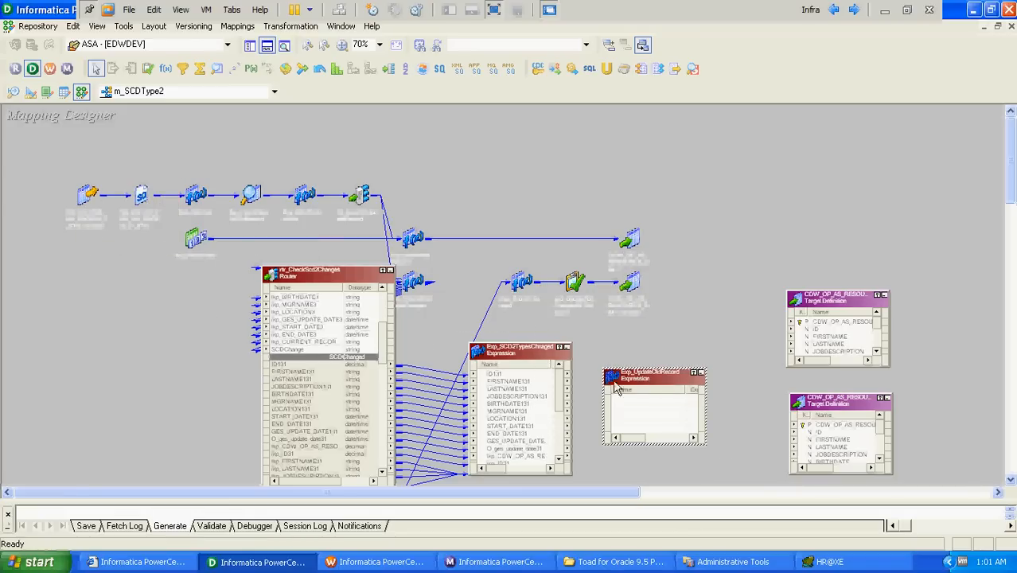
Copy the lkp_CDW_OP_AS_RESOURCE_ID31 port from Exp_SCD2TypesChnaged into Exp_UpdateOldRecord.
scroll(563, 410, "down", 2)
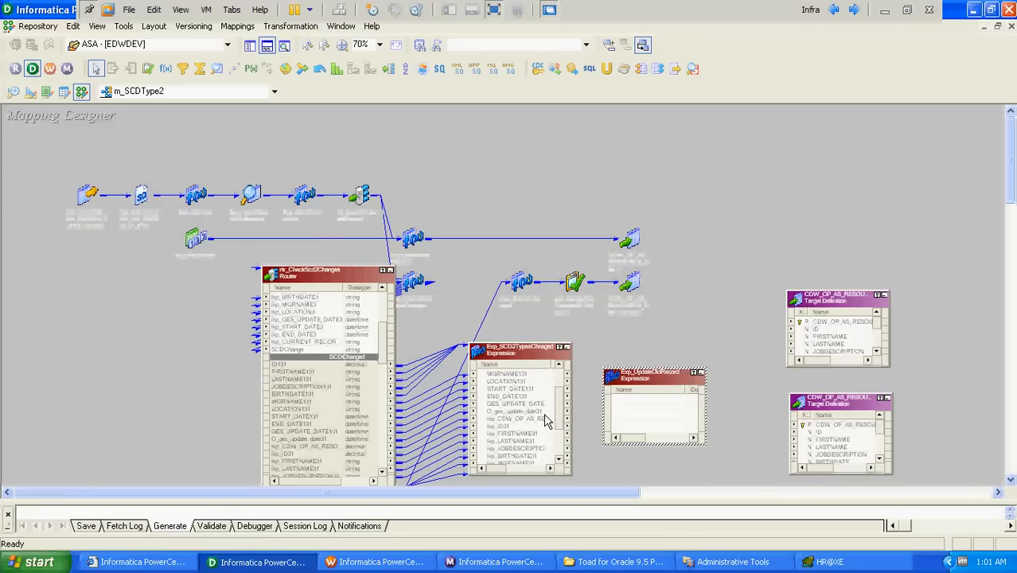
left_click(545, 421)
left_click_drag(552, 424, 635, 401)
Add two ports to Exp_UpdateOldRecord, name the last one Current_Record_Flag and make it output-only.
double_click(650, 384)
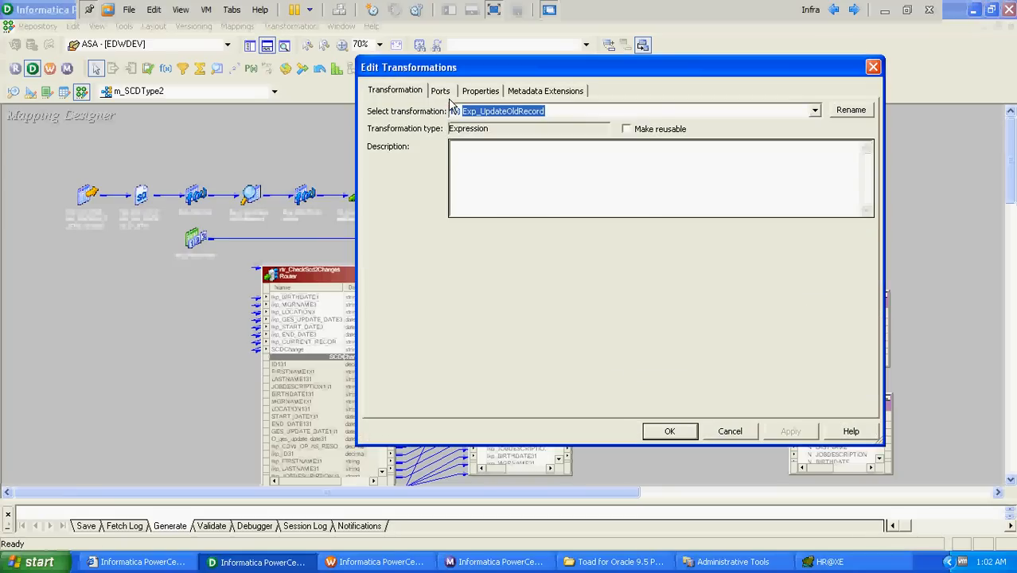
left_click(448, 92)
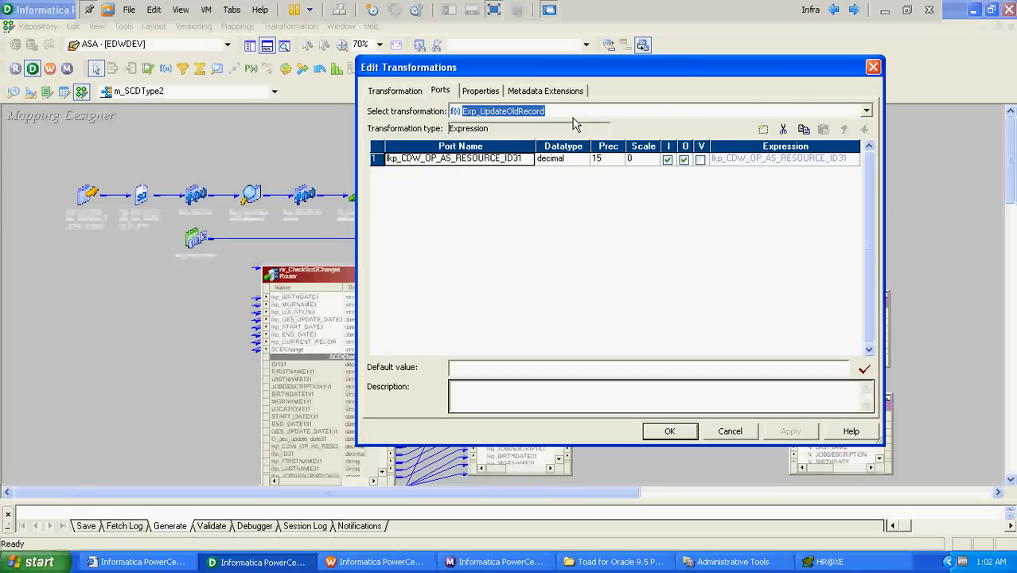
left_click(762, 129)
left_click(762, 129)
type("Current_Record_Flag")
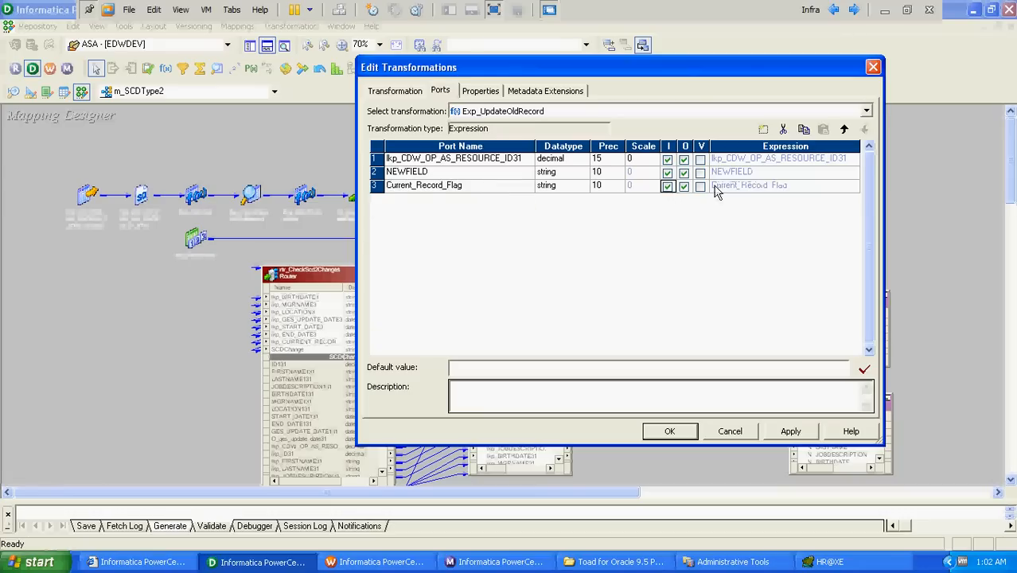
left_click(667, 185)
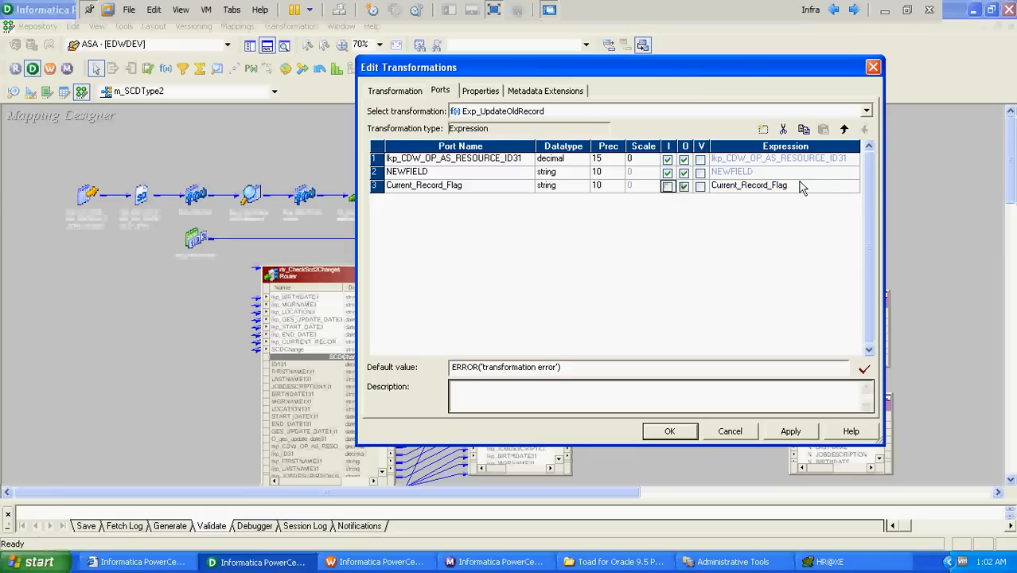
Set the Current_Record_Flag port's expression to 'N' in Exp_UpdateOldRecord.
left_click(852, 188)
left_click(854, 186)
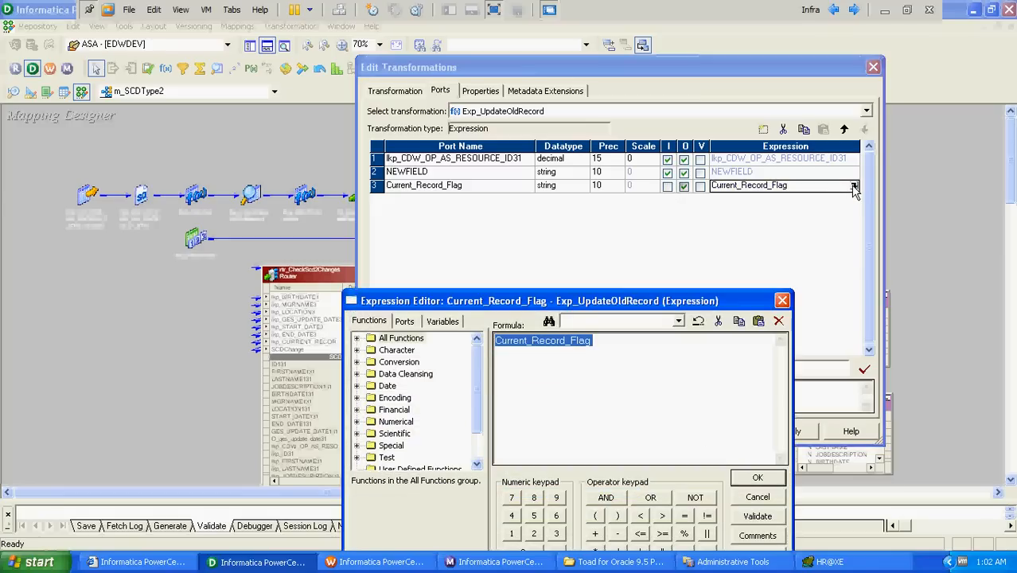
type("'N")
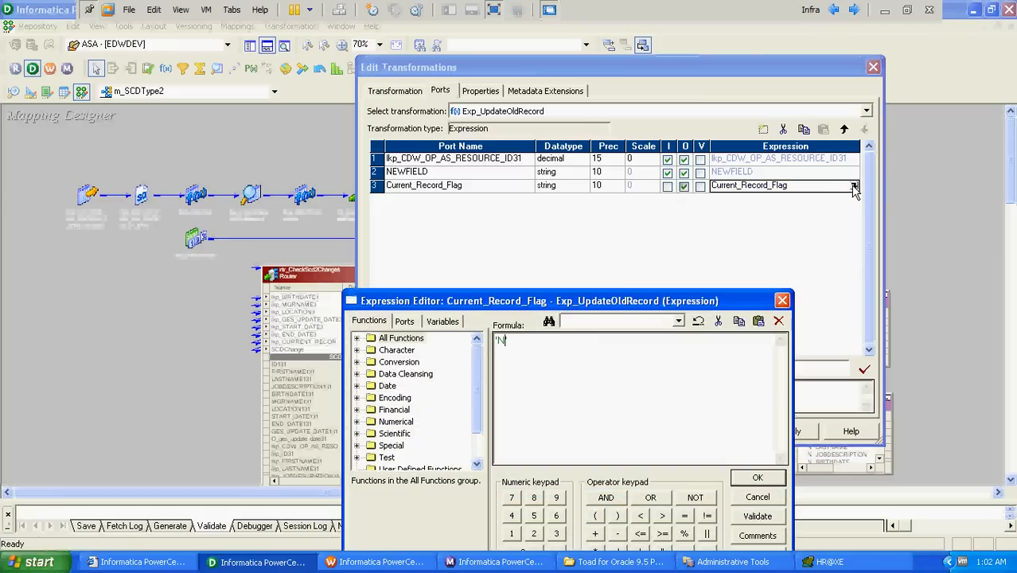
type("'")
left_click(758, 480)
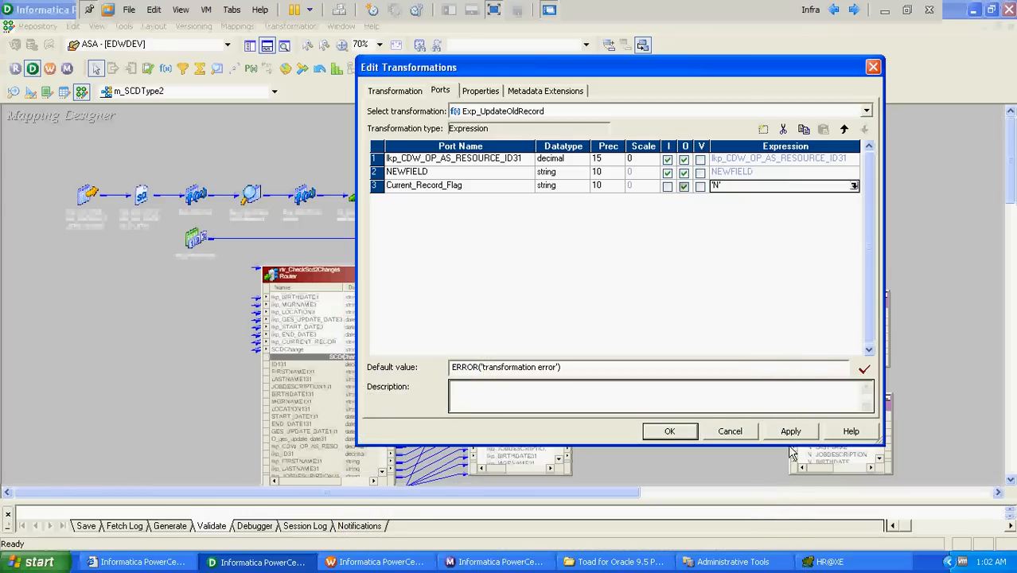
Rename the NEWFIELD port to End_Date, make it output-only and set its expression to Sysdate.
left_click(502, 174)
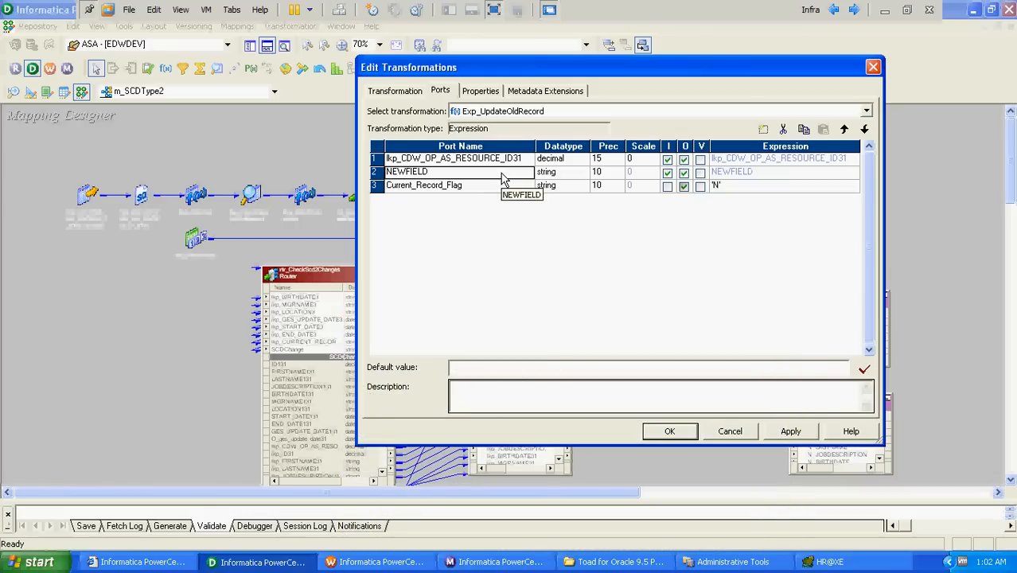
type("End_Date")
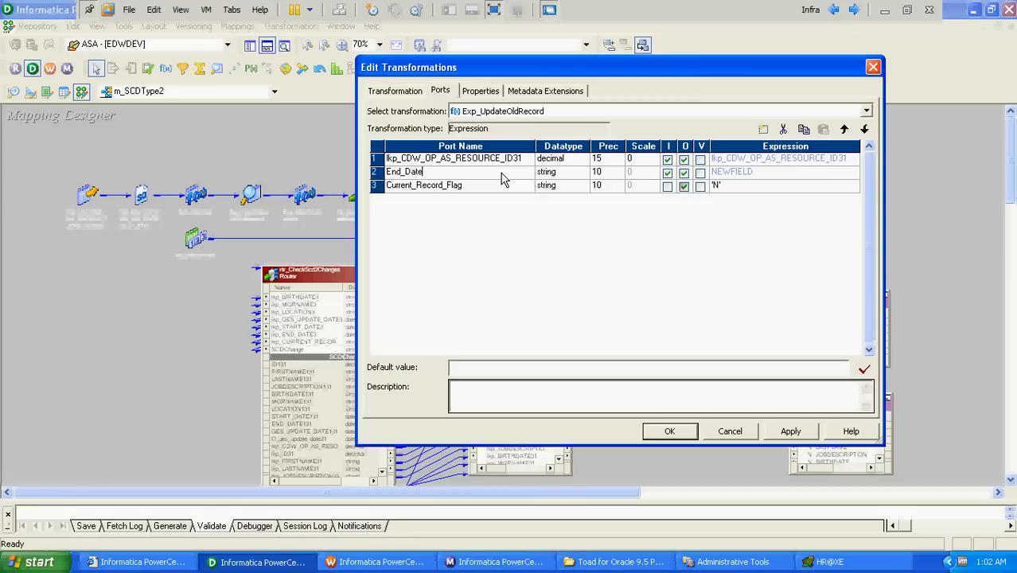
left_click(666, 173)
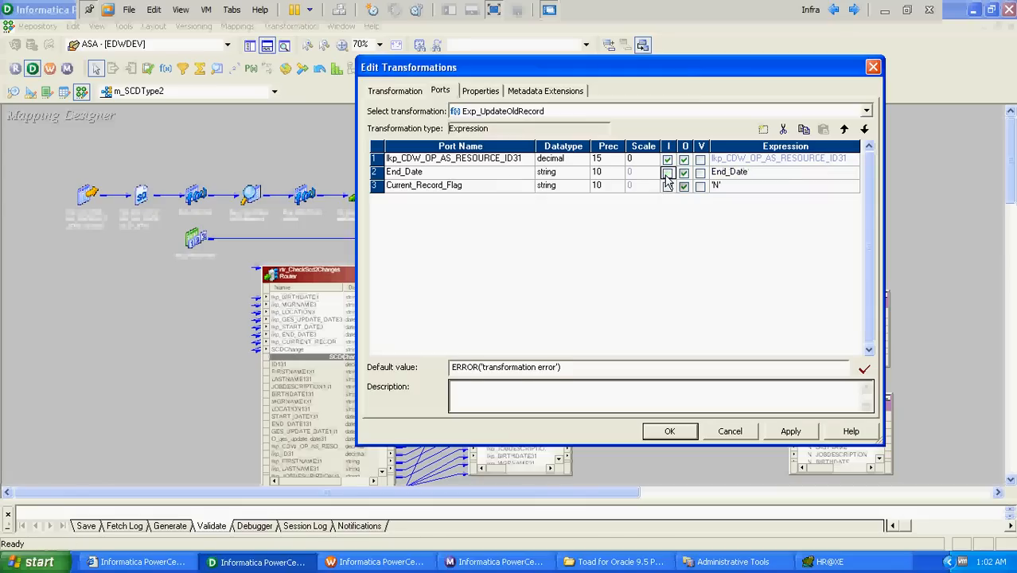
left_click(854, 174)
left_click(853, 173)
type("S")
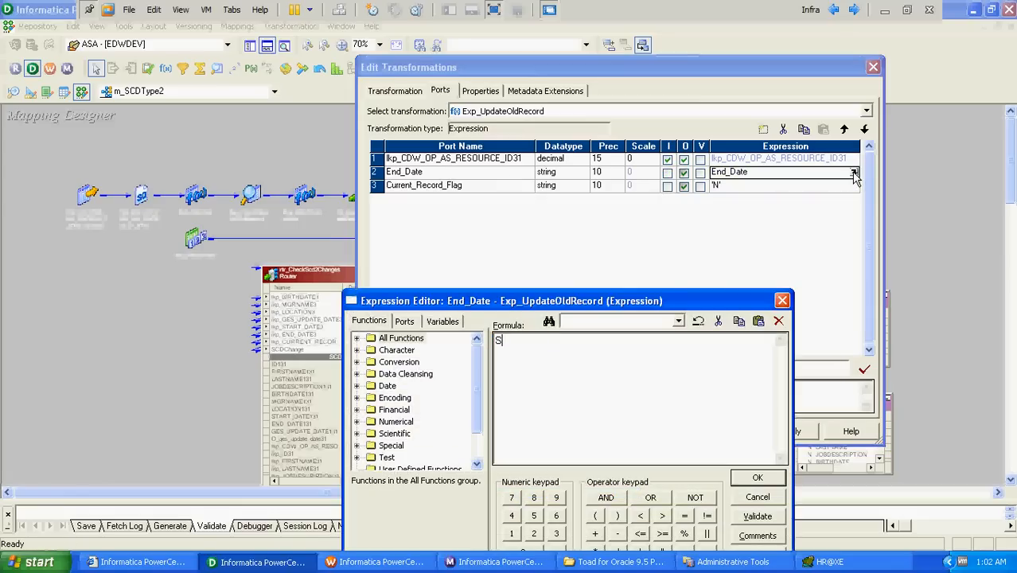
type("ysdate")
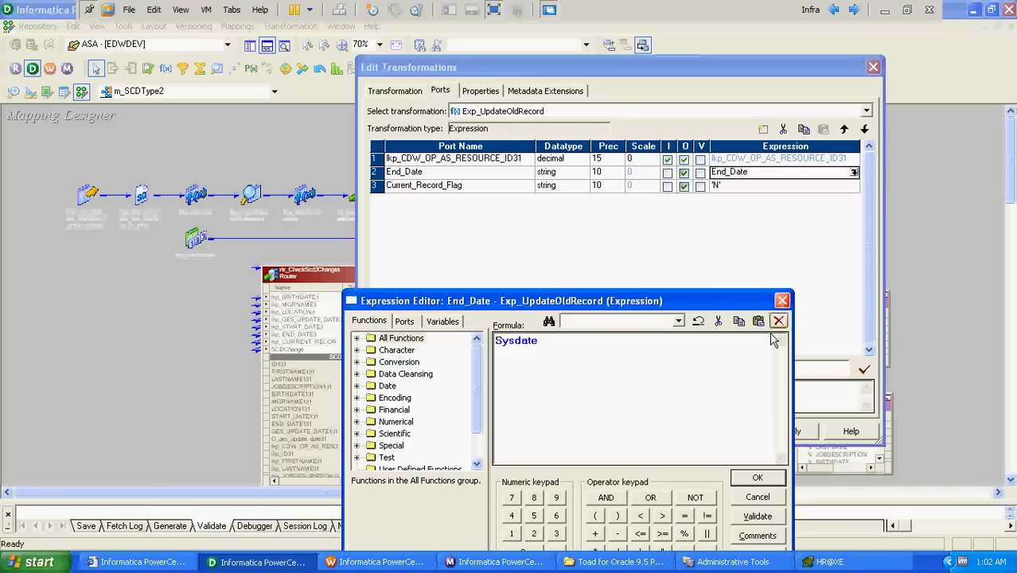
left_click(754, 482)
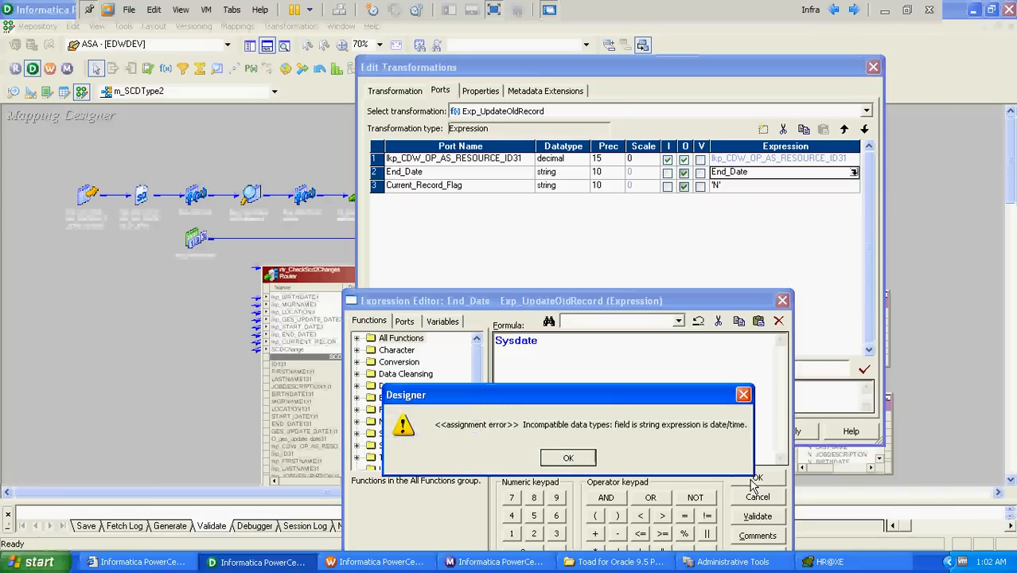
key("Return")
key("Return")
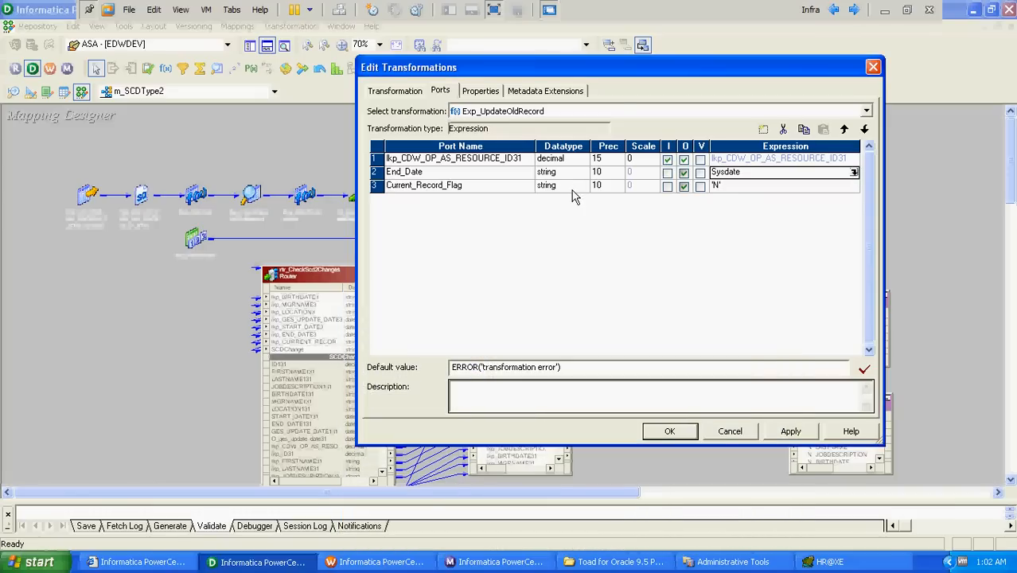
Change the End_Date port's datatype to date/time and apply the changes to Exp_UpdateOldRecord.
left_click(577, 173)
left_click(581, 173)
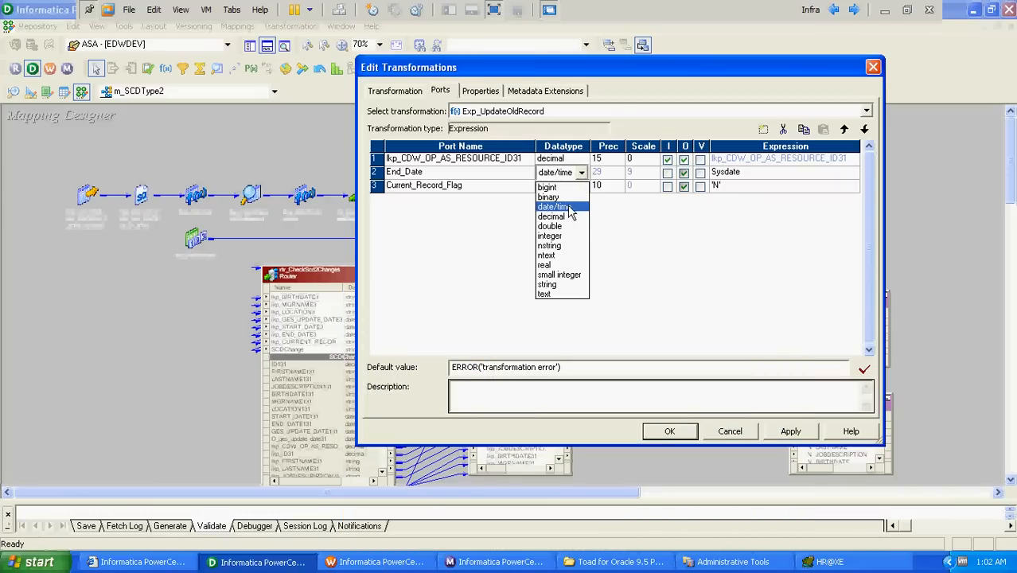
left_click(571, 206)
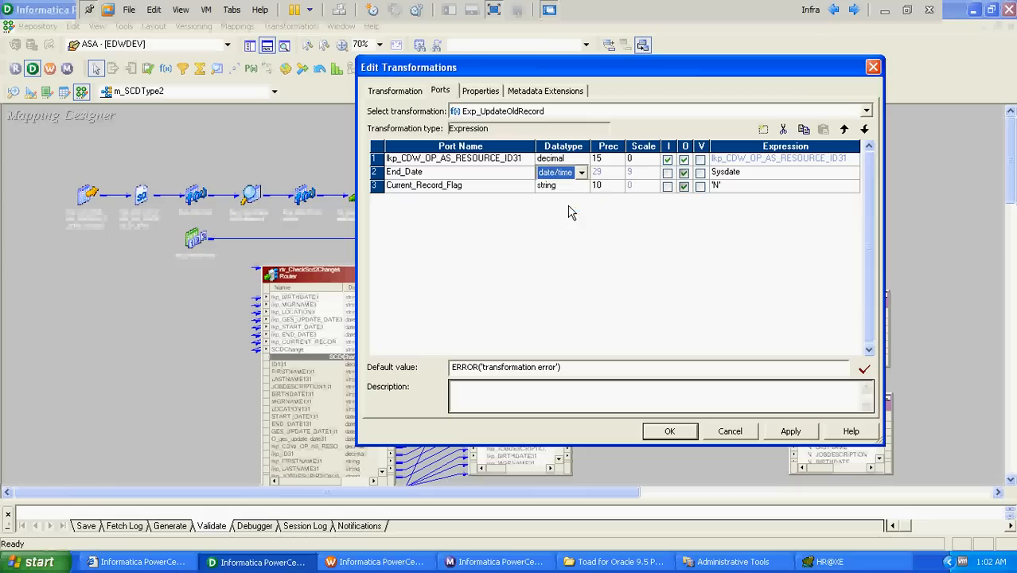
left_click(788, 432)
left_click(669, 431)
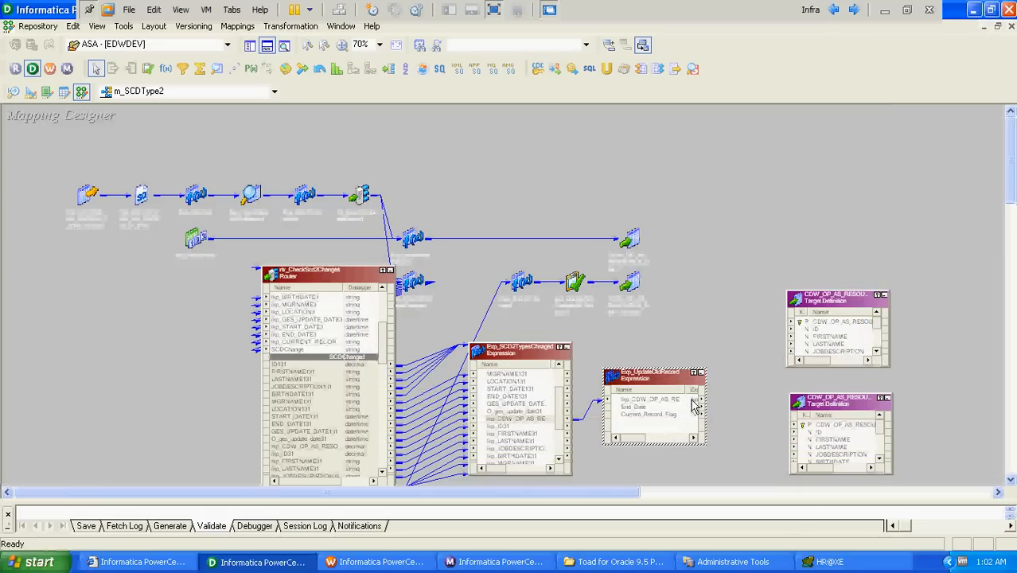
Create an Update Strategy named upd_OldSCDChangedProfile and place it between Exp_UpdateOldRecord and the lower target copy, shifting that target outward.
left_click(690, 400)
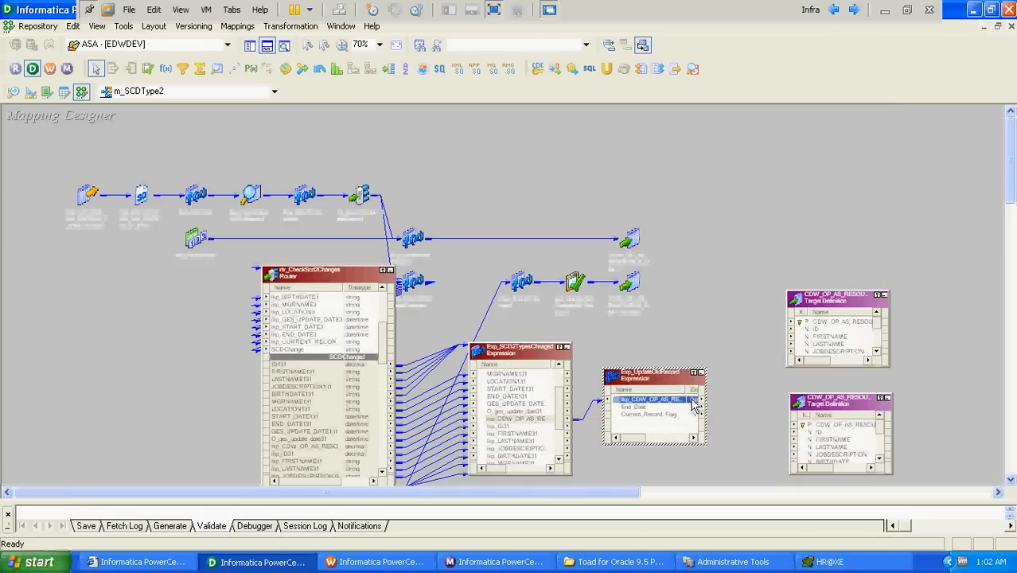
left_click(732, 392)
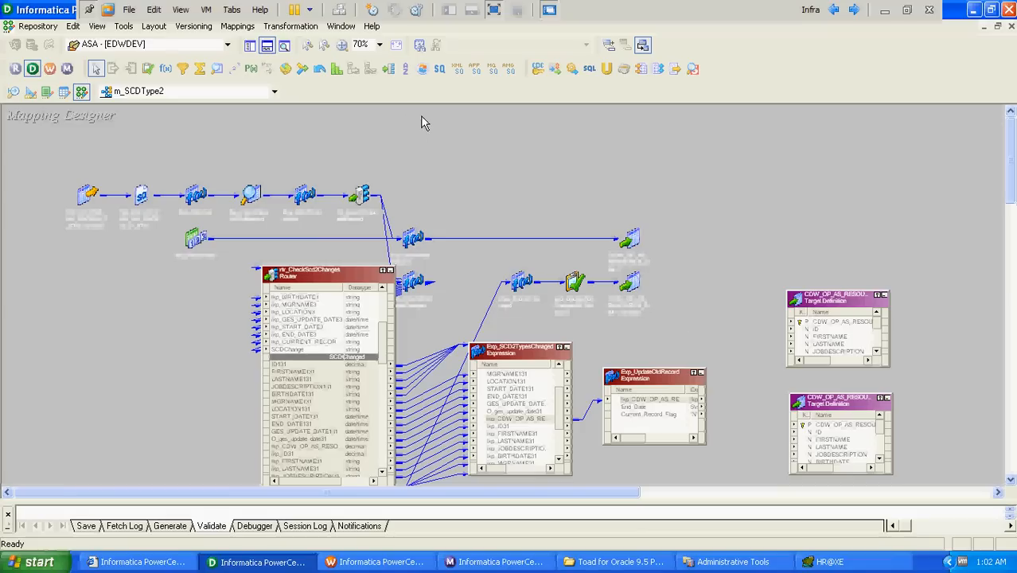
left_click(291, 26)
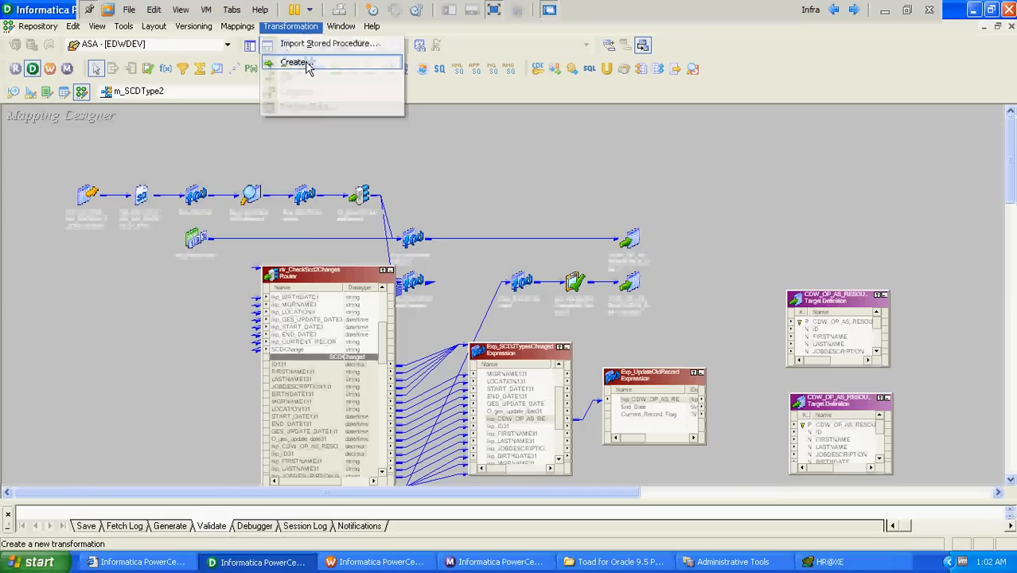
left_click(307, 65)
key("u")
key("Tab")
type("u")
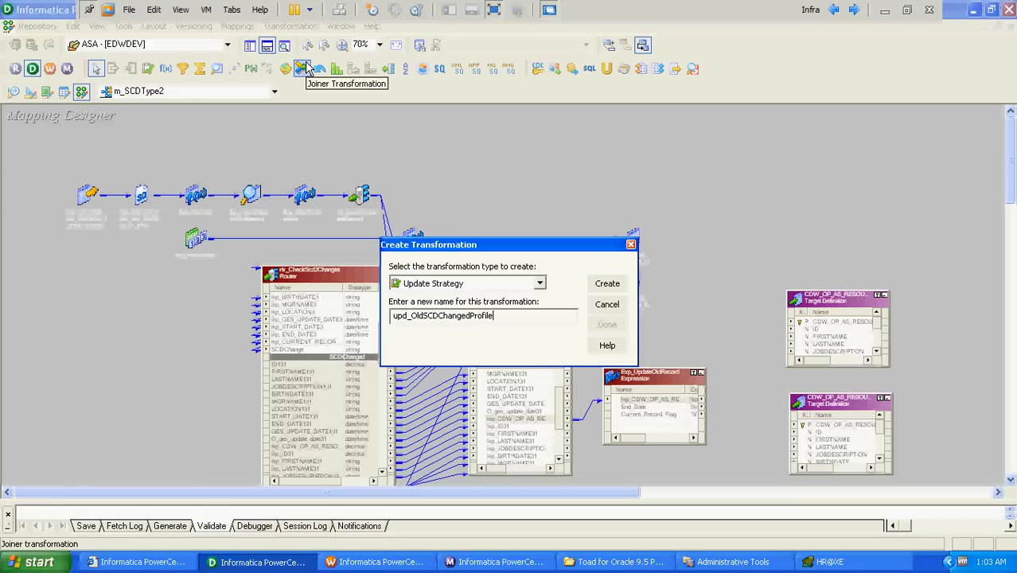
key("Return")
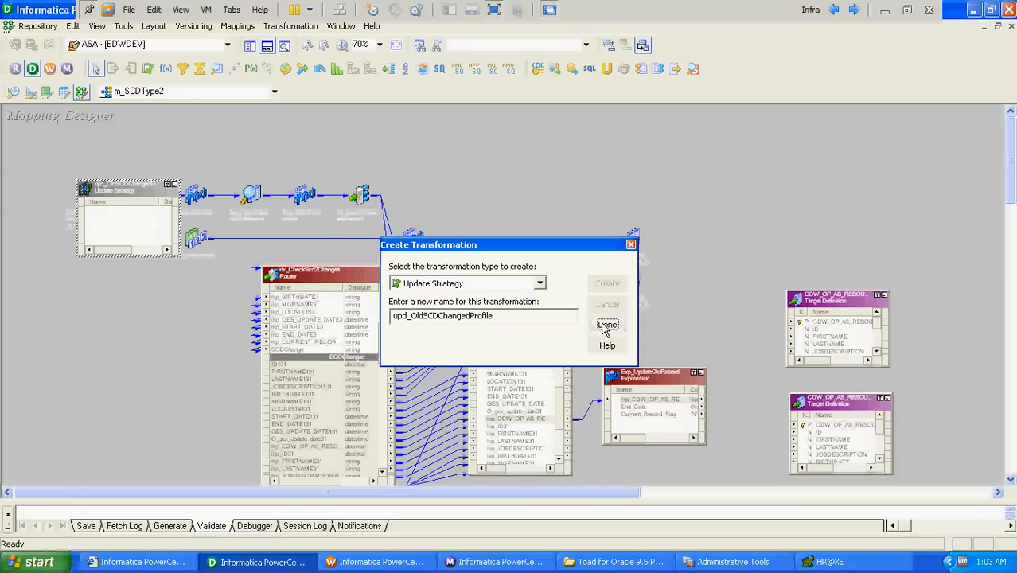
left_click(607, 329)
left_click_drag(142, 192, 799, 405)
left_click_drag(862, 409, 931, 401)
Set the update strategy expression of upd_OldSCDChangedProfile to dd_update and apply it.
double_click(794, 404)
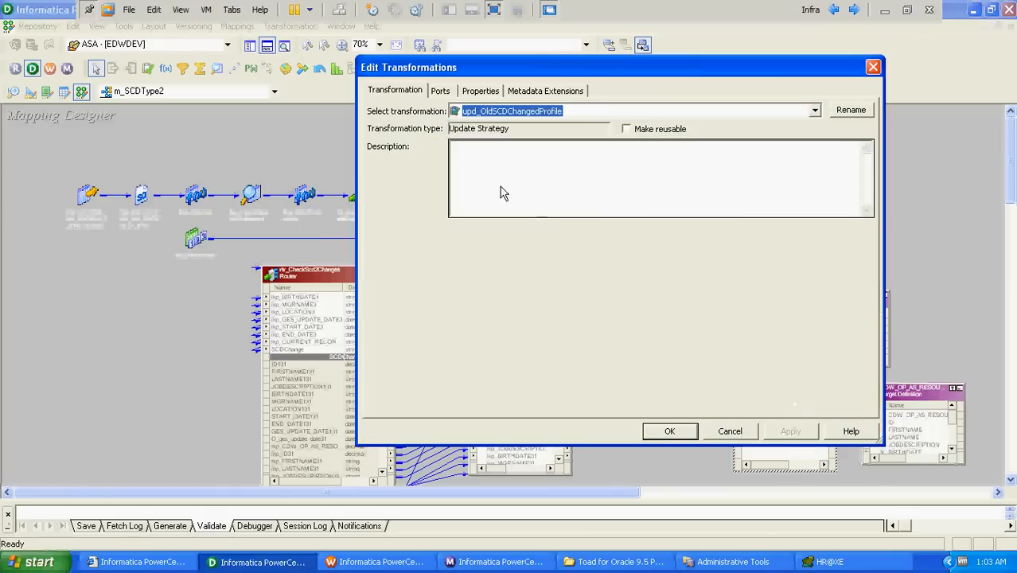
left_click(482, 91)
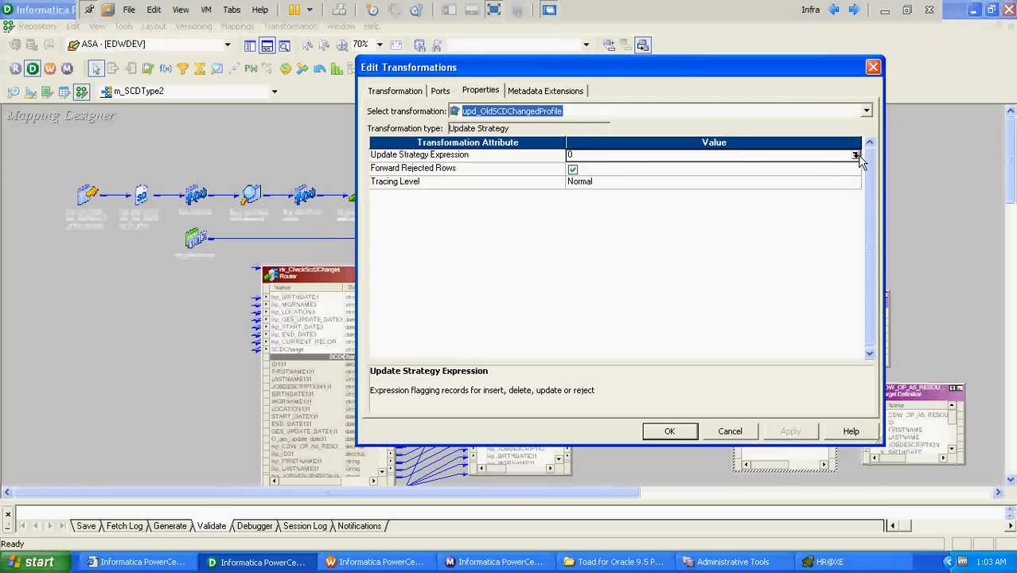
left_click(856, 156)
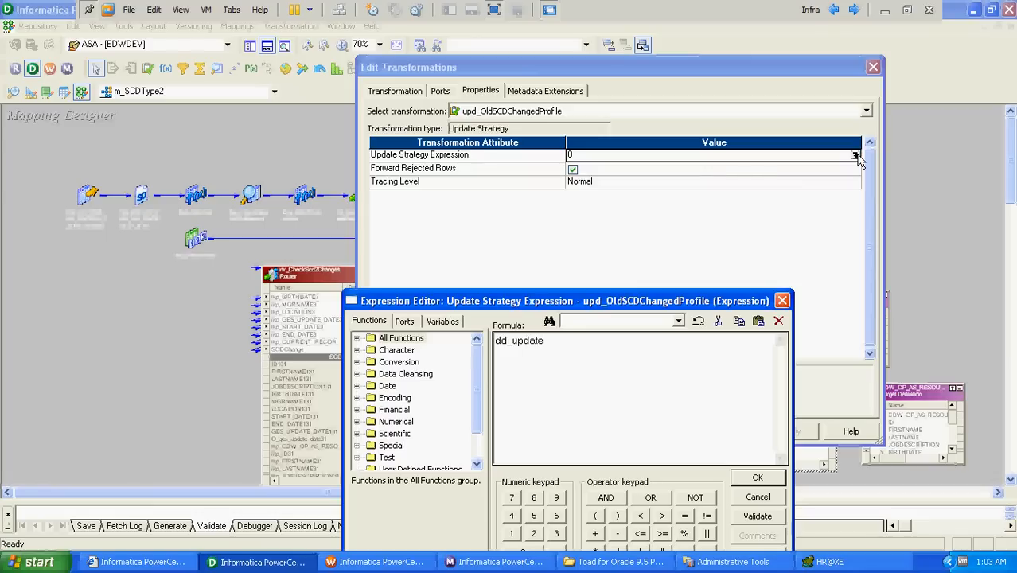
left_click(759, 480)
key("Return")
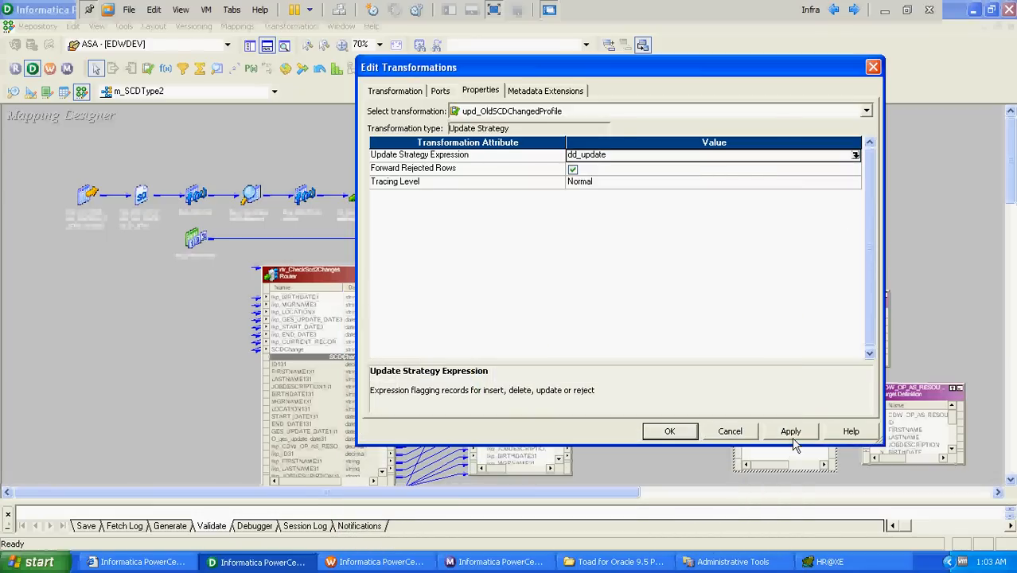
left_click(792, 433)
left_click(670, 430)
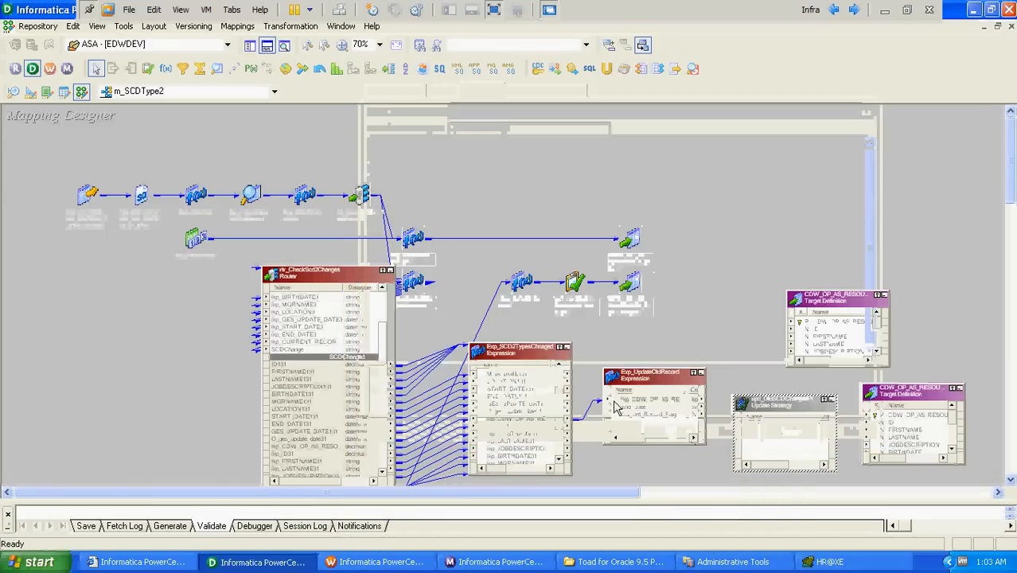
Copy all three Exp_UpdateOldRecord ports into upd_OldSCDChangedProfile and link them to the lower target's key, END_DATE and current record flag columns.
left_click(634, 398)
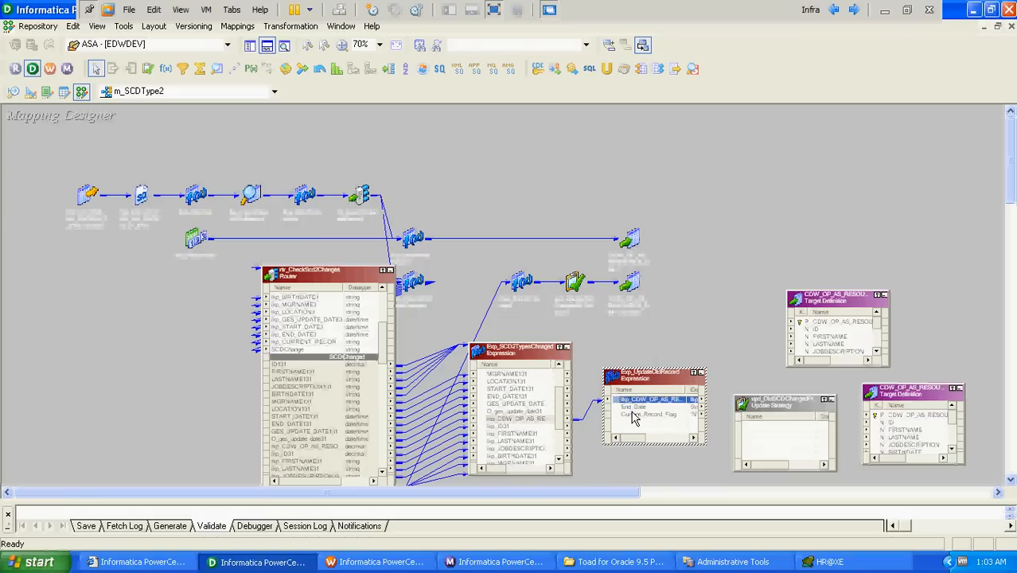
left_click(632, 412, "shift")
left_click_drag(632, 412, 952, 452)
left_click_drag(789, 436, 897, 443)
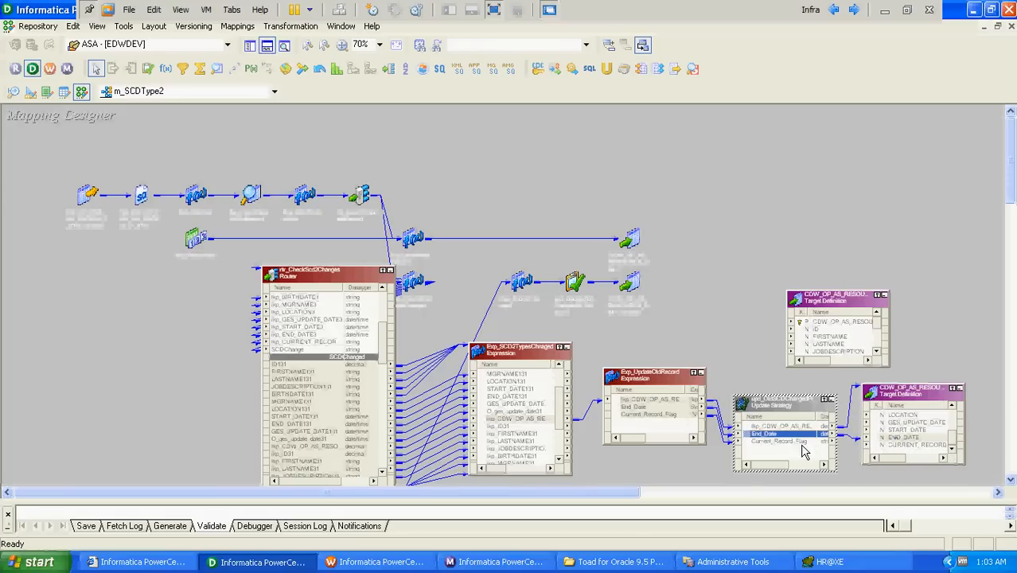
left_click_drag(807, 442, 898, 447)
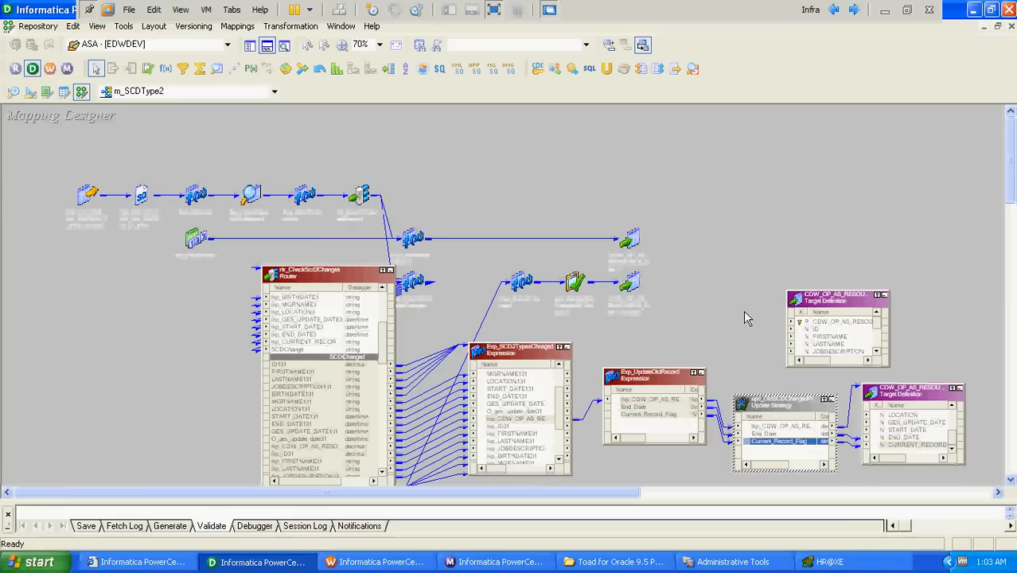
Move Exp_UpdateOldRecord, upd_OldSCDChangedProfile and their linked target lower on the canvas to free space above them.
left_click_drag(660, 419, 659, 453)
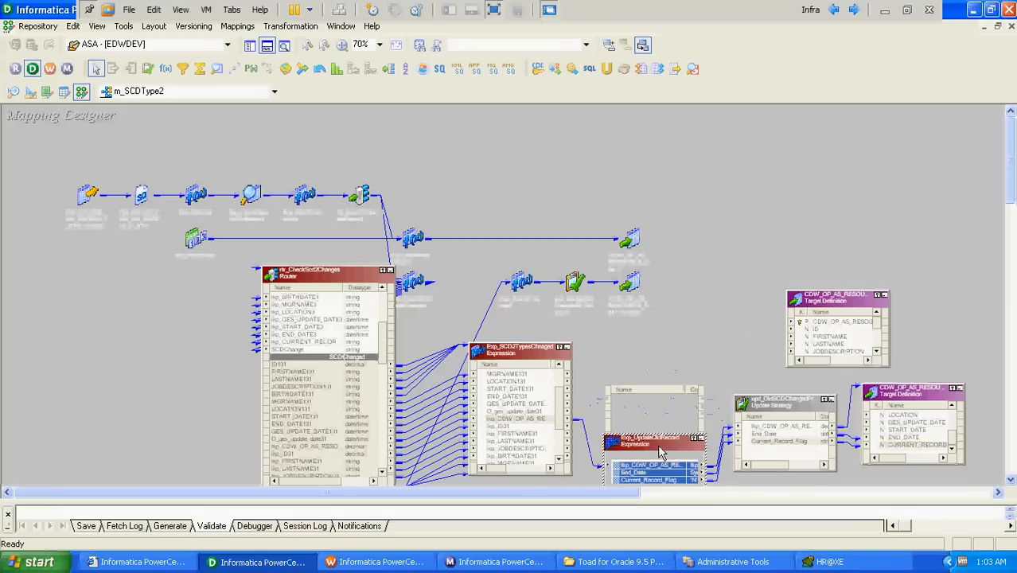
left_click_drag(765, 411, 765, 452)
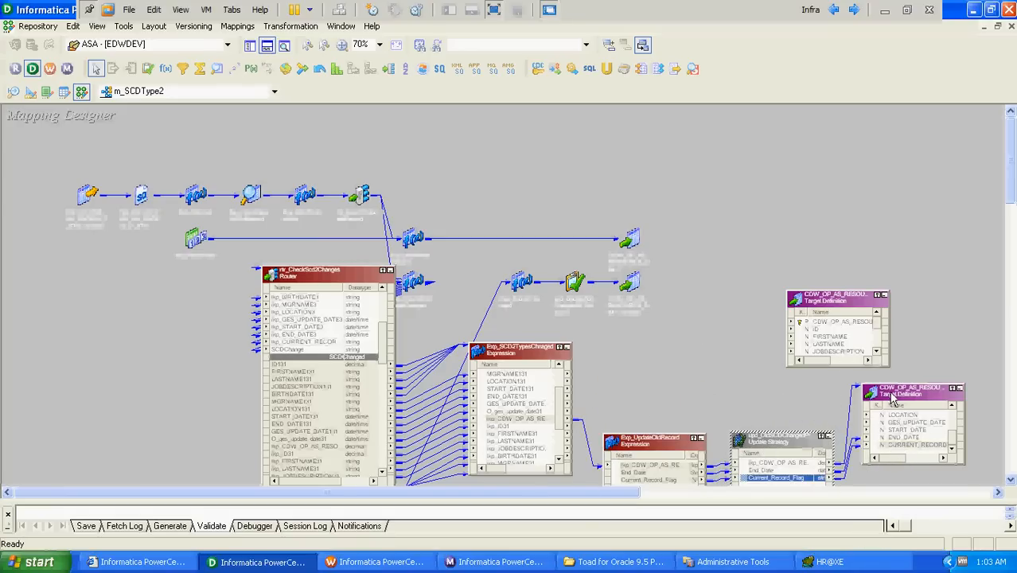
left_click_drag(895, 391, 890, 434)
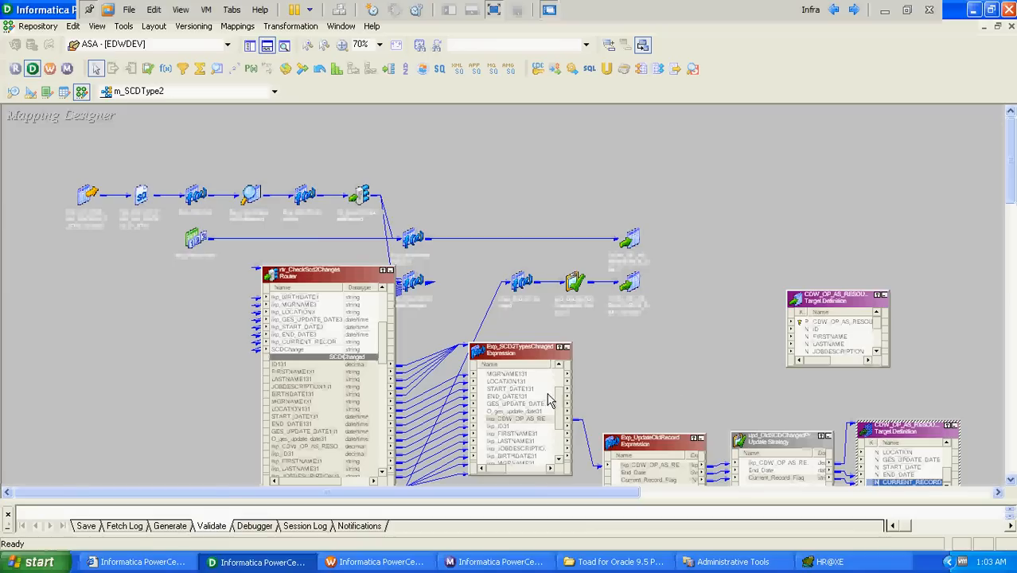
Create a new Expression transformation named exp_InsertNewProfileforSCD.
left_click_drag(559, 397, 560, 380)
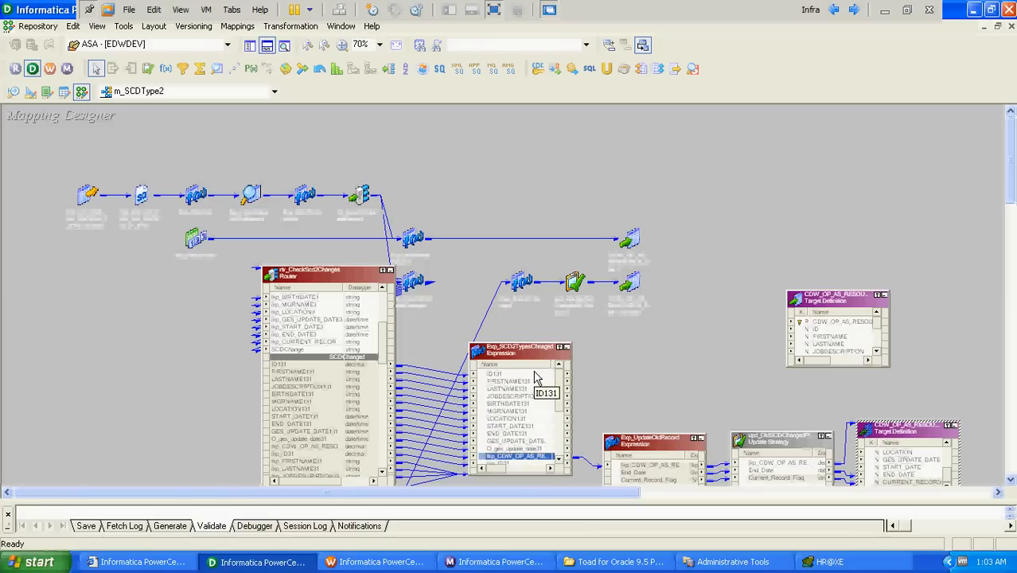
left_click(537, 378)
left_click(649, 311)
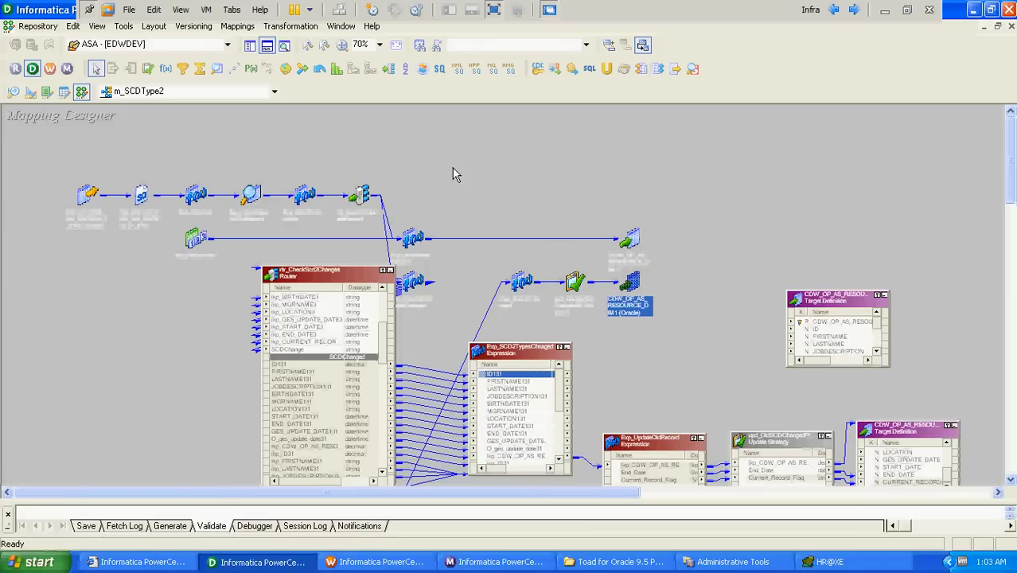
left_click(292, 26)
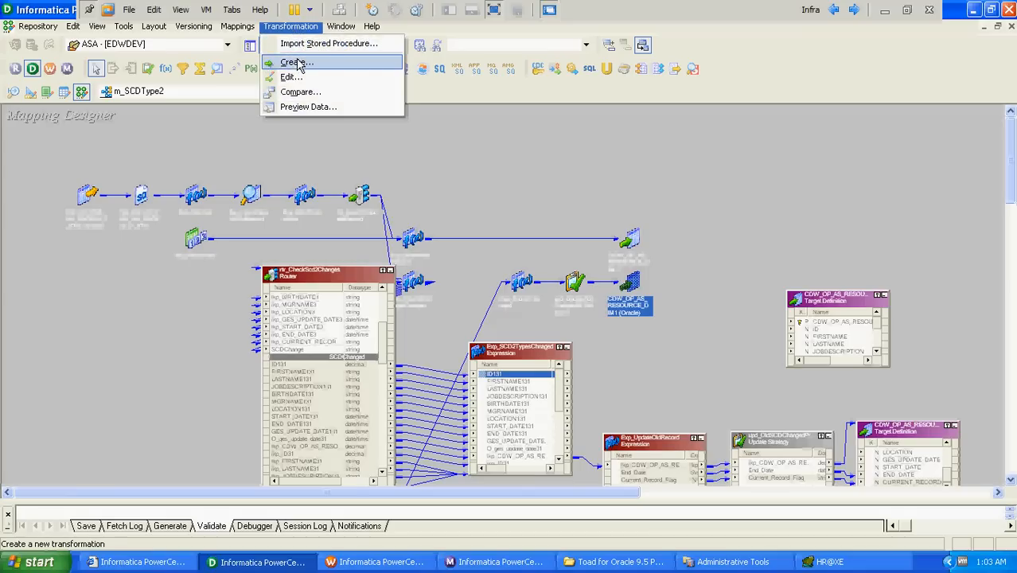
left_click(296, 63)
key("e")
key("Tab")
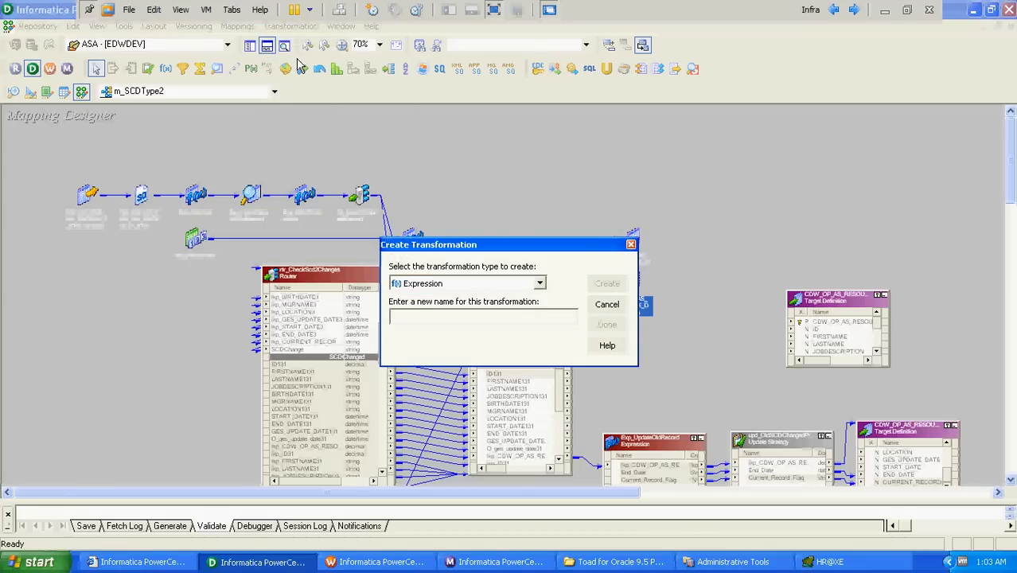
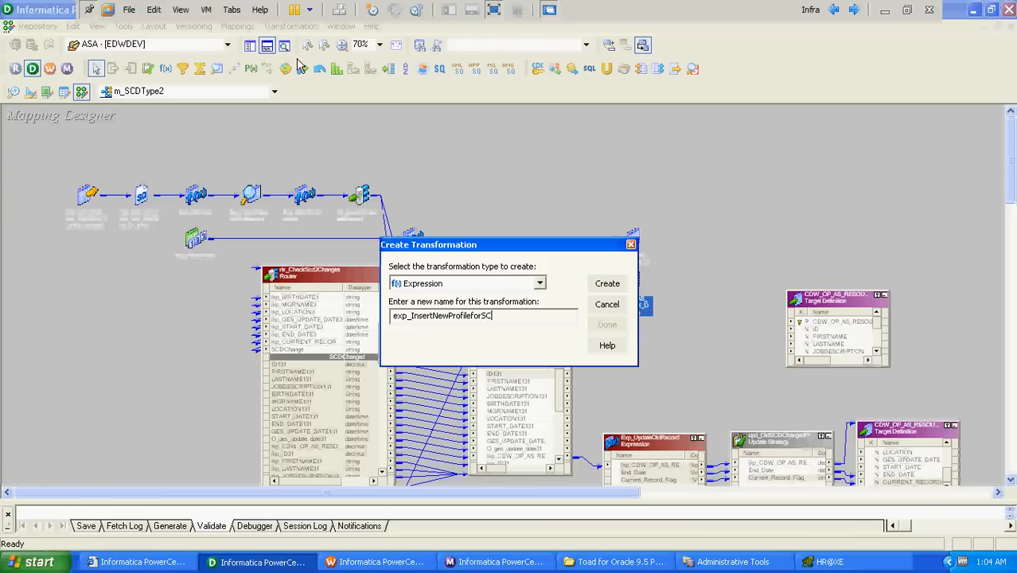
type("D")
key("Return")
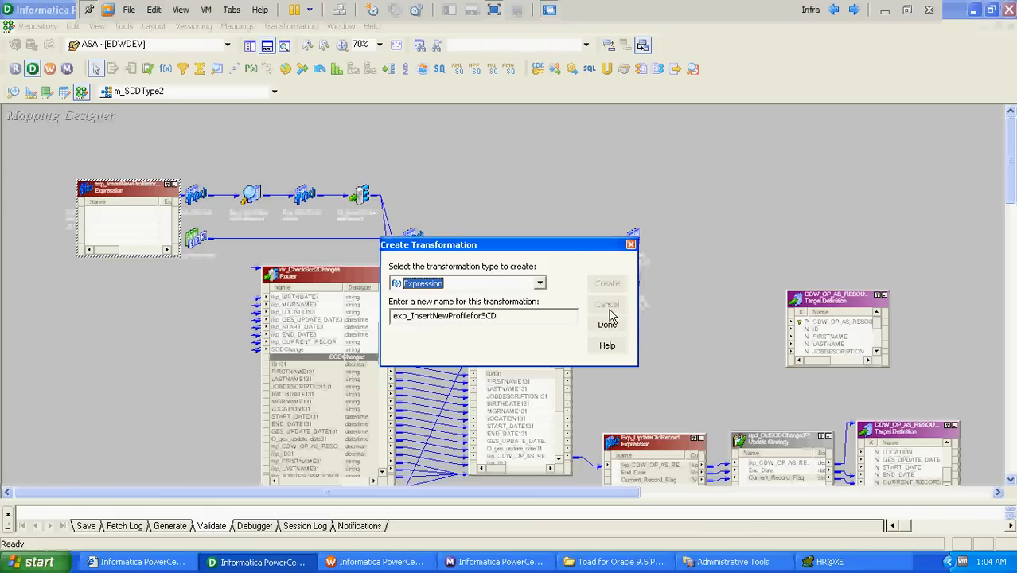
Place exp_InsertNewProfileforSCD beside the SCD2 changed-types expression and copy that expression's ports ID131 through O_ges_update_date31 into it.
left_click(607, 324)
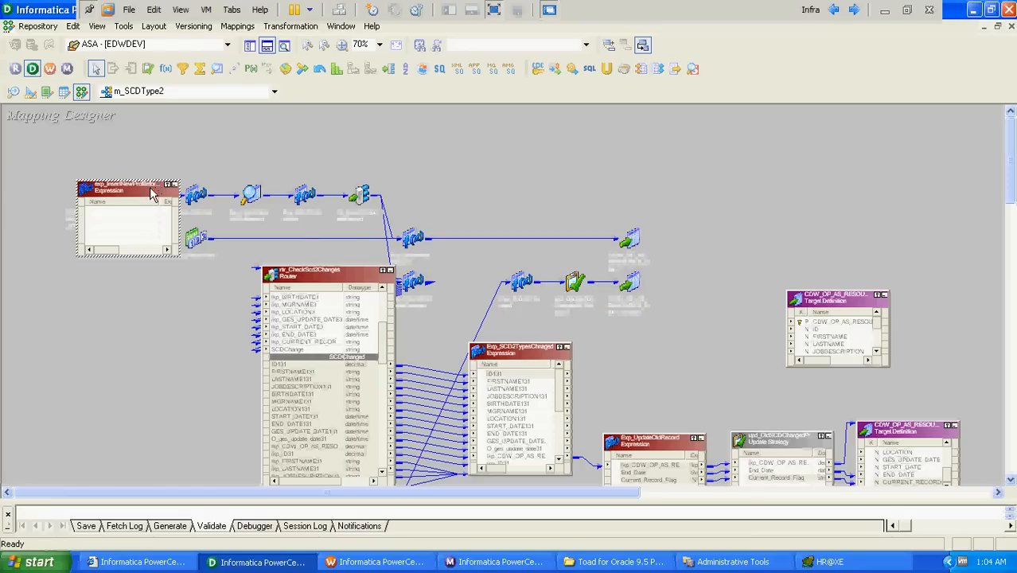
left_click_drag(151, 194, 712, 317)
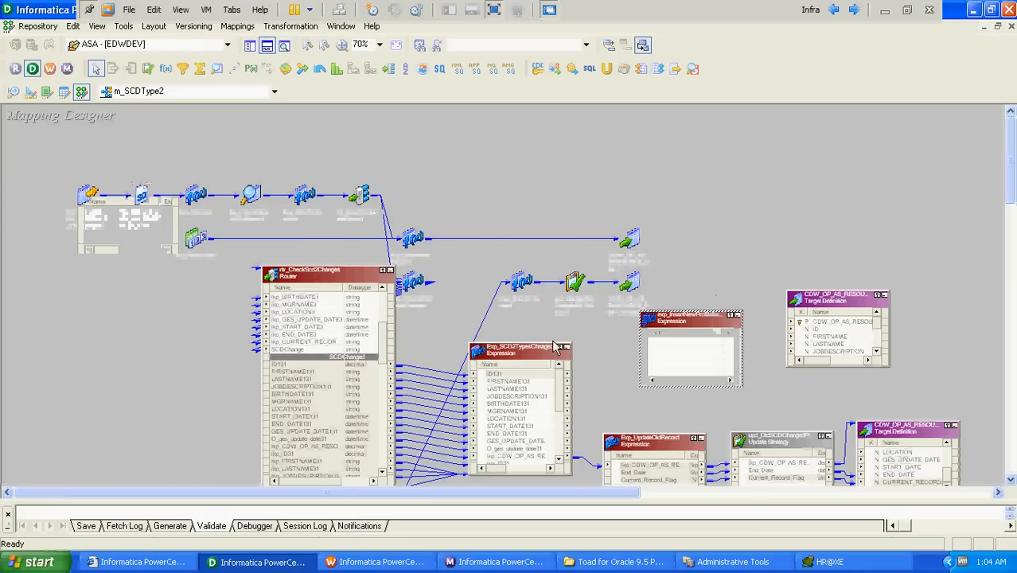
left_click(498, 450, "shift")
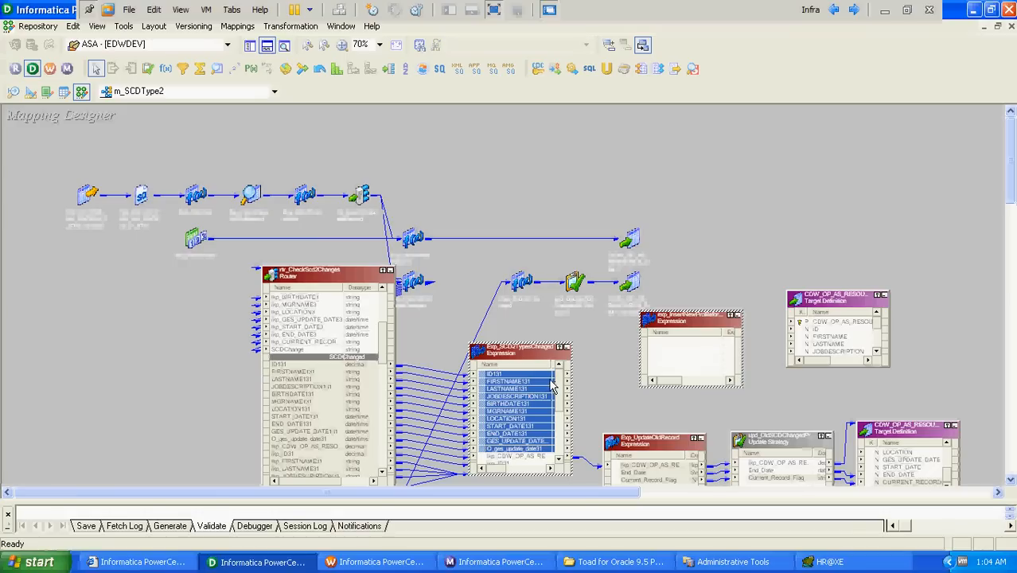
left_click_drag(549, 378, 702, 298)
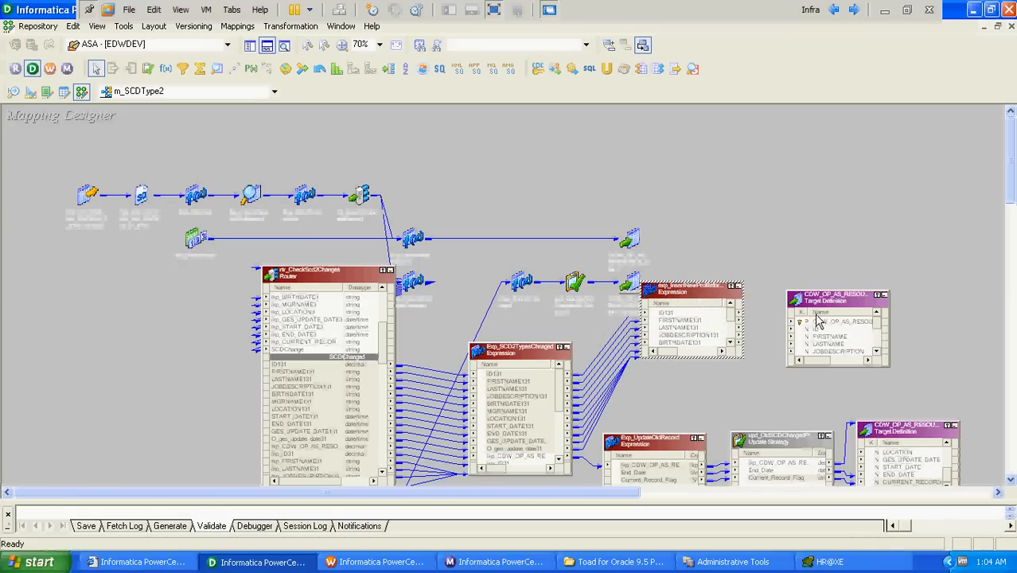
Link exp_InsertNewProfileforSCD ports ID131 through LOCATION131 and GES_UPDATE_DATE131 to the matching columns ID through LOCATION and GES_UPDATE_DATE of the upper target.
left_click_drag(819, 309, 833, 239)
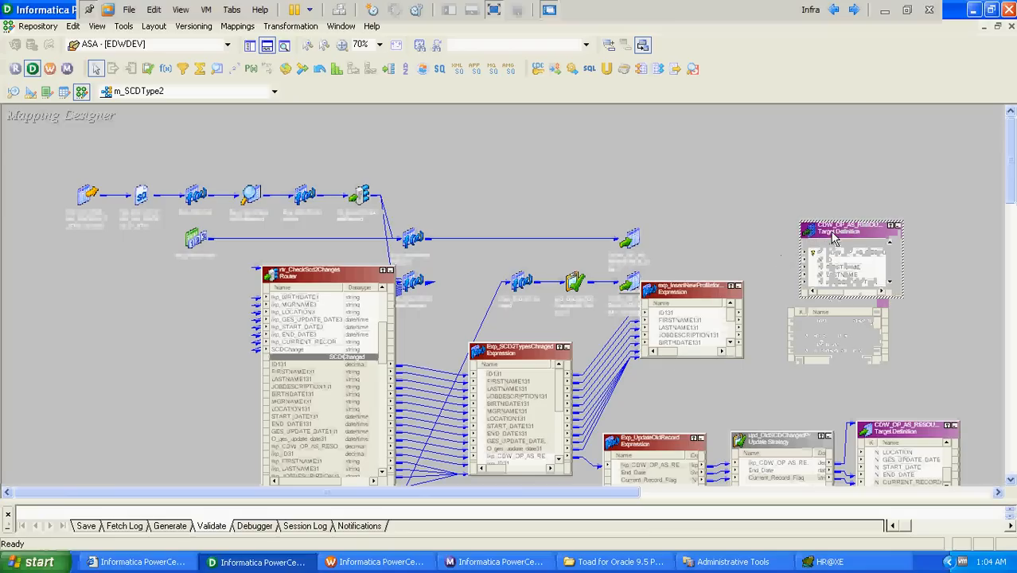
left_click_drag(698, 360, 700, 404)
left_click(672, 314)
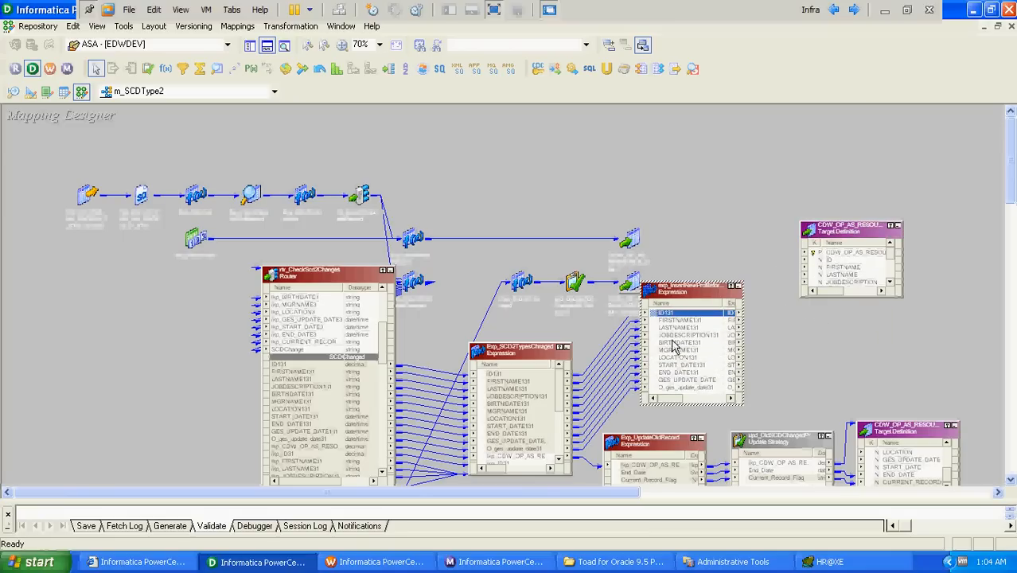
left_click(674, 360, "shift")
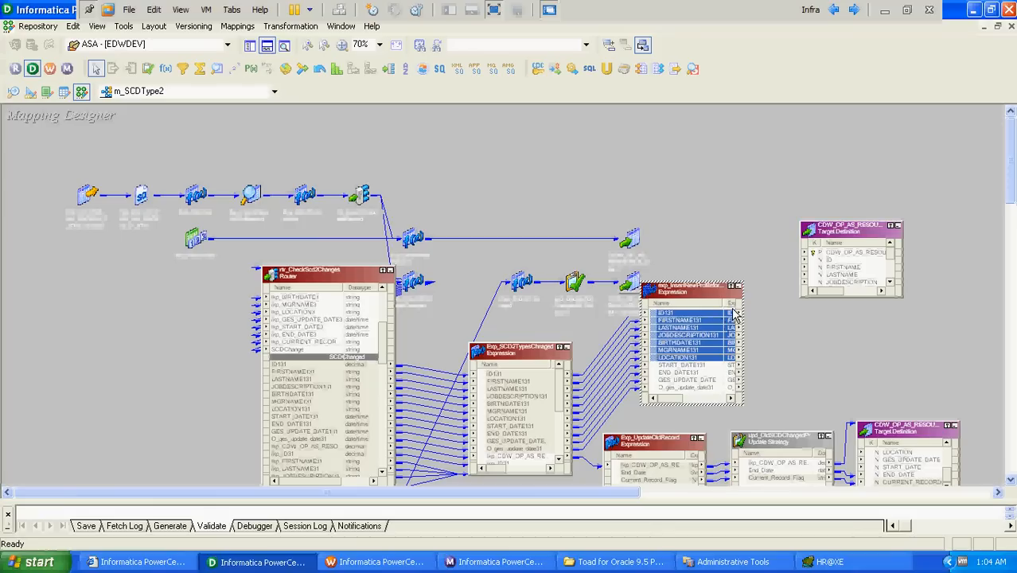
left_click_drag(734, 314, 827, 260)
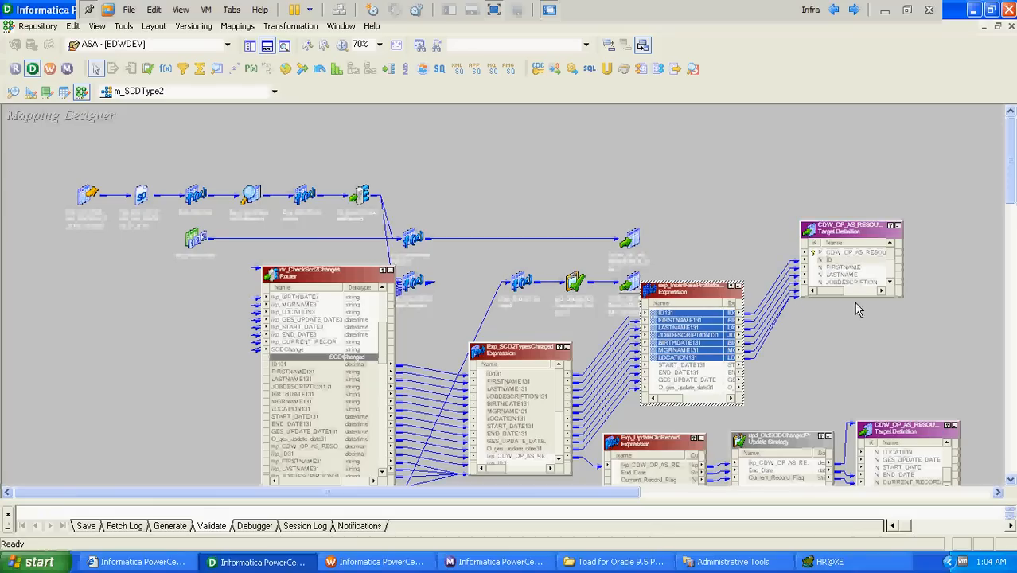
left_click_drag(856, 297, 850, 362)
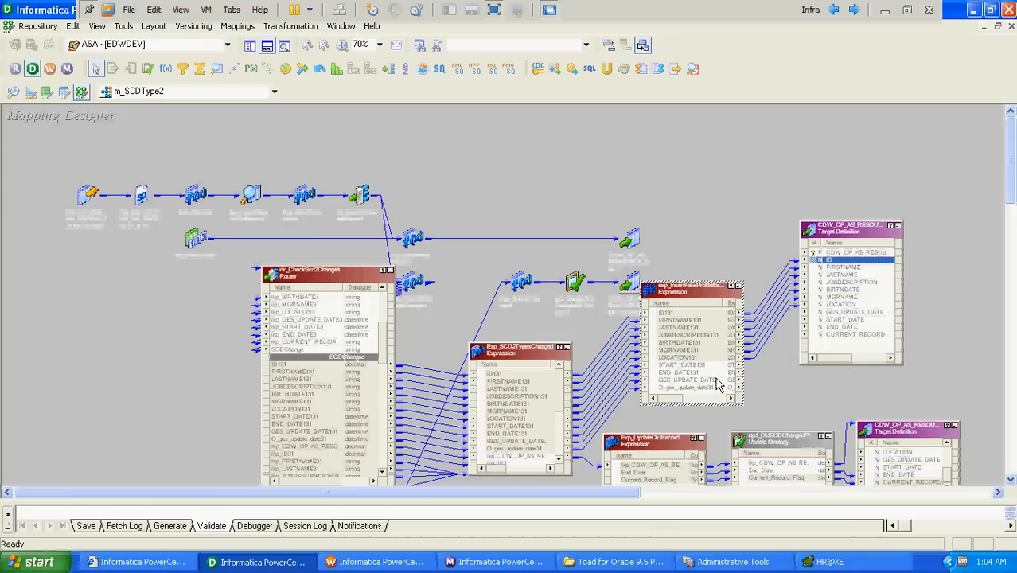
left_click(699, 381)
left_click_drag(727, 388, 839, 317)
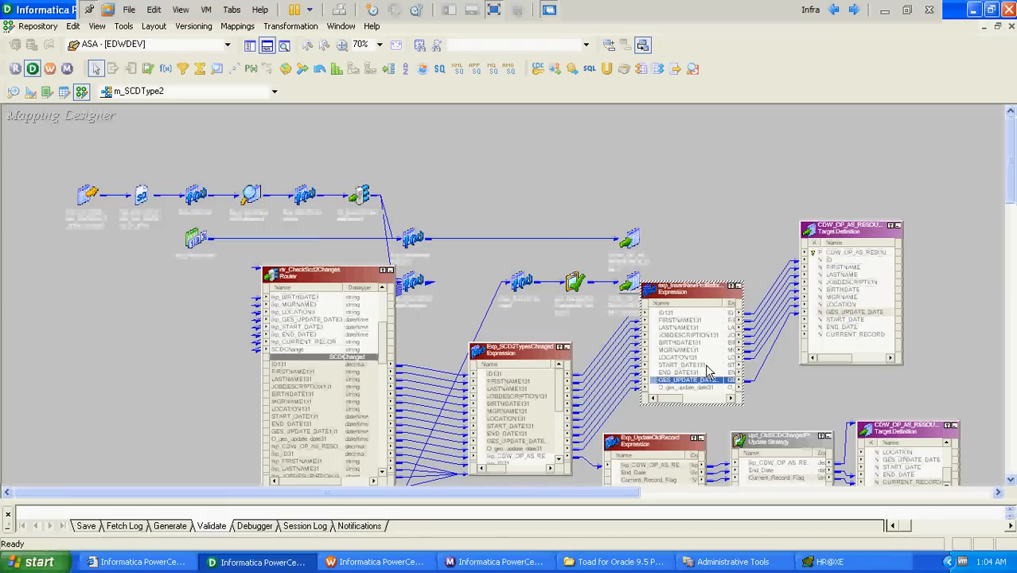
Make START_DATE131 in exp_InsertNewProfileforSCD output-only with expression ADD_TO_DATE(sysdate,'DD',1) and link it to the upper target's START_DATE column.
double_click(707, 371)
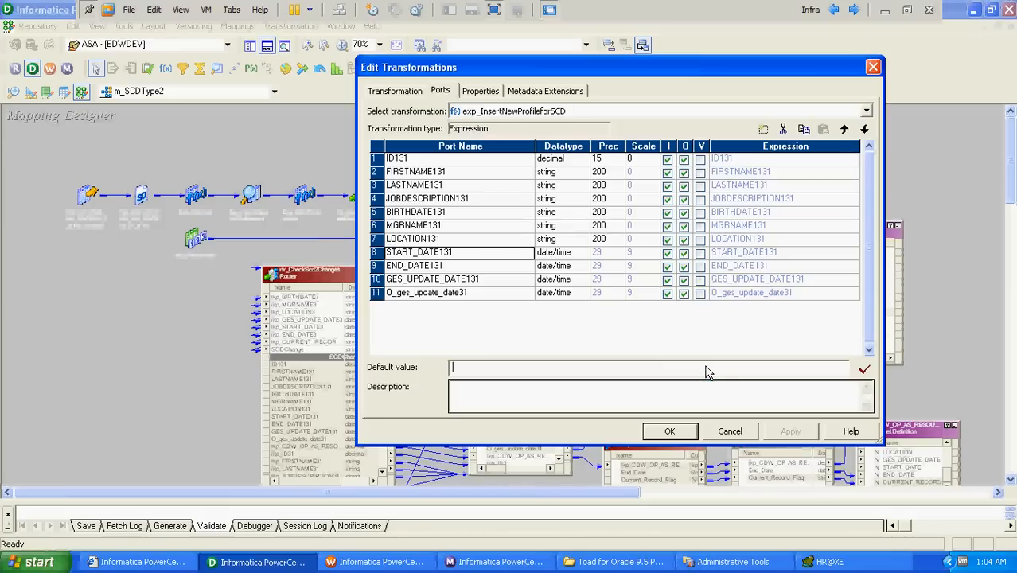
left_click(668, 253)
left_click(848, 253)
left_click(853, 253)
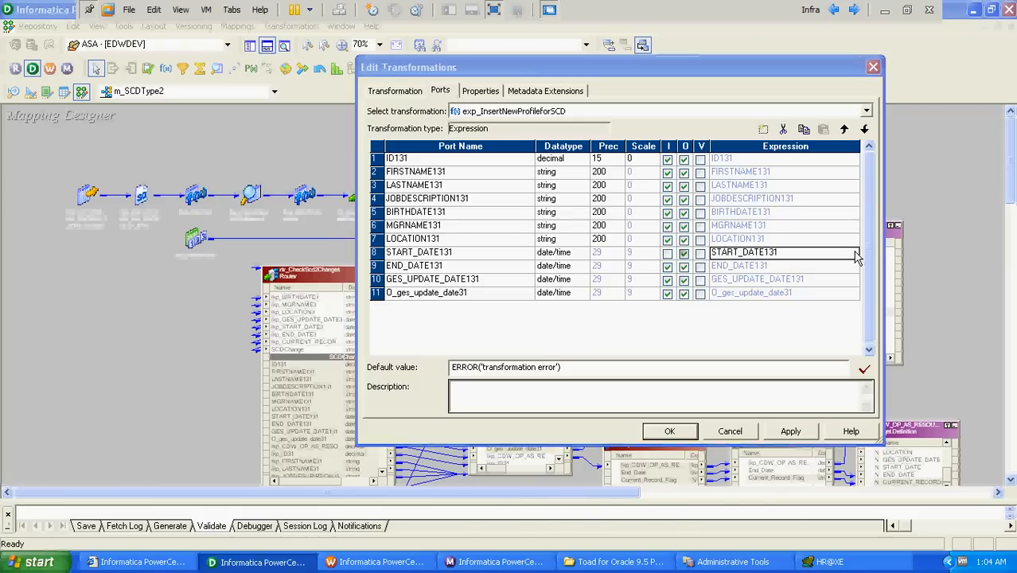
type("sysdate")
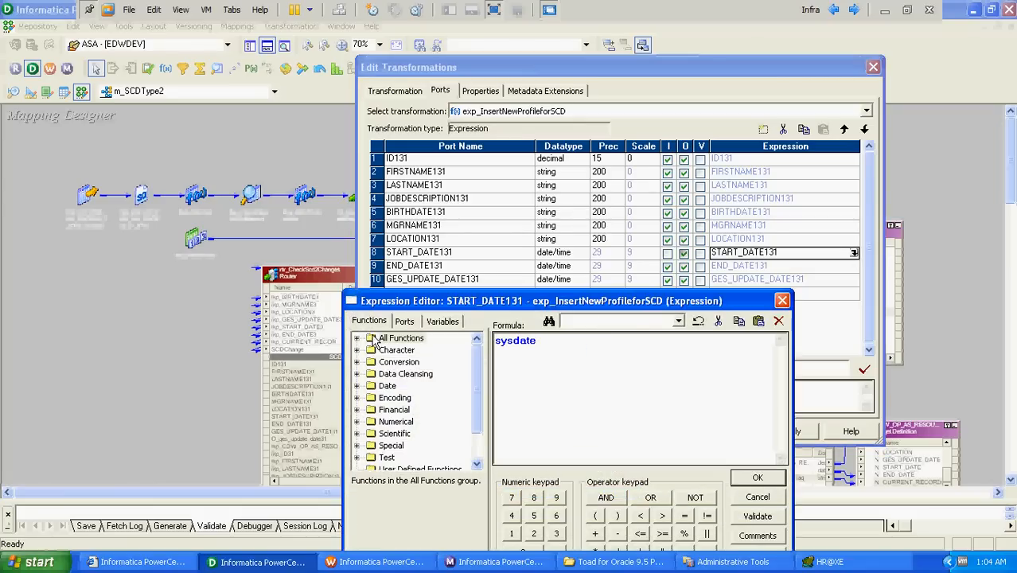
double_click(370, 386)
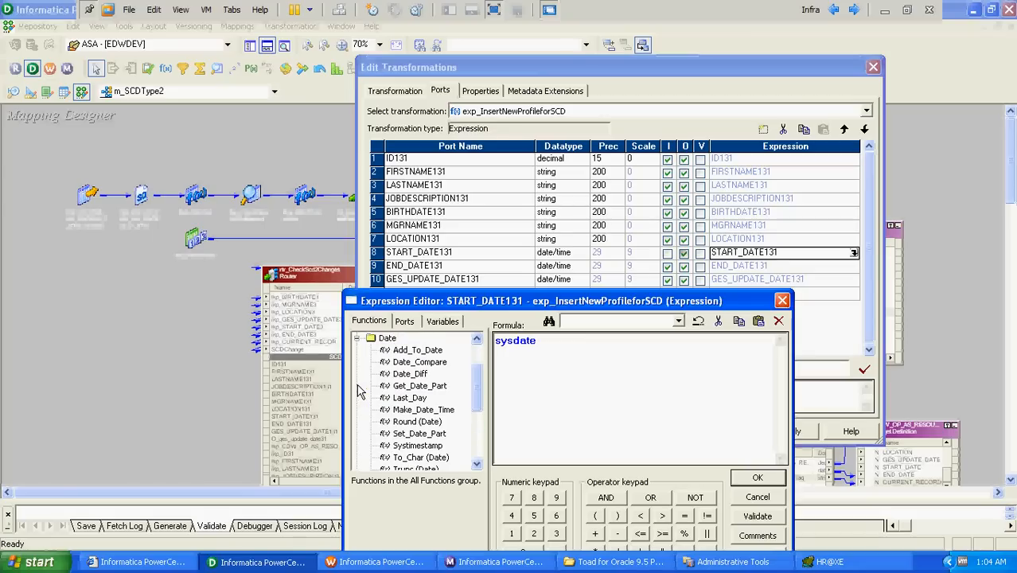
left_click(421, 351)
double_click(421, 351)
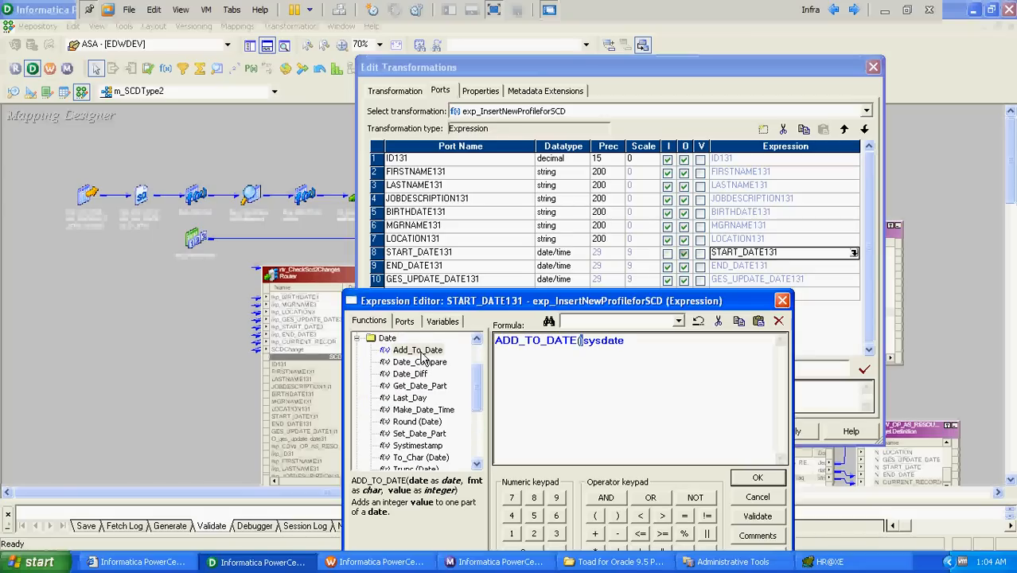
key("Delete")
left_click(756, 478)
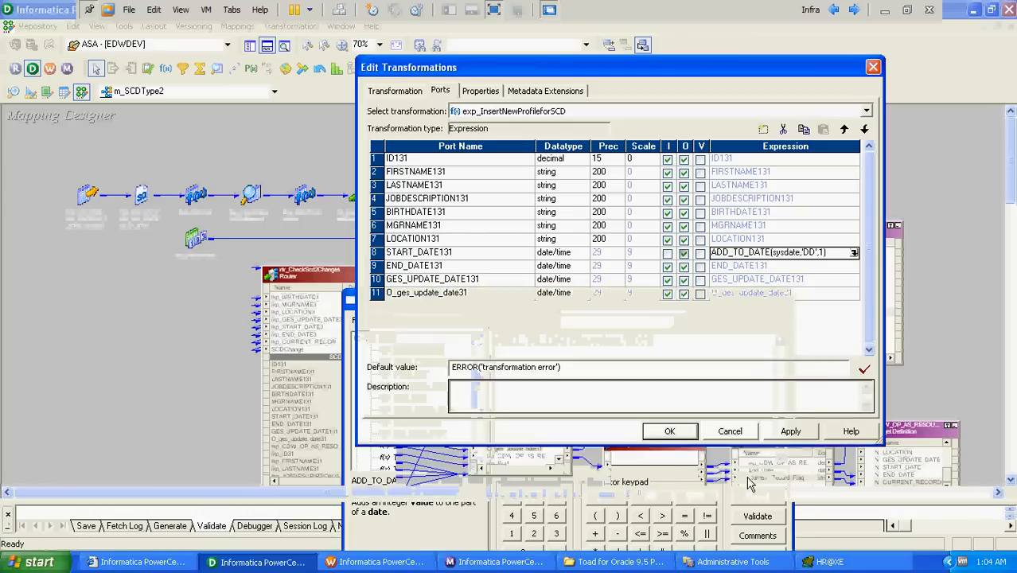
left_click(801, 433)
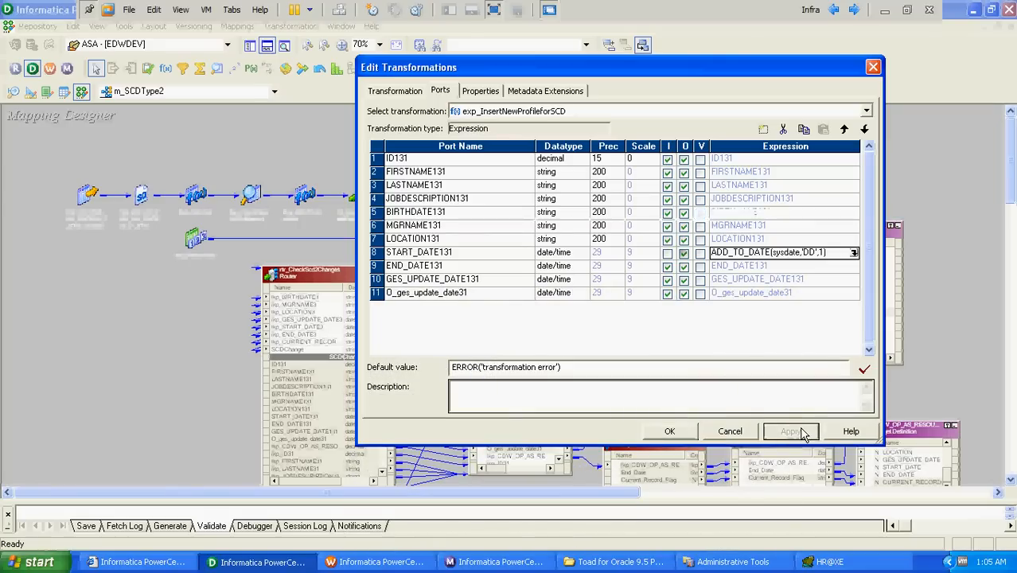
left_click(670, 433)
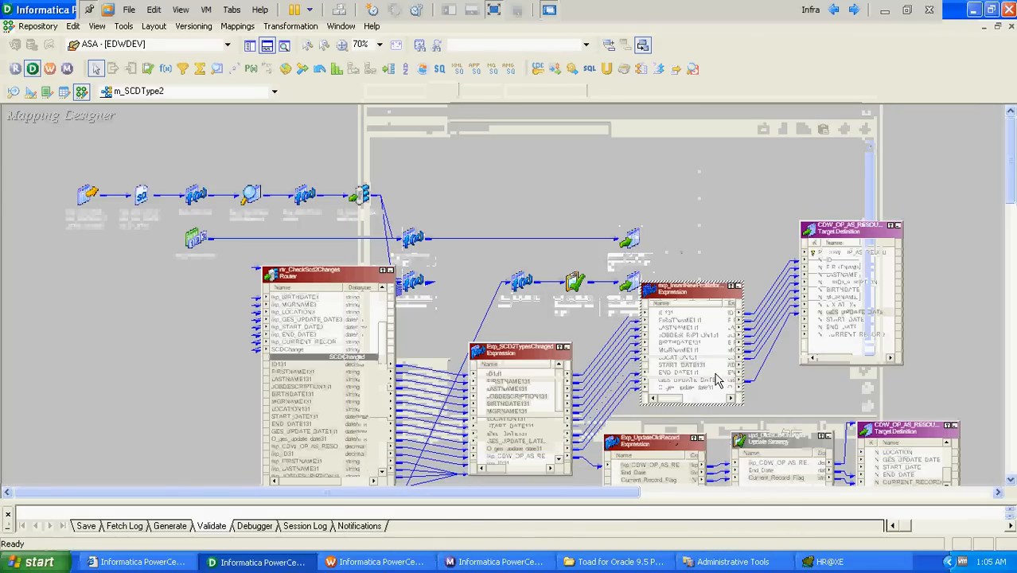
left_click_drag(728, 365, 831, 325)
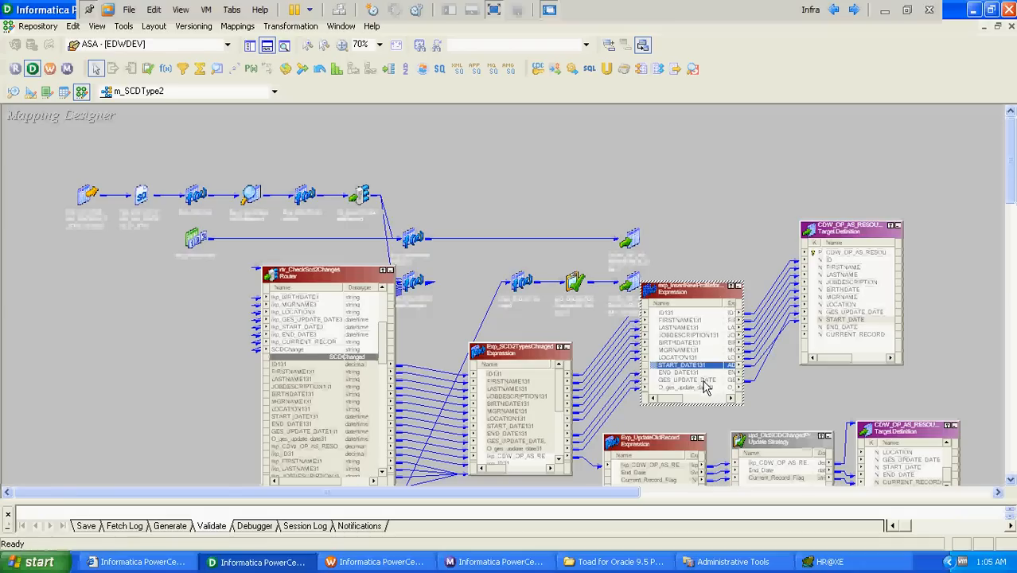
Add an output-only port Current_Record_Flag with the expression 'Y' to exp_InsertNewProfileforSCD and apply it.
double_click(704, 390)
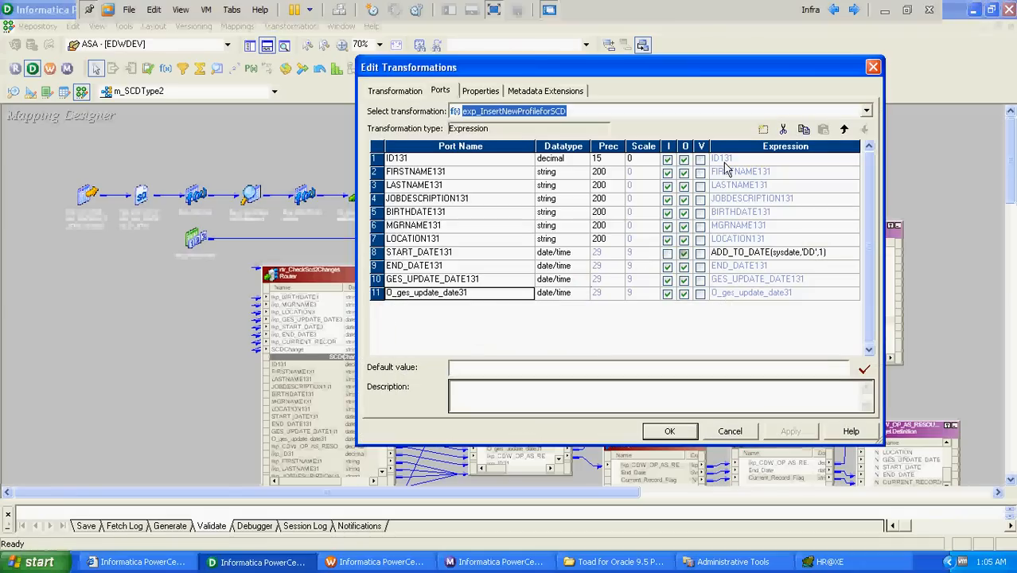
left_click(763, 129)
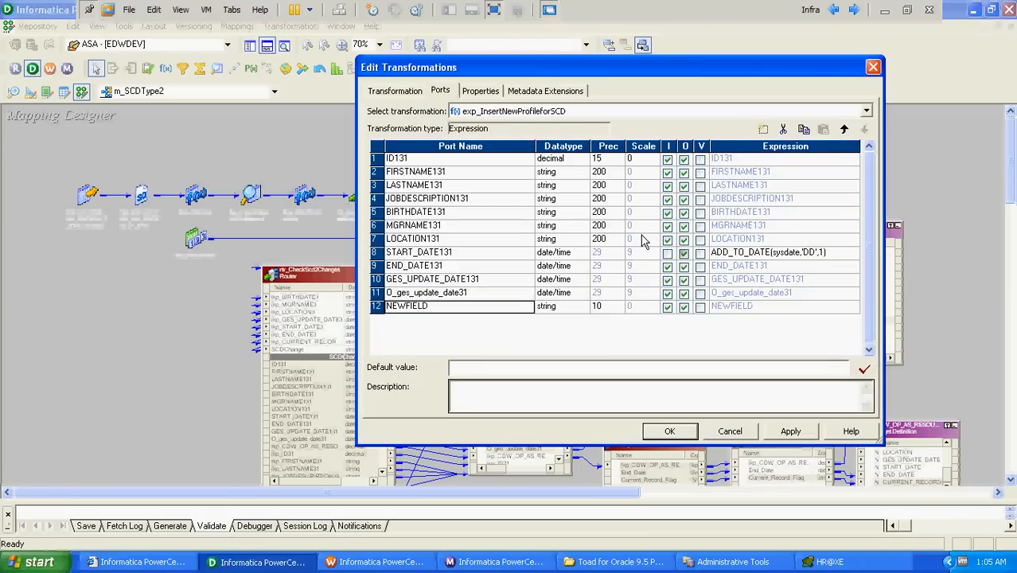
type("Current_Record_")
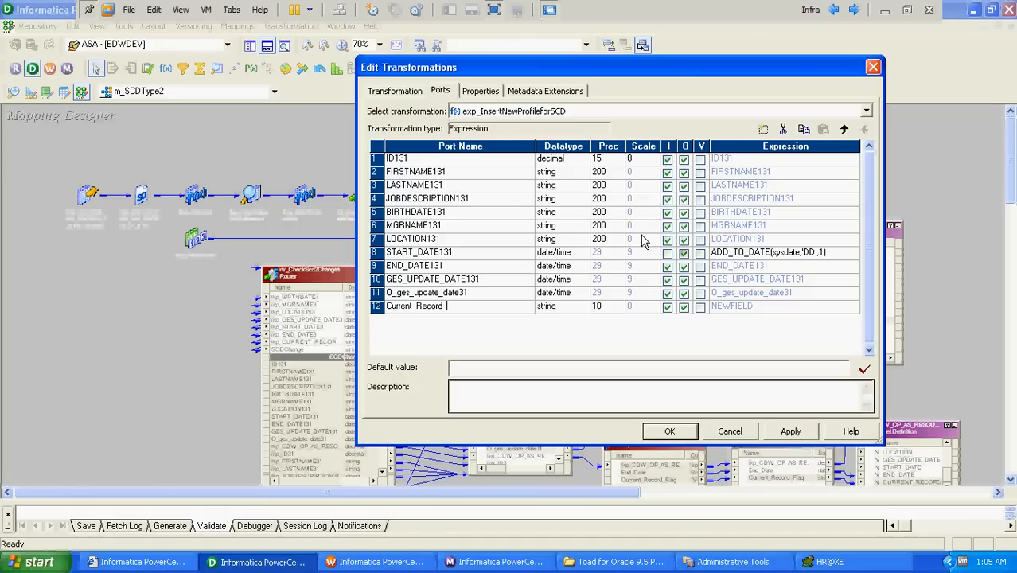
type("Flag")
left_click(667, 306)
left_click(854, 307)
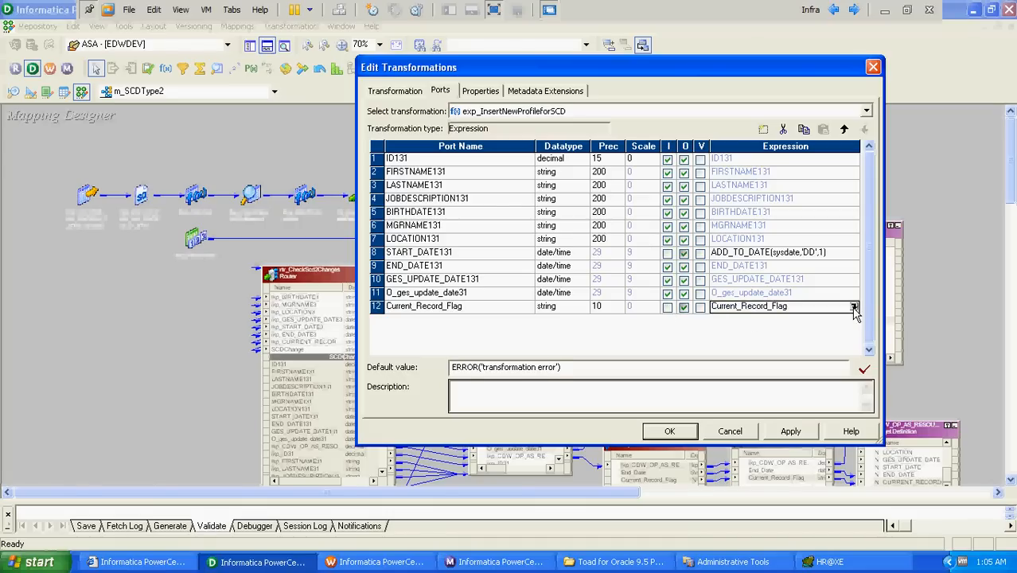
left_click(854, 307)
type("'Y")
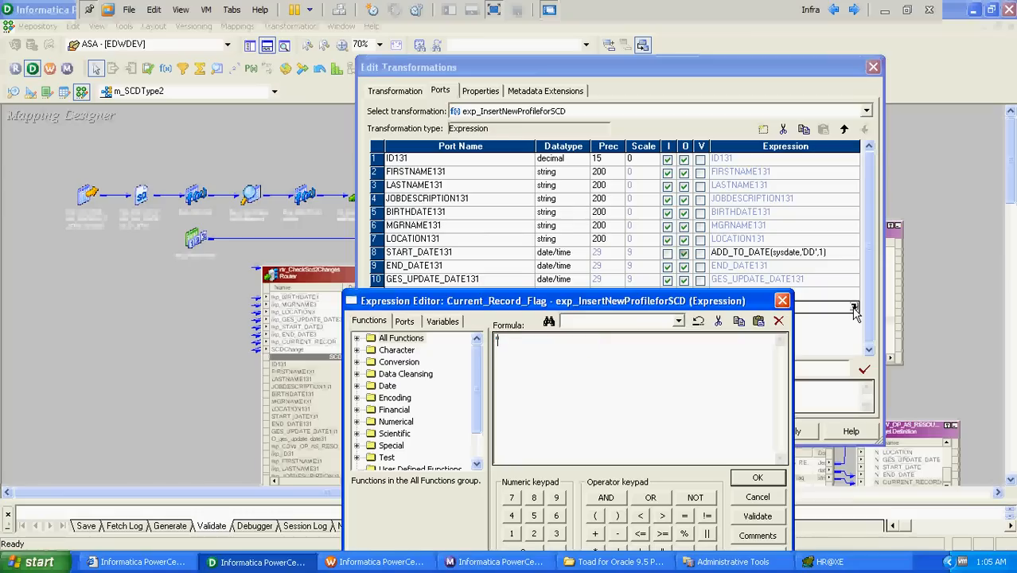
left_click(757, 477)
left_click(791, 431)
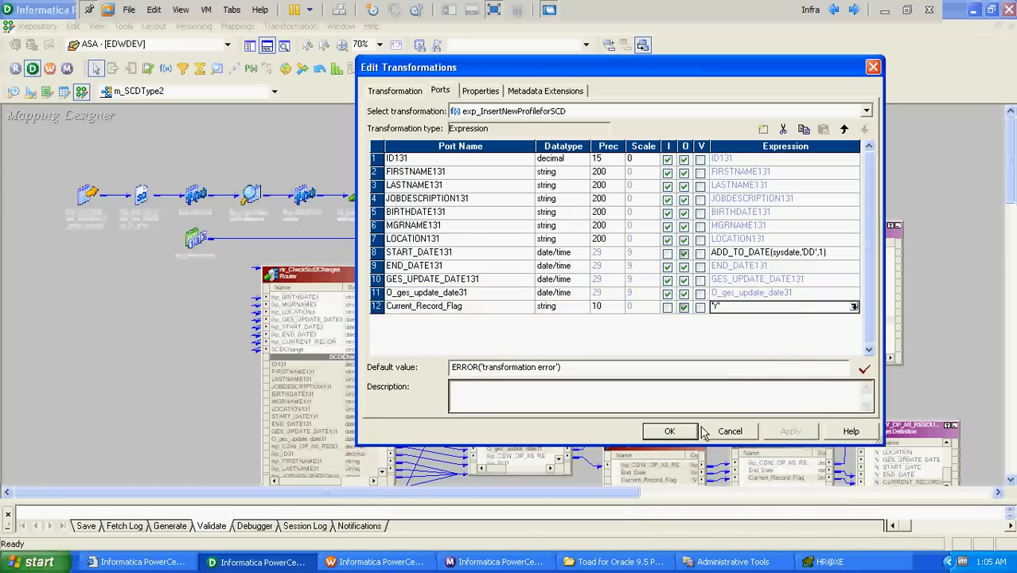
left_click(670, 431)
Link the Current_Record_Flag port of exp_InsertNewProfileforSCD to the upper target's current record flag column.
left_click(703, 381)
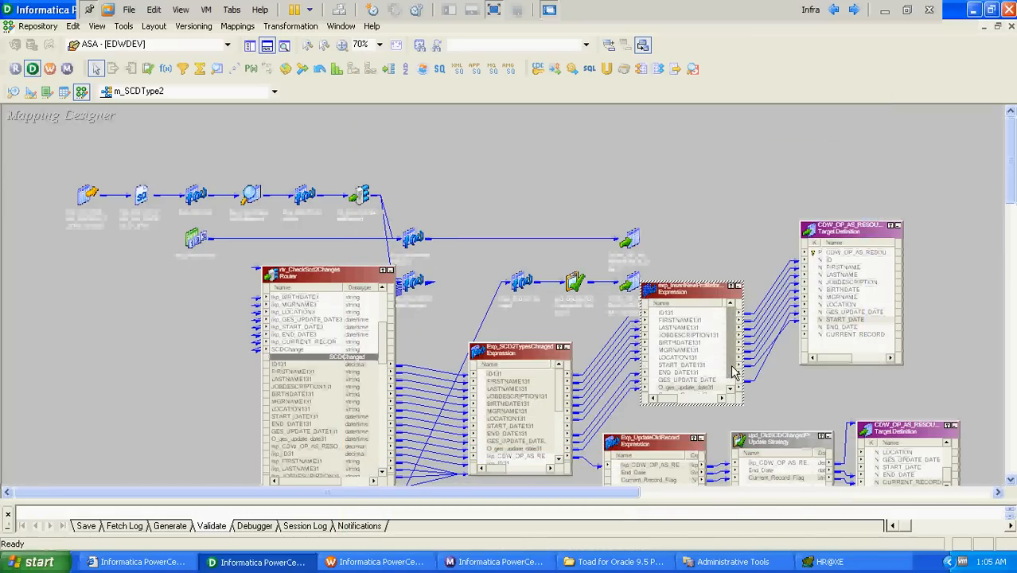
left_click(707, 388)
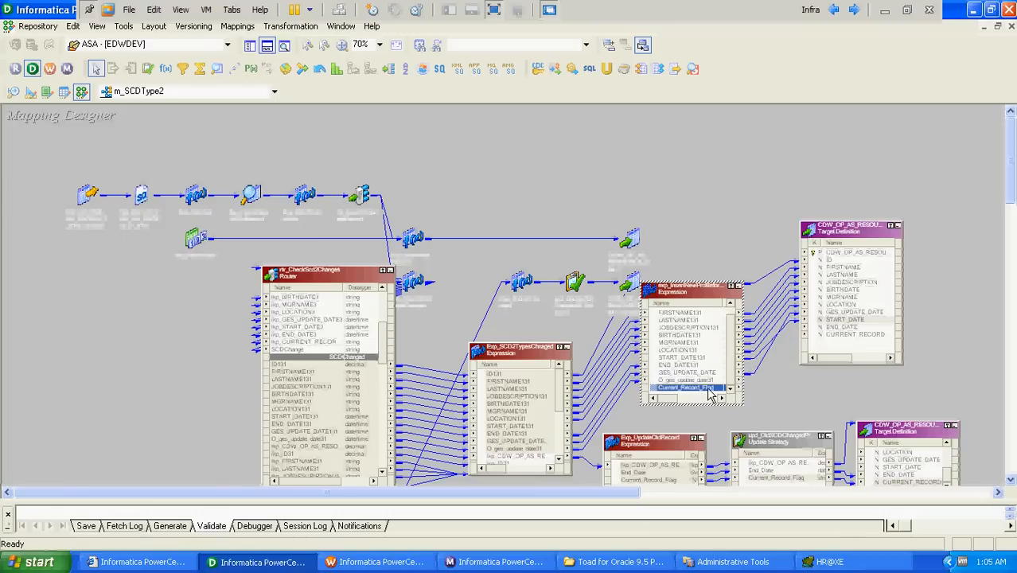
left_click_drag(730, 386, 833, 335)
left_click(567, 175)
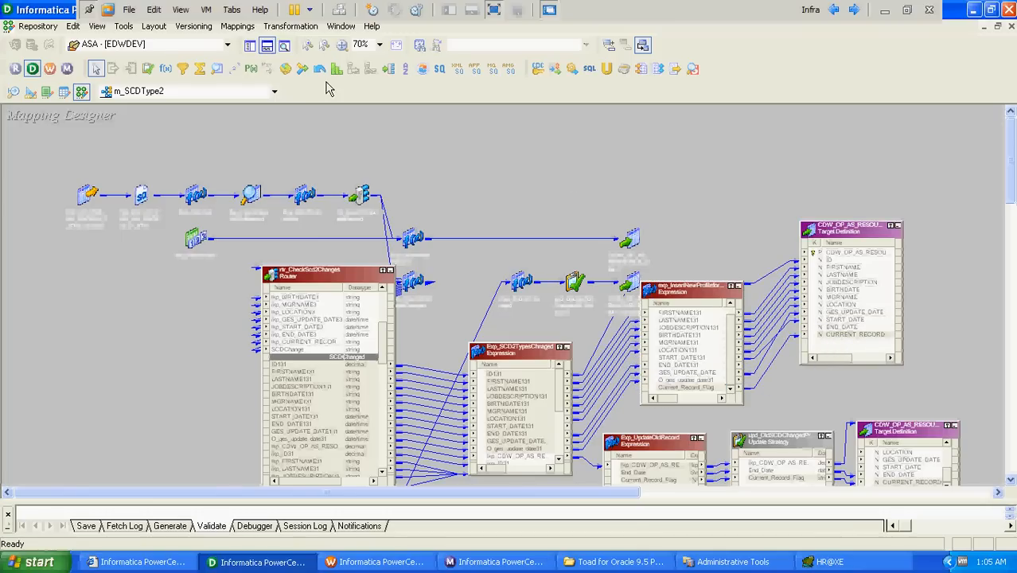
Add the reusable sequence generator seq_ResourceId from the ASA folder's transformations to the mapping, beside the router.
left_click(249, 45)
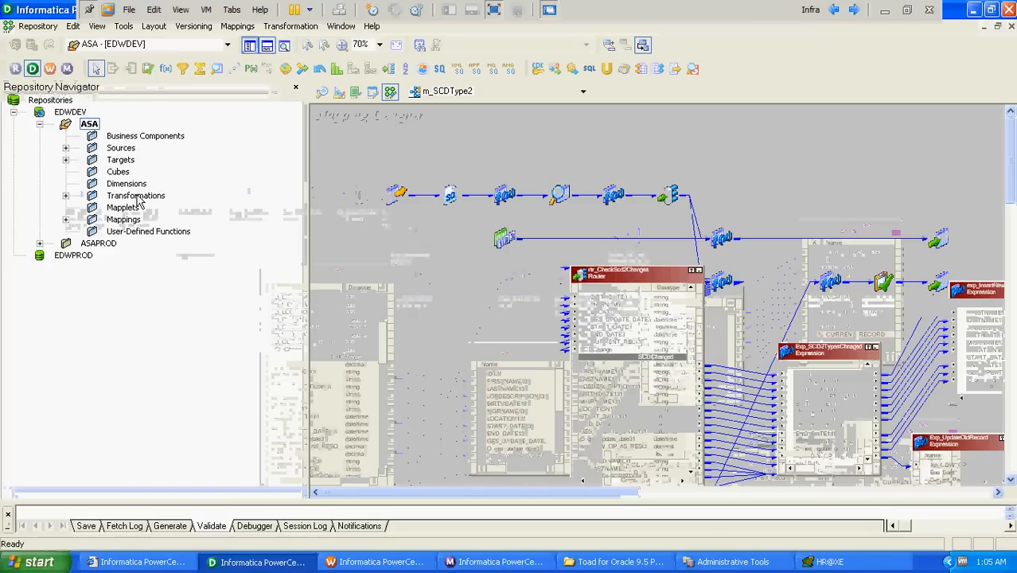
left_click(66, 195)
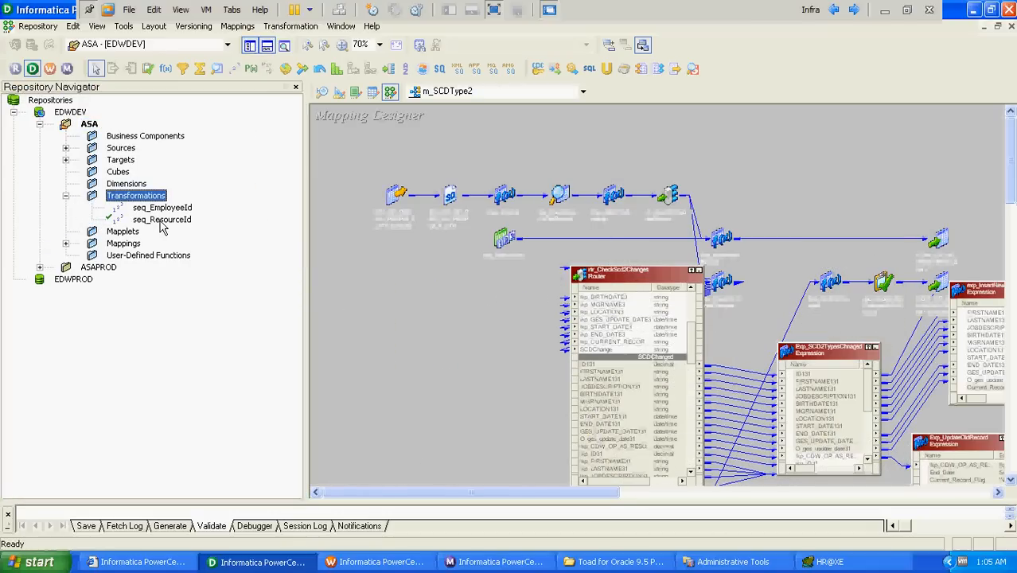
left_click(161, 223)
left_click_drag(311, 263, 451, 329)
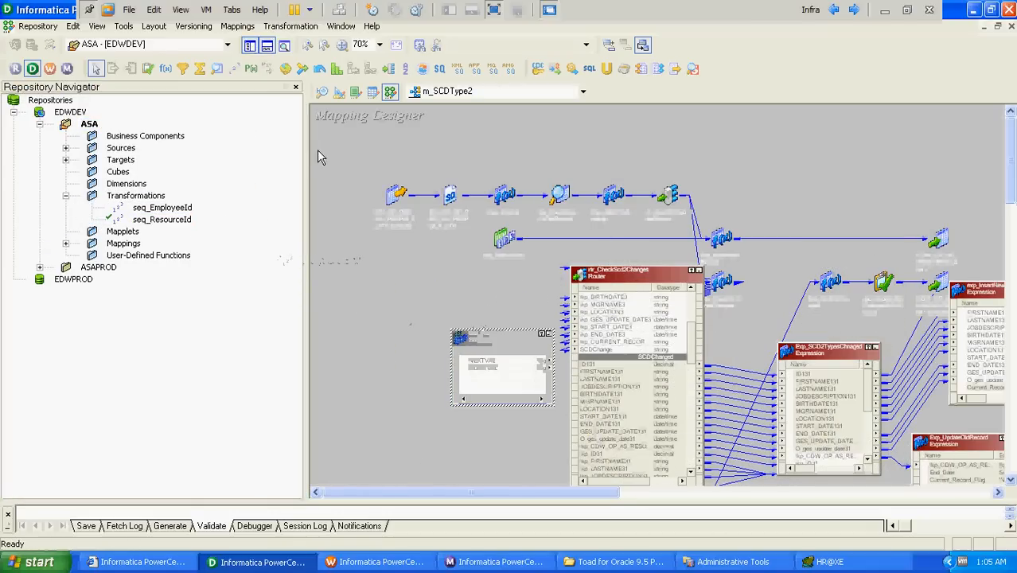
left_click(248, 46)
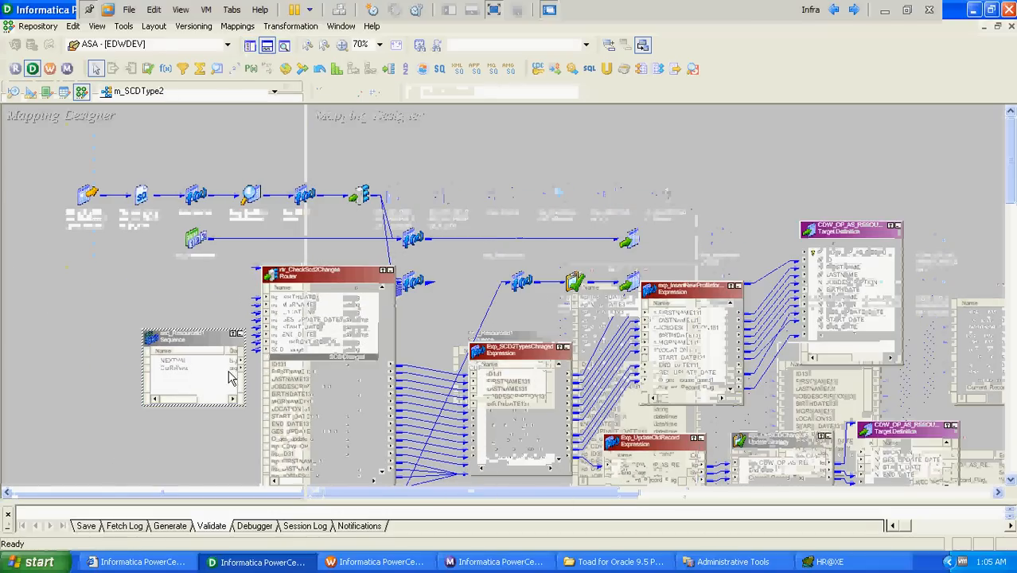
Link the new sequence generator's NEXTVAL port to the upper target's primary key column and save the mapping.
left_click(210, 361)
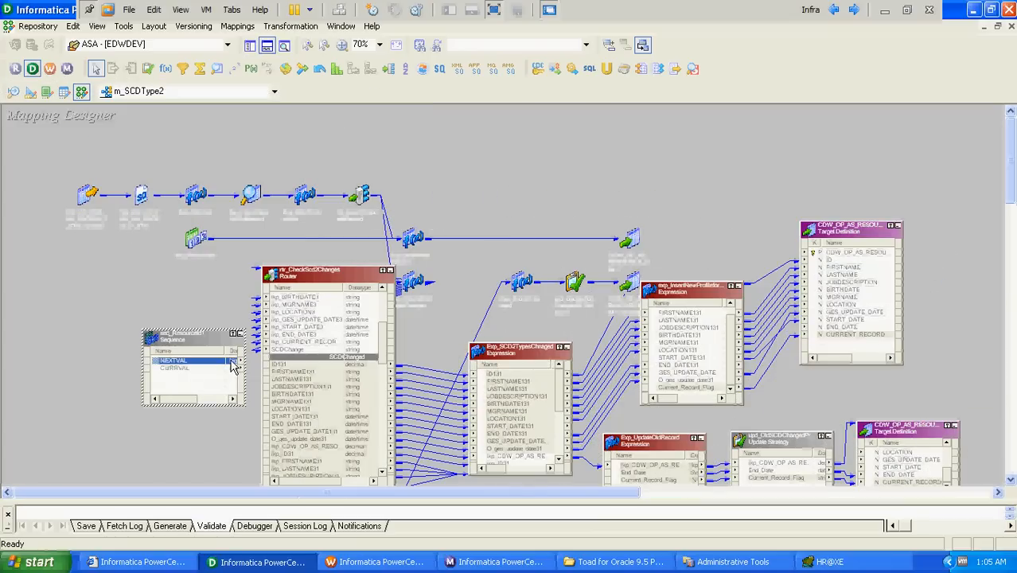
left_click_drag(232, 363, 837, 256)
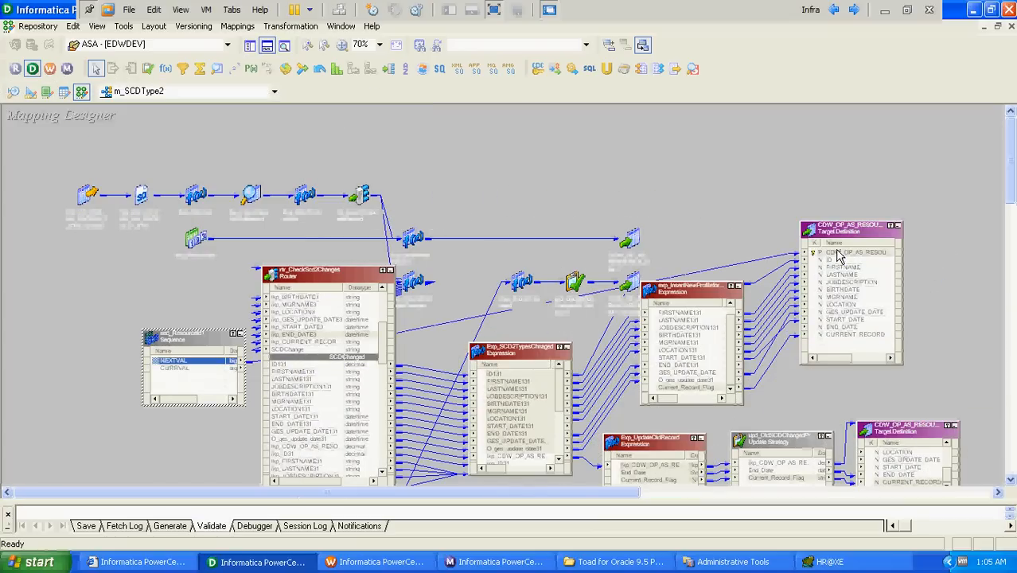
left_click(704, 177)
key("ctrl+s")
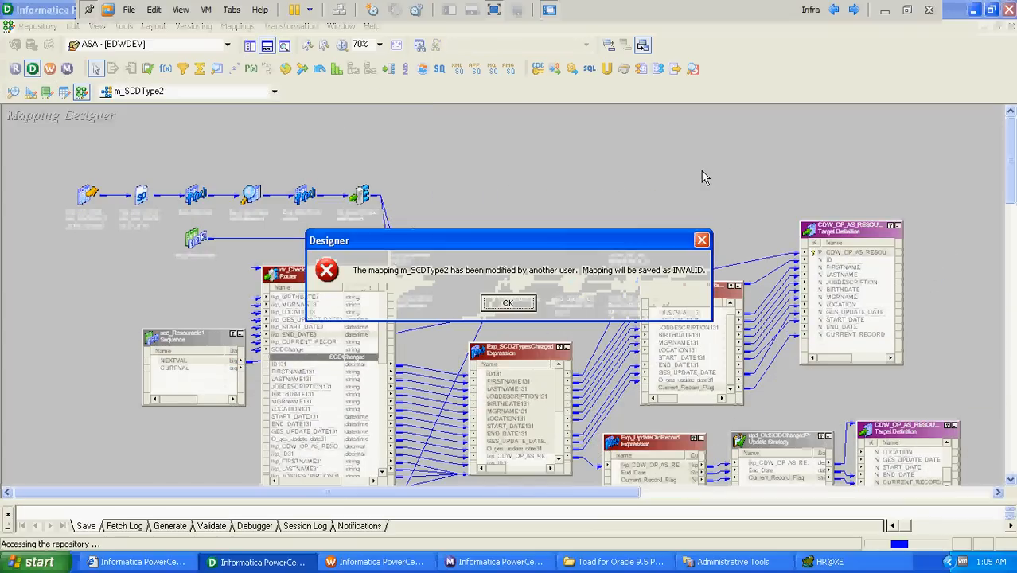
Dismiss the save message and arrange all objects of the mapping as icons.
key("Return")
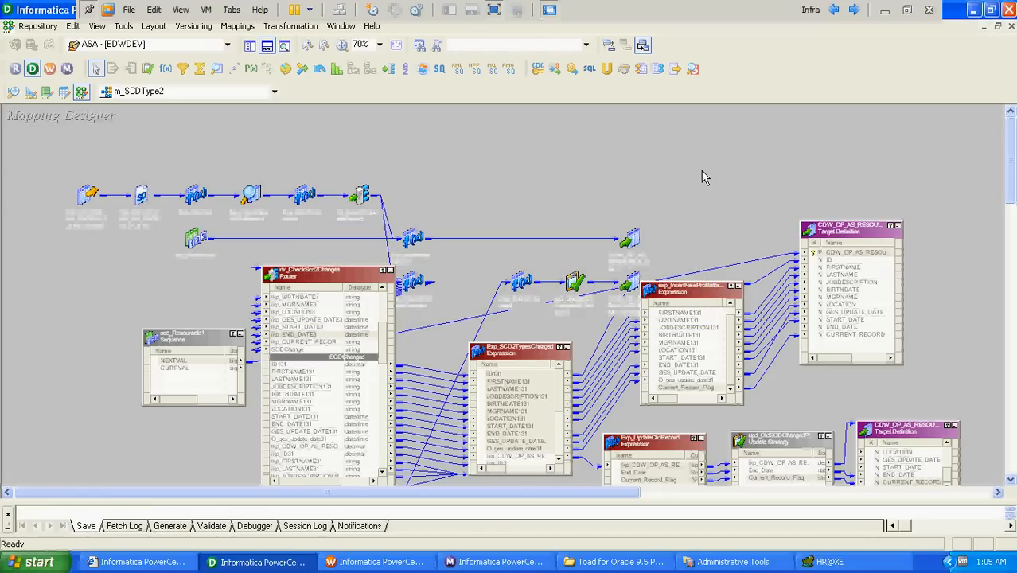
left_click(290, 26)
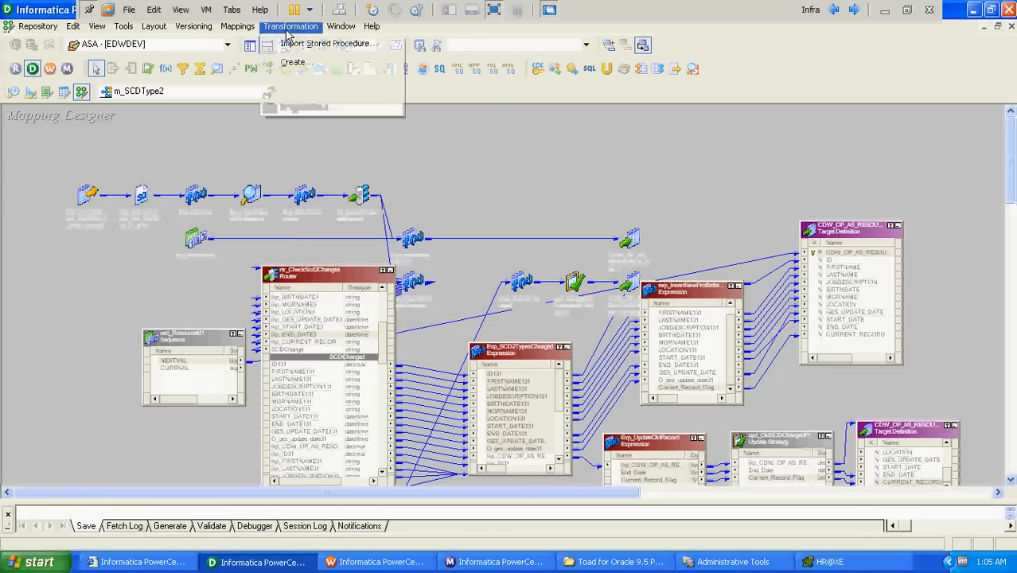
left_click(215, 144)
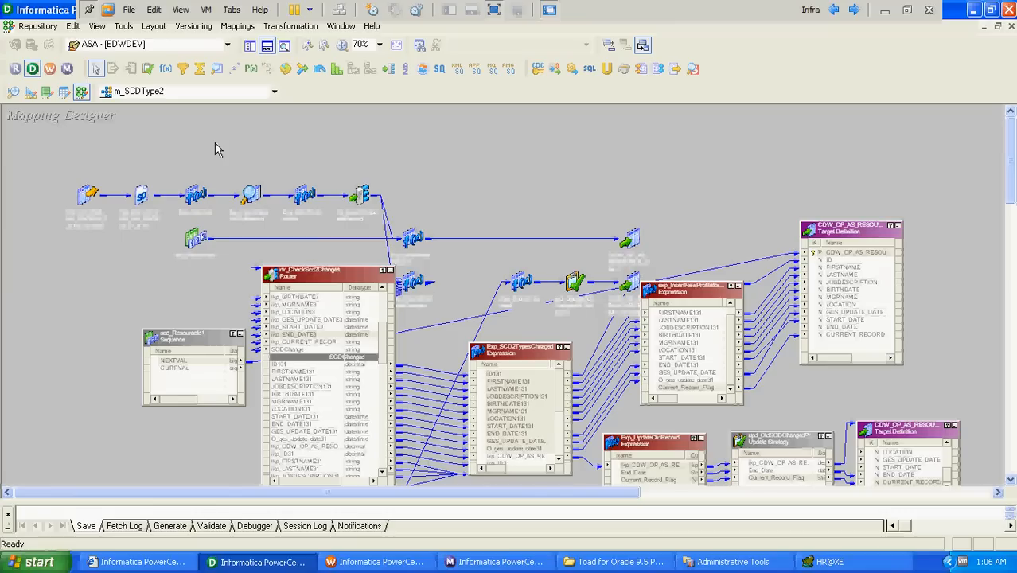
left_click(250, 45)
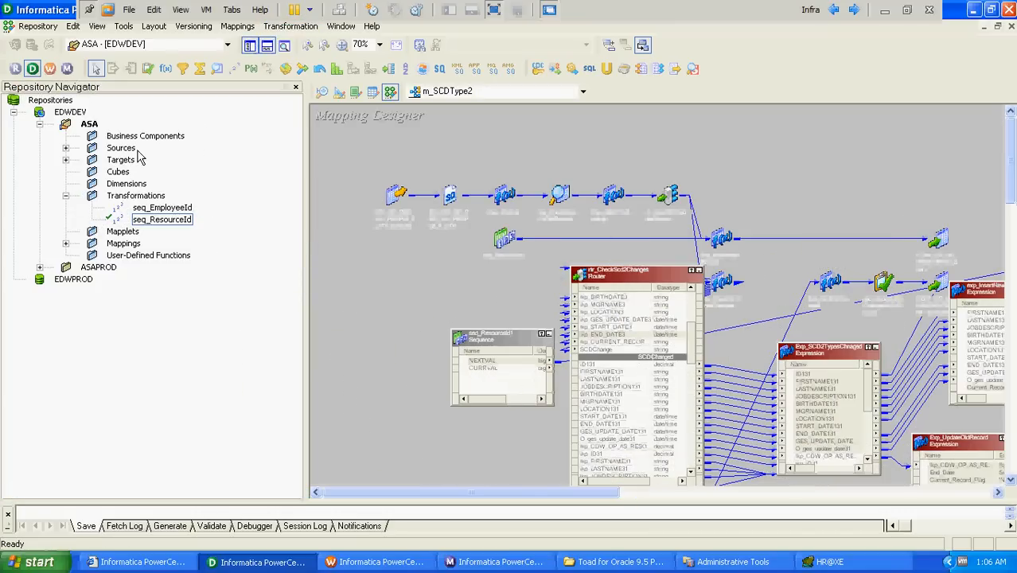
left_click(67, 148)
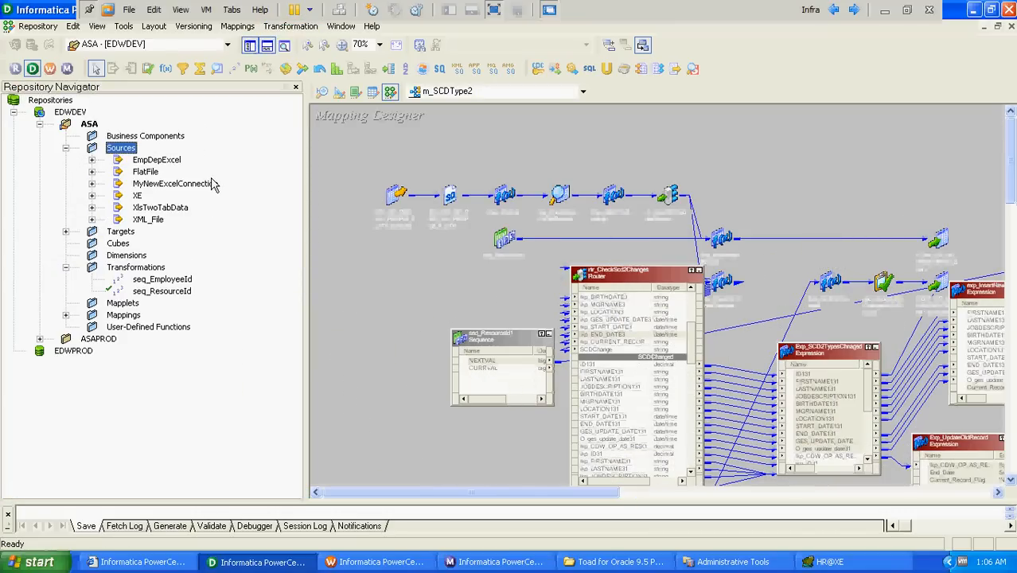
right_click(342, 167)
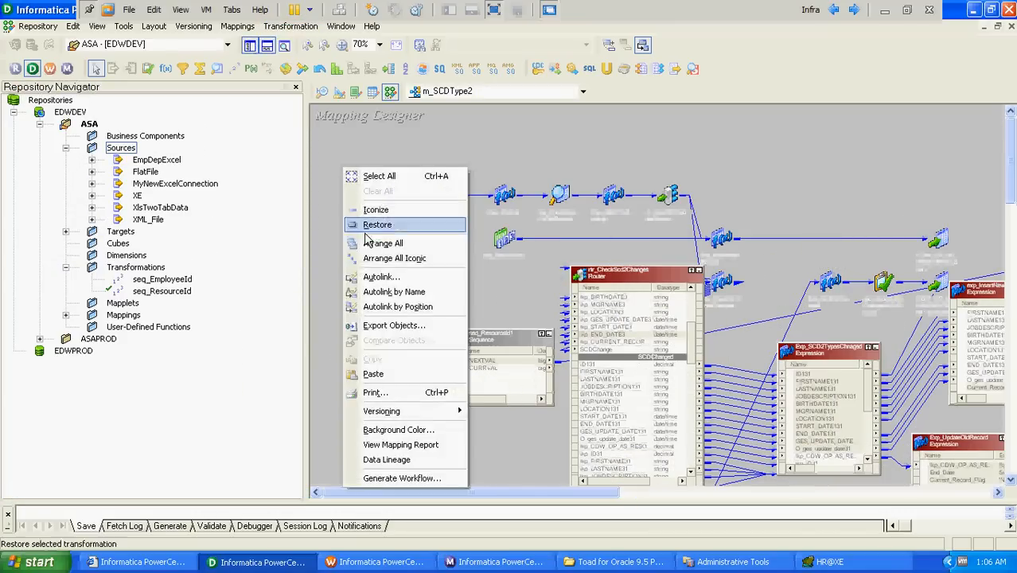
left_click(380, 260)
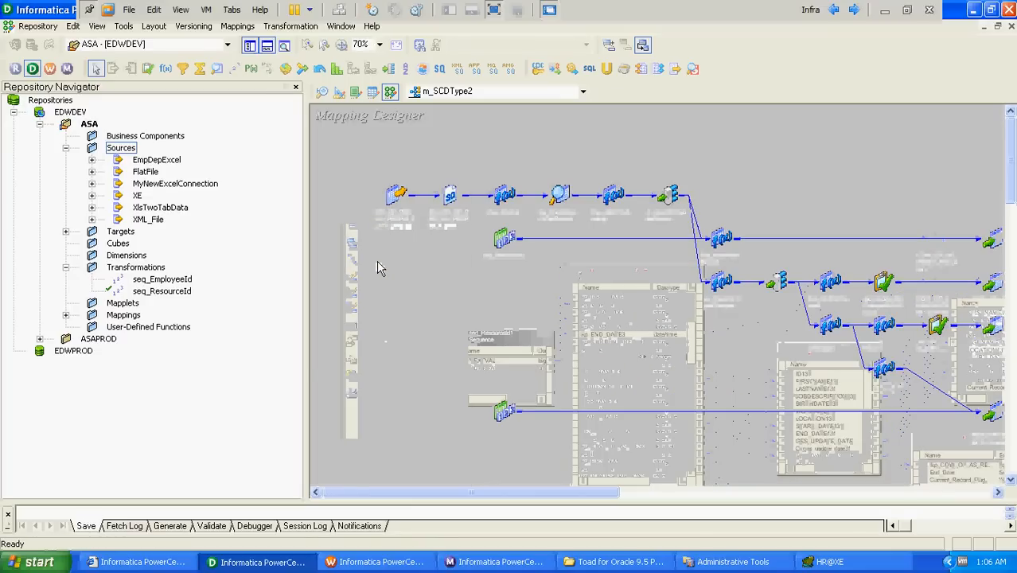
Add the DW_JOBS source definition from the XE sources and the DW_JOBS target definition to the mapping.
left_click(92, 195)
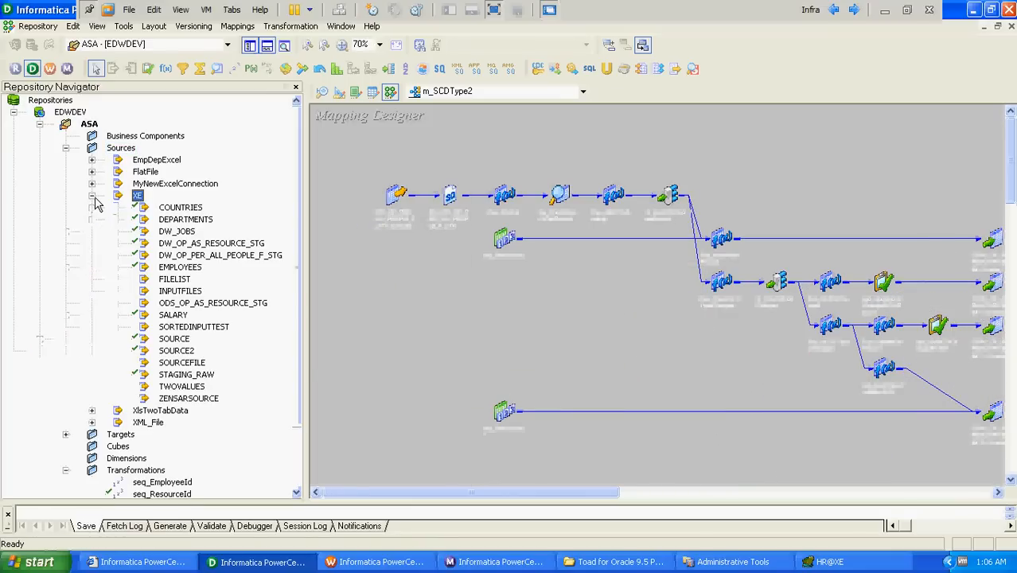
left_click_drag(177, 231, 364, 296)
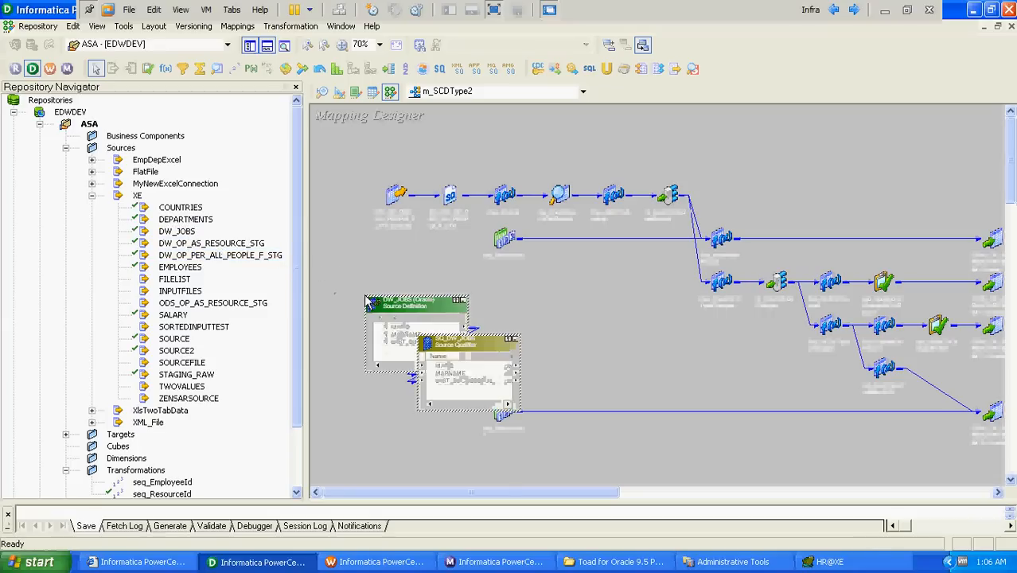
left_click(66, 434)
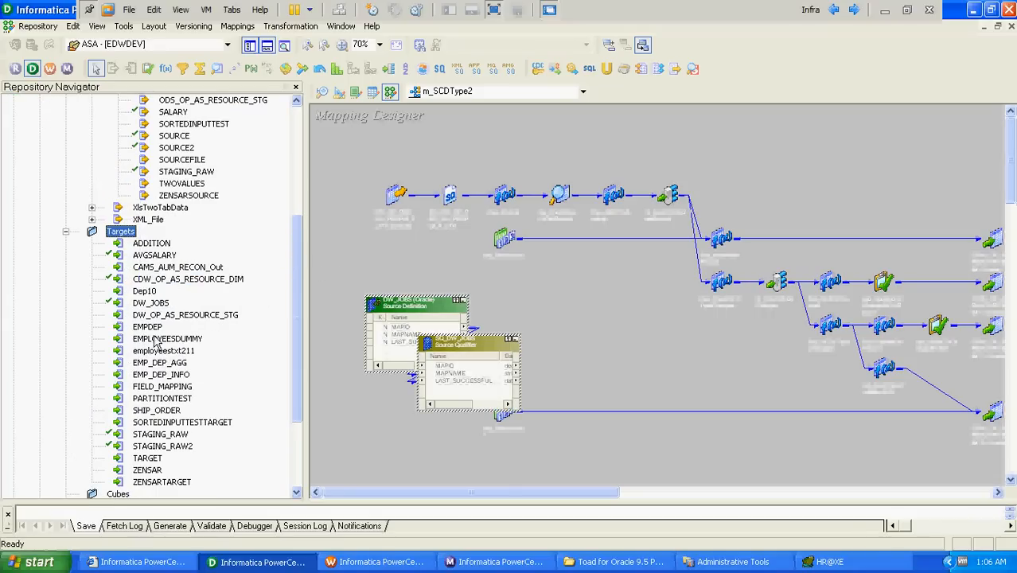
left_click_drag(151, 303, 612, 363)
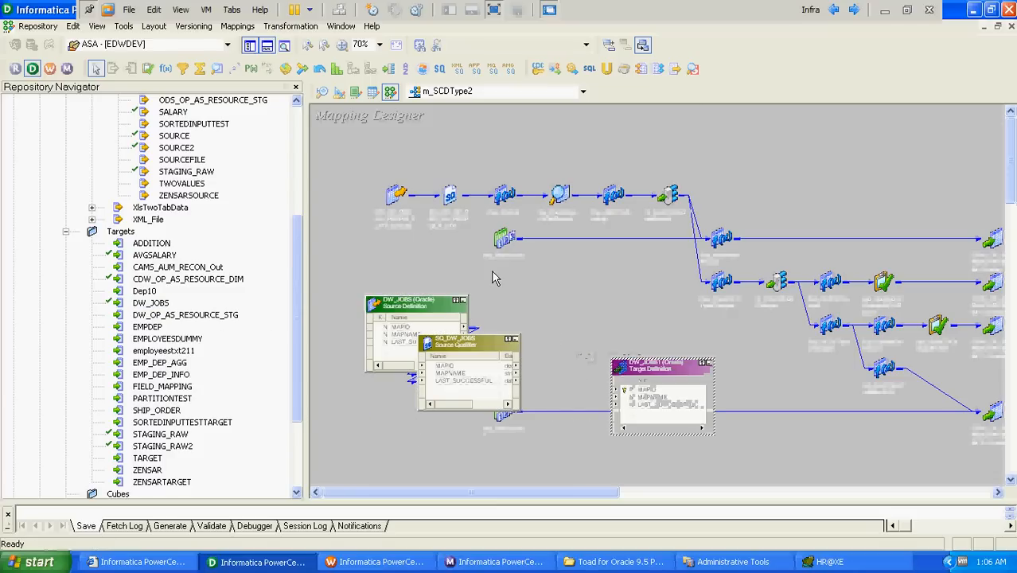
left_click(249, 45)
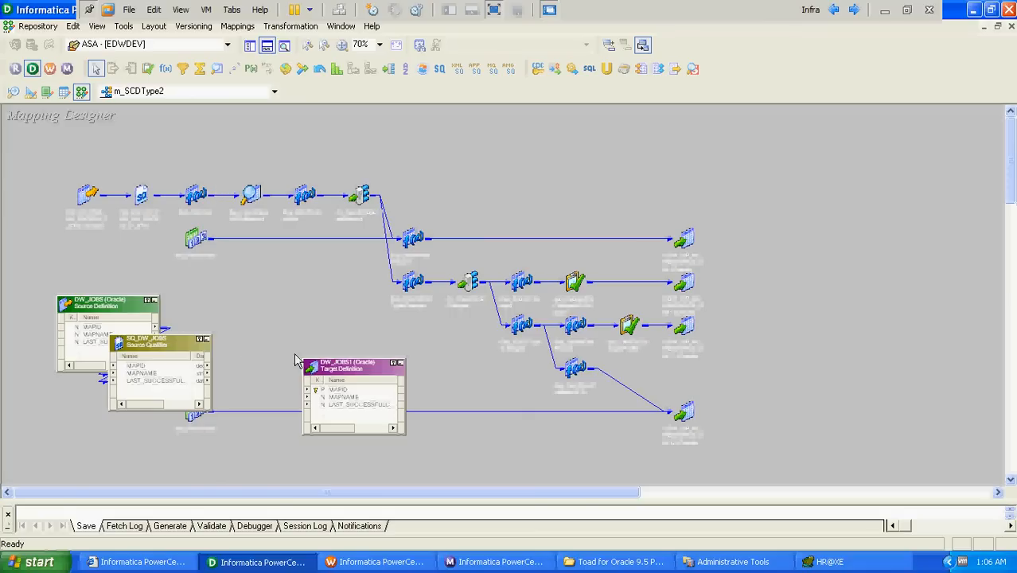
Lay out the DW_JOBS source, its source qualifier and the DW_JOBS target in a row below the existing flow.
left_click_drag(353, 378, 515, 441)
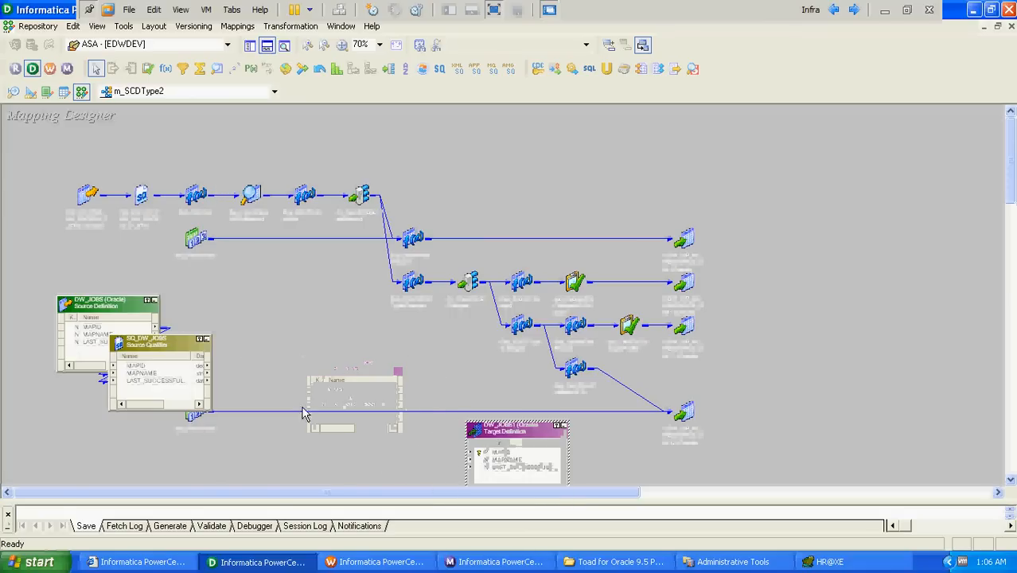
left_click_drag(159, 344, 247, 427)
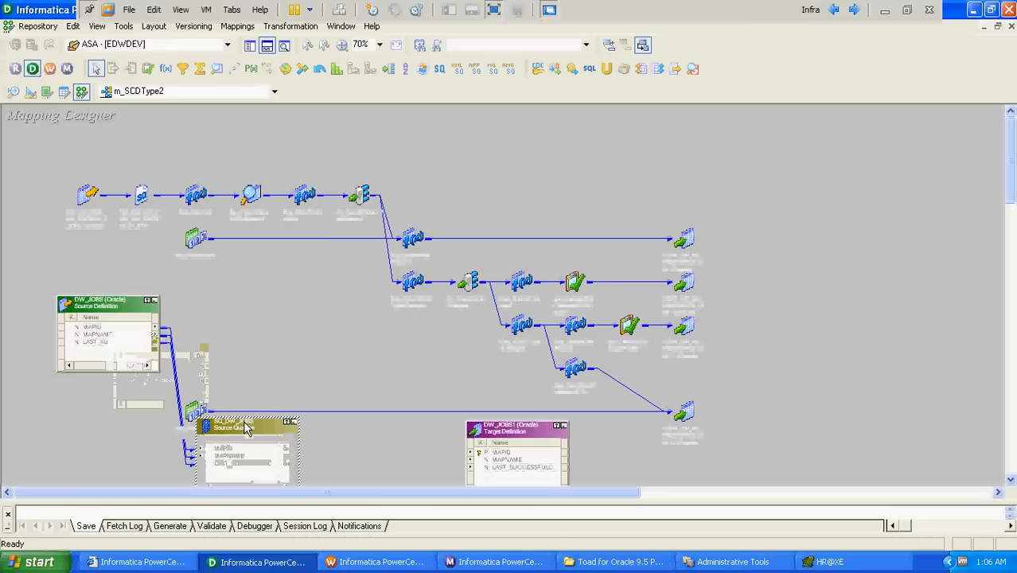
left_click(89, 311)
left_click_drag(89, 312, 88, 433)
left_click(211, 376)
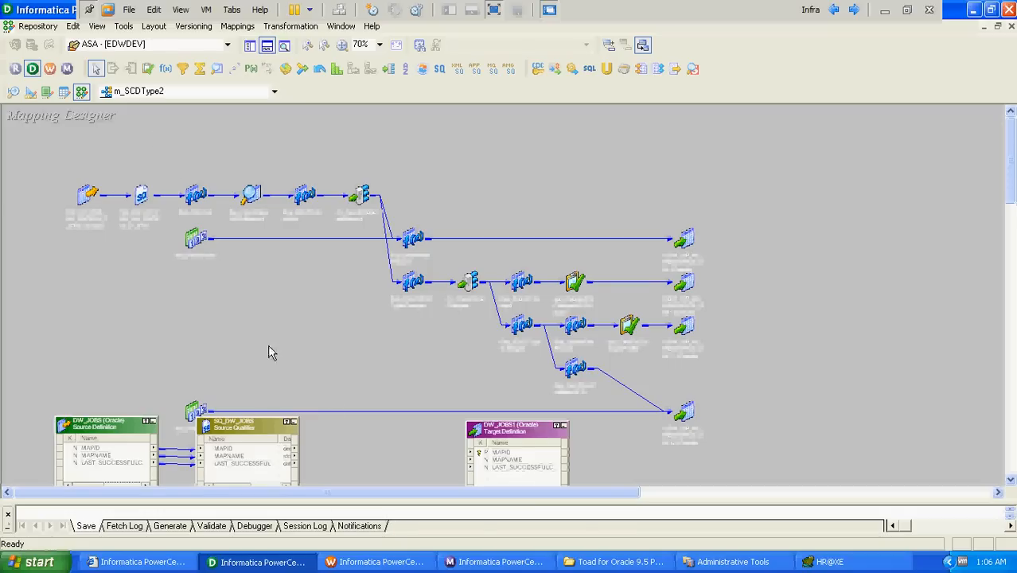
Switch to Toad, copy the line where MAPNAME = 'm_SCD2' from the first staging query, and return to the Designer.
left_click(824, 562)
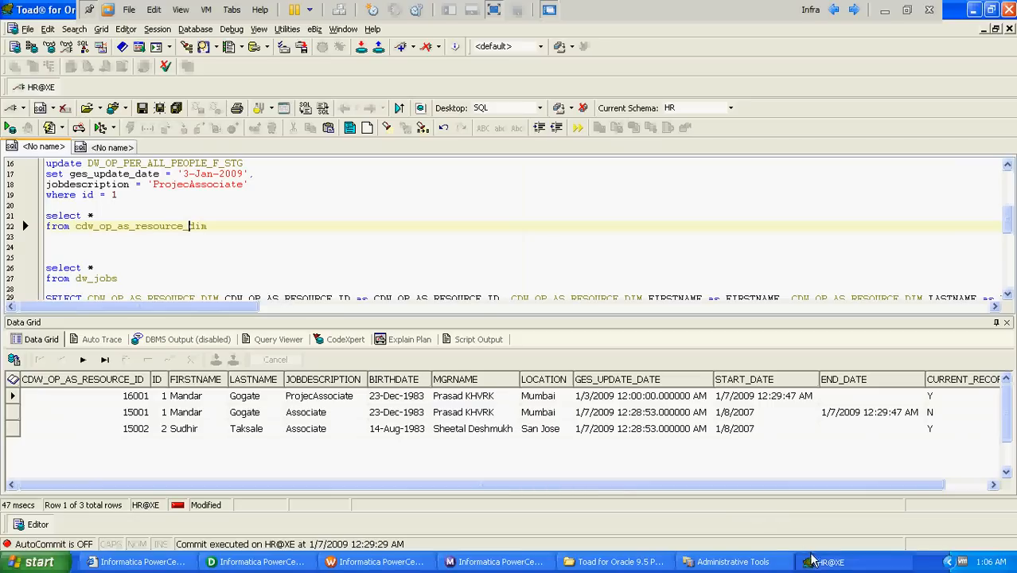
left_click(510, 247)
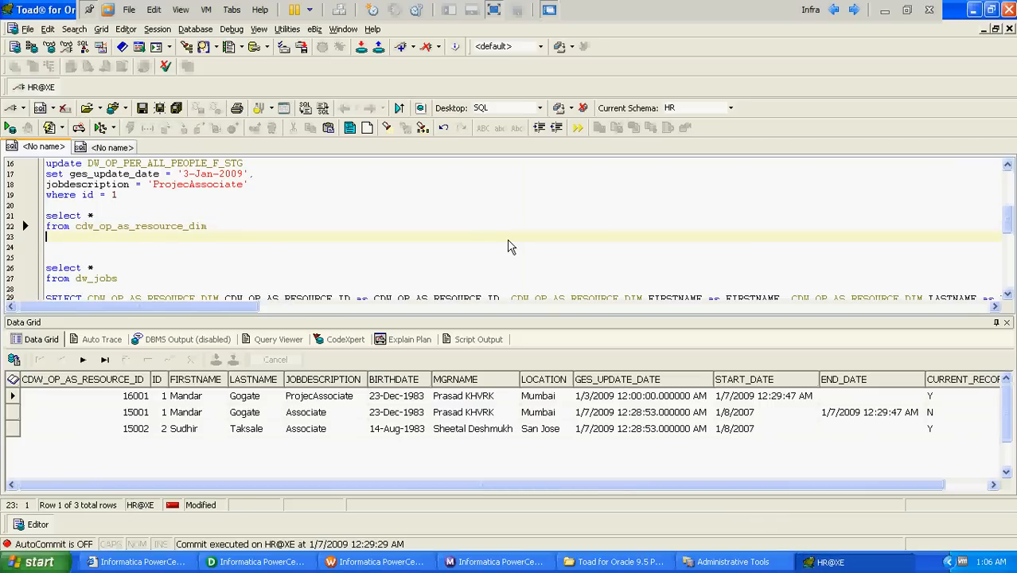
key("Down")
key("Down")
key("Down")
key("Down")
key("Down")
key("Down")
key("Down")
key("Down")
key("Down")
key("Down")
key("Down")
key("Down")
key("Down")
key("Down")
key("Down")
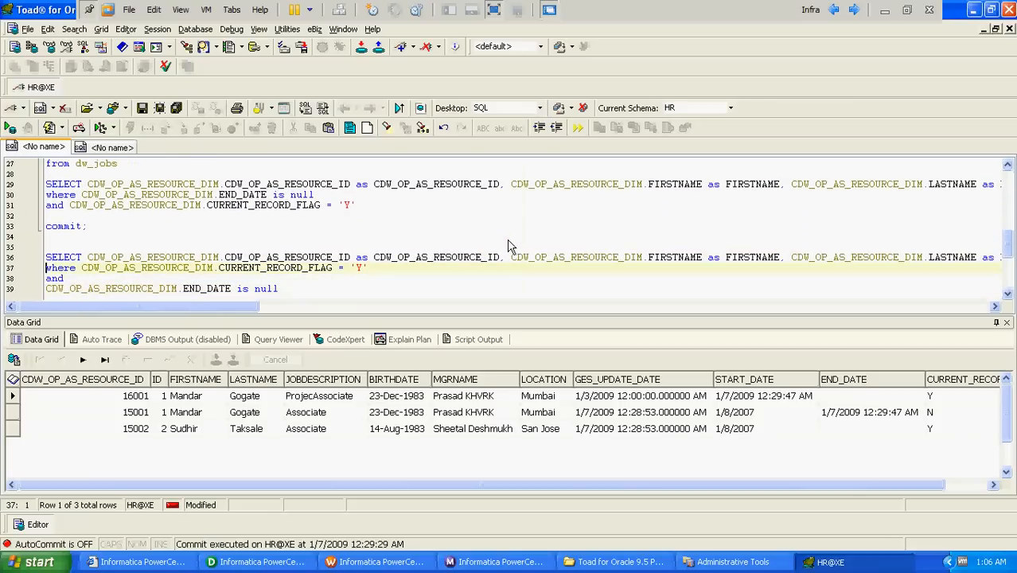
key("Up")
key("Up")
key("Up")
key("Up")
key("Up")
key("Up")
key("Up")
key("Up")
key("Up")
key("Up")
key("Up")
key("Up")
key("Up")
key("Up")
key("Up")
key("Up")
key("Up")
key("Up")
key("Up")
key("Up")
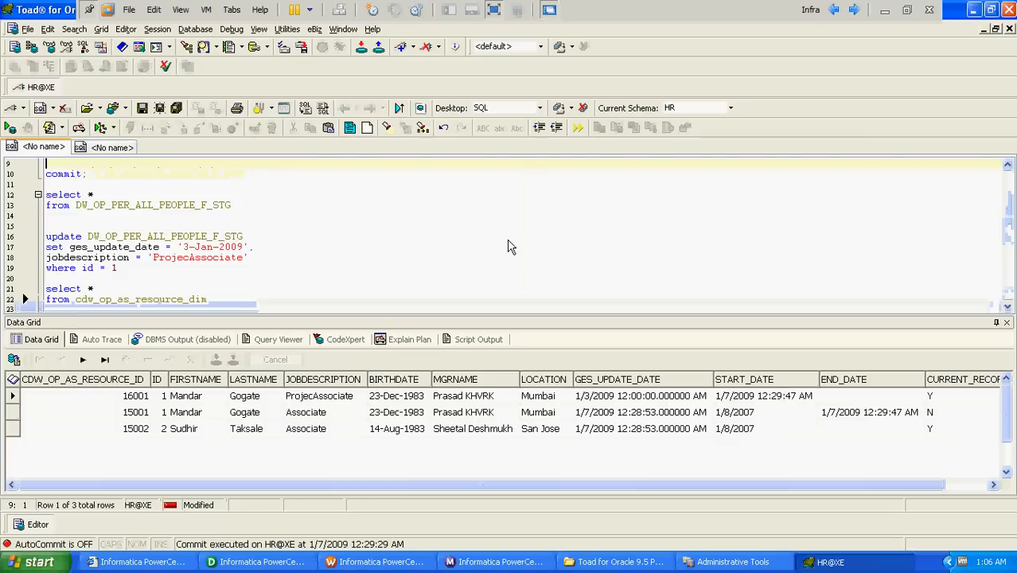
key("Down")
key("Down")
key("Down")
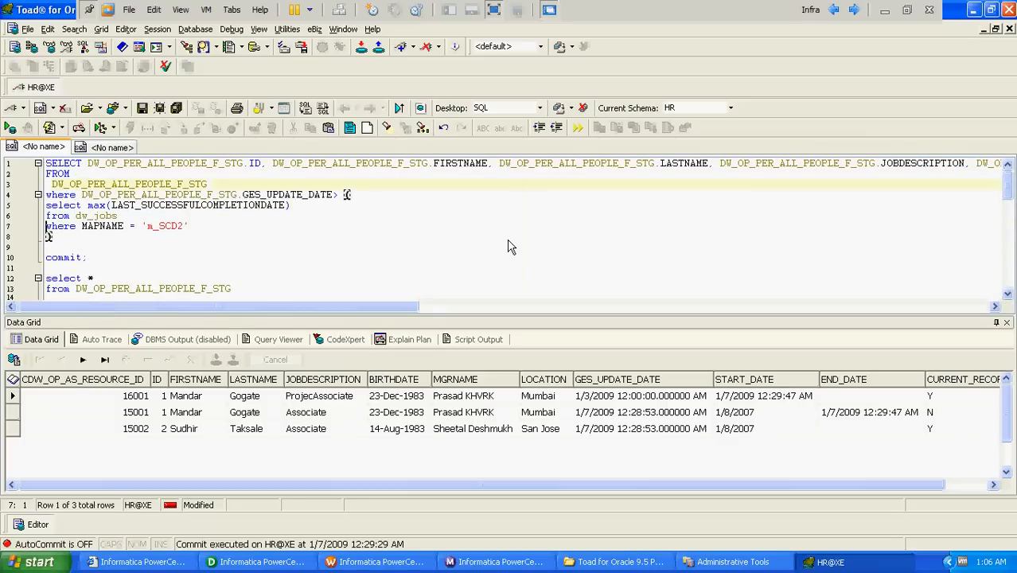
key("shift+Right")
key("shift+Right")
key("shift+Right")
key("shift+Right")
key("shift+Right")
key("shift+Right")
key("shift+Right")
key("shift+Right")
key("shift+Right")
key("shift+Right")
key("shift+Right")
key("shift+Right")
key("shift+Right")
key("shift+Right")
key("shift+Right")
key("shift+Right")
key("shift+Right")
key("shift+Right")
key("shift+Right")
key("shift+Right")
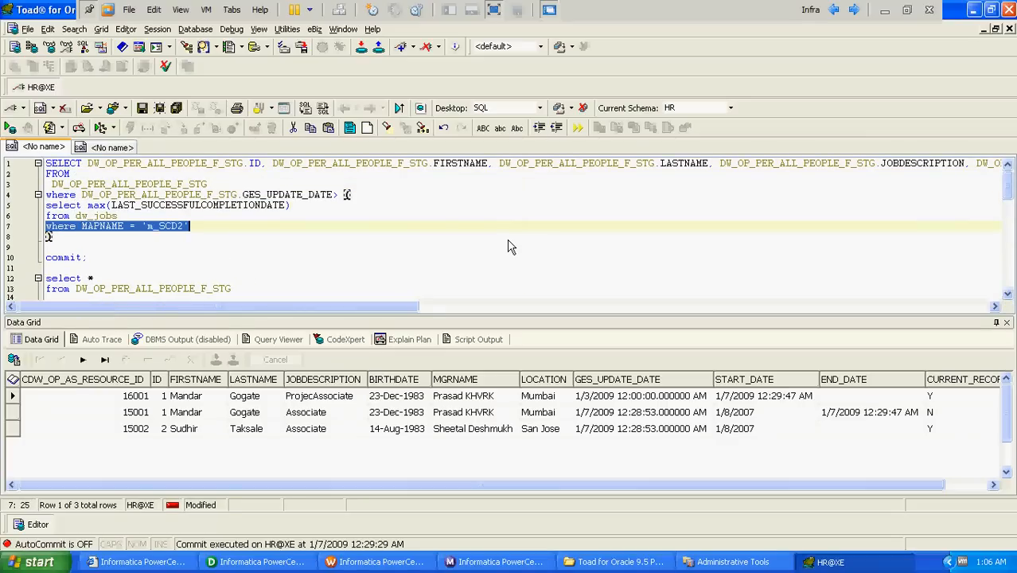
left_click(276, 563)
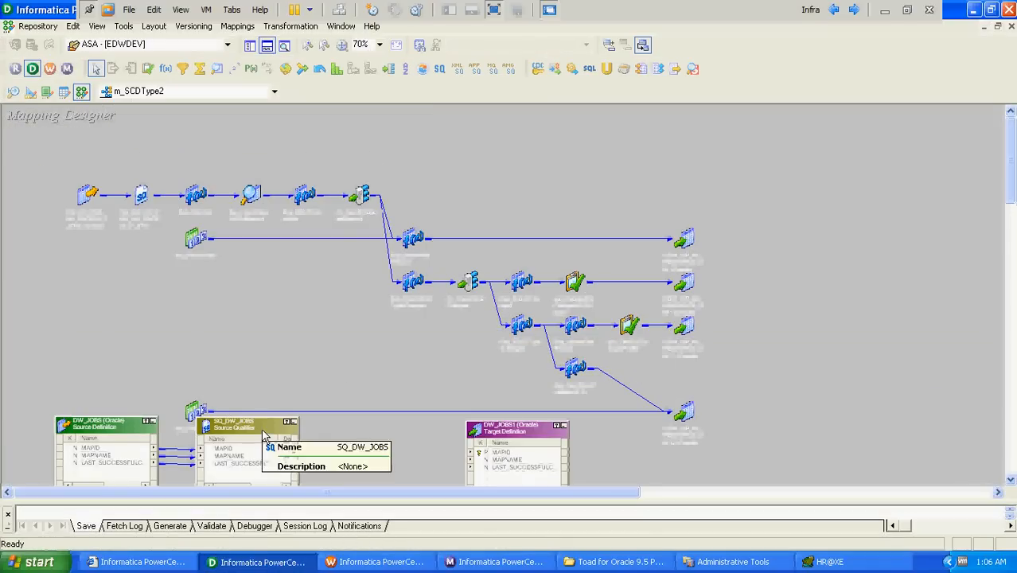
double_click(265, 436)
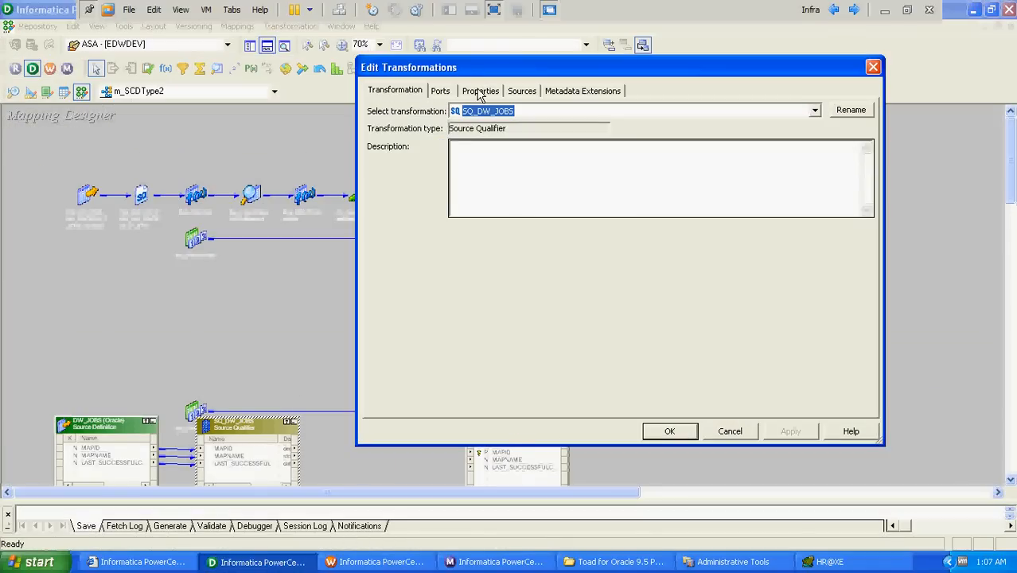
left_click(480, 91)
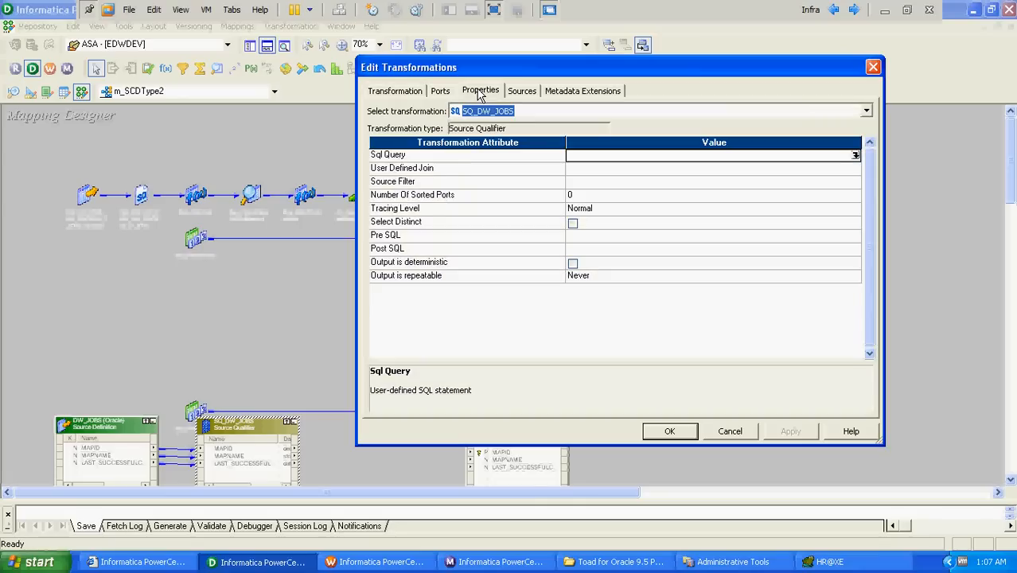
left_click(726, 436)
left_click_drag(347, 322, 271, 151)
Create an Expression transformation named exp_DW_Jobs and place it between the SQ_DW_JOBS source qualifier and the DW_JOBS target.
left_click(286, 26)
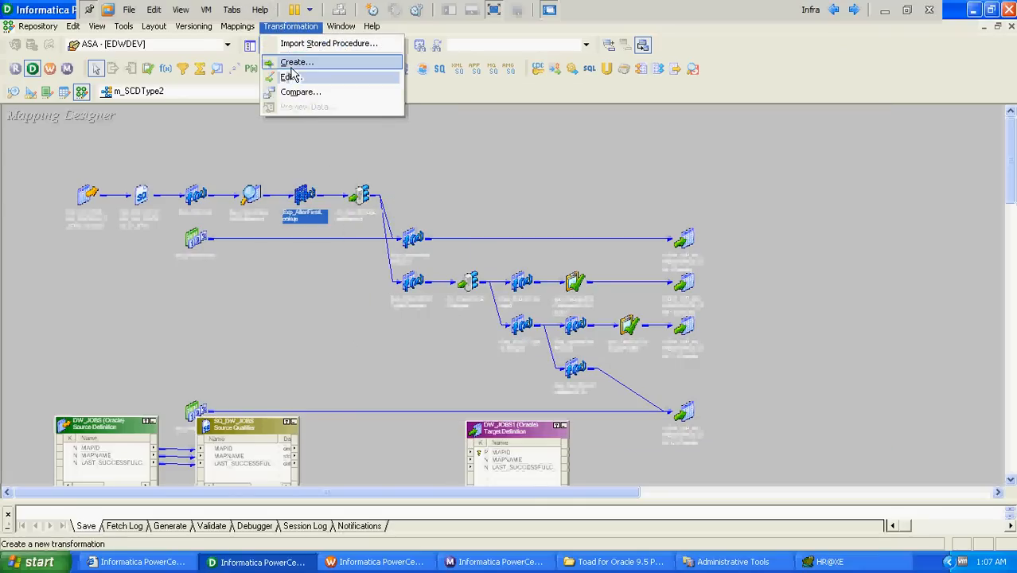
left_click(295, 63)
key("e")
key("Tab")
type("e")
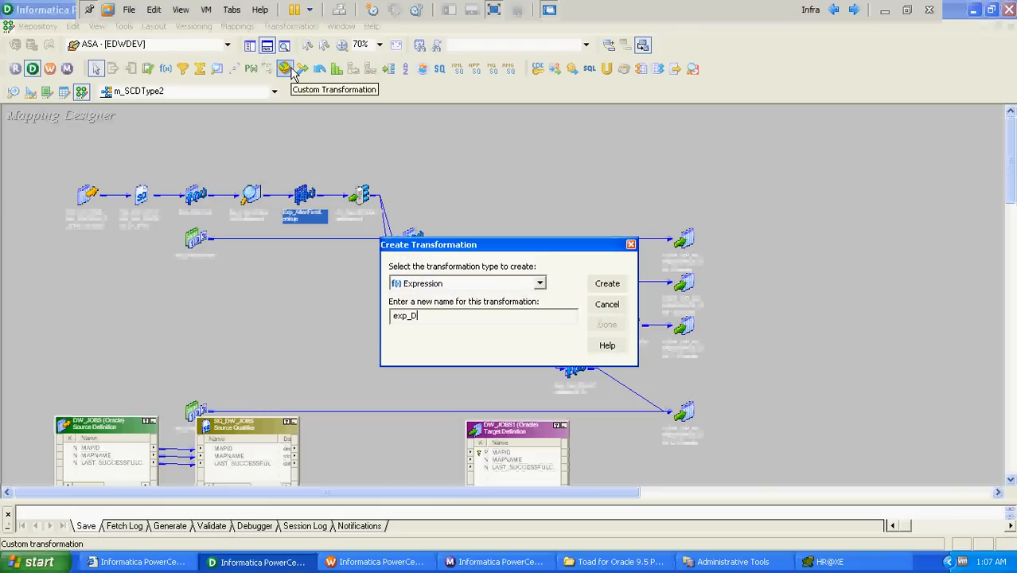
type("xp_DW_Jobs")
key("Return")
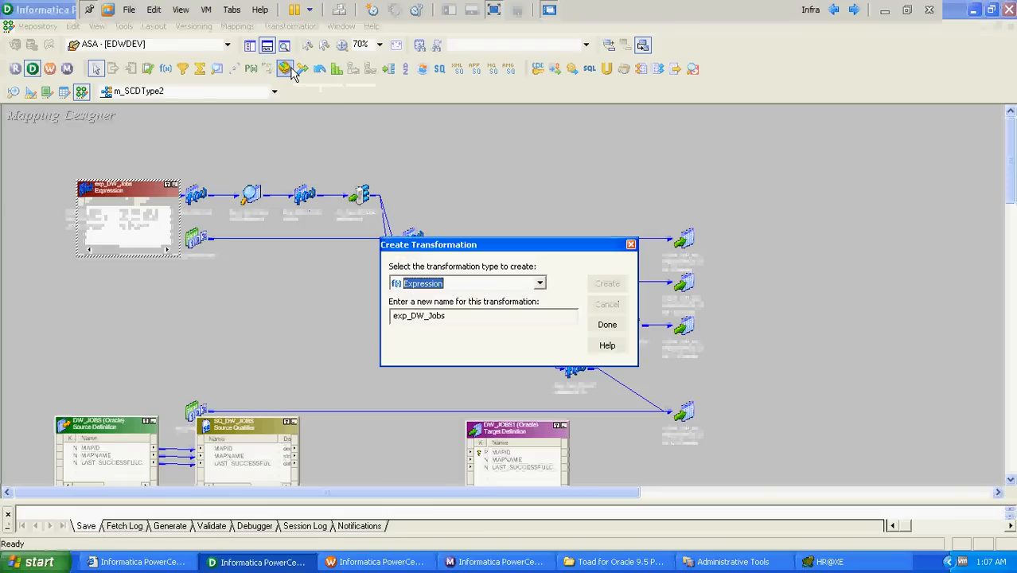
left_click(607, 326)
left_click_drag(164, 205, 413, 405)
Copy the MAPID, MAPNAME and last successful completion date ports from SQ_DW_JOBS into exp_DW_Jobs as linked ports.
left_click(246, 450)
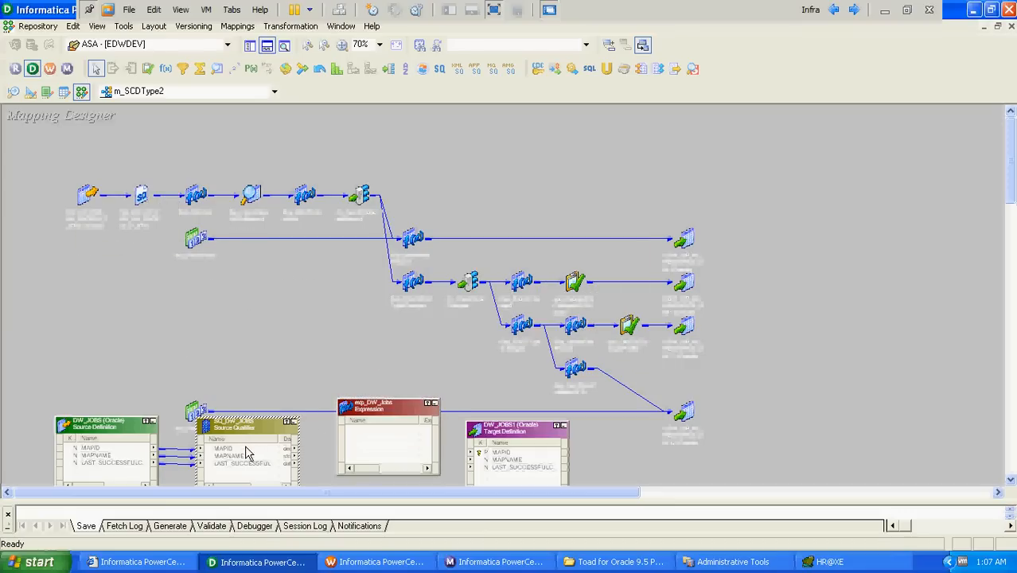
left_click(244, 451)
left_click(244, 465, "shift")
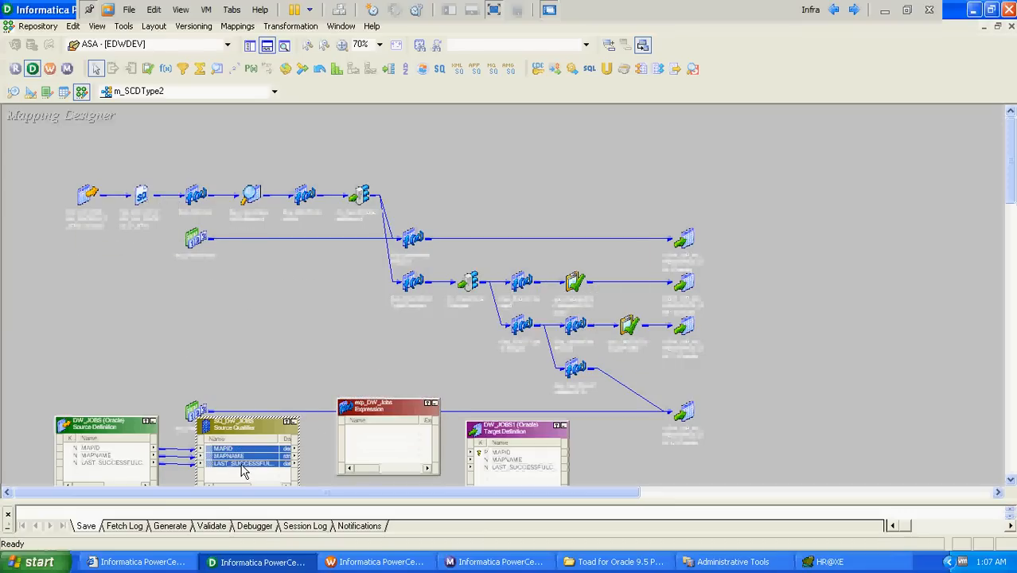
left_click_drag(291, 451, 365, 434)
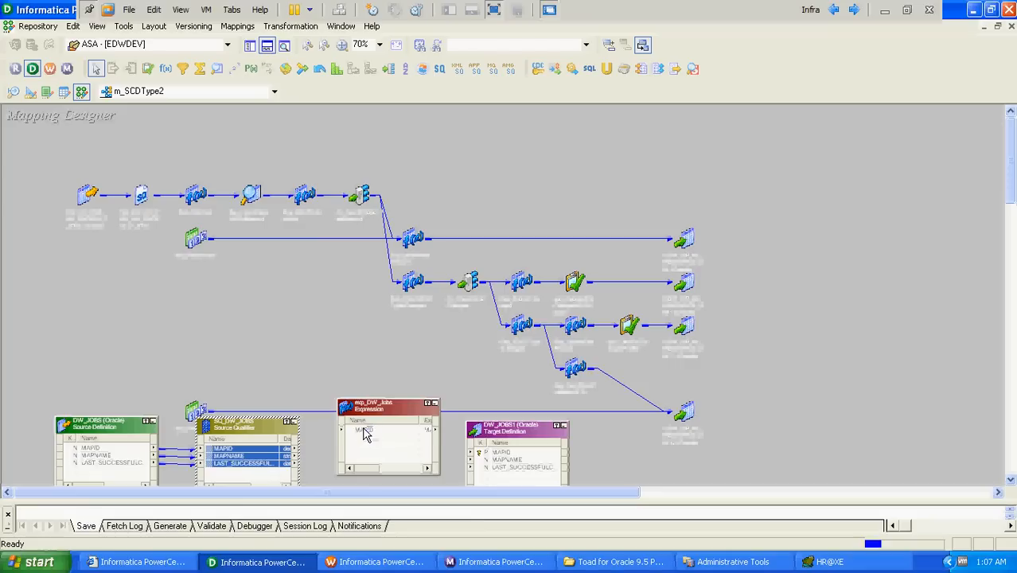
Open the SQL query of the SQ_DW_JOBS source qualifier and generate its default SELECT statement.
double_click(222, 433)
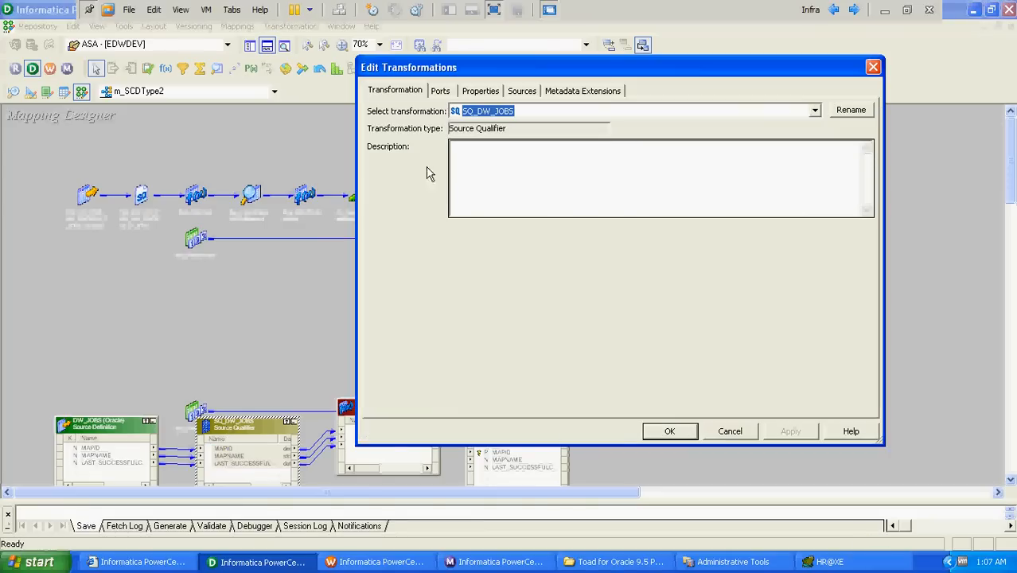
left_click(480, 91)
left_click(855, 155)
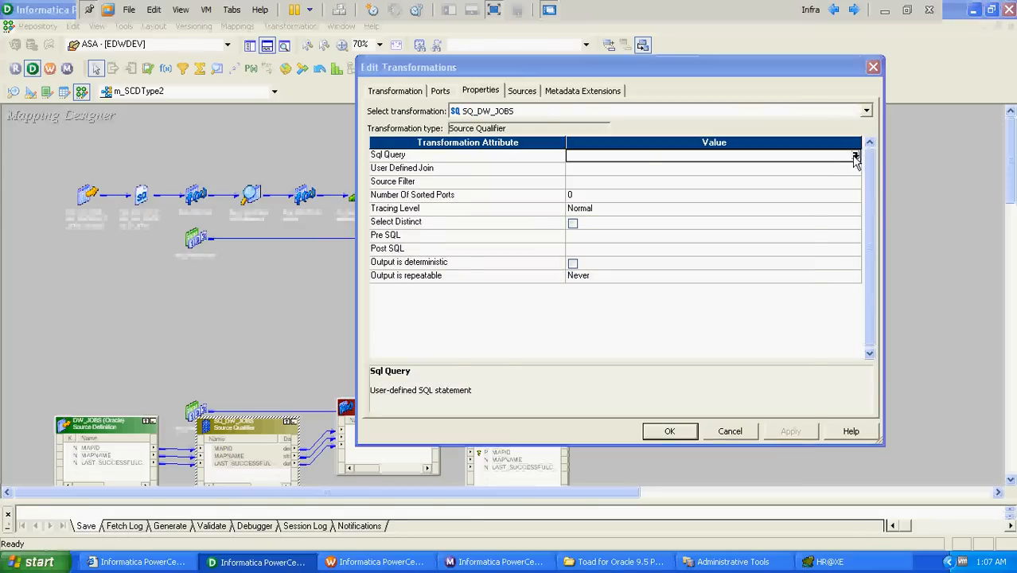
left_click(856, 155)
left_click(764, 420)
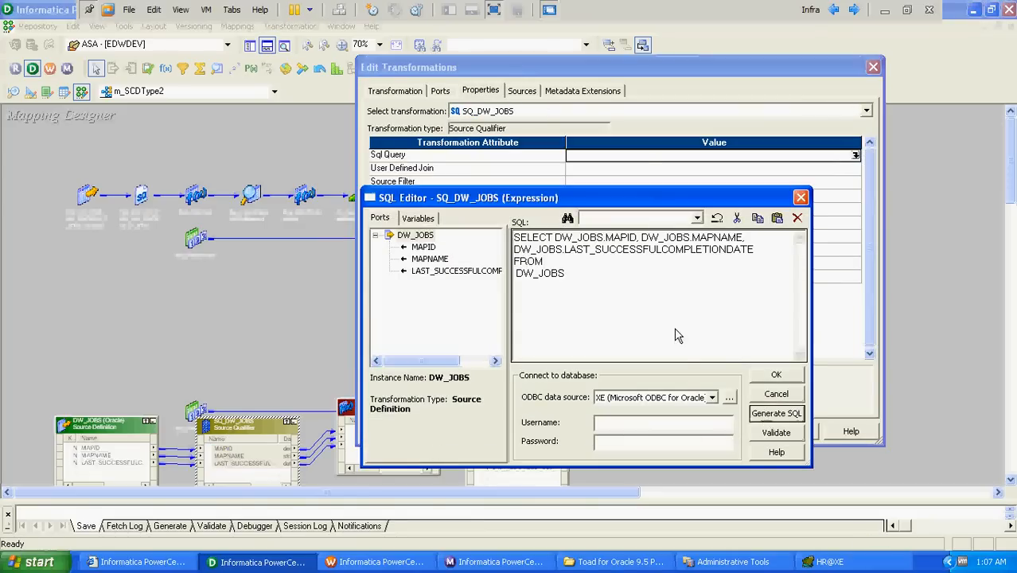
Append the clause where MAPNAME = 'm_SCD2Type2' to the SQ_DW_JOBS query and apply the change.
type("wh")
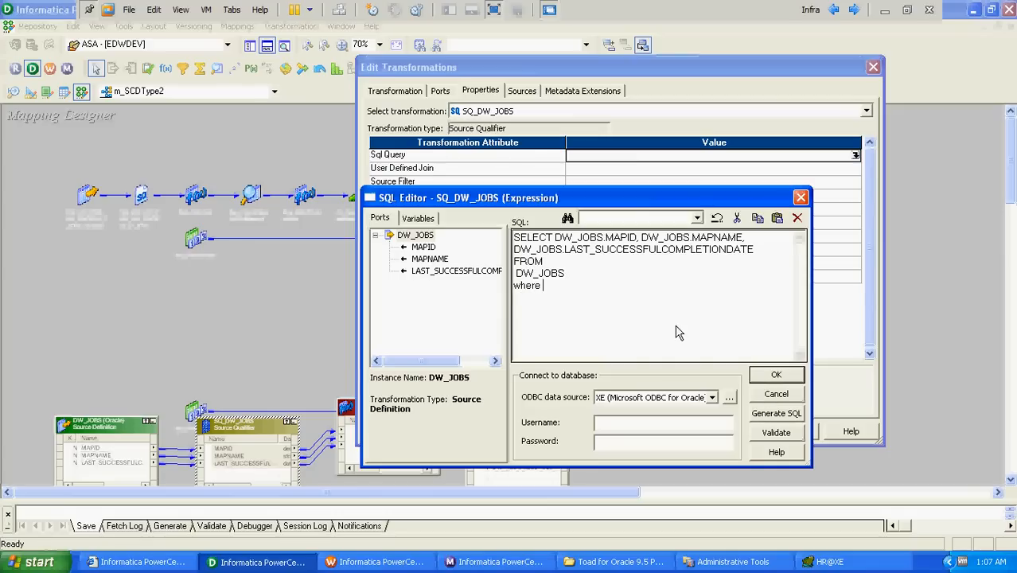
type("ere")
type("where MAPNAME = 'm_SCD2'")
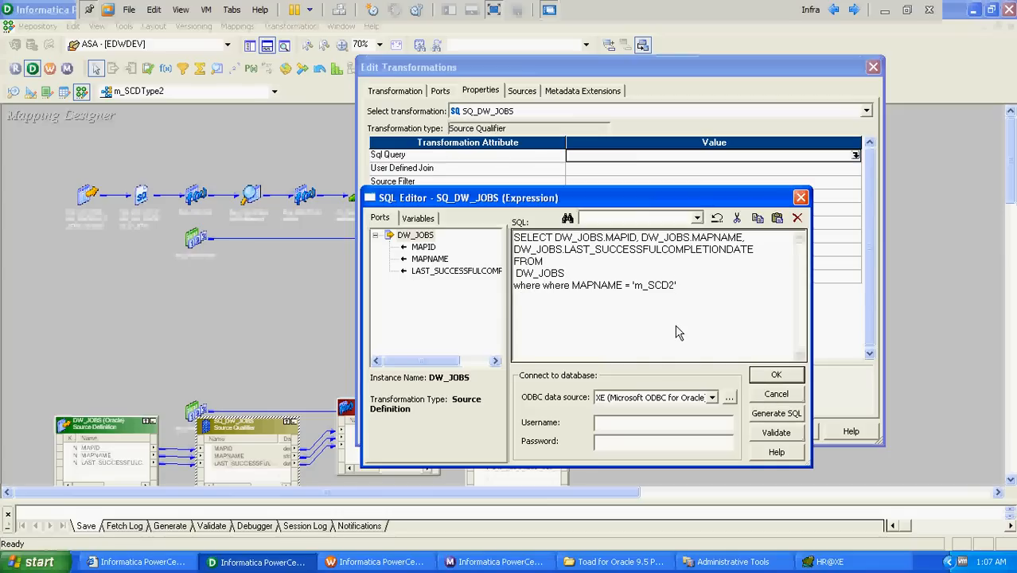
key("Delete")
key("Delete")
key("Delete")
key("Delete")
key("Delete")
key("Delete")
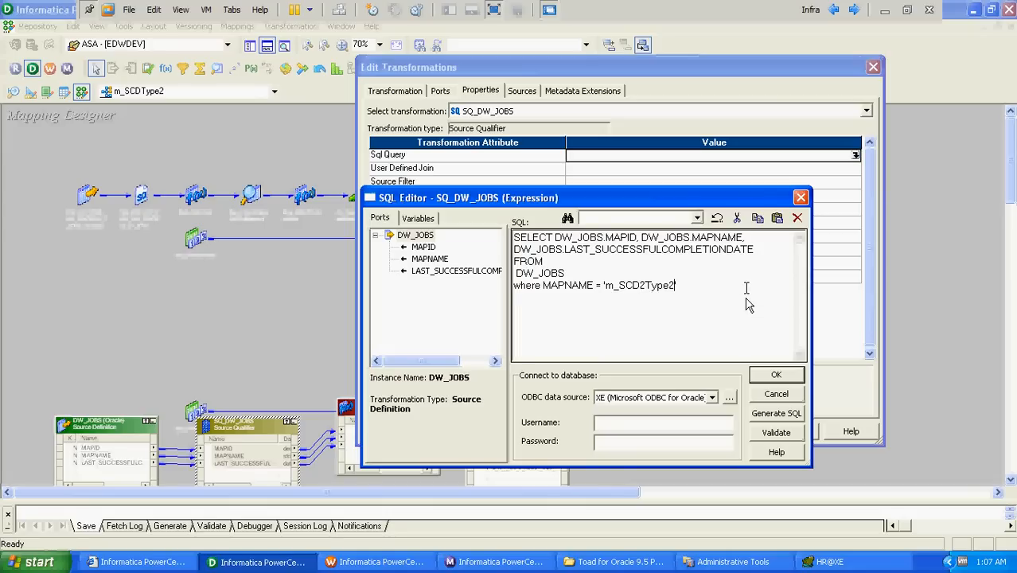
key("ctrl+a")
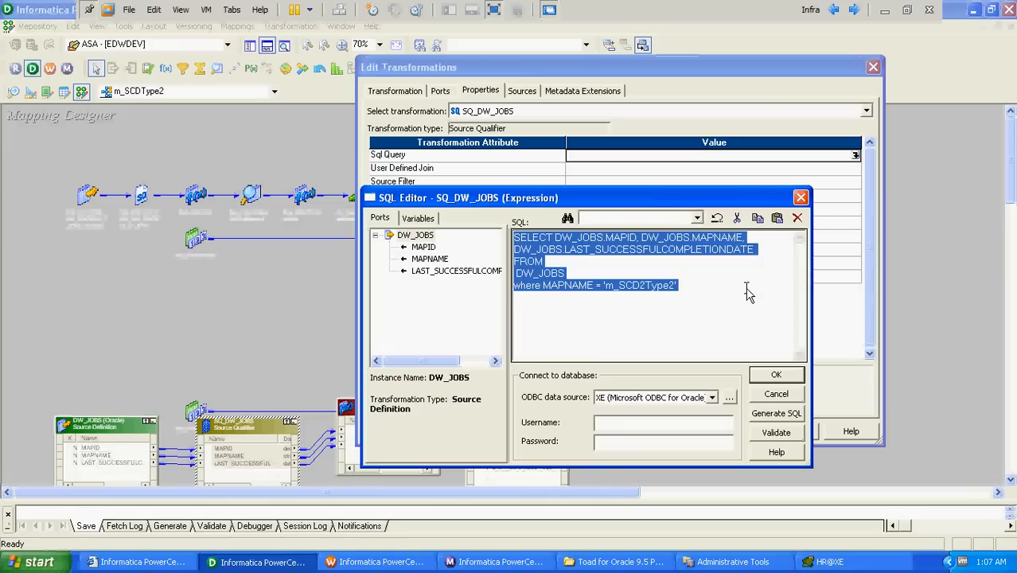
left_click(774, 374)
left_click(790, 432)
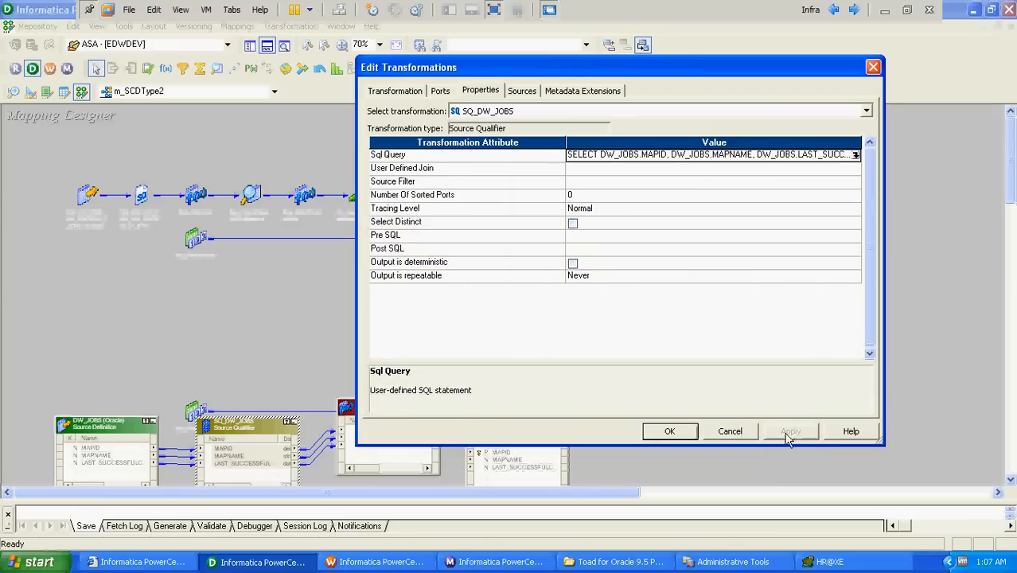
left_click(671, 432)
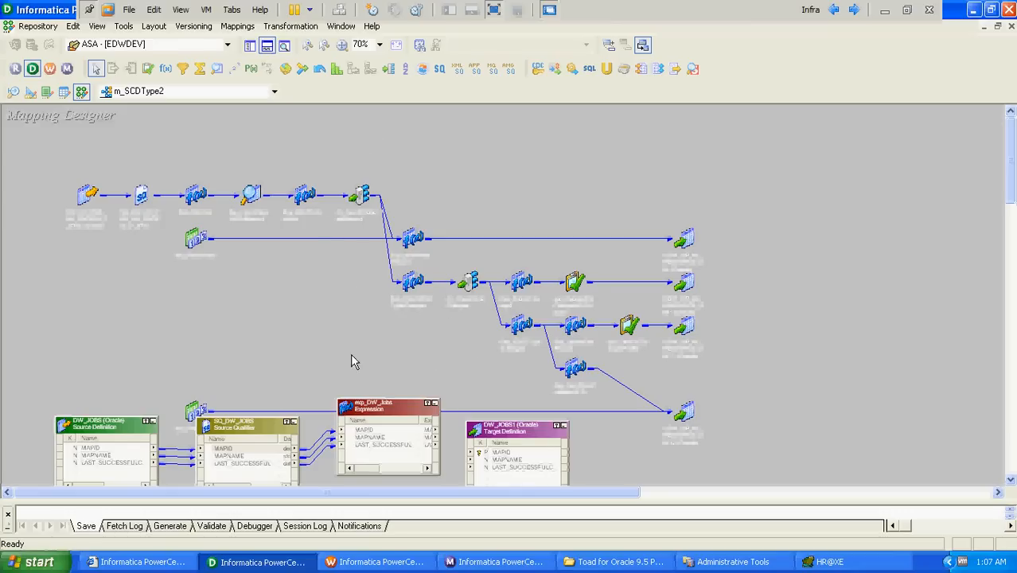
Move the DW_JOBS target farther from exp_DW_Jobs, and add an output-only date/time port named LastDate to exp_DW_Jobs.
left_click_drag(493, 440, 579, 425)
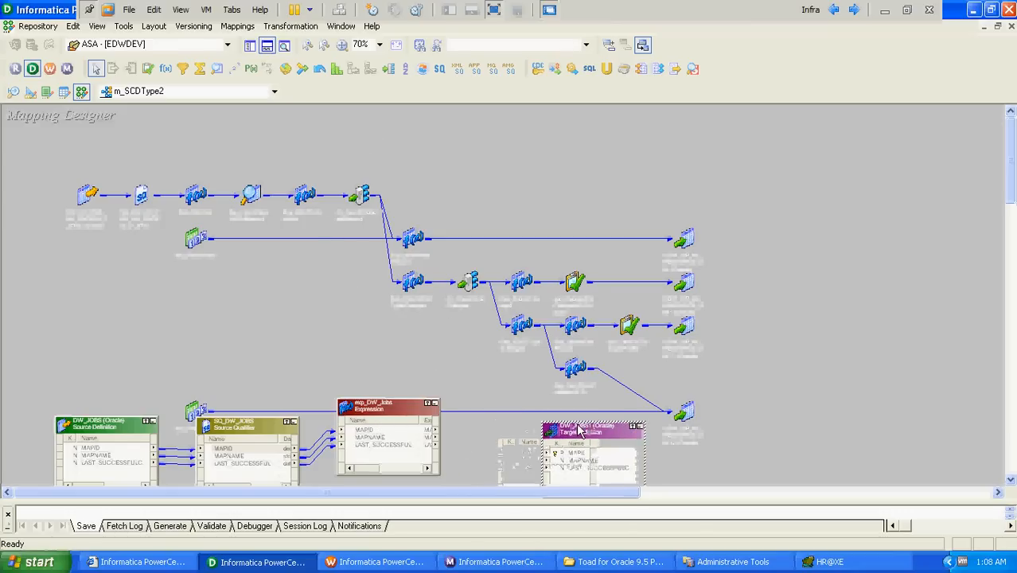
left_click(490, 440)
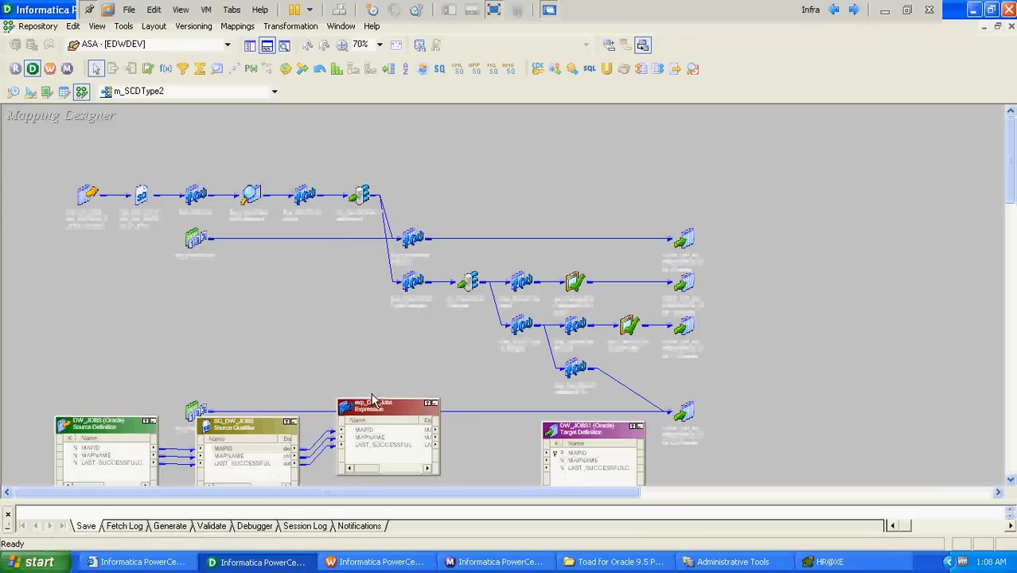
double_click(374, 404)
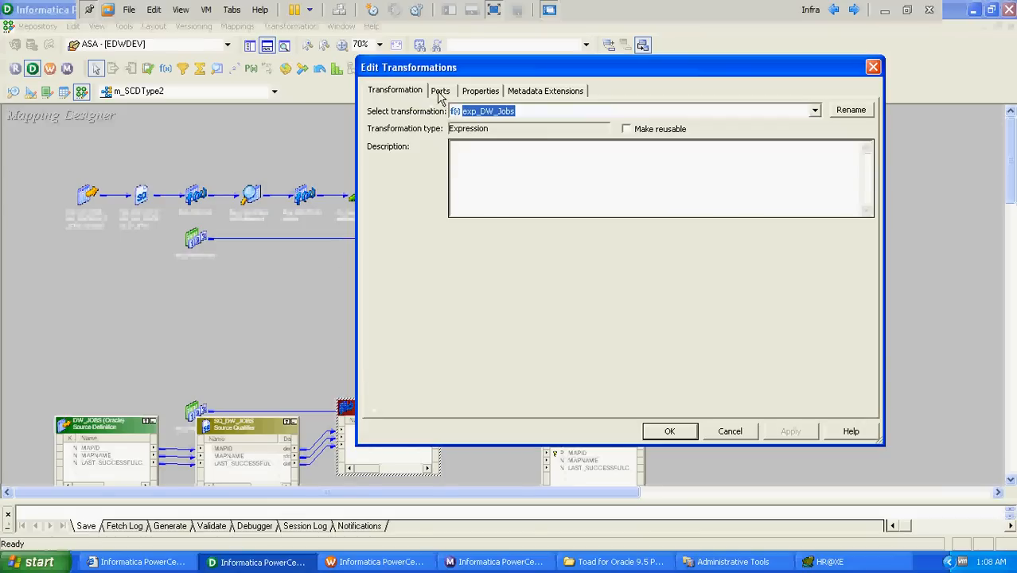
left_click(440, 92)
left_click(510, 184)
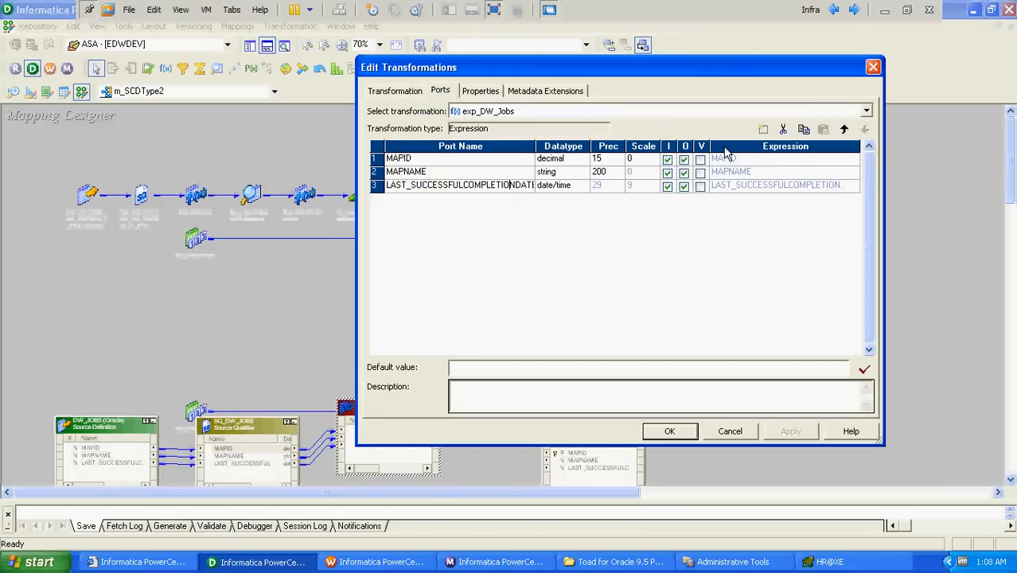
left_click(763, 129)
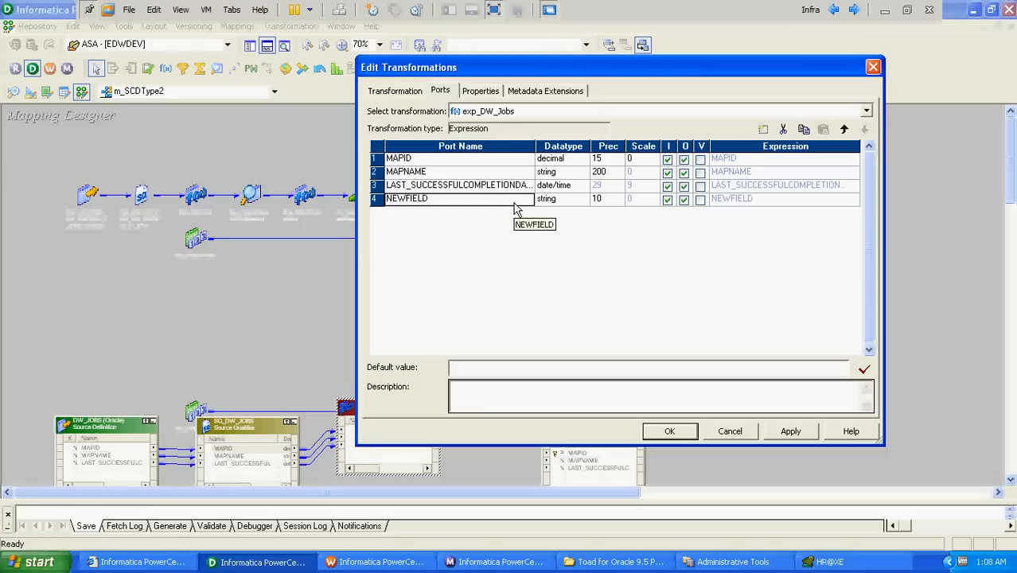
type("LastDate")
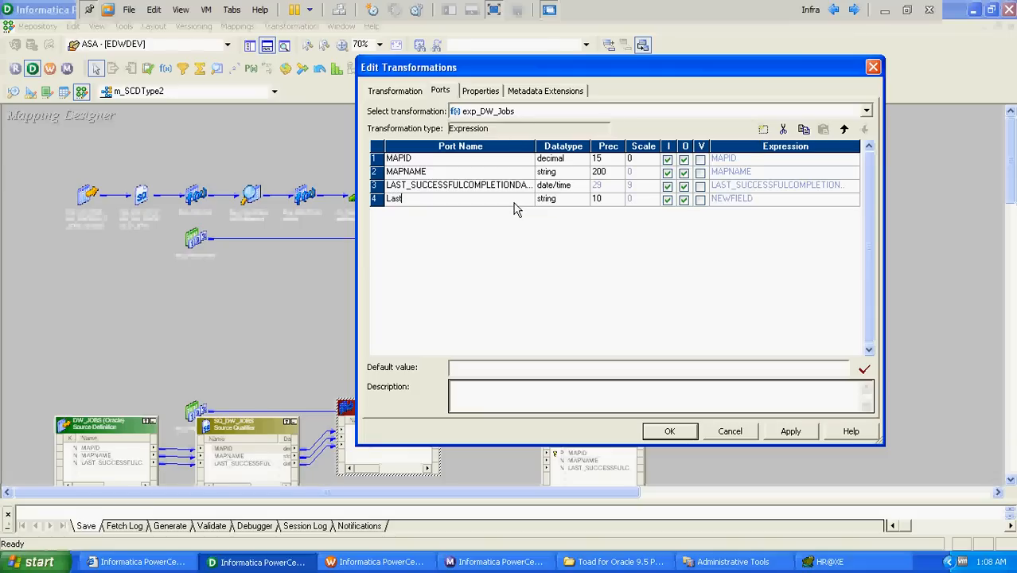
left_click(581, 200)
key("d")
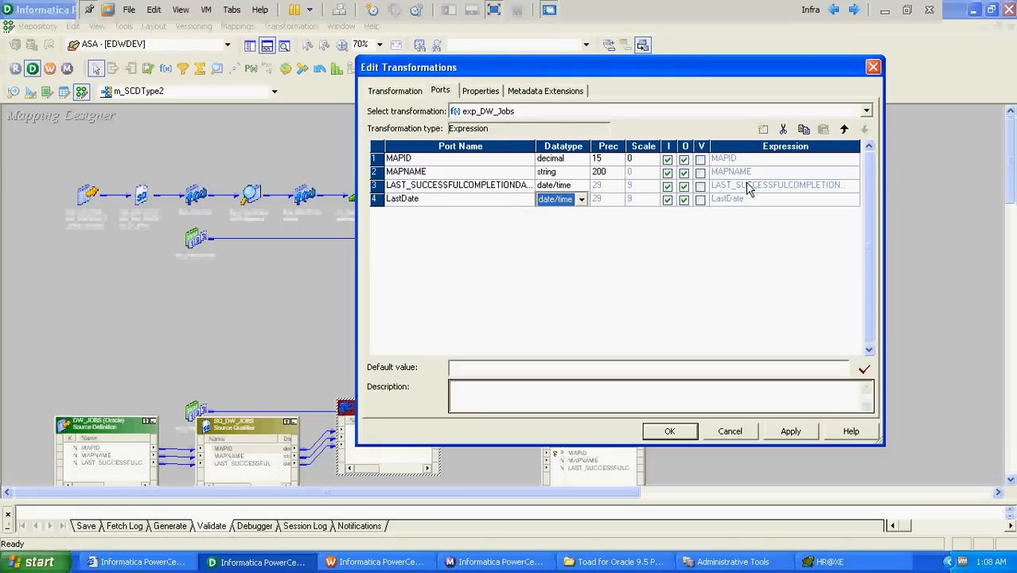
left_click(666, 200)
Set the LastDate expression to ADD_TO_DATE(LAST_SUCCESSFULCOMPLETIONDATE,'DD',1) and apply the exp_DW_Jobs changes.
left_click(857, 200)
left_click(853, 199)
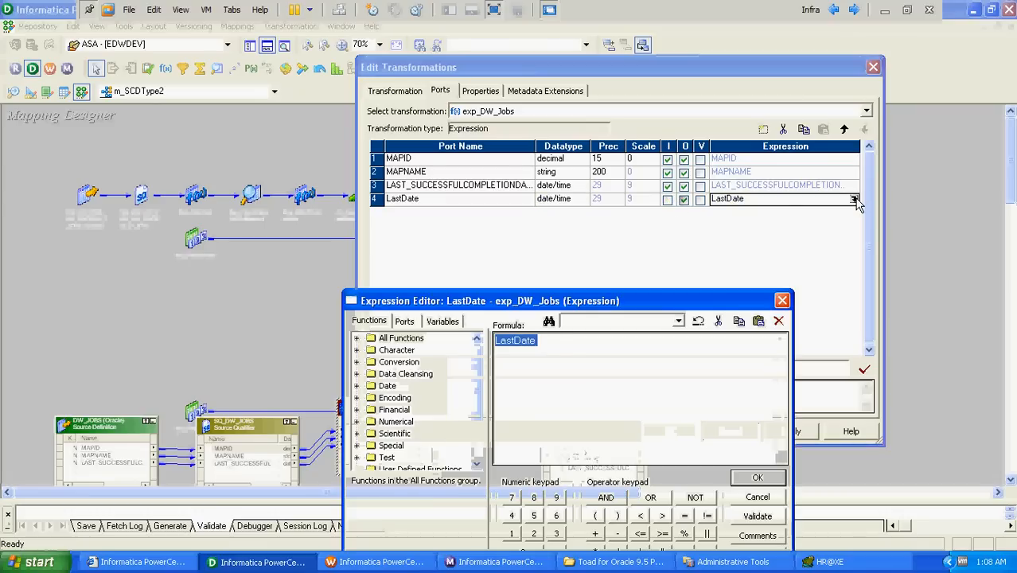
left_click(357, 386)
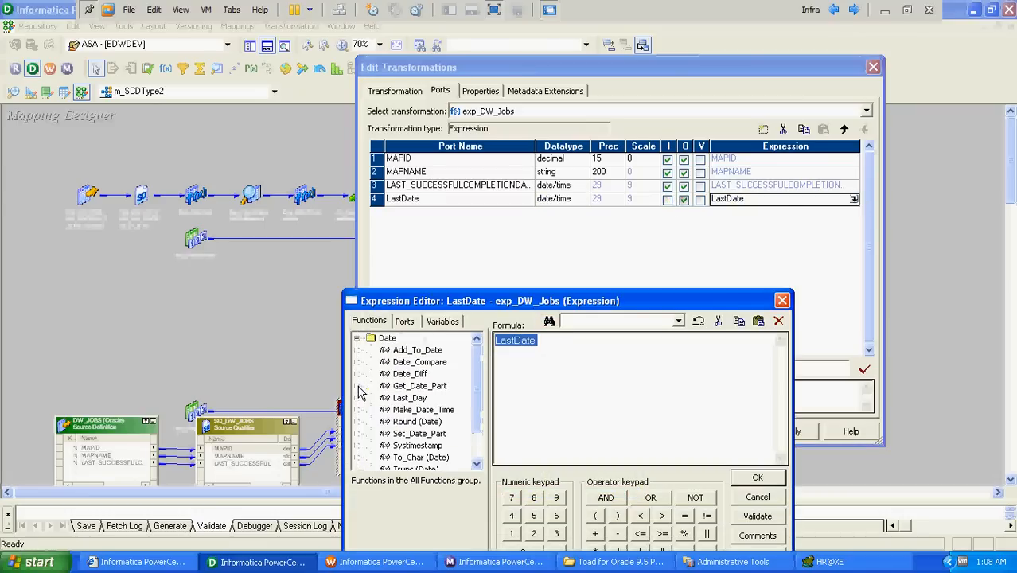
left_click(435, 351)
double_click(435, 351)
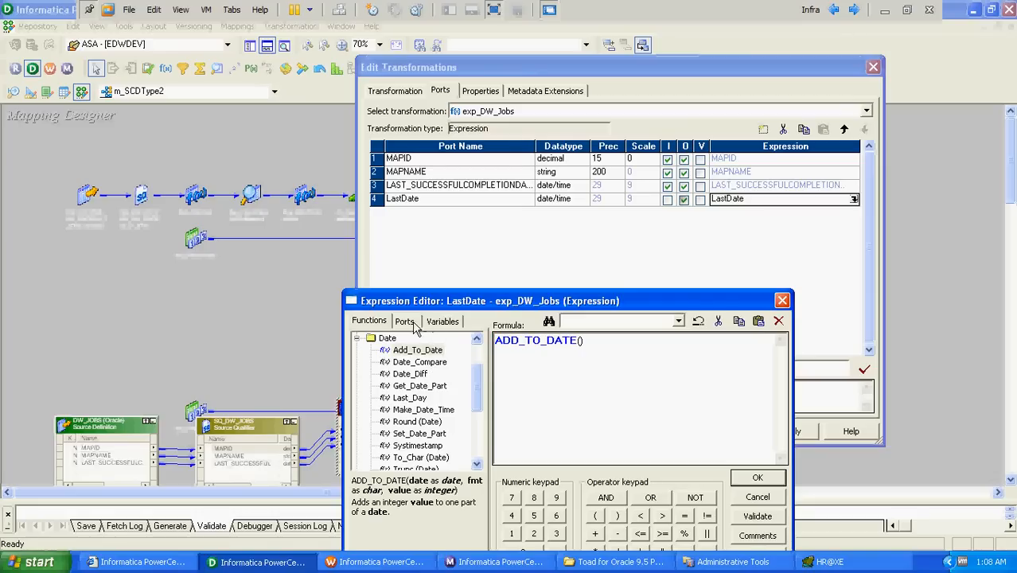
left_click(406, 321)
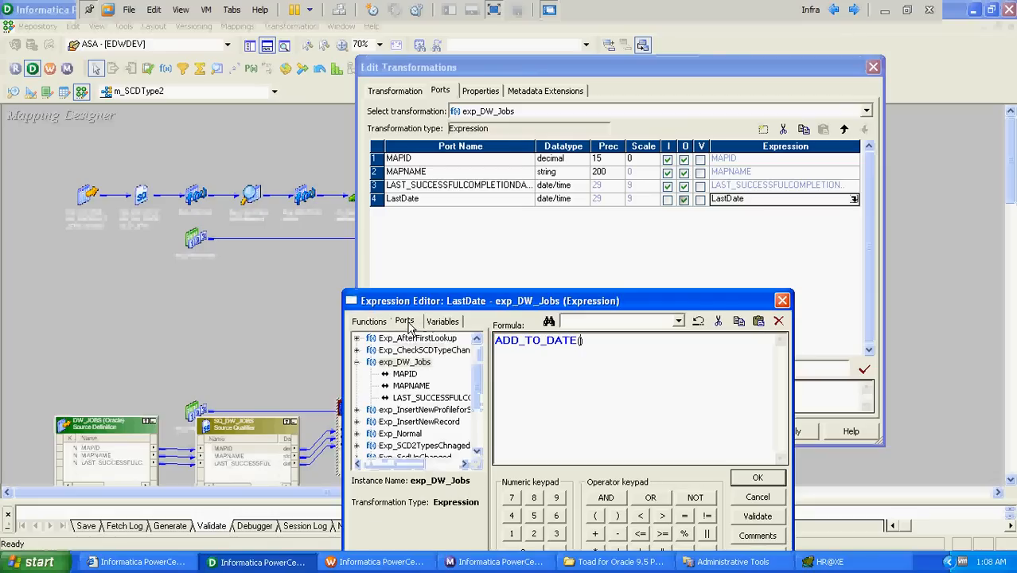
double_click(443, 398)
type(",'")
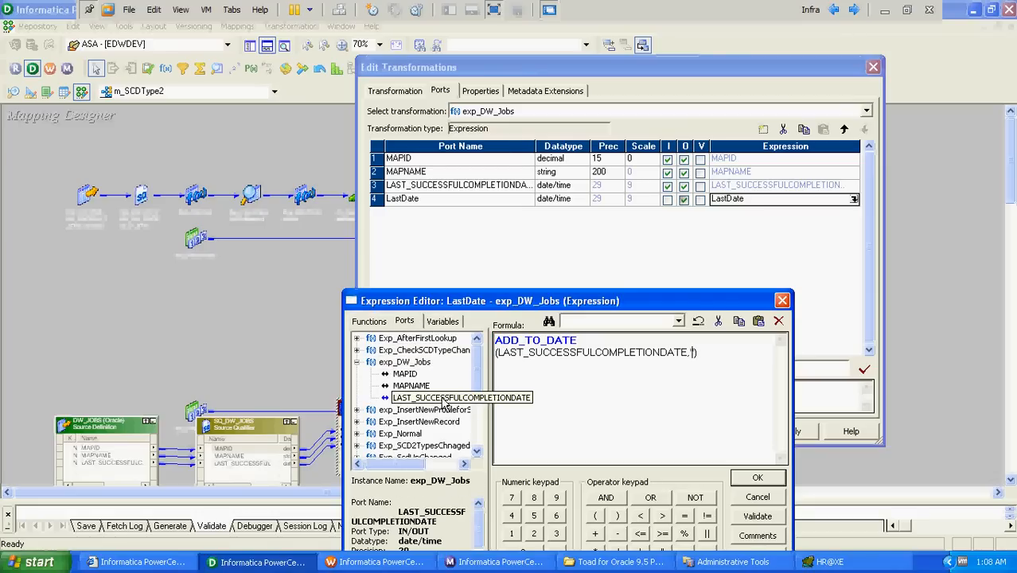
type("DD',1")
left_click(754, 478)
left_click(791, 432)
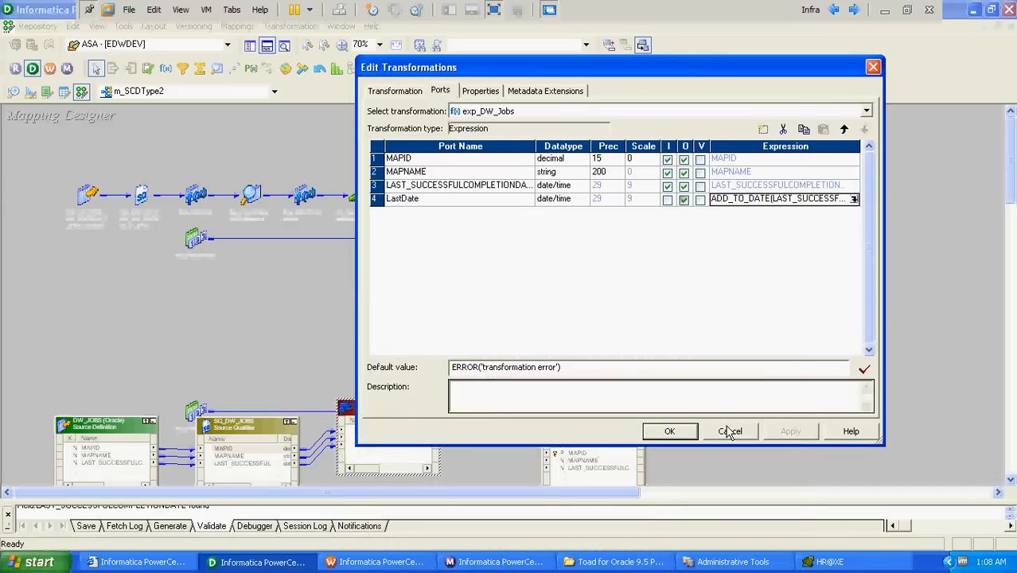
left_click(669, 430)
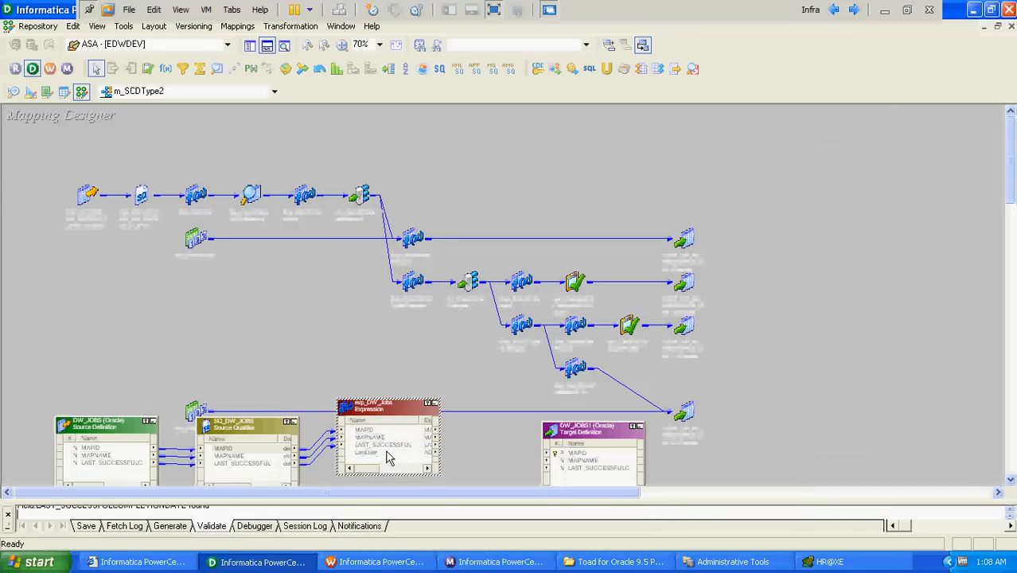
left_click(480, 446)
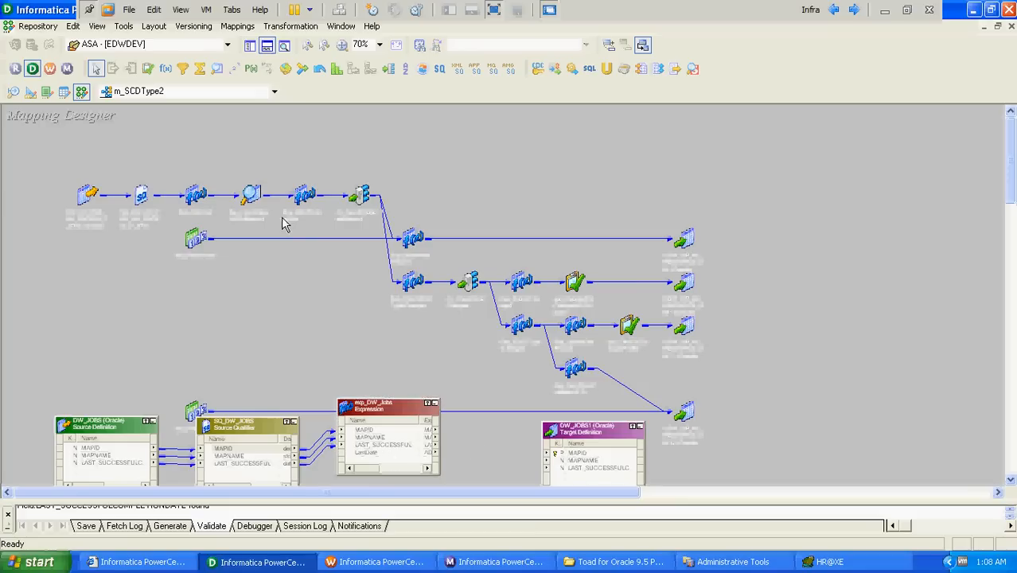
Create an Update Strategy transformation named upd_UpdateDwJobs and place it between exp_DW_Jobs and the DW_JOBS target.
left_click(291, 26)
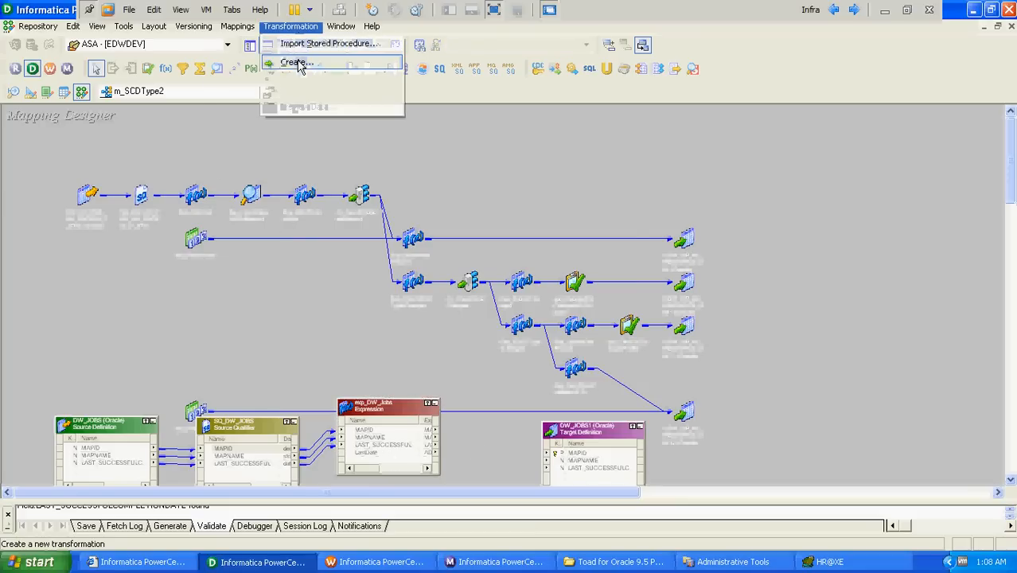
left_click(294, 62)
type("upd")
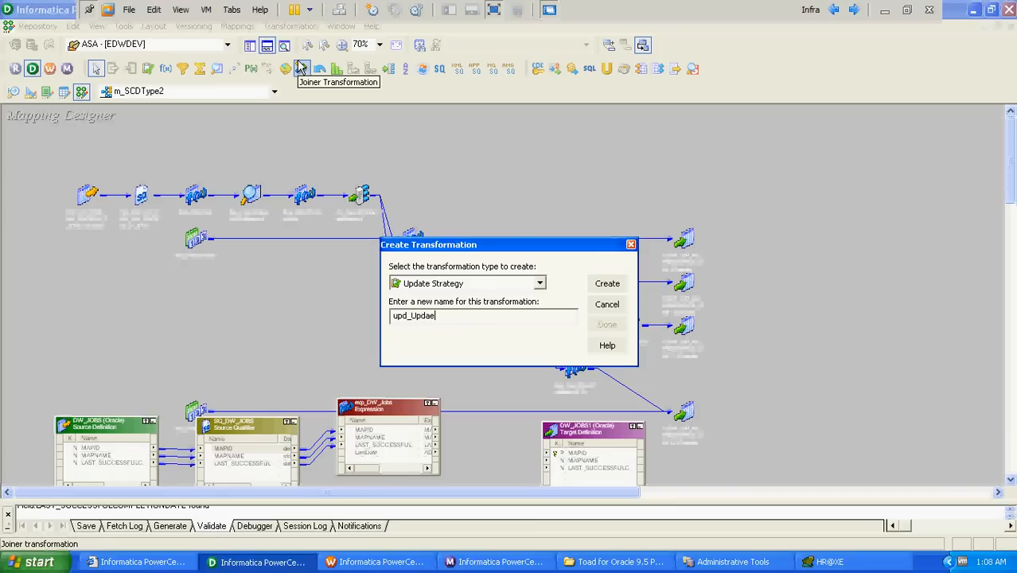
type("_UpdateDwJobs")
key("Return")
left_click(607, 326)
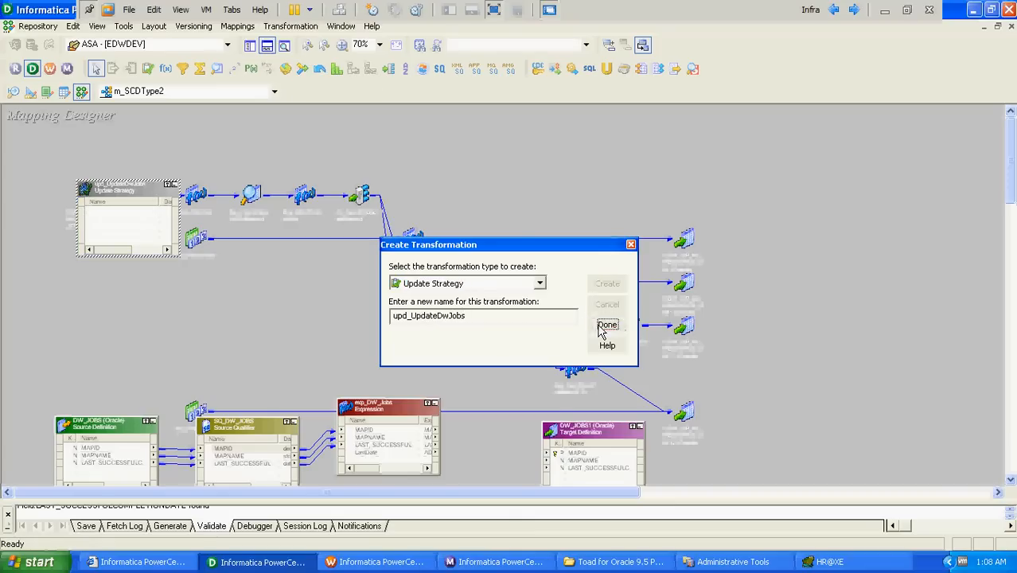
left_click_drag(553, 428, 636, 428)
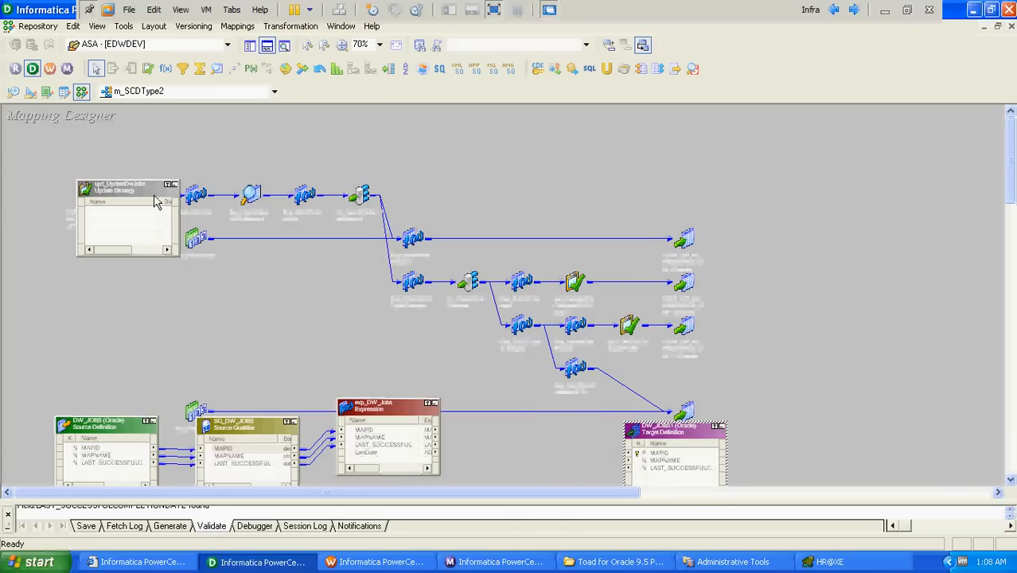
left_click_drag(156, 202, 554, 427)
Copy all four ports, MAPID through LastDate, from exp_DW_Jobs into upd_UpdateDwJobs as linked ports.
left_click(402, 432)
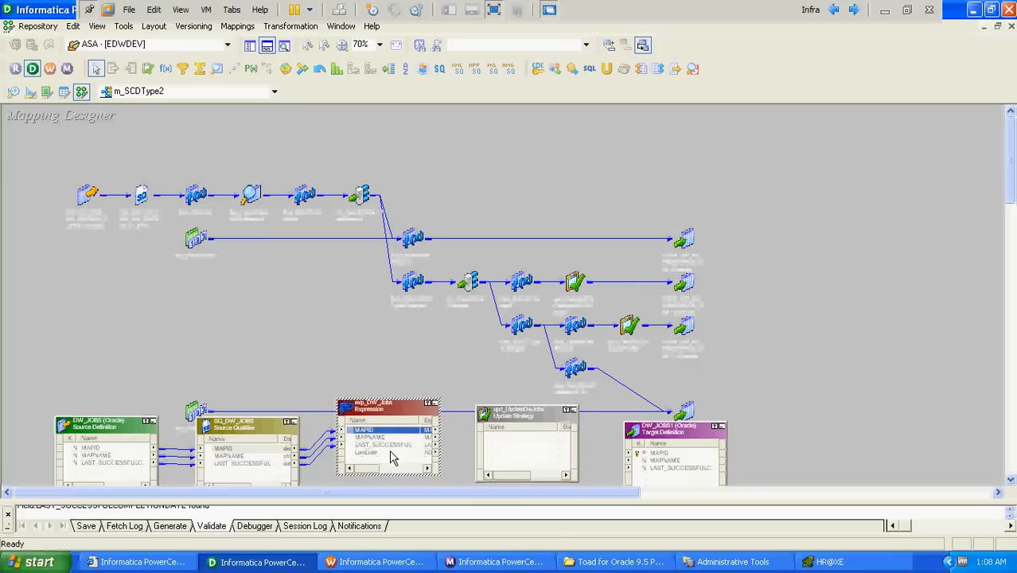
left_click(391, 452, "shift")
left_click_drag(391, 452, 500, 443)
Link MAPID and LastDate from upd_UpdateDwJobs to the DW_JOBS target's MAPID and last successful completion date, and save the mapping.
left_click(530, 438)
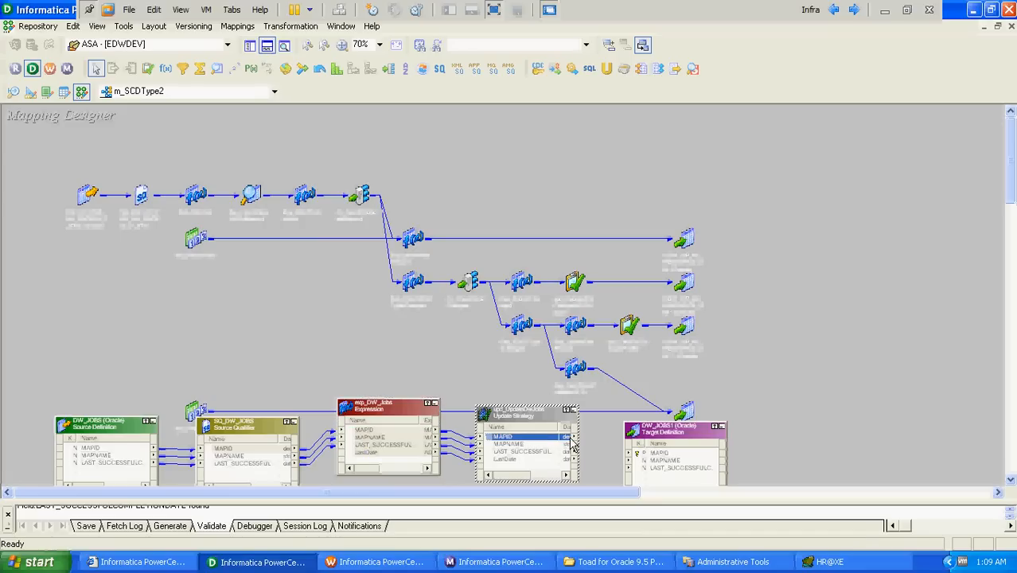
left_click_drag(567, 442, 665, 451)
left_click_drag(535, 463, 670, 469)
left_click(805, 369)
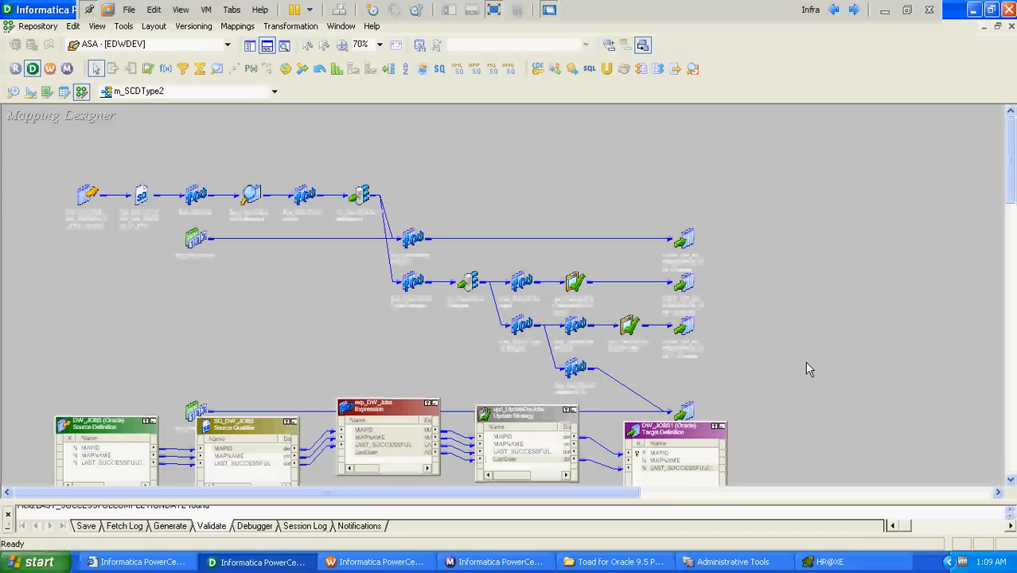
key("ctrl+s")
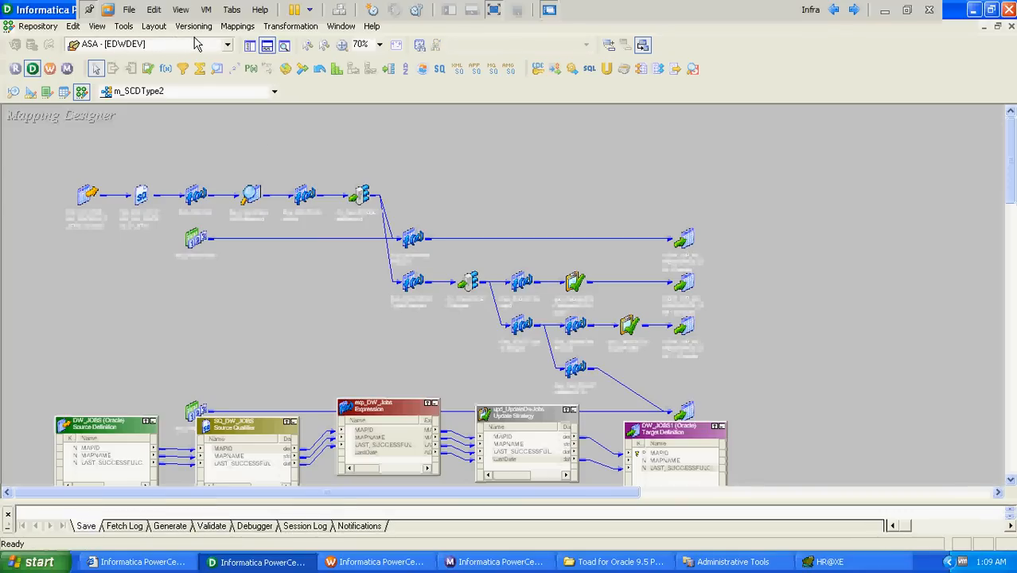
Switch to Toad and copy the full DW_OP_PER_ALL_PEOPLE_F_STG SELECT statement, including its dw_jobs subquery on the last completion date.
left_click(142, 197)
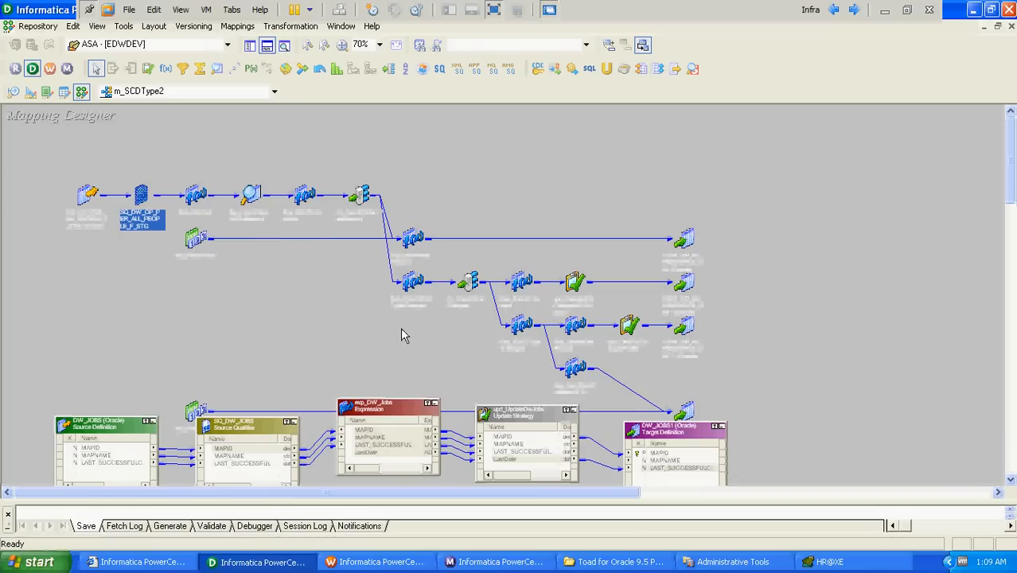
left_click(822, 563)
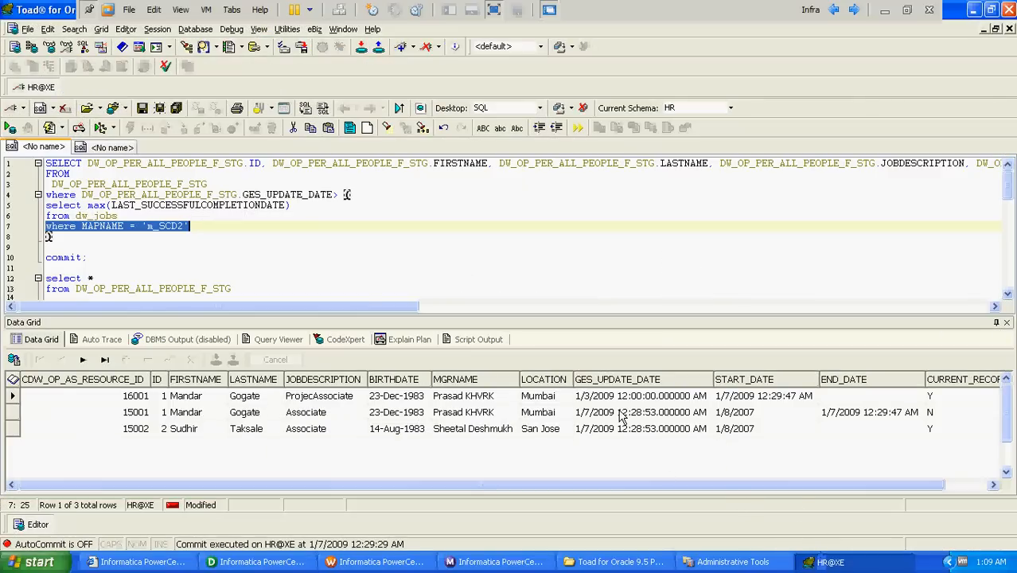
left_click(76, 227)
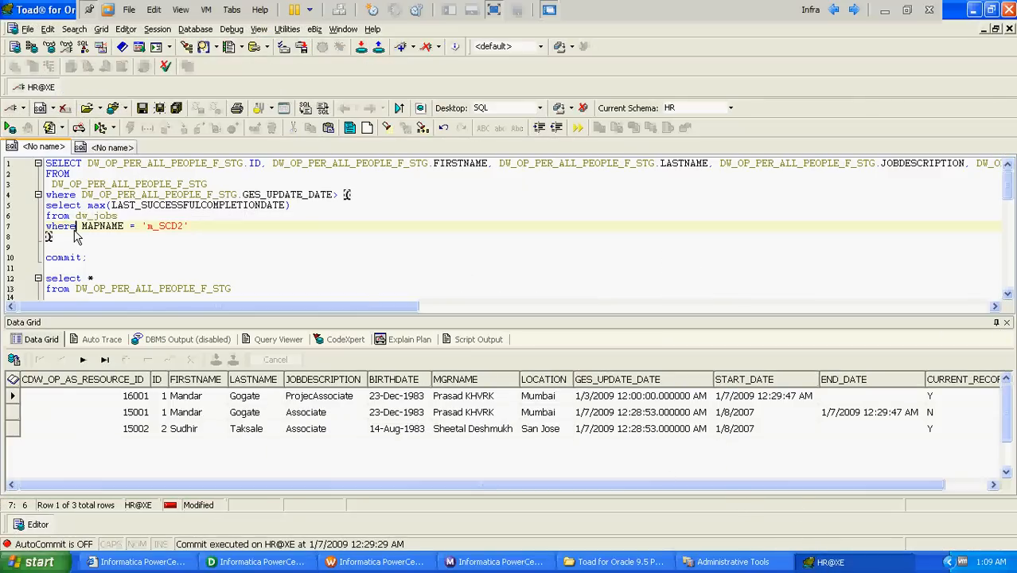
left_click(72, 239)
key("shift+Up")
key("shift+Up")
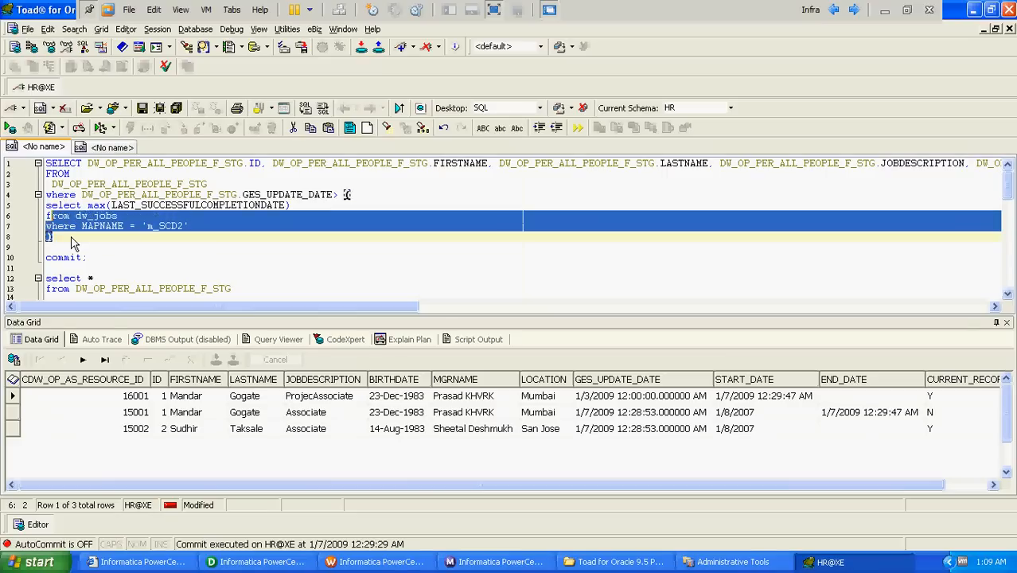
key("shift+Up")
key("shift+Up")
key("shift+Up")
key("shift+Up")
key("shift+Up")
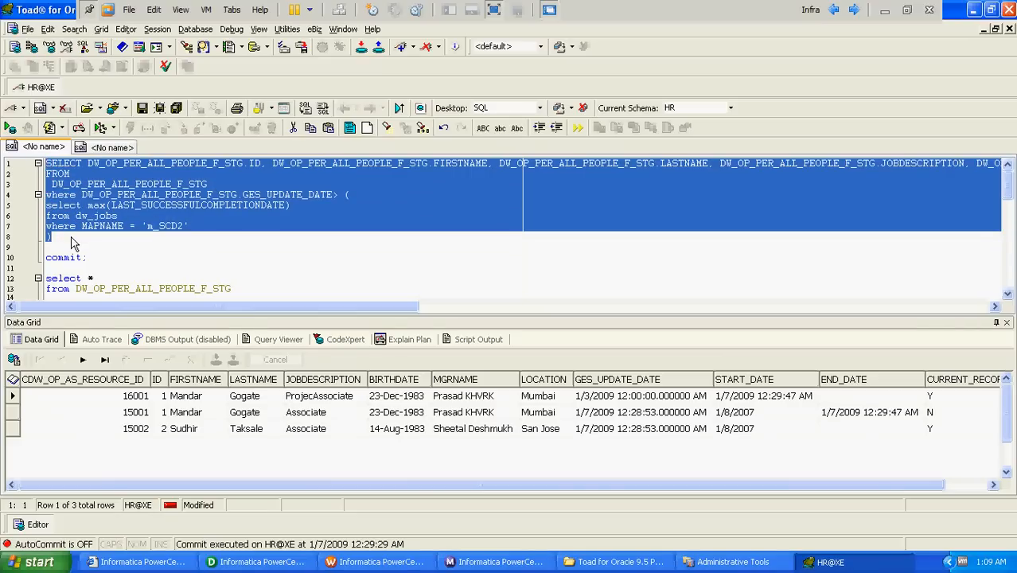
Back in Informatica Designer, paste the query as the SQL query of SQ_DW_OP_PER_ALL_PEOPLE_F_STG, with MAPNAME set to 'm_SCD2Type2'.
left_click(278, 562)
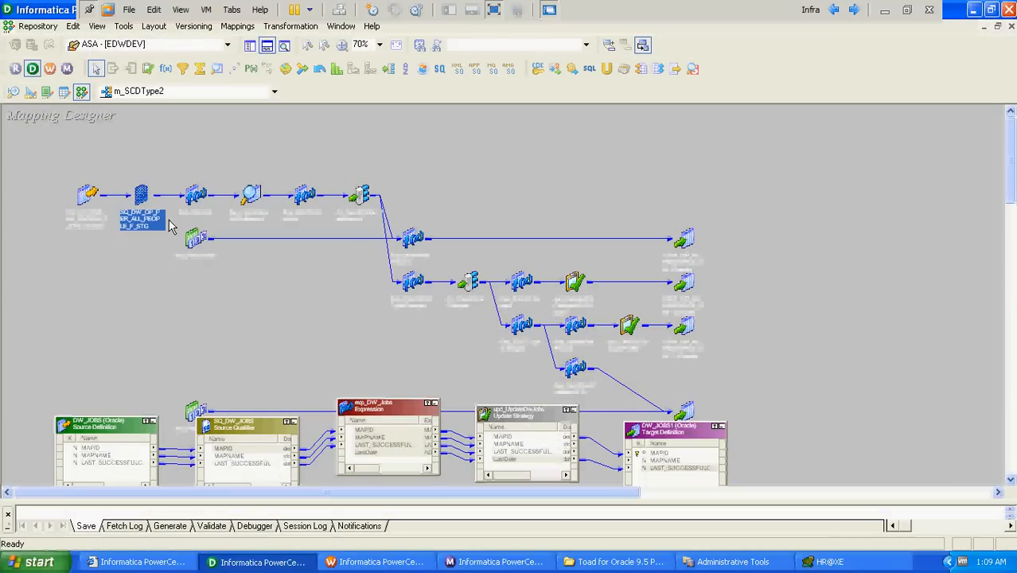
double_click(151, 222)
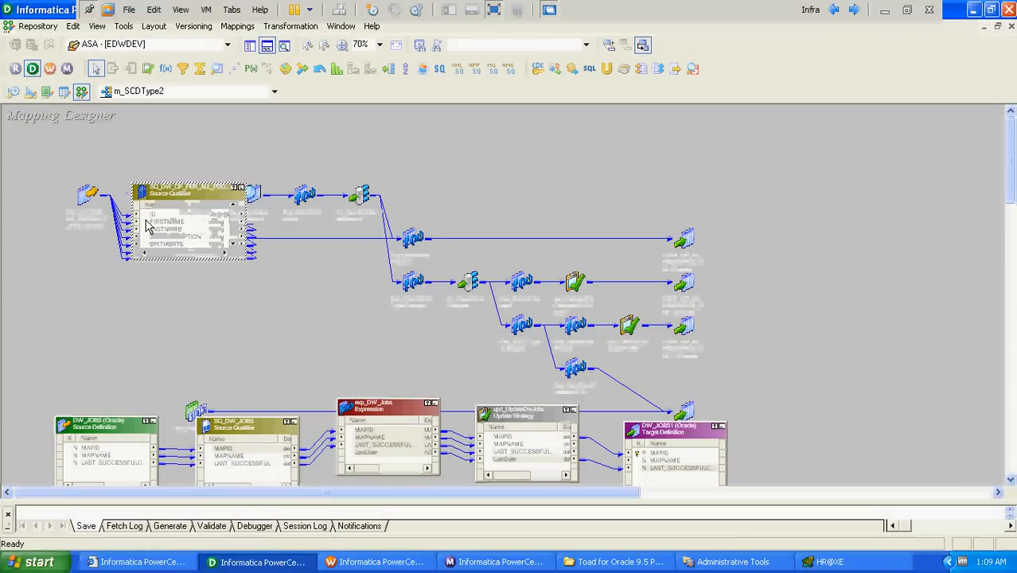
double_click(190, 198)
left_click(480, 91)
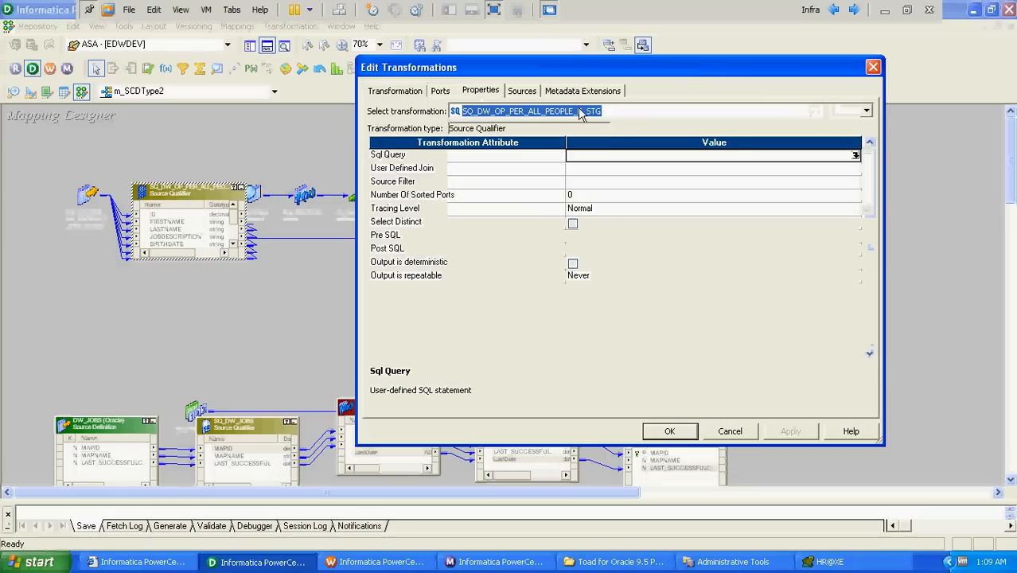
left_click(856, 156)
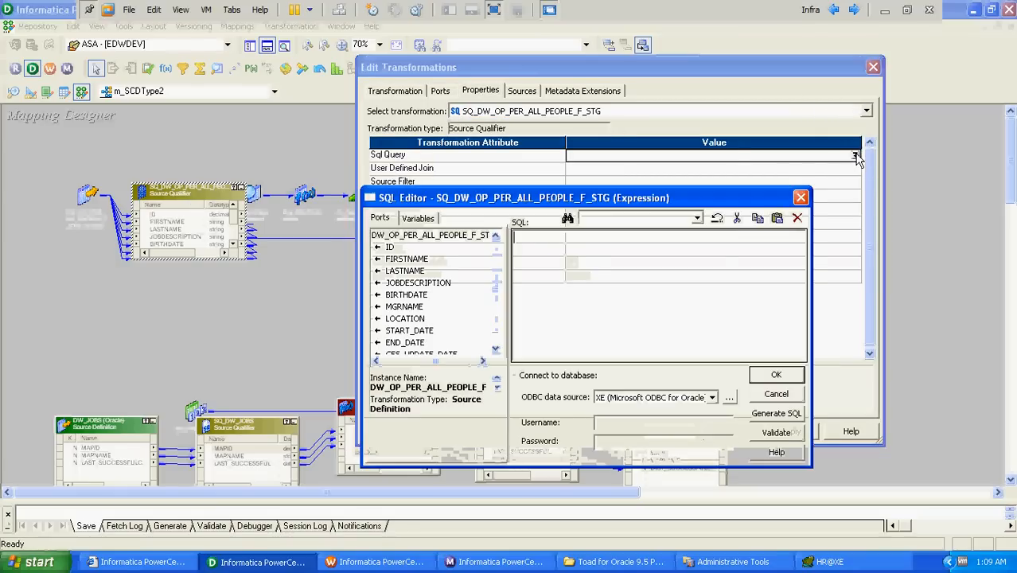
key("ctrl+v")
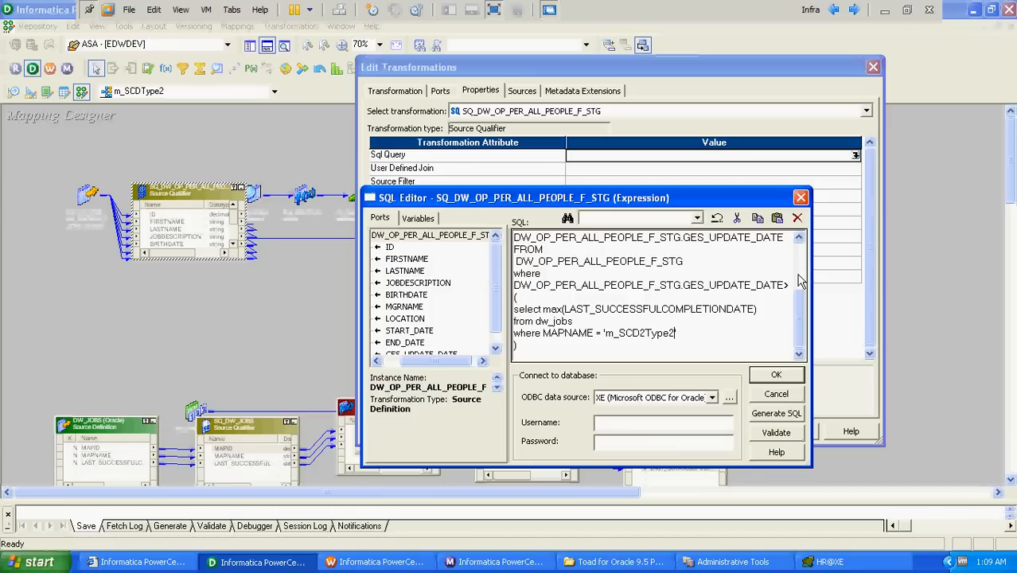
Accept and apply the source qualifier's SQL query, save the mapping, and collapse the source qualifier to an icon.
key("shift+Left")
key("shift+Left")
key("shift+Left")
key("shift+Left")
key("shift+Left")
key("shift+Left")
key("shift+Left")
key("shift+Left")
key("shift+Left")
key("shift+Left")
key("shift+Left")
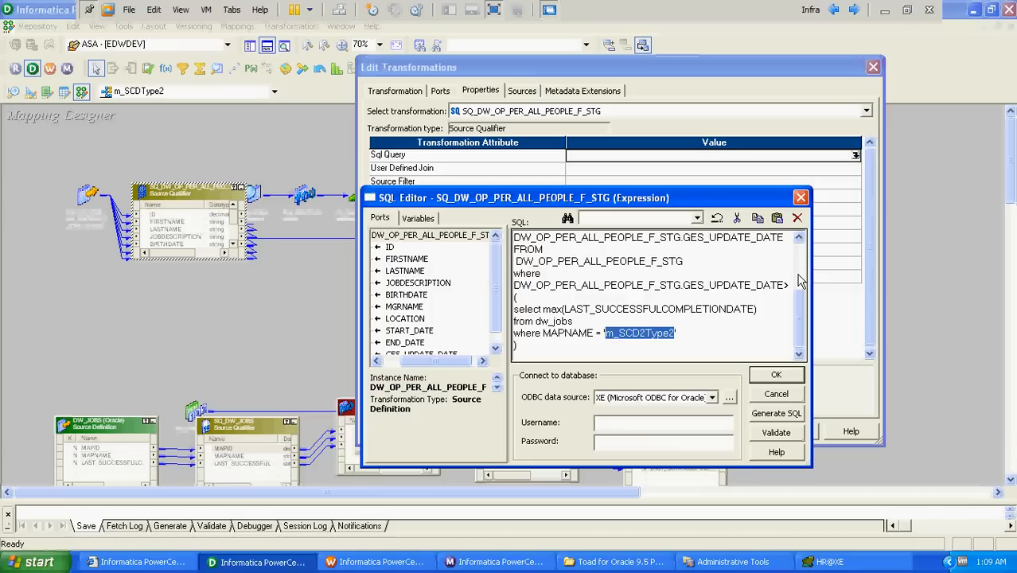
key("ctrl+a")
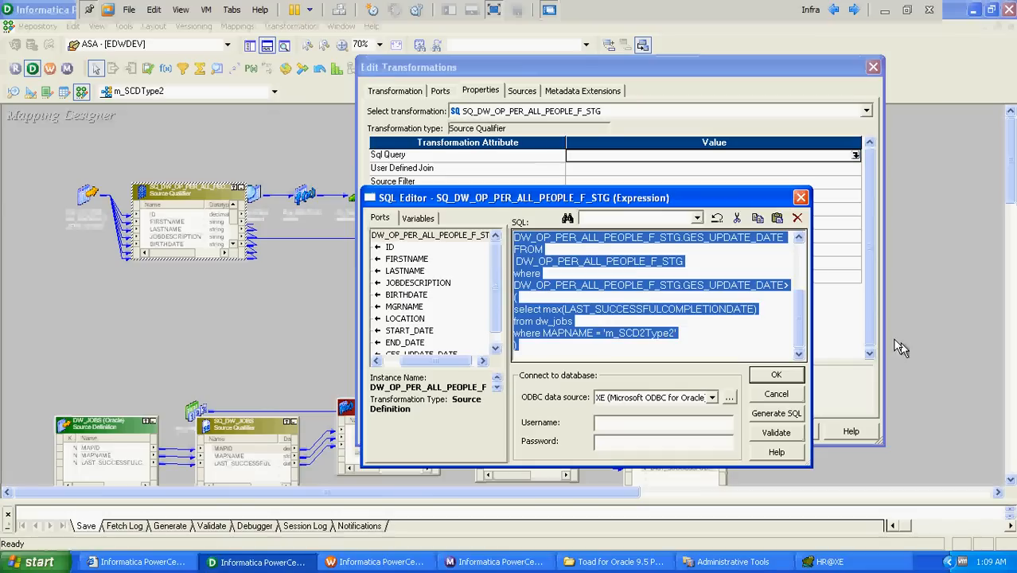
left_click(775, 374)
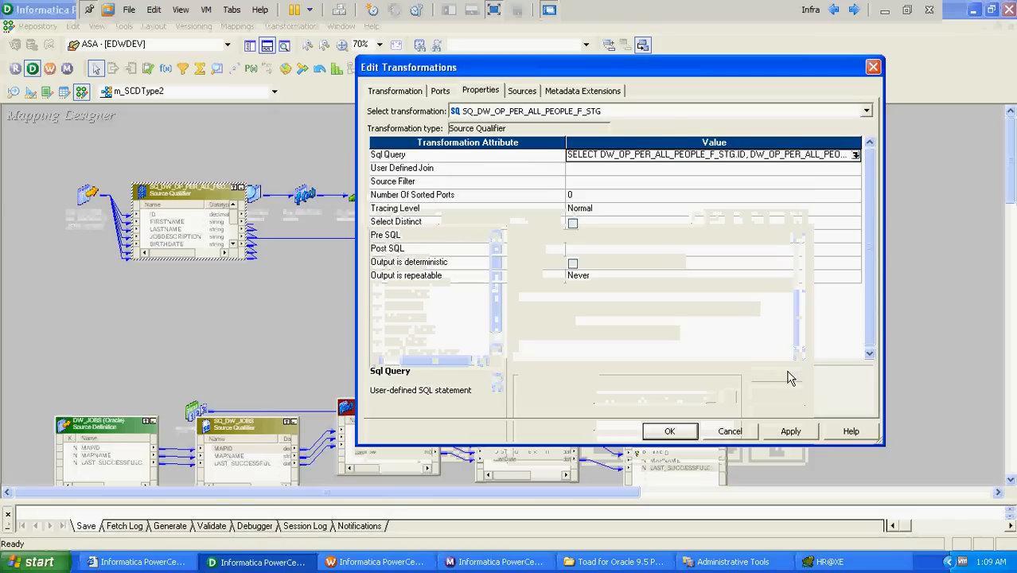
left_click(790, 431)
left_click(670, 431)
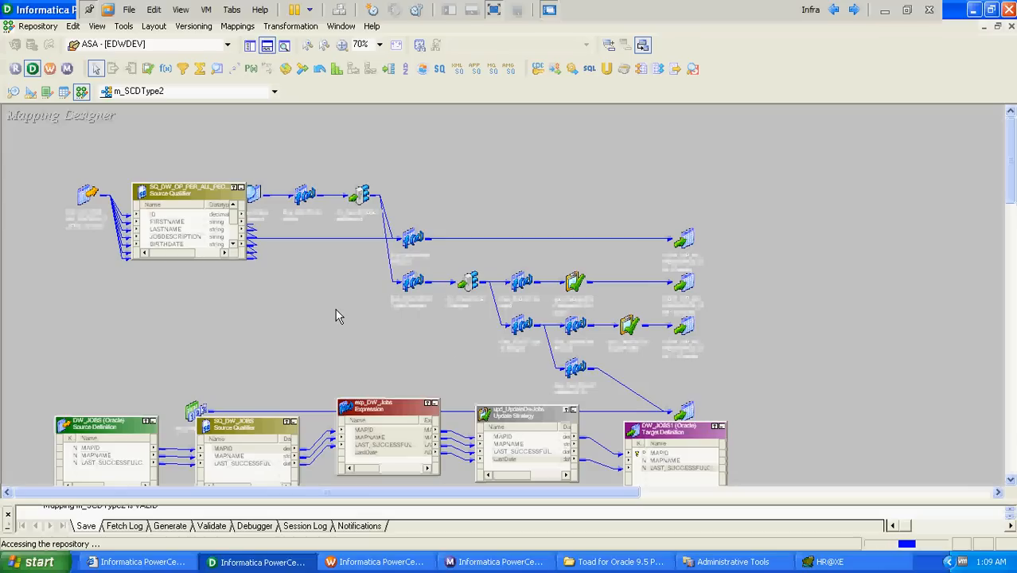
left_click(241, 189)
Generate the default Lookup SQL Override for lkp_CheckNewOrOldRecord and enlarge the SQL editing area.
mouse_move(250, 200)
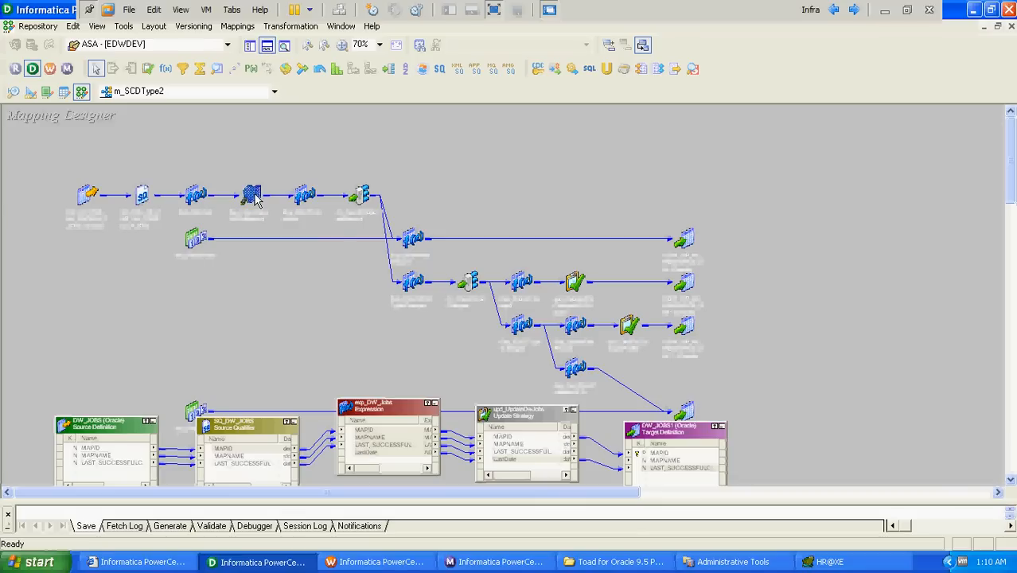
double_click(249, 199)
double_click(273, 199)
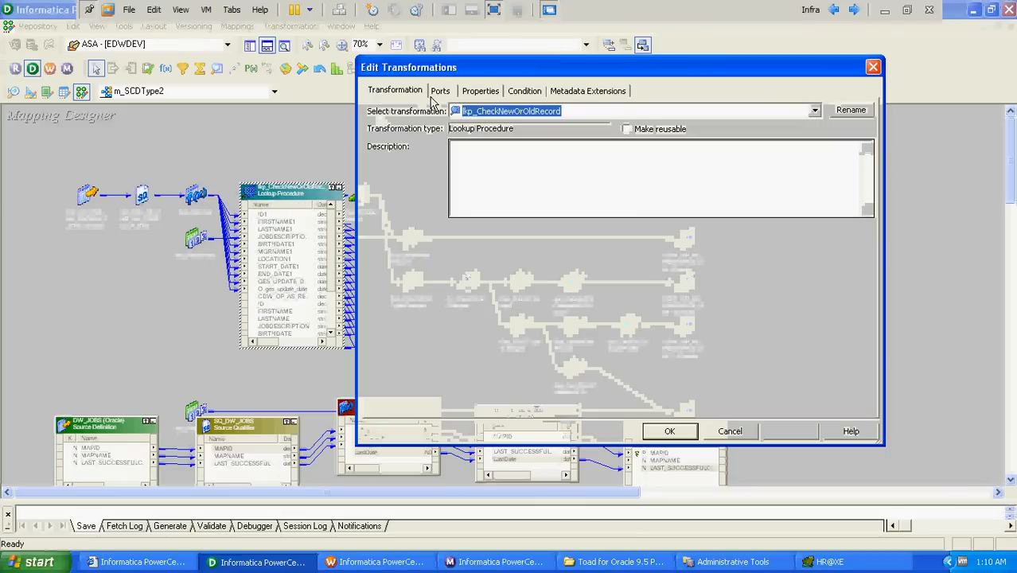
left_click(481, 93)
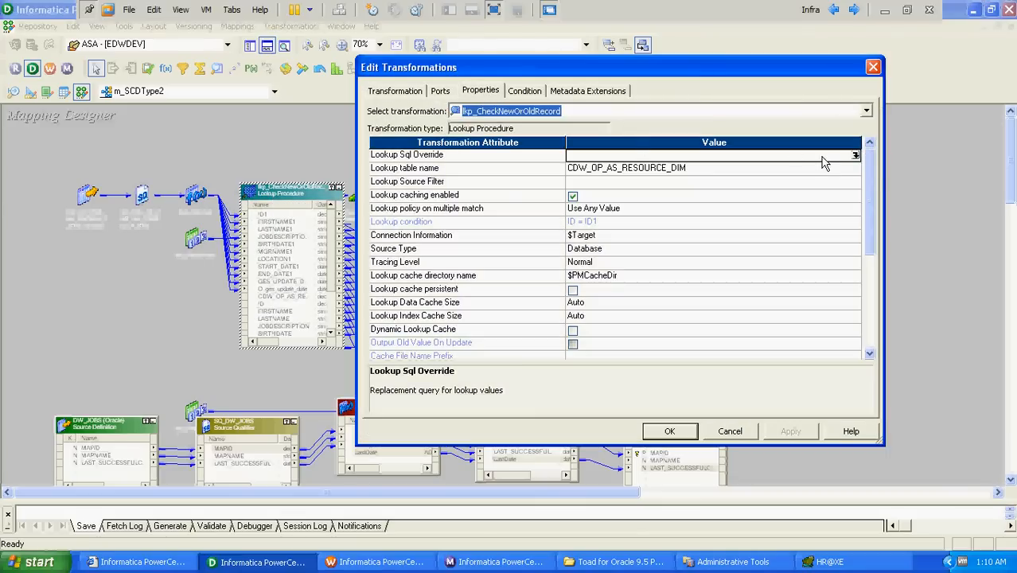
left_click(857, 156)
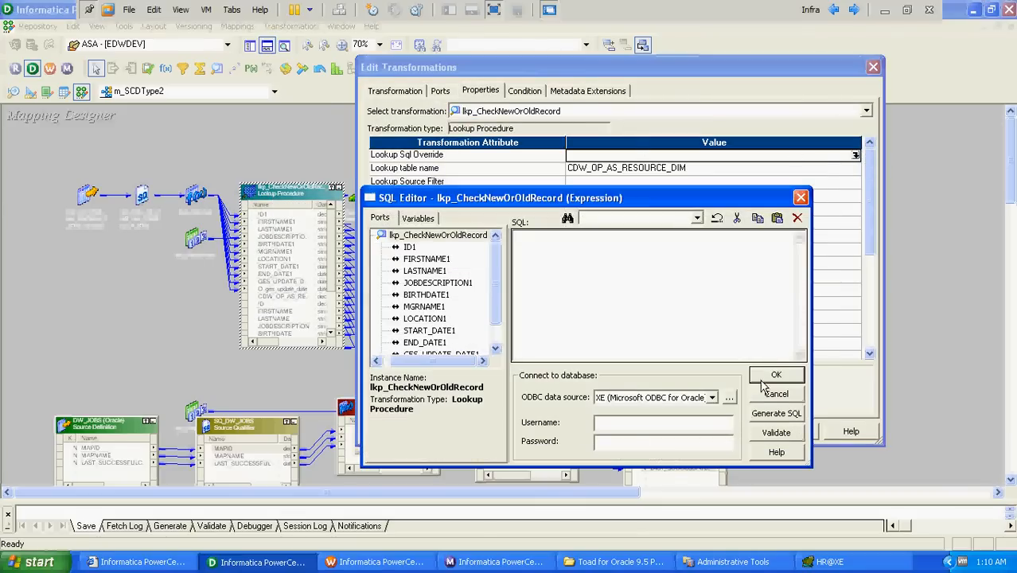
left_click(766, 415)
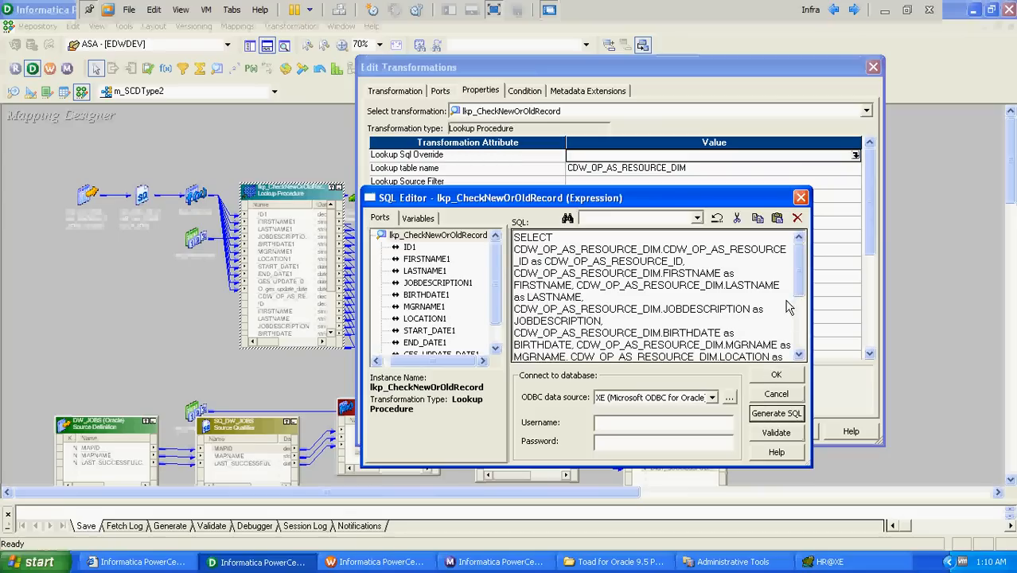
left_click_drag(809, 469, 922, 501)
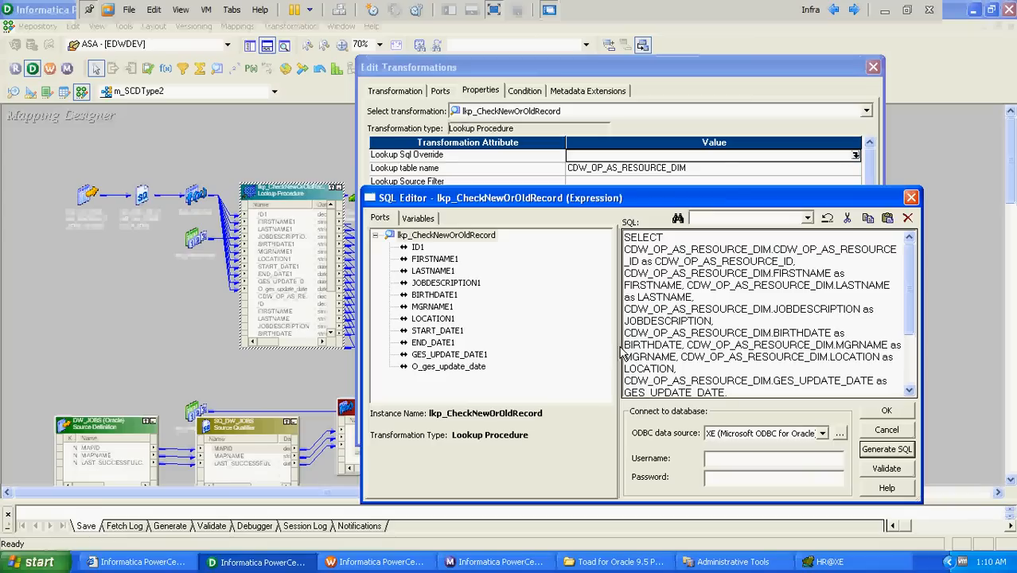
left_click_drag(620, 356, 514, 354)
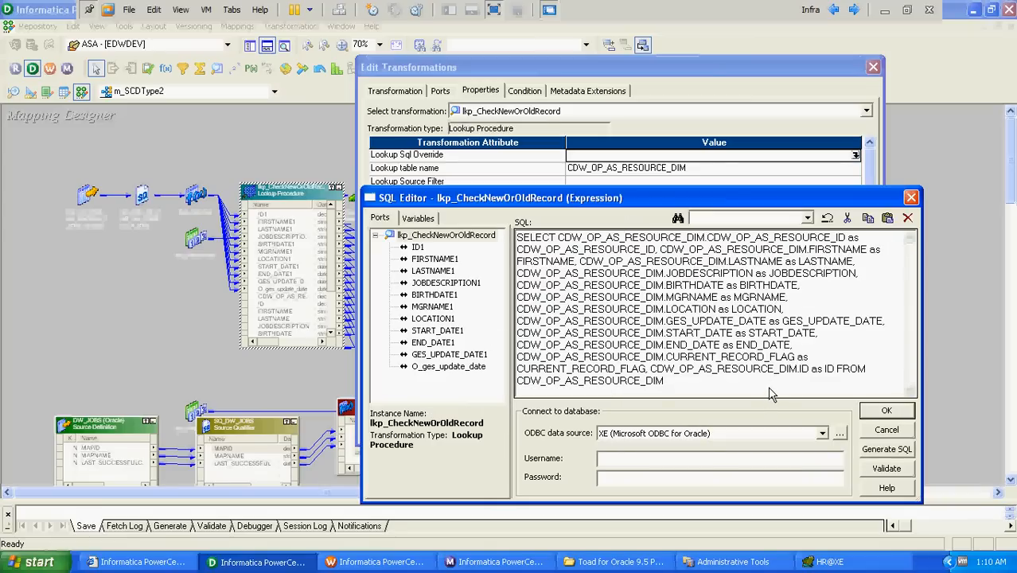
Add the condition "where CDW_OP_AS_RESOURCE_DIM.CURRENT_RECORD_FLAG = 'Y'" to the end of the lookup query.
key("Return")
type("where")
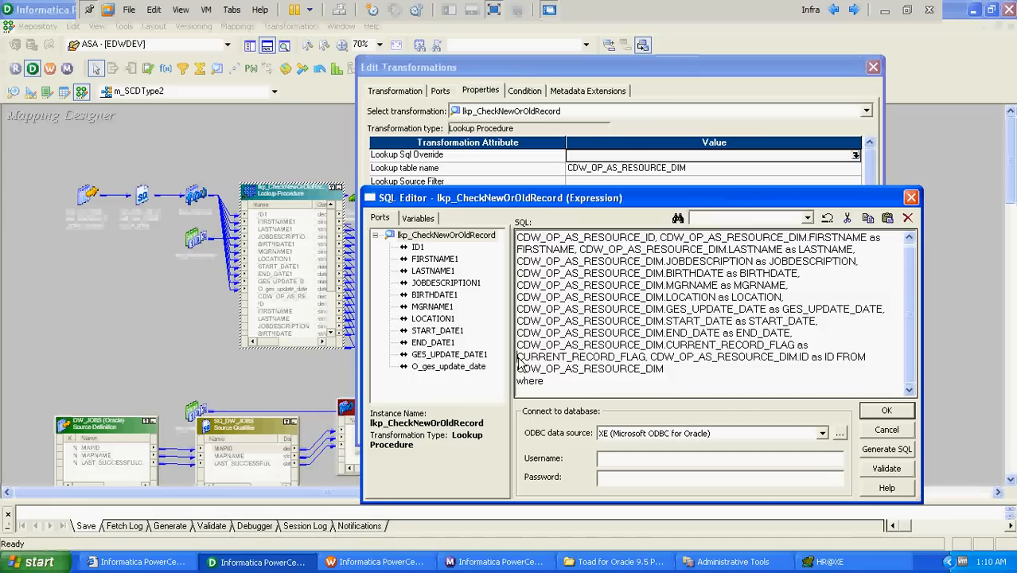
double_click(794, 347)
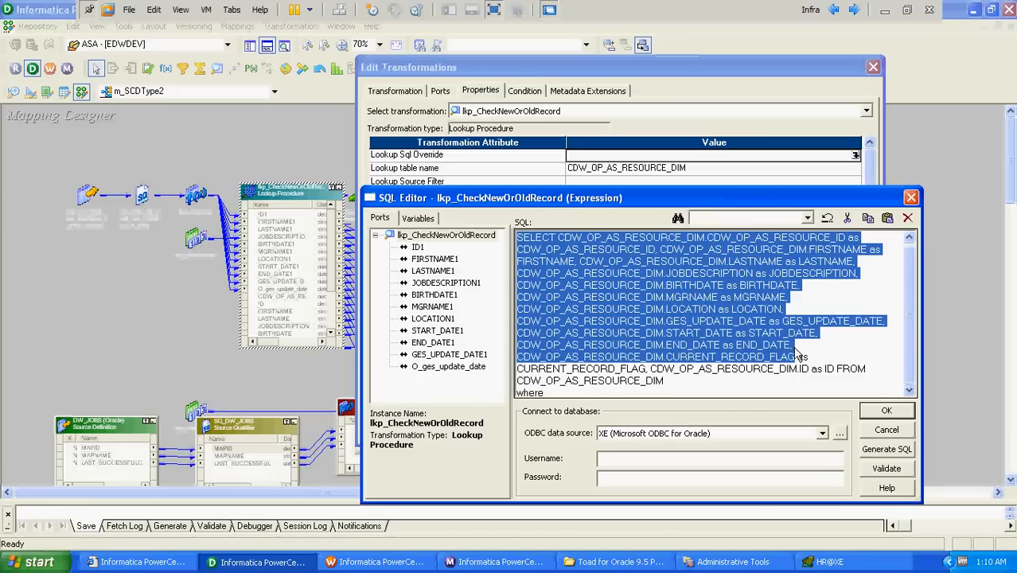
key("shift+Down")
key("shift+Down")
key("shift+Down")
key("shift+Down")
key("shift+Down")
key("shift+Down")
key("shift+Down")
key("shift+Down")
key("shift+Down")
key("shift+Down")
key("ctrl+c")
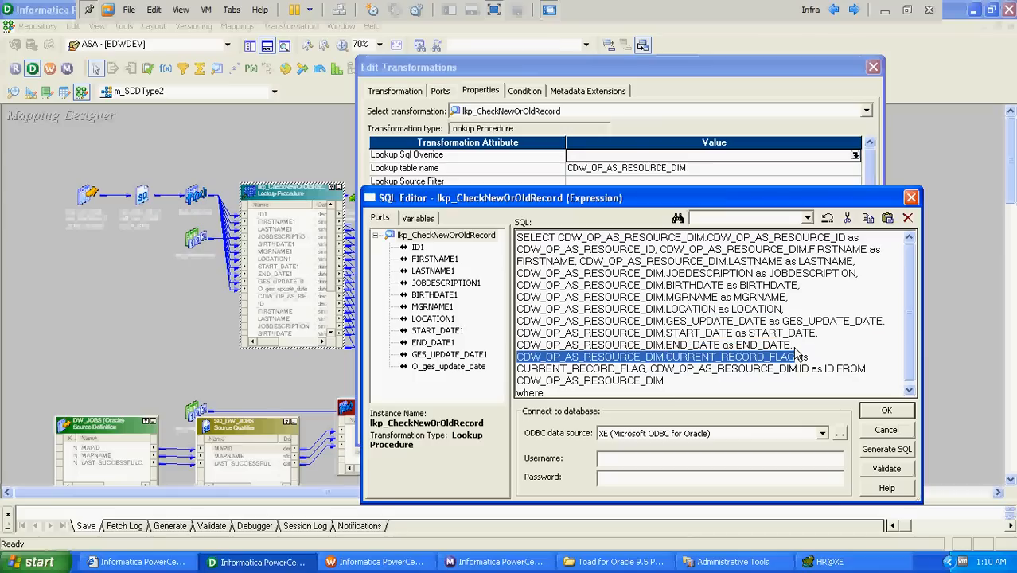
left_click(783, 393)
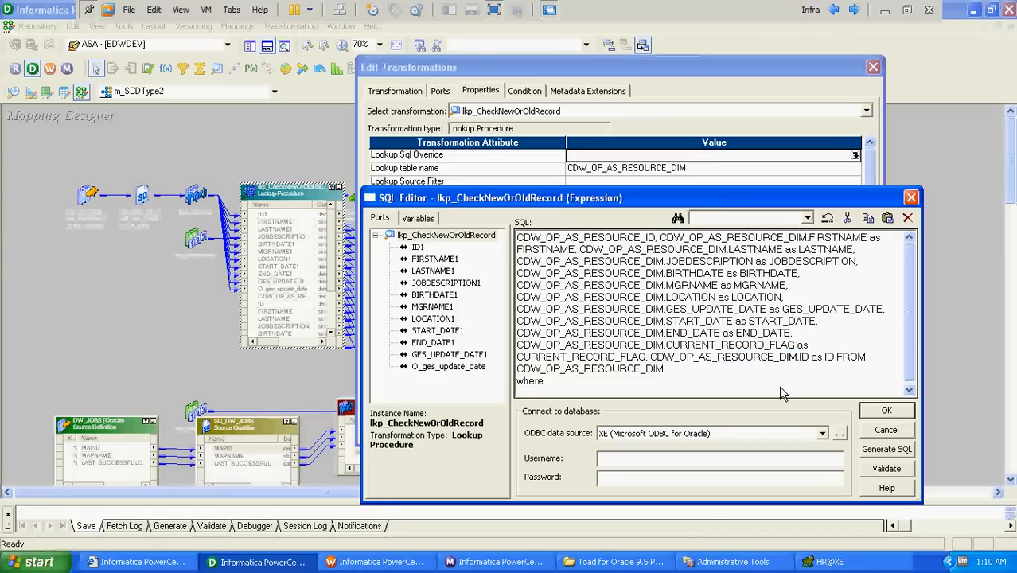
key("ctrl+v")
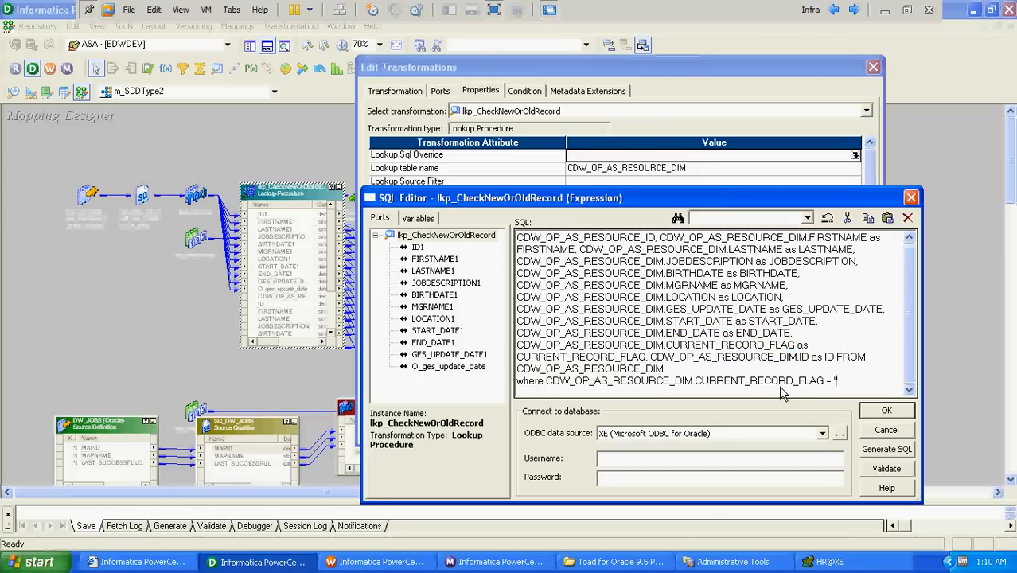
type("= 'Y'")
key("Return")
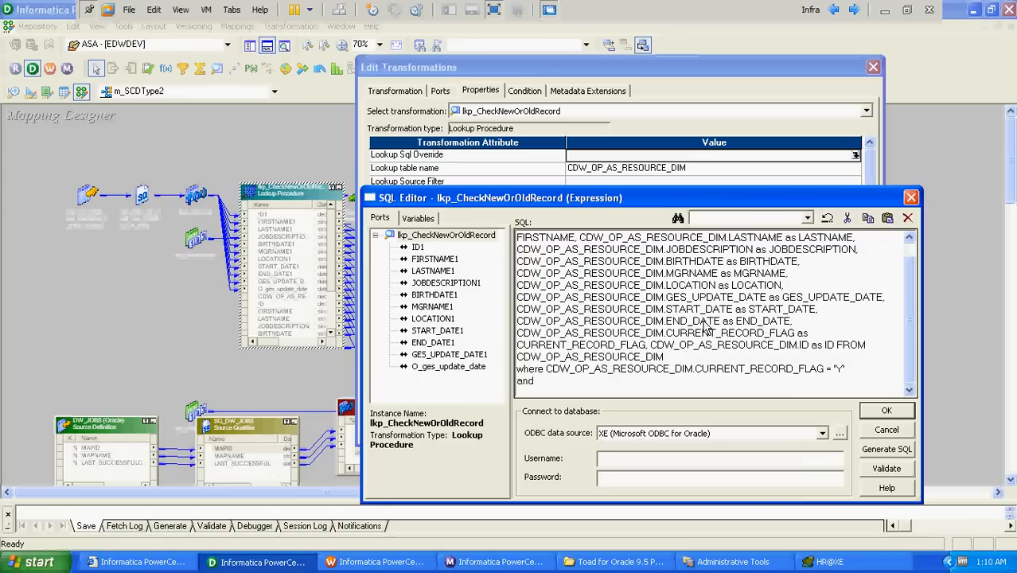
Extend the lookup query's filter with "and CDW_OP_AS_RESOURCE_DIM.END_DATE is null".
key("shift+Left")
key("shift+Left")
key("shift+Left")
key("shift+Left")
key("shift+Left")
key("shift+Left")
key("shift+Left")
key("shift+Left")
key("shift+Left")
key("shift+Left")
key("shift+Left")
key("shift+Left")
key("shift+Left")
key("shift+Left")
key("shift+Left")
key("shift+Left")
key("shift+Left")
key("shift+Left")
key("shift+Left")
key("shift+Left")
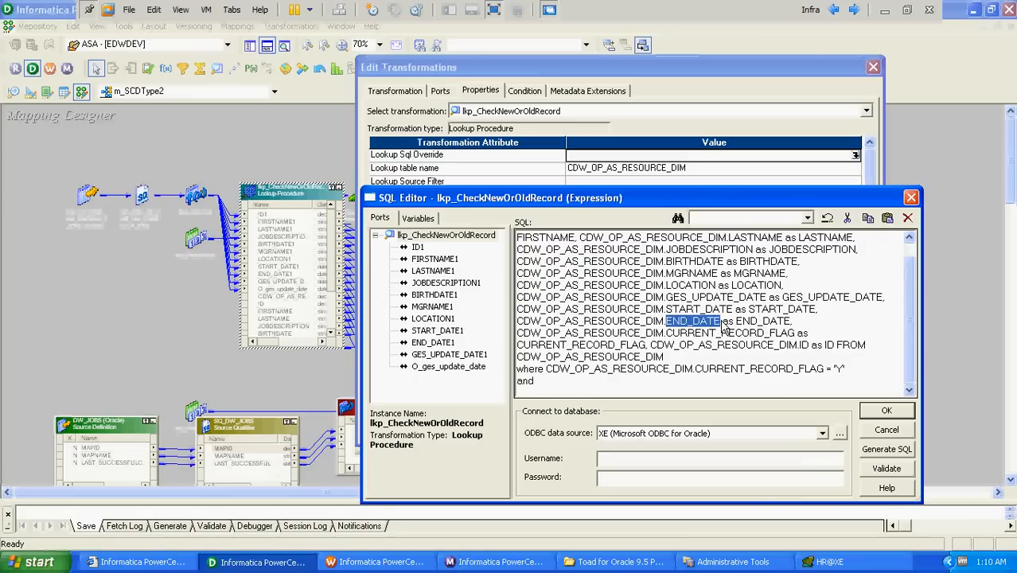
key("shift+Left")
key("shift+Left")
key("shift+Left")
key("shift+Left")
key("ctrl+c")
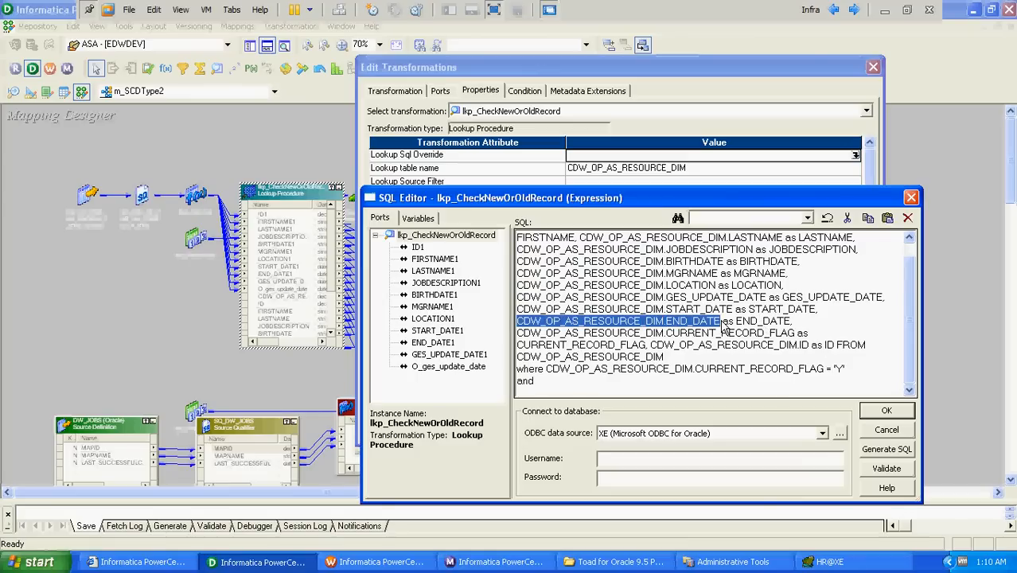
key("Down")
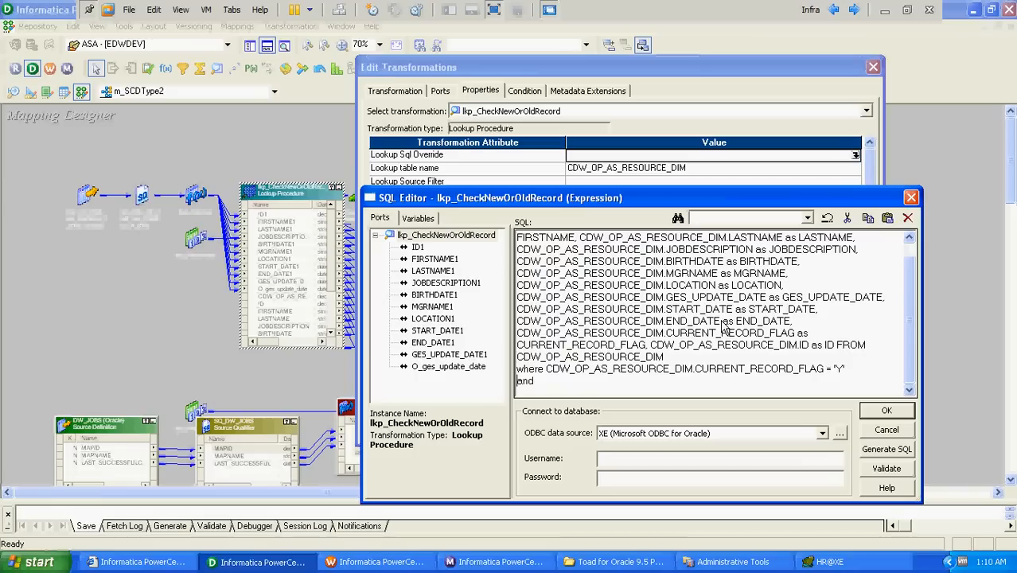
type("and")
key("ctrl+v")
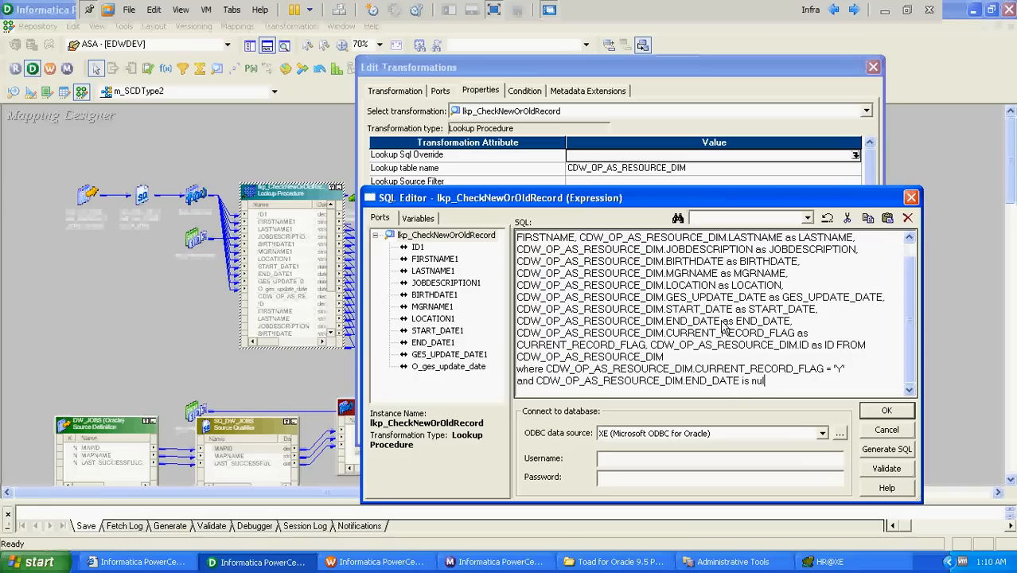
type("is null")
Accept the lookup SQL override, apply the lkp_CheckNewOrOldRecord changes, and save the mapping.
key("ctrl+a")
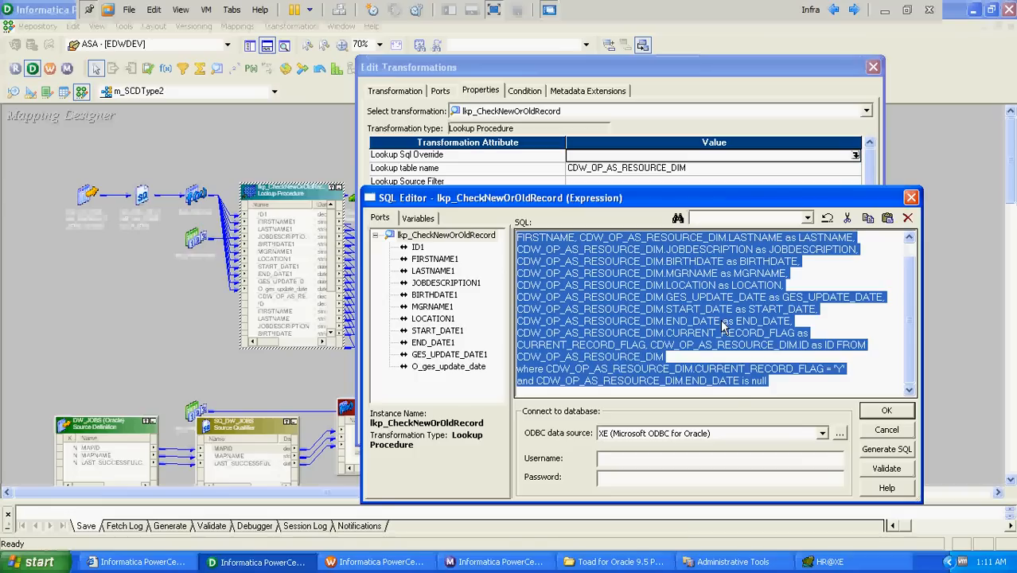
left_click(884, 411)
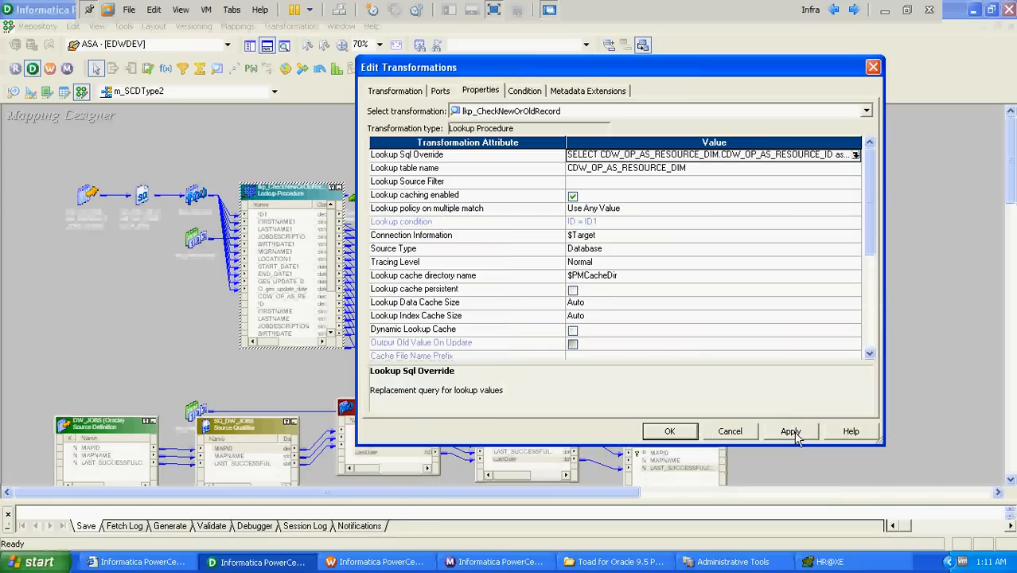
left_click(789, 430)
left_click(671, 431)
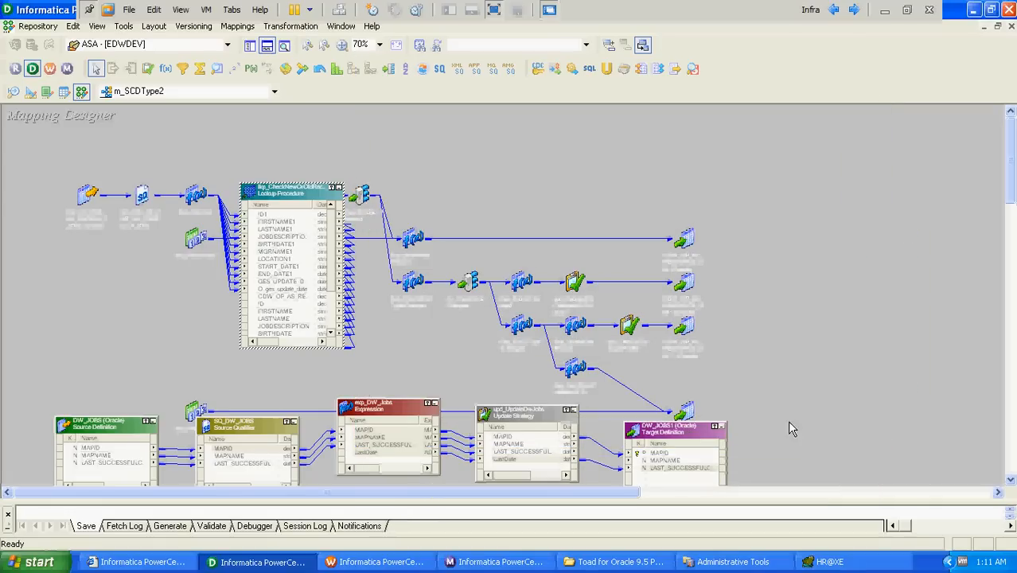
key("ctrl+s")
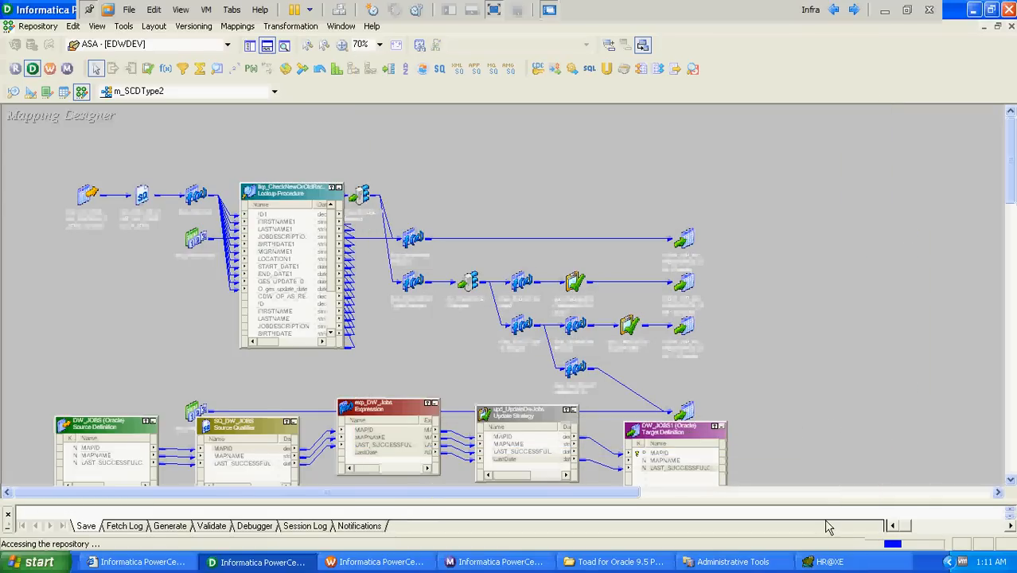
Switch to Toad, paste the CDW_OP_AS_RESOURCE_DIM lookup override query at the end of the first SQL script, and run it.
left_click(832, 562)
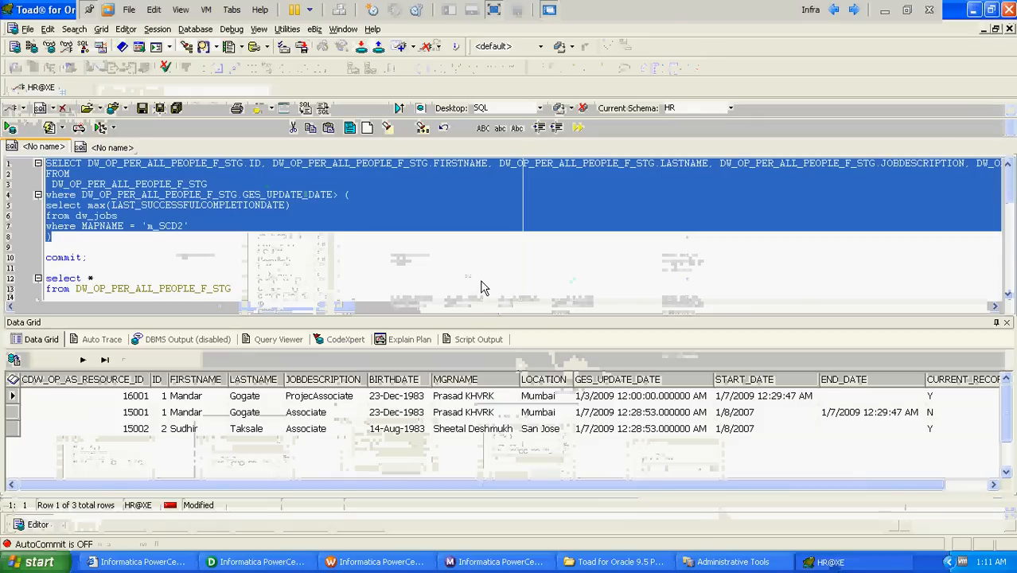
left_click(481, 284)
key("Down")
key("Down")
key("Down")
key("Down")
key("Down")
key("Down")
key("Down")
key("Down")
key("Down")
key("Down")
key("Down")
key("Down")
key("Down")
key("Down")
key("Down")
key("Down")
key("Down")
key("Down")
key("Down")
key("Down")
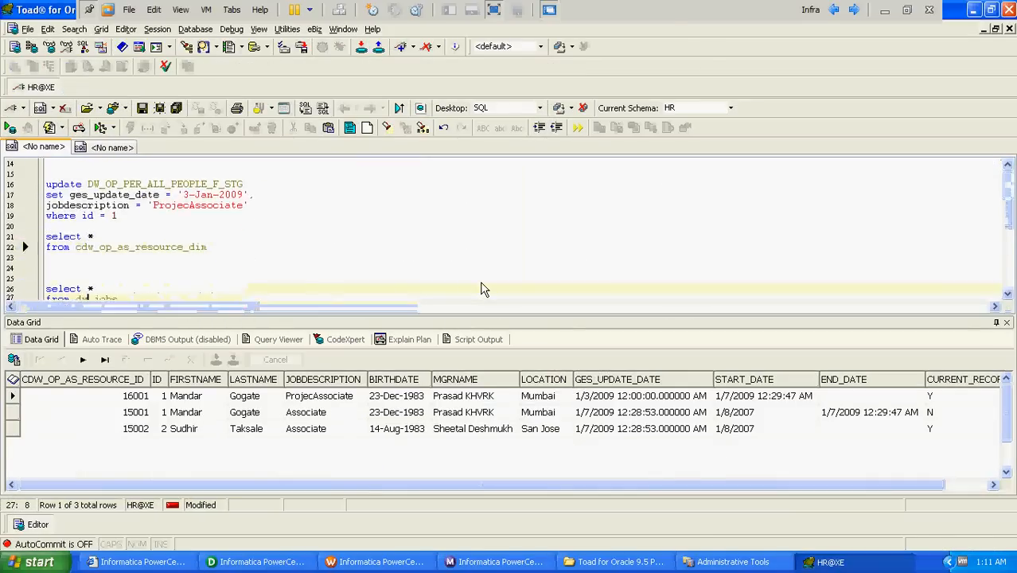
key("Down")
key("Down")
key("Down")
key("Down")
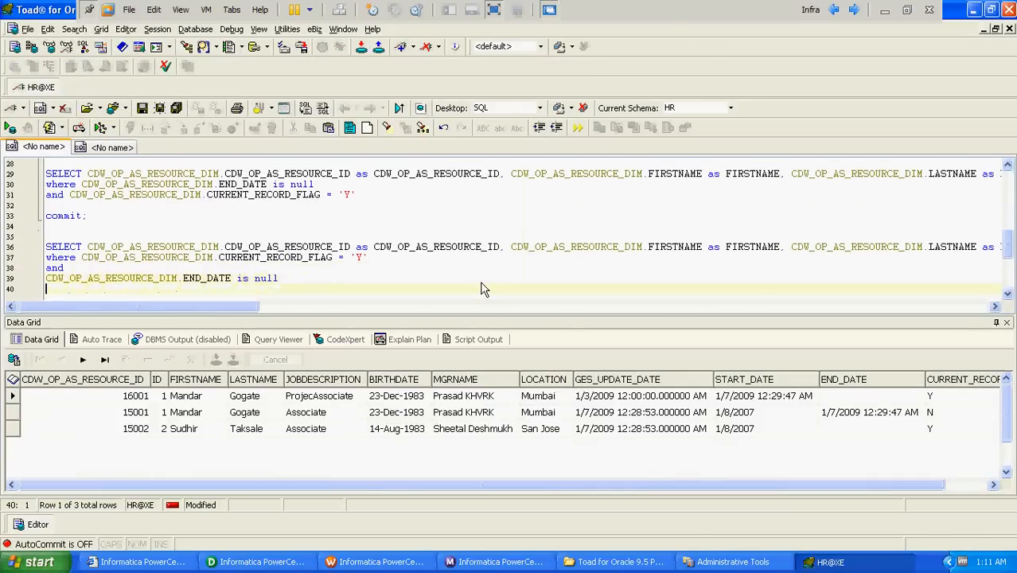
key("End")
key("F9")
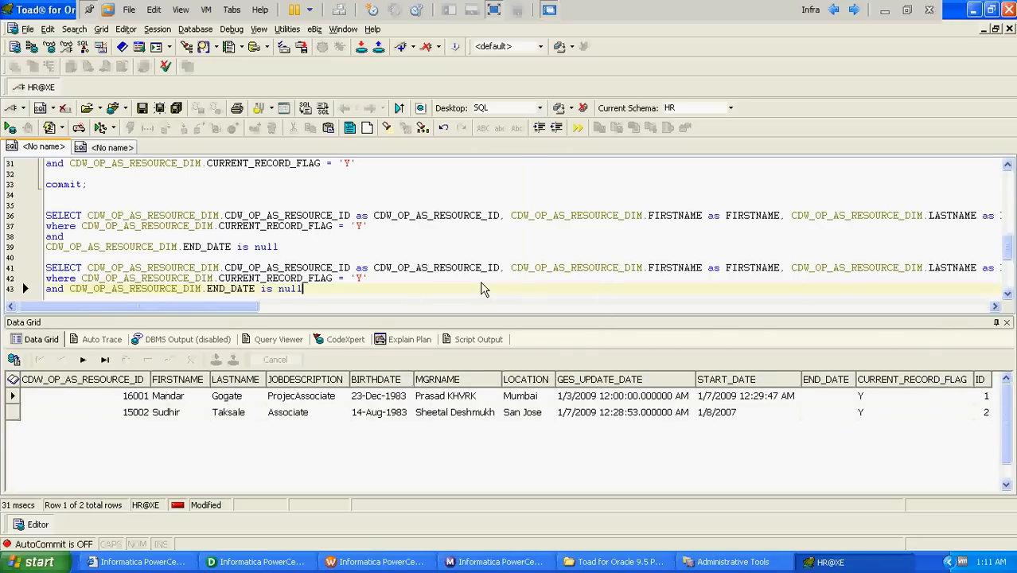
key("F9")
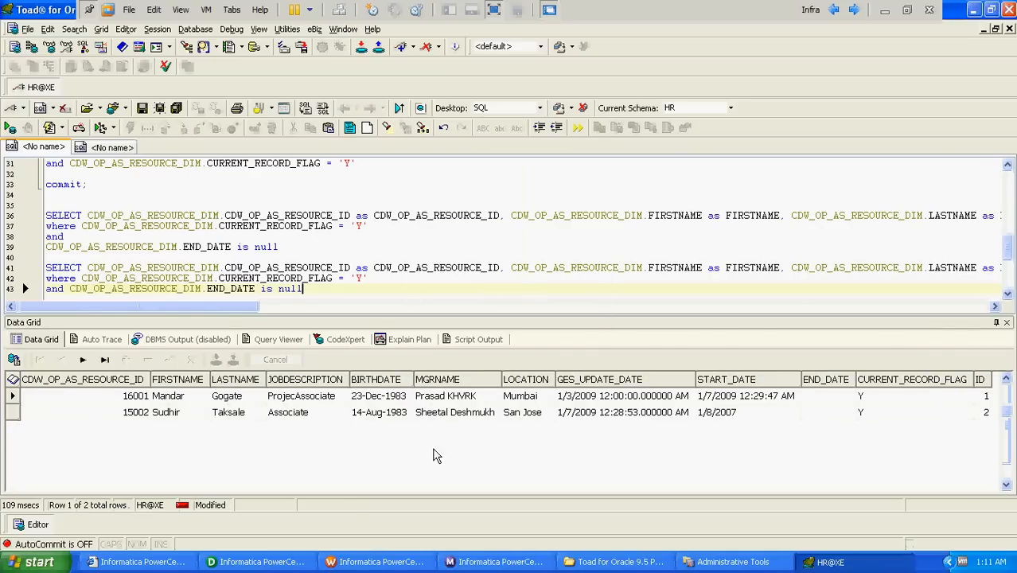
Switch to the Informatica Designer and copy the Sql Query of SQ_DW_OP_PER_ALL_PEOPLE_F_STG, leaving its SQL editor without changes.
left_click(259, 561)
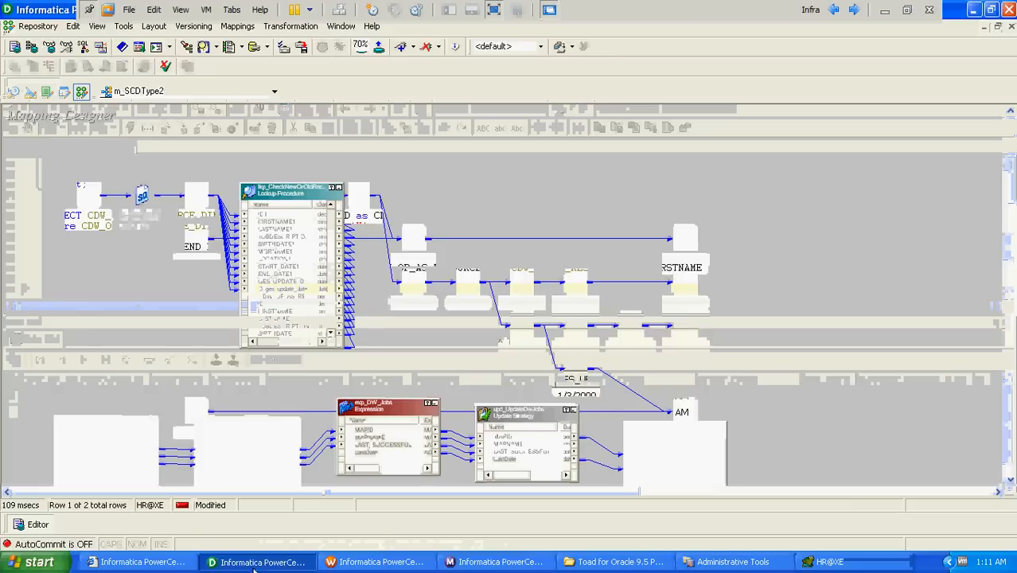
double_click(142, 195)
double_click(174, 196)
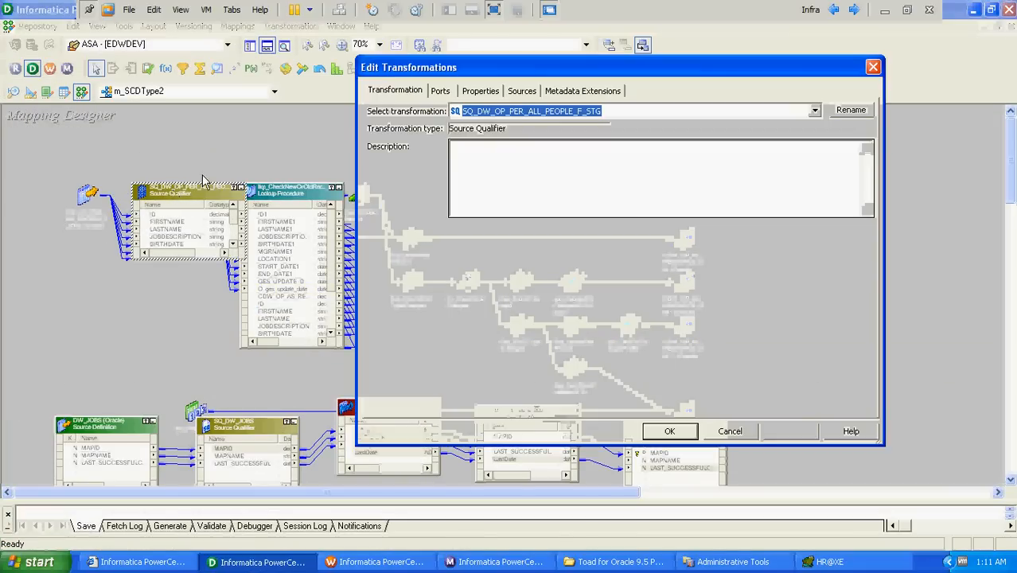
left_click(480, 90)
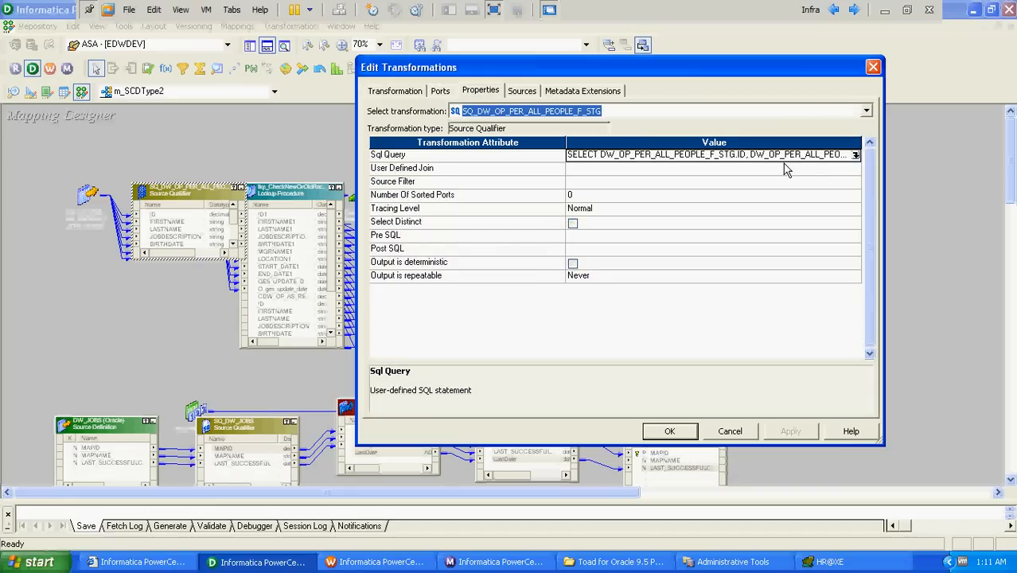
left_click(855, 156)
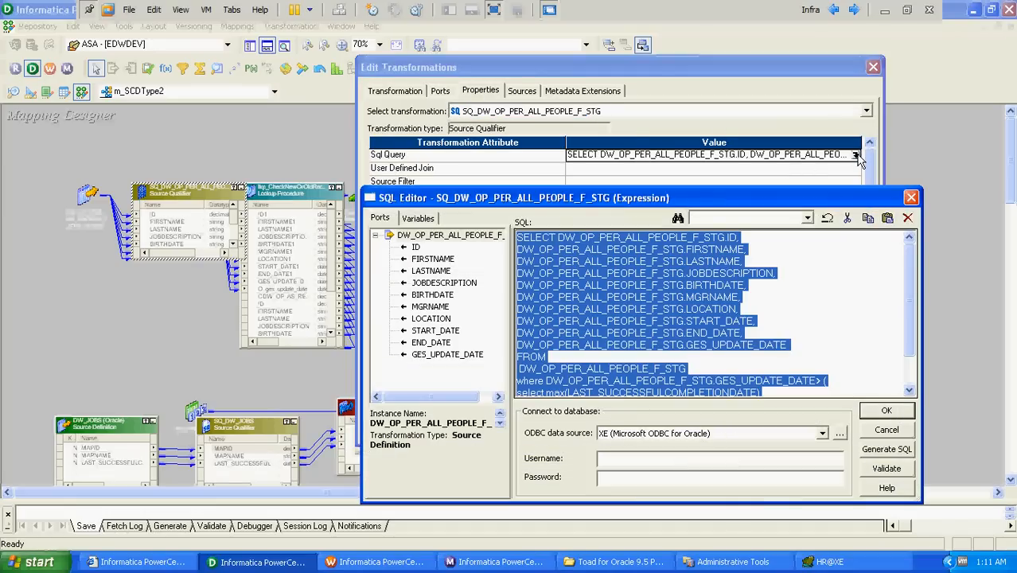
left_click(879, 431)
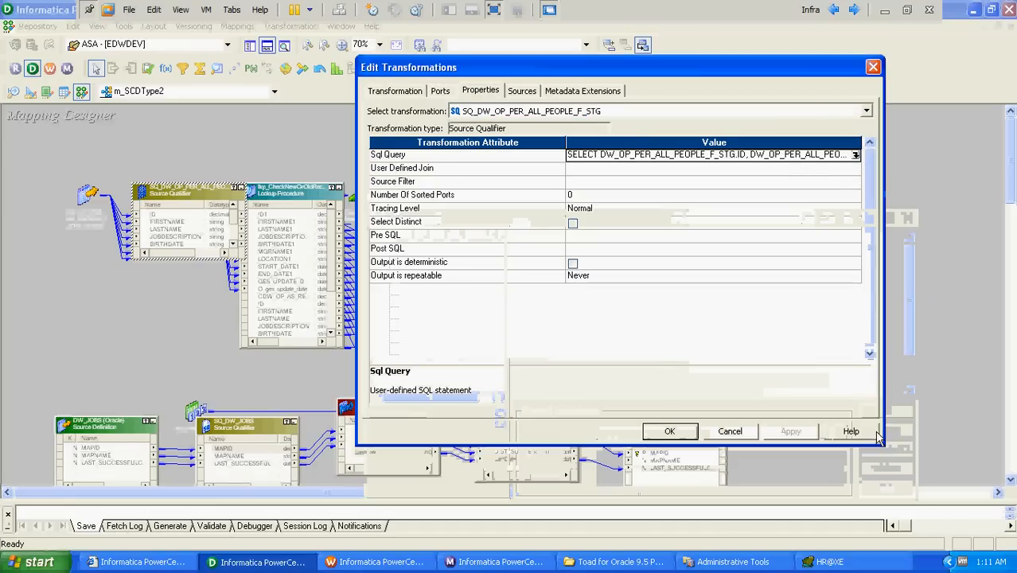
Switch back to Toad, paste the copied staging query below the lookup query, and run it.
left_click(827, 562)
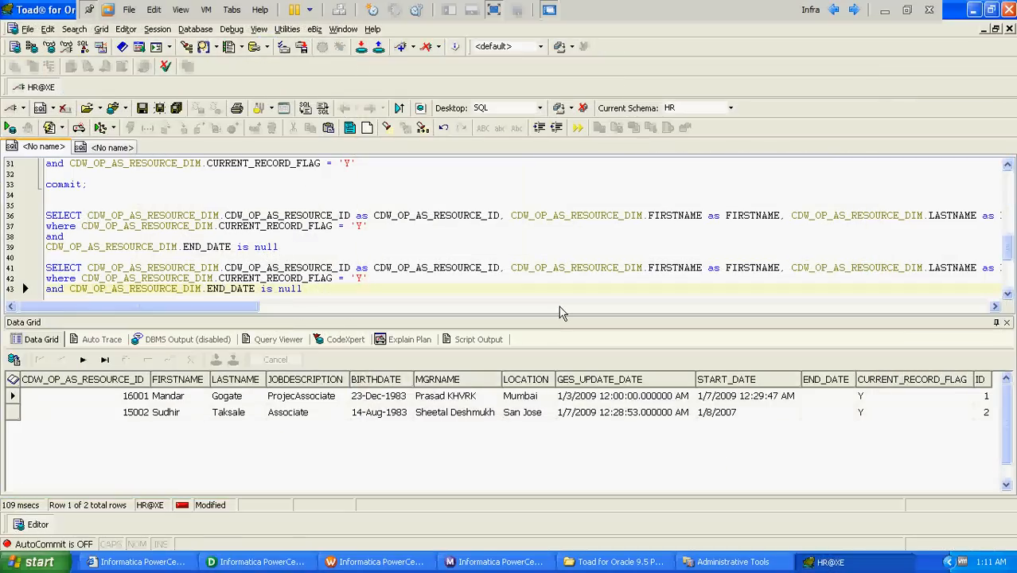
key("ctrl+v")
key("F9")
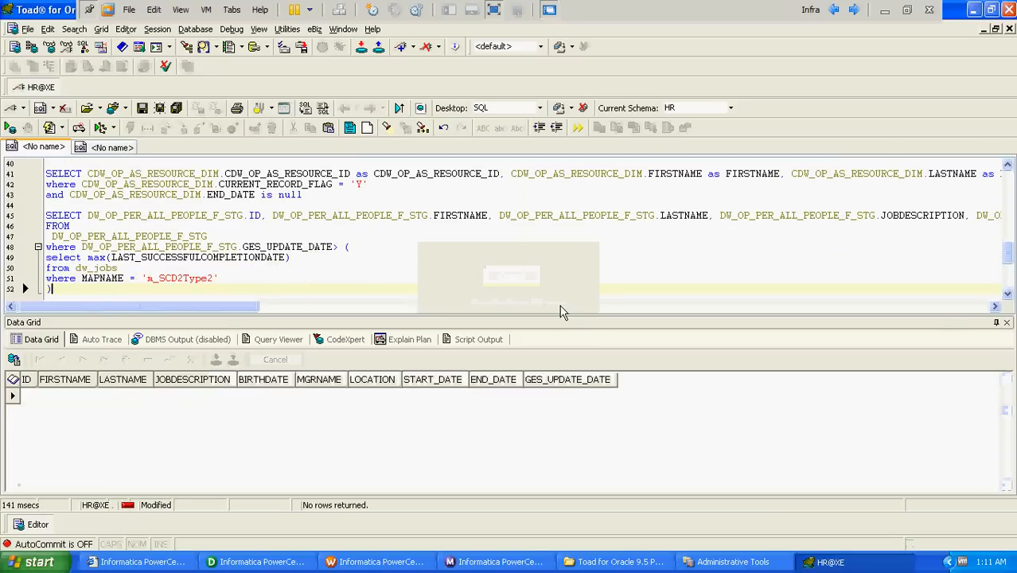
Add the query "select * from dw_jobs" below the staging query and run it.
key("Return")
key("Return")
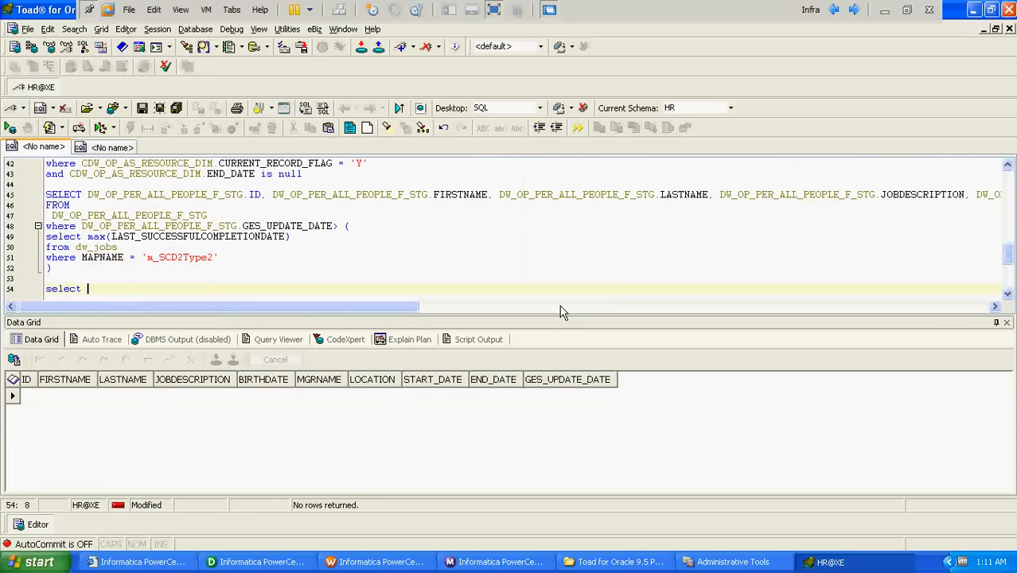
type("select *")
key("Return")
type("from")
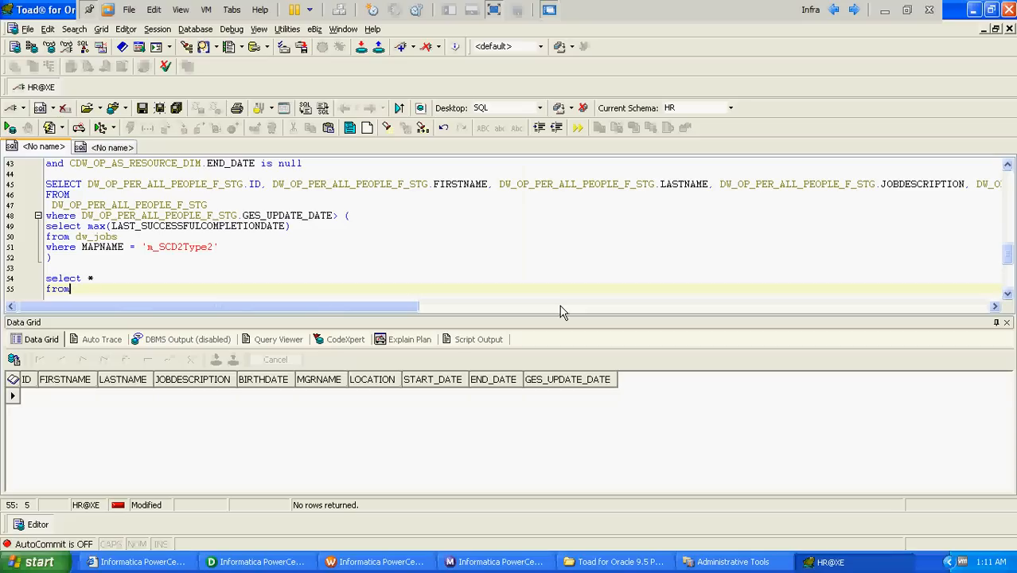
type(" dw_jobs")
key("Return")
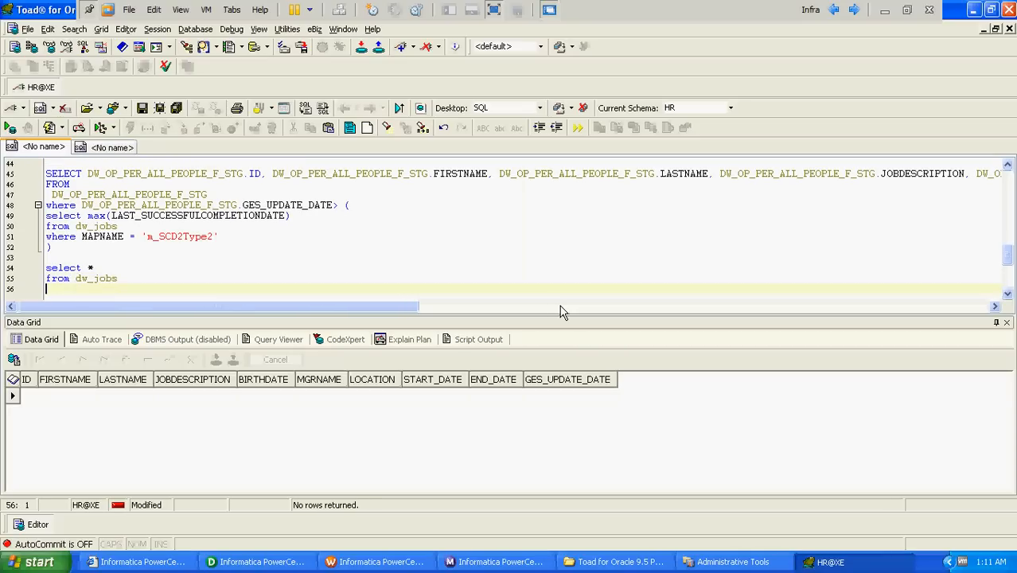
key("F9")
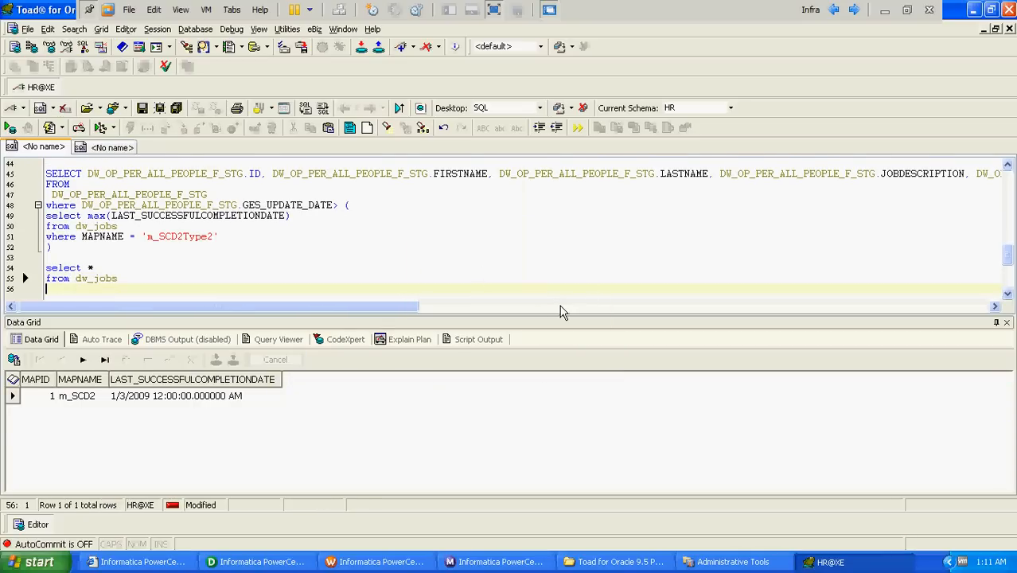
Start an update statement below the dw_jobs query with "update dw_jobs" and "set mapname".
key("Return")
left_click(560, 307)
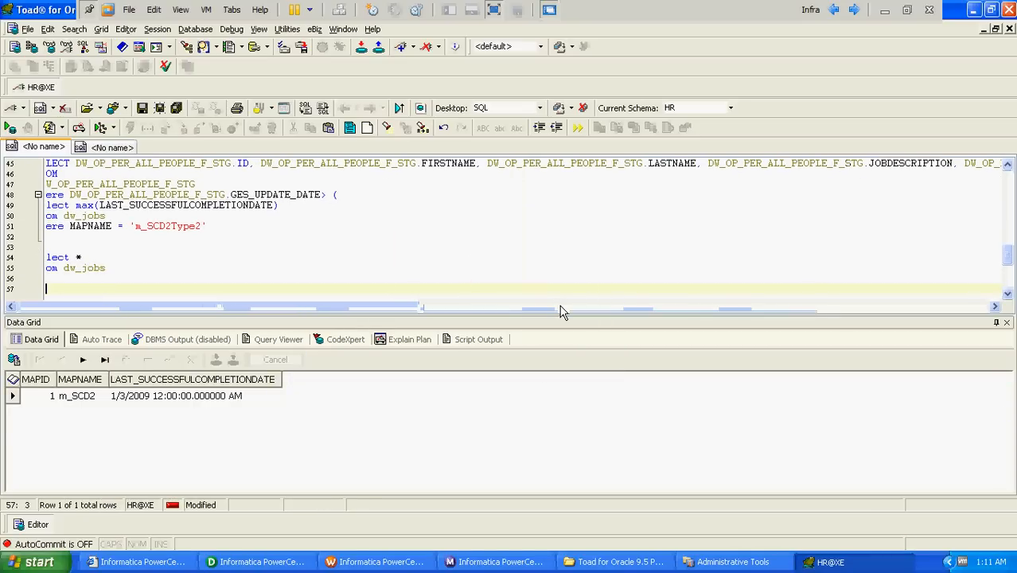
key("BackSpace")
key("BackSpace")
key("BackSpace")
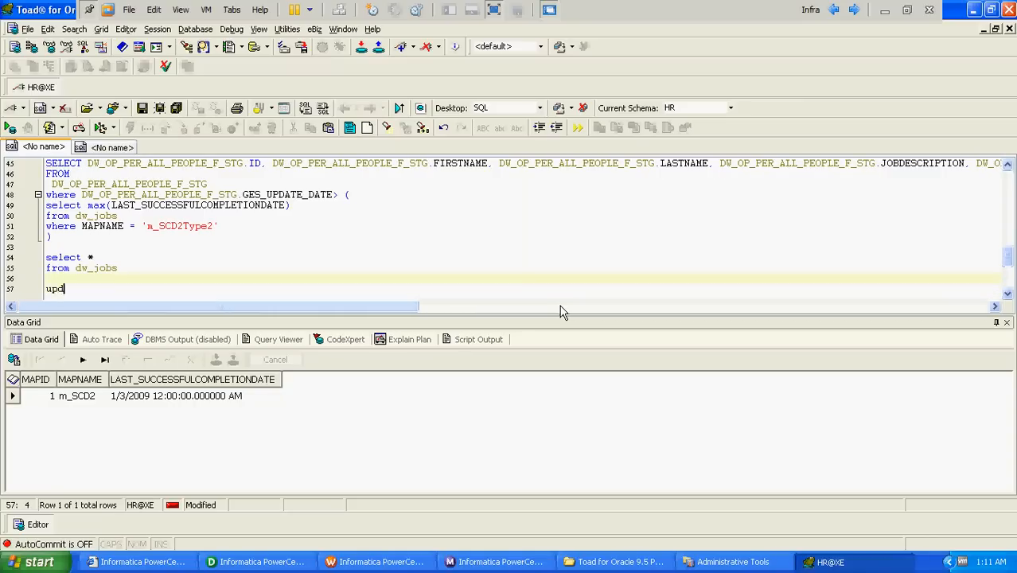
type("ate dw_jobs")
key("Return")
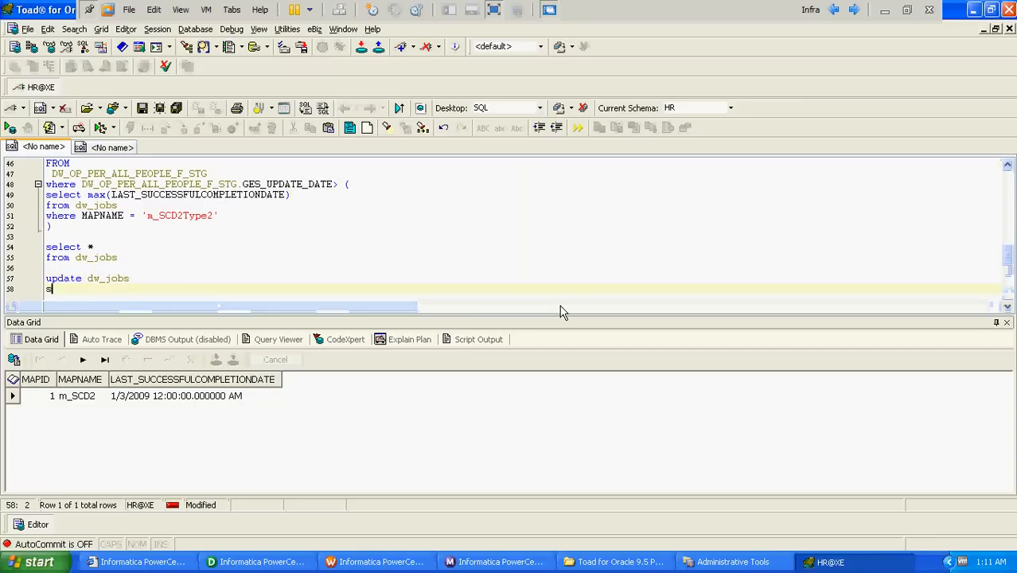
type("set mapname")
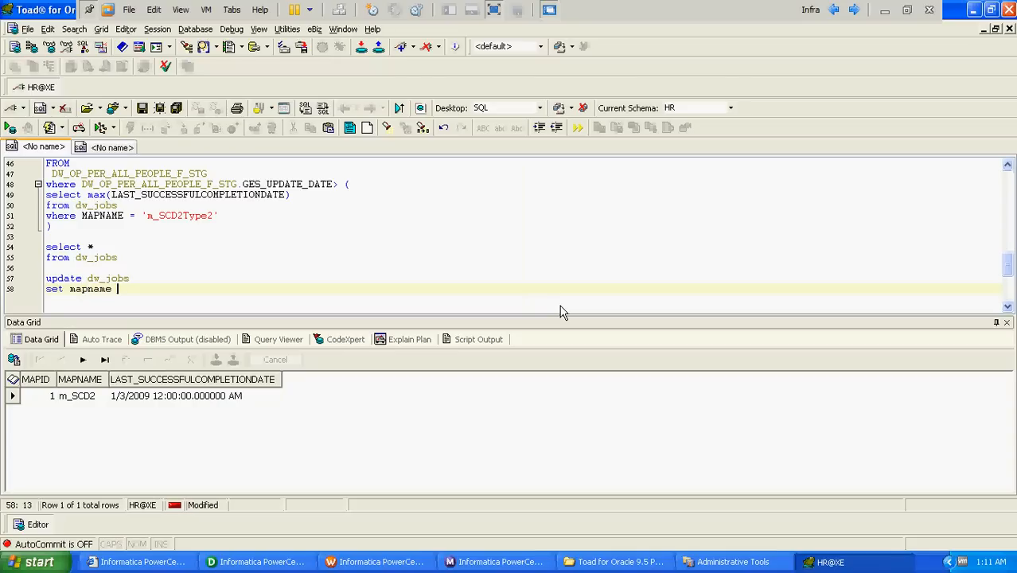
Complete the mapname assignment with 'm_SCD2Type2' copied from the staging query's filter, and execute the dw_jobs update.
key("Up")
key("Up")
key("Up")
key("Up")
key("Up")
key("Up")
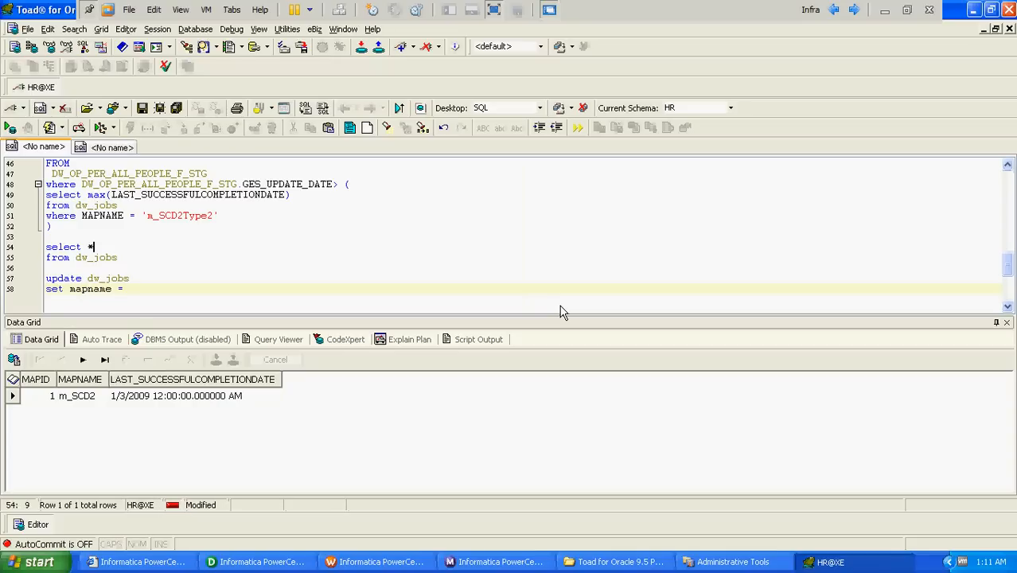
key("ctrl+shift+Right")
key("ctrl+shift+Right")
key("ctrl+shift+Right")
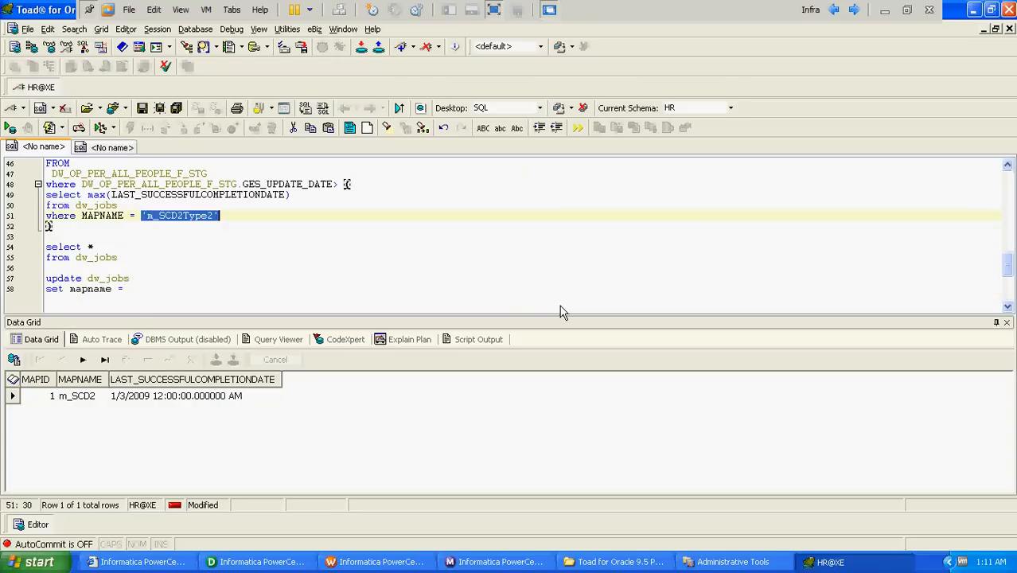
key("shift+Left")
key("ctrl+c")
key("Down")
key("Down")
key("Down")
key("Down")
key("Down")
key("Down")
key("Down")
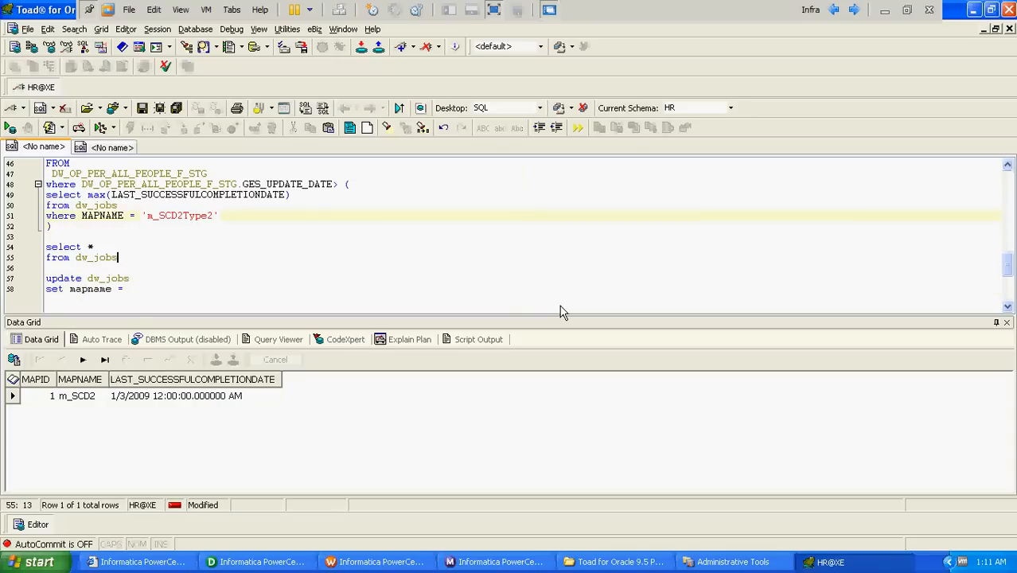
key("End")
key("ctrl+v")
key("F9")
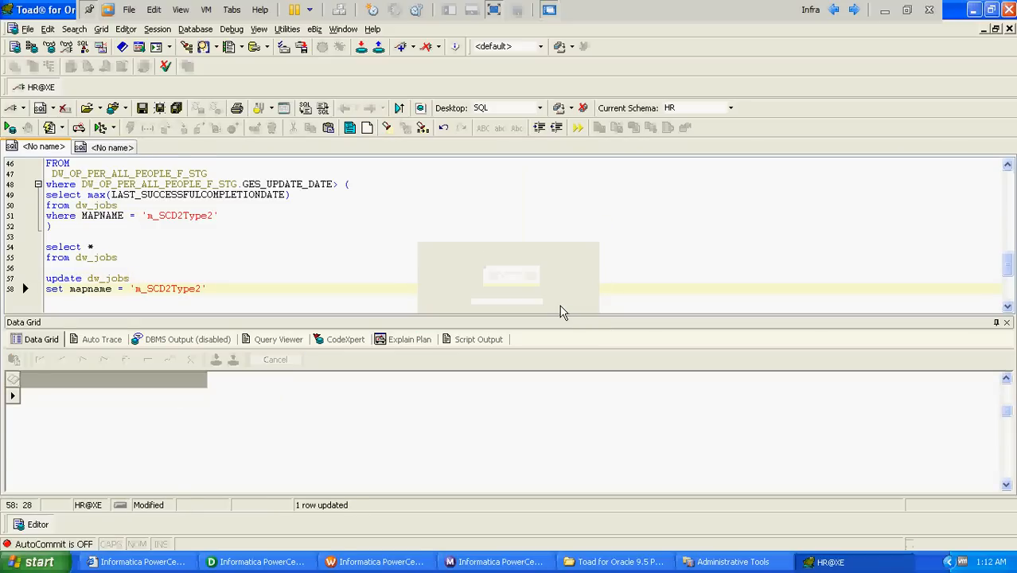
Commit the dw_jobs update, and remove the update and commit statements from the script.
key("Return")
key("Return")
type("commit")
key("F9")
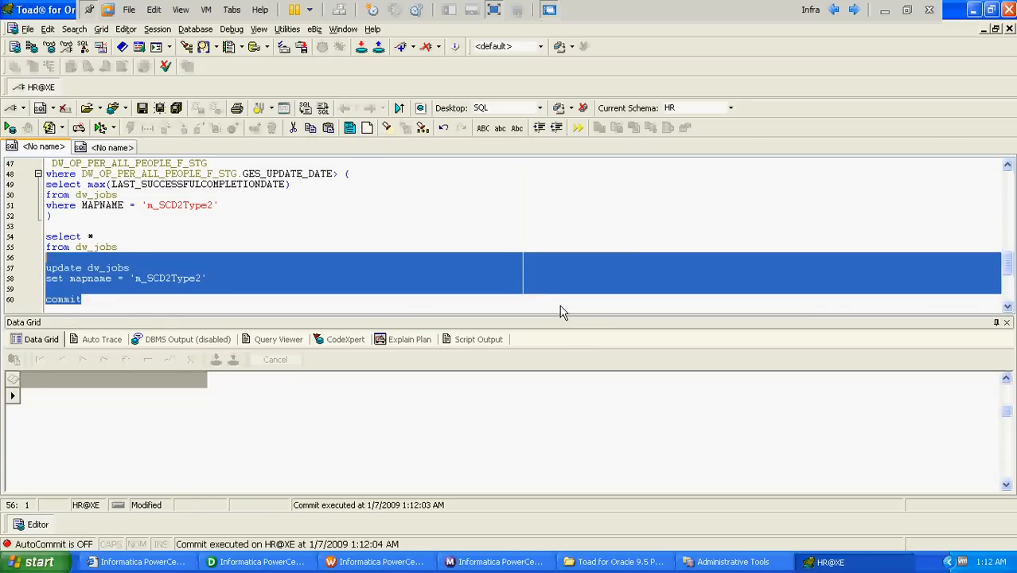
key("Delete")
Rerun the staging query that filters on the dw_jobs completion date for 'm_SCD2Type2'.
key("Up")
key("Up")
key("F9")
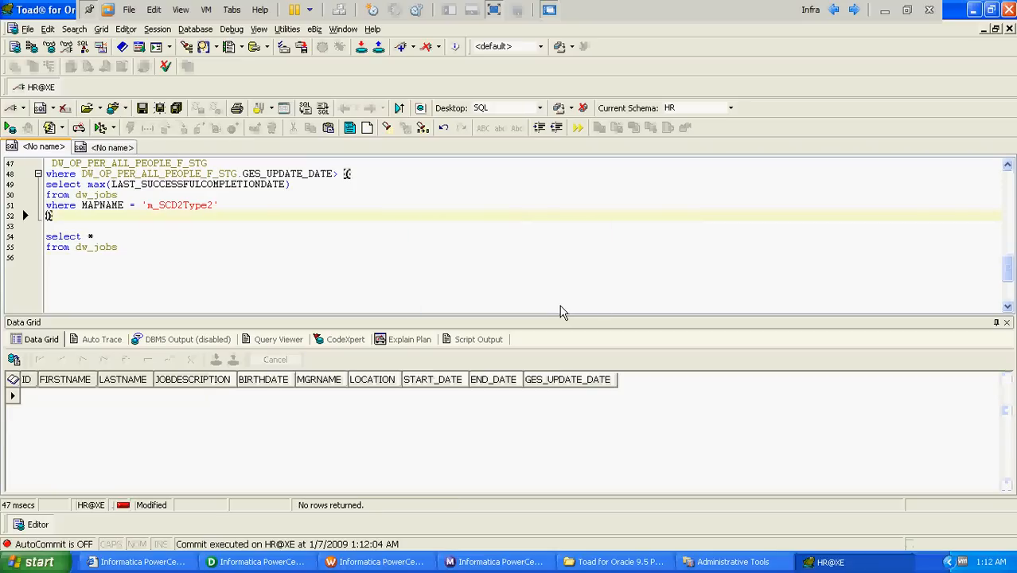
Run the dw_jobs query to check the stored map name and last successful completion date.
key("Up")
key("Up")
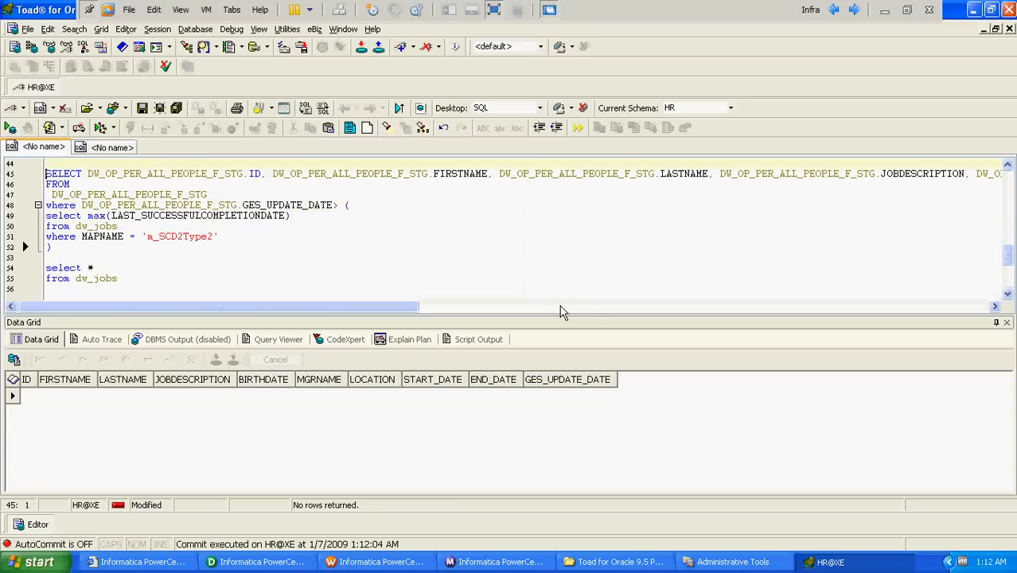
key("Down")
key("Down")
key("Down")
key("Down")
key("Down")
key("Down")
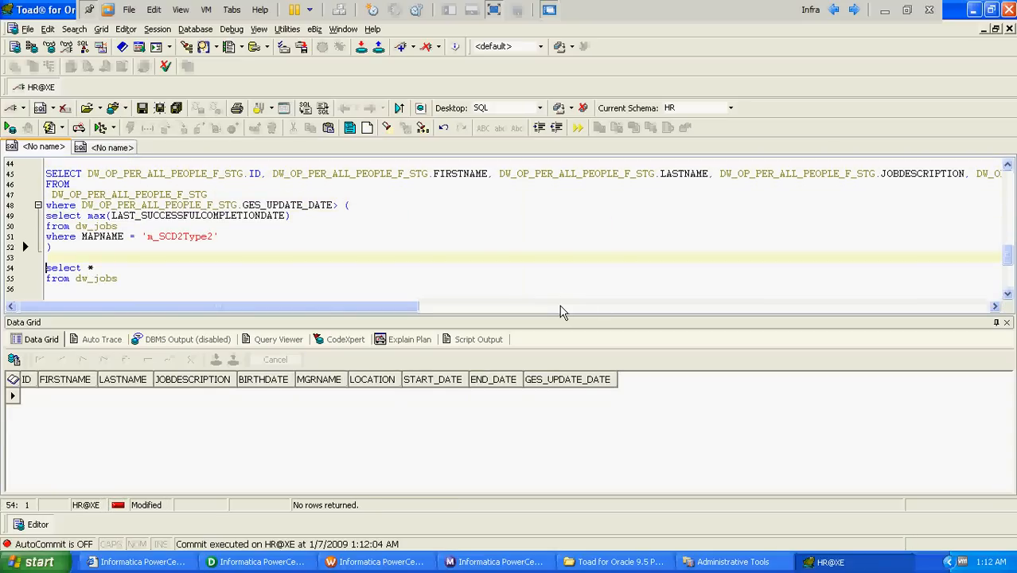
key("F9")
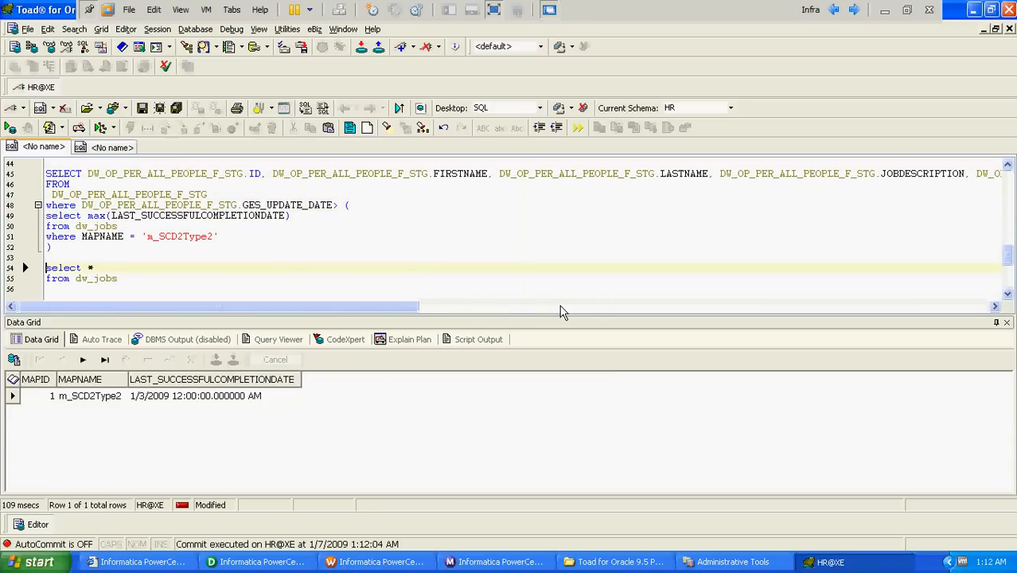
Run the incremental DW_OP_PER_ALL_PEOPLE_F_STG query once more.
key("Up")
key("Up")
key("Up")
key("Up")
key("Up")
key("Up")
key("Up")
key("F9")
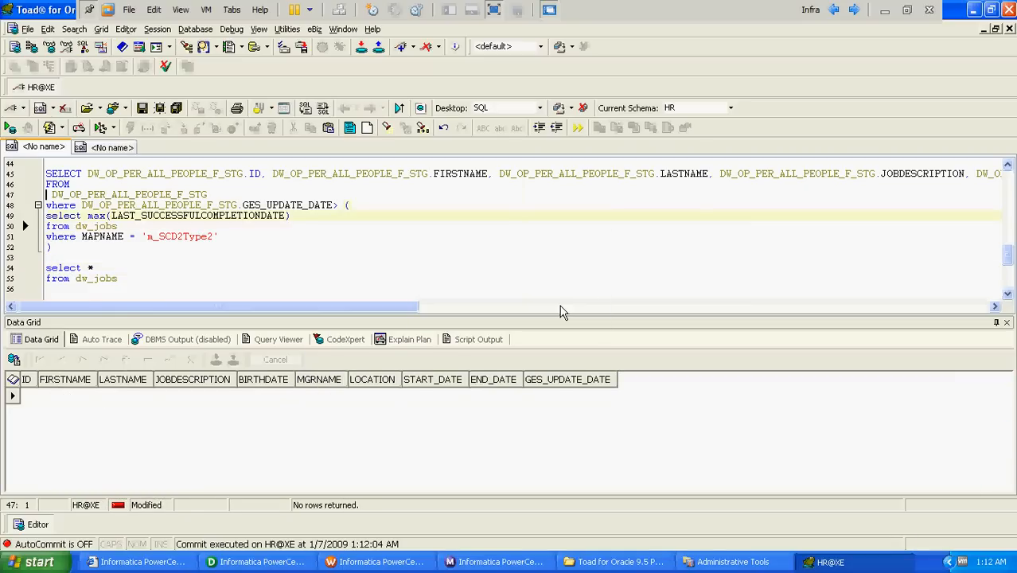
In the second SQL script, run the dw_op_per_all_people_f_stg update that sets ges_update_date to '2-Jan-2009'.
left_click(110, 146)
left_click(239, 196)
key("F9")
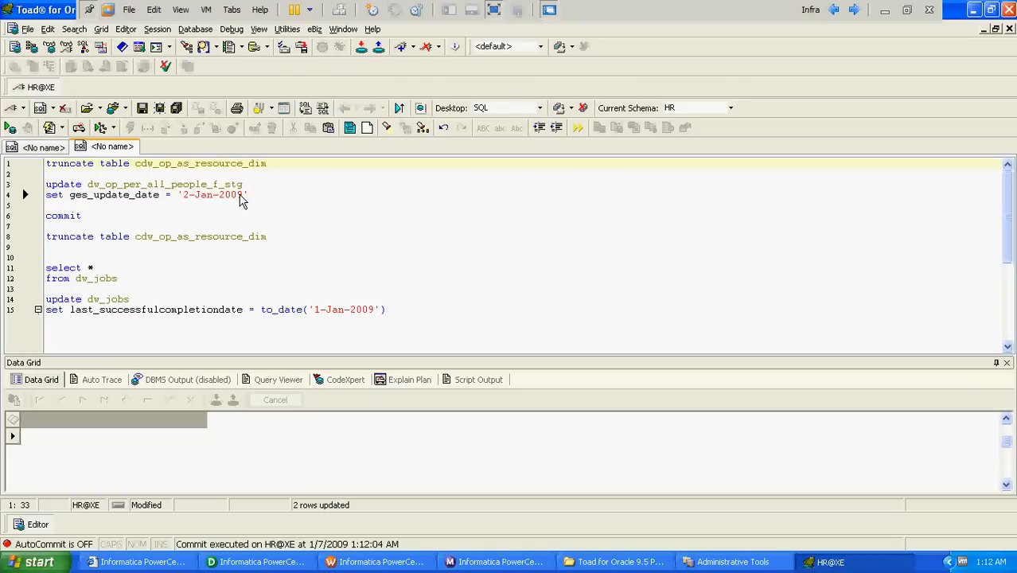
Run the dw_jobs update that sets last_successfulcompletiondate to to_date('1-Jan-2009'), and commit the changes.
key("Down")
key("Down")
key("Down")
key("Down")
key("Down")
key("Down")
key("Down")
key("Down")
key("Down")
key("Down")
key("Down")
key("Down")
key("Down")
key("Down")
key("Up")
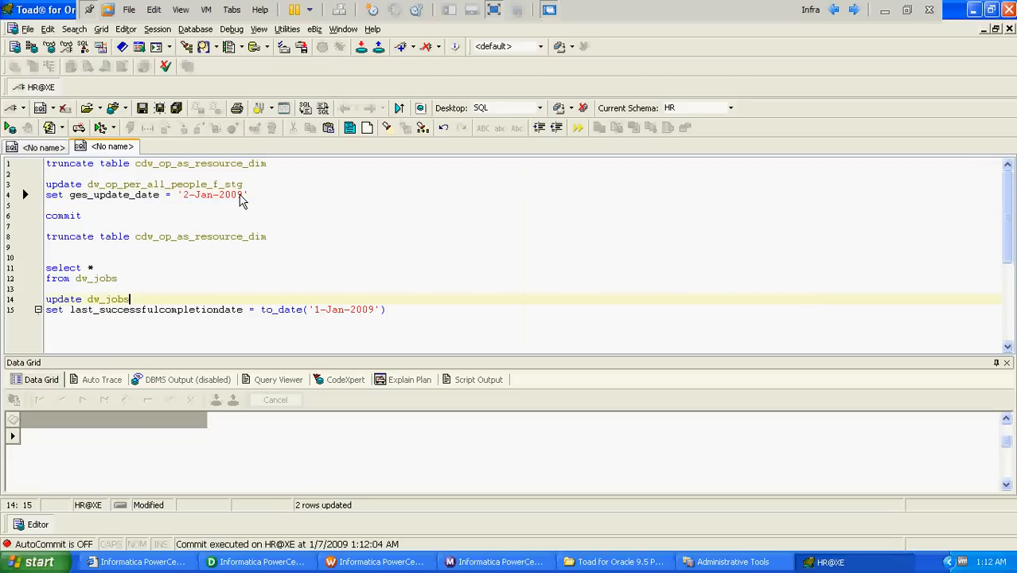
key("F9")
left_click(84, 221)
key("F9")
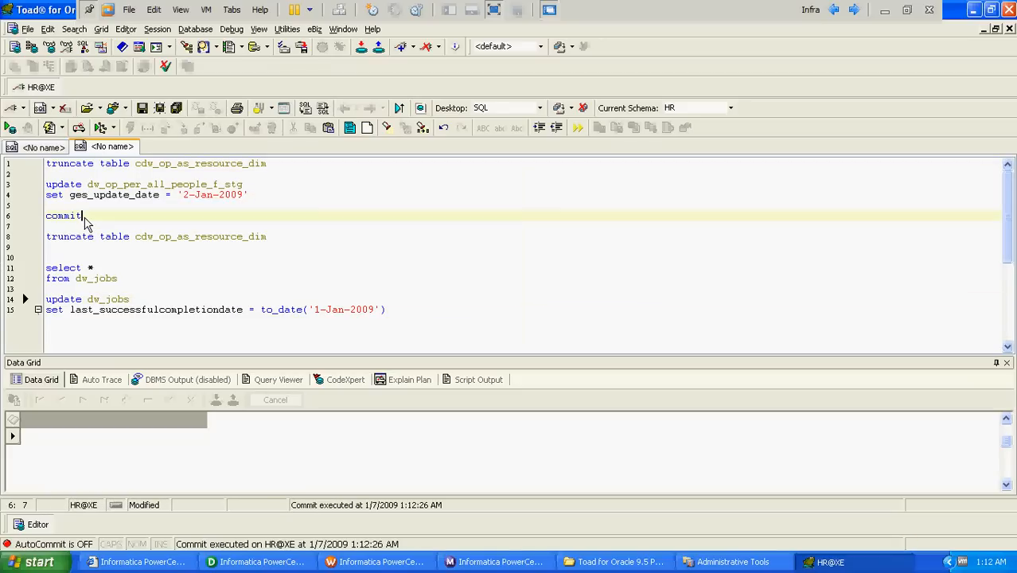
Return to the first SQL script and rerun the incremental staging query against the reset dates.
left_click(46, 148)
left_click(203, 220)
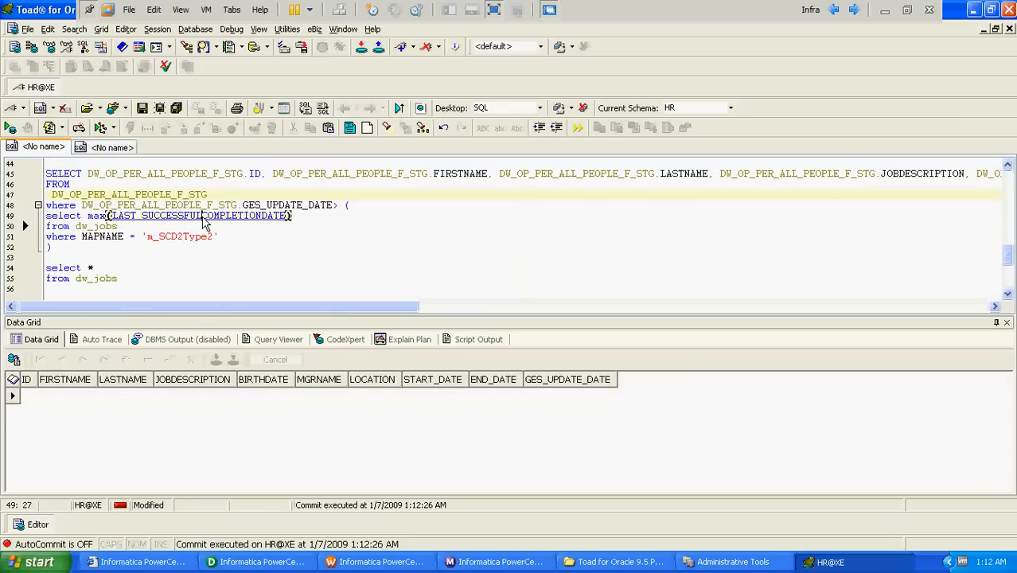
key("F9")
Run the select on dw_jobs at the end of the script to check the last successful completion date.
key("Up")
key("Up")
key("Up")
key("Up")
key("Up")
key("Up")
key("Up")
key("Up")
key("Up")
key("Up")
key("Up")
key("Up")
key("Up")
key("Up")
key("Up")
key("Up")
key("Up")
key("Up")
key("Up")
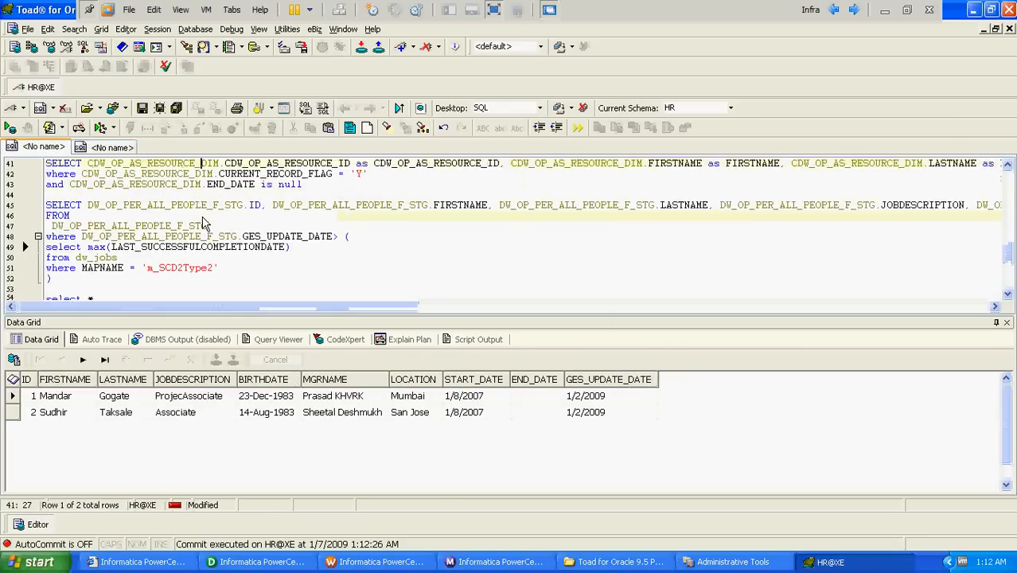
key("Down")
key("Down")
key("Down")
key("Down")
key("Down")
key("Down")
key("Down")
key("Down")
key("Down")
key("Down")
key("Down")
key("Down")
key("Down")
key("Down")
key("Down")
key("Down")
key("Down")
key("Down")
key("Down")
key("Down")
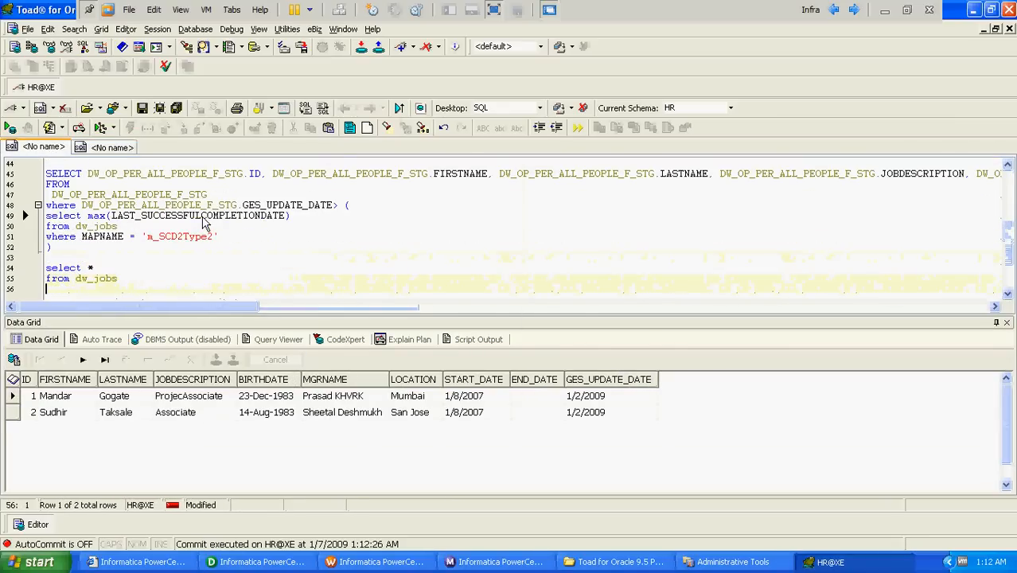
key("F9")
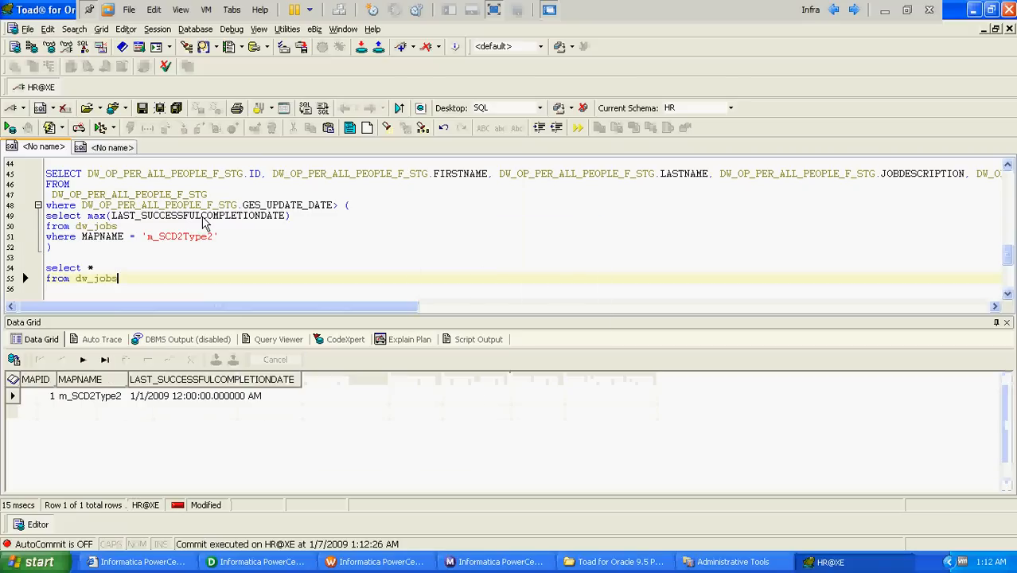
Run the DW_OP_PER_ALL_PEOPLE_F_STG select without its GES_UPDATE_DATE filter, and rerun the complete incremental query.
key("Up")
key("Up")
key("Up")
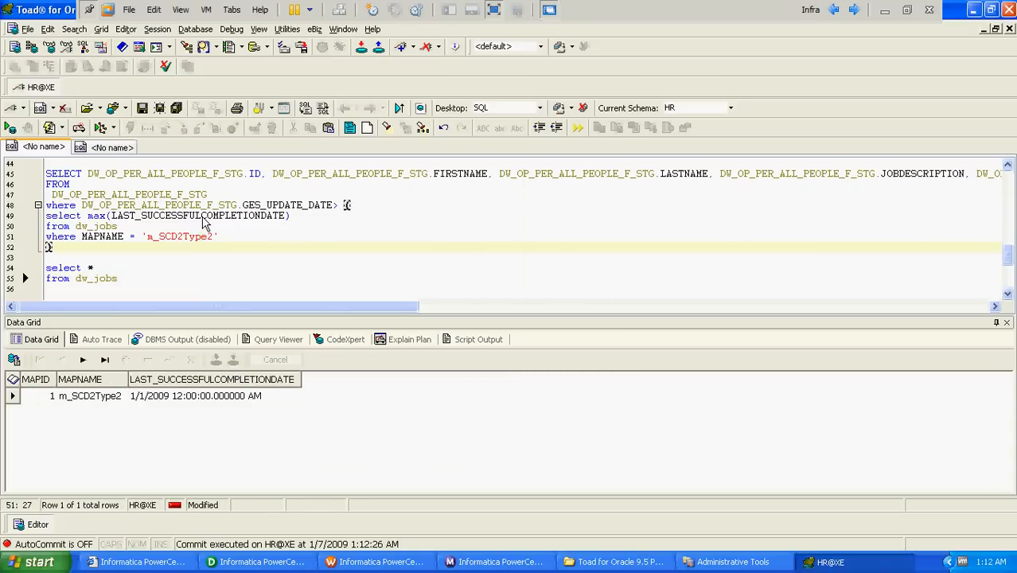
key("Up")
key("Up")
key("Up")
key("Up")
key("shift+Up")
key("shift+Up")
key("shift+Up")
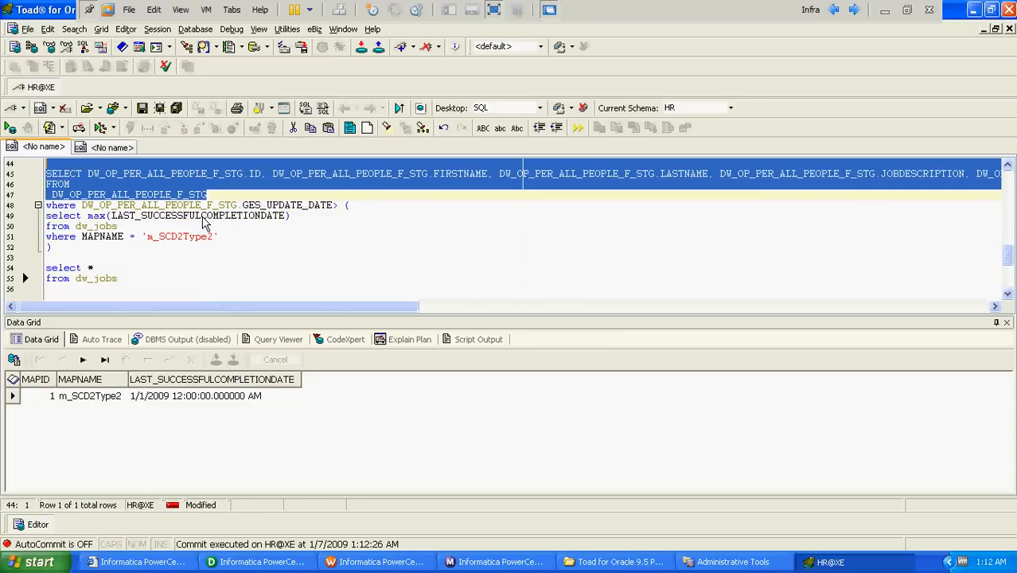
key("F9")
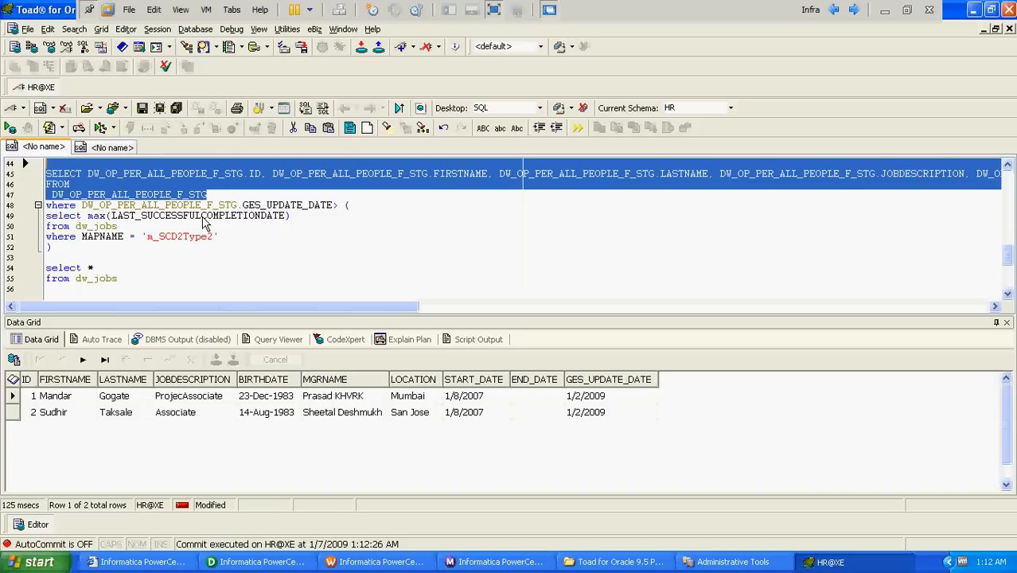
key("Right")
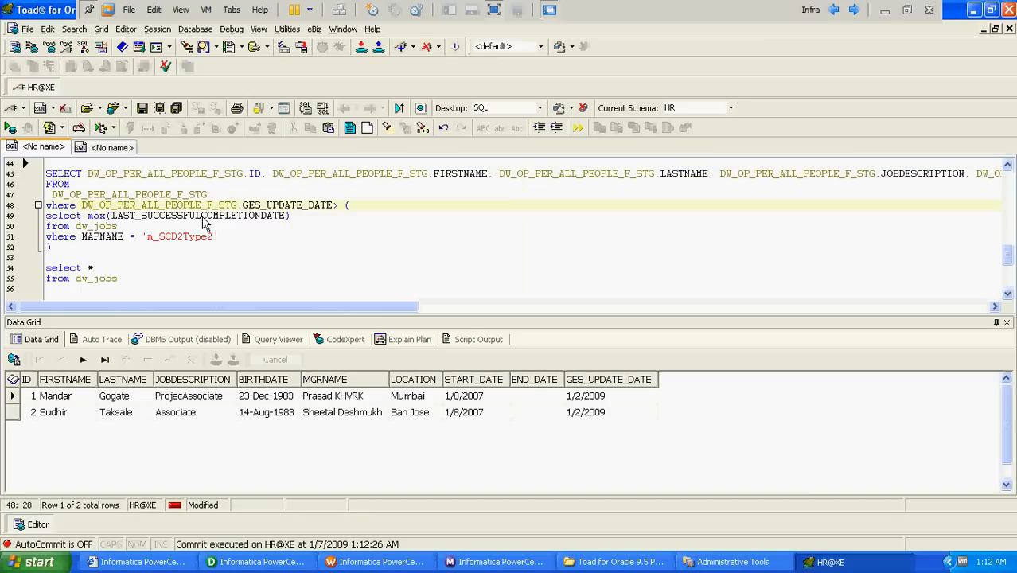
key("F9")
key("Up")
key("Up")
key("Up")
key("Up")
key("Up")
key("Up")
key("Up")
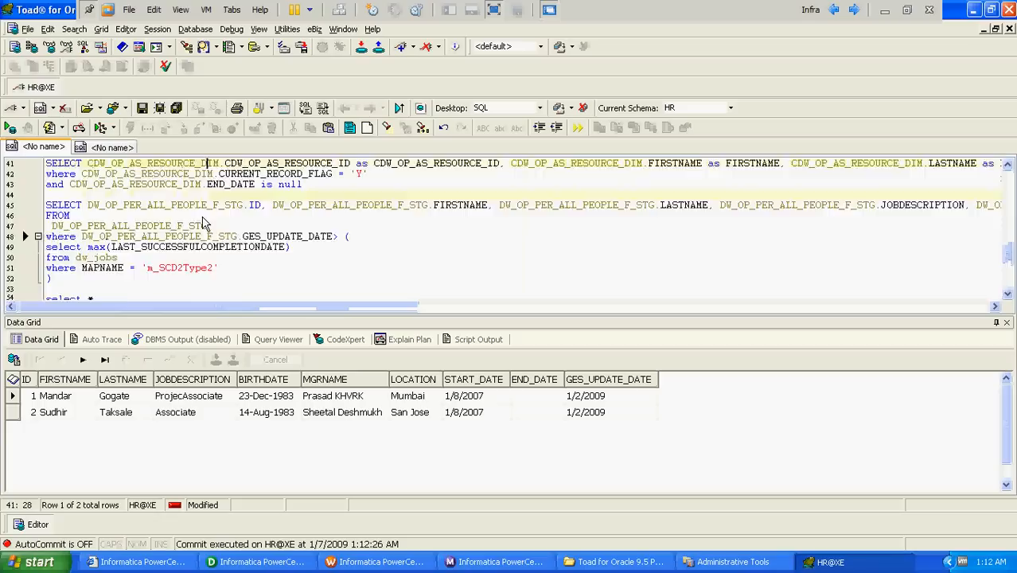
key("Up")
key("Up")
key("Up")
key("Up")
key("Up")
key("Up")
key("Up")
key("Up")
key("Up")
key("Up")
key("Up")
key("Up")
key("Up")
key("Up")
key("Up")
key("Up")
key("Up")
key("Up")
key("Up")
key("Up")
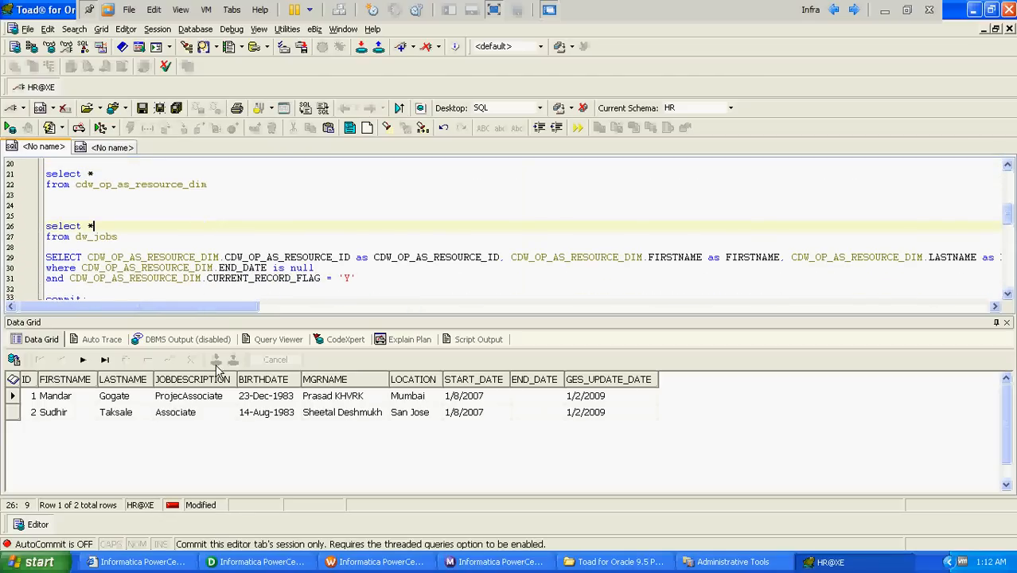
Switch to PowerCenter Designer, dismiss the open source qualifier editor, and review the mapping's target load order without changing it.
left_click(252, 564)
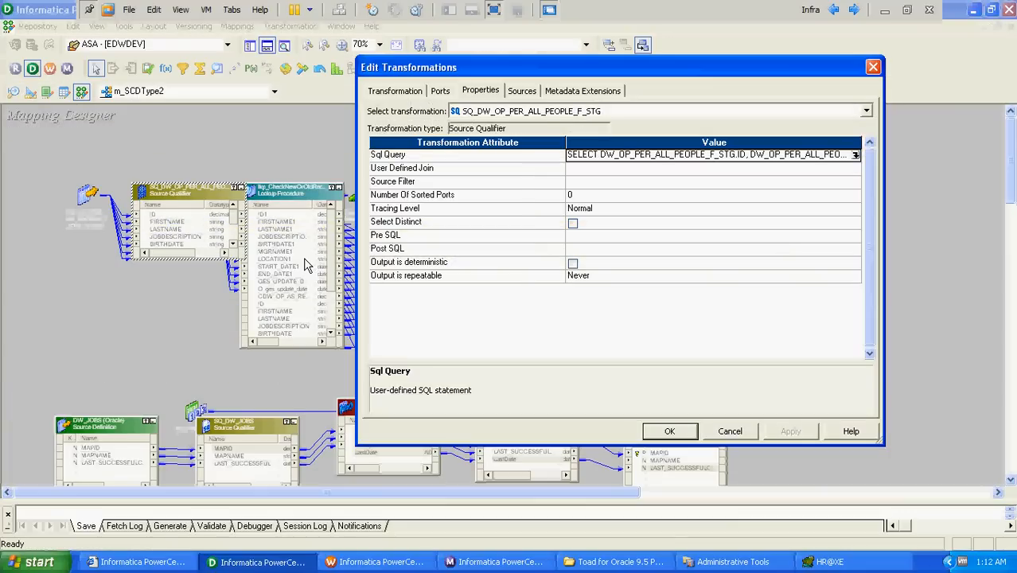
left_click(729, 431)
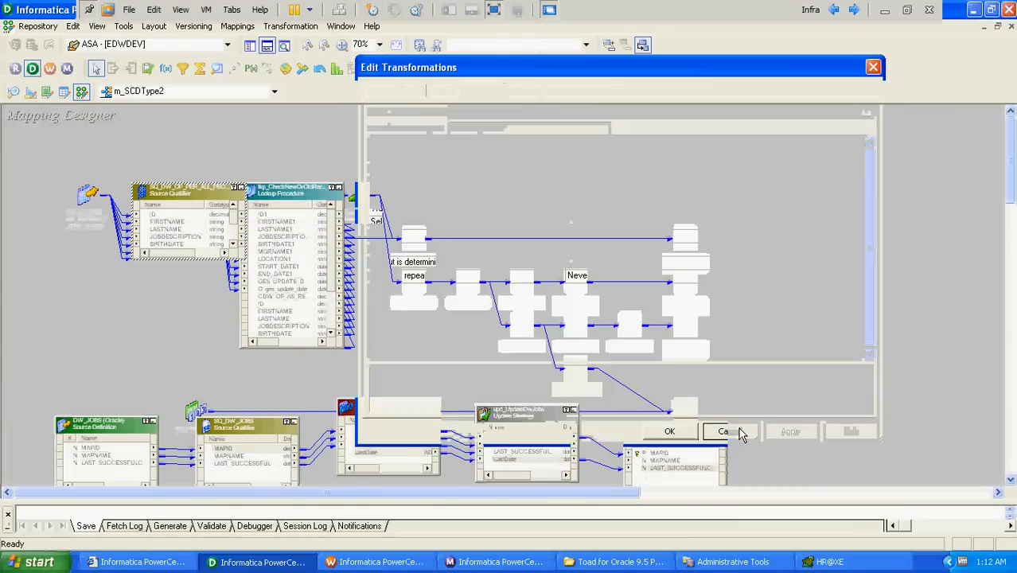
left_click(237, 26)
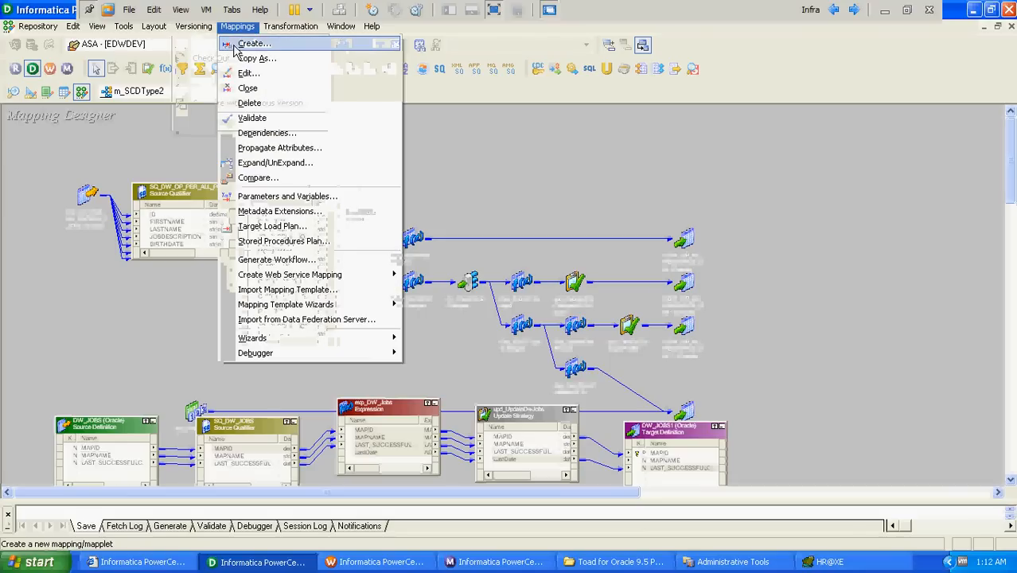
left_click(273, 226)
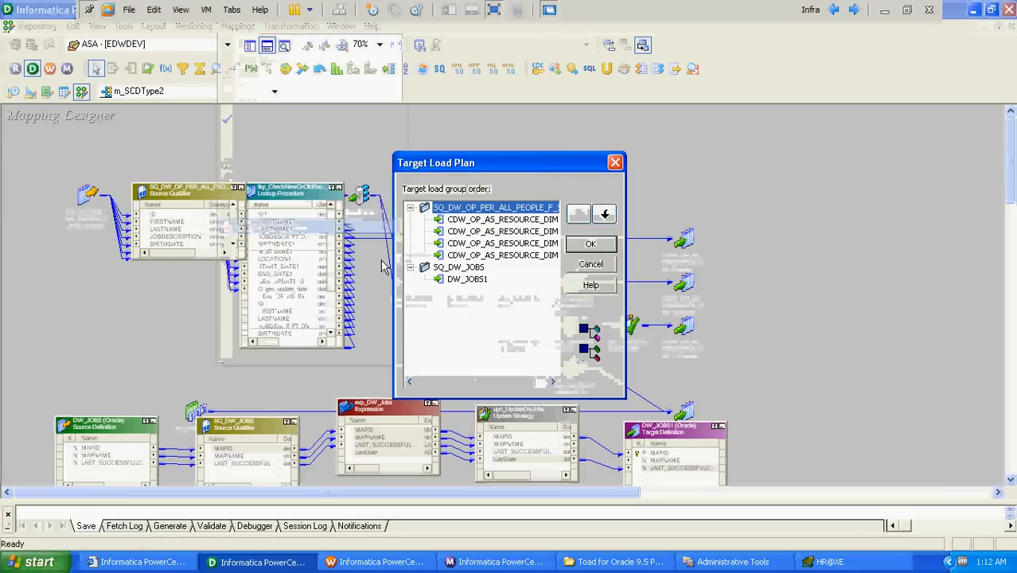
left_click(459, 269)
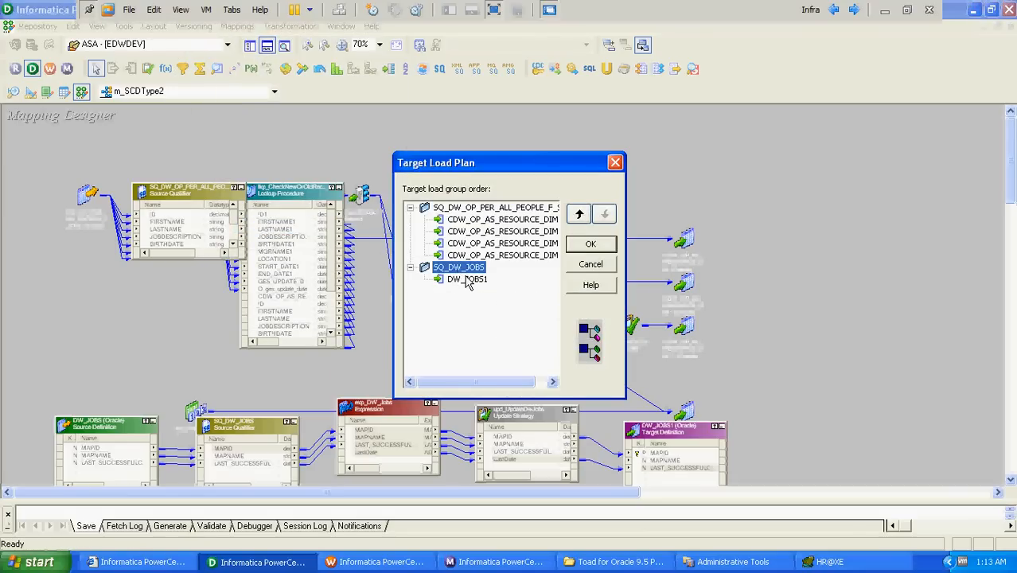
left_click(467, 280)
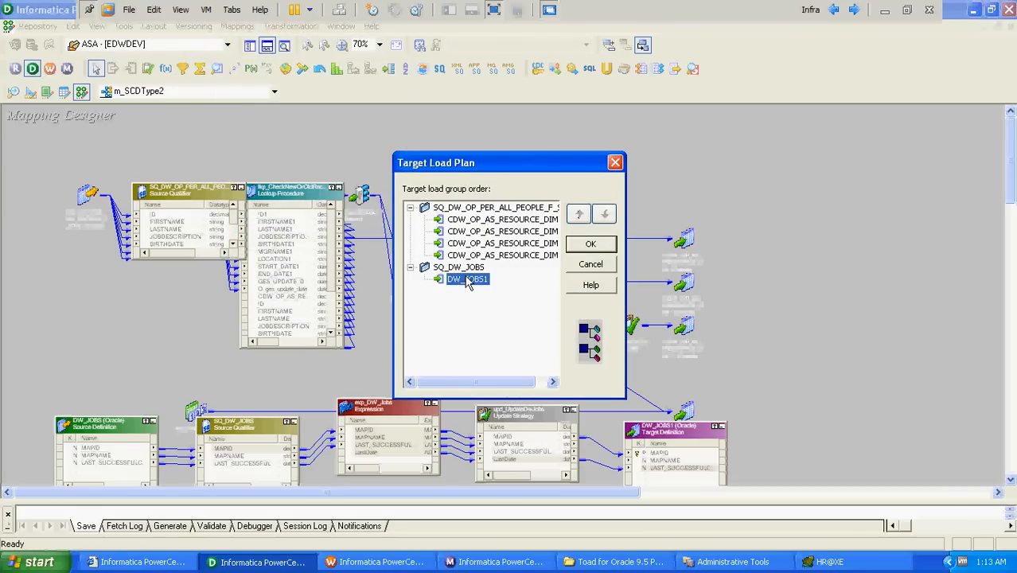
left_click(590, 265)
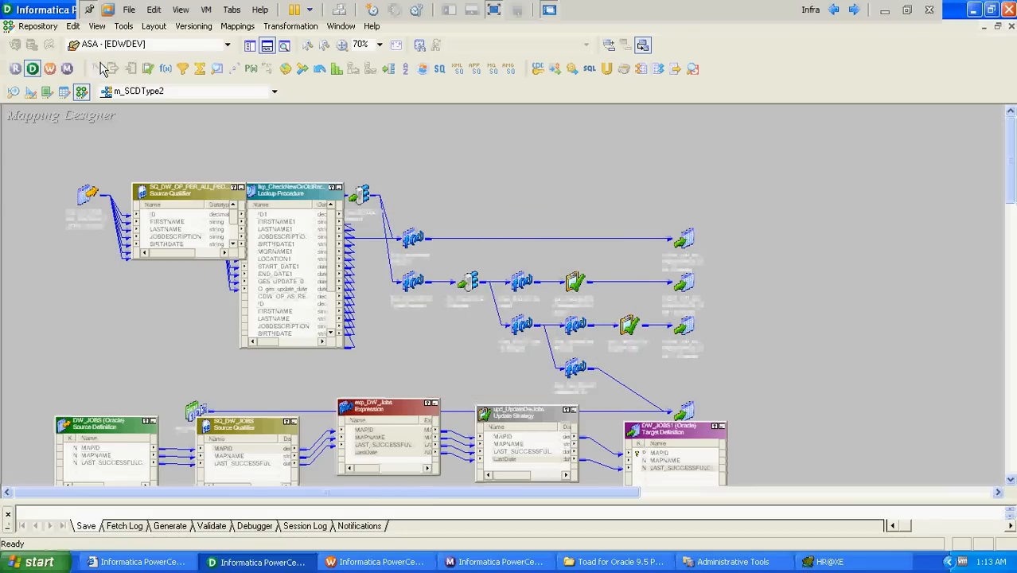
Arrange all objects of the m_SCDType2 mapping as icons.
left_click(154, 26)
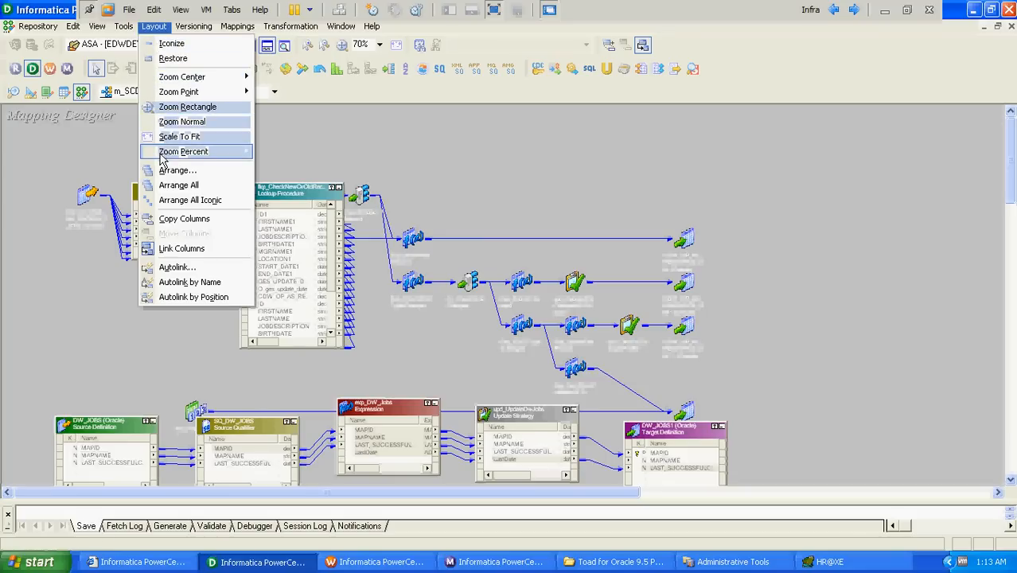
left_click(177, 170)
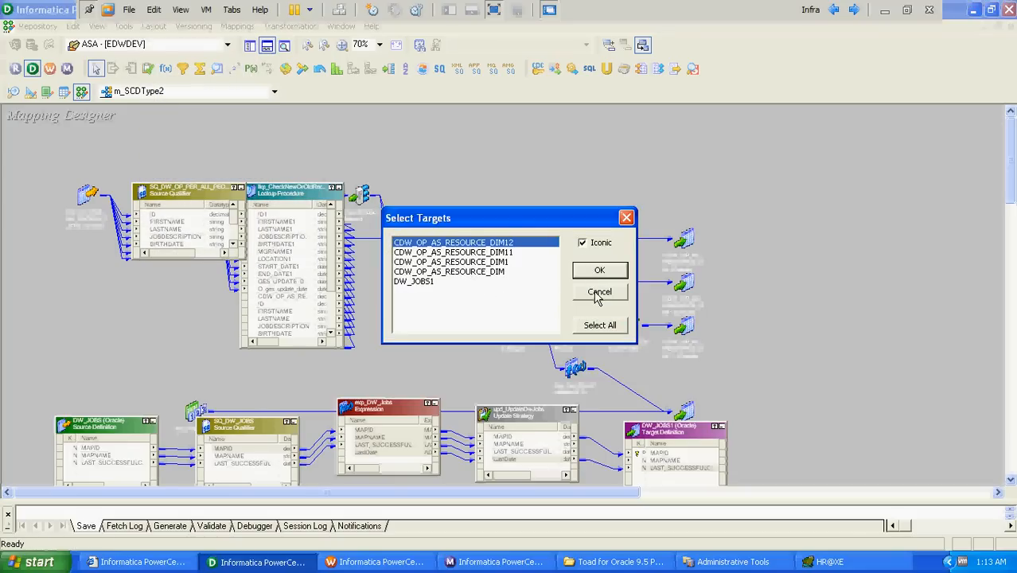
left_click(596, 271)
left_click(693, 434)
left_click_drag(693, 432, 687, 460)
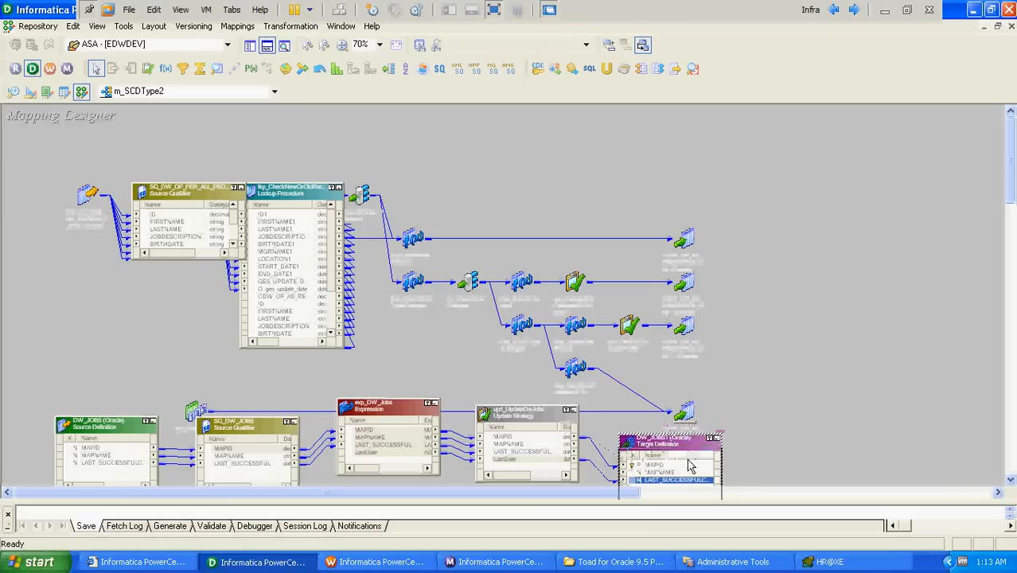
right_click(768, 336)
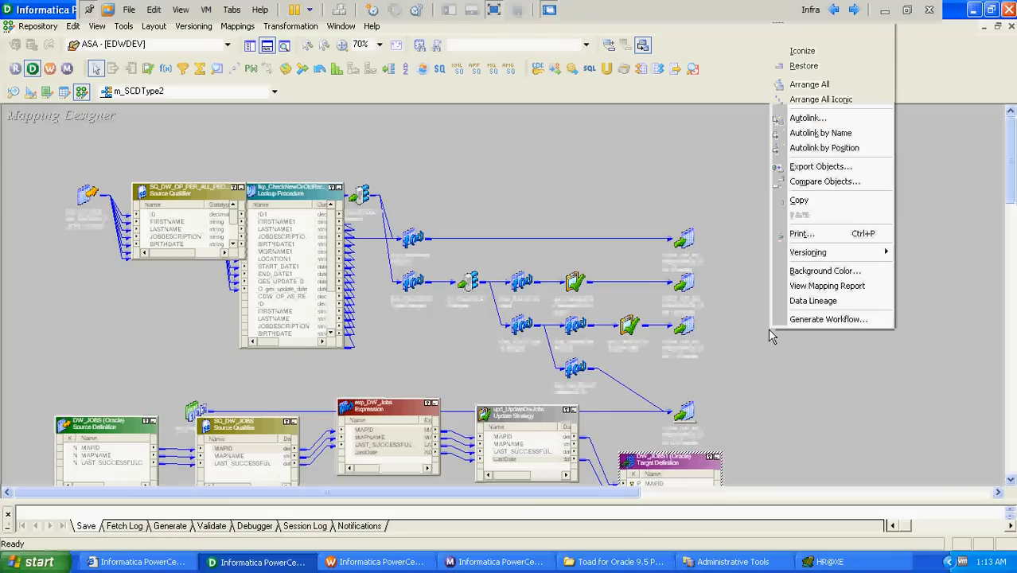
left_click(842, 99)
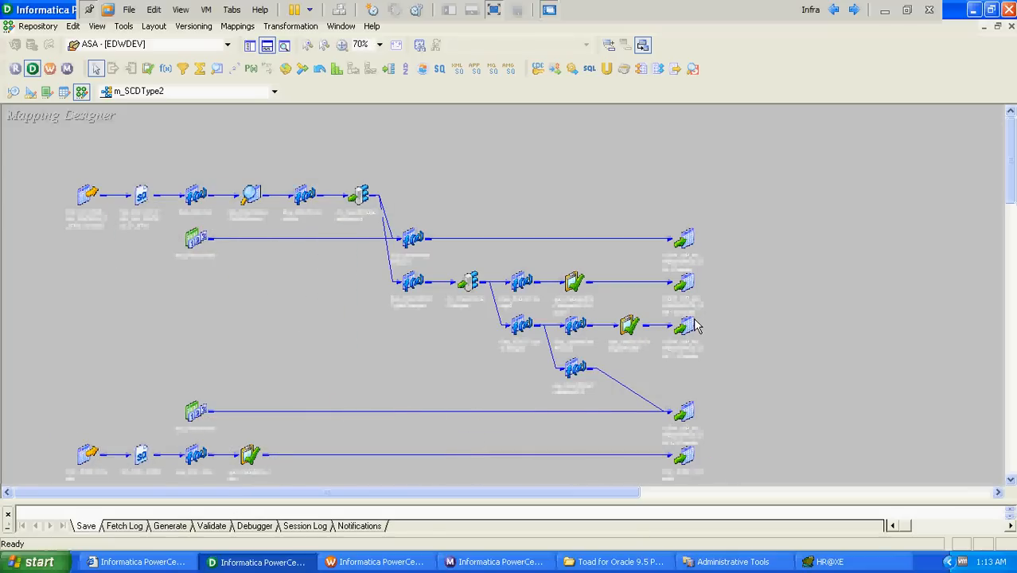
Spread out the CDW_OP_AS_RESOURCE_DIM12 and CDW_OP_AS_RESOURCE_DIM targets, and move the expression feeding CDW_OP_AS_RESOURCE_DIM above the main flow.
left_click(698, 411)
left_click_drag(699, 411, 729, 407)
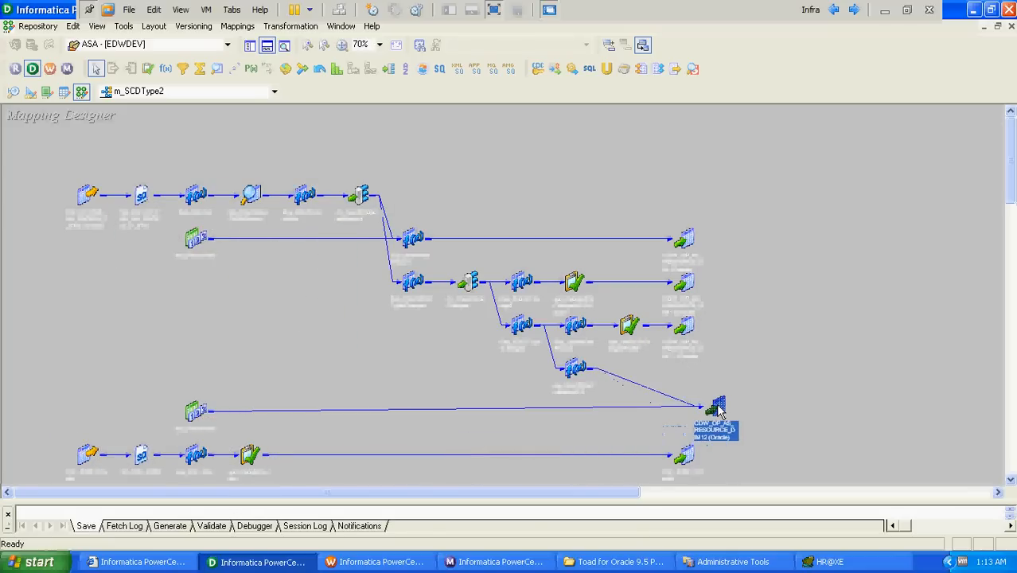
left_click_drag(675, 249, 746, 208)
left_click_drag(413, 243, 453, 146)
left_click_drag(756, 199, 711, 140)
Rename the CDW_OP_AS_RESOURCE_DIM target as CDW_OP_AS_RESOURCE_DIM_InsertNewRecord and collapse it back to an icon.
double_click(711, 140)
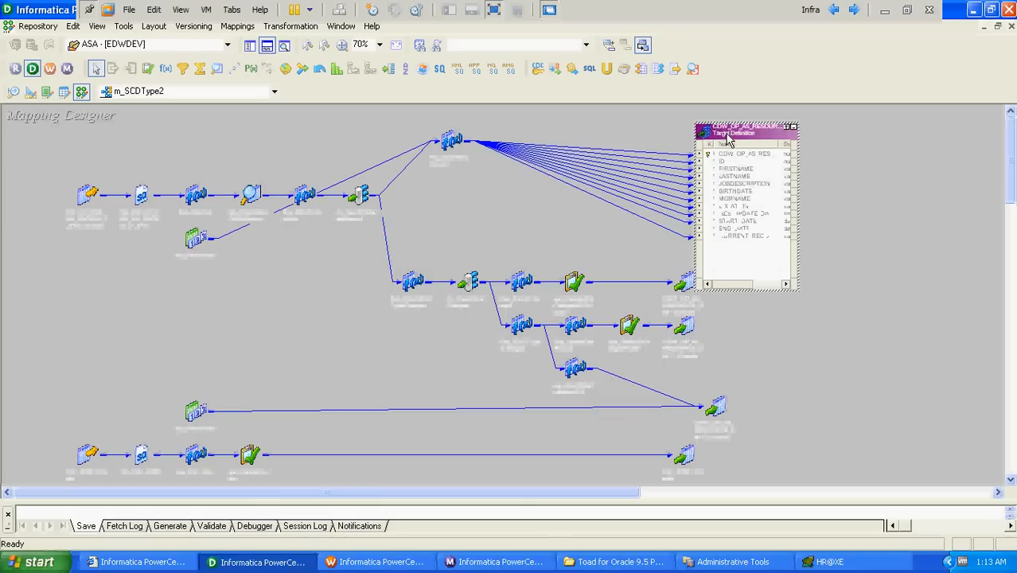
double_click(727, 142)
left_click(850, 110)
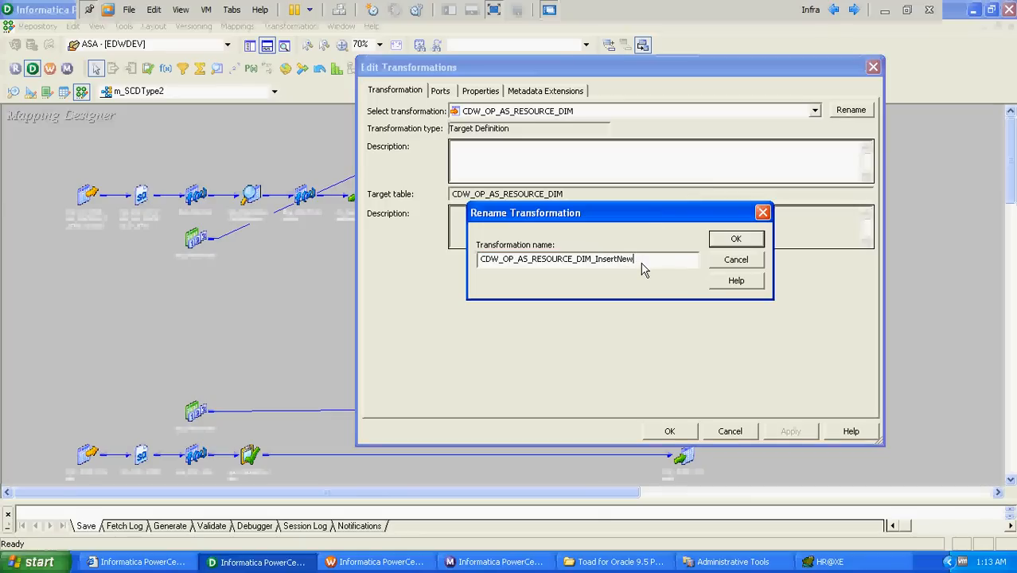
key("Return")
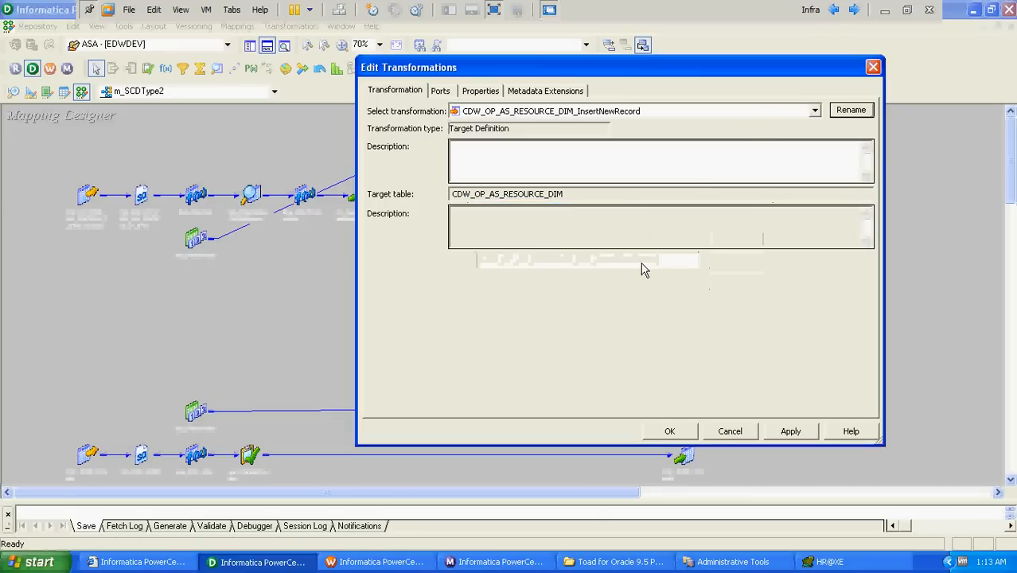
left_click(790, 431)
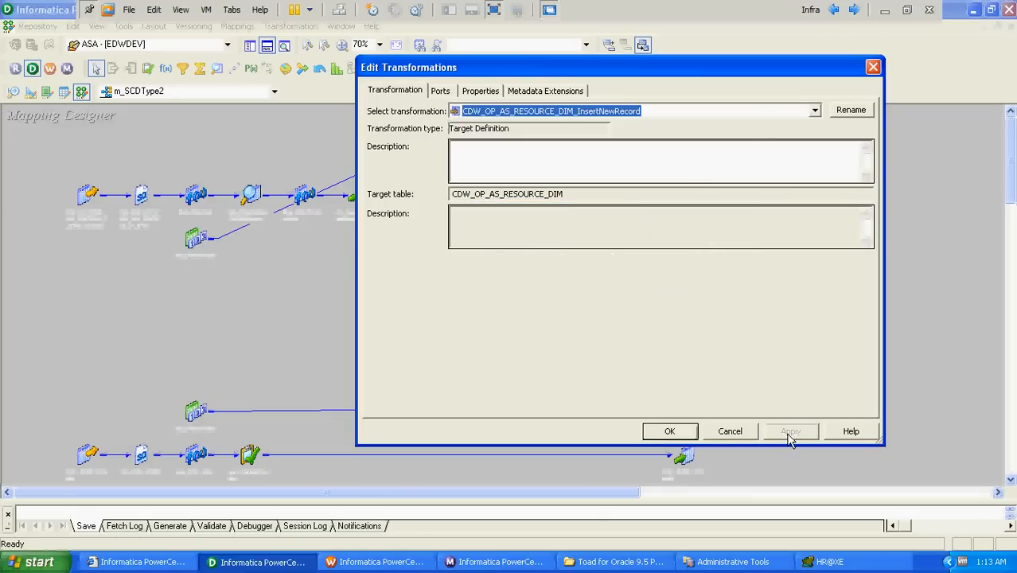
left_click(670, 432)
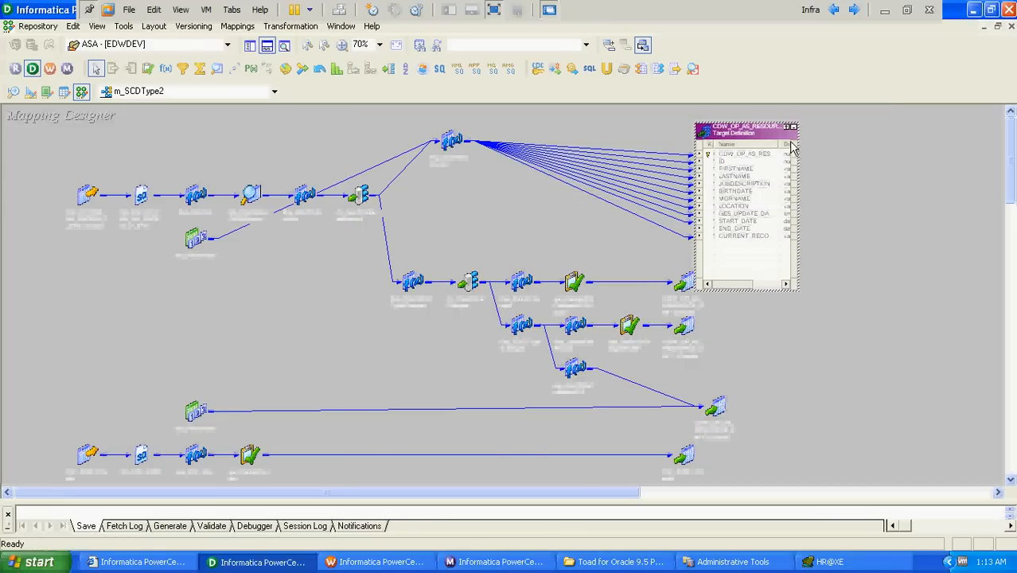
left_click(788, 129)
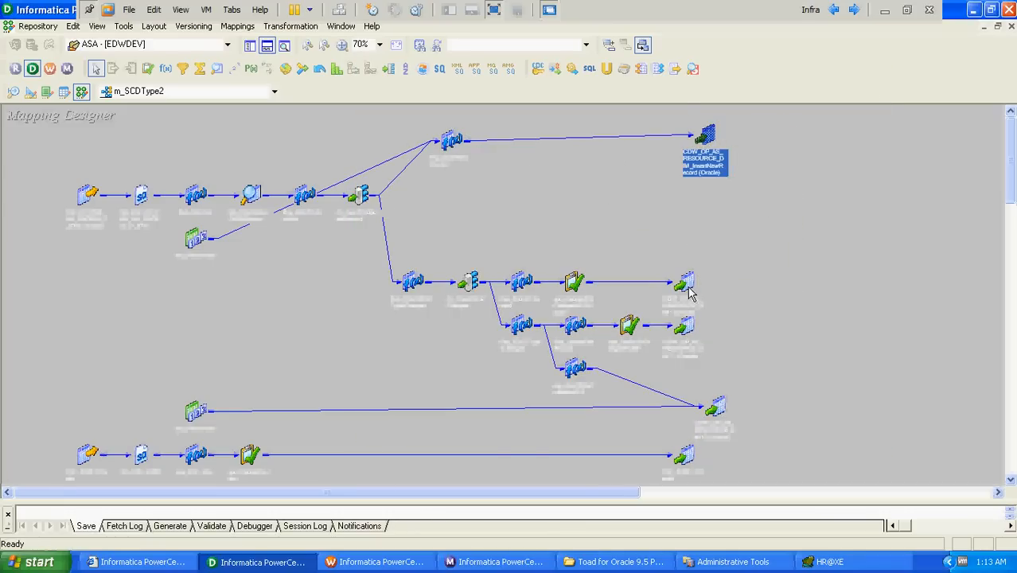
Move the CDW_OP_AS_RESOURCE_DIM1 target up, rename it as CDW_OP_AS_RESOURCE_DIM_UpdateUnCHnagedSCDRecord, and collapse it to an icon.
left_click_drag(689, 293, 688, 249)
double_click(689, 249)
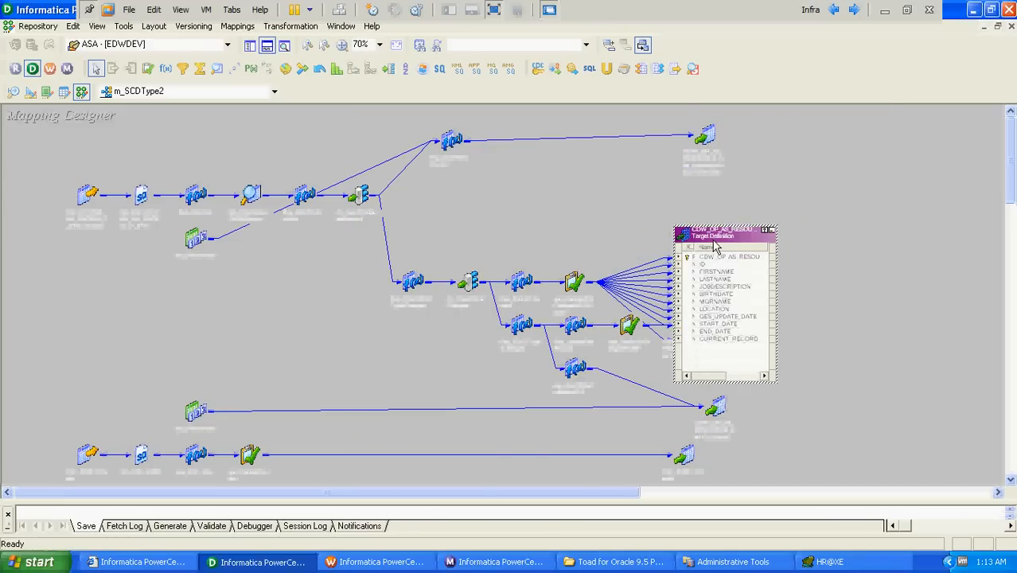
double_click(714, 246)
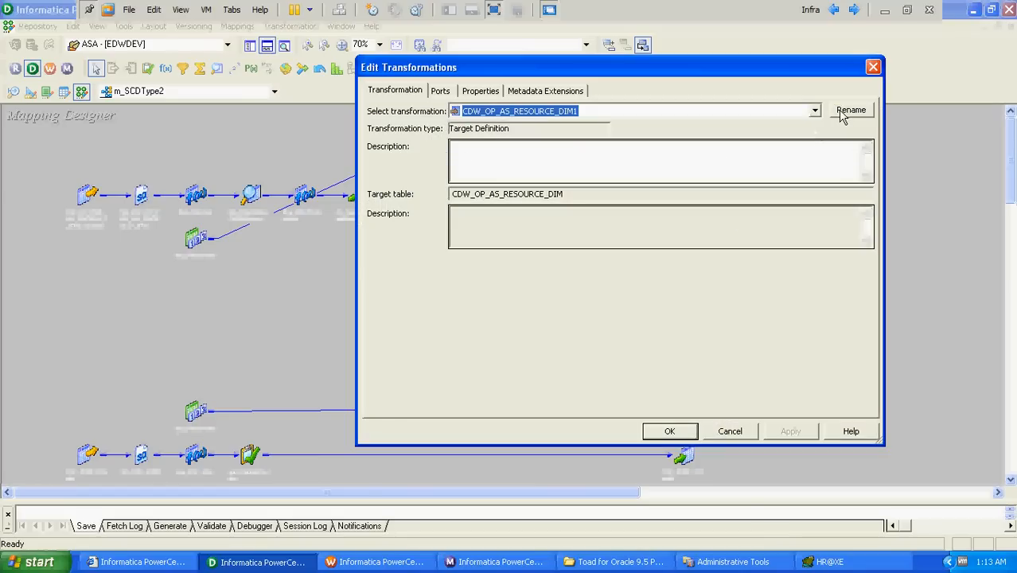
left_click(850, 111)
left_click(658, 265)
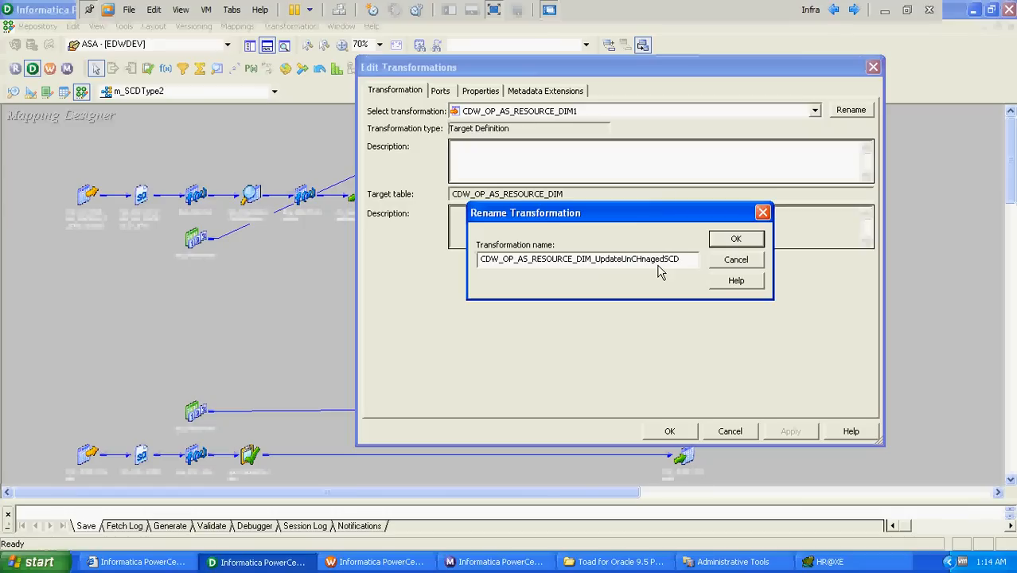
type("ord")
key("Return")
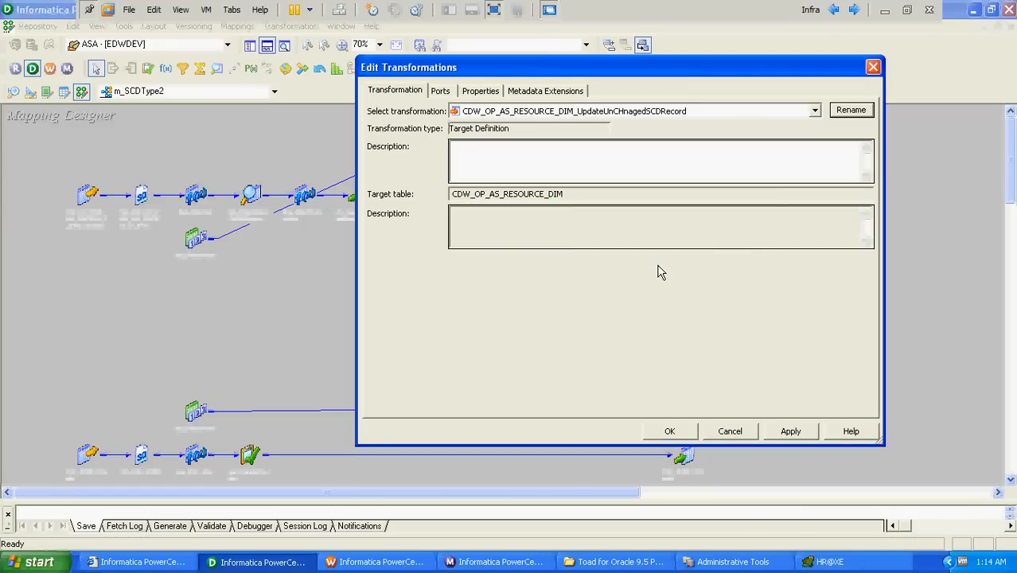
left_click(790, 432)
left_click(670, 431)
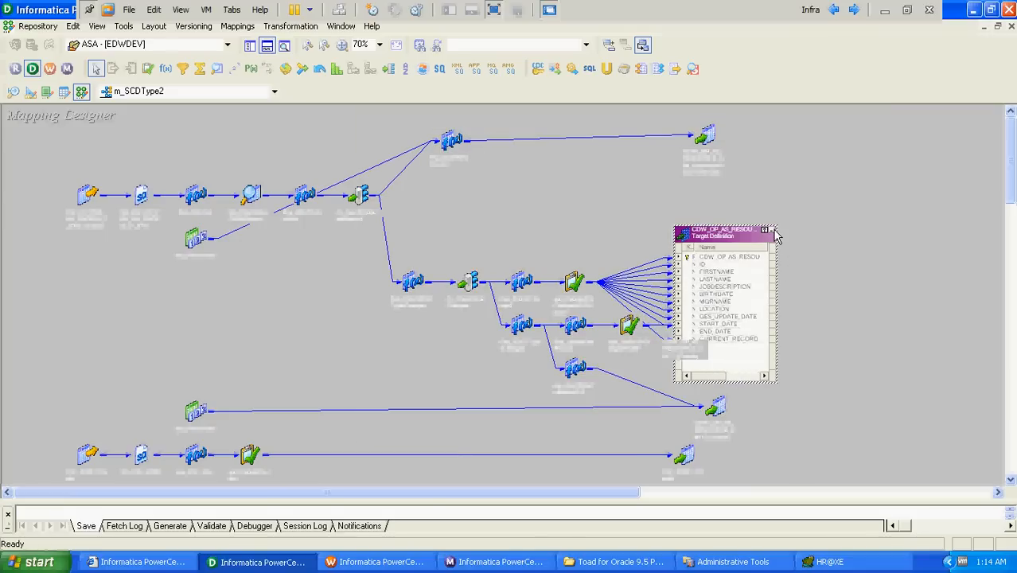
left_click(772, 231)
Move the CDW_OP_AS_RESOURCE_DIM11 target clear of the others, rename it as CDW_OP_AS_RESOURCE_DIM_UpdateOldSCDProfile, and collapse it to an icon.
left_click_drag(681, 346, 748, 325)
double_click(748, 325)
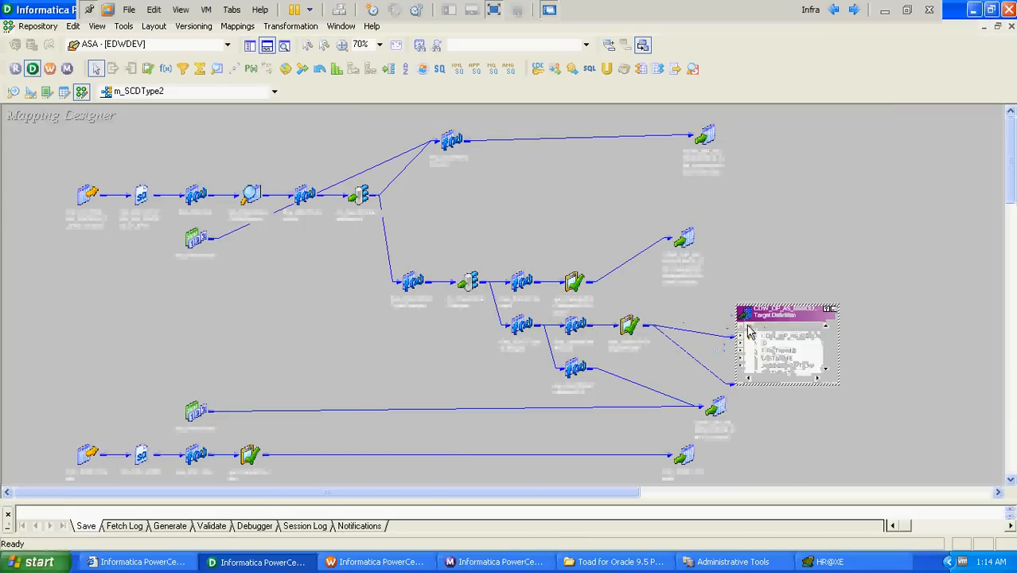
double_click(775, 320)
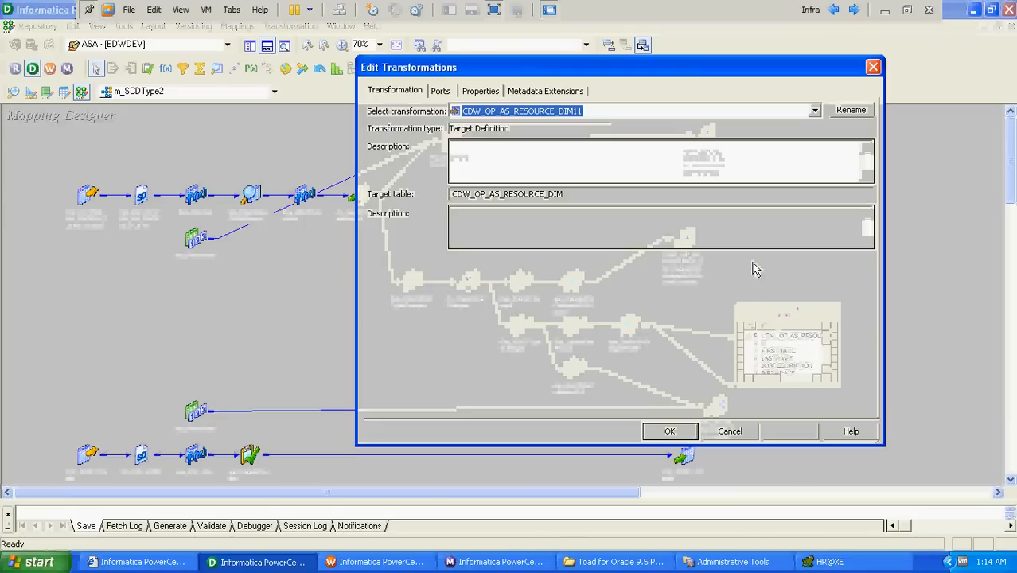
left_click(850, 110)
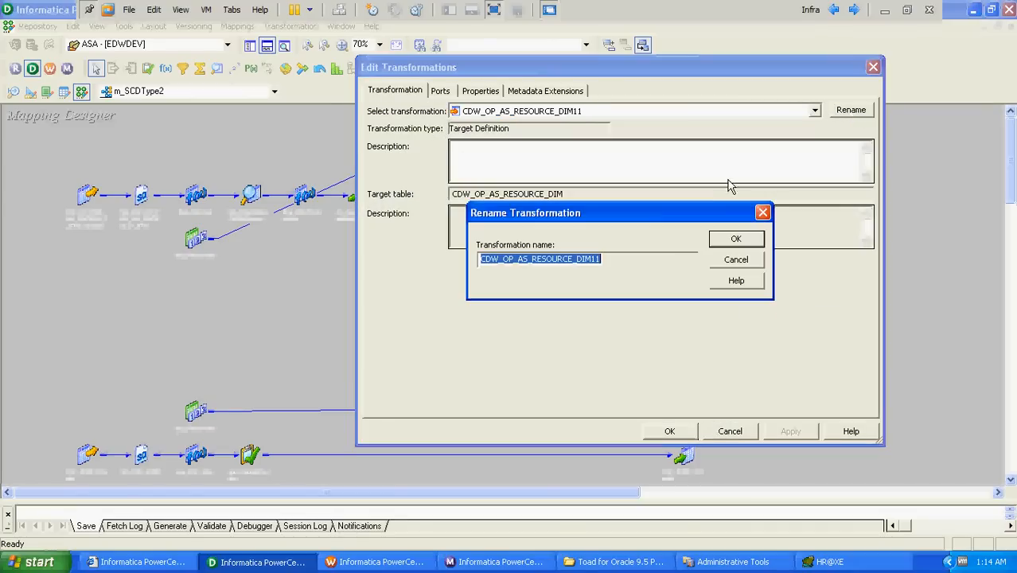
left_click(672, 265)
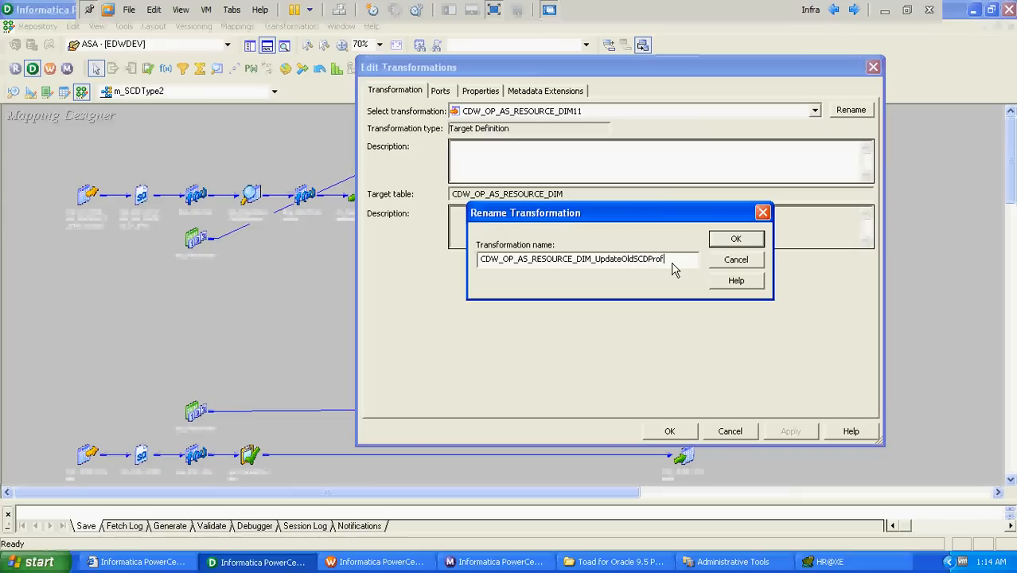
key("Return")
left_click(788, 430)
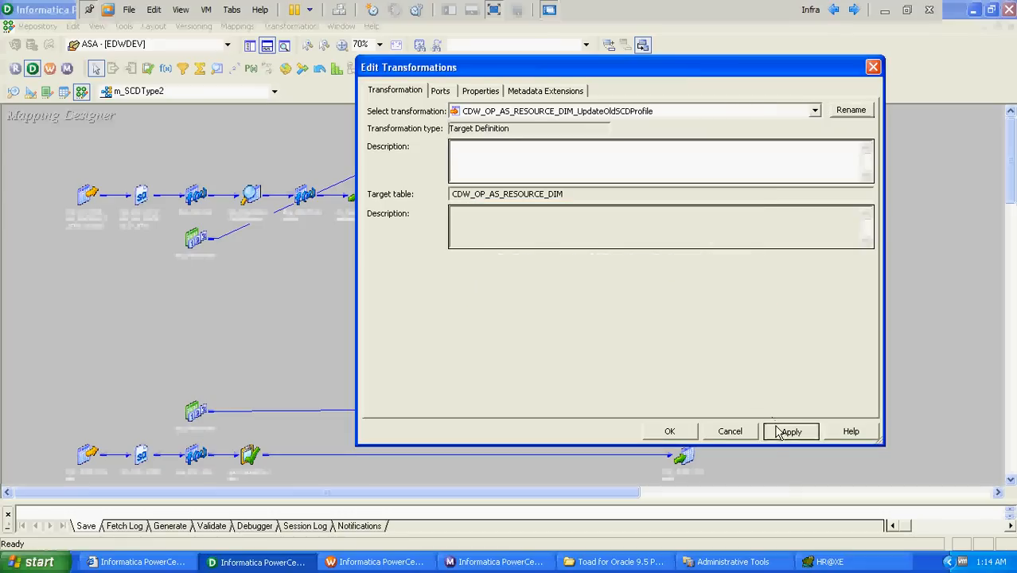
left_click(670, 430)
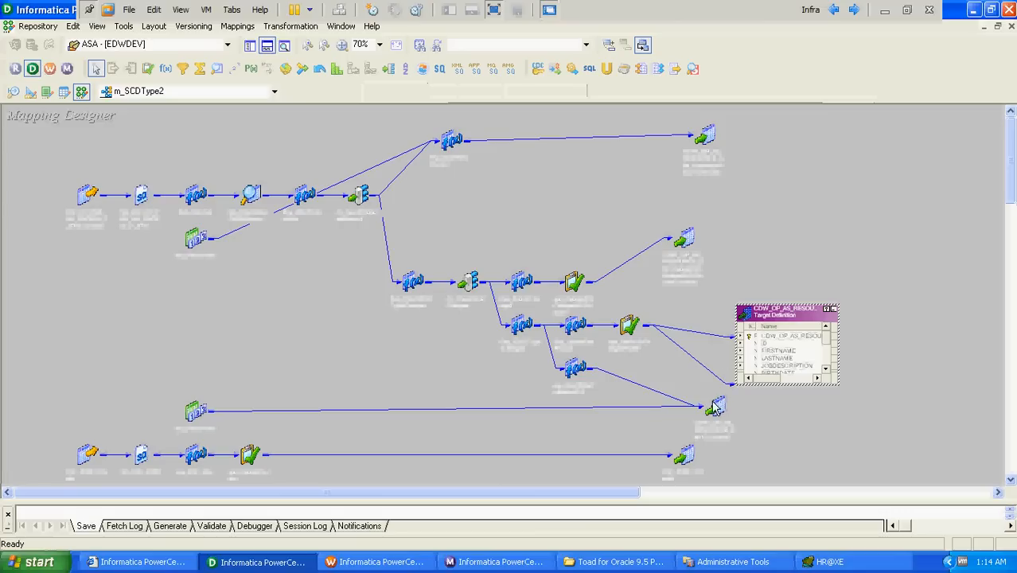
left_click(833, 309)
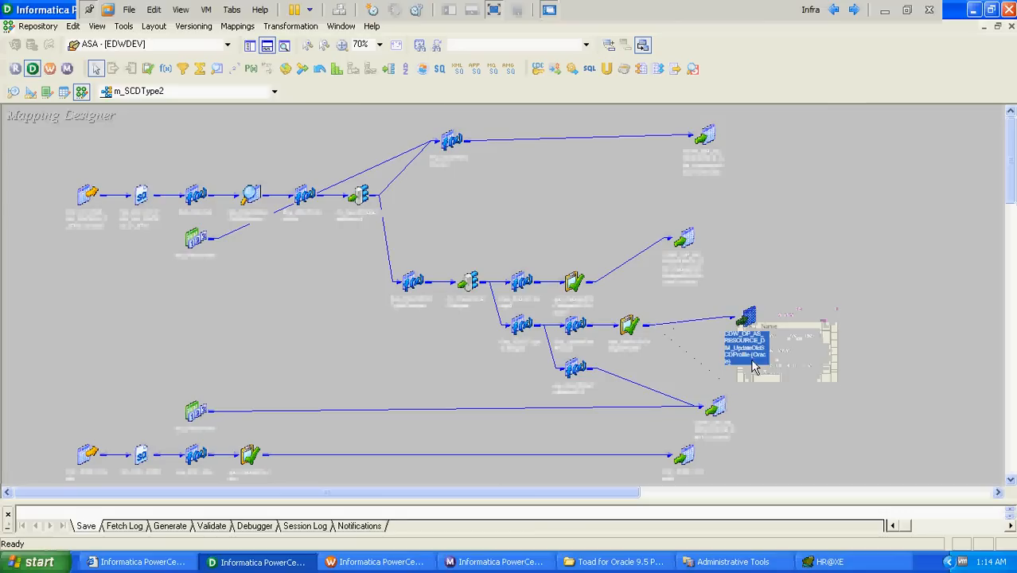
Rename the CDW_OP_AS_RESOURCE_DIM12 target as CDW_OP_AS_RESOURCE_DIM_InsertNewSCDProfile.
double_click(722, 410)
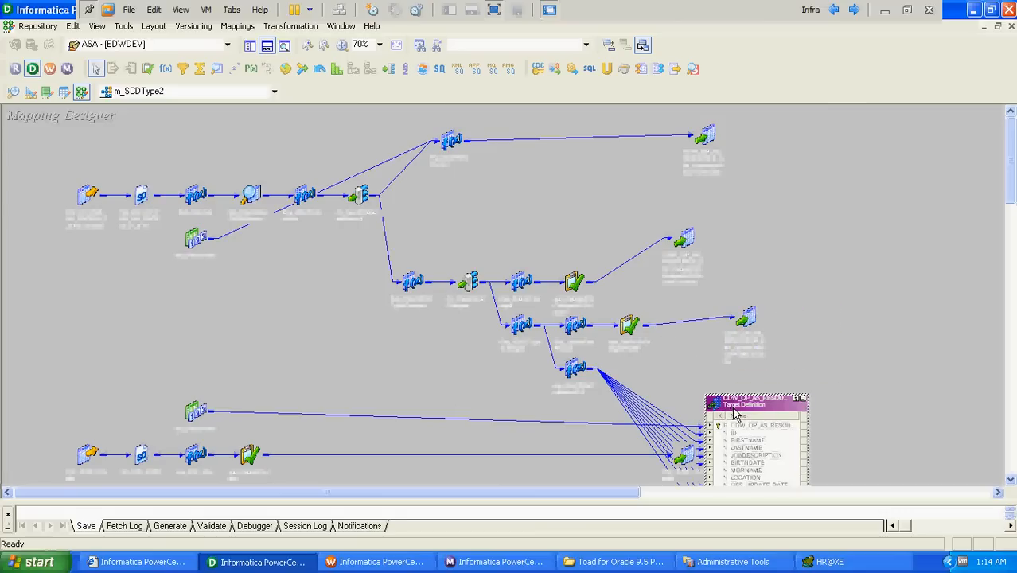
double_click(747, 410)
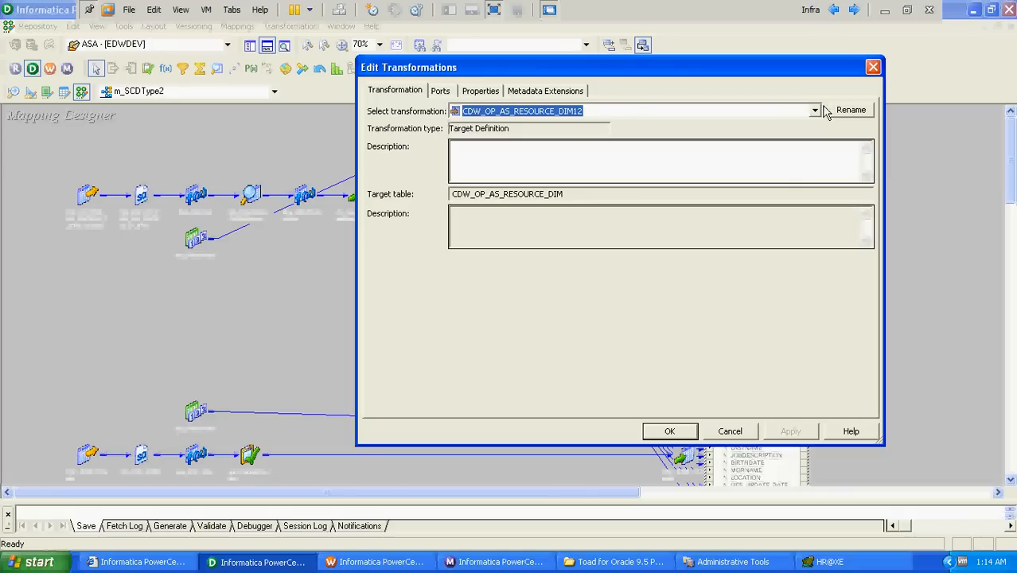
left_click(852, 111)
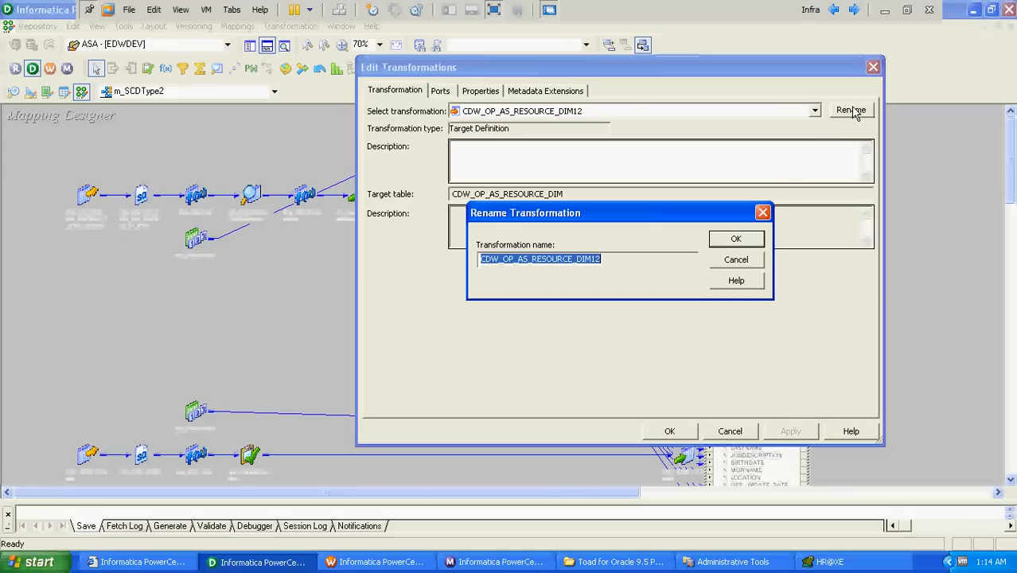
left_click(676, 262)
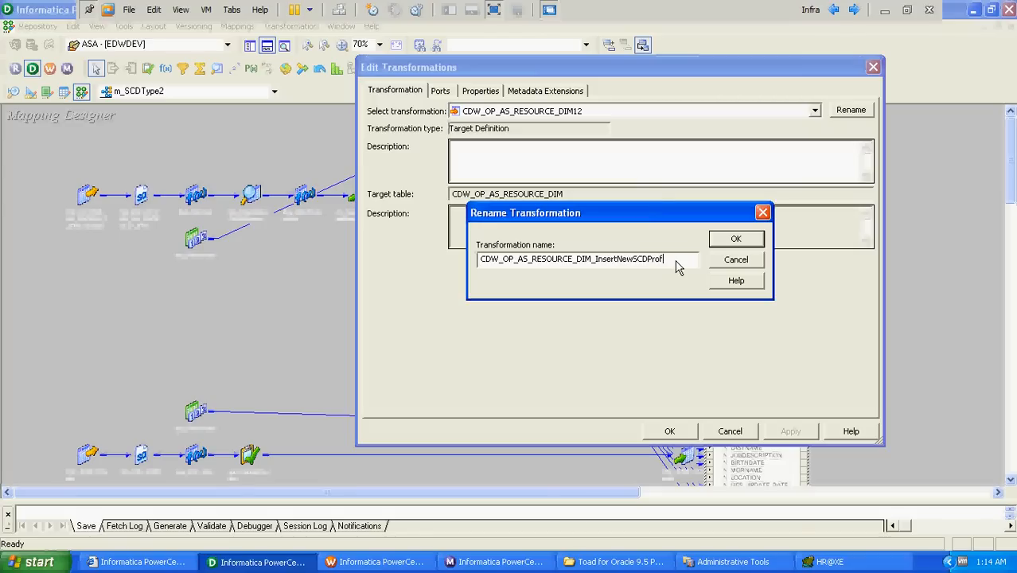
key("Return")
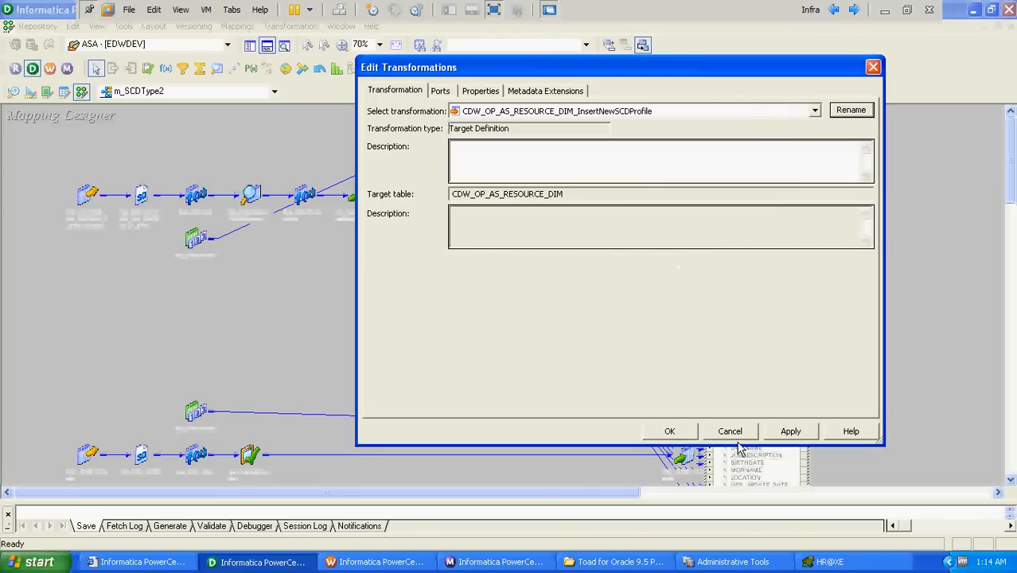
left_click(670, 431)
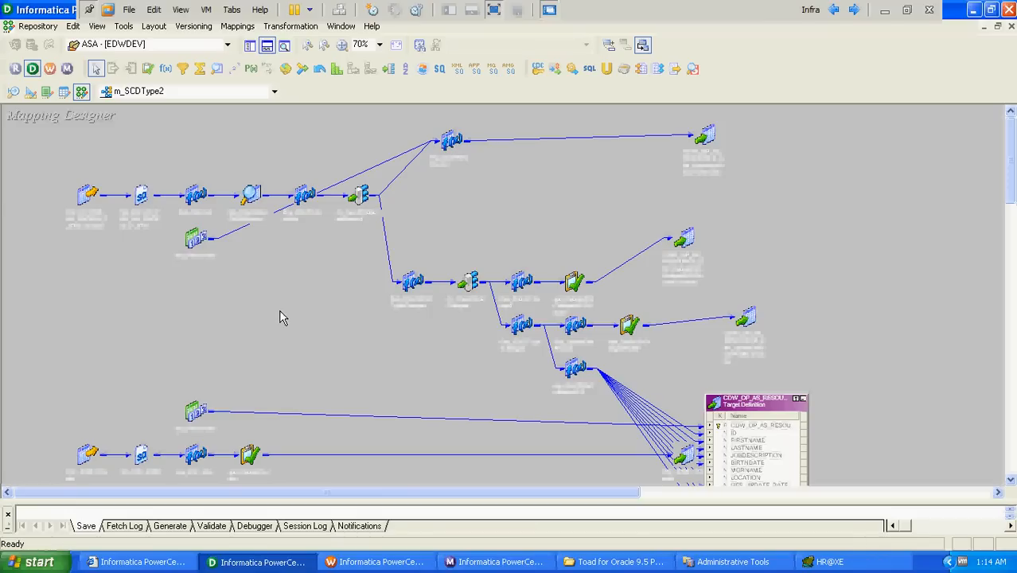
Arrange the m_SCDType2 mapping in iconic form for only the CDW_OP_AS_RESOURCE_DIM_InsertNewSCDProfile target.
left_click(154, 25)
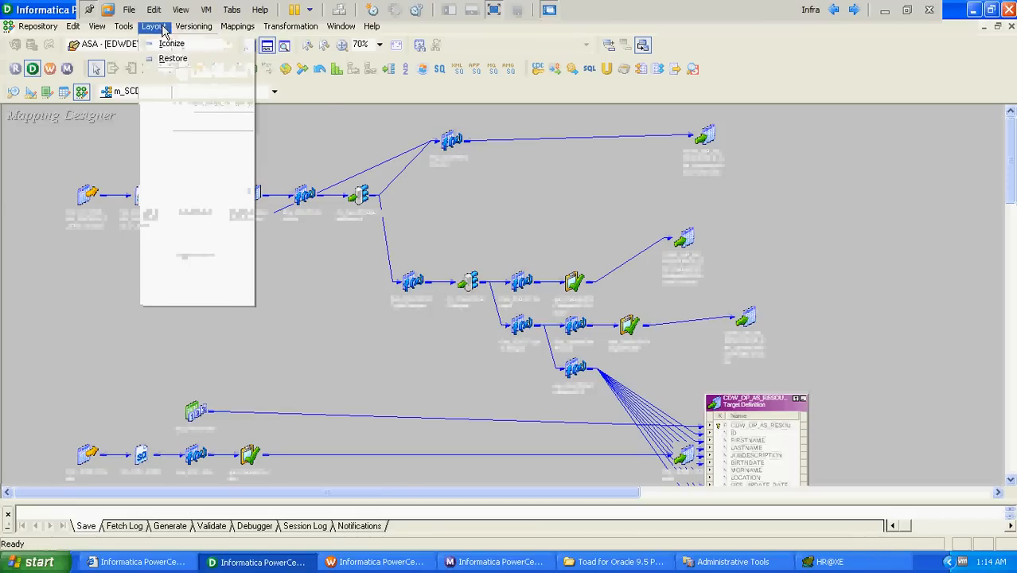
left_click(189, 183)
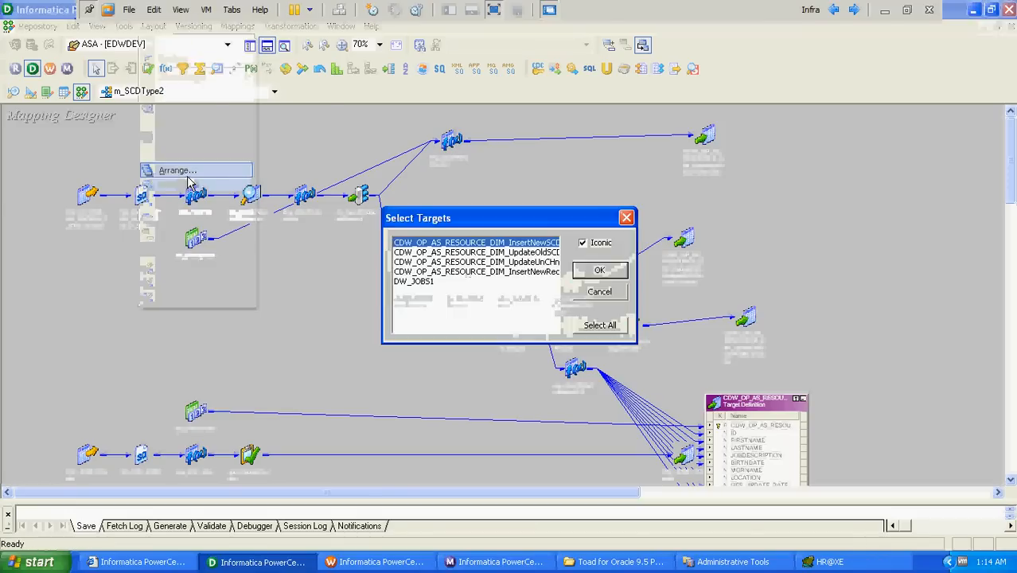
left_click(614, 276)
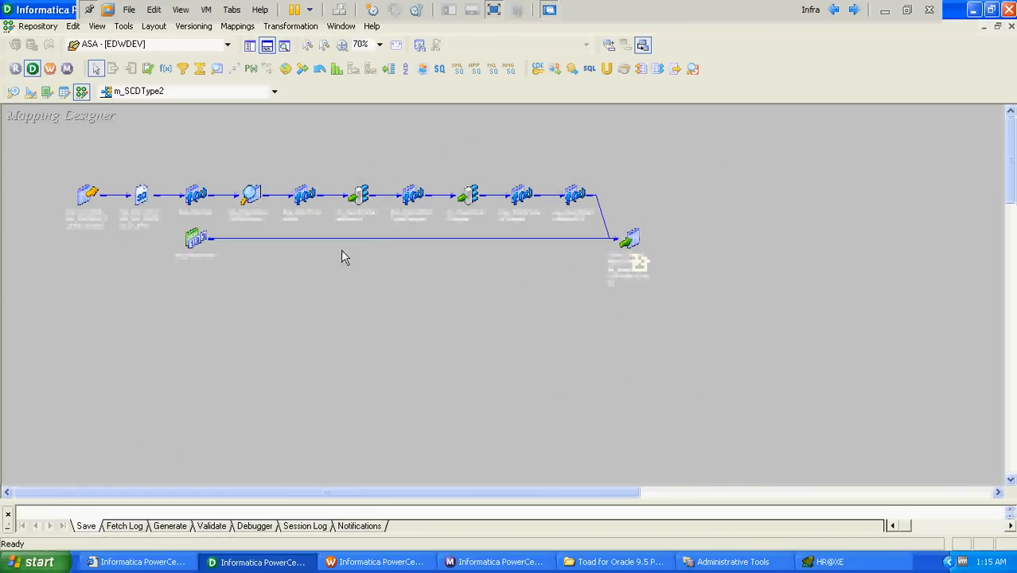
Open the SQL query of the SQ_DW_OP_PER_ALL_PEOPLE_F_STG source qualifier and copy its entire text.
left_click(380, 45)
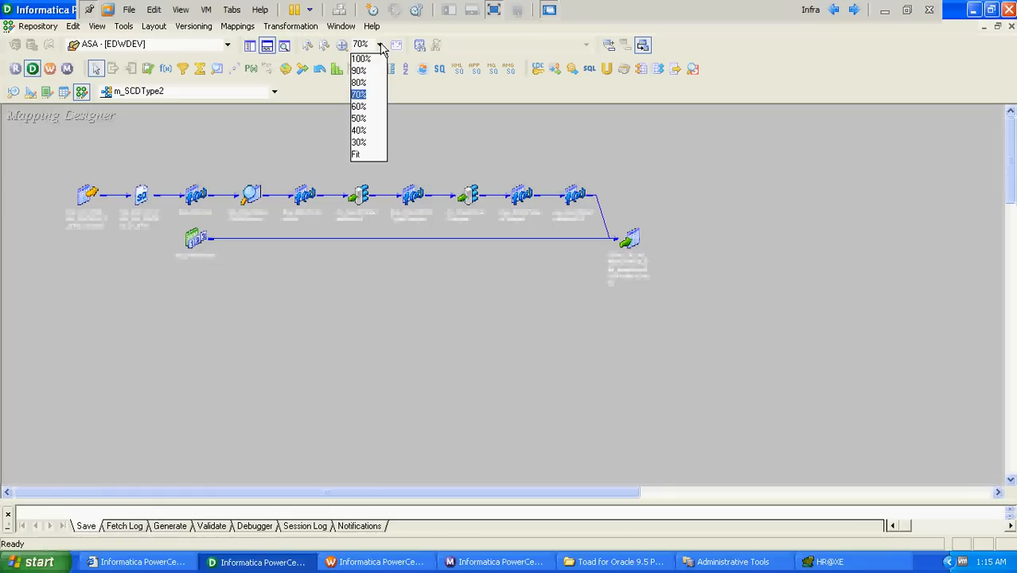
left_click(359, 83)
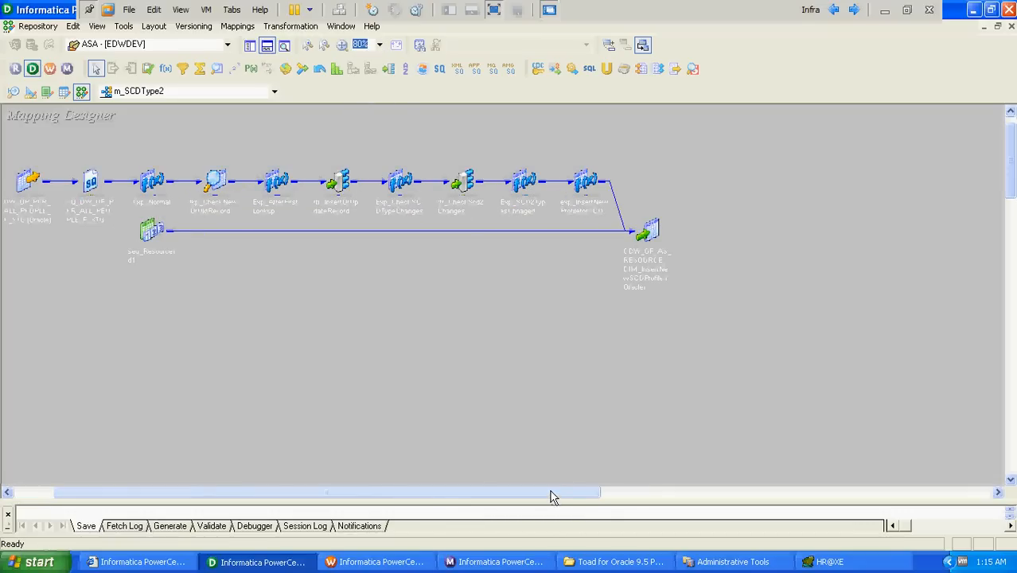
left_click_drag(553, 496, 491, 495)
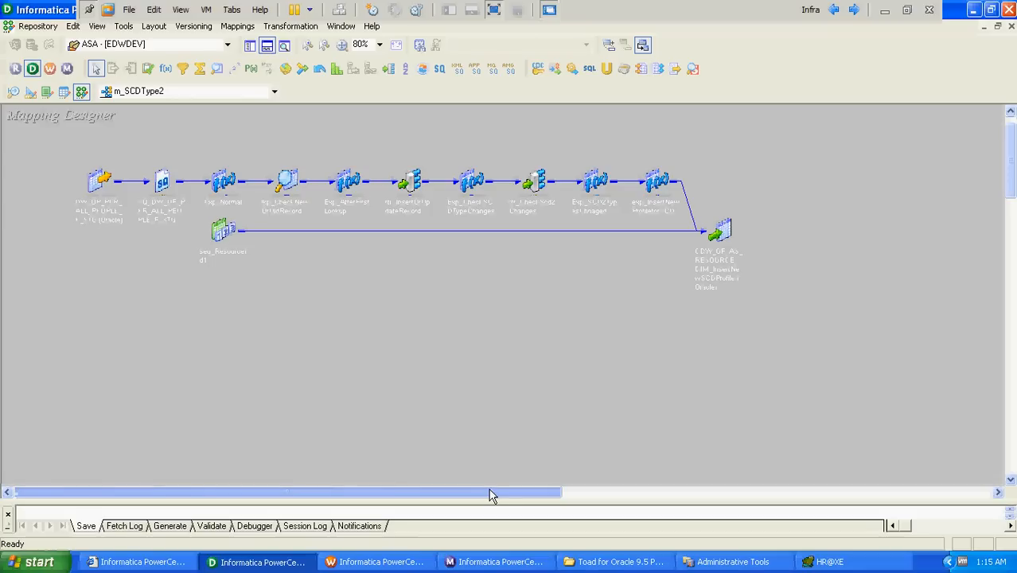
double_click(162, 181)
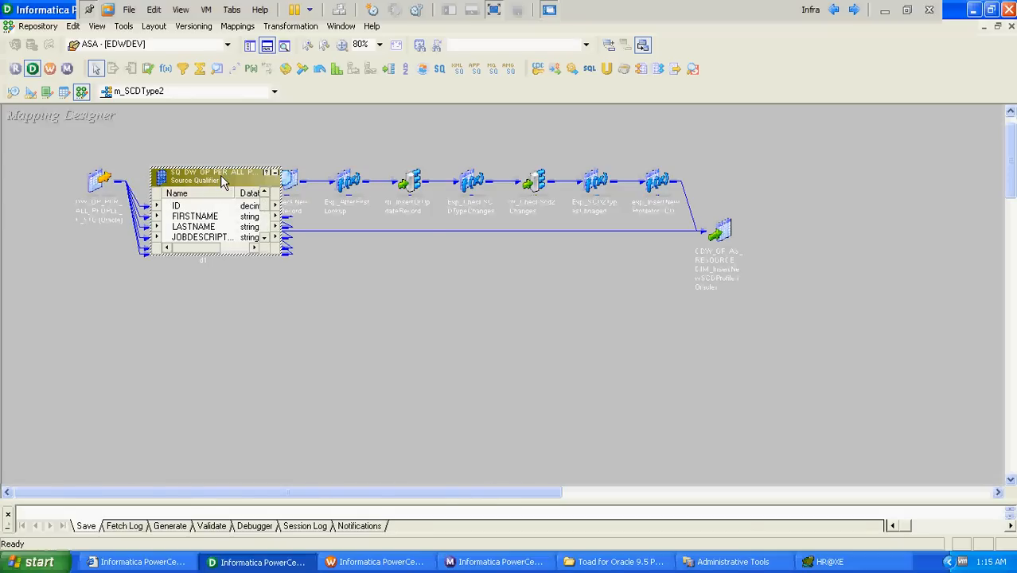
double_click(221, 175)
left_click(480, 91)
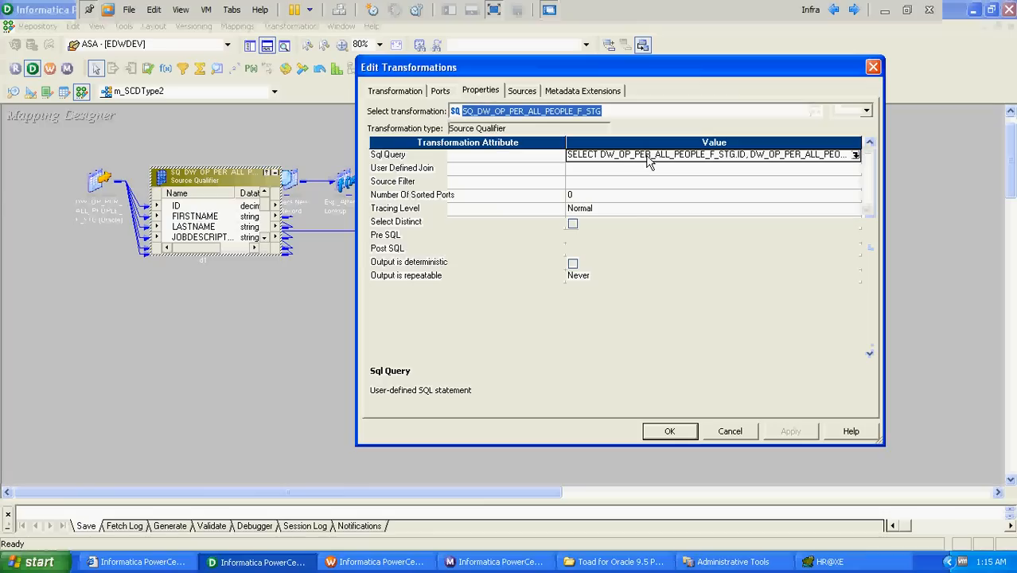
left_click(855, 155)
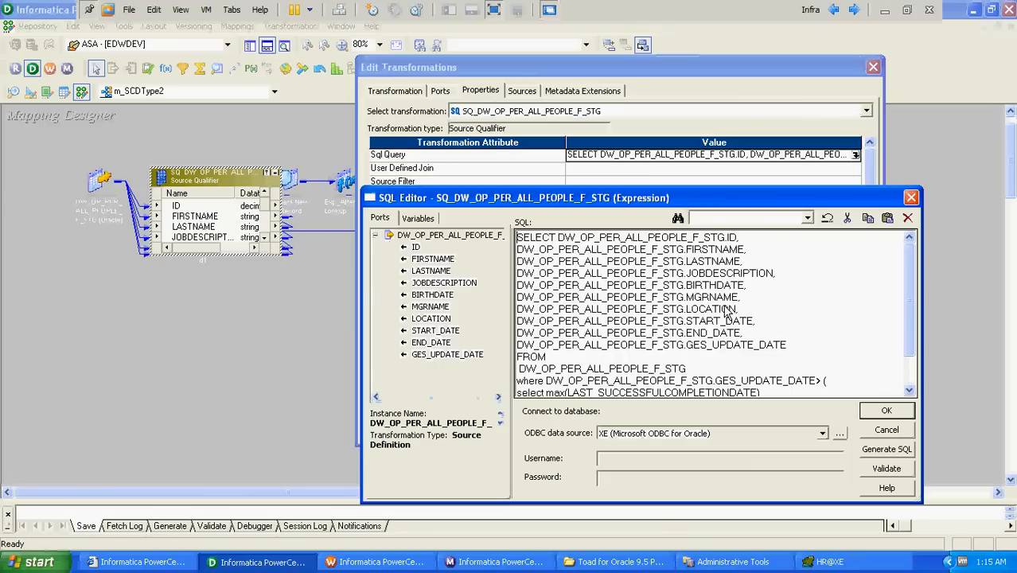
key("ctrl+a")
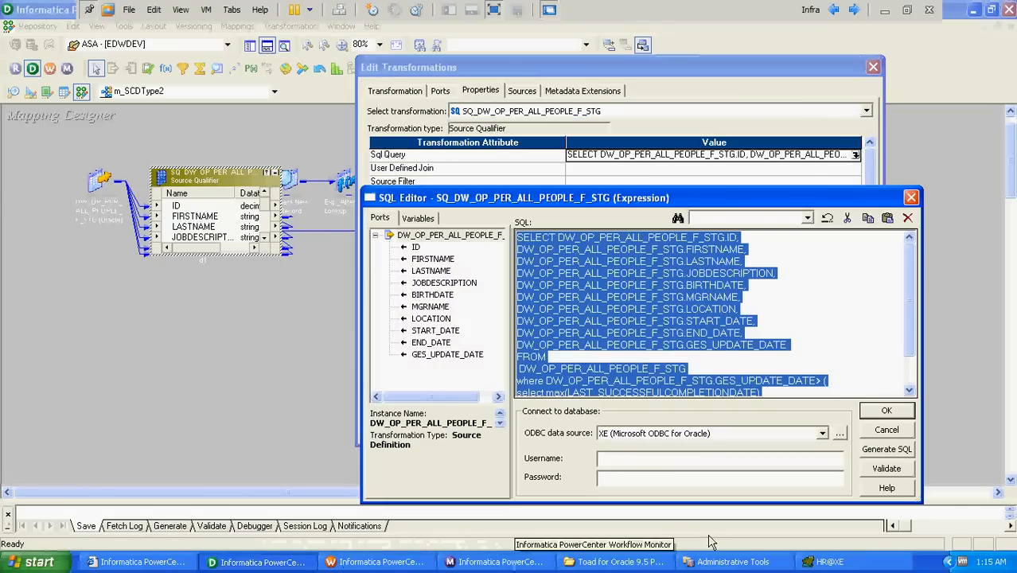
Switch to Toad, paste the copied source qualifier query into a new SQL-style editor tab and execute it.
left_click(840, 565)
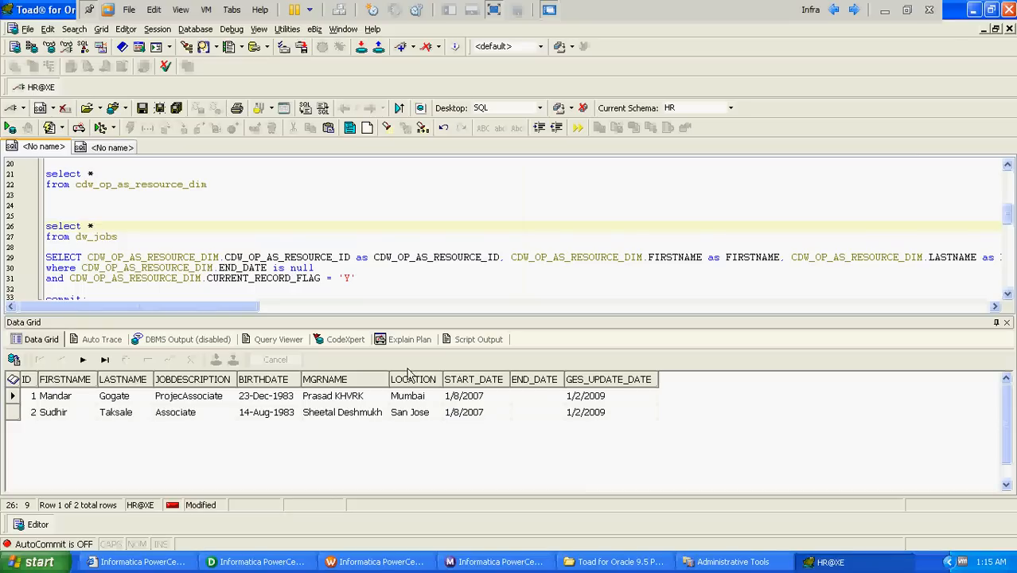
left_click(94, 148)
right_click(94, 148)
mouse_move(127, 171)
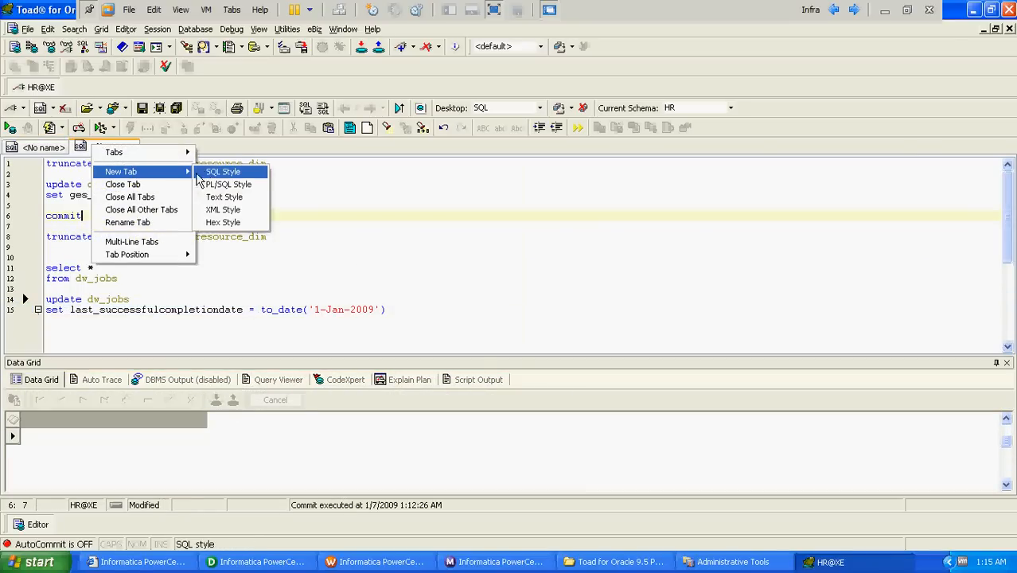
left_click(219, 172)
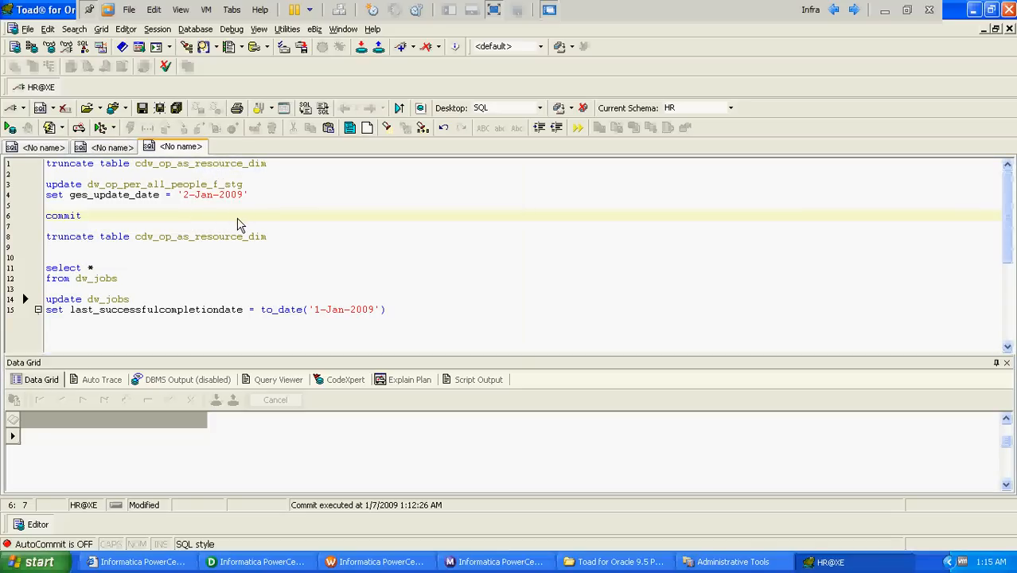
key("ctrl+v")
key("F9")
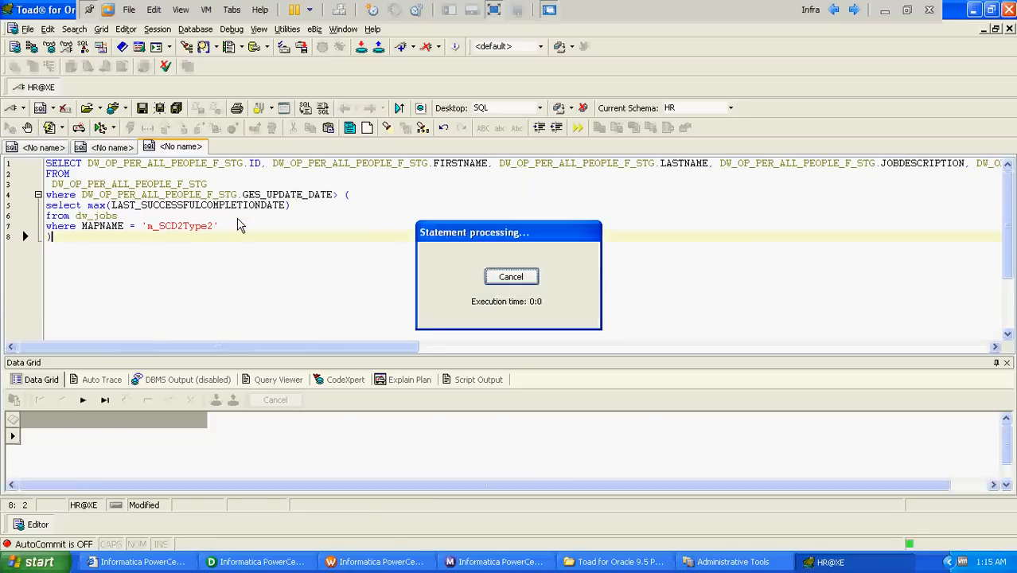
Return to PowerCenter Designer, close the source qualifier's query and properties without changes, and collapse it to an icon.
key("alt+Tab")
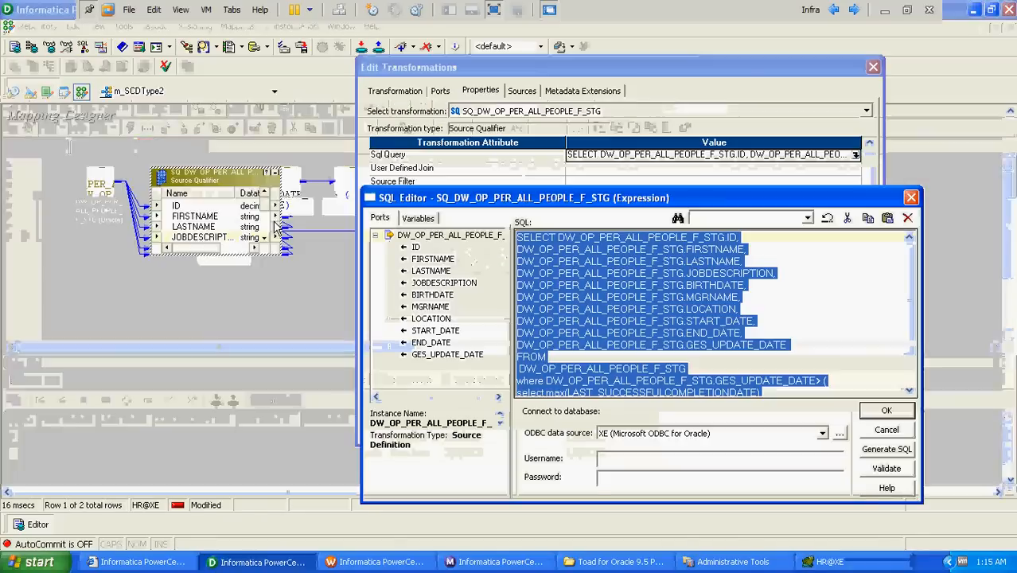
left_click(886, 430)
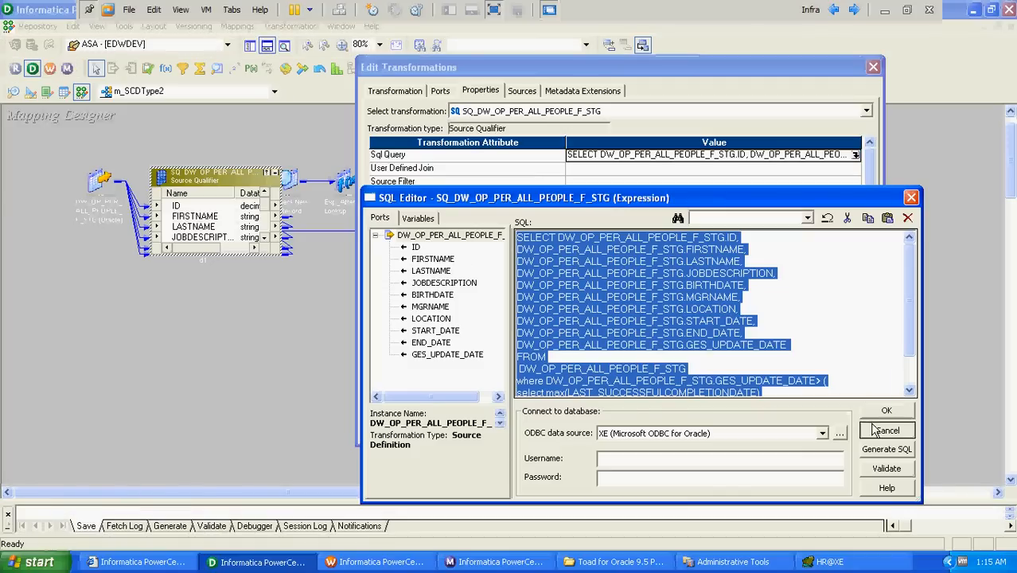
left_click(730, 431)
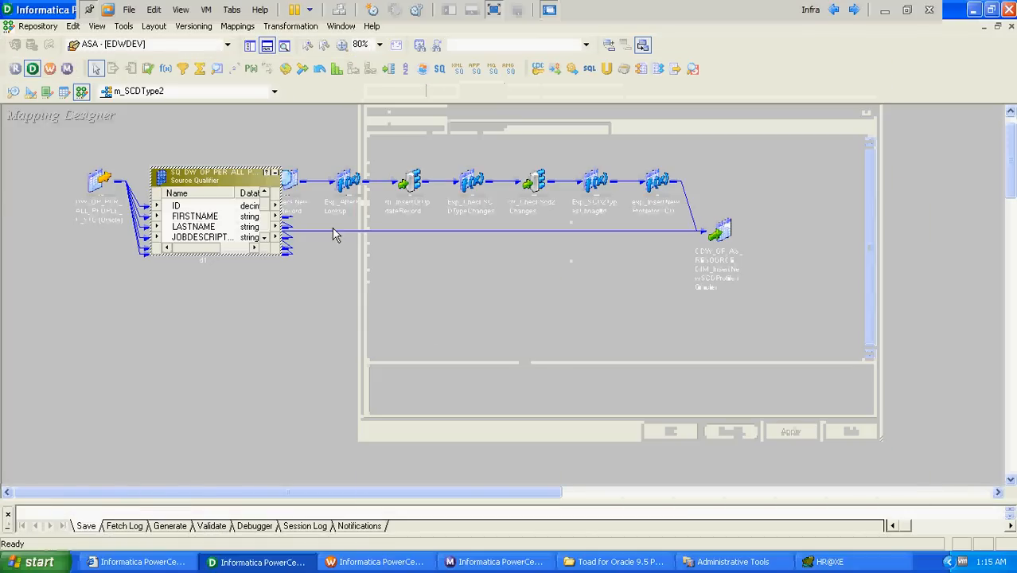
left_click(274, 173)
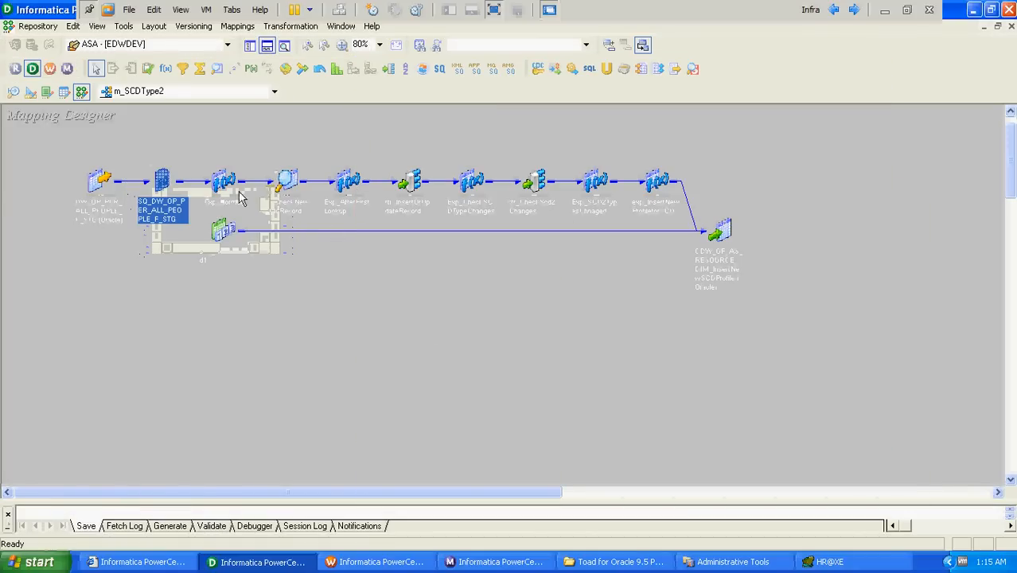
Review the Lookup Sql Override of lkp_CheckNewOrOldRecord down to its where conditions, leaving without changes and collapsing the lookup.
double_click(288, 190)
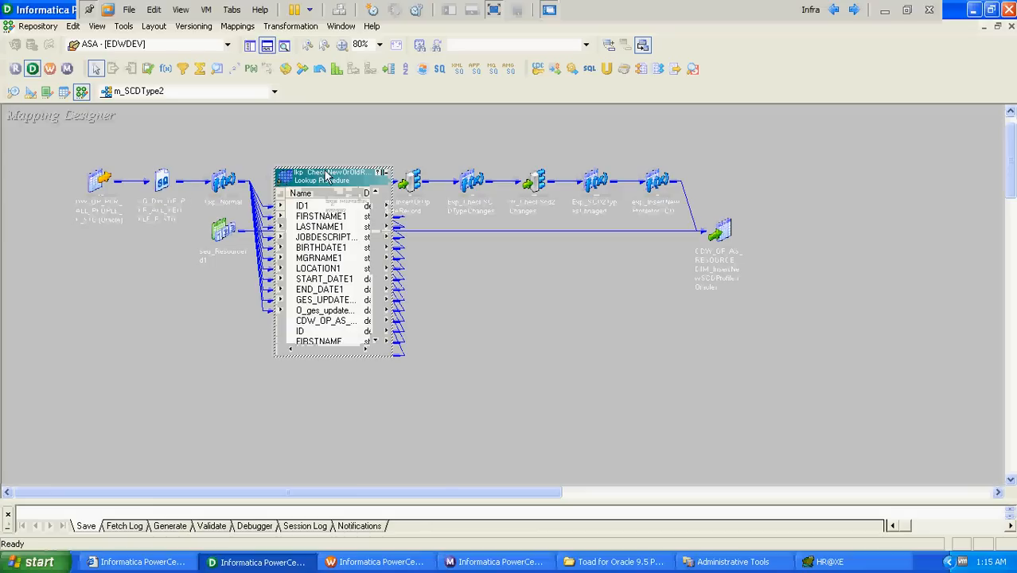
double_click(324, 180)
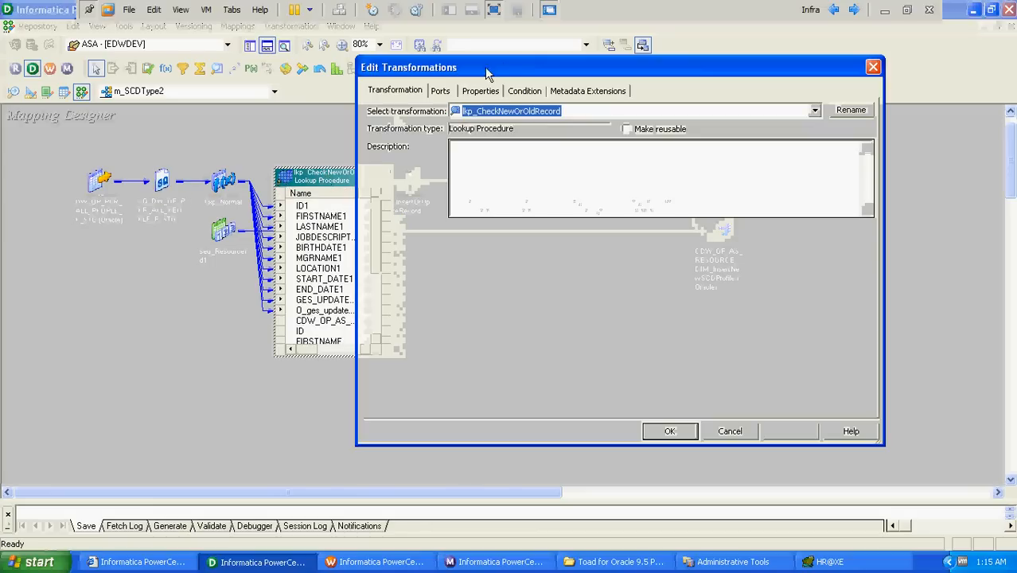
left_click(481, 92)
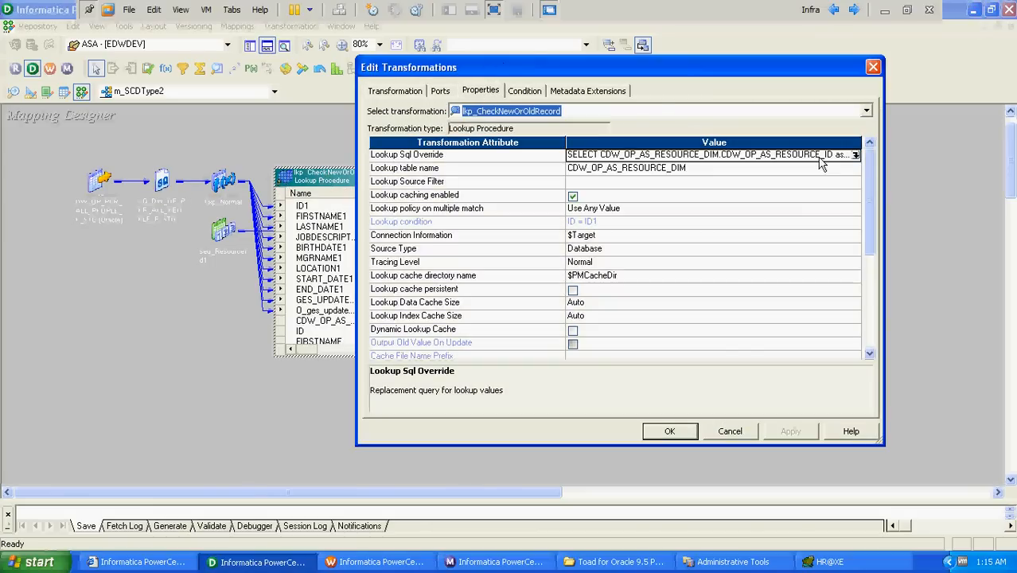
left_click(855, 155)
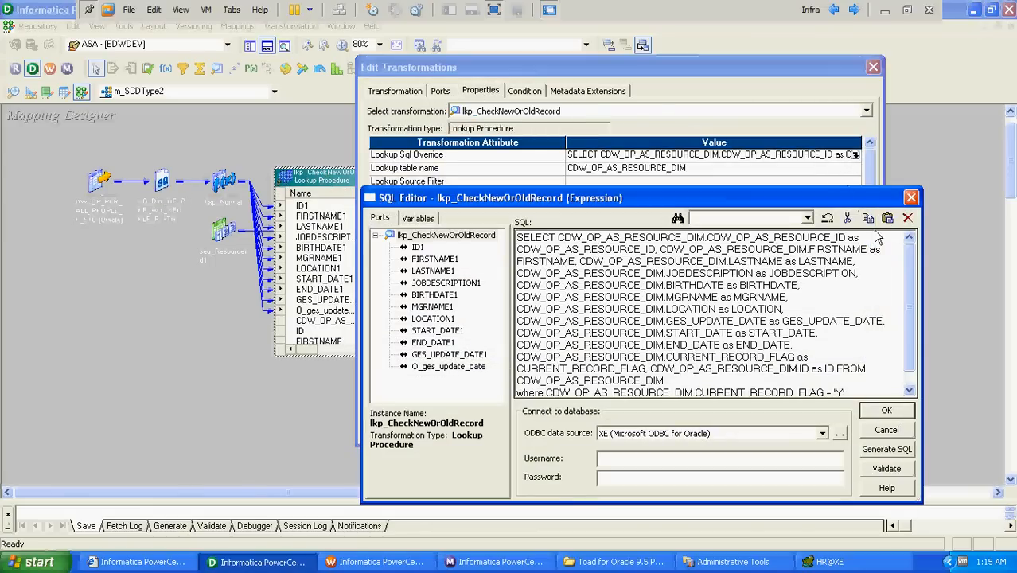
left_click_drag(915, 268, 915, 321)
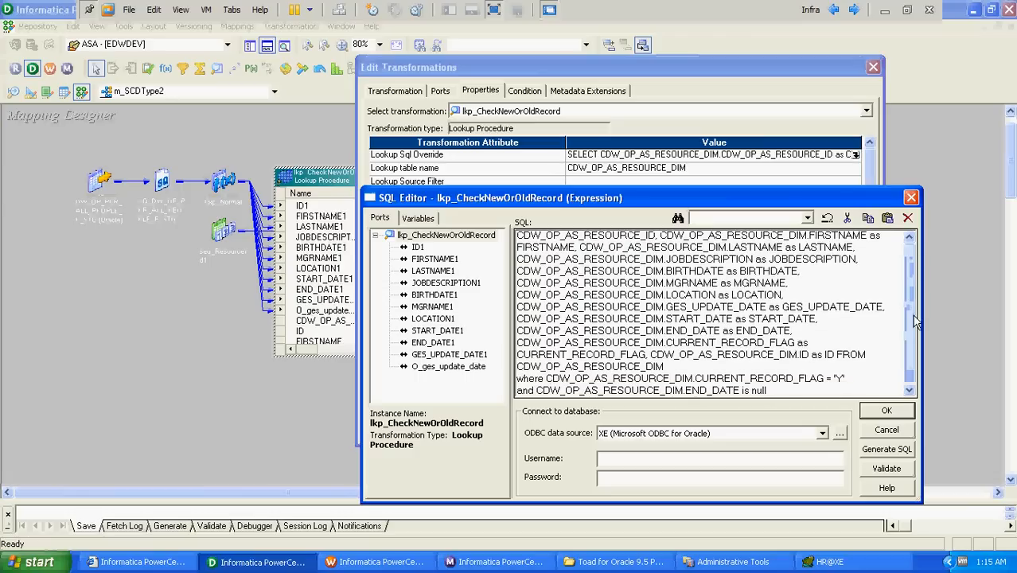
left_click(886, 430)
left_click(742, 433)
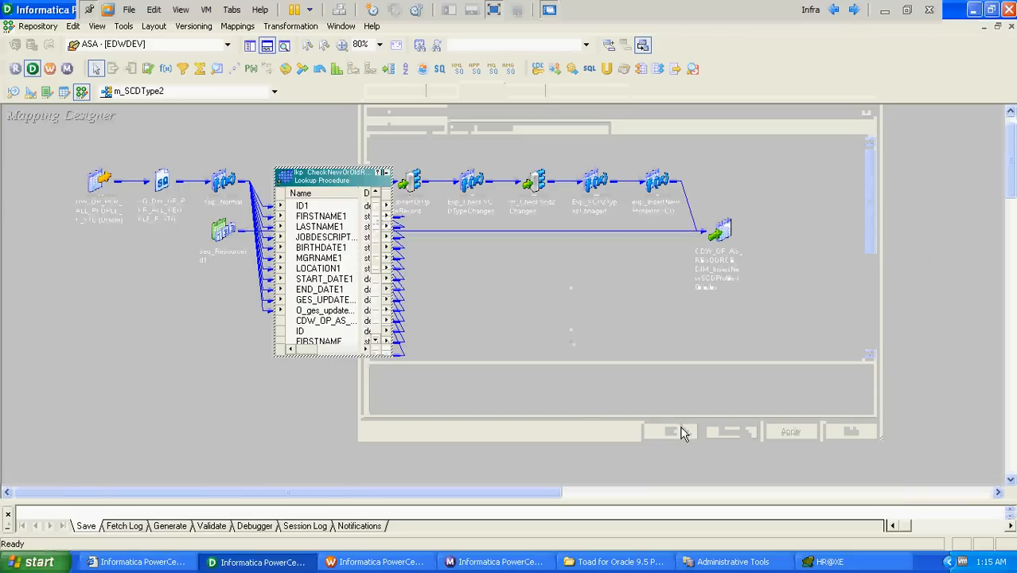
left_click(386, 172)
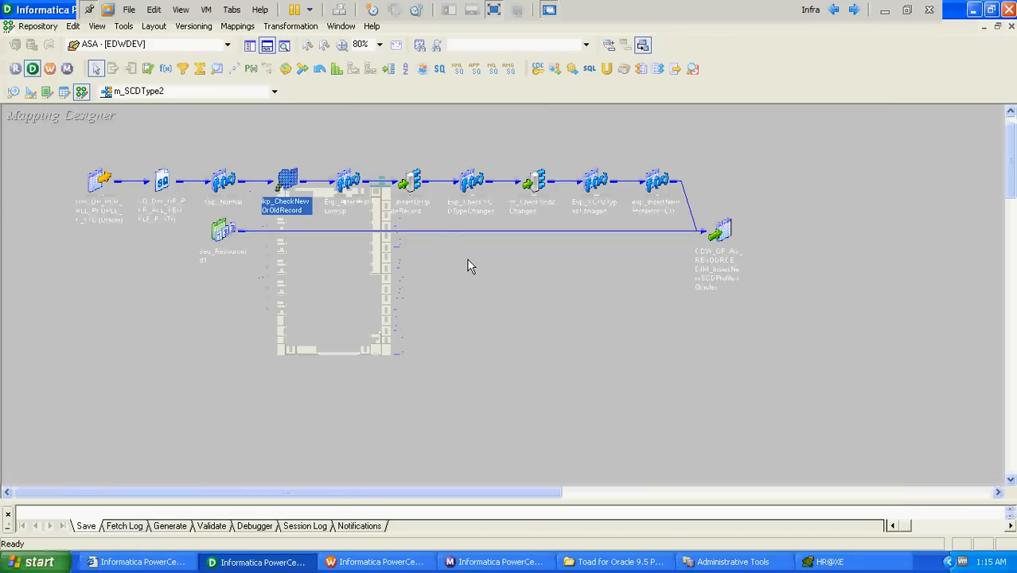
Review the group filter conditions of the rtr_CheckScd2Changes router, leaving without changes and collapsing it to an icon.
double_click(541, 181)
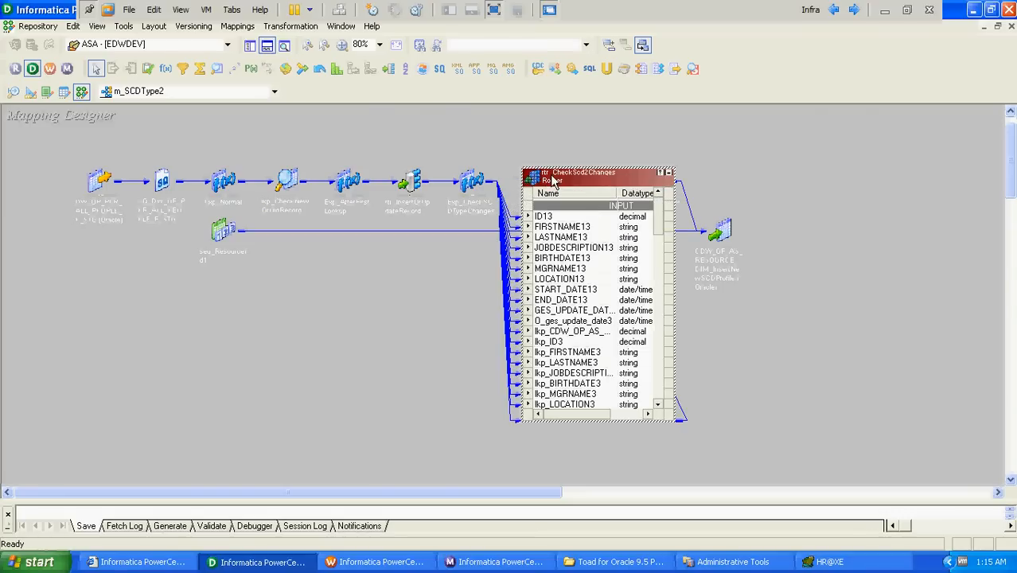
left_click(522, 95)
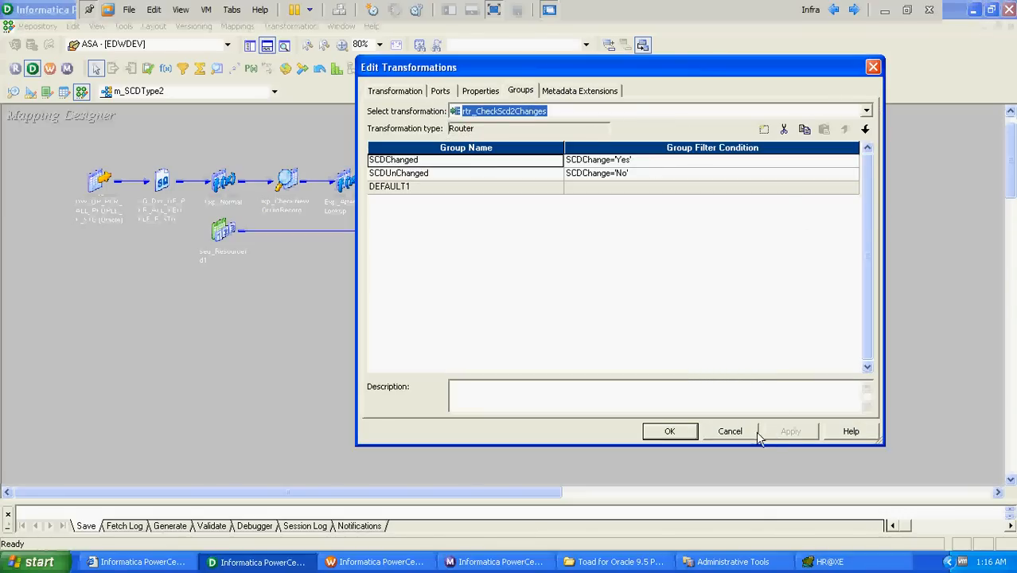
left_click(730, 432)
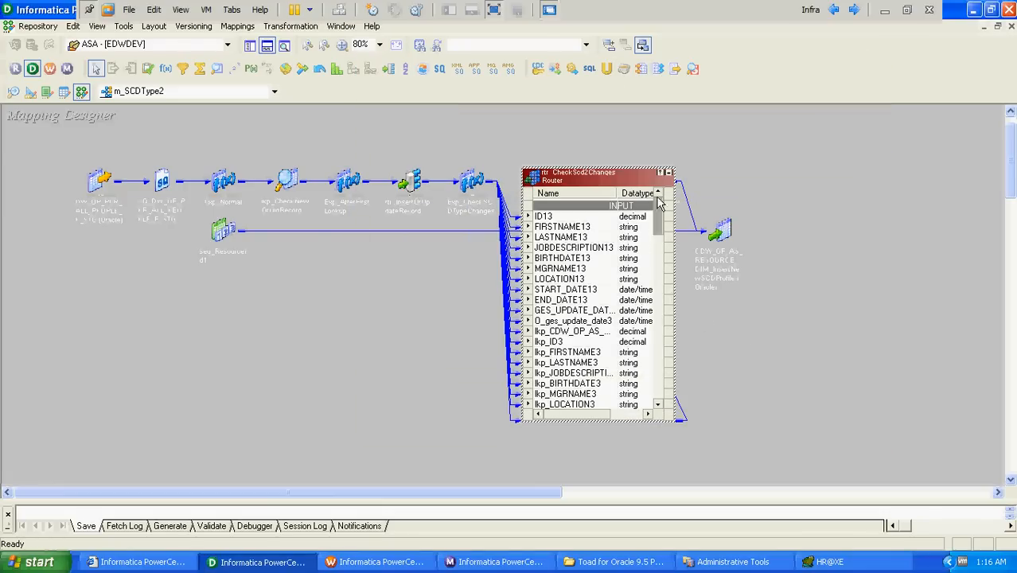
left_click(670, 175)
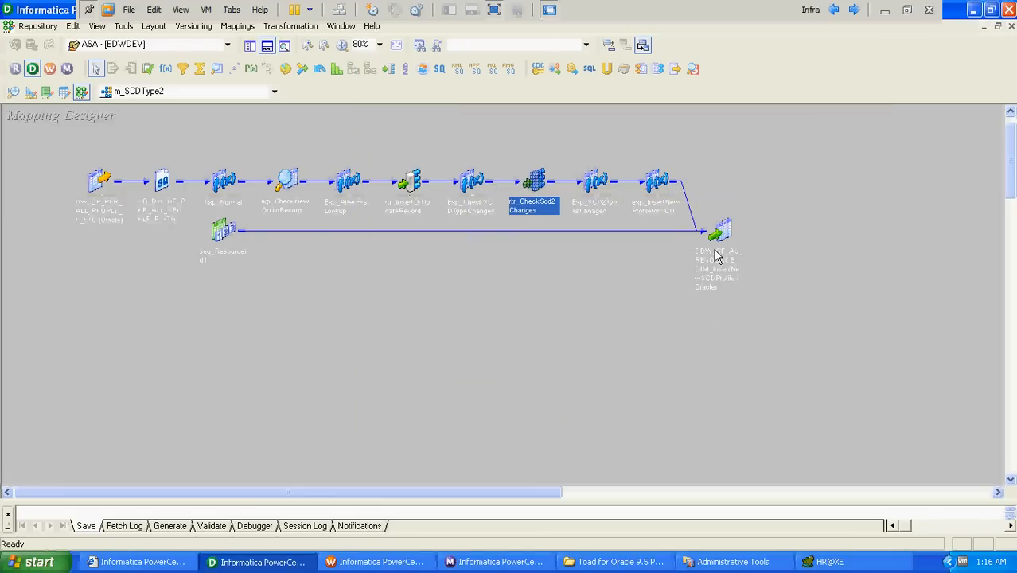
Expand the InsertNewSCDProfile target and the seq_ResourceId1 sequence, widen the target, and place both lower beneath the transformation row.
double_click(714, 245)
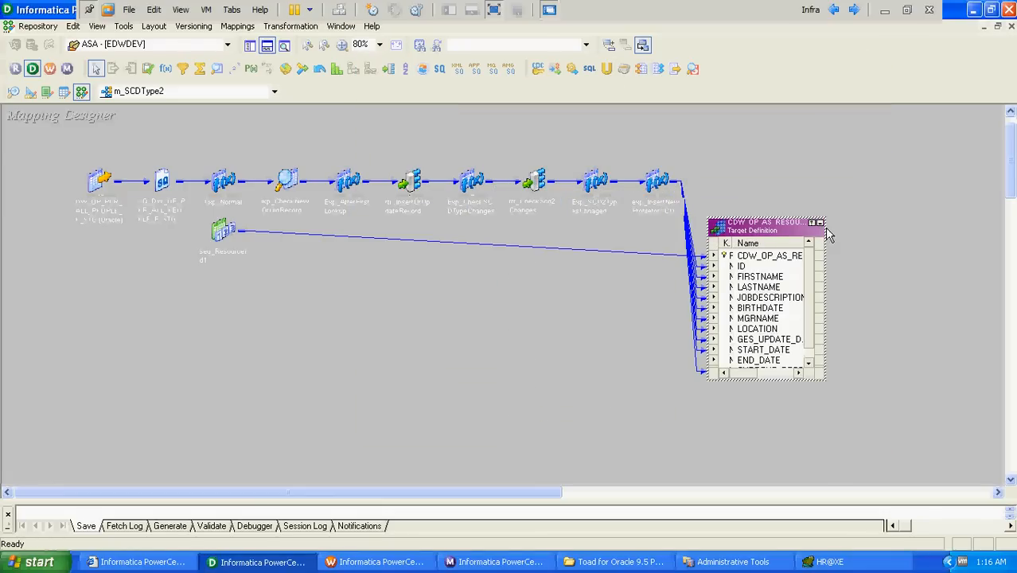
left_click_drag(827, 233, 954, 217)
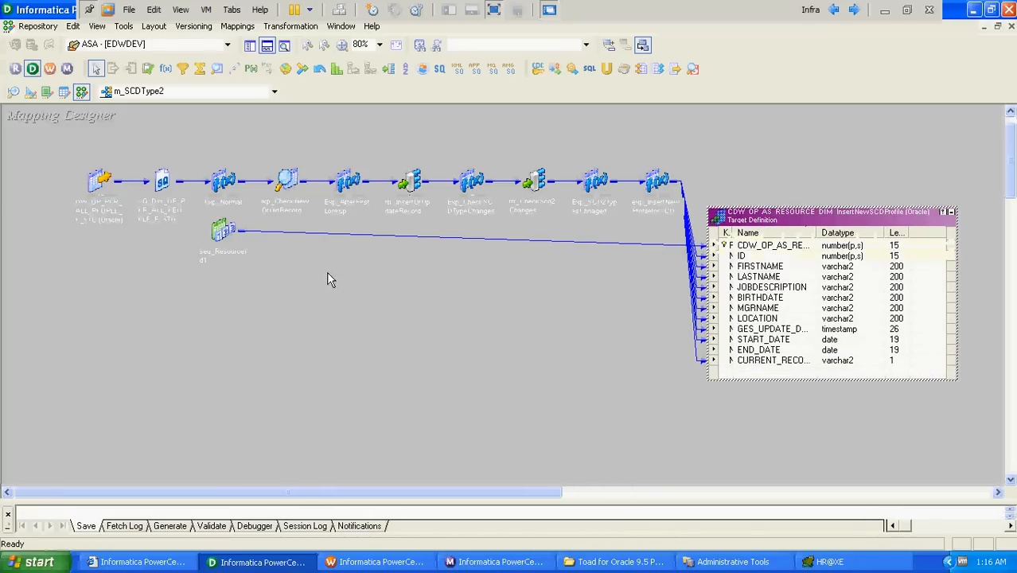
double_click(223, 231)
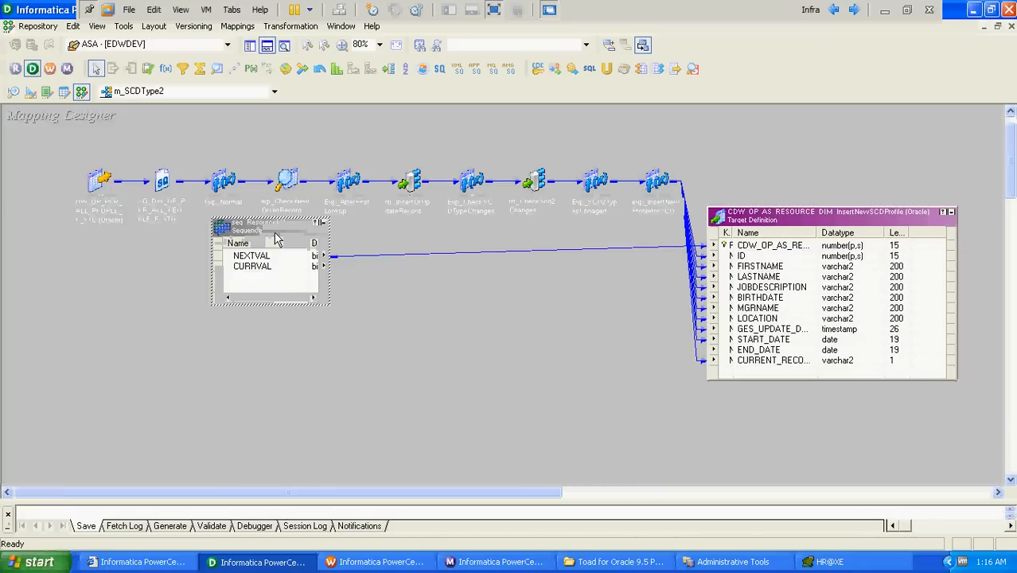
left_click_drag(275, 239, 236, 289)
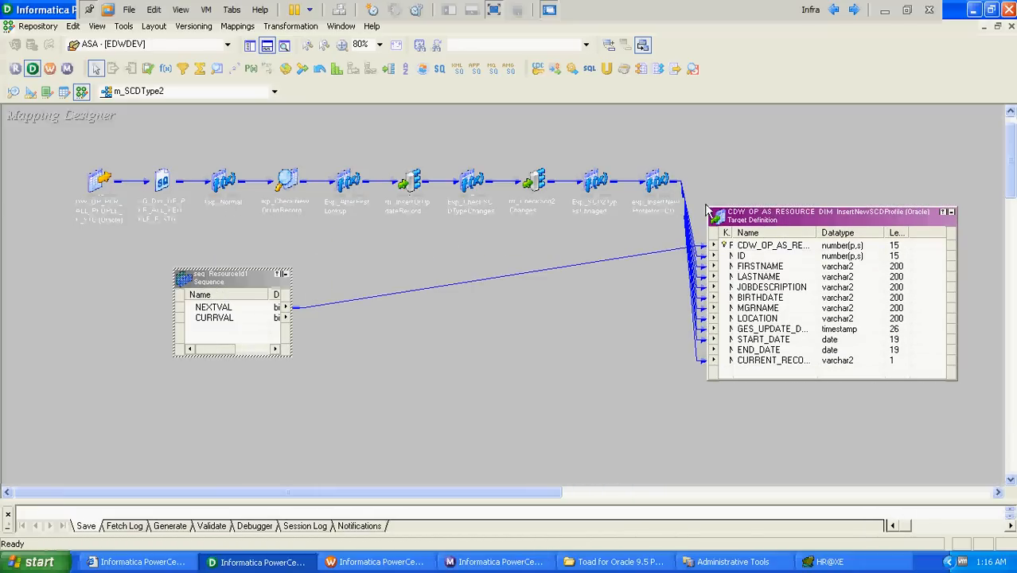
left_click_drag(760, 217, 756, 297)
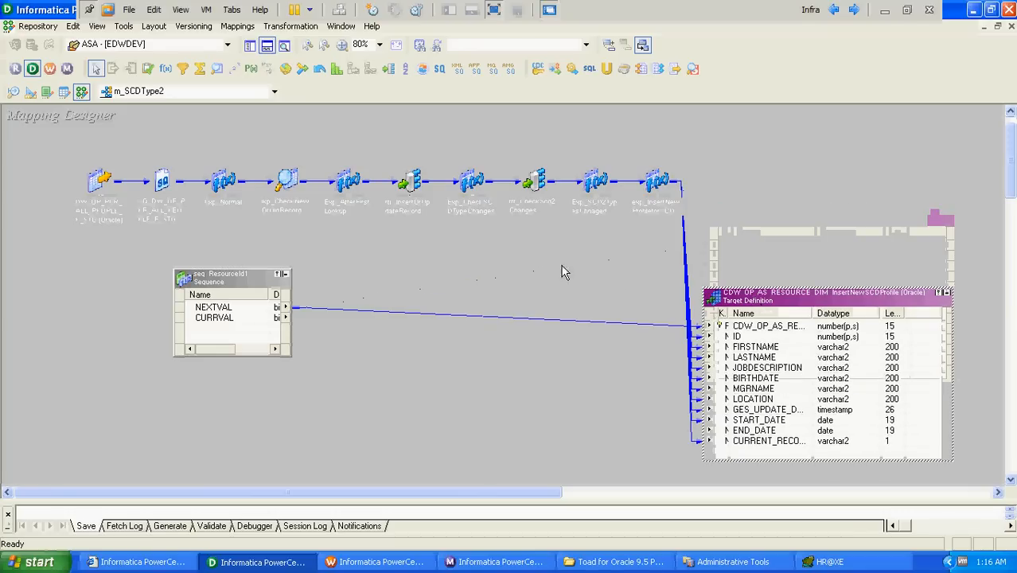
Expand the rtr_CheckScd2Changes router and check its SCDChanged and SCDUnChanged group filter conditions, leaving without changes.
double_click(533, 181)
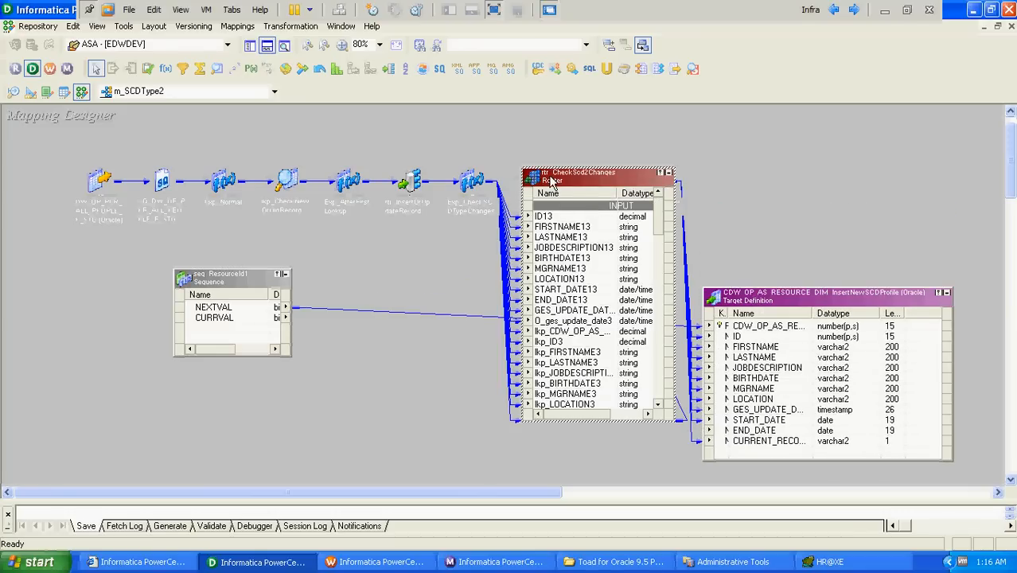
double_click(551, 182)
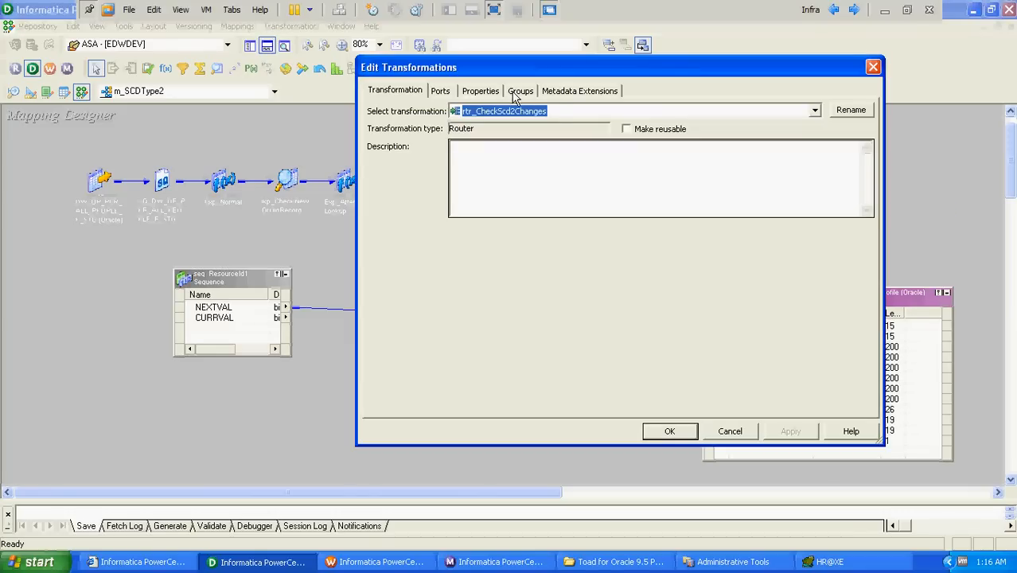
left_click(519, 92)
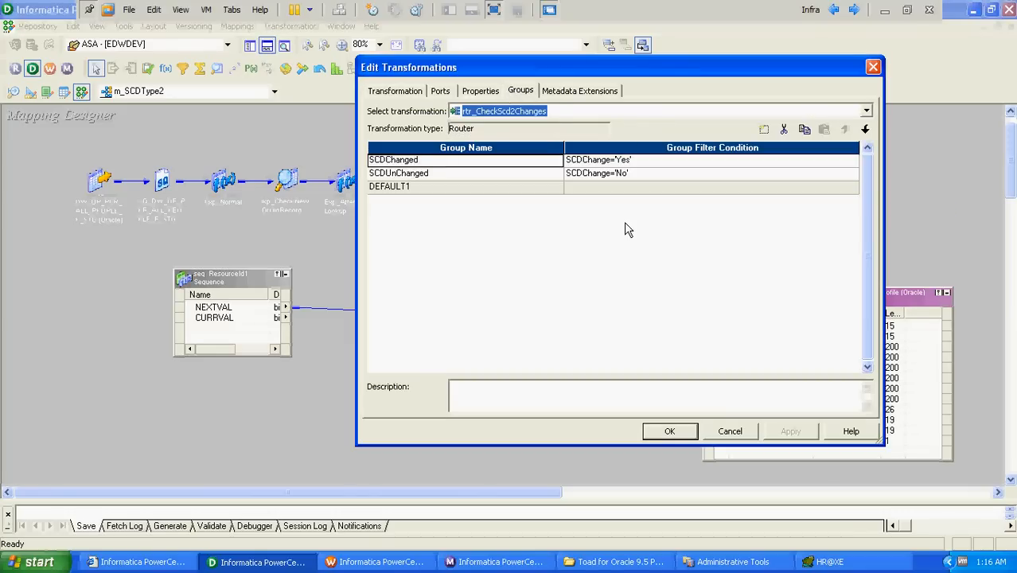
left_click(728, 432)
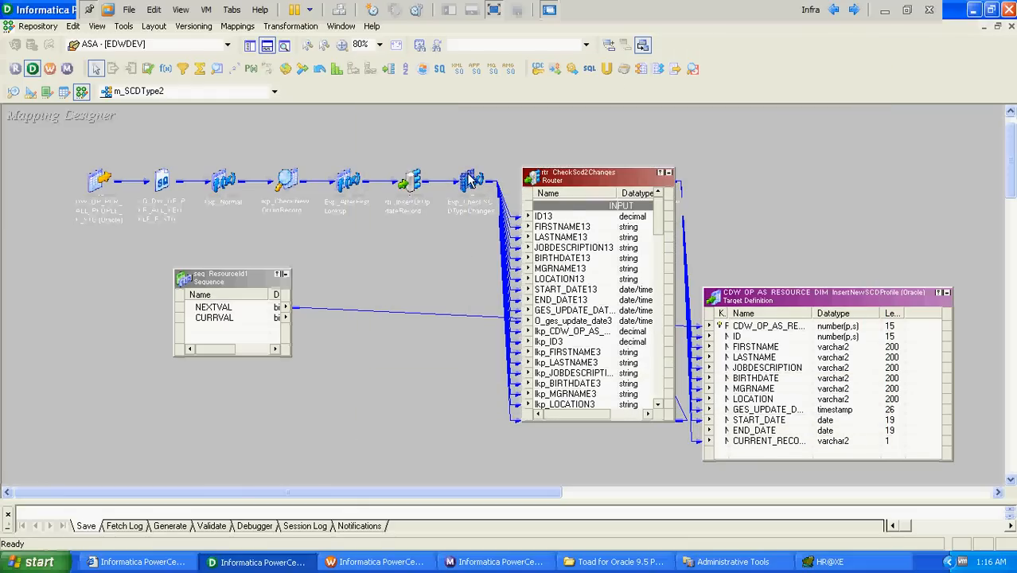
Review the SCDChange port's expression in Exp_CheckSCDTypeChanges, leaving without changes and collapsing the expression to an icon.
double_click(469, 179)
left_click_drag(561, 227, 563, 308)
double_click(510, 323)
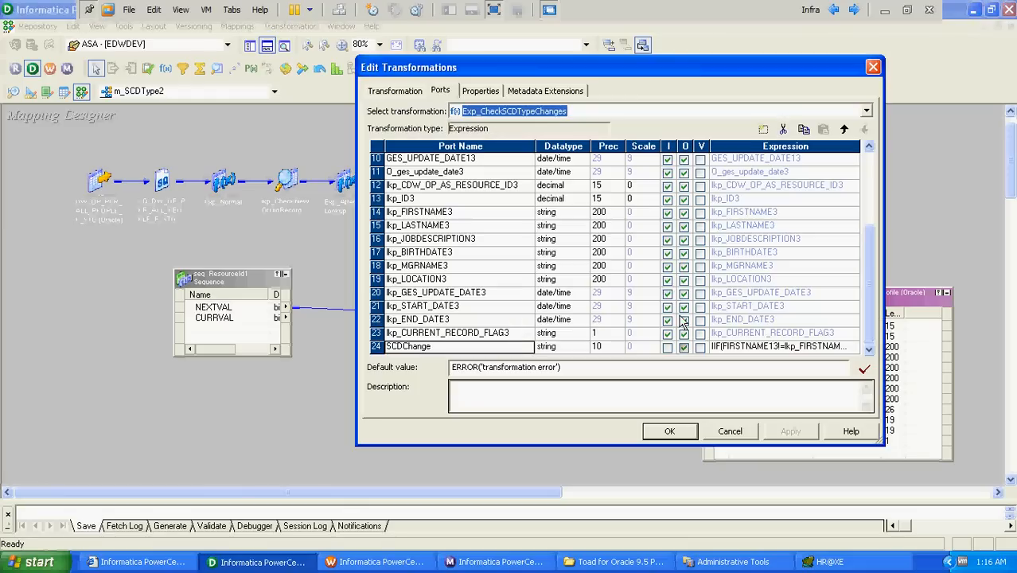
left_click(851, 348)
left_click(853, 348)
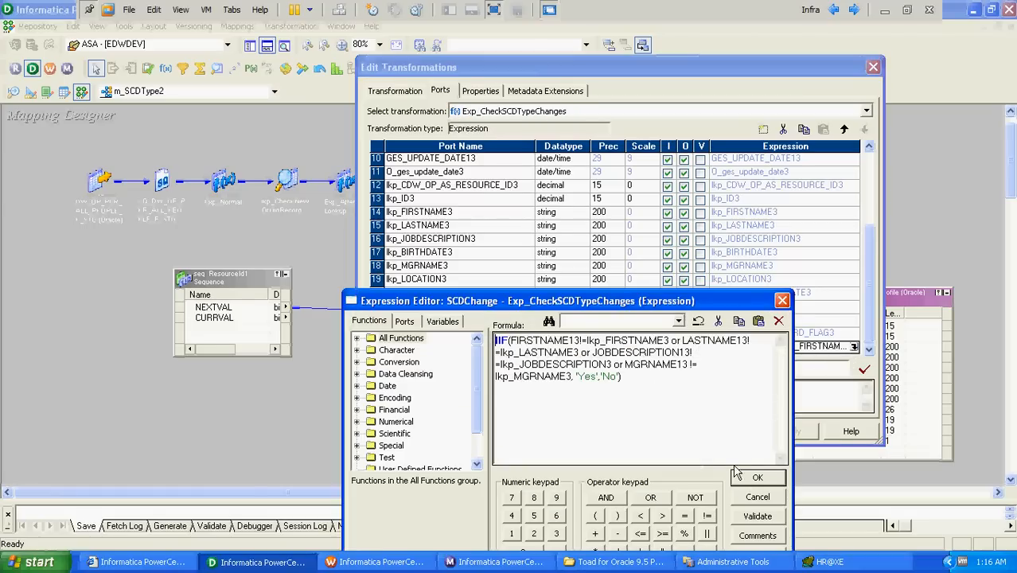
left_click(758, 498)
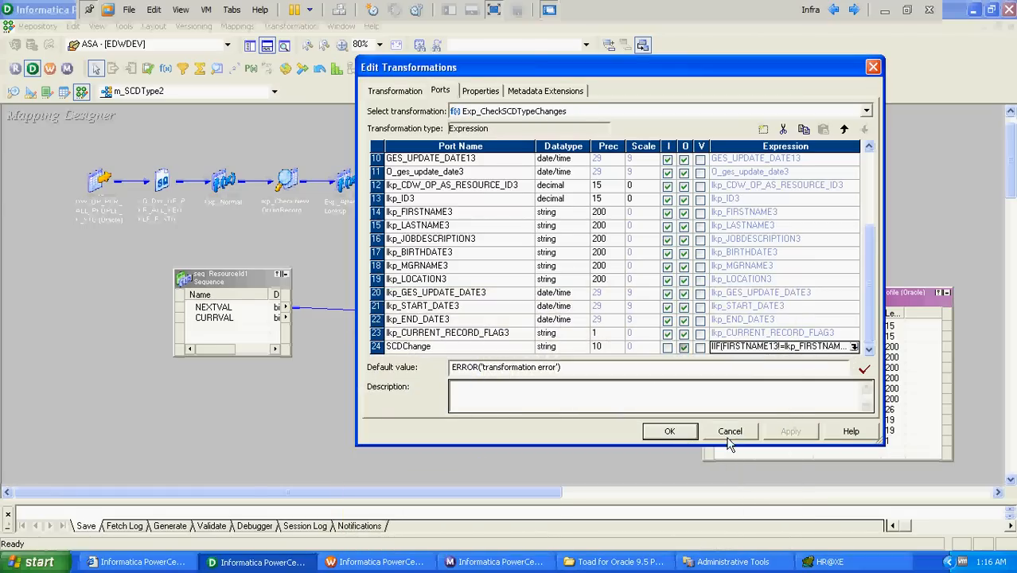
left_click(729, 431)
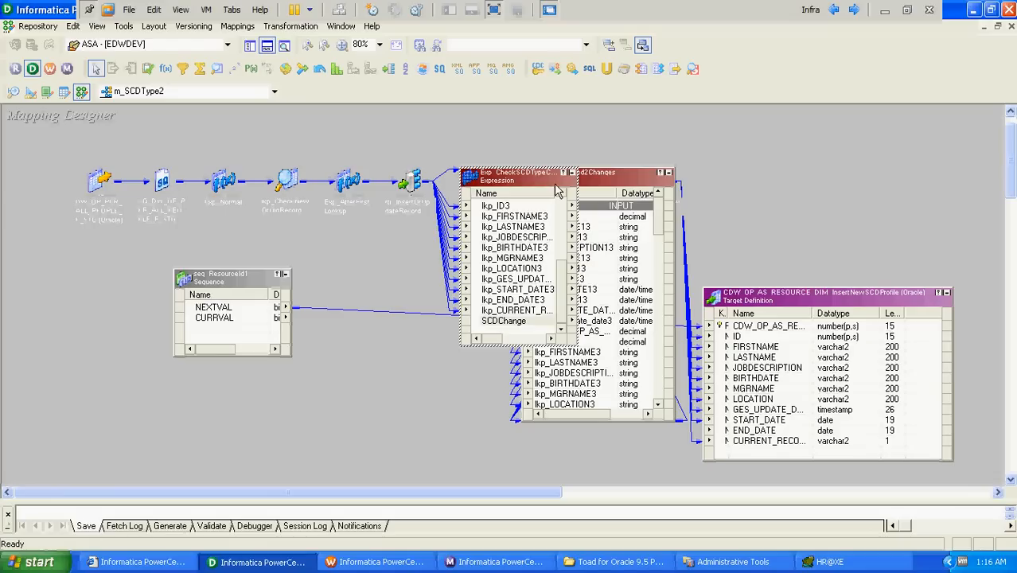
left_click(572, 174)
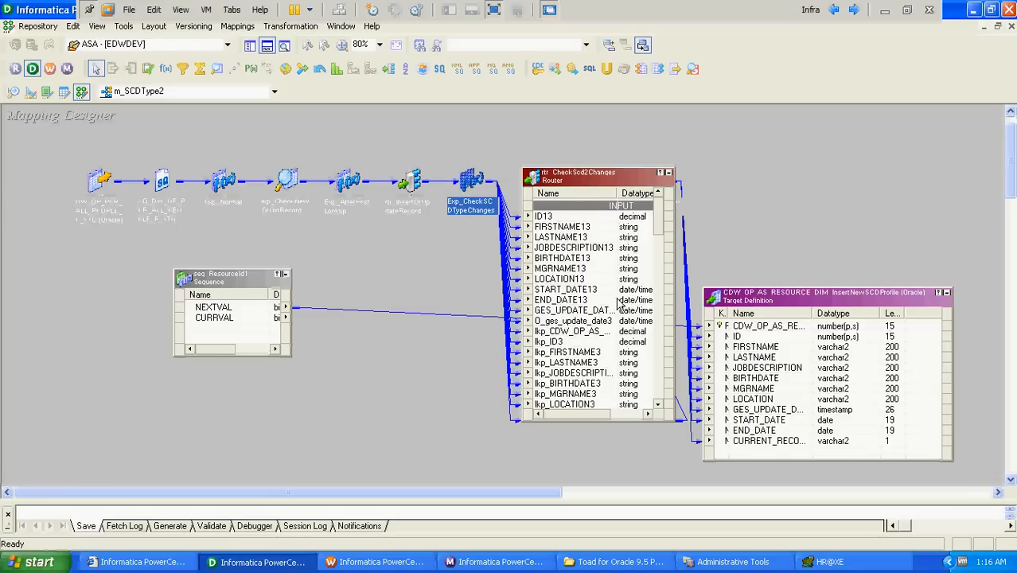
Reposition the InsertNewSCDProfile target and the rtr_CheckScd2Changes router to examine the links leaving the router's SCDChanged group.
left_click(758, 299)
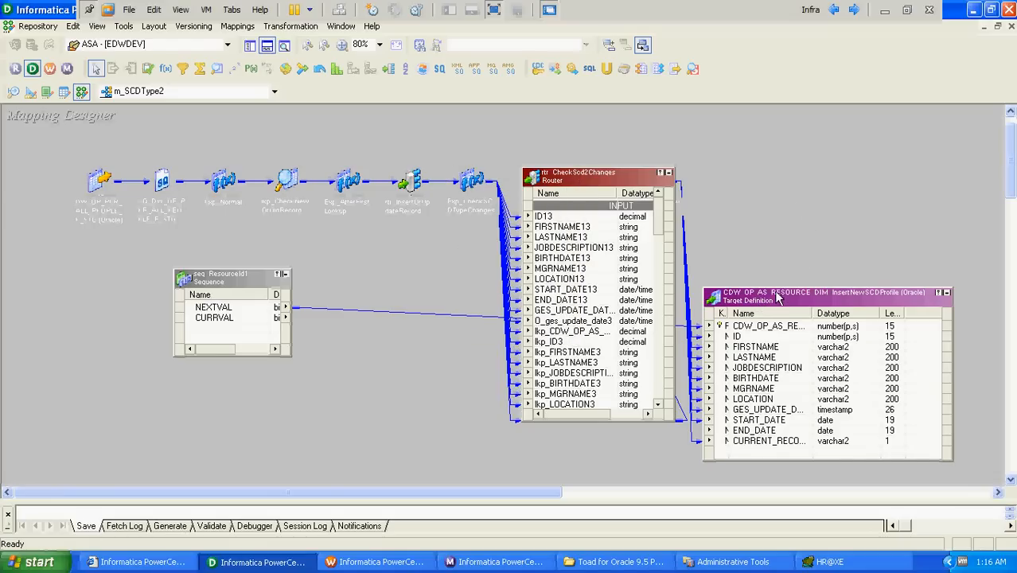
left_click_drag(778, 299, 824, 195)
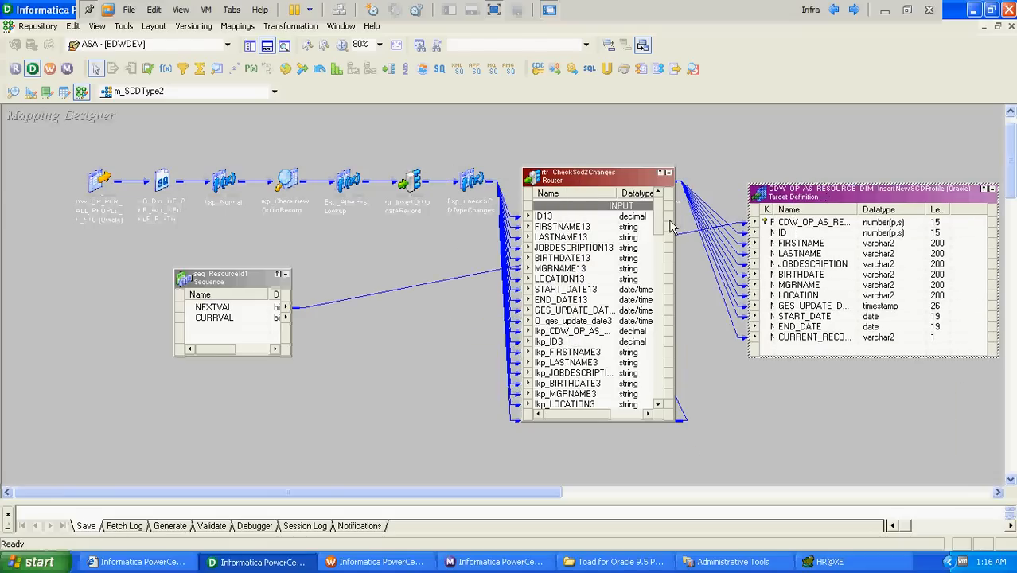
left_click_drag(662, 227, 665, 266)
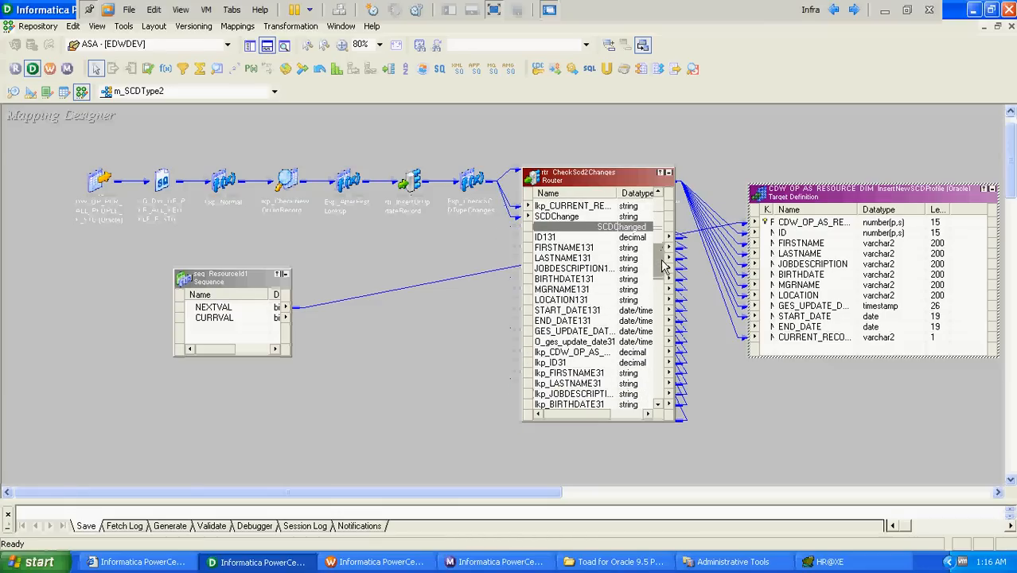
left_click_drag(636, 179, 582, 214)
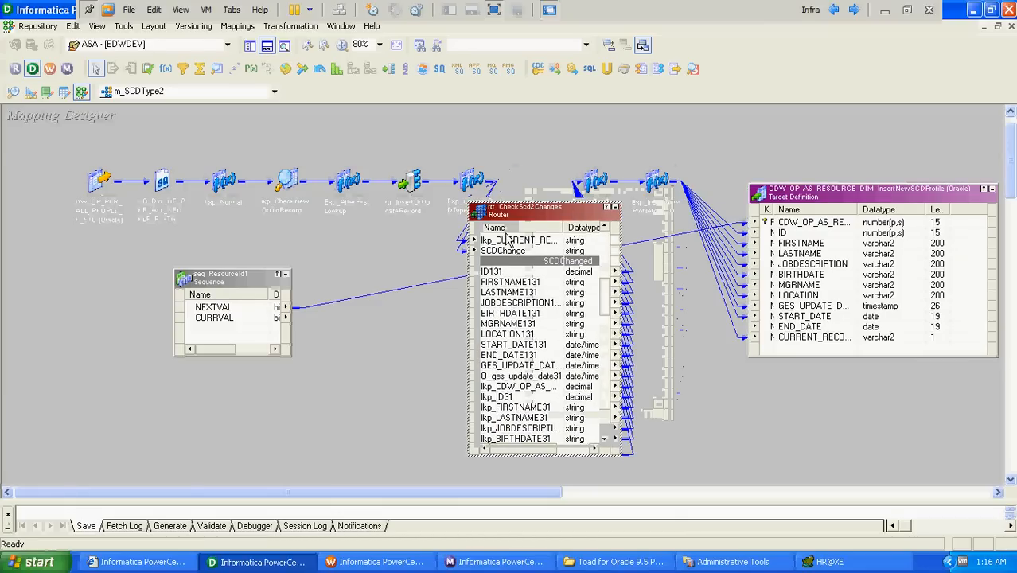
left_click(614, 207)
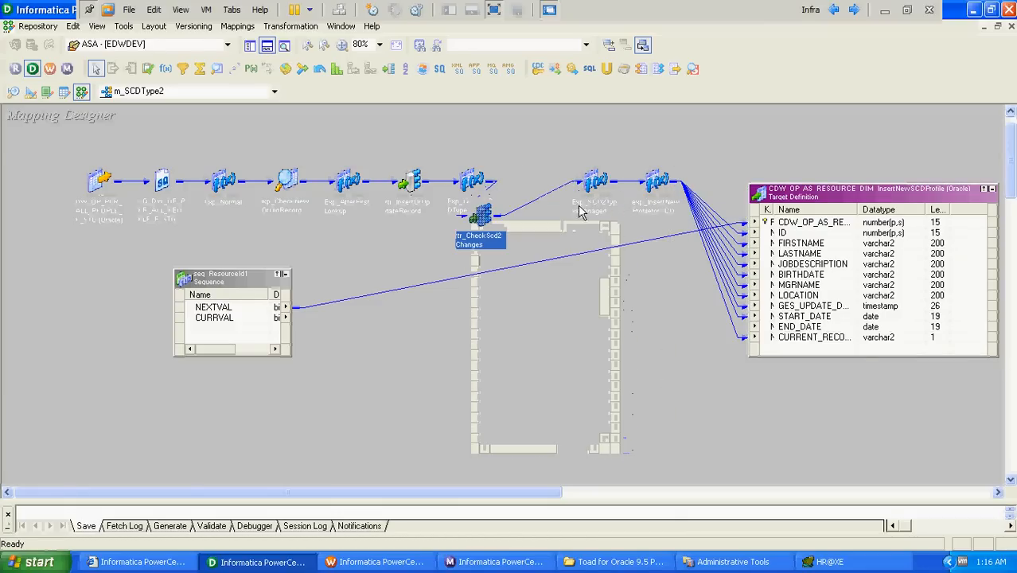
double_click(481, 221)
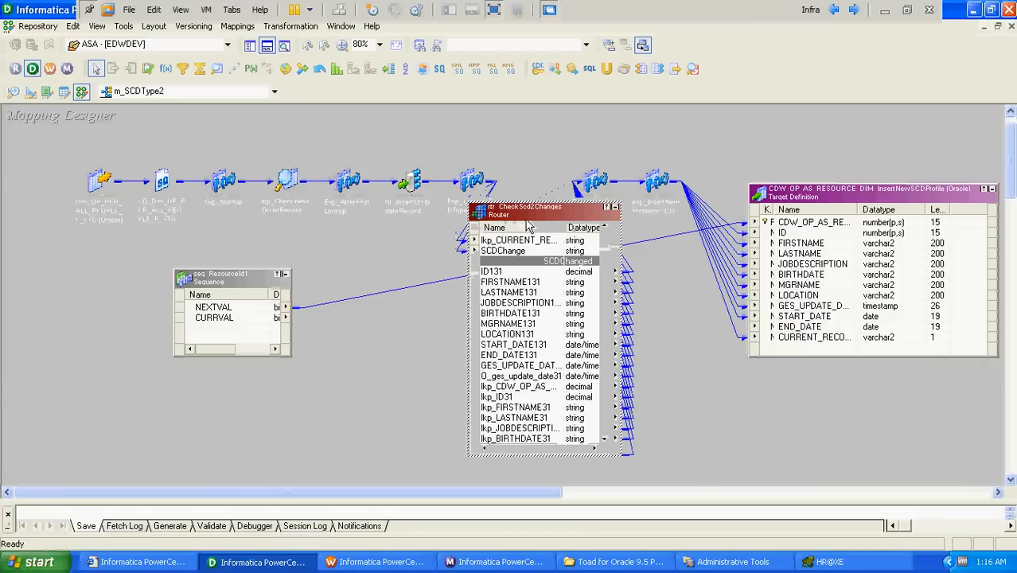
left_click_drag(529, 217, 431, 205)
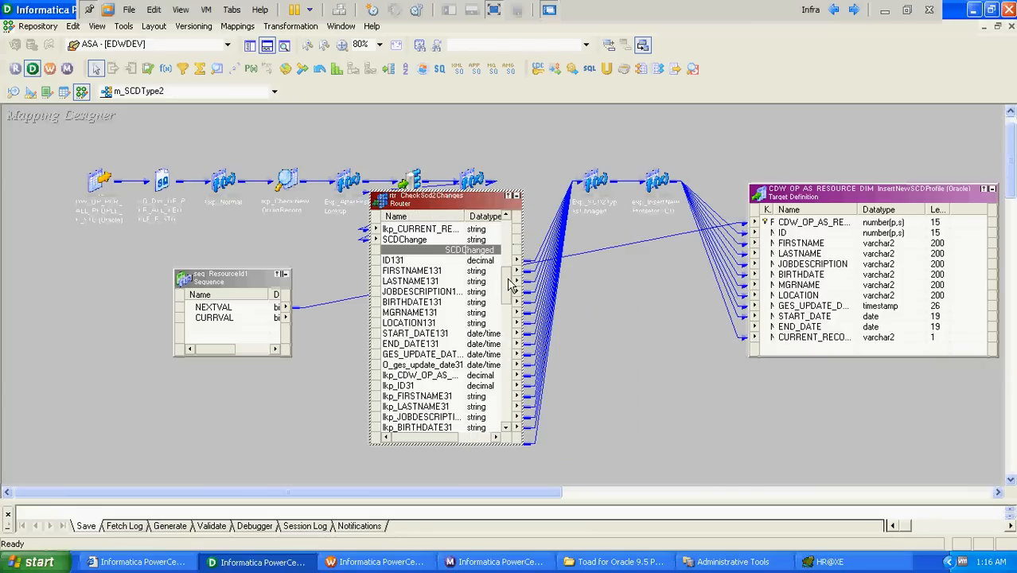
left_click(508, 283)
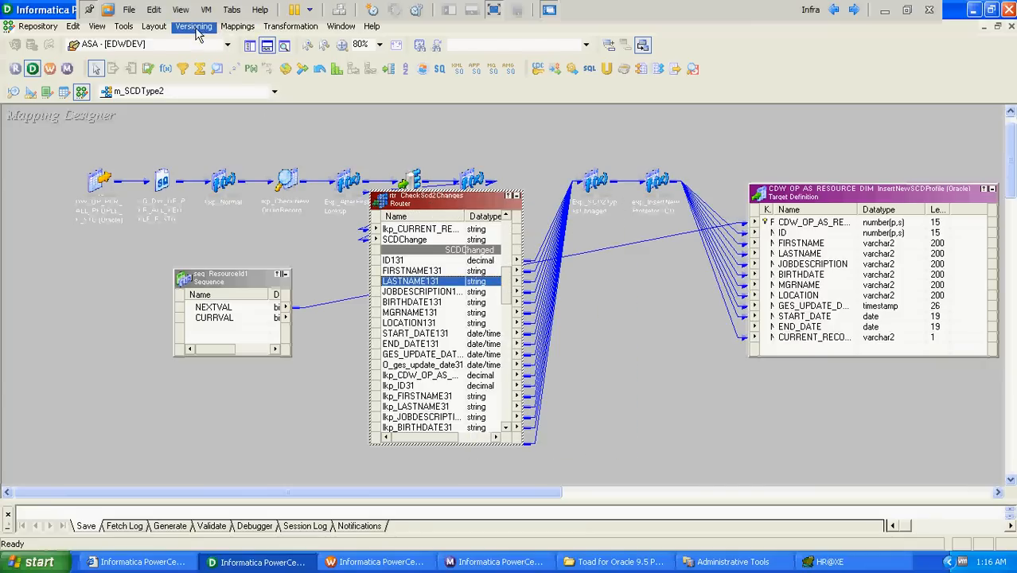
Arrange the mapping as icons for only the InsertNewSCDProfile and UpdateOldSCD targets of CDW_OP_AS_RESOURCE_DIM.
left_click(154, 26)
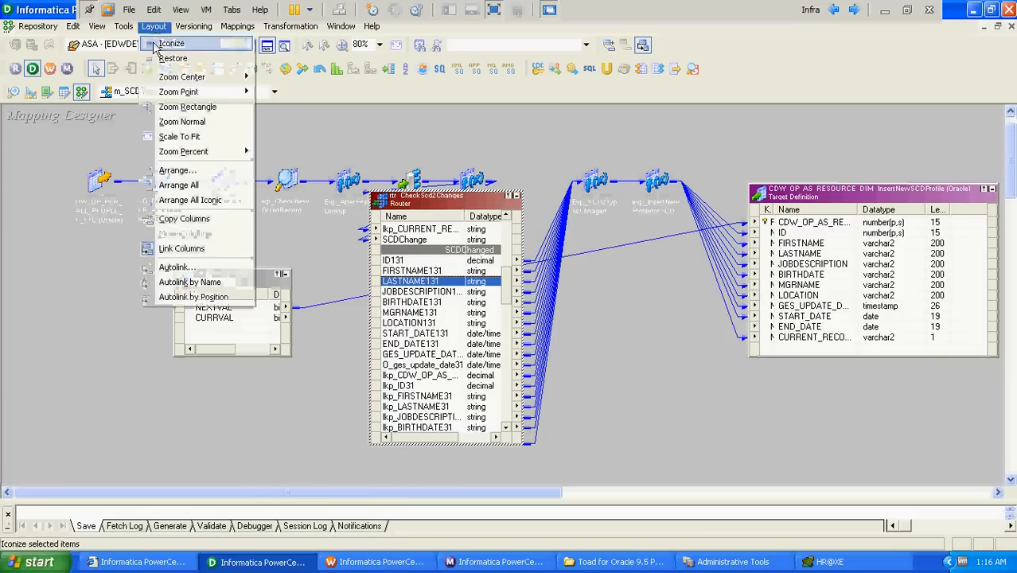
left_click(177, 171)
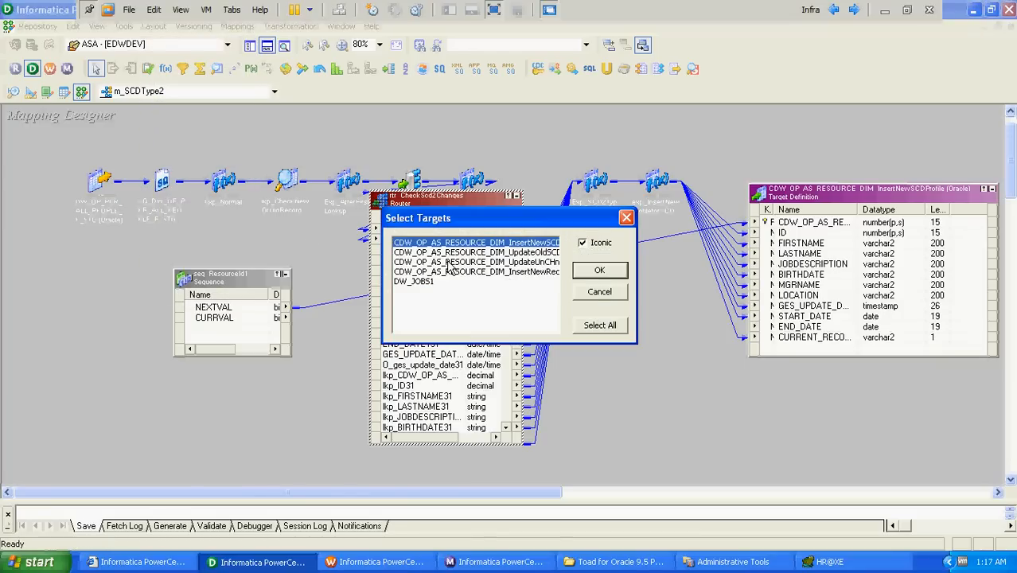
left_click(493, 253)
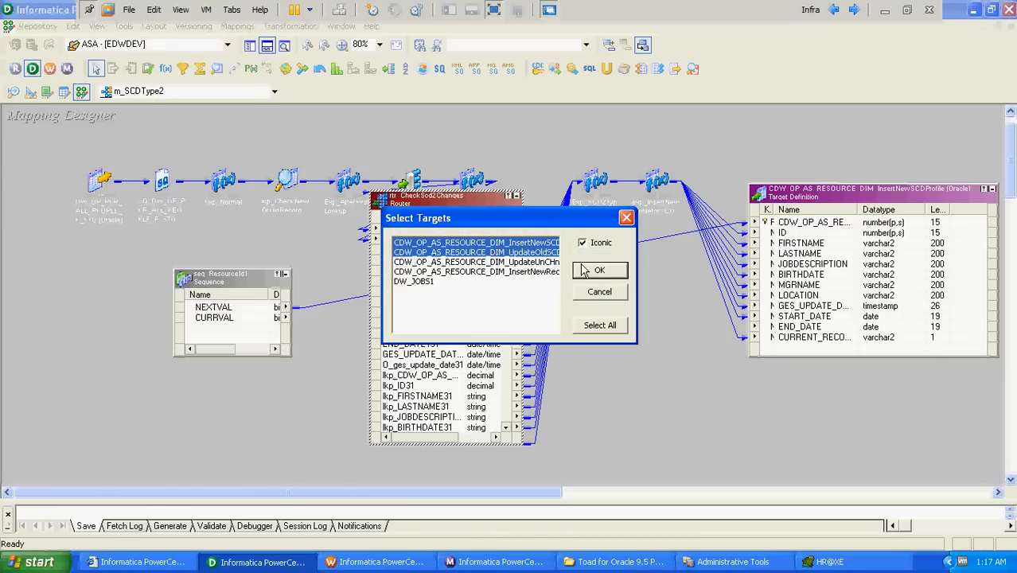
left_click(599, 272)
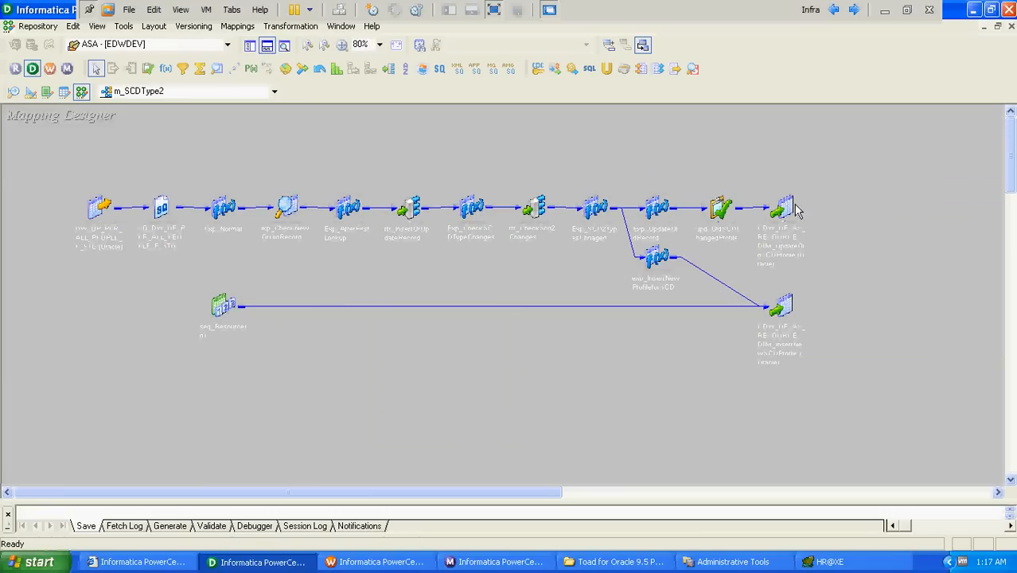
Spread out both target icons, Exp_UpdateOldRecord and upd_OldSCDChangedProfile so the update branch sits above the insert branch.
left_click_drag(798, 211, 851, 201)
left_click_drag(775, 305, 816, 324)
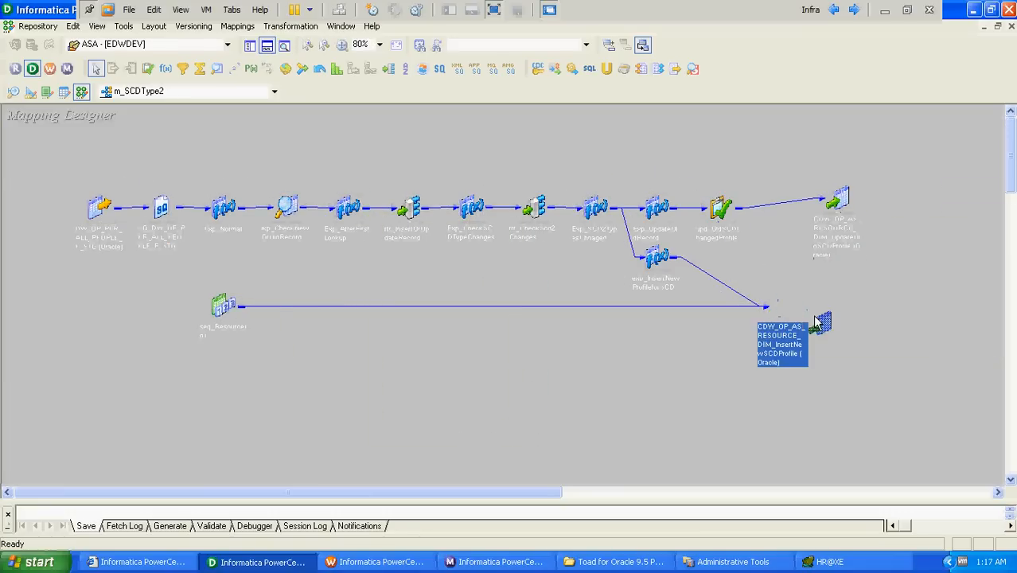
left_click_drag(662, 208, 680, 176)
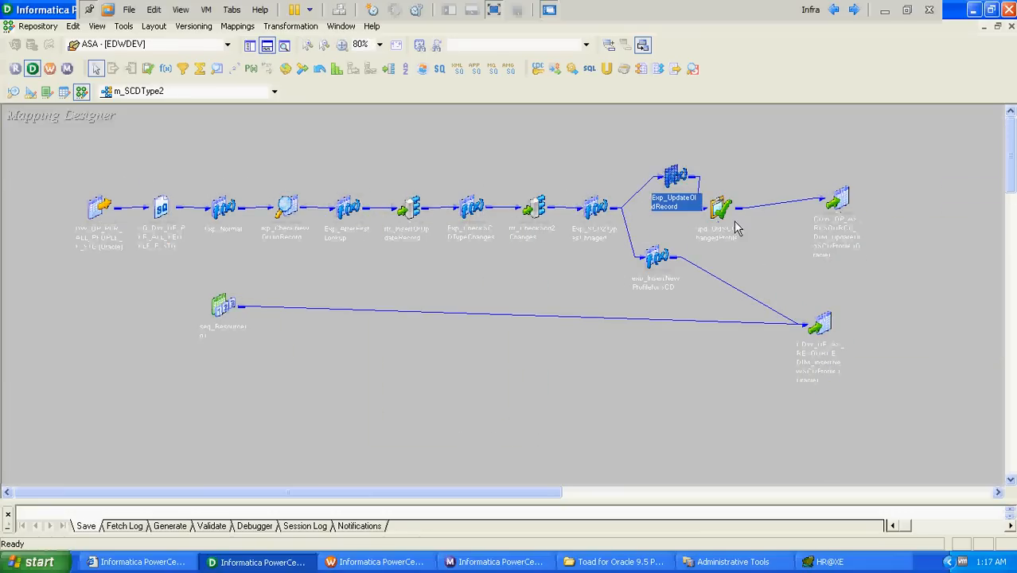
left_click_drag(725, 215, 764, 193)
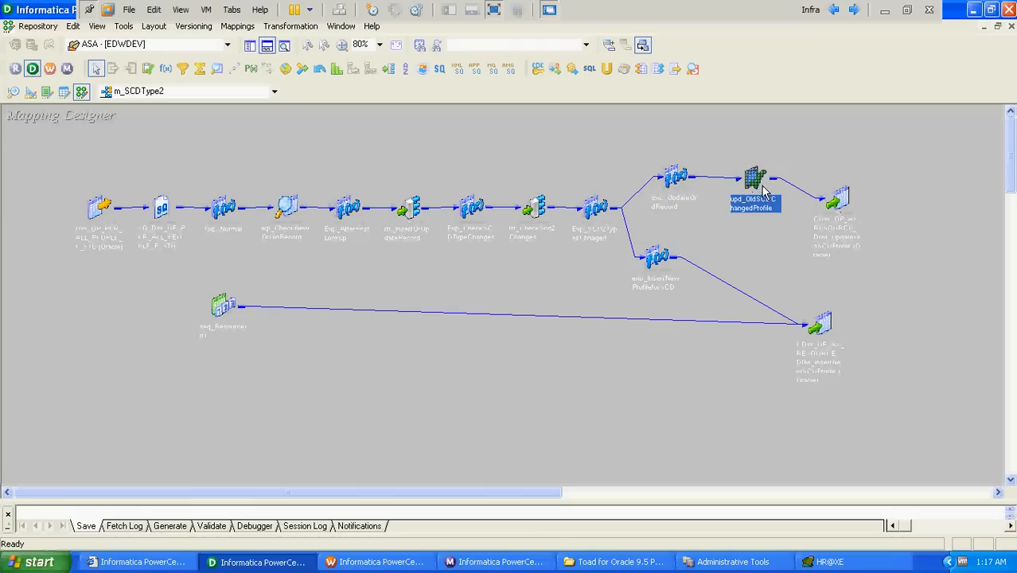
Expand upd_OldSCDChangedProfile and review its update strategy expression, closing the properties without changes.
double_click(764, 192)
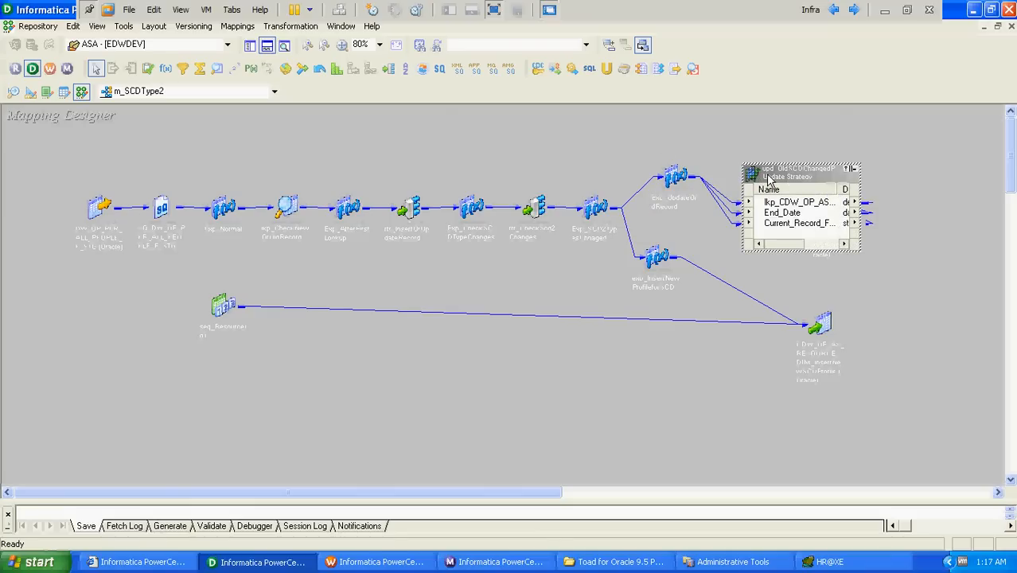
double_click(768, 180)
left_click(483, 92)
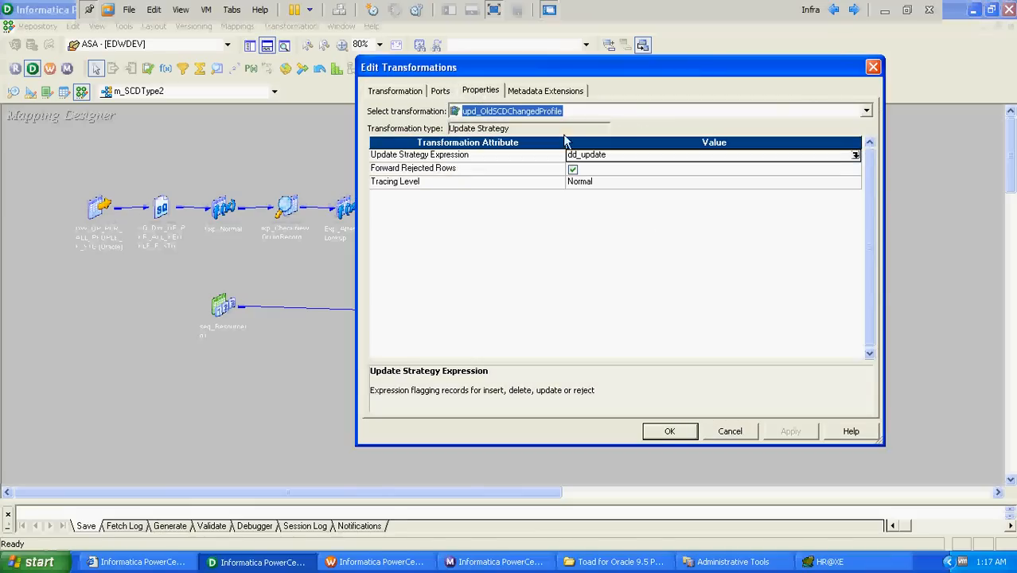
left_click(671, 432)
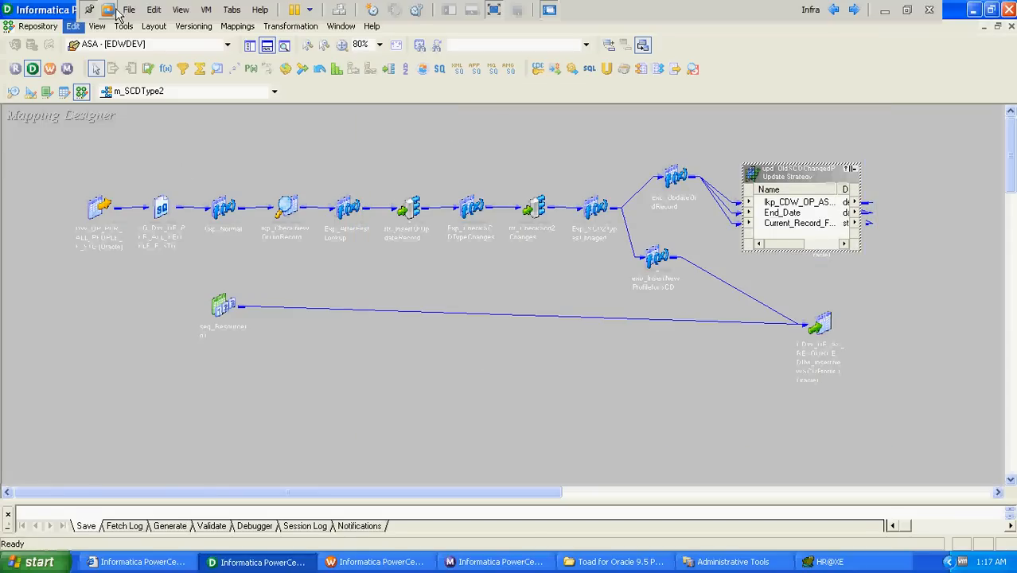
Arrange the mapping as icons for only the CDW_OP_AS_RESOURCE_DIM target that updates unchanged records.
left_click(154, 26)
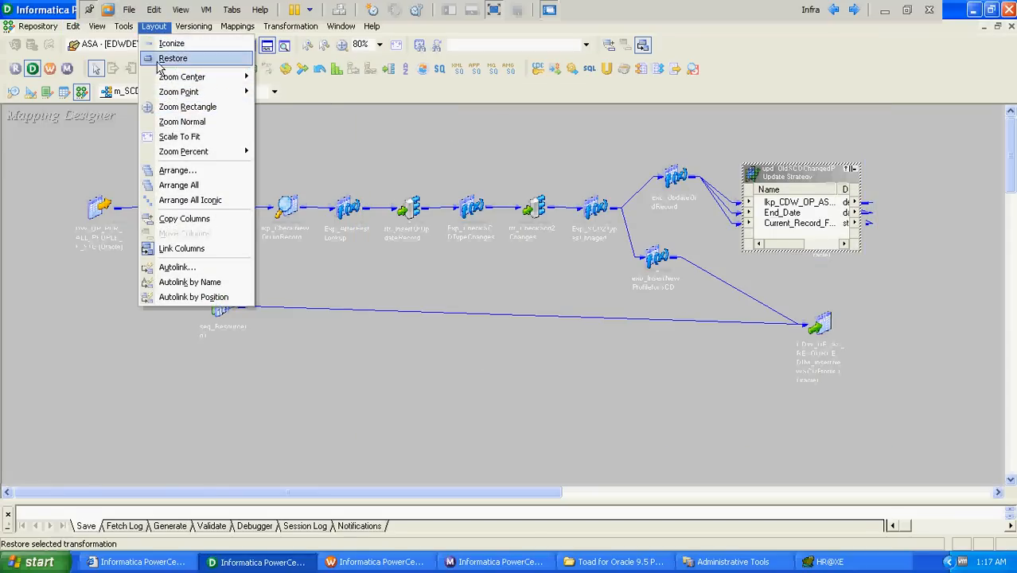
left_click(176, 170)
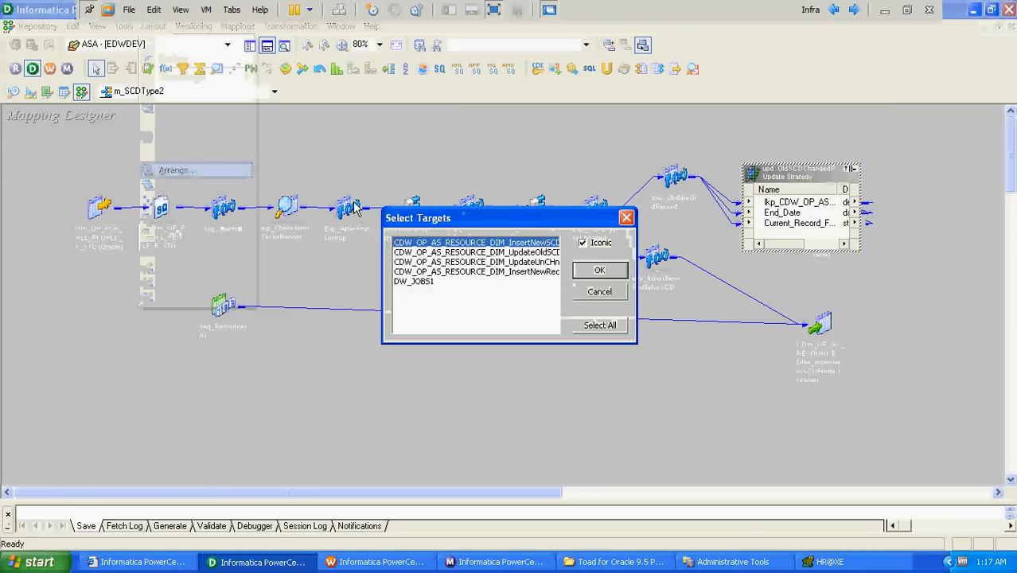
left_click(467, 262)
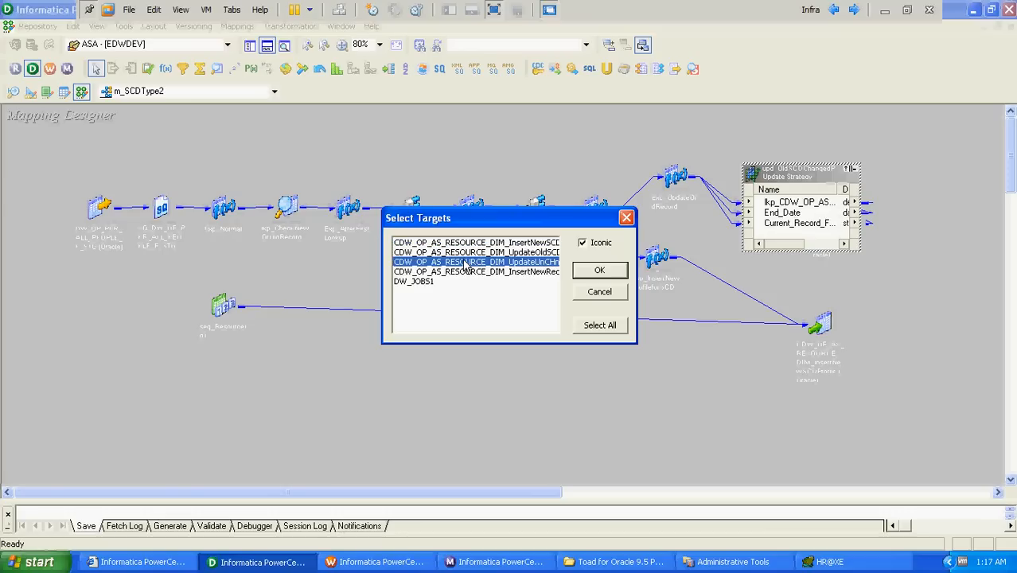
left_click(593, 271)
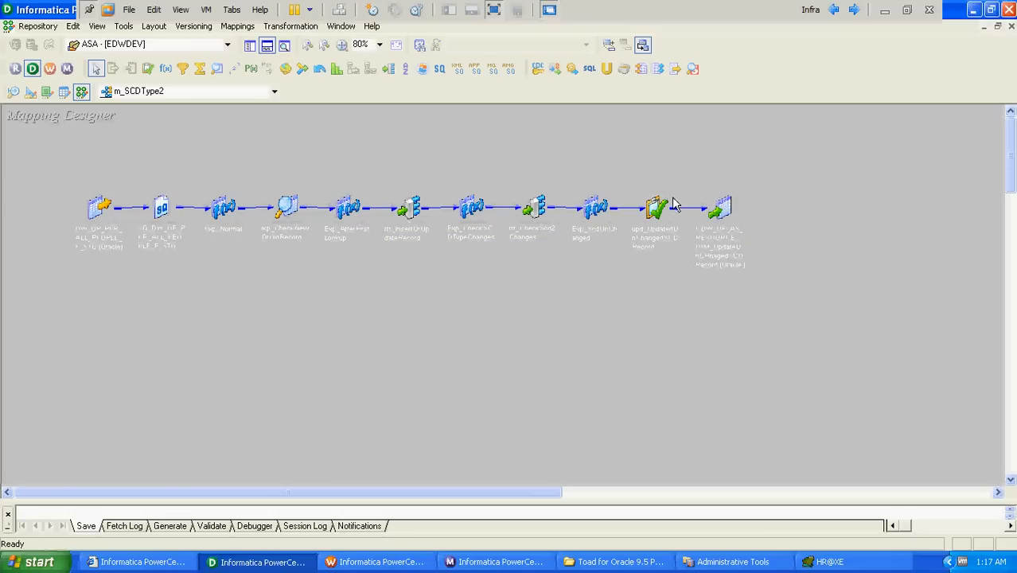
Expand upd_UpdatedUnChangedSCDRecord and review its update strategy expression, leaving the properties without changes.
double_click(657, 209)
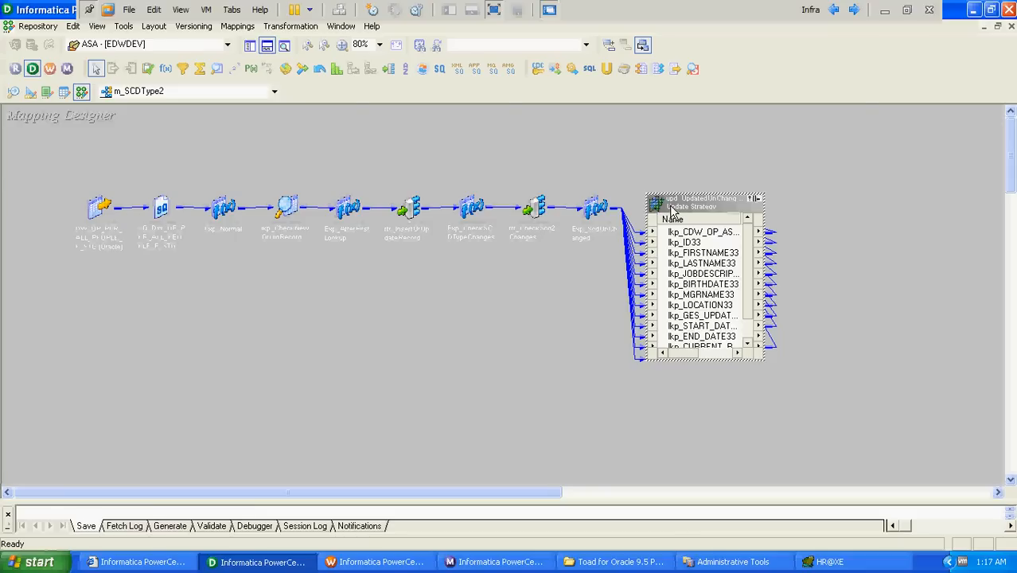
double_click(672, 208)
left_click(481, 91)
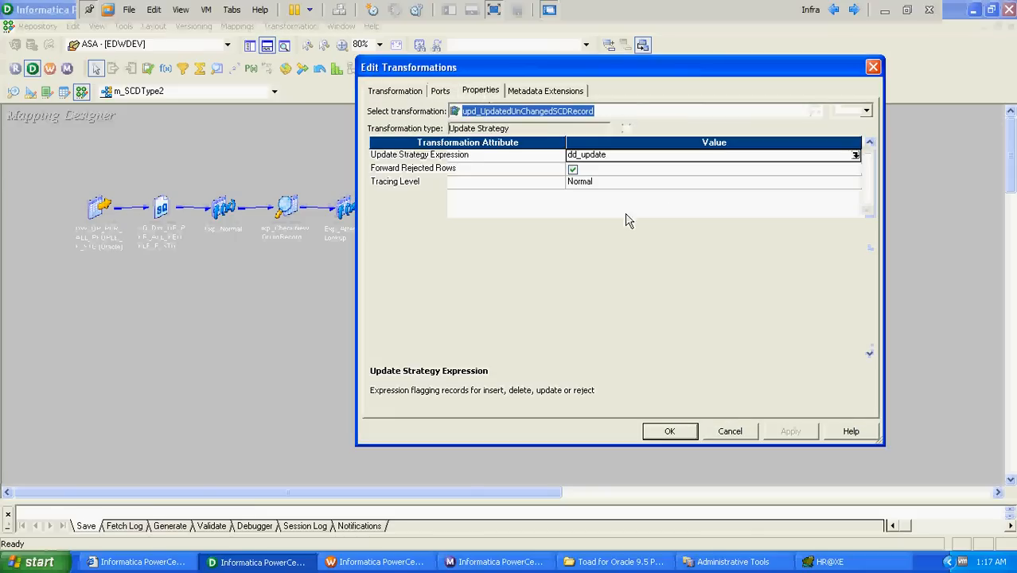
left_click(722, 432)
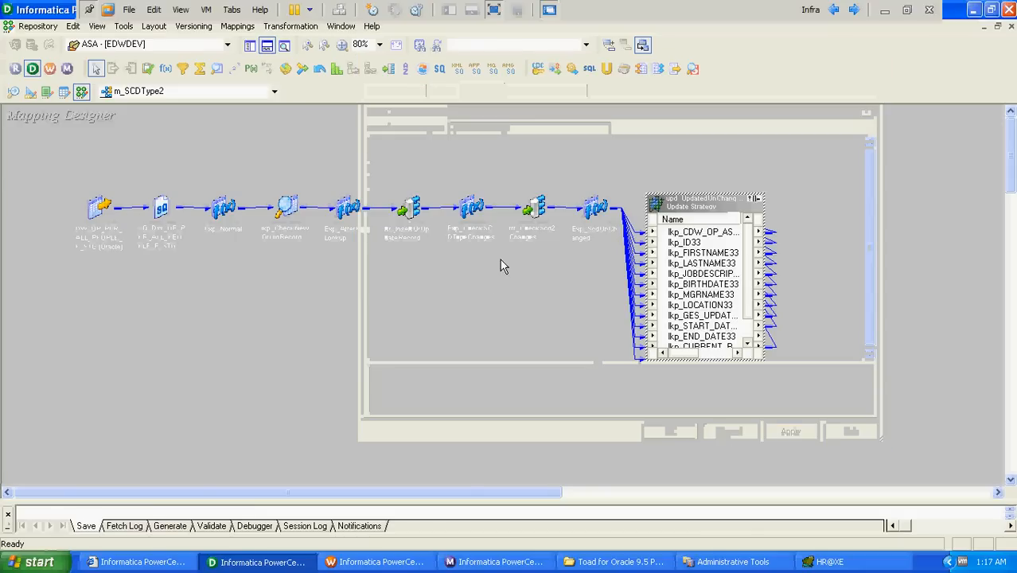
Expand the rtr_CheckScd2Changes router, move it away from the unchanged-record expression, and examine the links from its SCDUnChanged group ports.
double_click(540, 209)
left_click_drag(591, 202, 317, 183)
left_click_drag(383, 238, 389, 350)
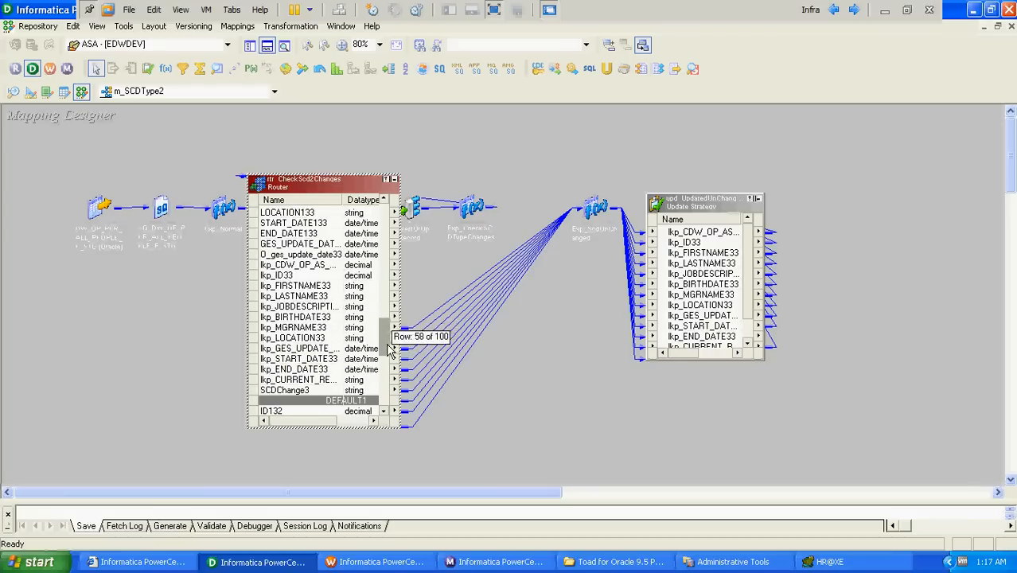
Review the group filter conditions of the rtr_CheckScd2Changes router, closing its properties without changes.
double_click(353, 193)
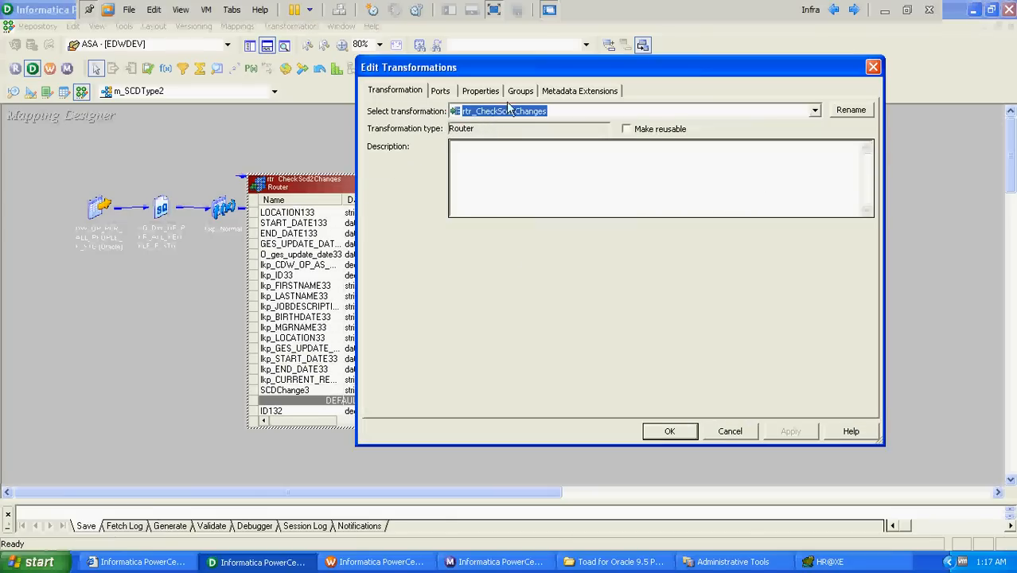
left_click(521, 93)
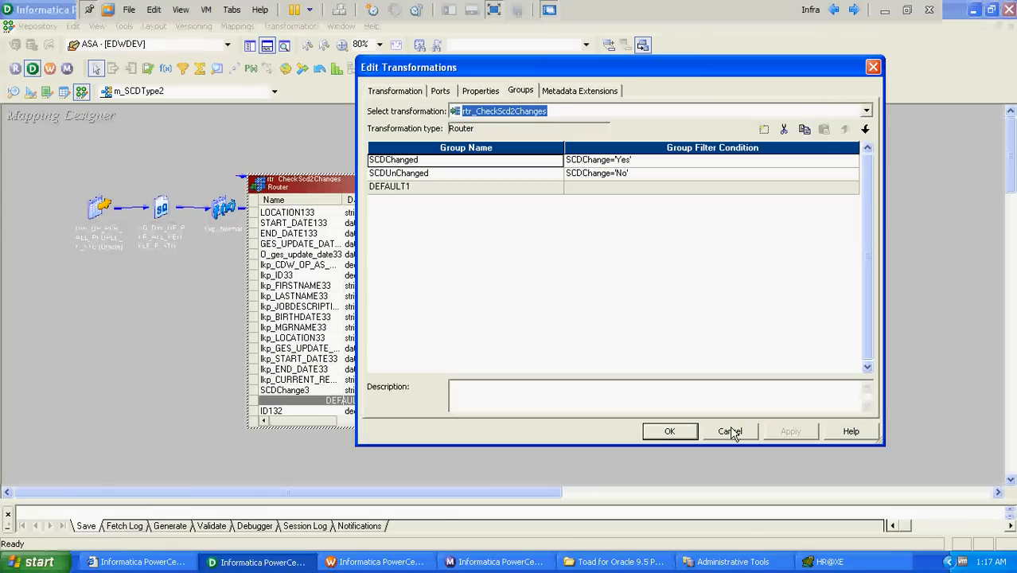
left_click(730, 431)
Expand the CDW_OP_AS_RESOURCE_DIM target and space it apart from upd_UpdatedUnChangedSCDRecord to expose the links between their ports.
left_click_drag(710, 208, 629, 278)
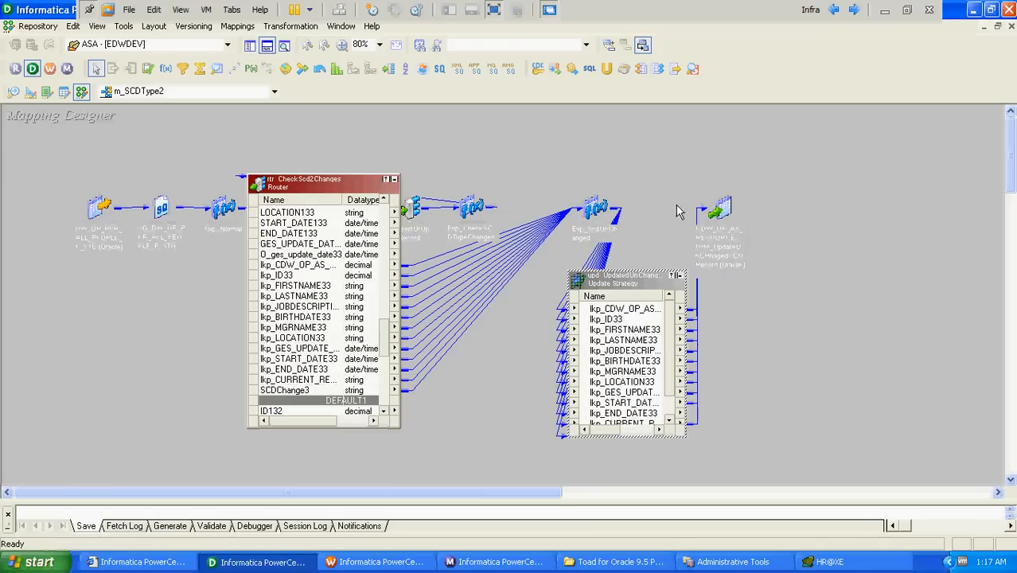
double_click(727, 211)
left_click_drag(749, 207, 821, 190)
left_click_drag(623, 279, 664, 168)
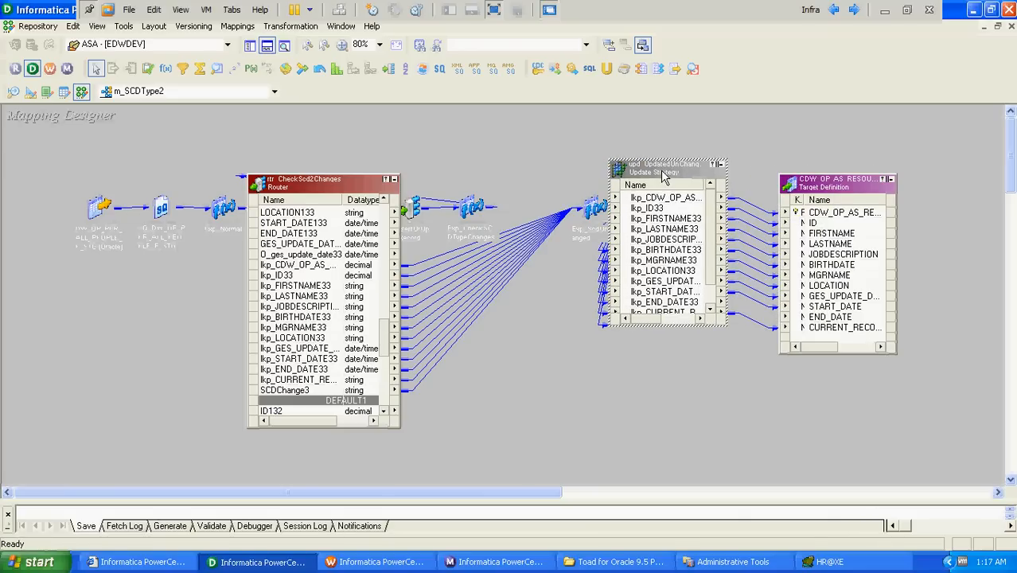
left_click_drag(790, 187, 850, 167)
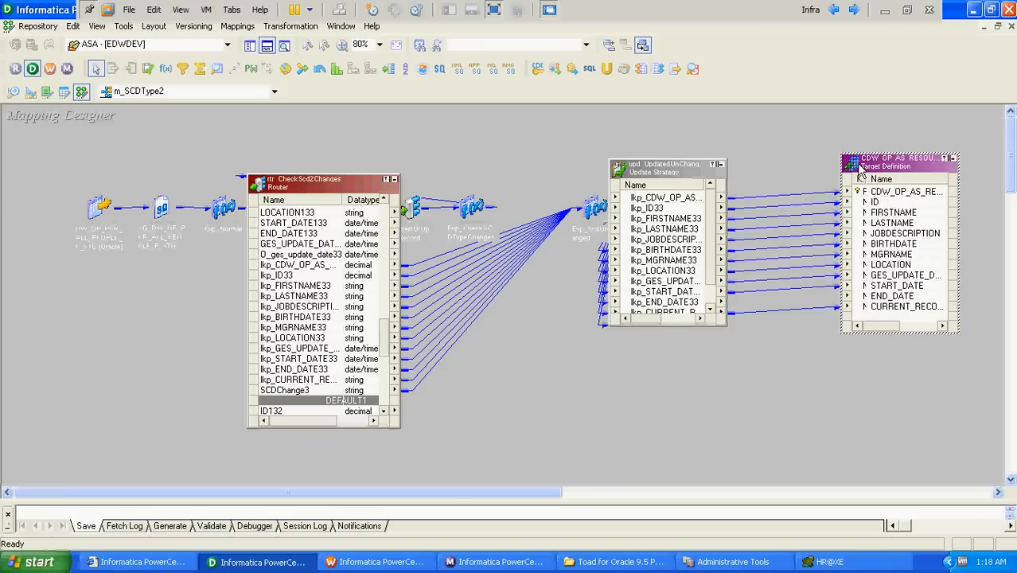
Enlarge upd_UpdatedUnChangedSCDRecord to show its whole port list and review its ports, closing the properties without changes.
left_click(715, 250)
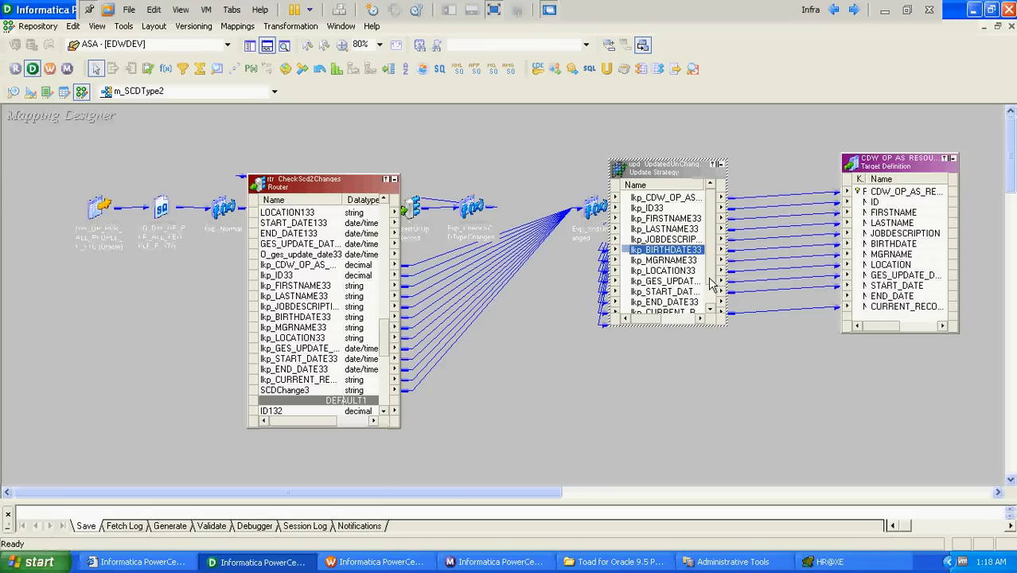
left_click(713, 282)
double_click(713, 313)
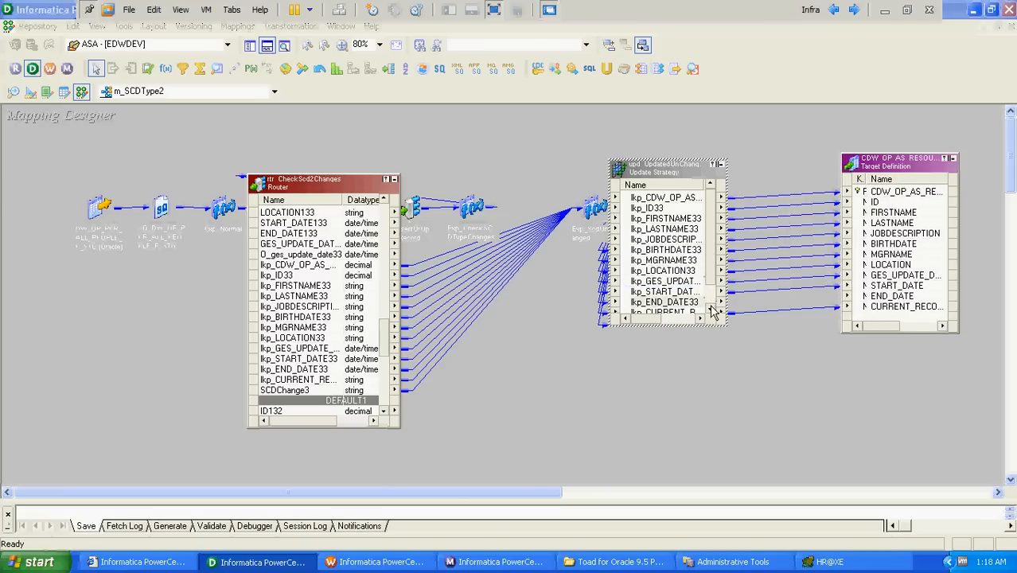
left_click(741, 432)
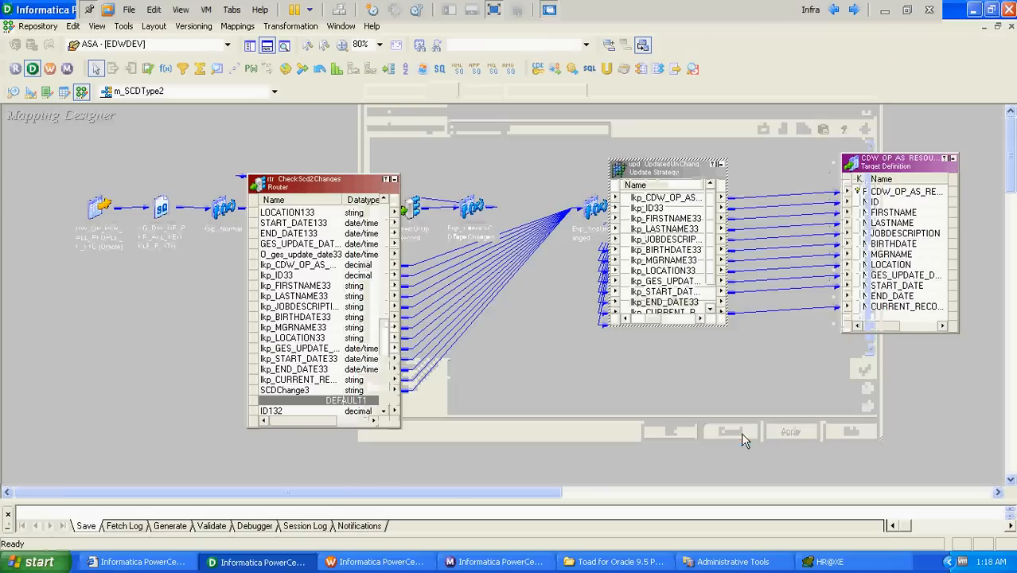
left_click_drag(724, 333, 756, 348)
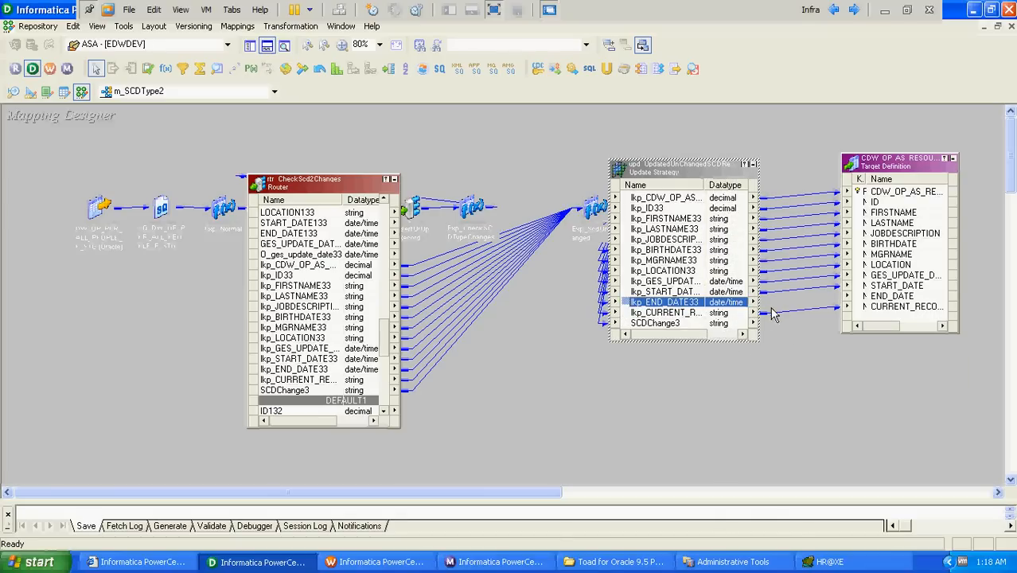
left_click(725, 313)
double_click(724, 320)
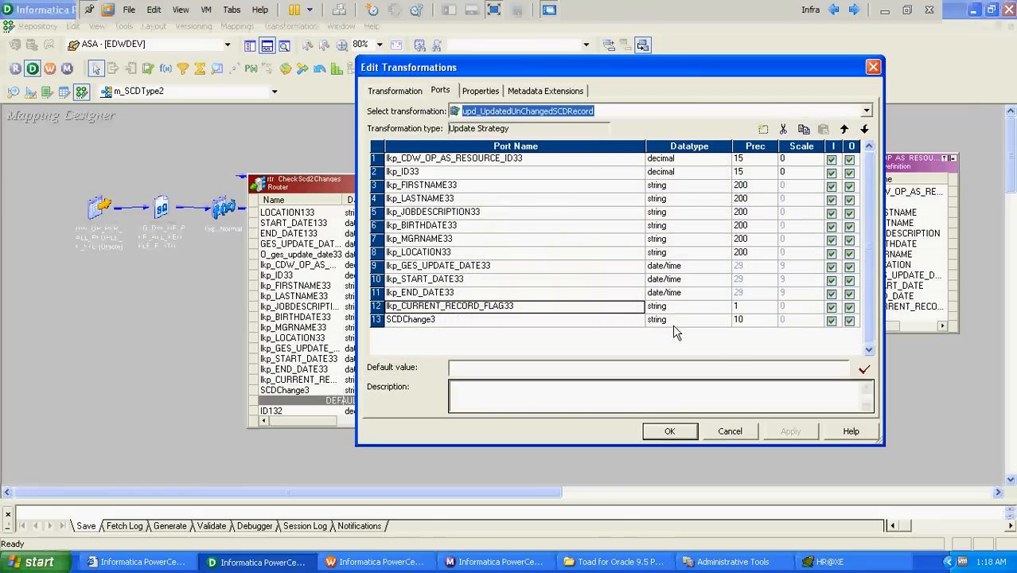
left_click(726, 431)
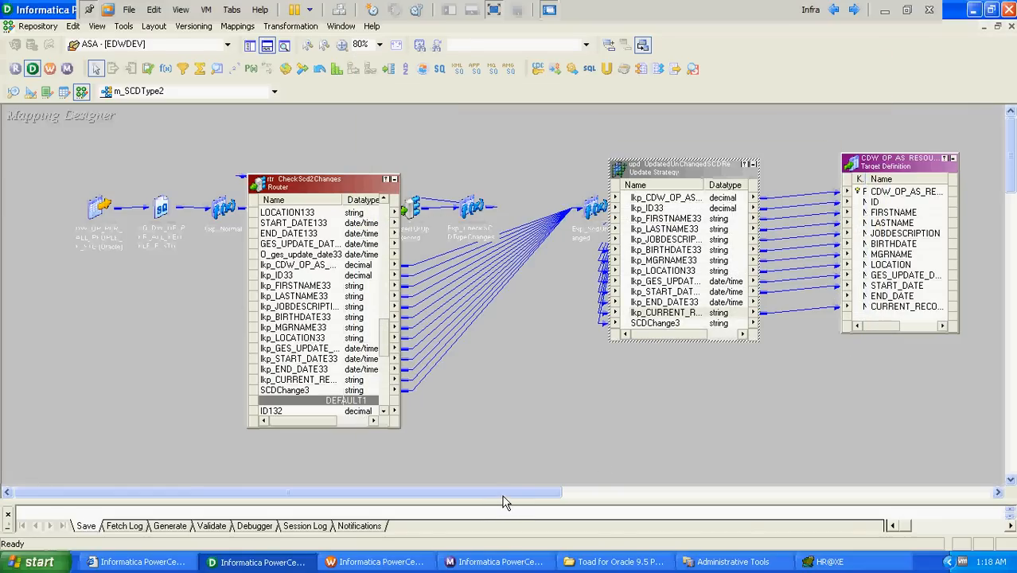
Arrange the mapping as icons for only the CDW_OP_AS_RESOURCE_DIM target that inserts new records.
left_click(460, 438)
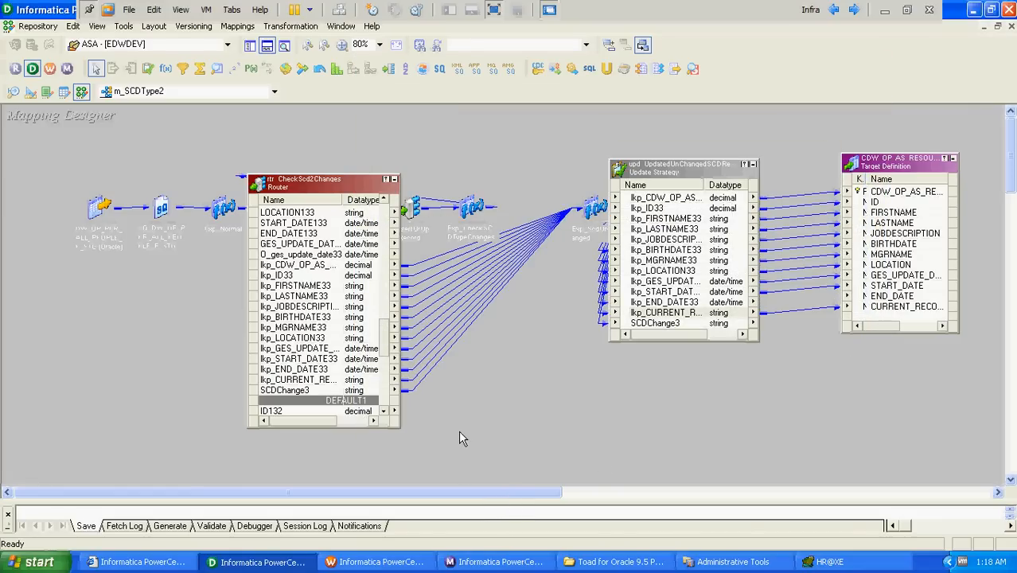
left_click(154, 25)
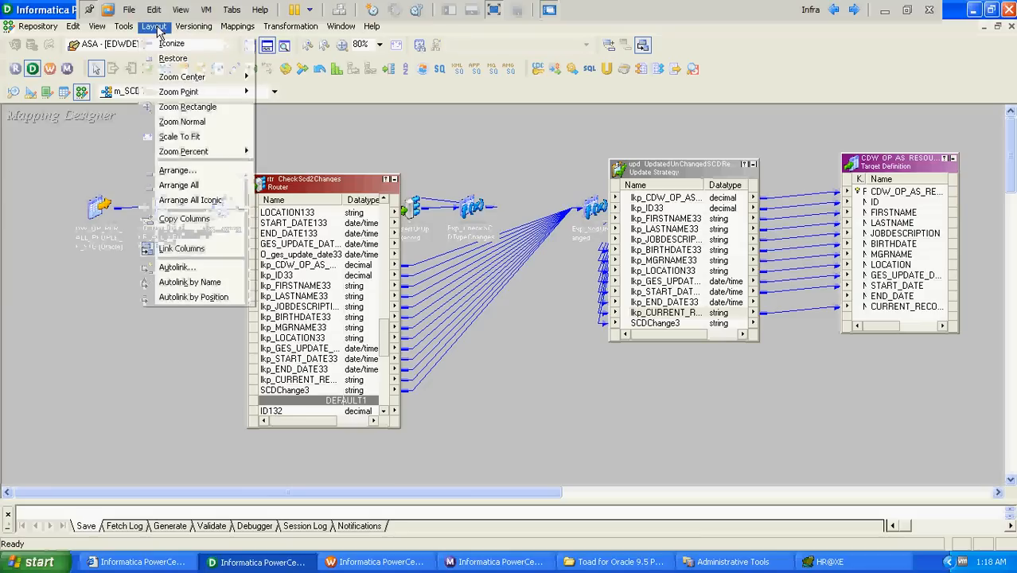
left_click(176, 170)
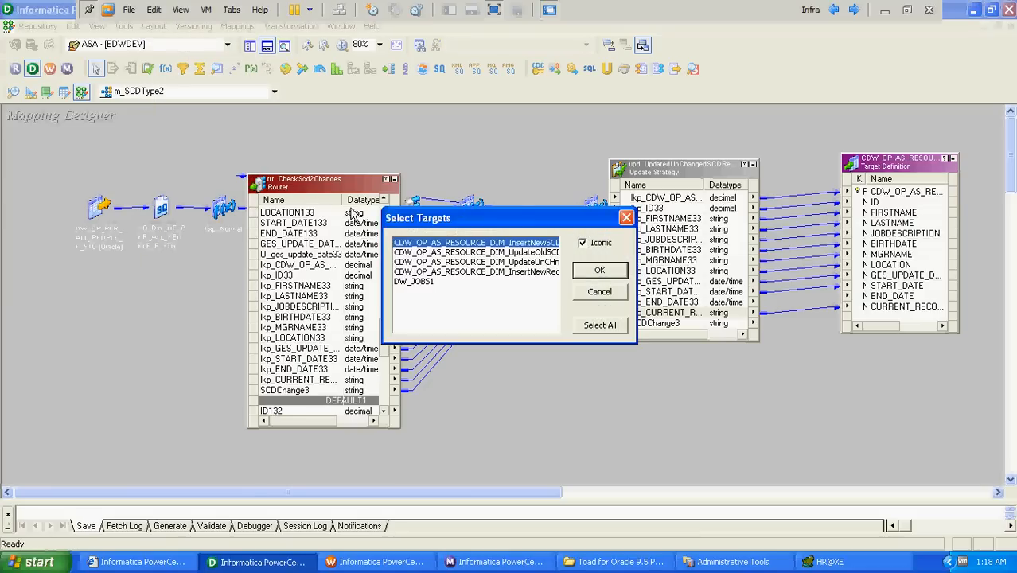
left_click(451, 272)
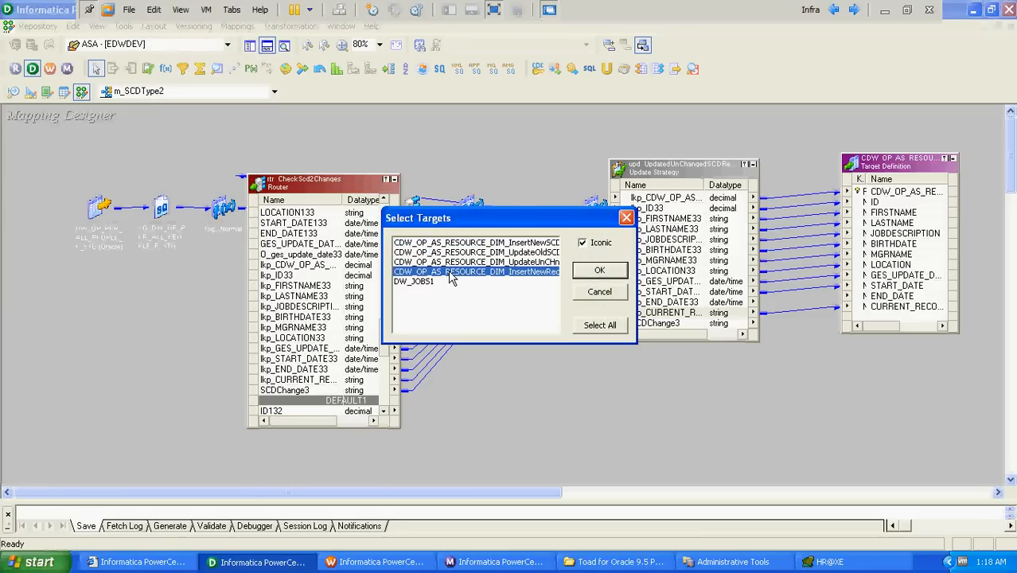
left_click(609, 272)
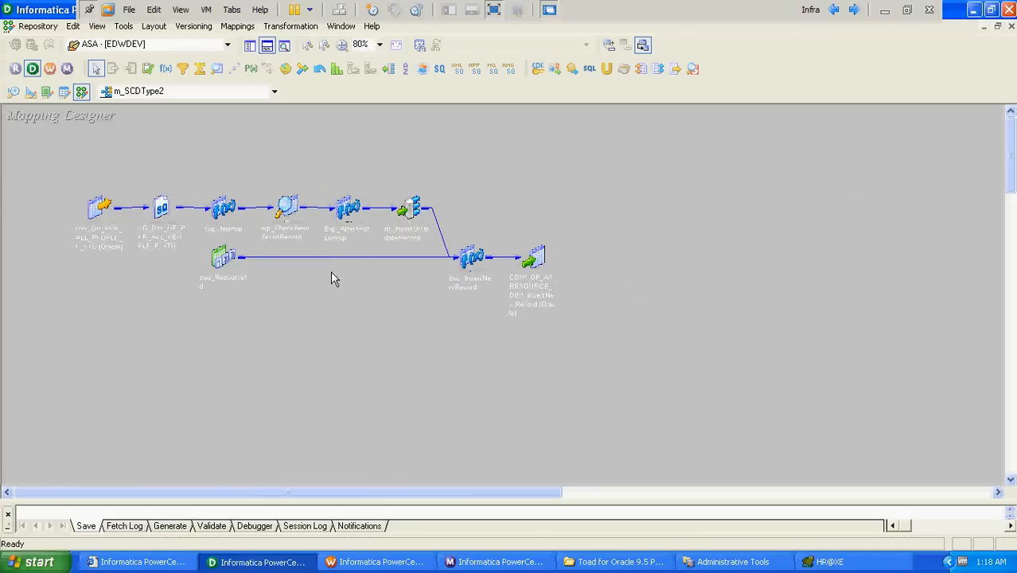
Expand Exp_InsertNewRecord and seq_ResourceId to examine the NEXTVAL link, and collapse the expression again.
double_click(471, 256)
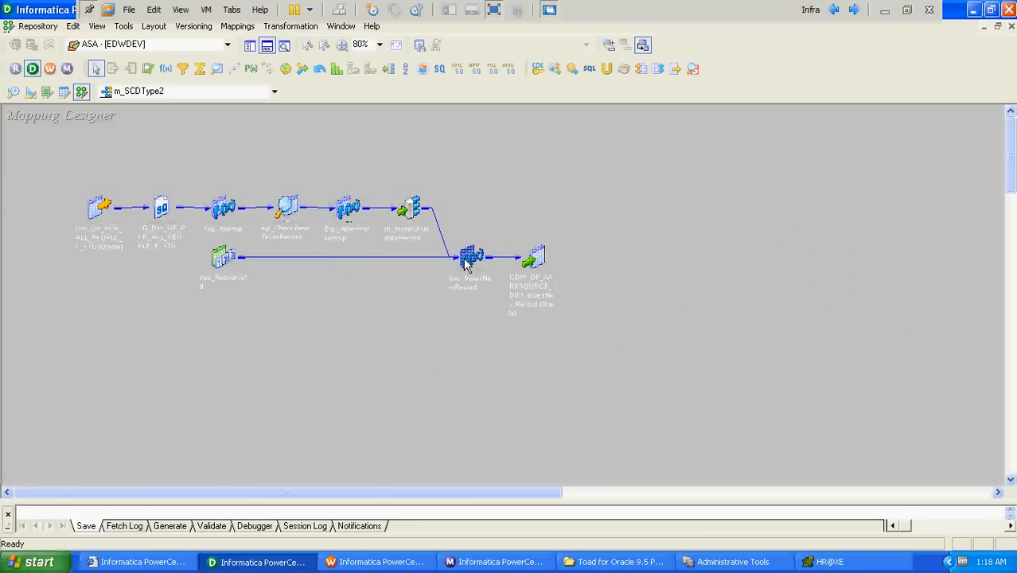
double_click(223, 257)
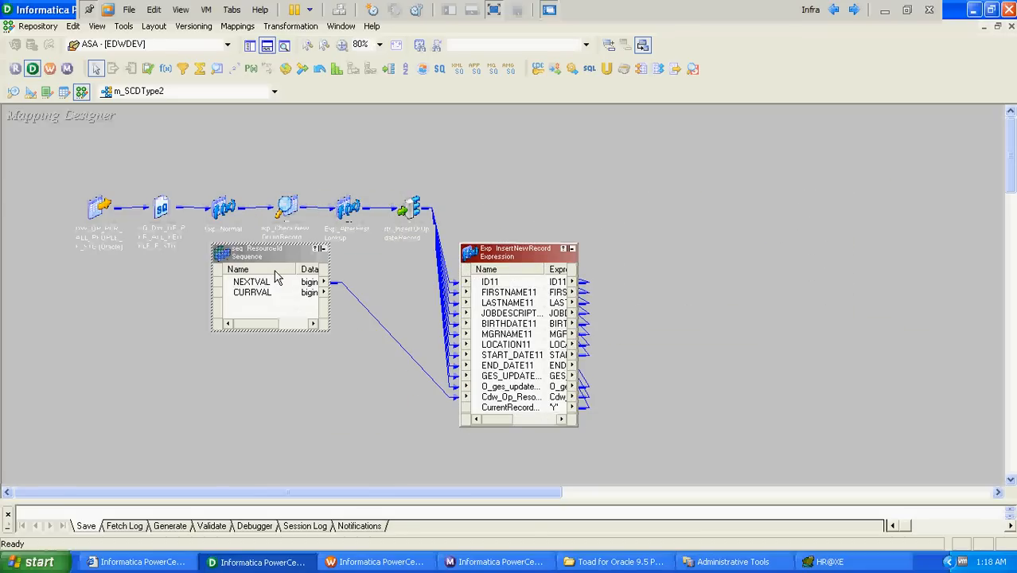
left_click(573, 249)
Expand the rtr_InsertOrUpdateRecord router and review its group filter conditions, leaving them as they are.
double_click(422, 219)
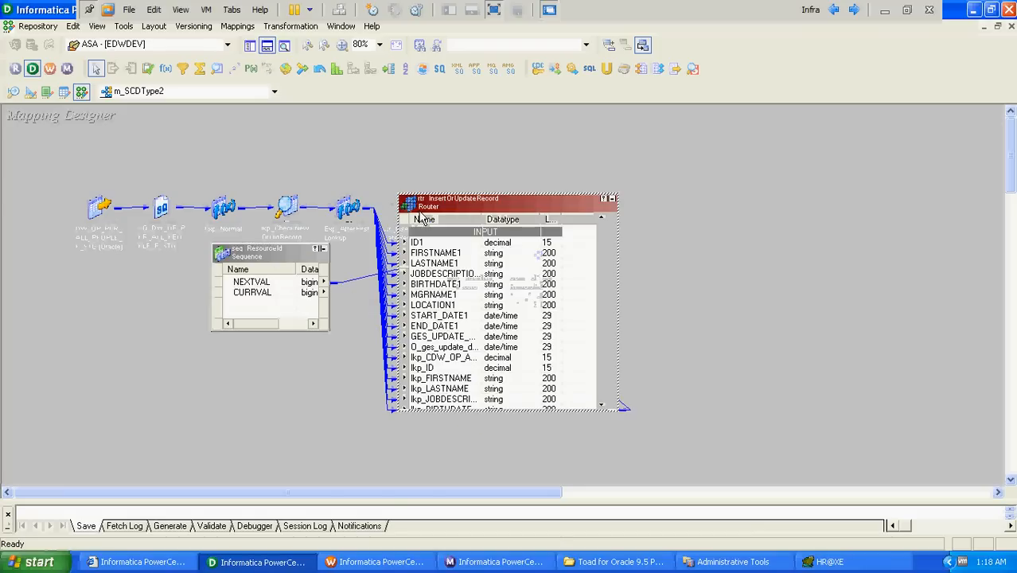
double_click(450, 207)
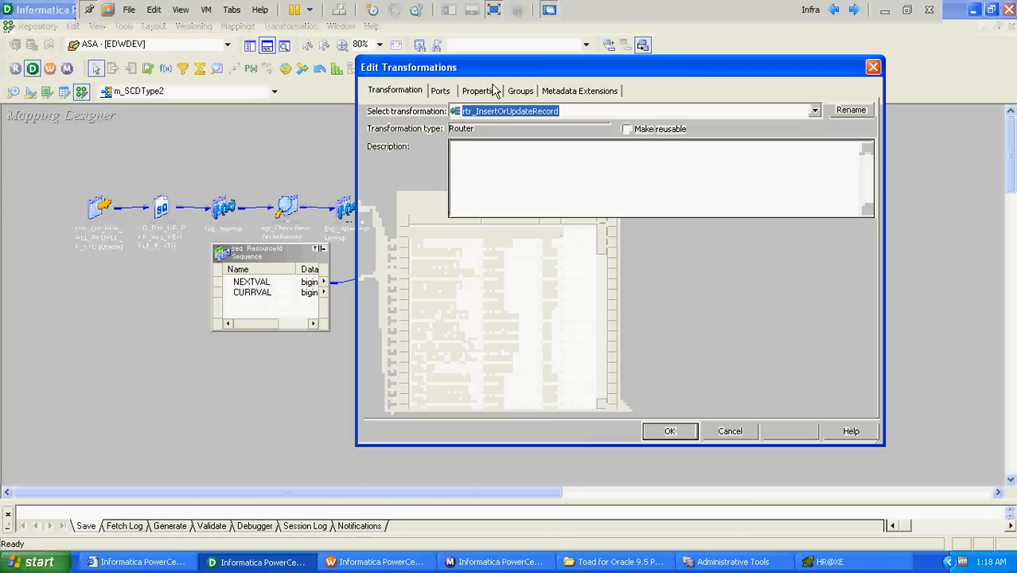
left_click(519, 91)
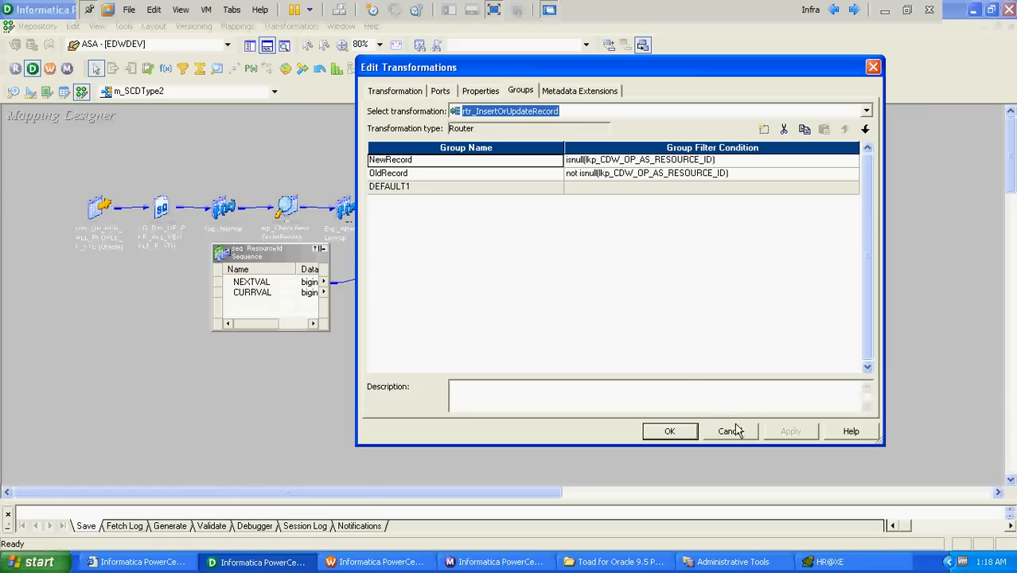
left_click(670, 431)
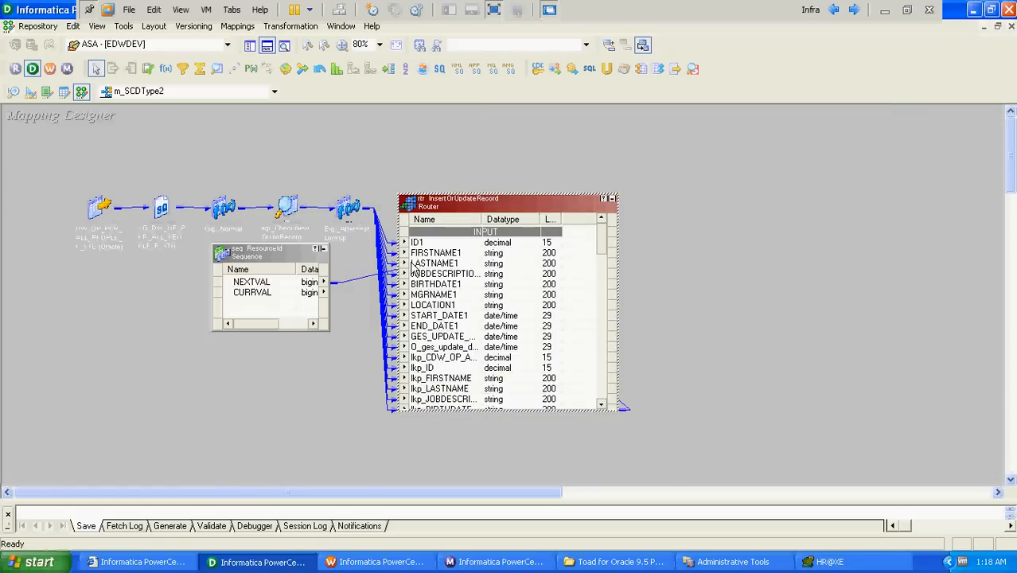
Arrange the mapping as icons for only the CDW_OP_AS_RESOURCE_DIM target that inserts new SCD profiles.
left_click(235, 138)
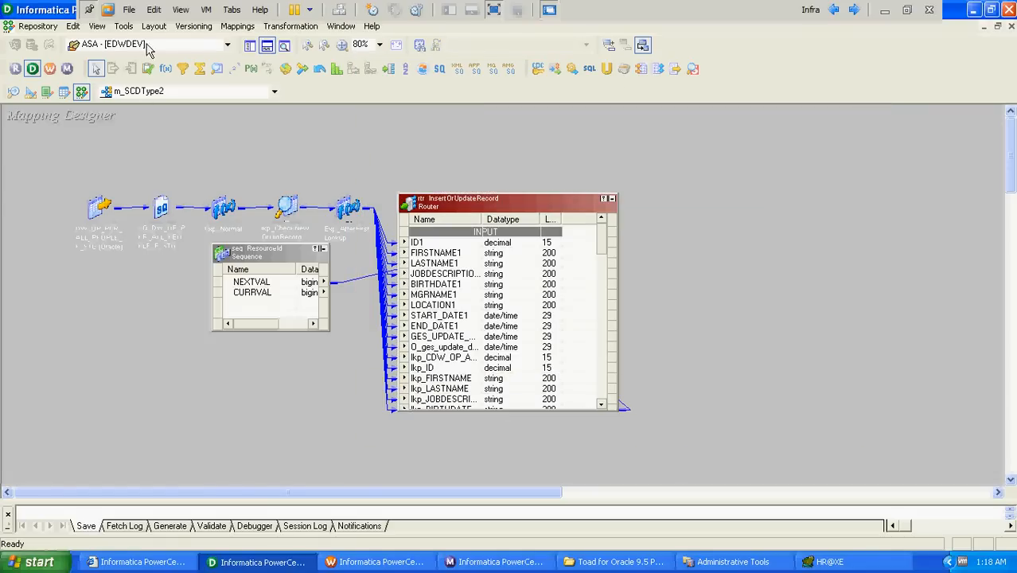
left_click(193, 25)
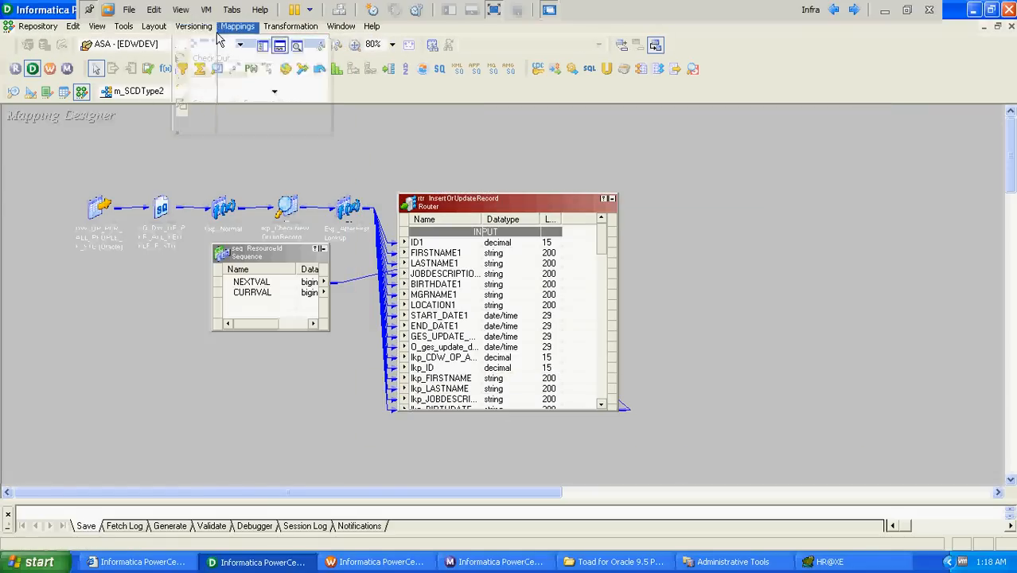
mouse_move(154, 26)
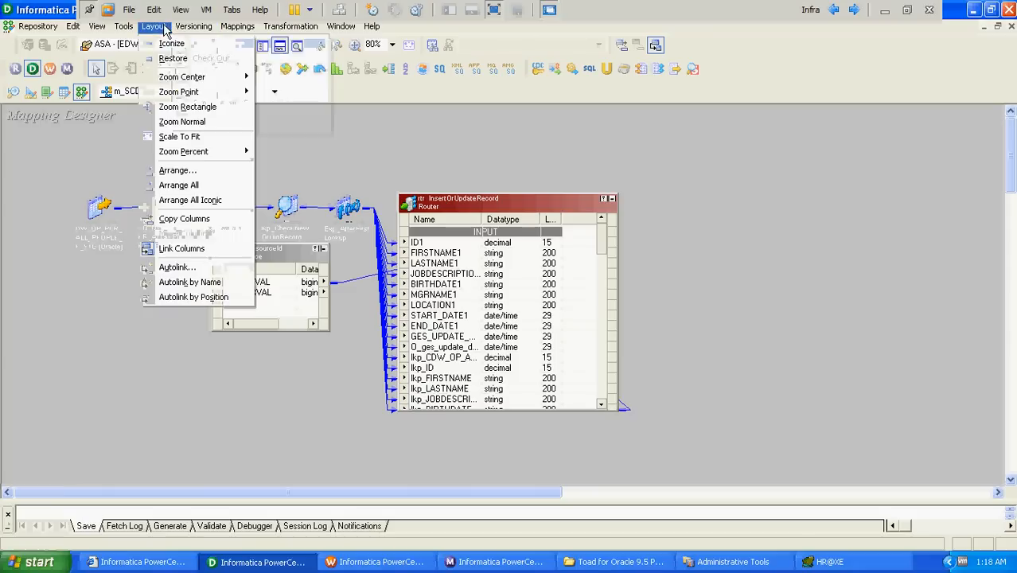
left_click(177, 170)
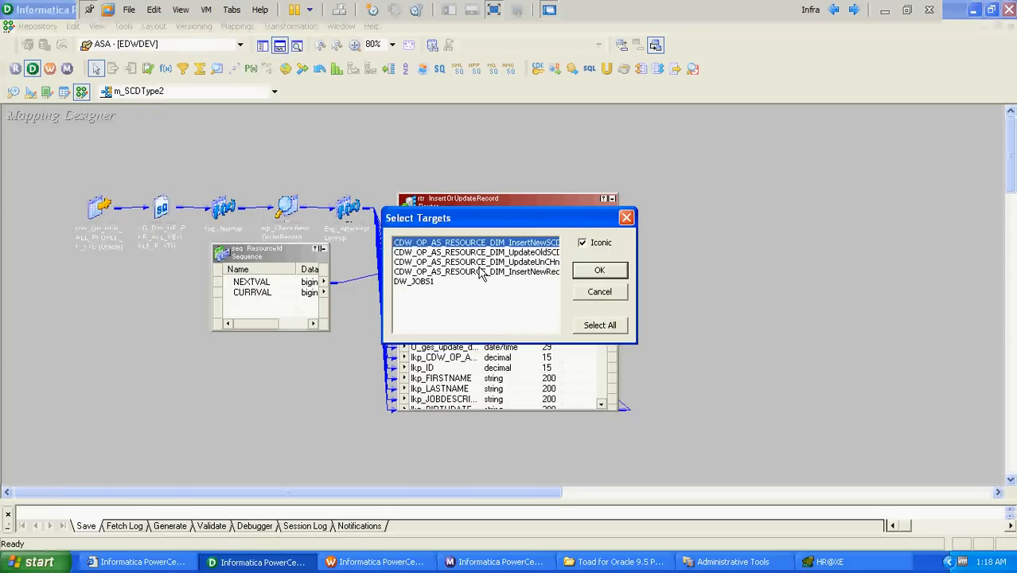
left_click(598, 271)
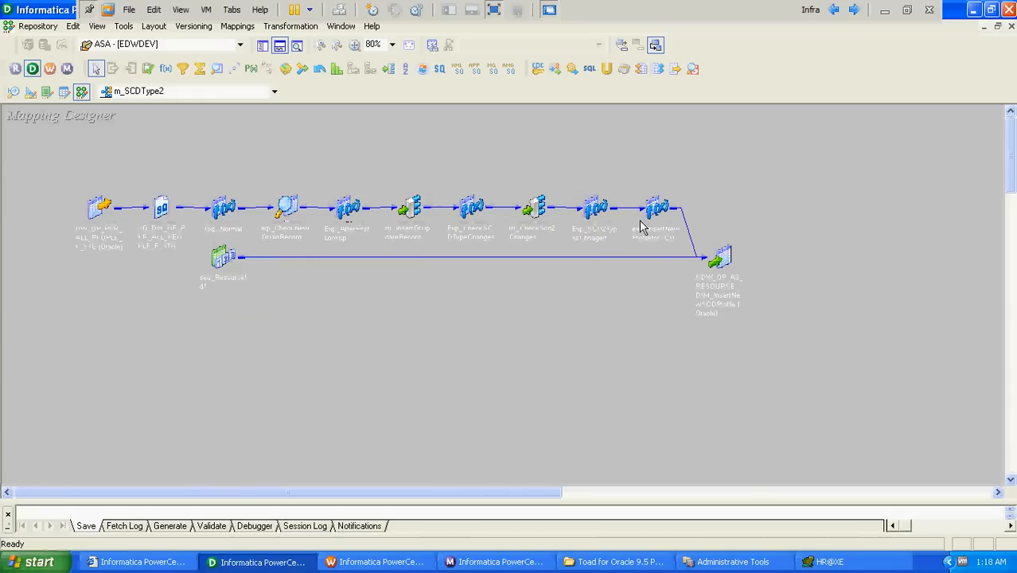
Move the target aside, expand exp_InsertNewProfileforSCD and review its START_DATE131 and Current_Record_Flag expressions, closing the properties without changes.
left_click_drag(716, 268, 792, 269)
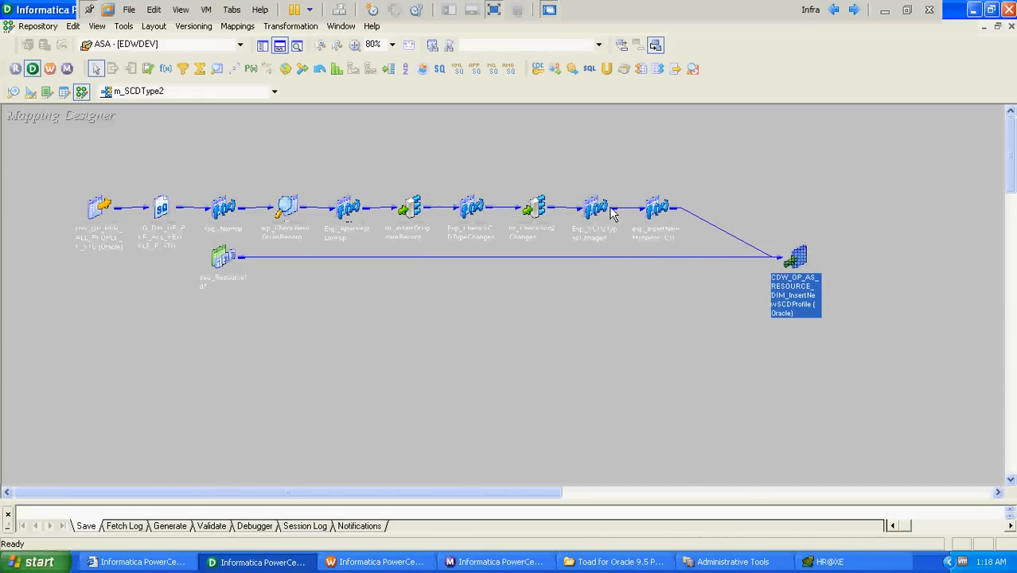
left_click(654, 208)
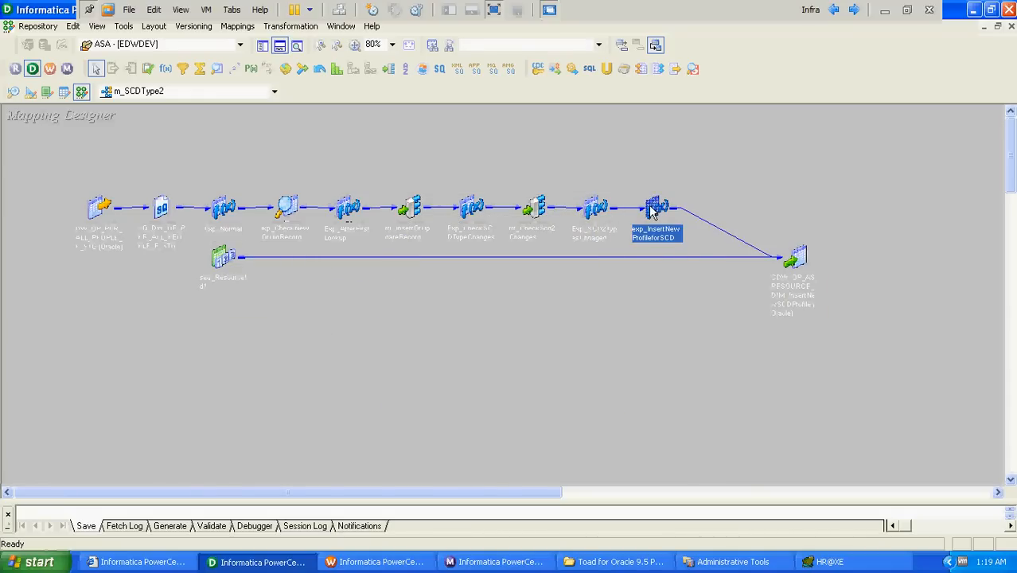
double_click(651, 206)
left_click_drag(651, 207, 483, 186)
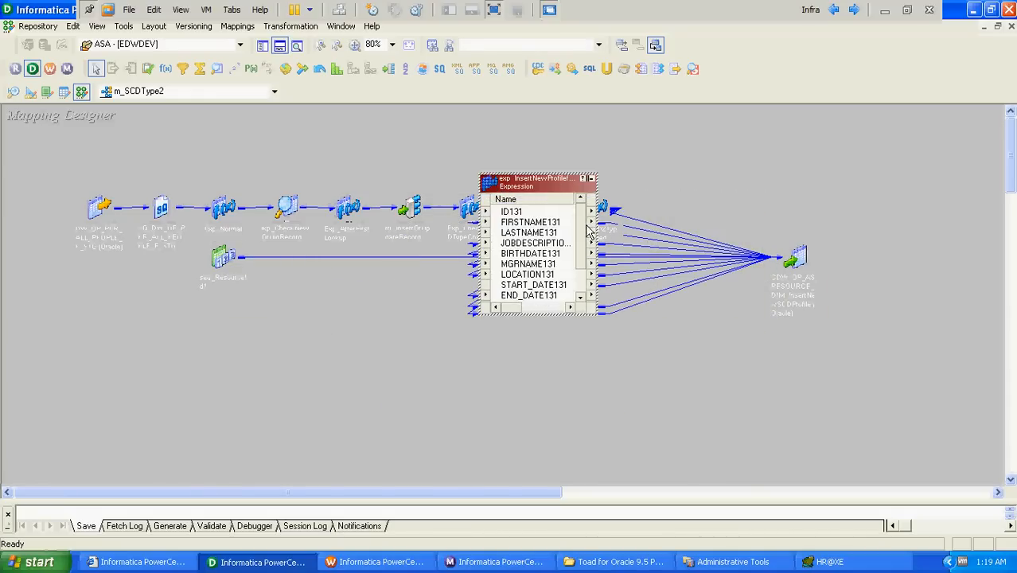
scroll(587, 230, "down", 1)
double_click(531, 254)
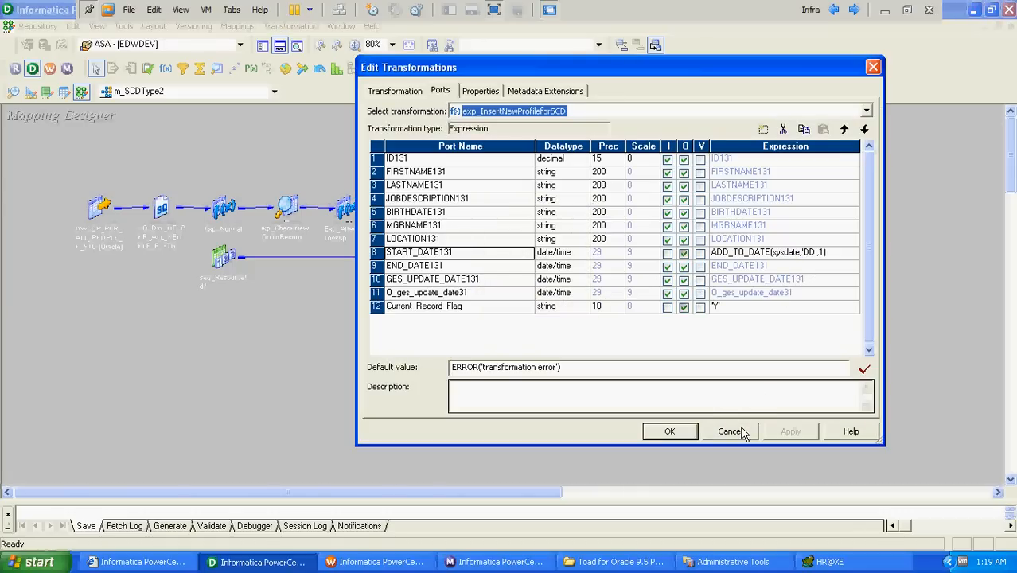
left_click(729, 432)
Save the m_SCDType2 mapping in the ASA folder and switch to Workflow Manager.
key("ctrl+s")
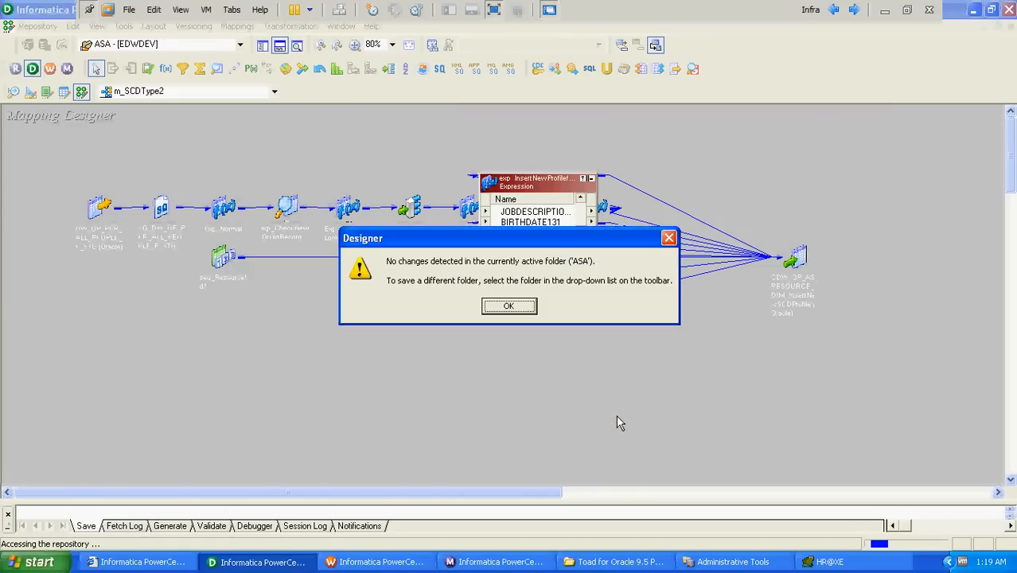
key("Return")
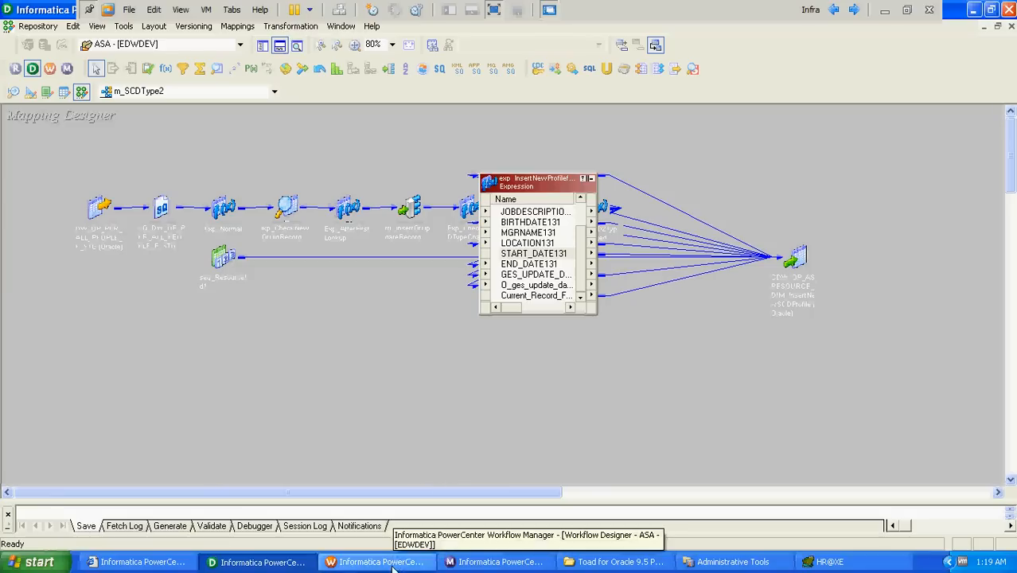
left_click(398, 562)
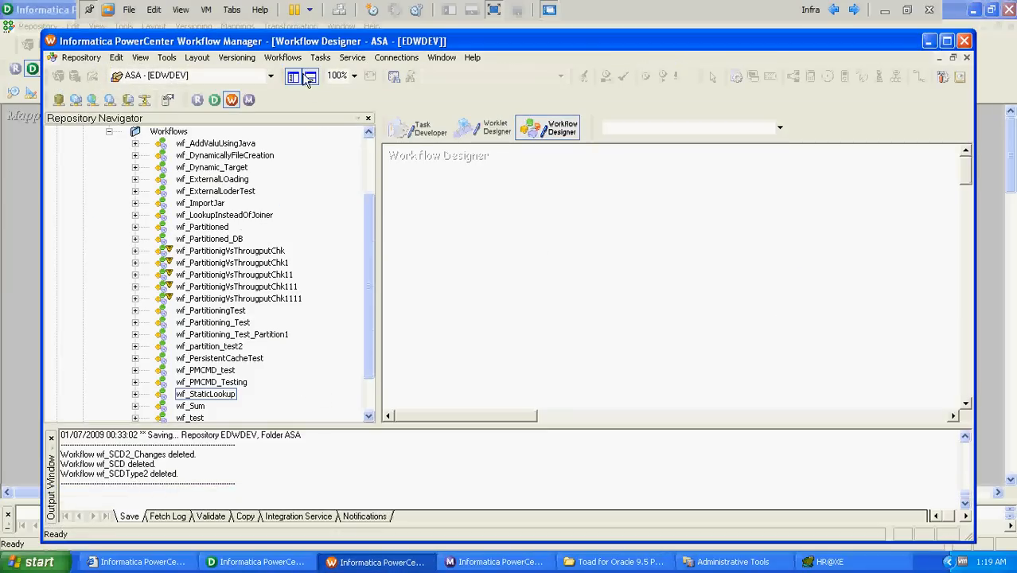
Create a new workflow named wf_SCD2.
left_click(282, 58)
left_click(296, 76)
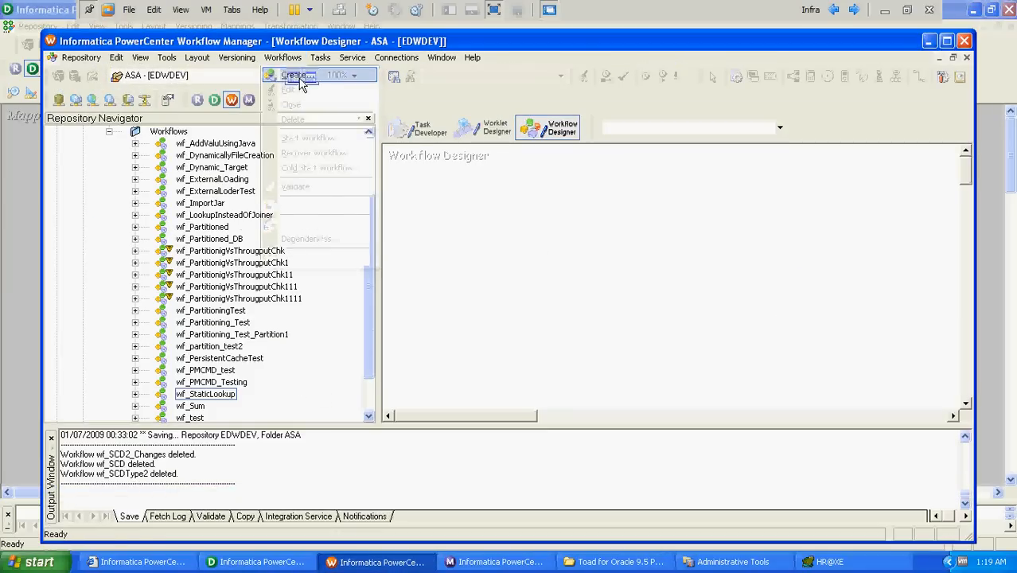
type("wf")
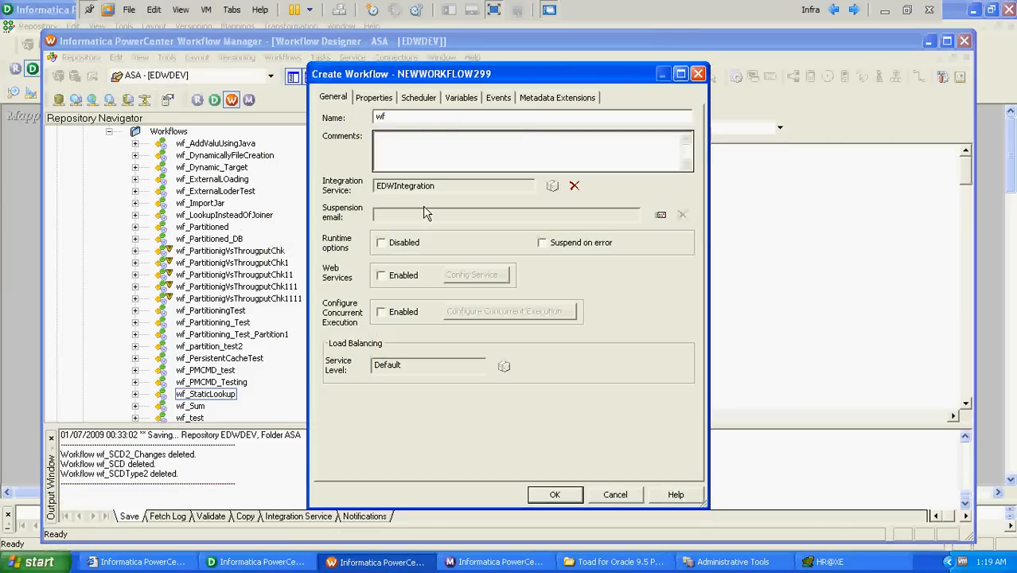
type("_SCD2")
key("Return")
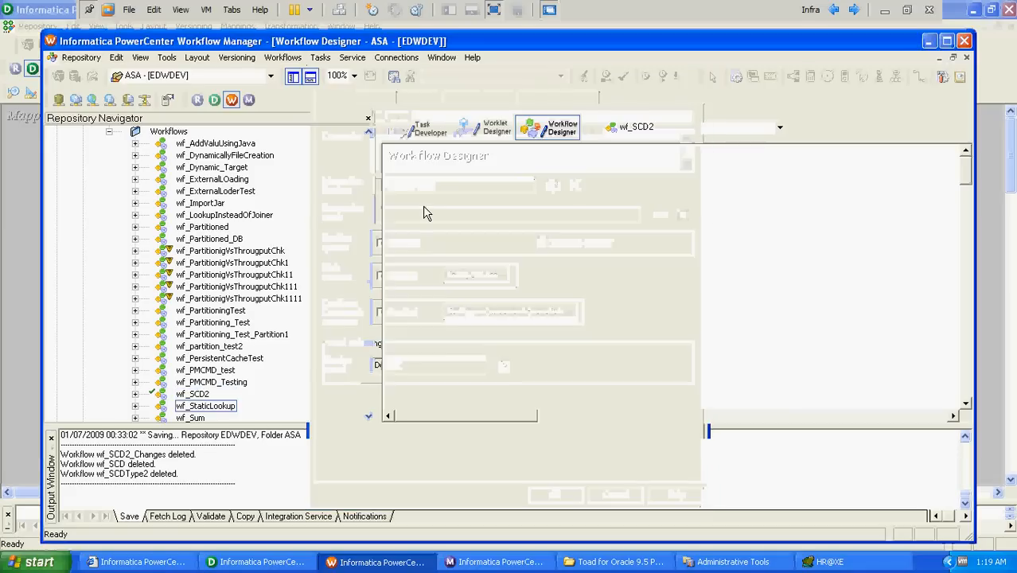
Create a session task named s_SCD2 in the workflow and associate it with the mapping m_SCDType2.
left_click(320, 57)
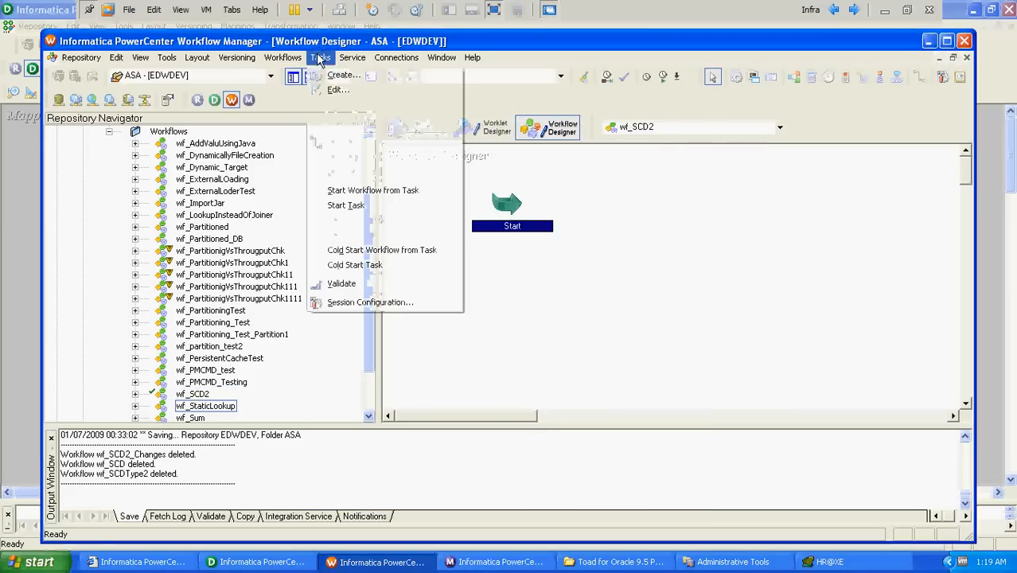
left_click(328, 76)
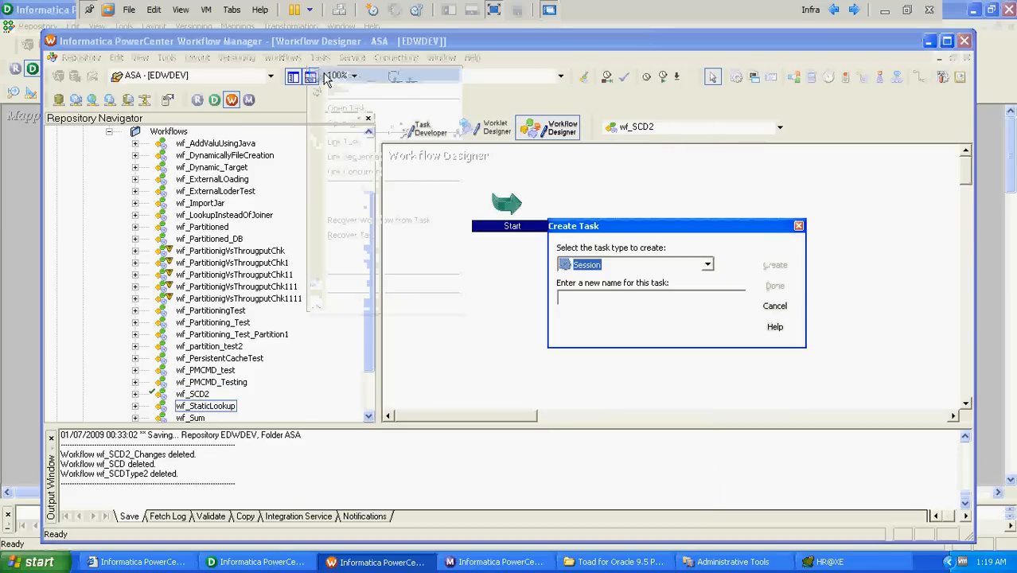
left_click(578, 301)
type("s_SCD")
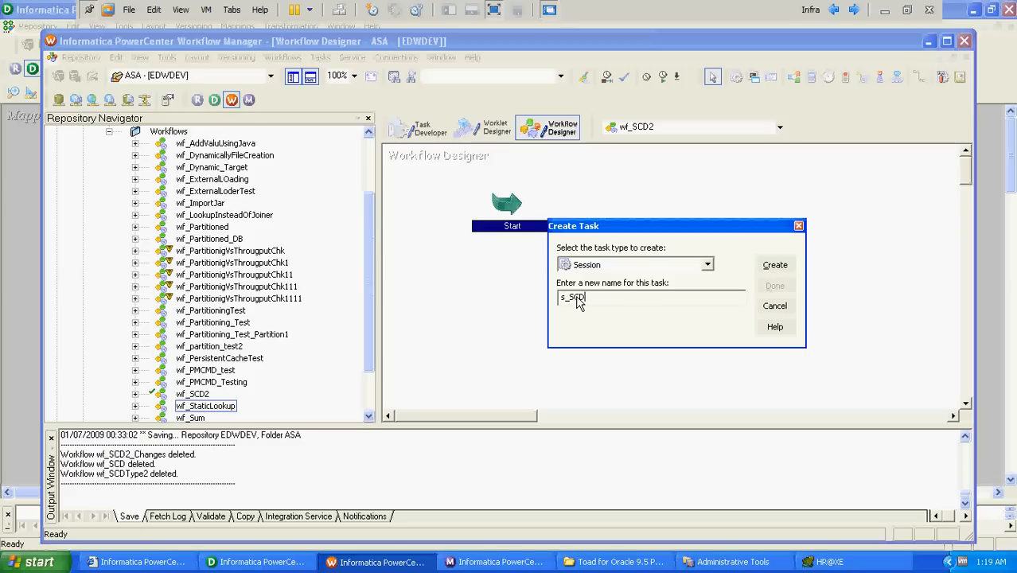
type("2")
key("Return")
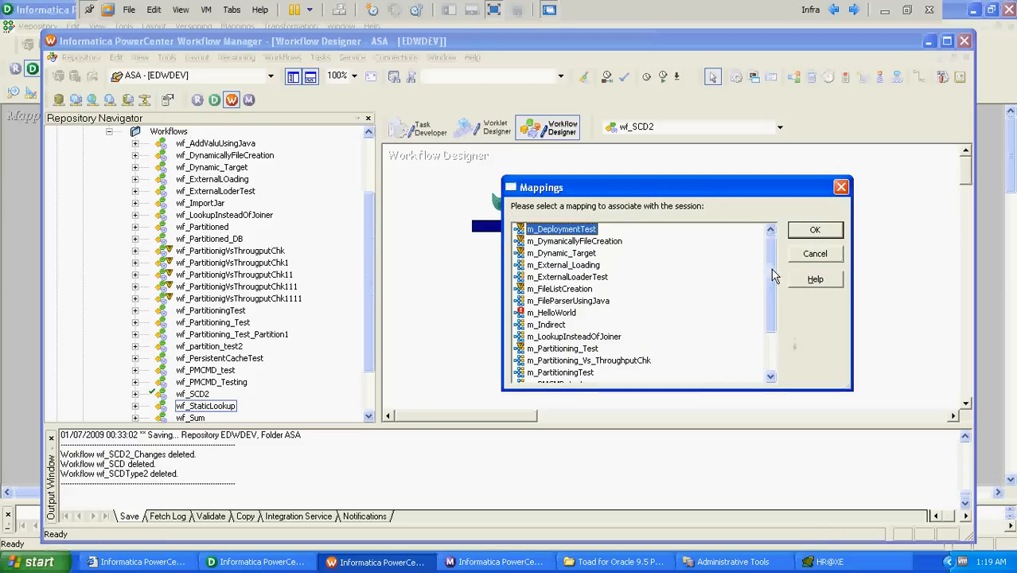
left_click_drag(773, 275, 772, 329)
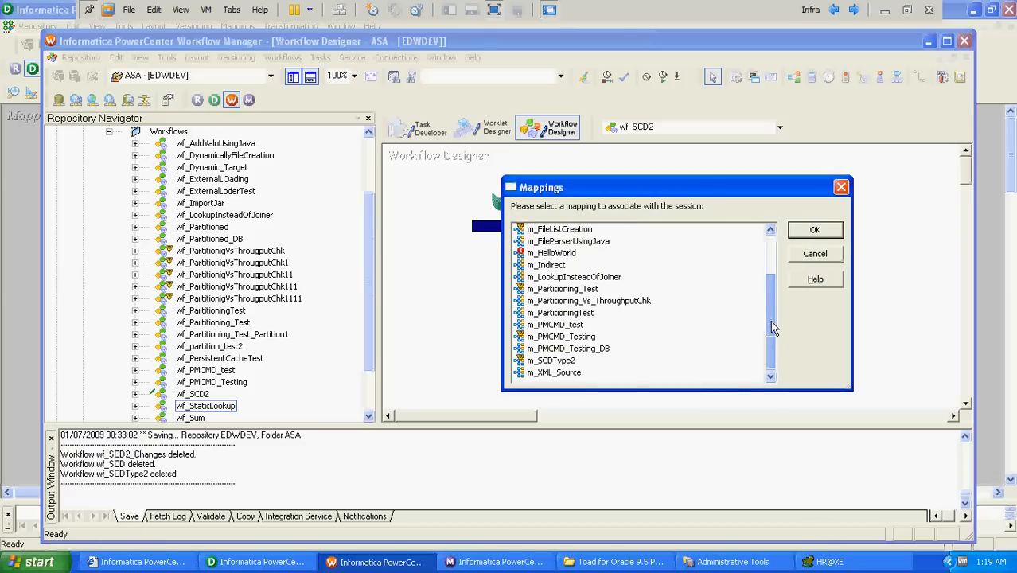
double_click(564, 364)
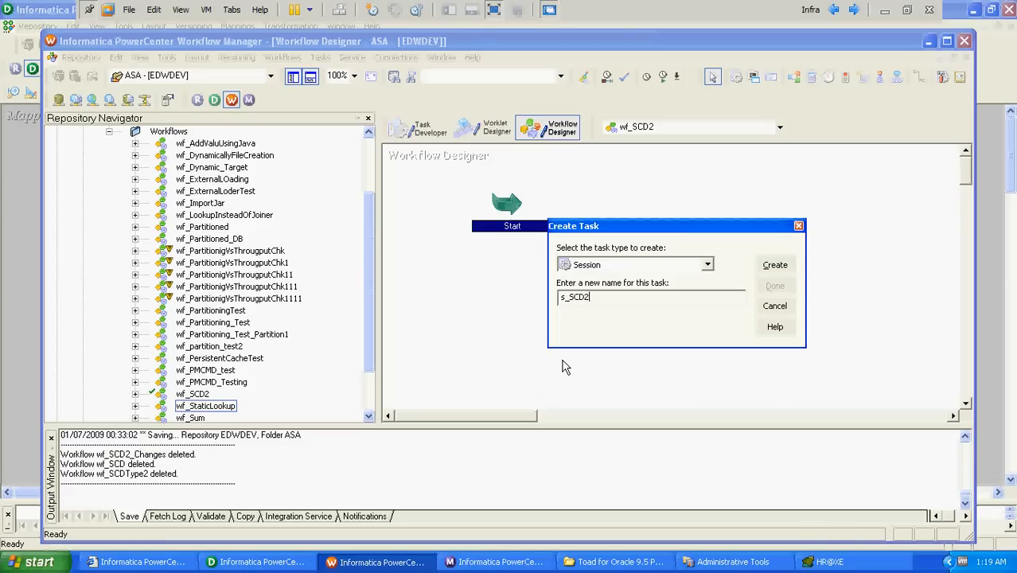
left_click(774, 286)
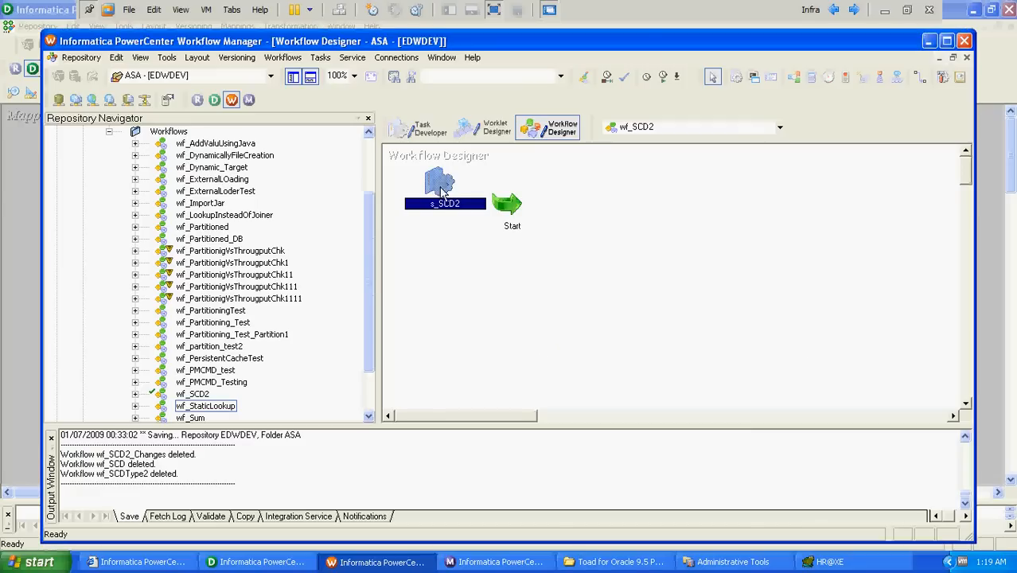
Place the s_SCD2 session to the right of the Start task and link Start to it.
left_click_drag(444, 189, 605, 215)
left_click(510, 204)
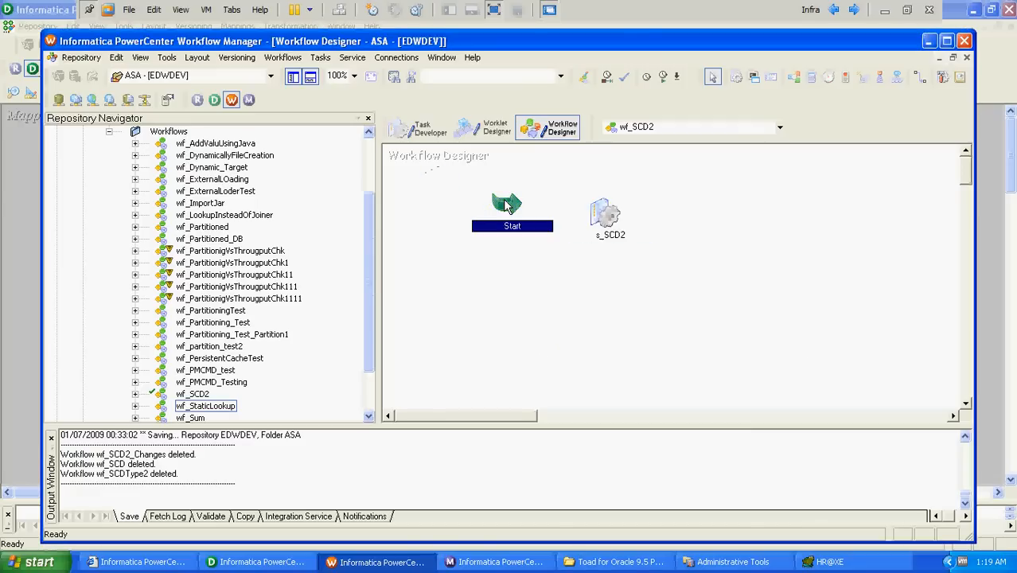
left_click(320, 58)
left_click(335, 142)
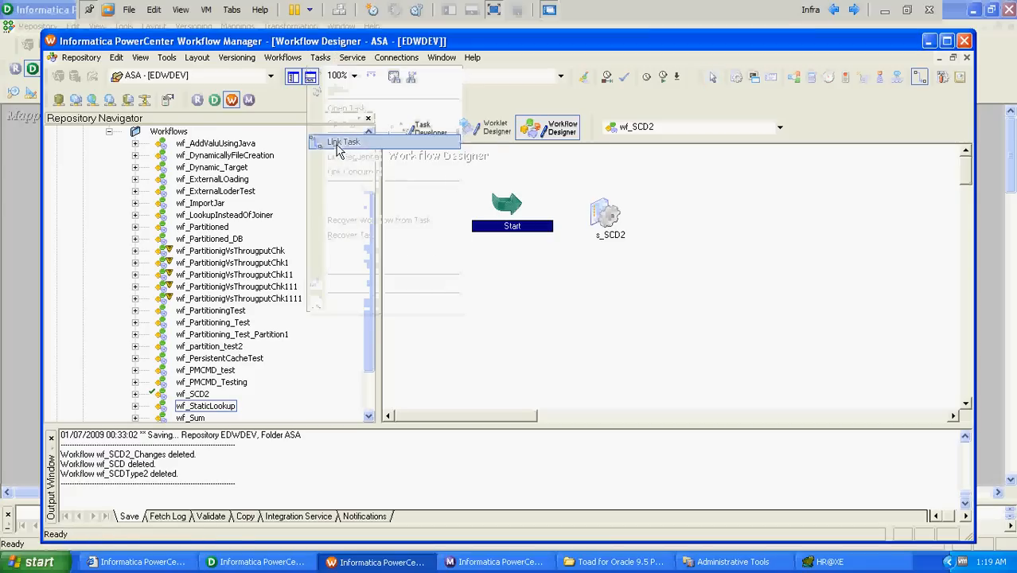
left_click_drag(506, 214, 595, 221)
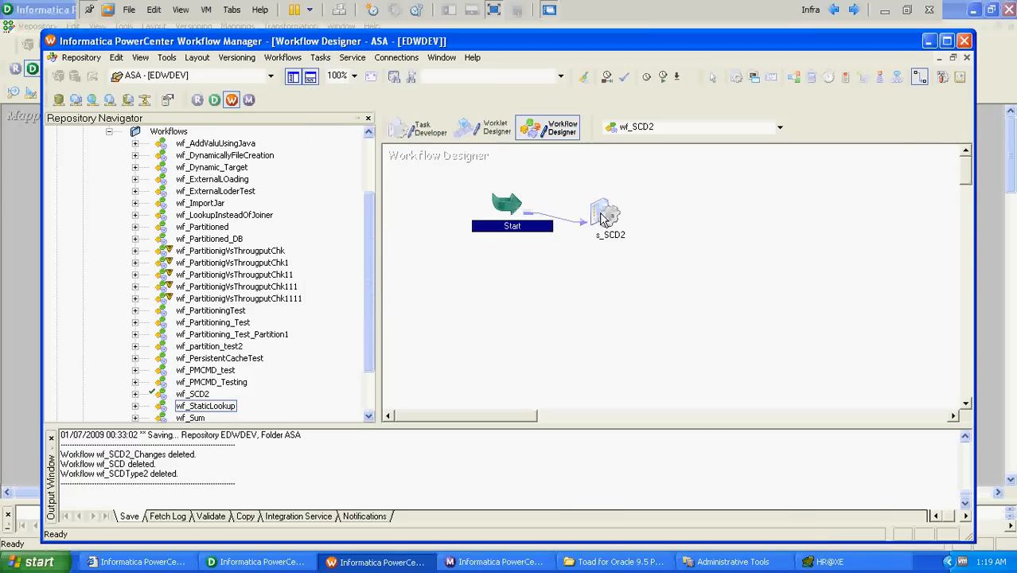
Set the $Source and $Target connection values of session s_SCD2 to the relational connection XE, and save the workflow.
double_click(603, 217)
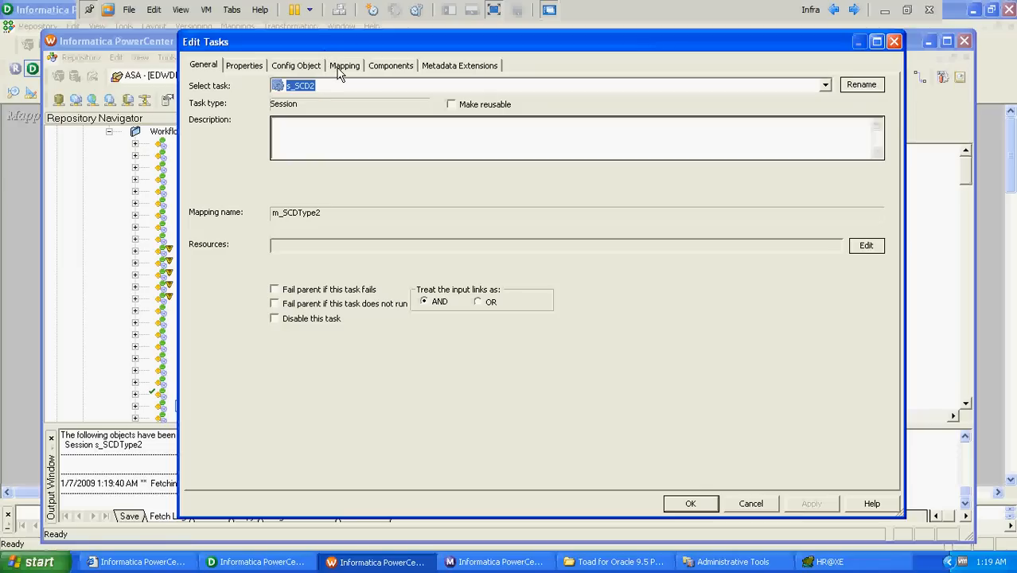
left_click(336, 65)
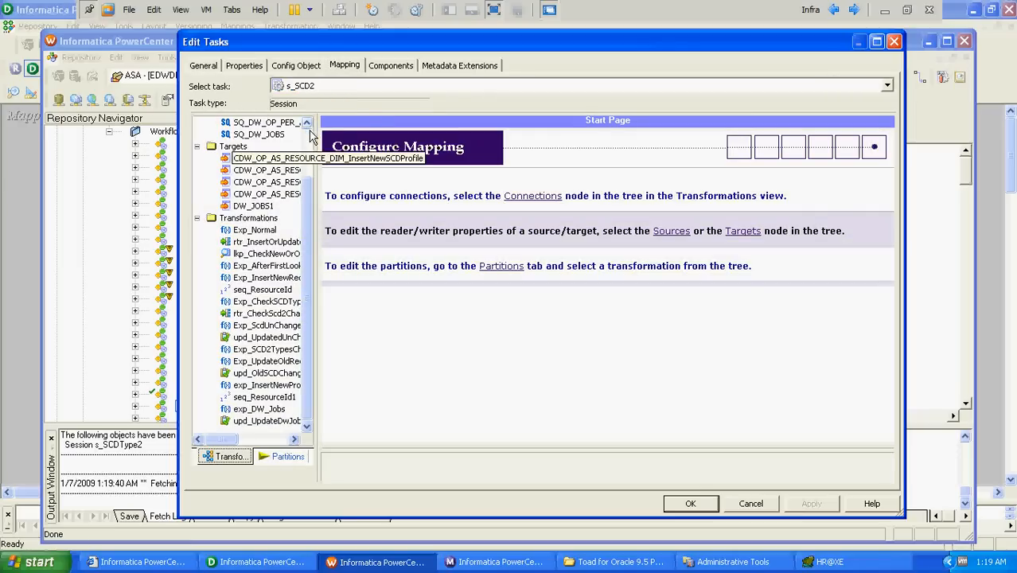
scroll(310, 143, "up", 2)
left_click(242, 135)
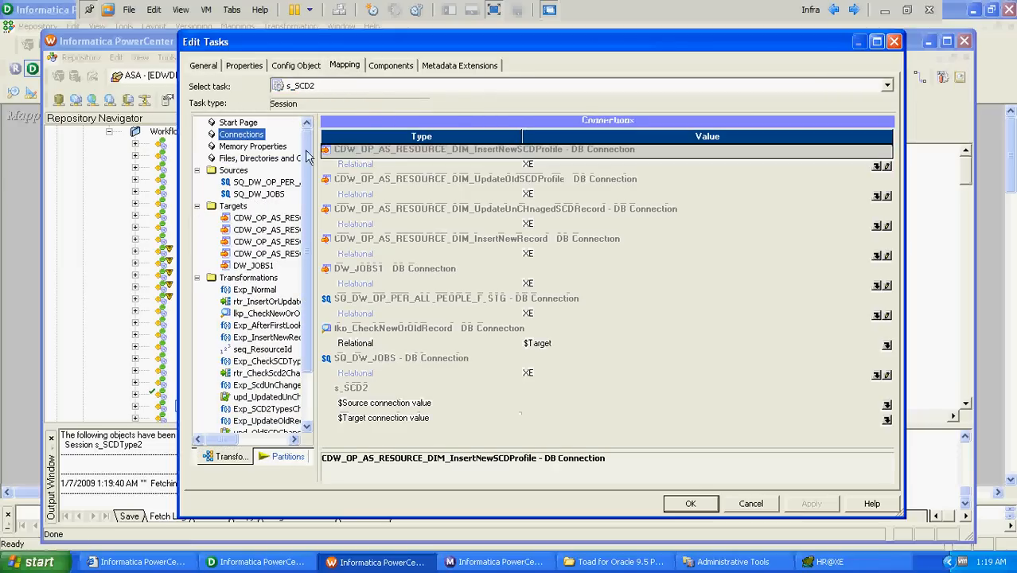
left_click(886, 405)
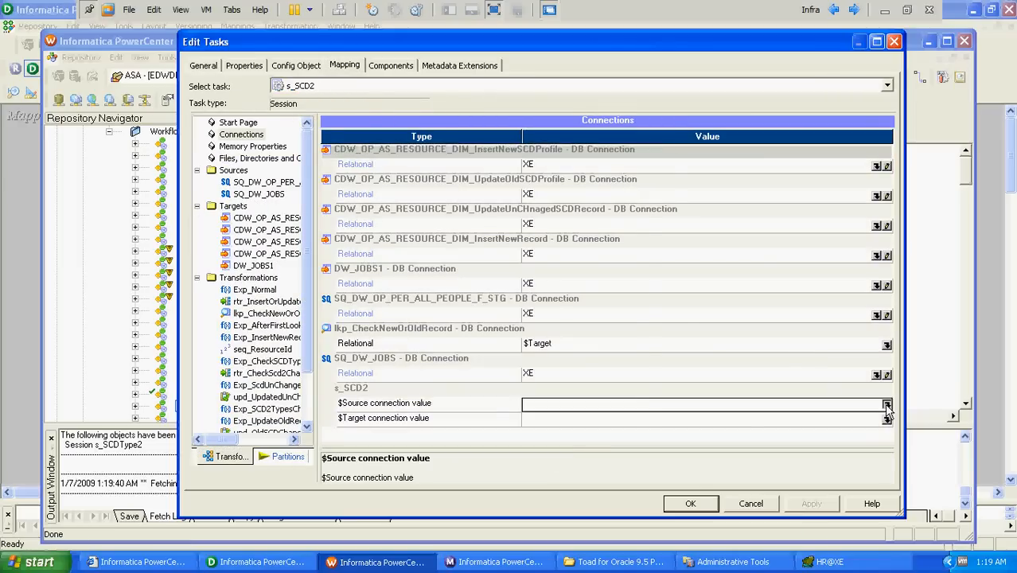
double_click(469, 276)
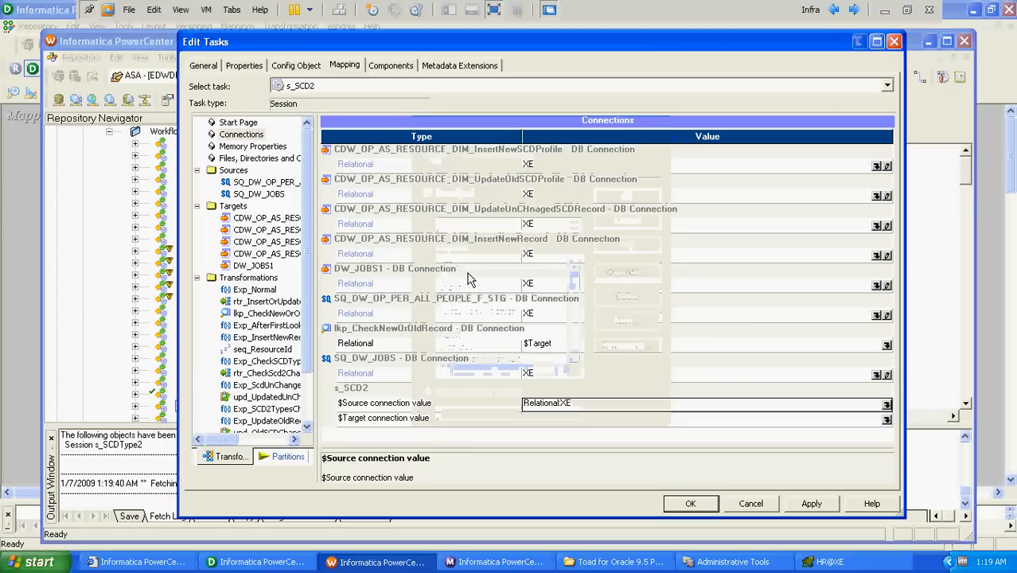
left_click(886, 420)
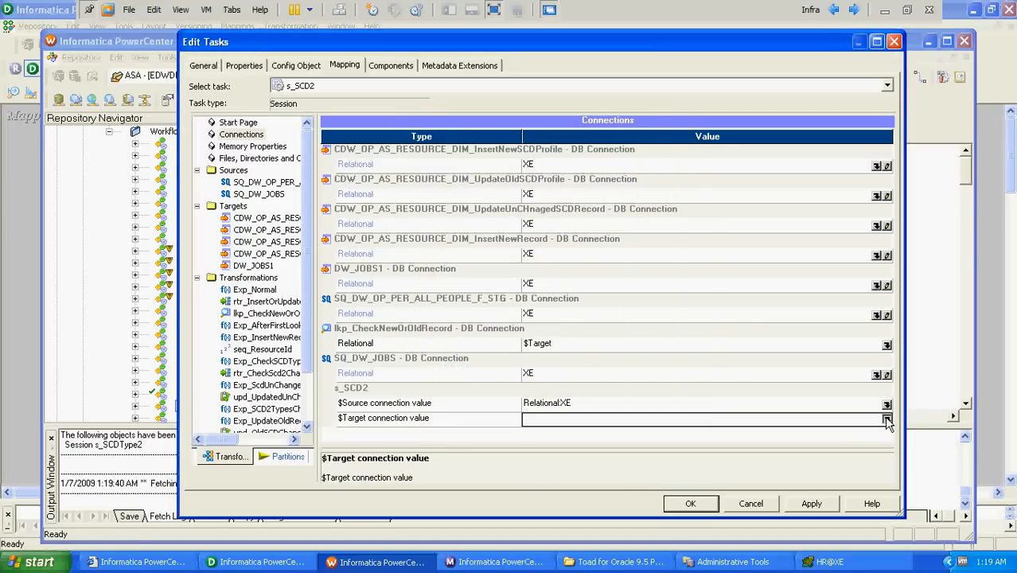
double_click(486, 276)
left_click(689, 505)
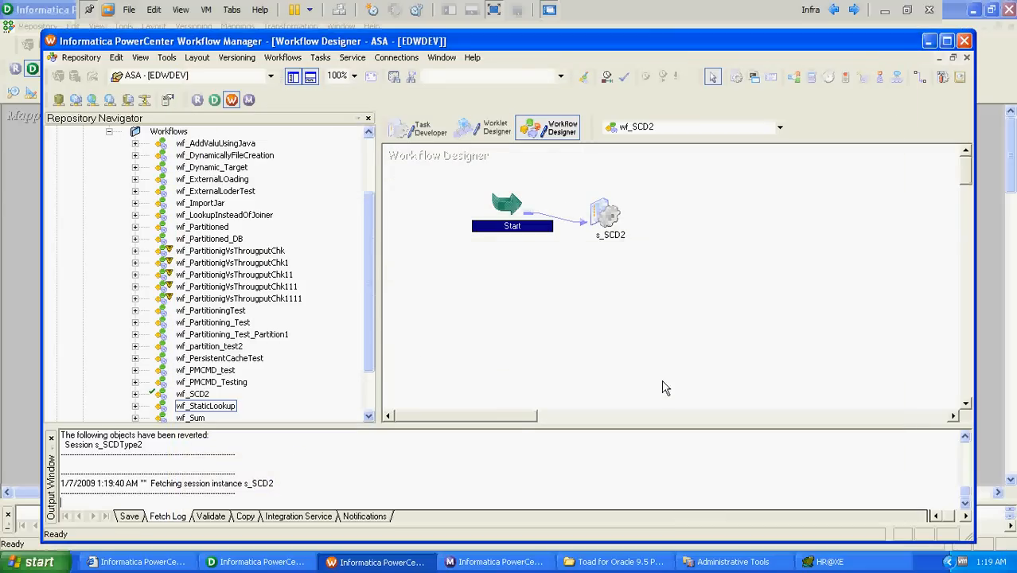
key("ctrl+s")
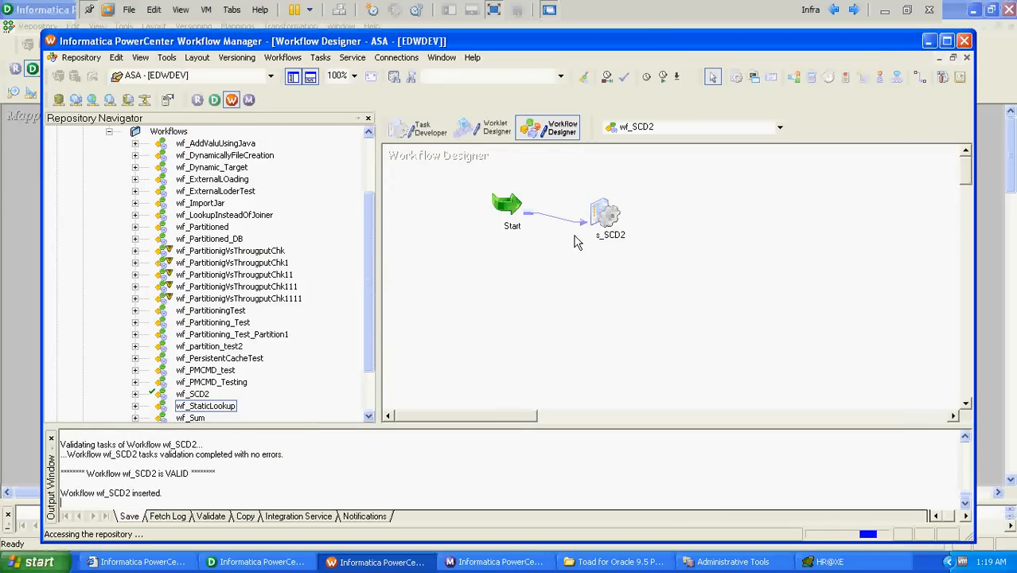
Switch to the HR@XE editor in Toad and query all rows of the cdw_op_as_resource_dim table.
left_click(602, 226)
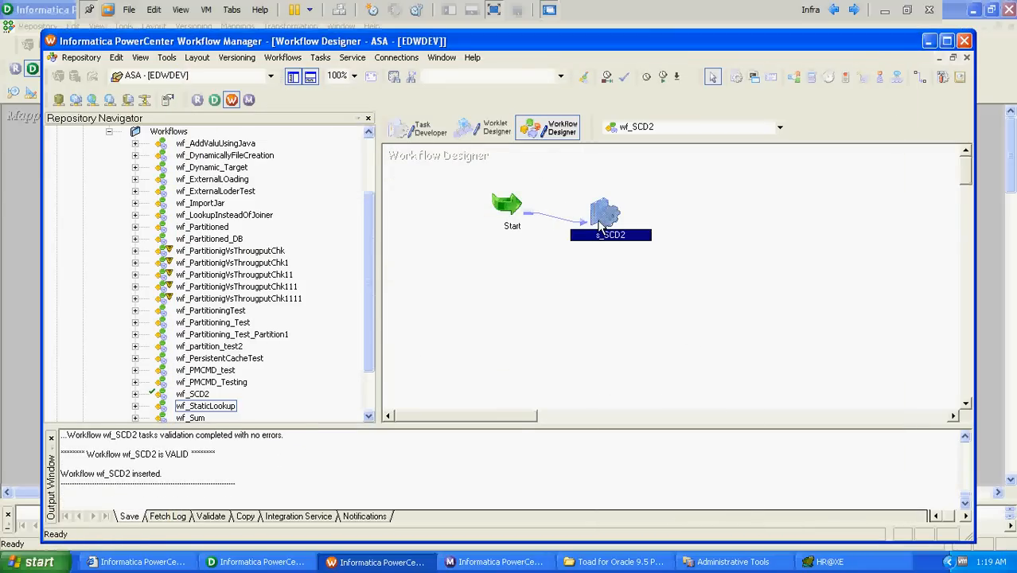
right_click(601, 227)
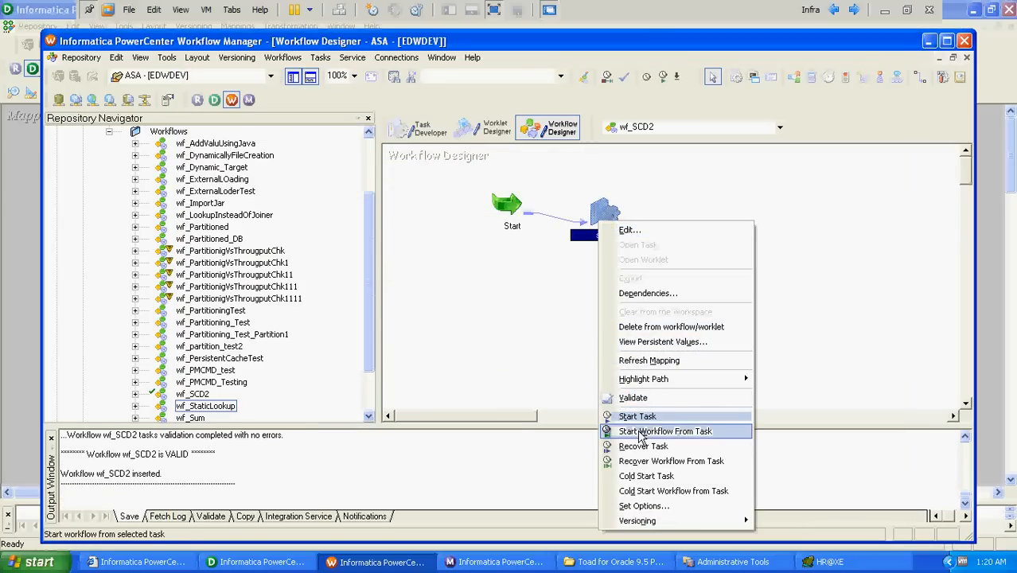
left_click(824, 562)
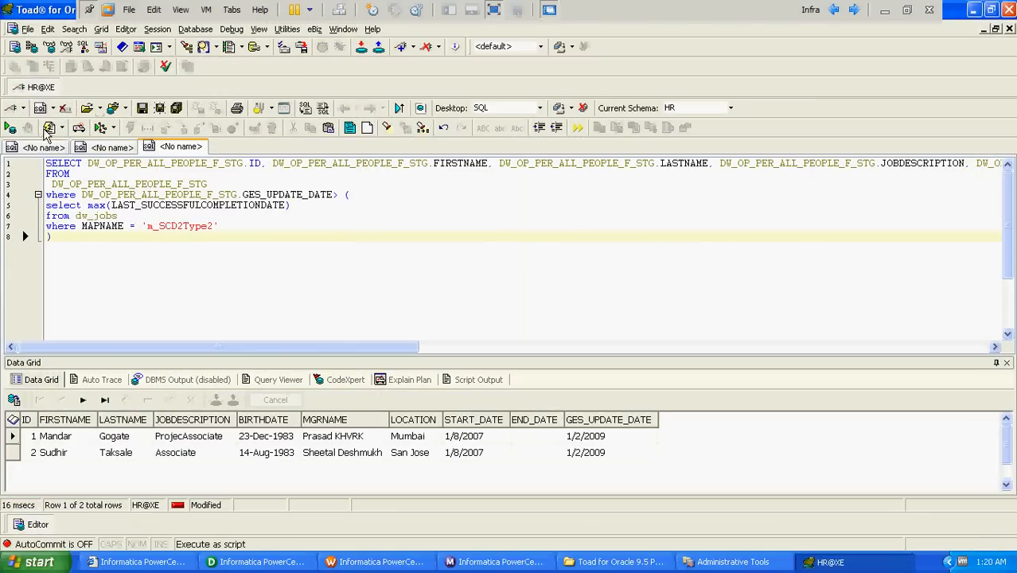
left_click(46, 147)
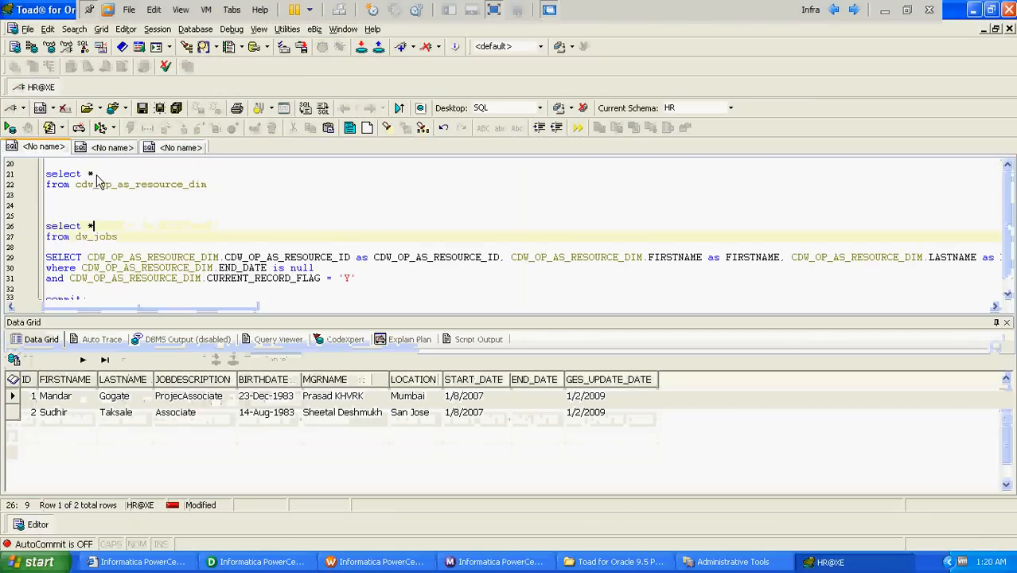
left_click(229, 191)
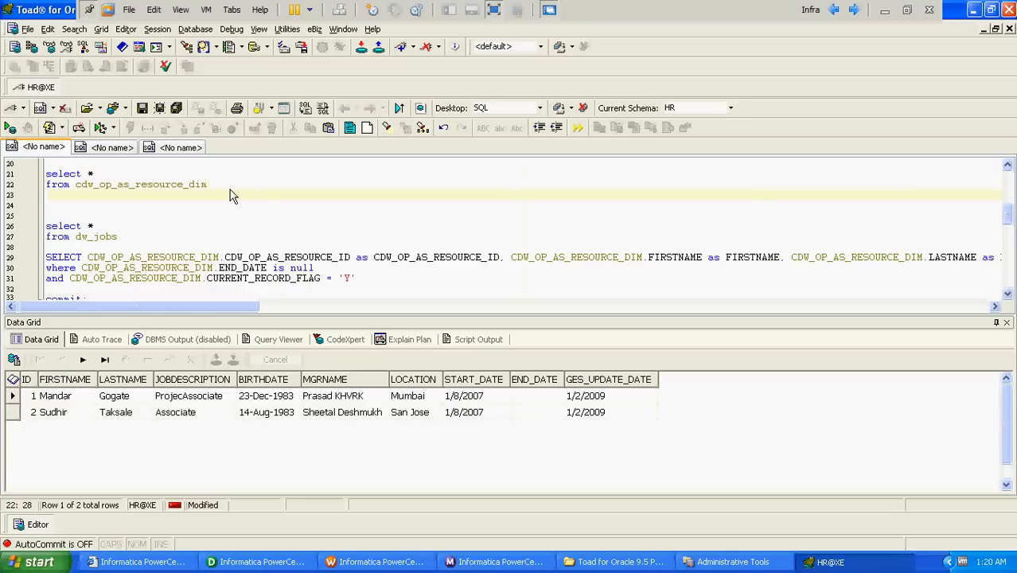
key("F9")
Add the statement "truncate table cdw_op_as_resource_dim" below the select query and execute it.
key("Return")
key("Return")
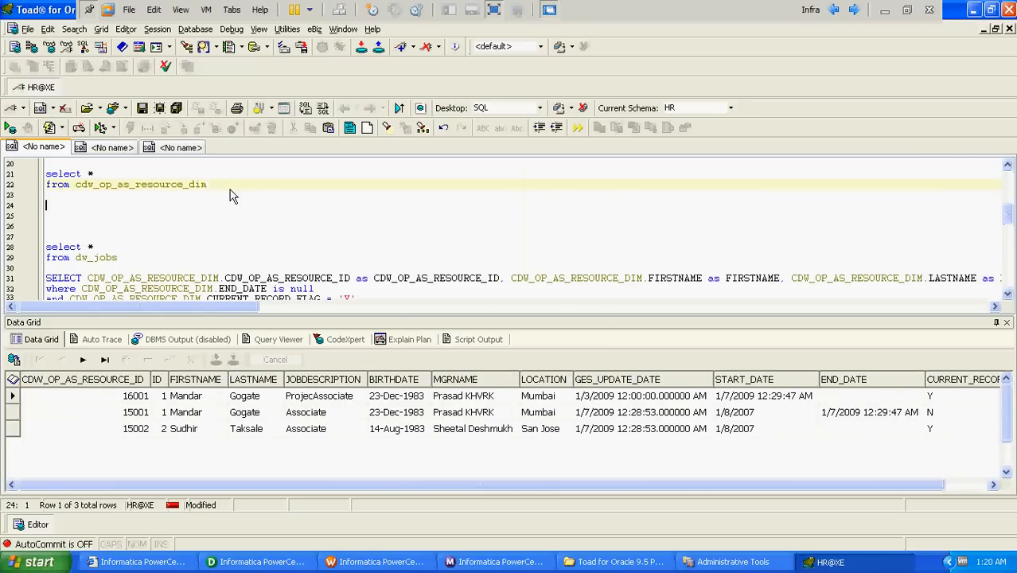
type("truncate table")
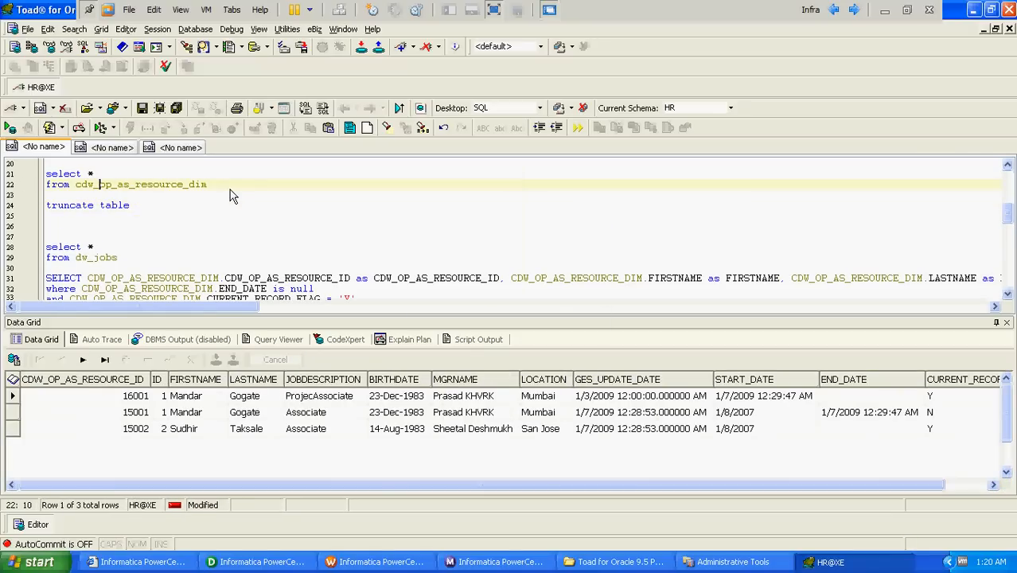
key("ctrl+Left")
key("shift+Right")
key("shift+Right")
key("shift+Right")
key("shift+Right")
key("shift+Right")
key("shift+Right")
key("shift+Right")
key("shift+Right")
key("shift+Right")
key("shift+Right")
key("shift+Right")
key("shift+Right")
key("shift+Right")
key("shift+Right")
key("shift+Right")
key("shift+Right")
key("shift+Right")
key("shift+Right")
key("shift+Right")
key("shift+Right")
key("ctrl+c")
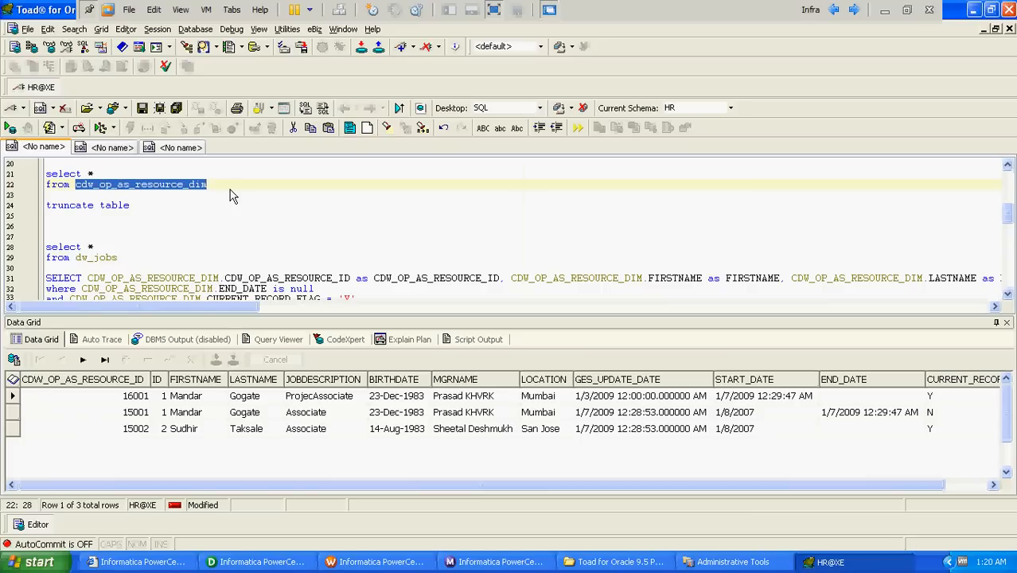
key("Down")
key("Down")
key("End")
key("ctrl+v")
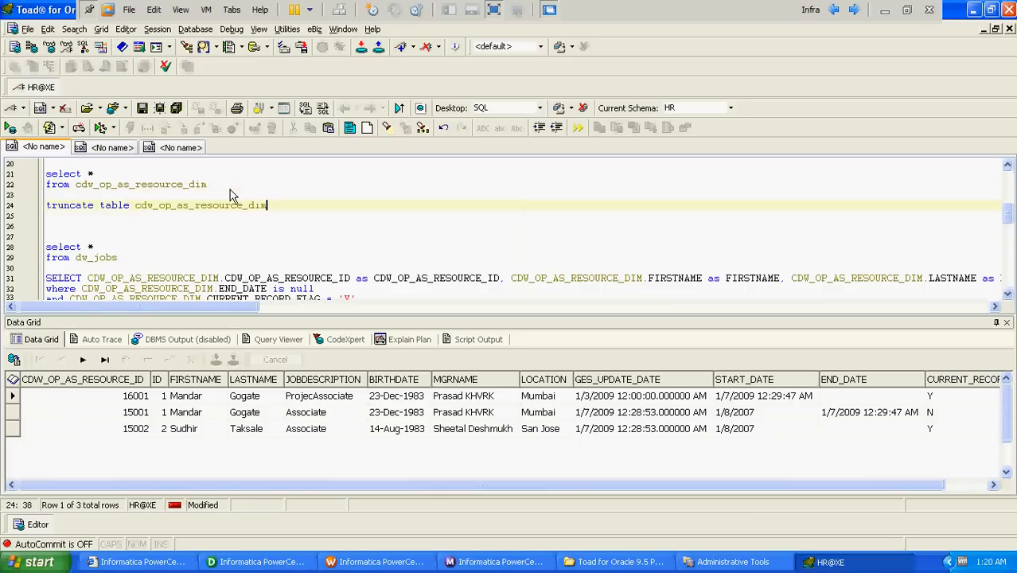
key("F9")
Rerun the select query on cdw_op_as_resource_dim to check the truncated table.
key("Up")
key("Up")
key("Up")
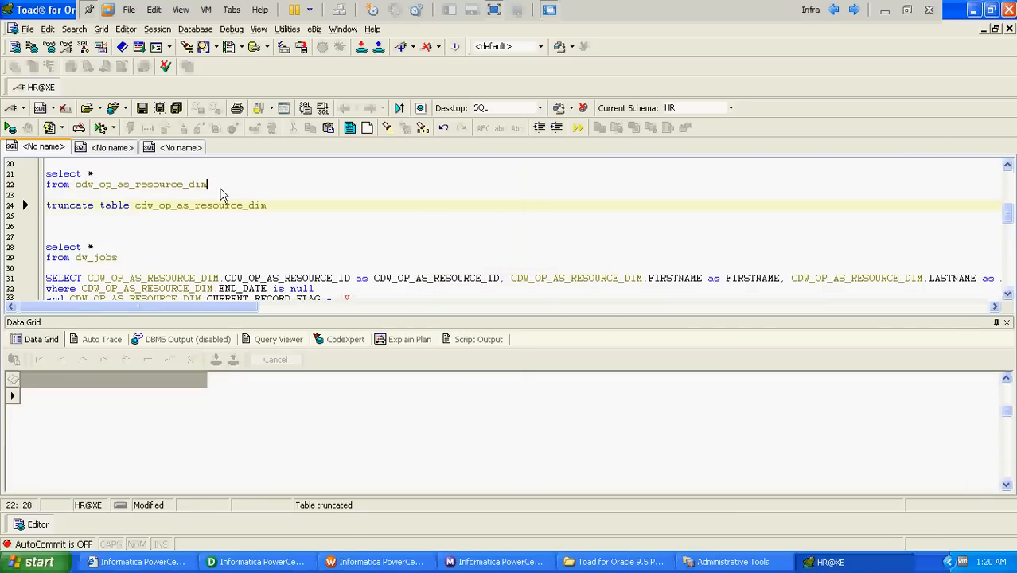
key("F9")
Query all rows of the staging table DW_OP_PER_ALL_PEOPLE_F_STG.
key("Up")
key("Up")
key("Up")
key("Up")
key("Up")
key("Up")
key("Up")
key("Up")
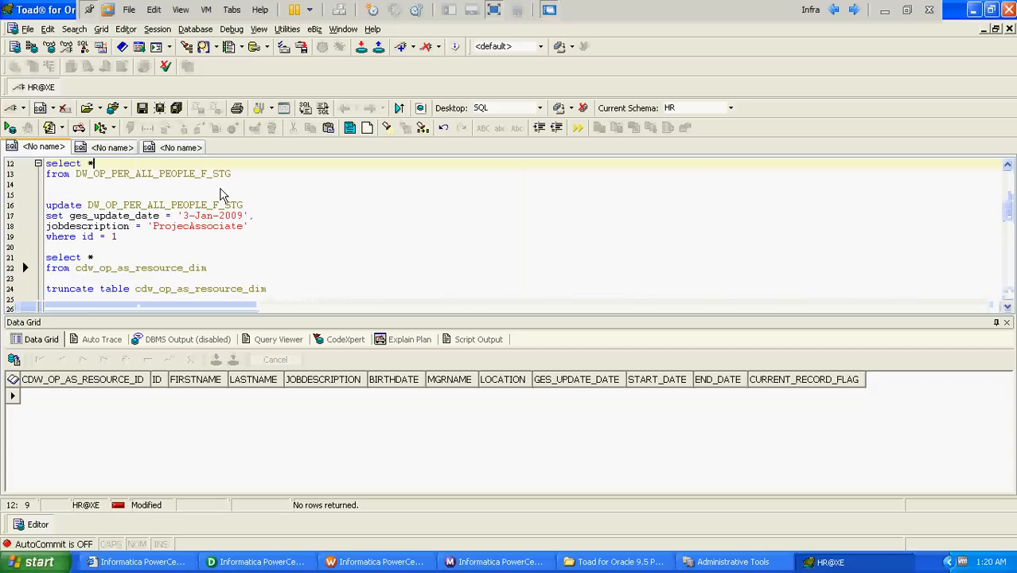
key("Down")
key("F9")
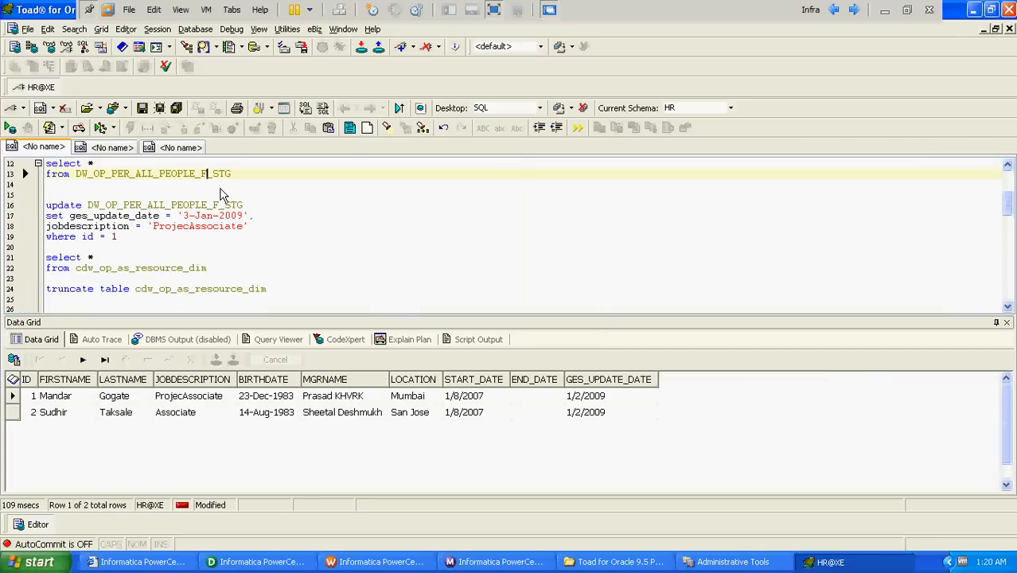
Run the incremental staging query that compares GES_UPDATE_DATE with the last completion date of MAPNAME 'm_SCD2'.
key("Down")
key("Up")
key("Up")
key("Up")
key("Up")
key("Up")
key("Up")
key("Up")
key("Up")
key("Up")
key("Up")
key("Up")
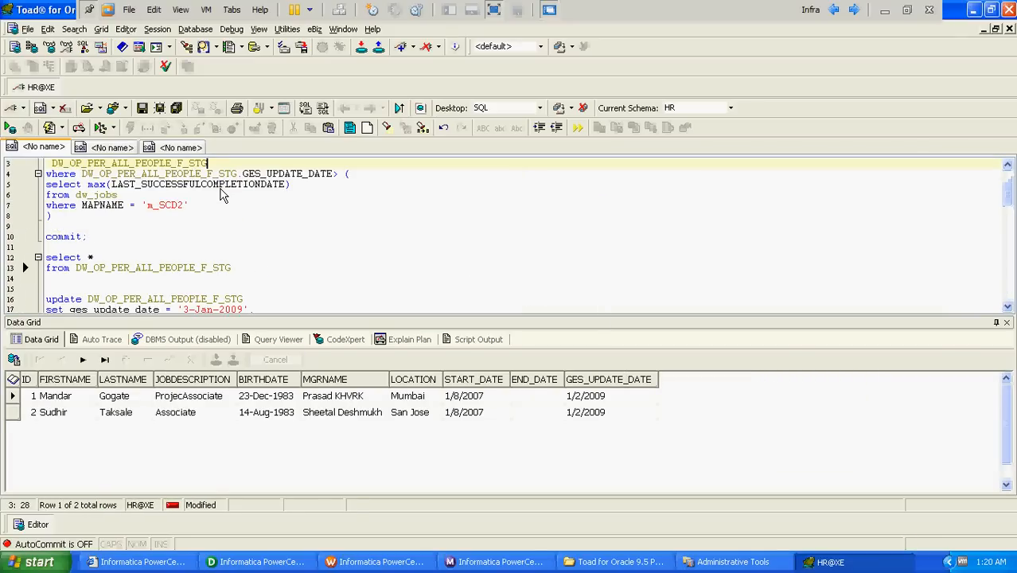
key("Down")
key("F9")
Run the incremental staging query whose dw_jobs subquery filters on MAPNAME 'm_SCD2Type2'.
key("Down")
key("Down")
key("Down")
key("Down")
key("Down")
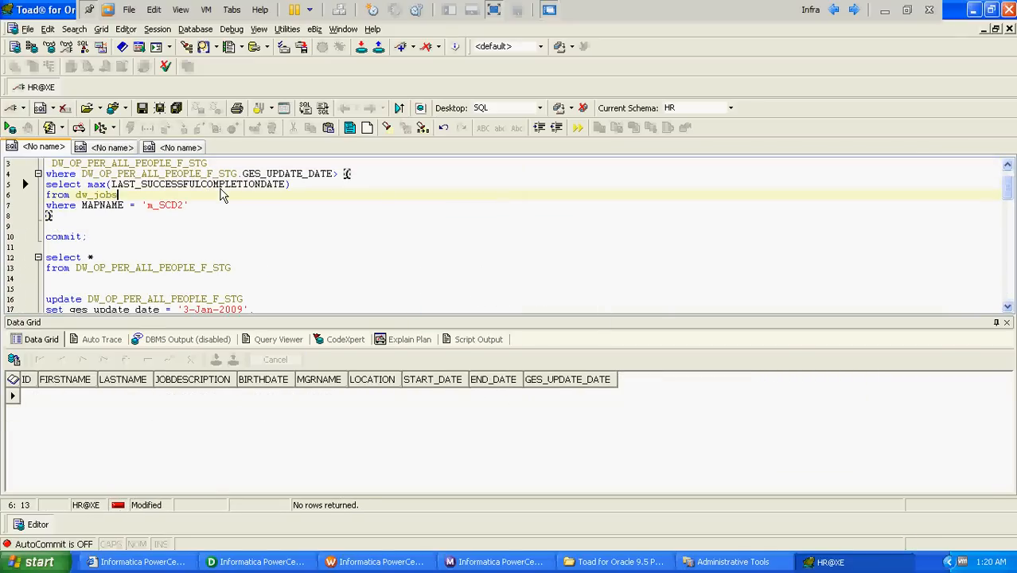
key("Up")
key("Up")
key("Up")
key("Up")
key("Up")
key("Up")
key("Up")
key("Up")
key("Up")
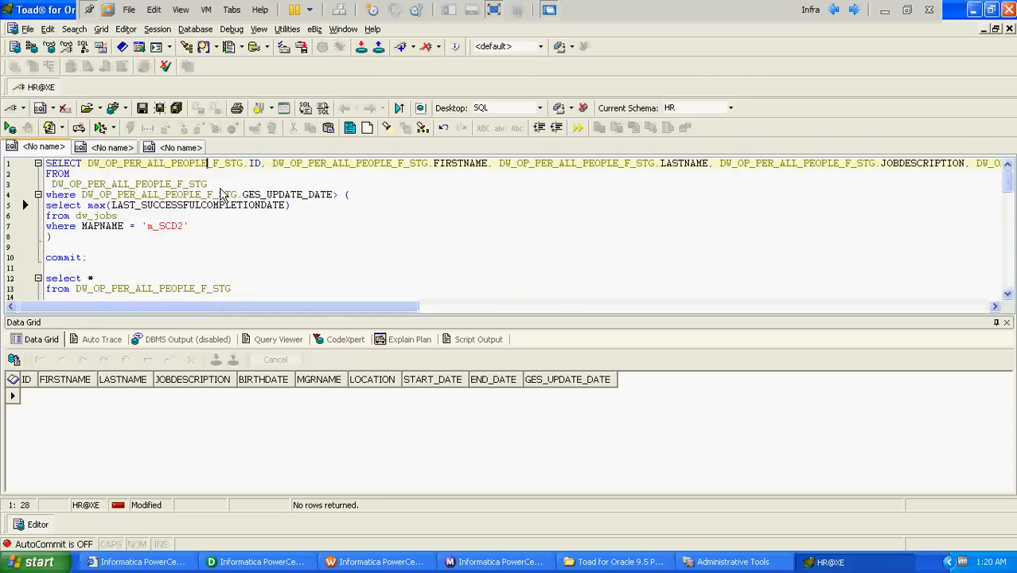
key("Down")
key("Down")
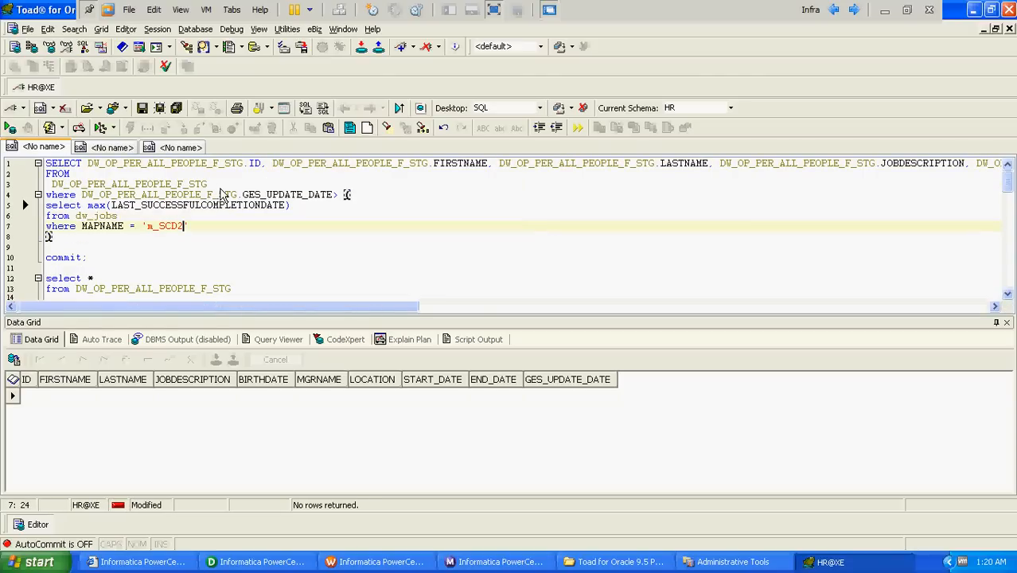
key("Down")
key("Down")
key("Down")
key("Down")
key("Down")
key("Down")
key("Down")
key("Down")
key("Down")
key("Down")
key("Down")
key("Down")
key("Down")
key("Down")
key("Down")
key("Down")
key("Down")
key("Down")
key("Down")
key("Down")
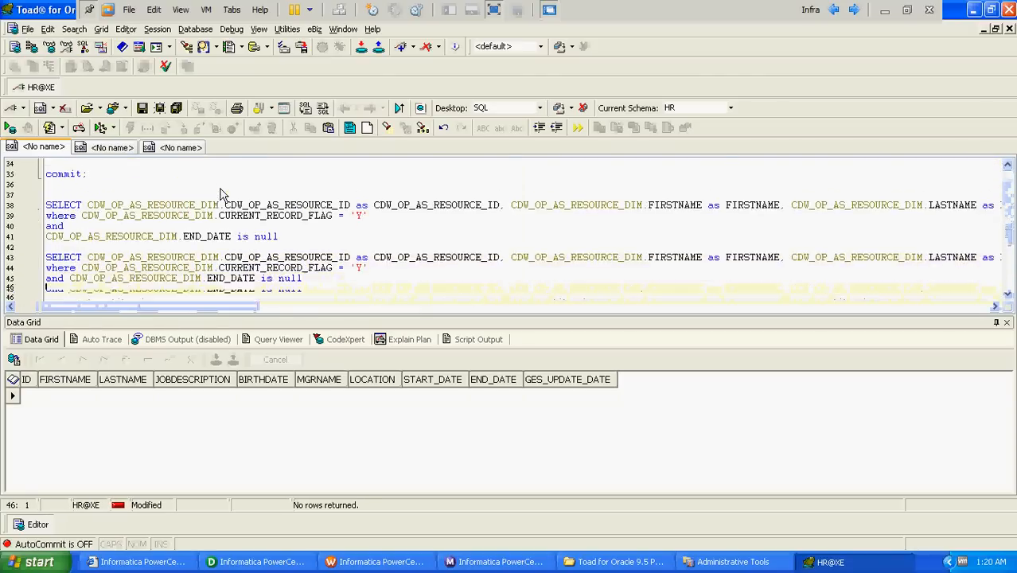
key("Down")
key("Down")
key("Down")
key("Down")
key("Down")
key("Down")
key("Down")
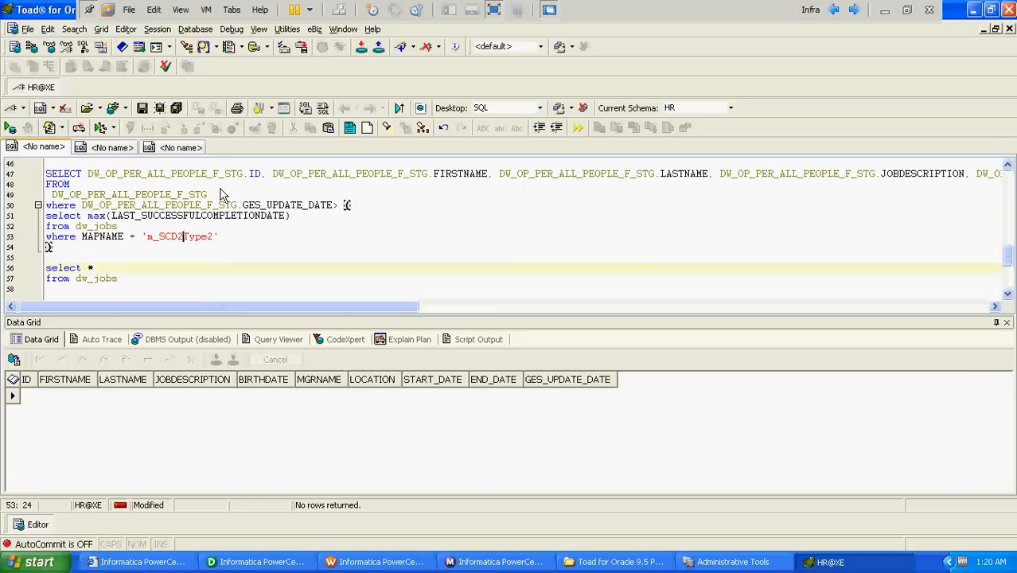
key("F9")
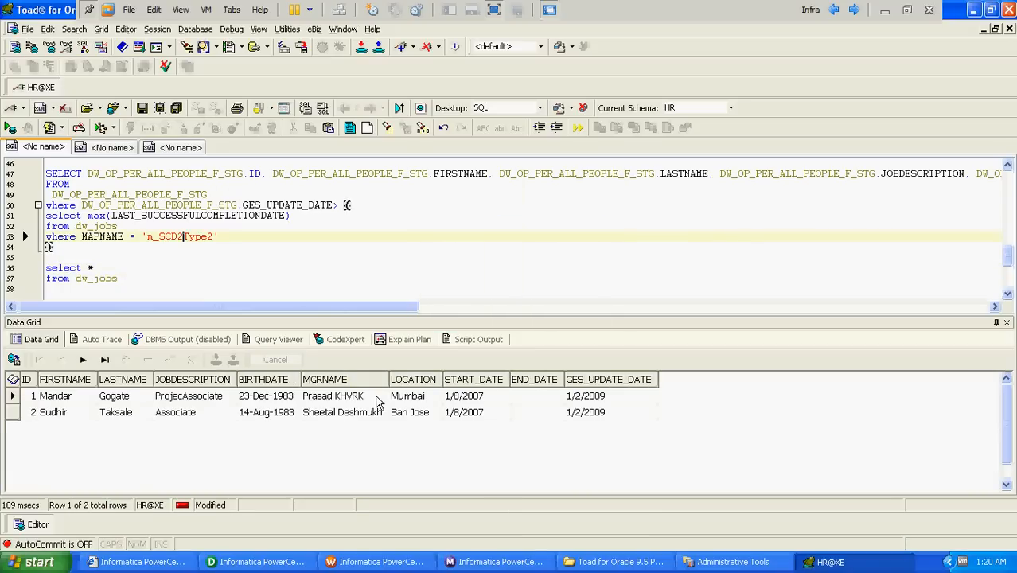
Switch to PowerCenter Workflow Manager and start workflow wf_SCD2 from session task s_SCD2.
left_click(371, 563)
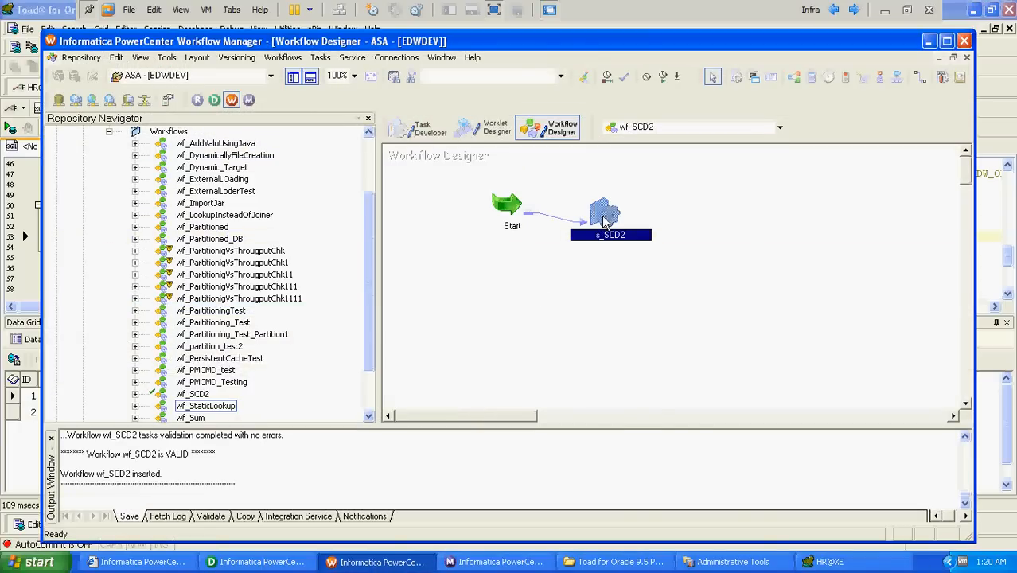
right_click(604, 221)
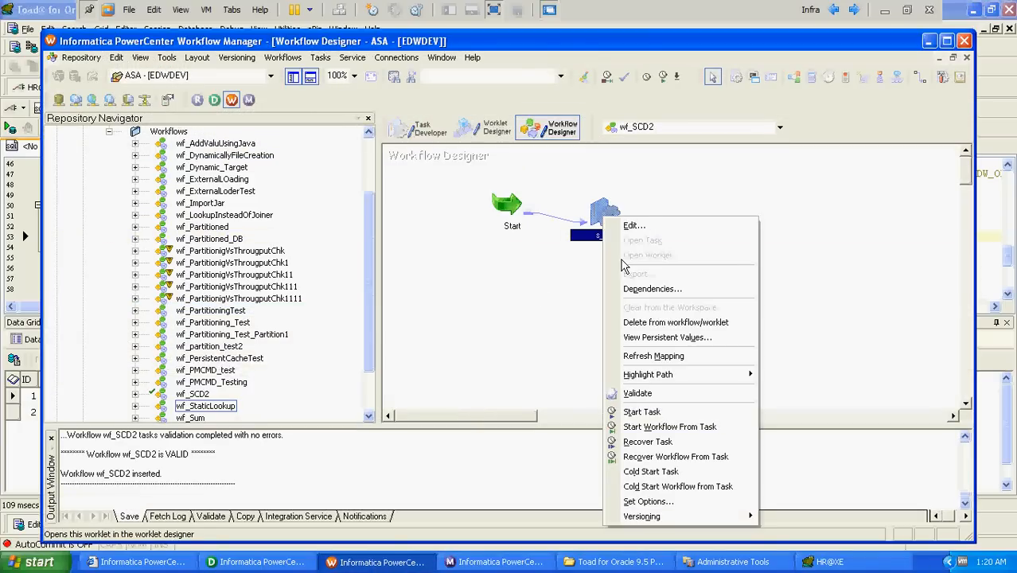
left_click(648, 428)
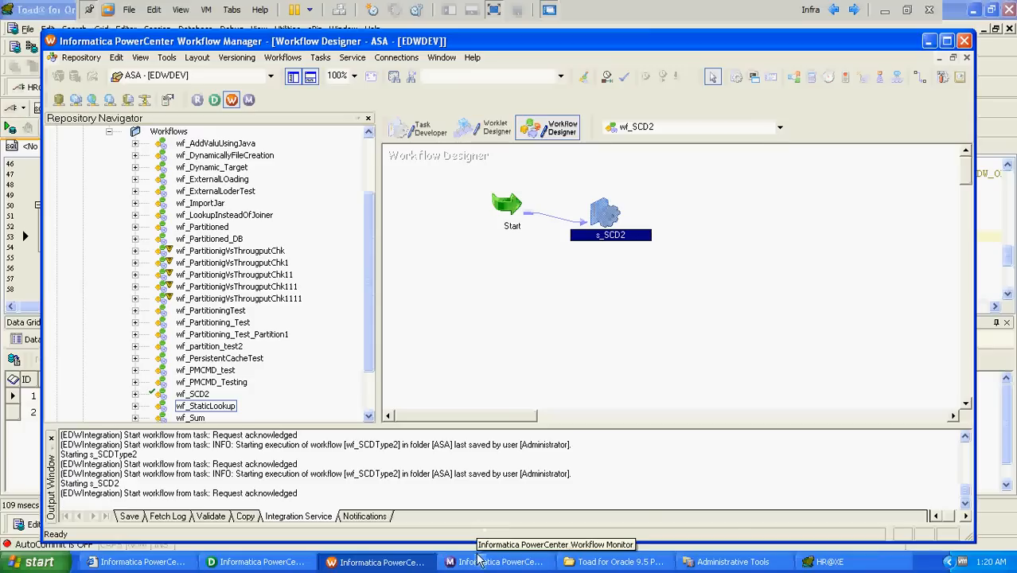
Switch to Workflow Monitor and examine the source and target statistics of session s_SCD2, widening the transformation names to read them.
left_click(478, 563)
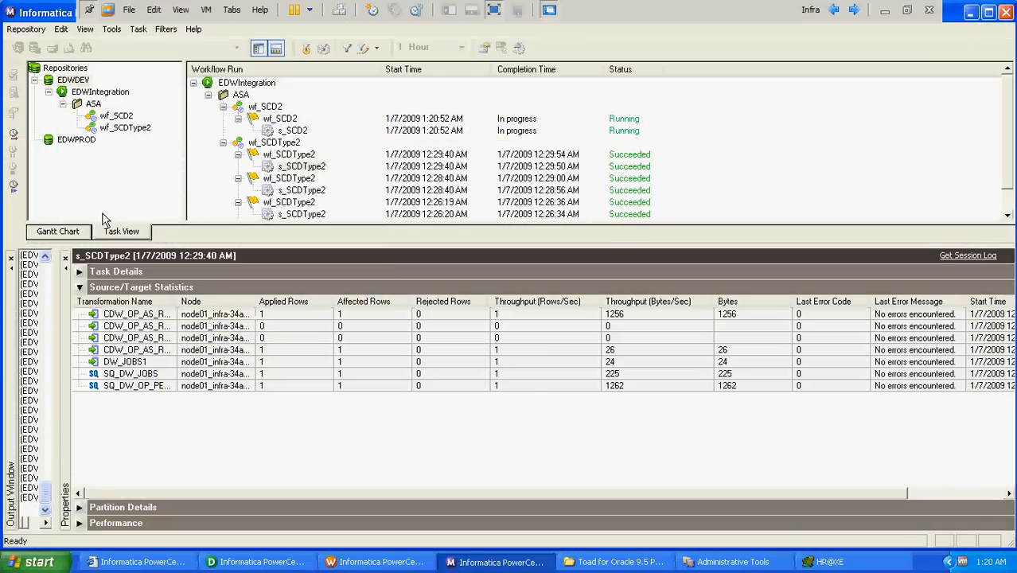
left_click(127, 117)
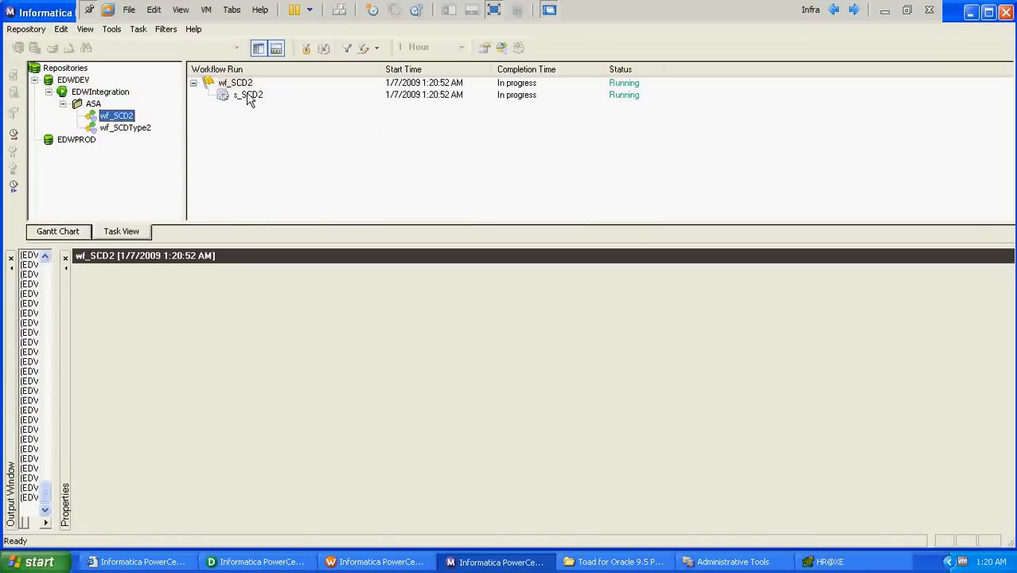
left_click(247, 96)
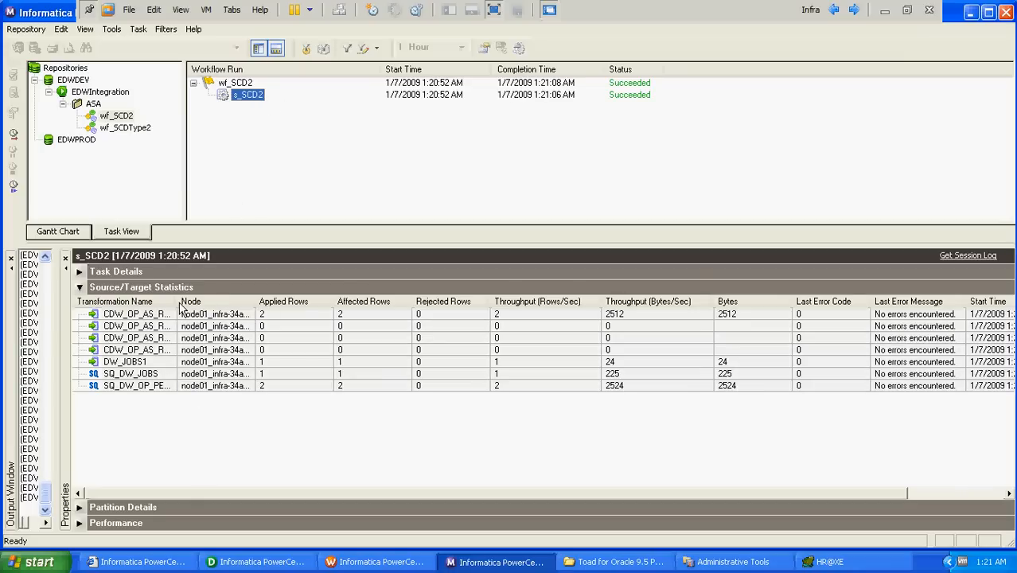
left_click_drag(181, 308, 257, 307)
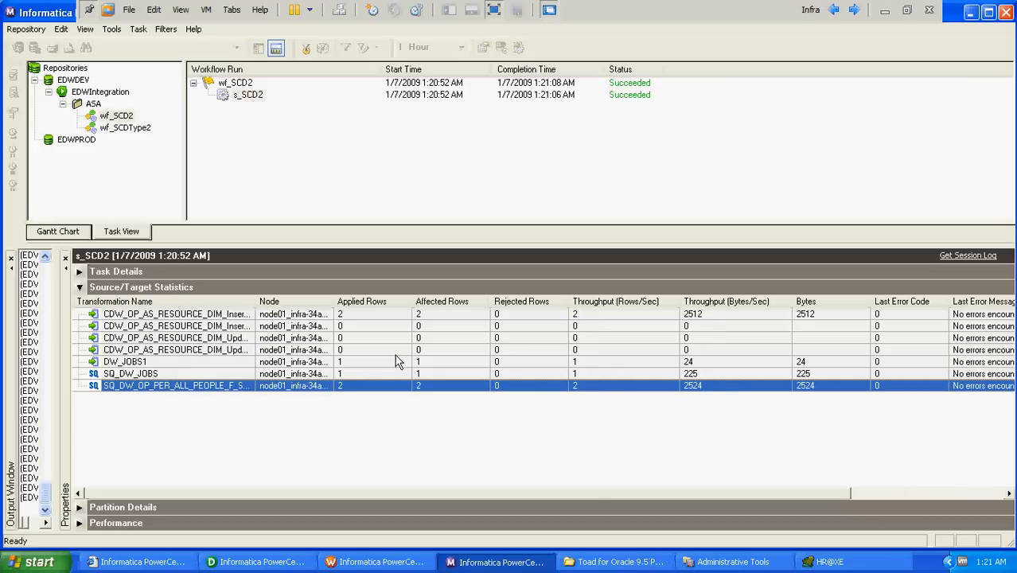
left_click(220, 374)
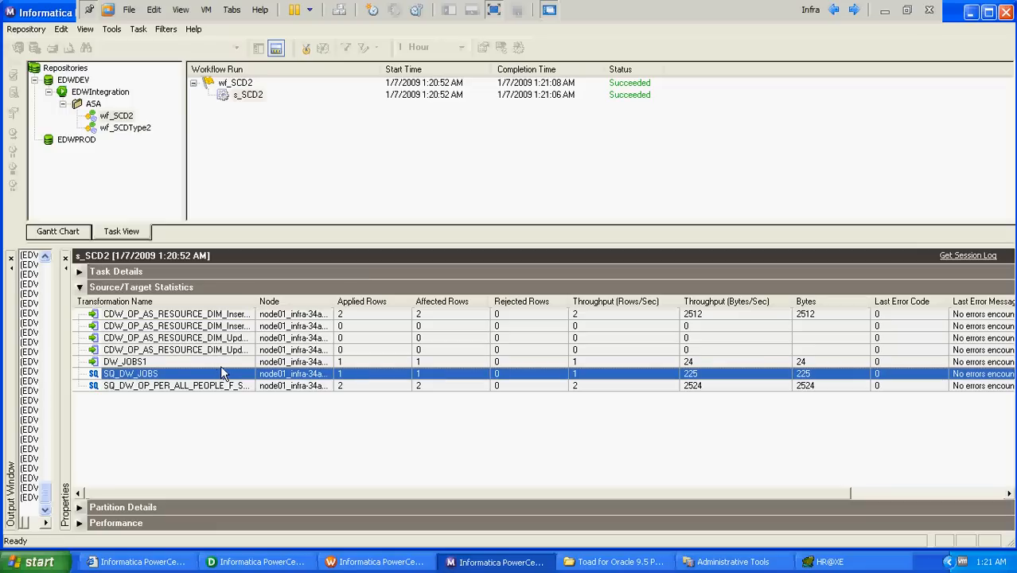
left_click(225, 363)
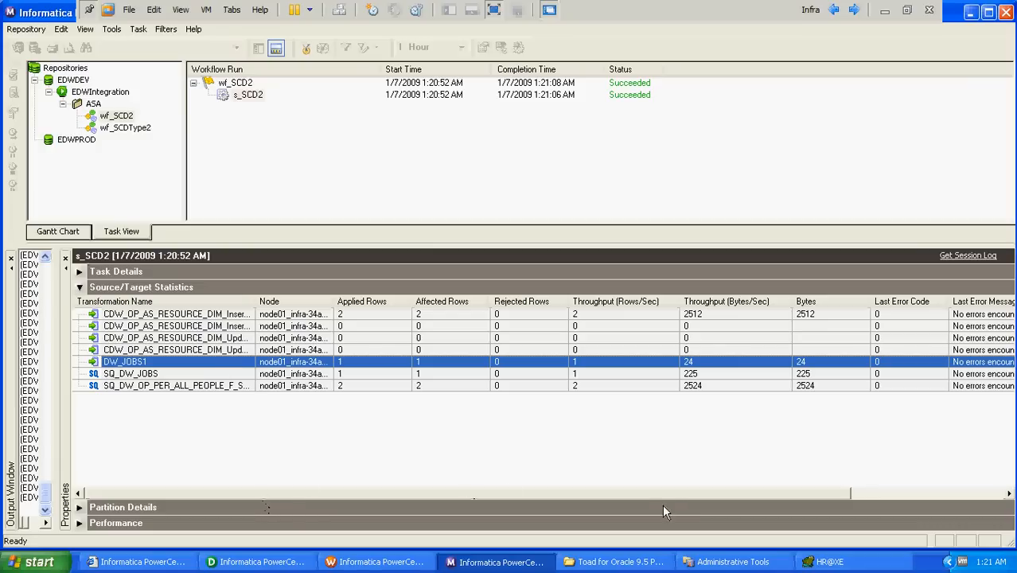
Switch to the HR@XE editor in Toad and query all rows of the dw_jobs table.
left_click(827, 562)
left_click(353, 271)
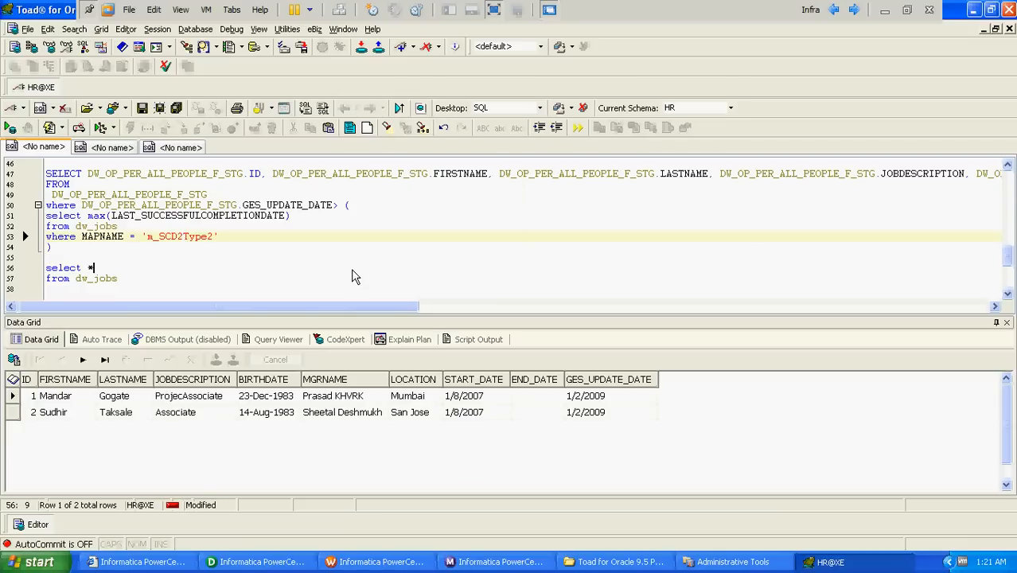
key("F9")
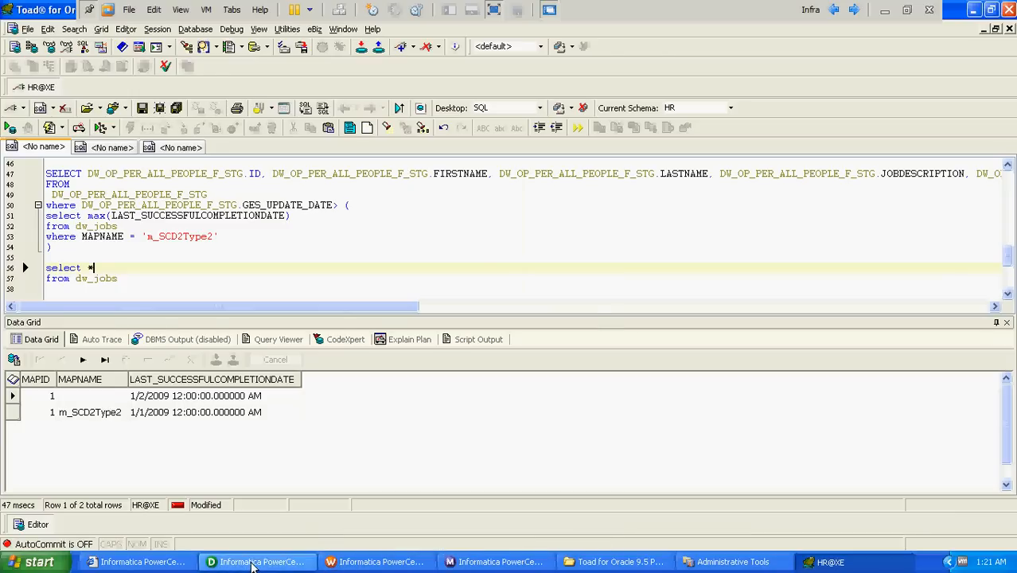
Switch to PowerCenter Designer and arrange mapping m_SCDType2 as icons for only the DW_JOBS1 target.
left_click(250, 561)
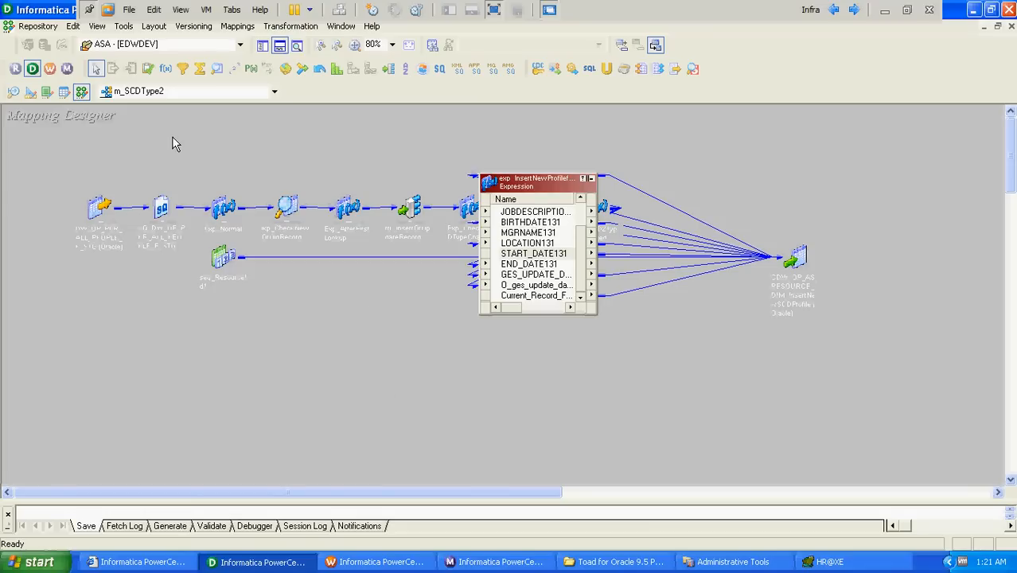
left_click(154, 26)
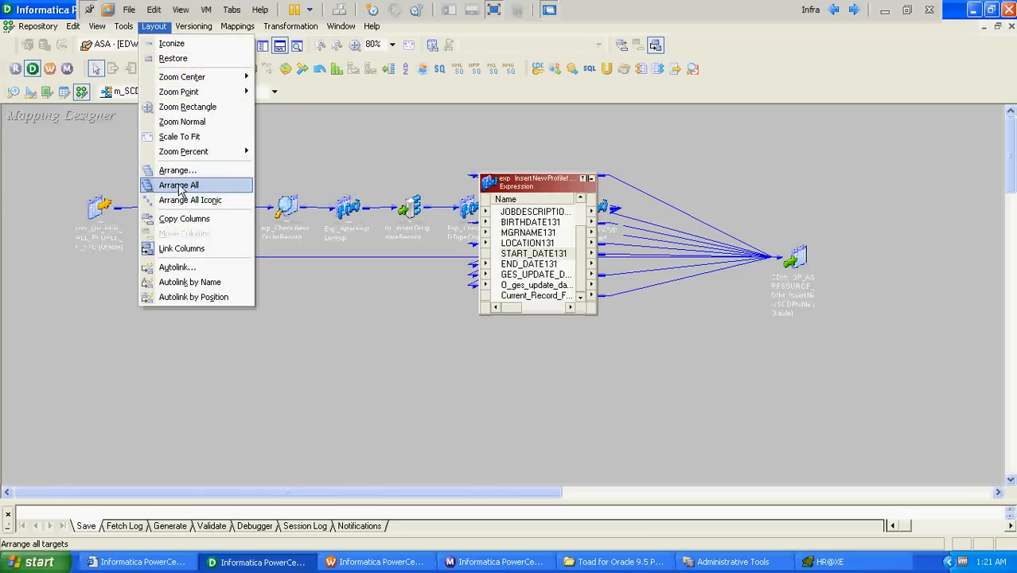
left_click(214, 172)
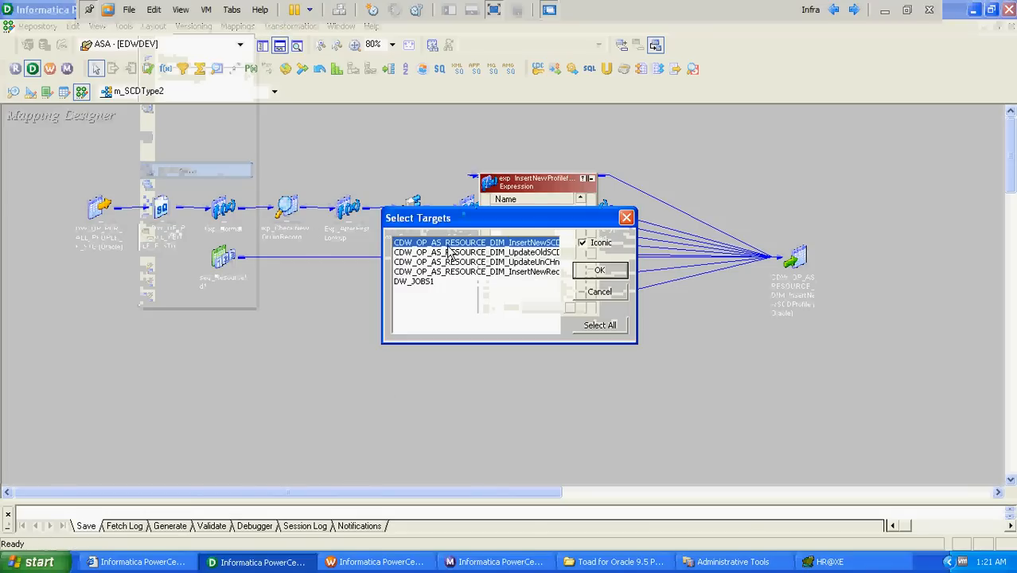
left_click(421, 283)
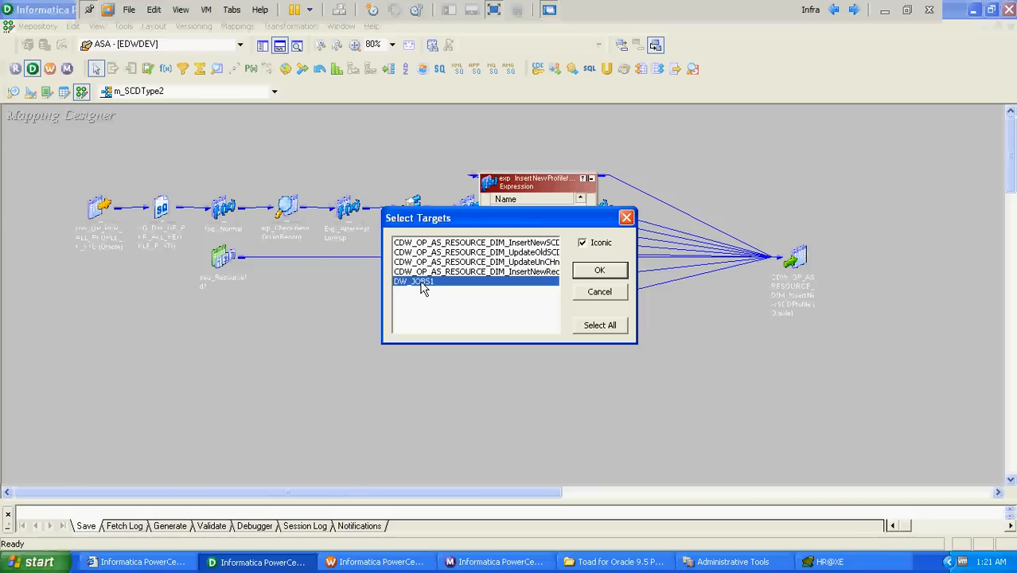
left_click(587, 273)
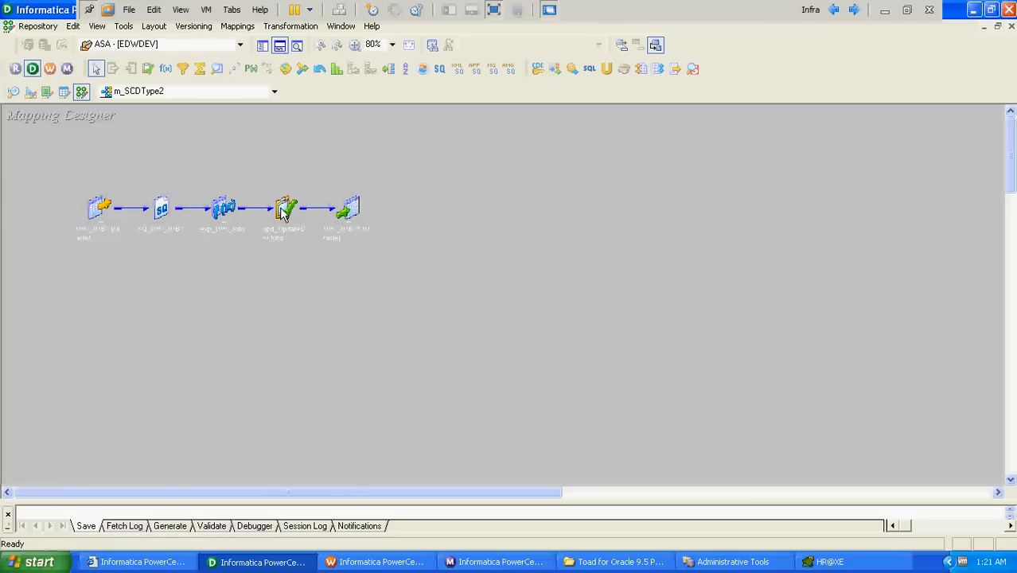
Set the update strategy expression of upd_UpdateDwJobs to dd_update and save the mapping.
double_click(282, 211)
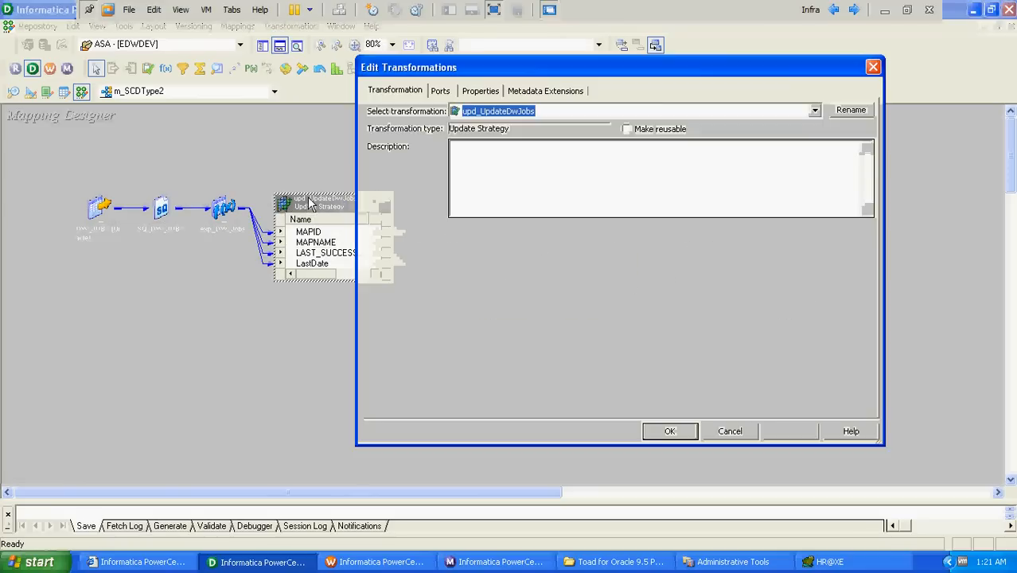
left_click(481, 92)
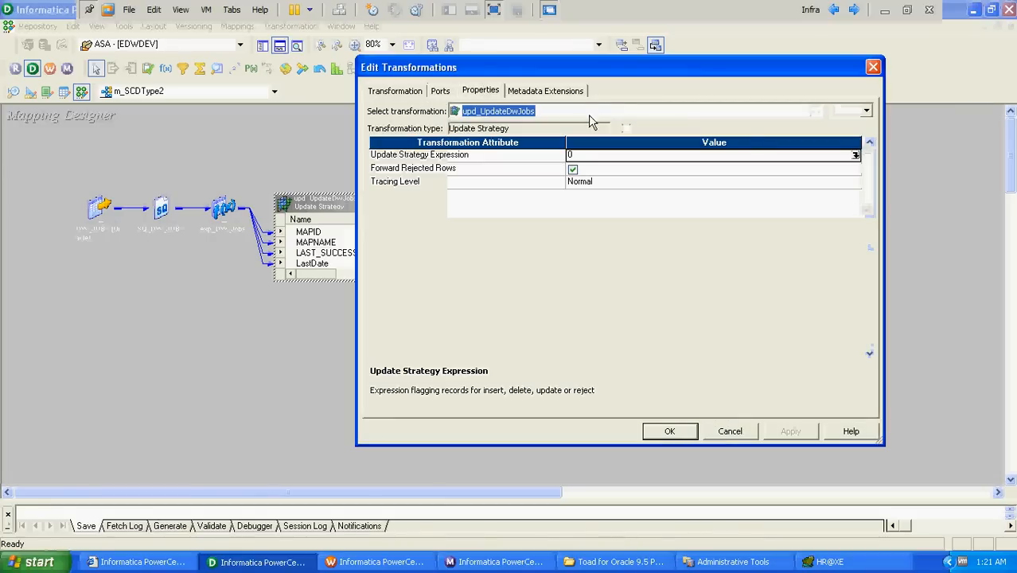
left_click(856, 156)
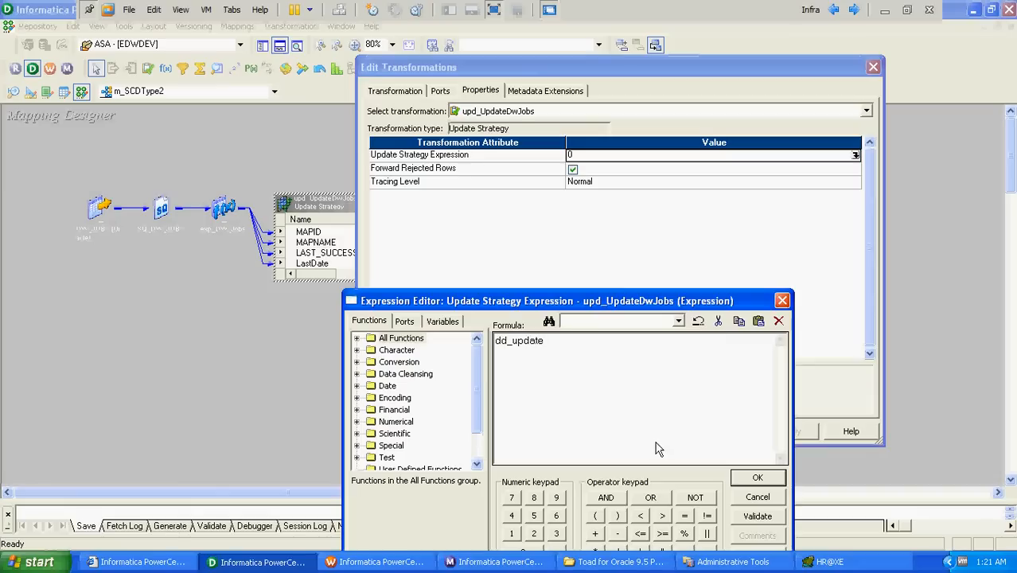
left_click(755, 479)
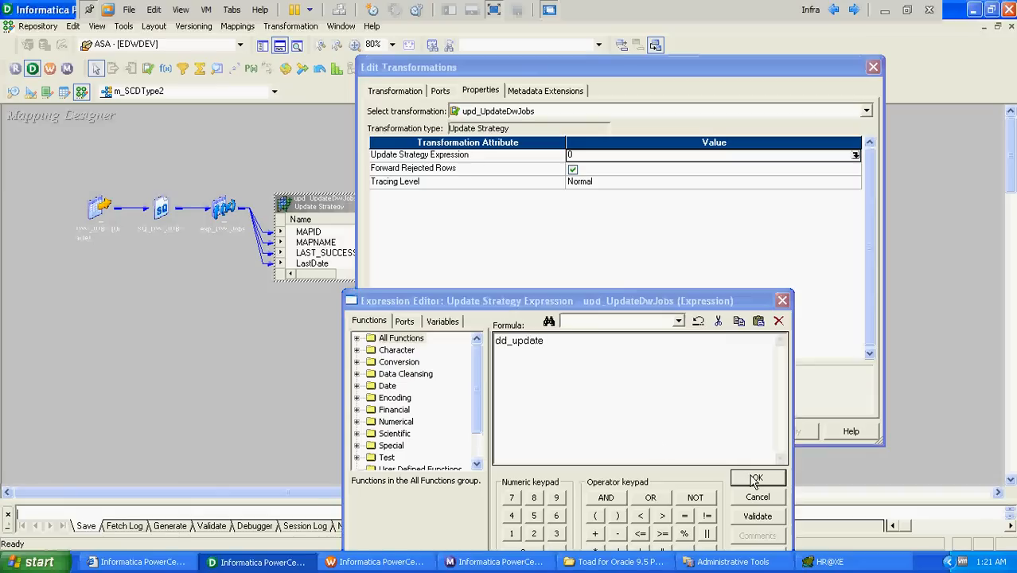
key("Return")
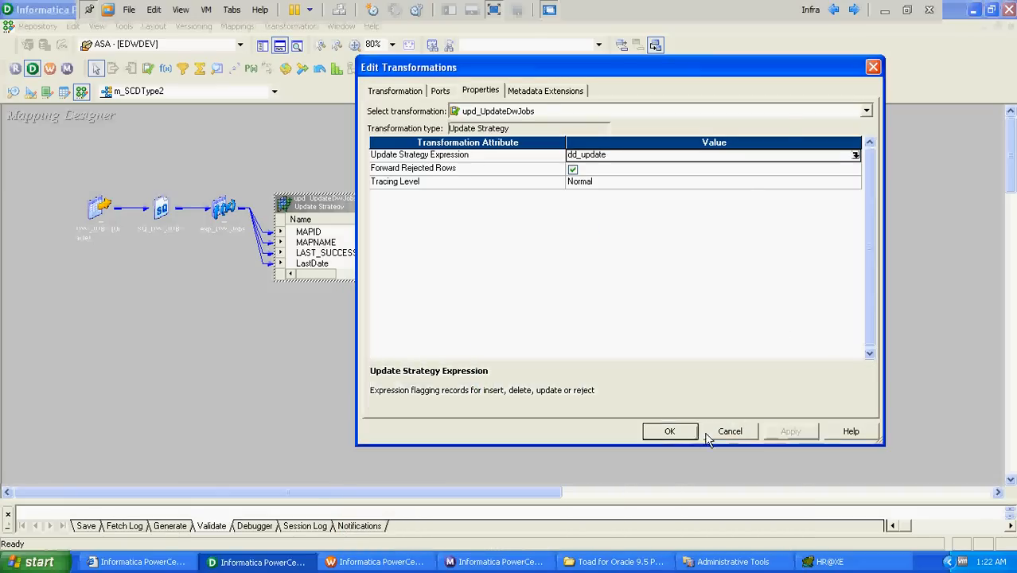
left_click(670, 431)
key("ctrl+s")
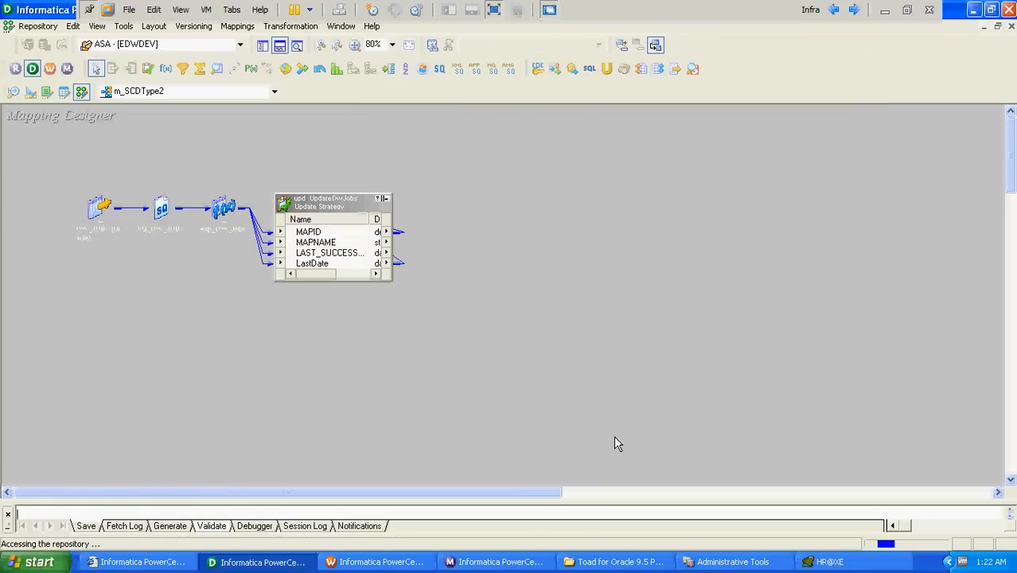
Switch to the HR@XE editor in Toad and query all rows of the cdw_op_as_resource_dim table.
left_click(820, 561)
left_click(402, 238)
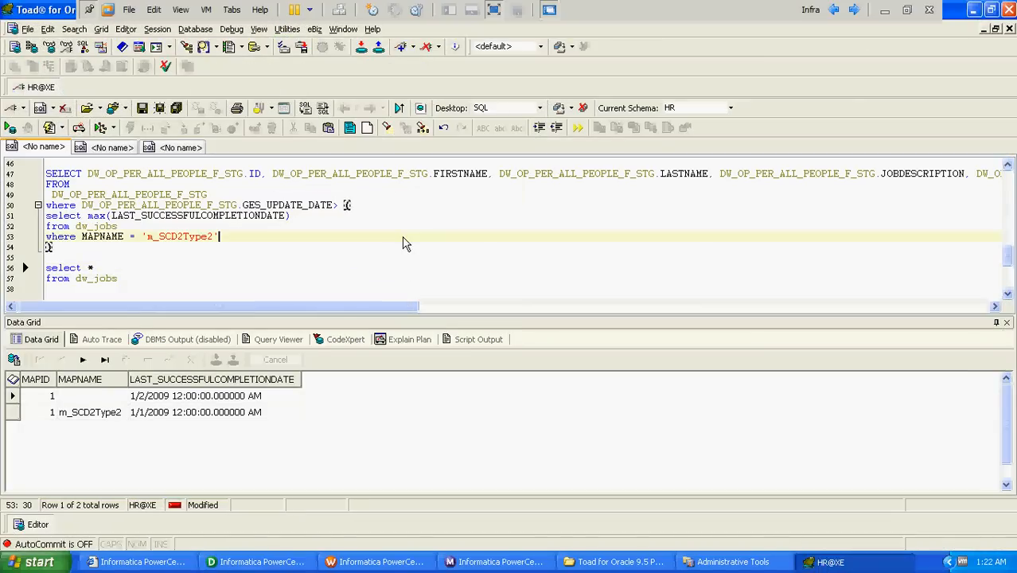
key("Up")
key("Up")
key("Up")
key("Up")
key("Up")
key("Up")
key("Up")
key("Up")
key("Up")
key("Up")
key("Up")
key("Up")
key("Up")
key("Up")
key("Up")
key("Up")
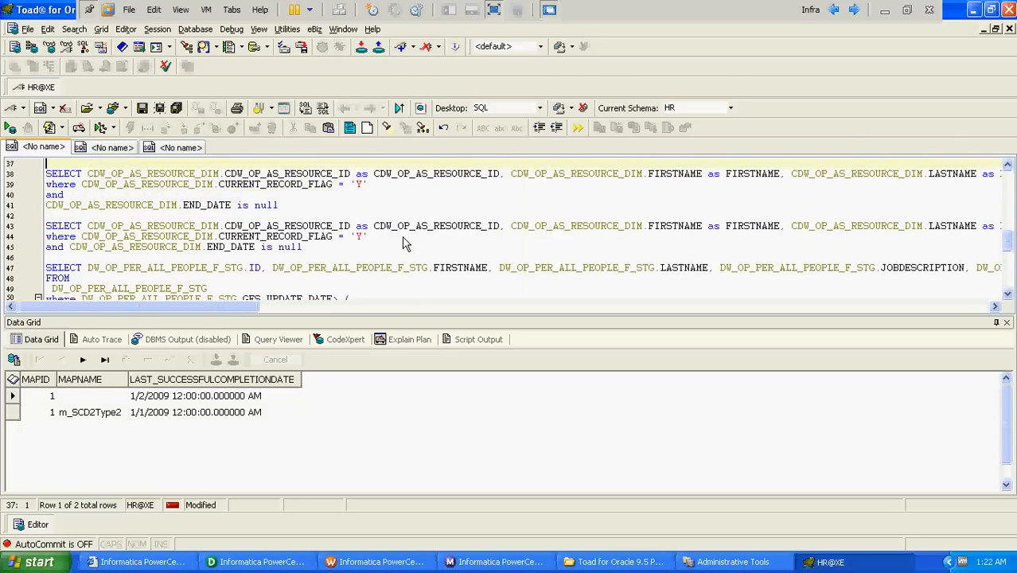
key("Up")
key("Up")
key("Up")
key("Up")
key("Up")
key("Up")
key("Up")
key("Up")
key("Up")
key("Up")
key("Up")
key("Up")
key("Up")
key("Up")
key("Up")
key("Up")
key("Up")
key("Up")
key("Up")
key("Up")
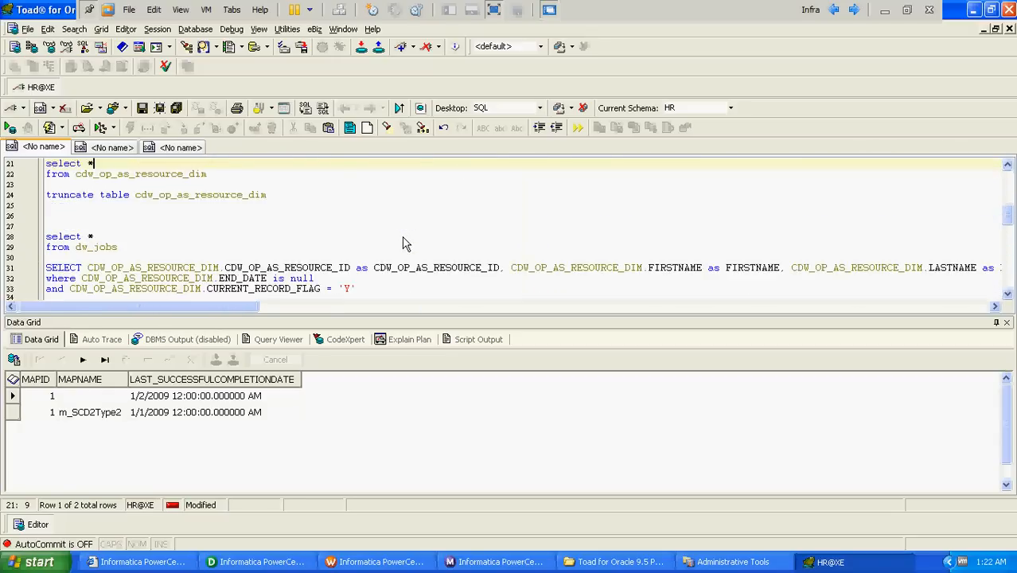
left_click(402, 244)
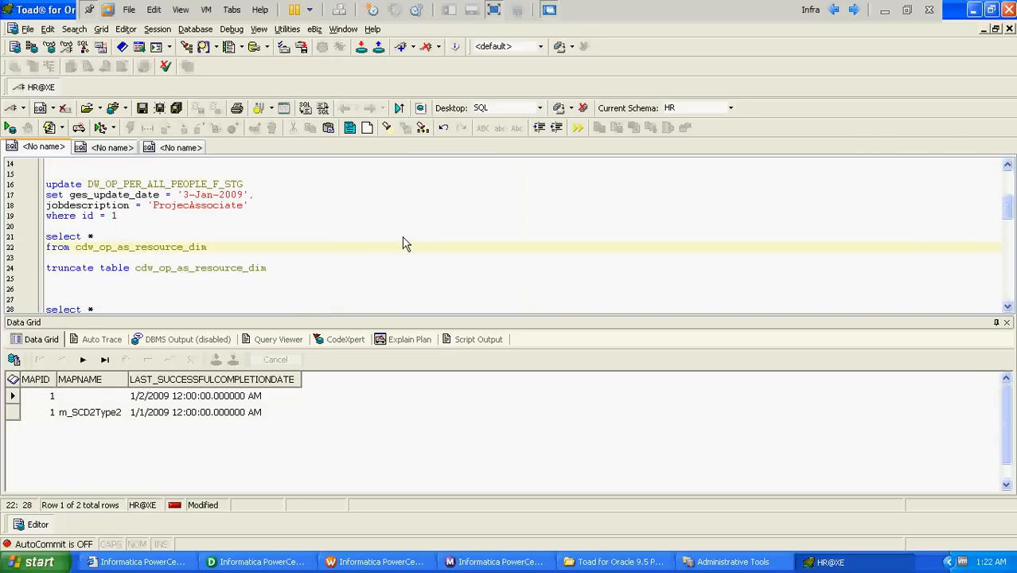
key("F9")
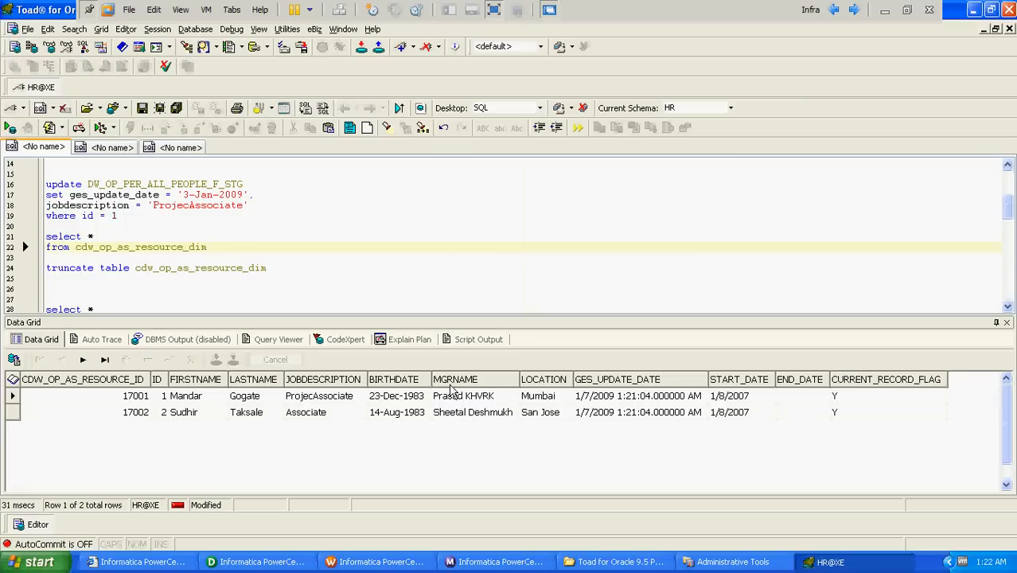
Add a select * from dw_jobs statement at the end of the script and run it.
left_click(458, 258)
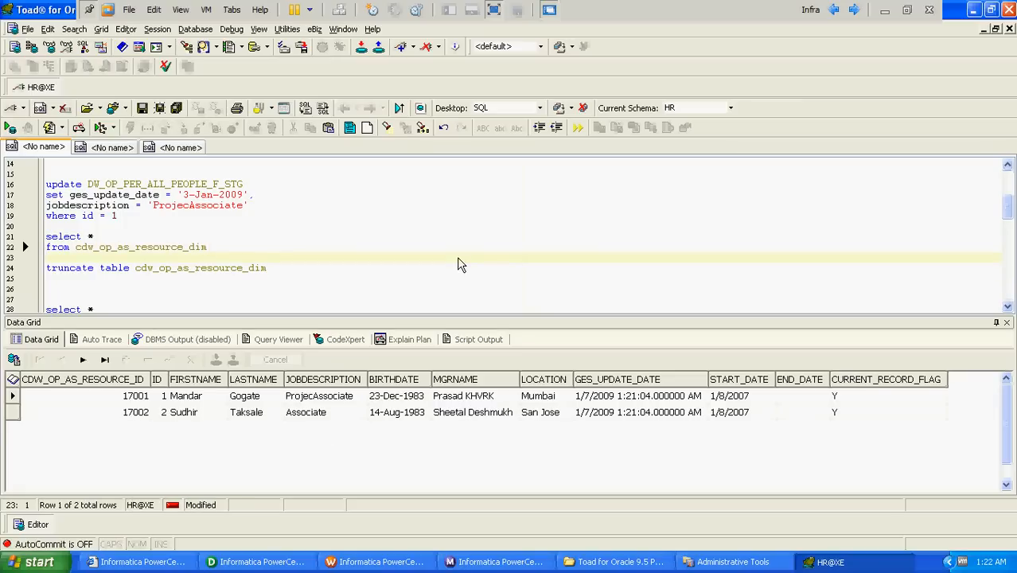
key("Down")
key("Down")
key("Down")
key("Down")
key("Down")
key("Down")
key("Down")
key("Down")
key("Down")
key("Down")
key("Down")
key("Down")
key("Down")
key("Down")
key("Down")
key("Down")
key("Down")
key("Down")
key("Down")
key("Down")
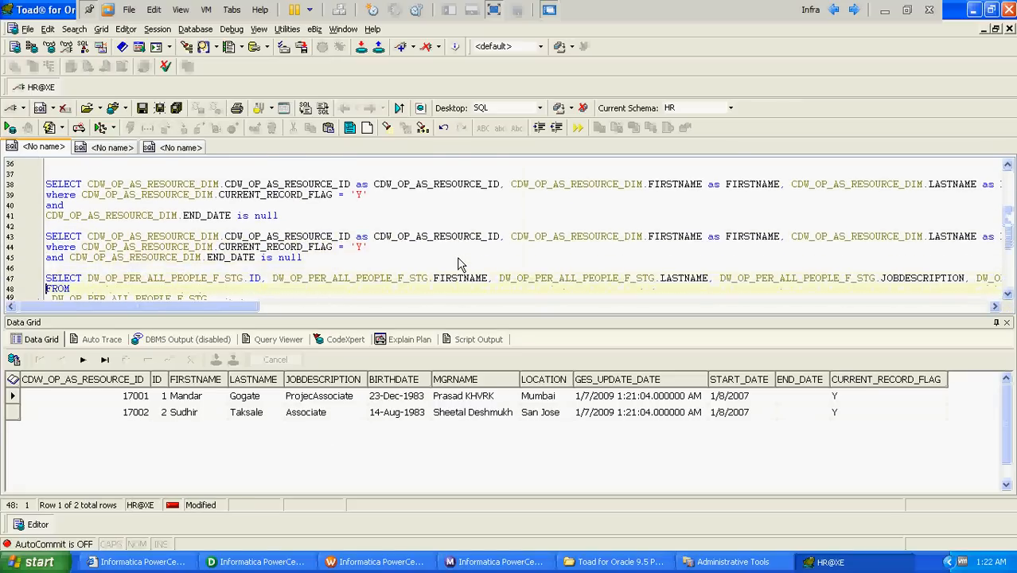
key("Down")
key("Down")
key("Down")
key("Down")
key("Down")
key("Down")
key("Down")
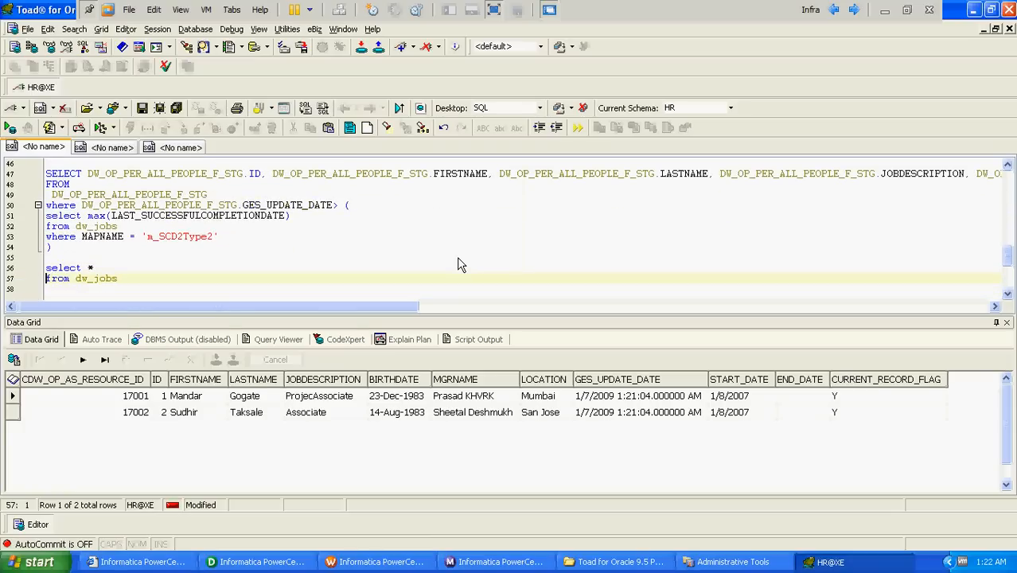
key("Up")
key("Up")
key("Up")
key("Up")
key("Up")
key("Up")
key("Up")
key("Up")
key("Up")
key("Up")
key("Up")
key("Up")
key("Up")
key("Up")
key("Up")
key("Up")
key("Up")
key("Up")
key("Up")
key("Up")
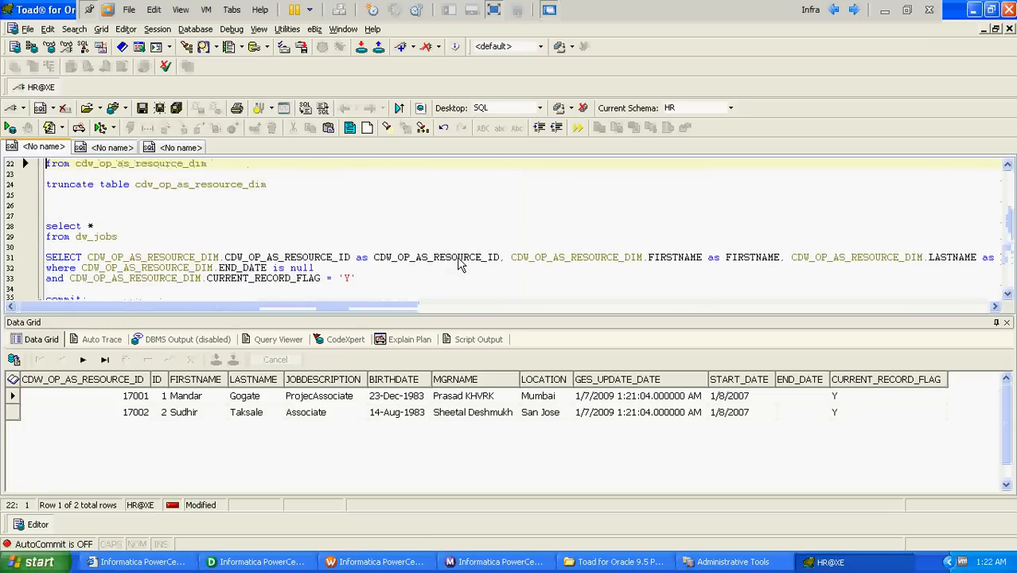
key("Up")
key("Up")
key("Up")
key("Up")
key("Up")
key("Down")
key("Down")
key("Down")
key("Down")
key("Down")
key("Down")
key("Down")
key("Down")
key("Down")
key("Down")
key("Down")
key("Down")
key("Down")
key("Down")
key("Down")
key("Down")
key("Down")
key("Down")
key("Down")
key("Down")
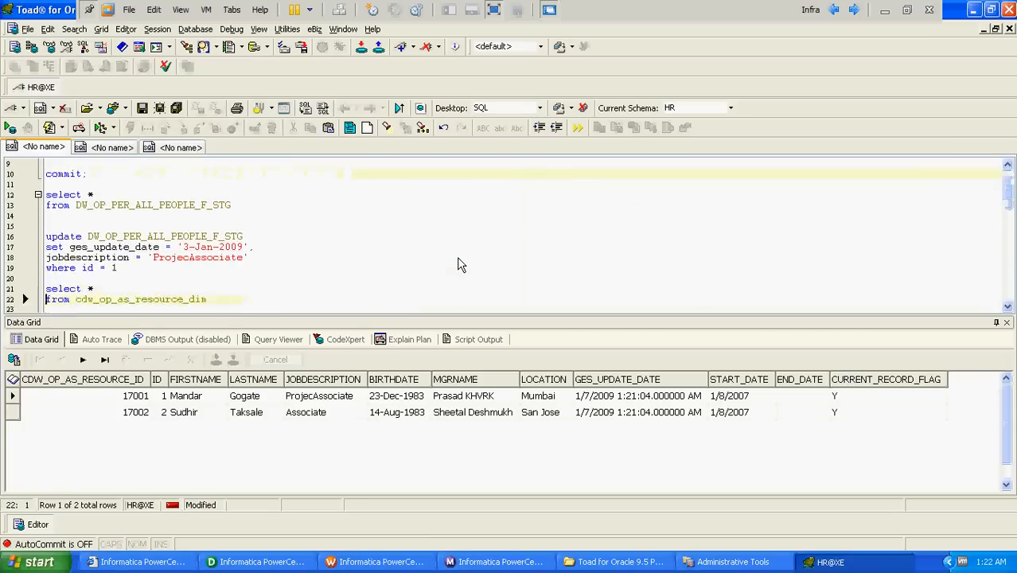
key("Down")
key("Down")
key("Down")
key("Down")
key("Down")
key("Down")
key("Down")
key("Down")
key("Down")
key("Down")
key("Down")
key("Down")
key("Down")
key("Down")
key("Down")
key("Down")
key("Down")
key("Down")
key("Down")
key("Down")
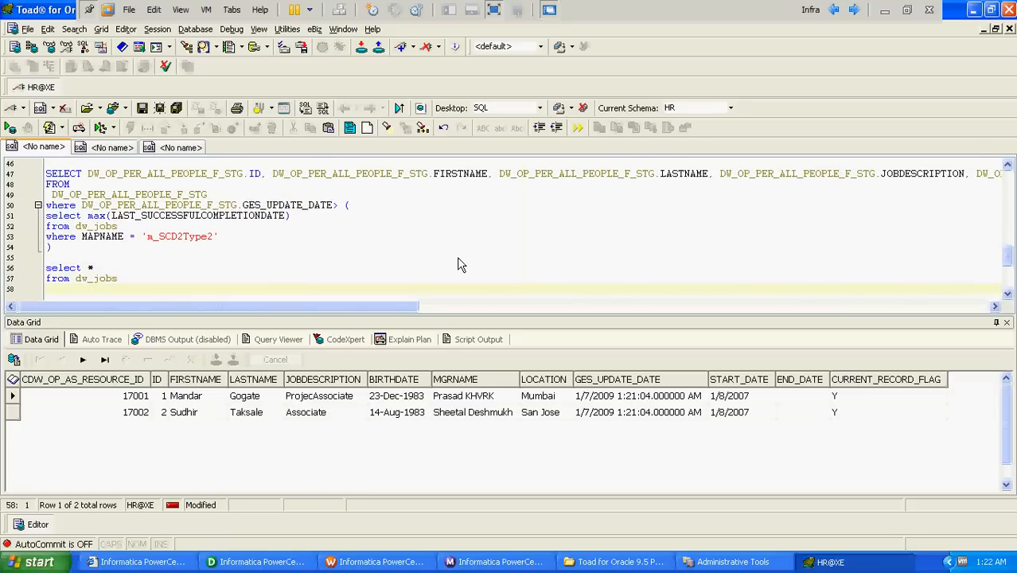
key("Return")
key("Return")
type("select ")
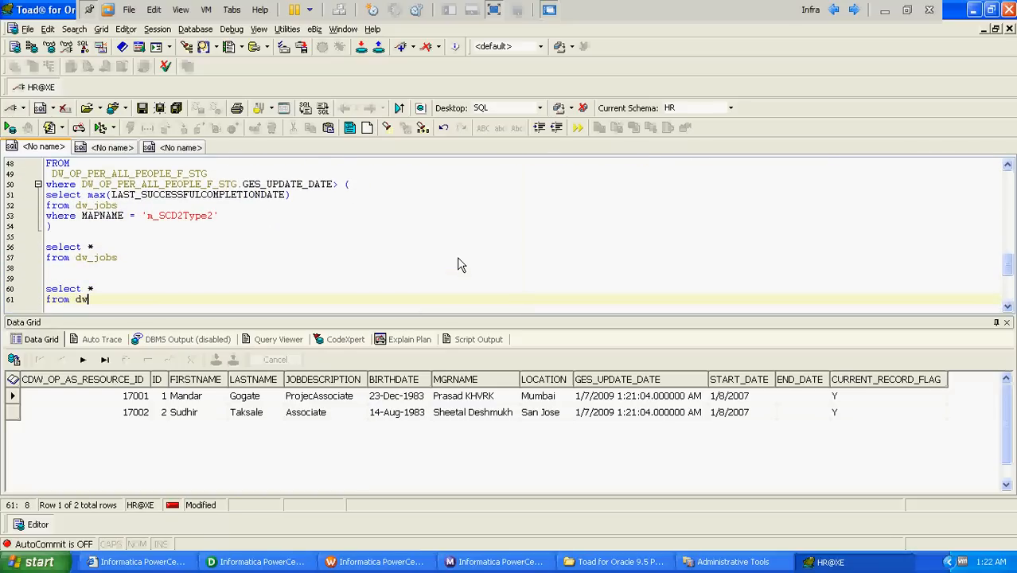
type("* from dw_jobs")
key("F9")
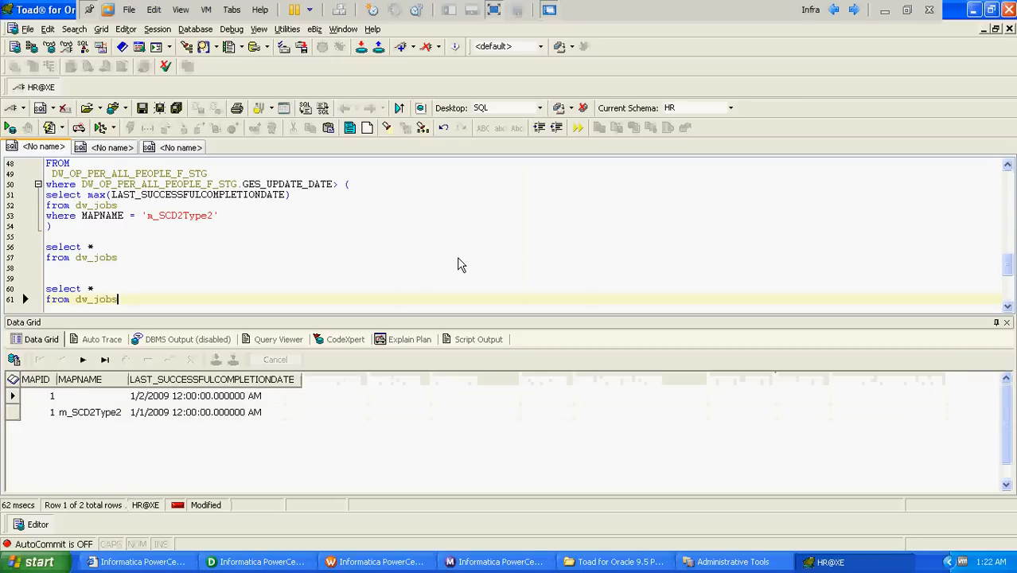
Write and run a delete statement that removes the dw_jobs rows where mapname is null.
key("Return")
key("Return")
type("whe")
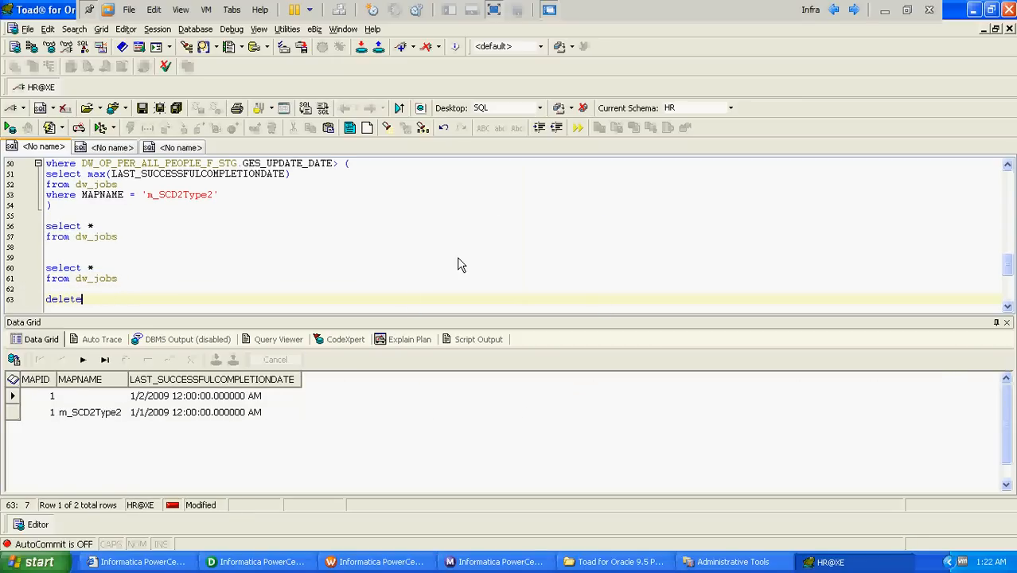
key("Return")
type("from dw")
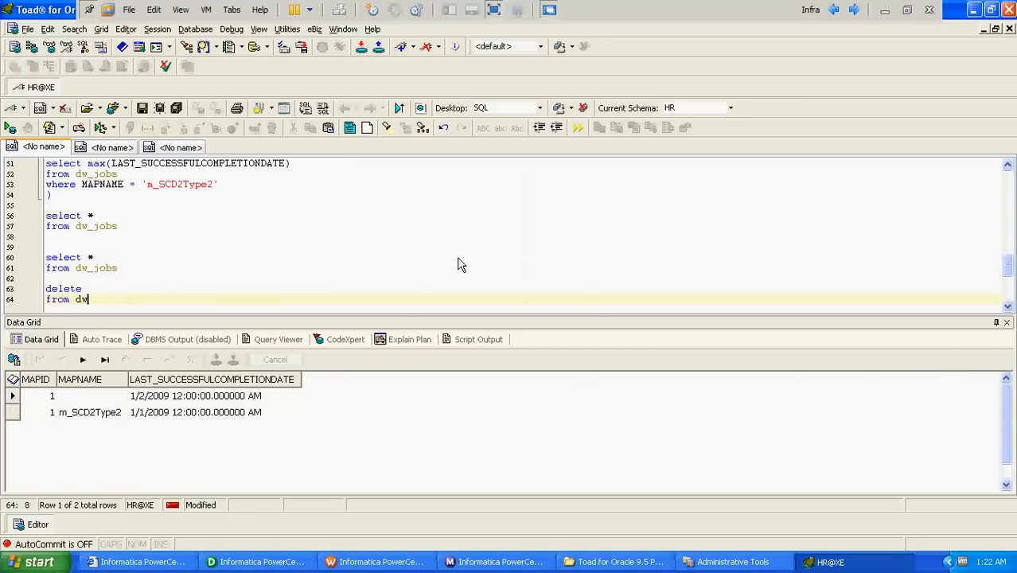
type("_jobs")
key("Return")
type("where ")
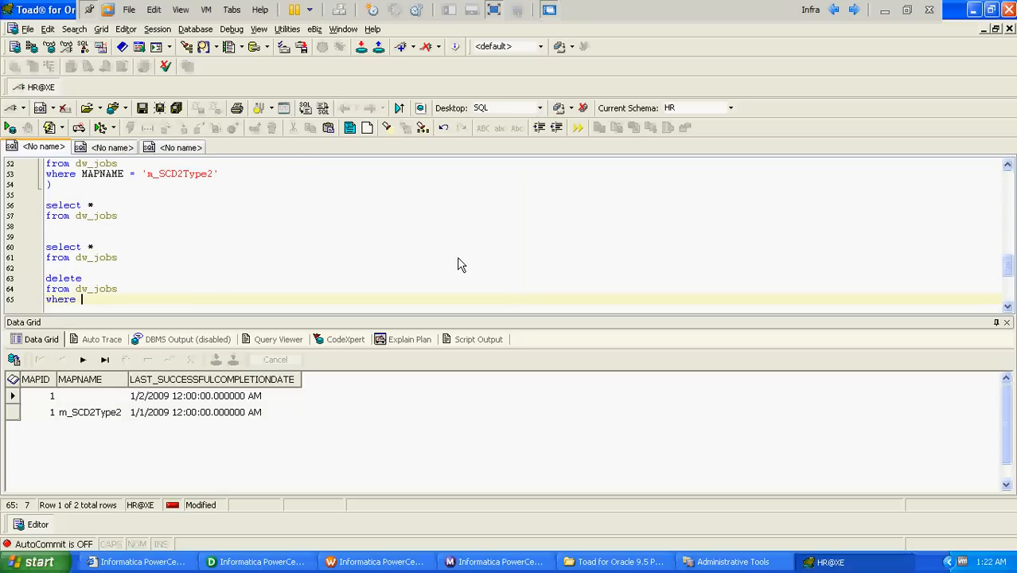
type("ma")
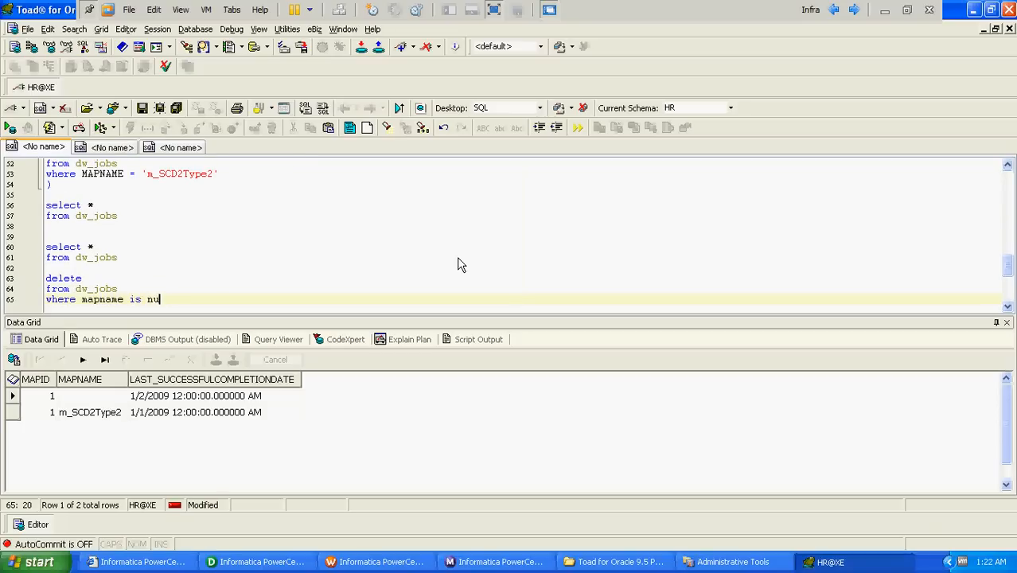
key("F9")
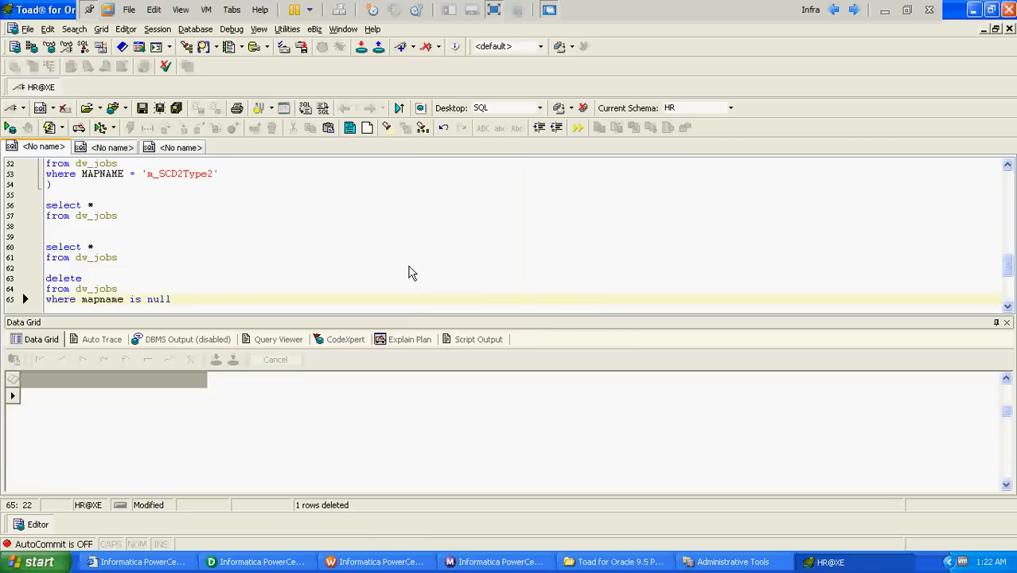
Add a commit statement below the delete statement and execute it.
key("Return")
key("Return")
type("ck")
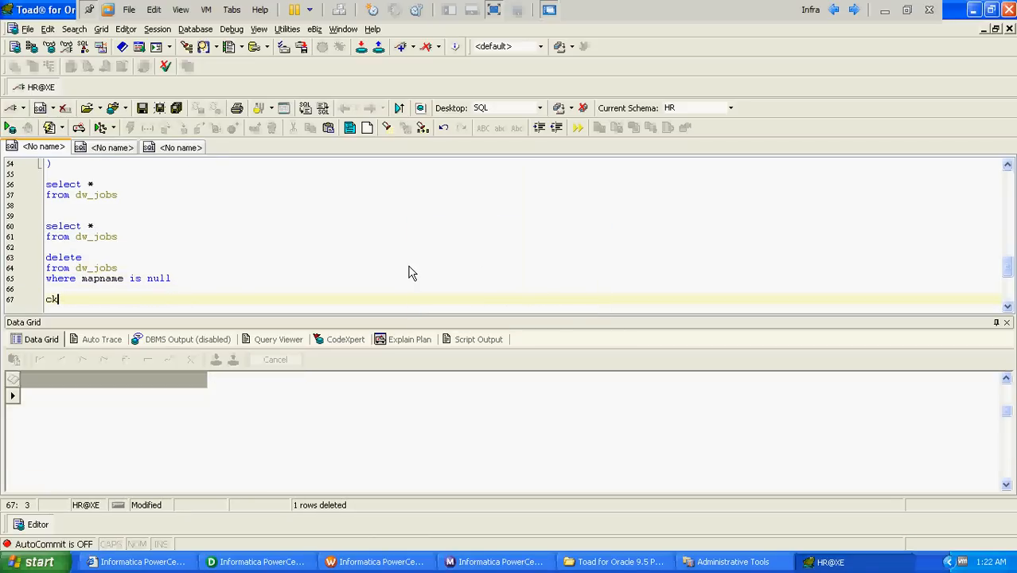
key("F9")
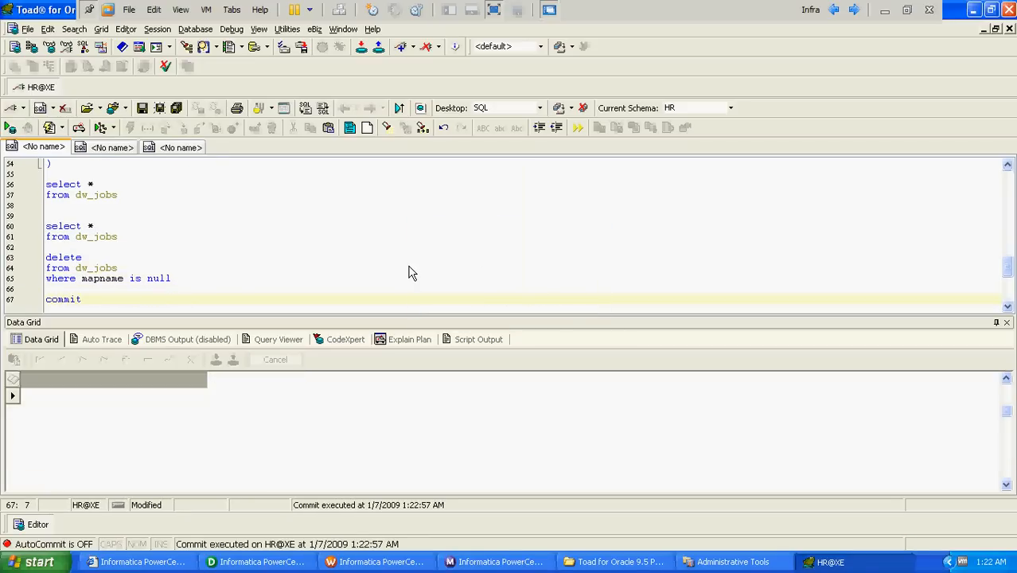
In the second SQL script, run the update that sets ges_update_date to '2-Jan-2009' in dw_op_per_all_people_f_stg.
left_click(111, 148)
left_click(212, 184)
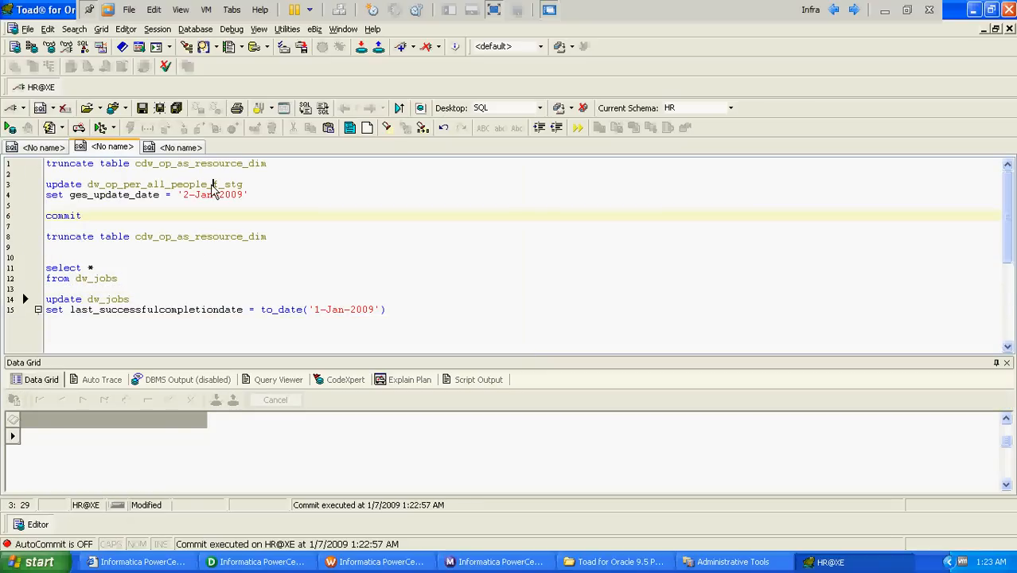
key("F9")
Run the update that sets last_successfulcompletiondate to 1-Jan-2009 in dw_jobs, and query all rows of that table.
key("Down")
key("Down")
key("Down")
key("Down")
key("Down")
key("Down")
key("Down")
key("Down")
key("Down")
key("Down")
key("Down")
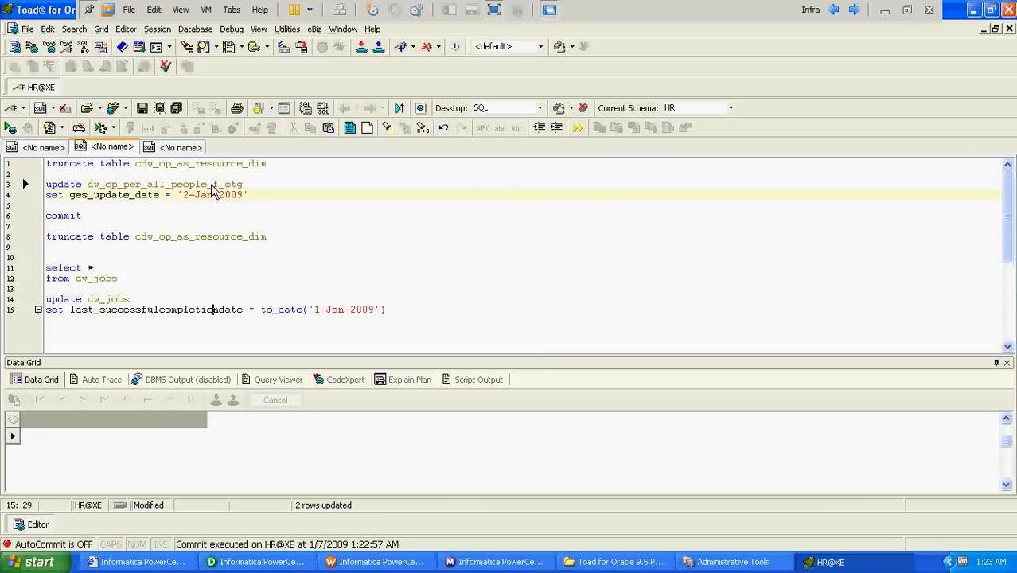
key("F9")
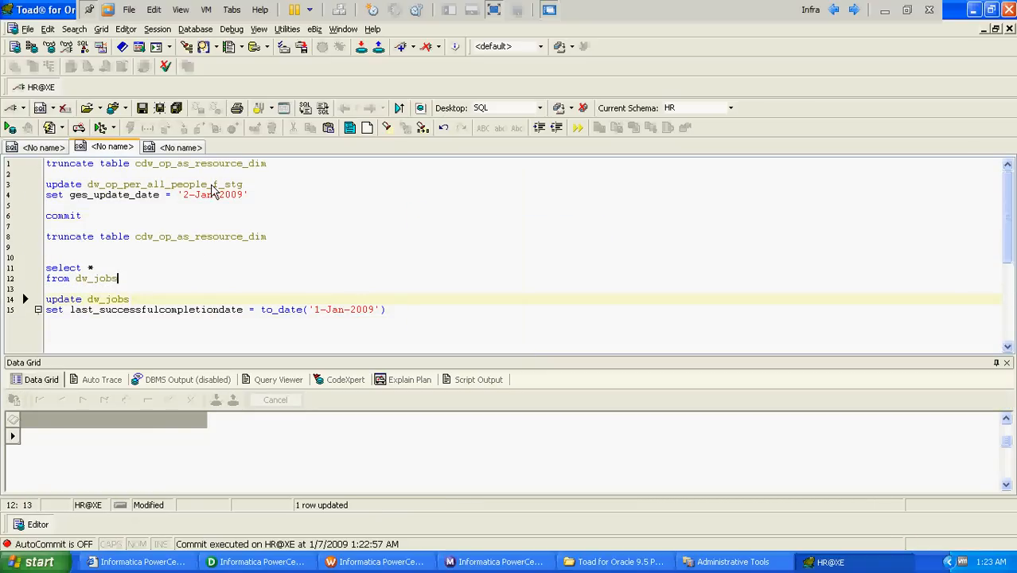
key("F9")
Execute the commit statement and truncate the cdw_op_as_resource_dim table.
key("Up")
key("Up")
key("Up")
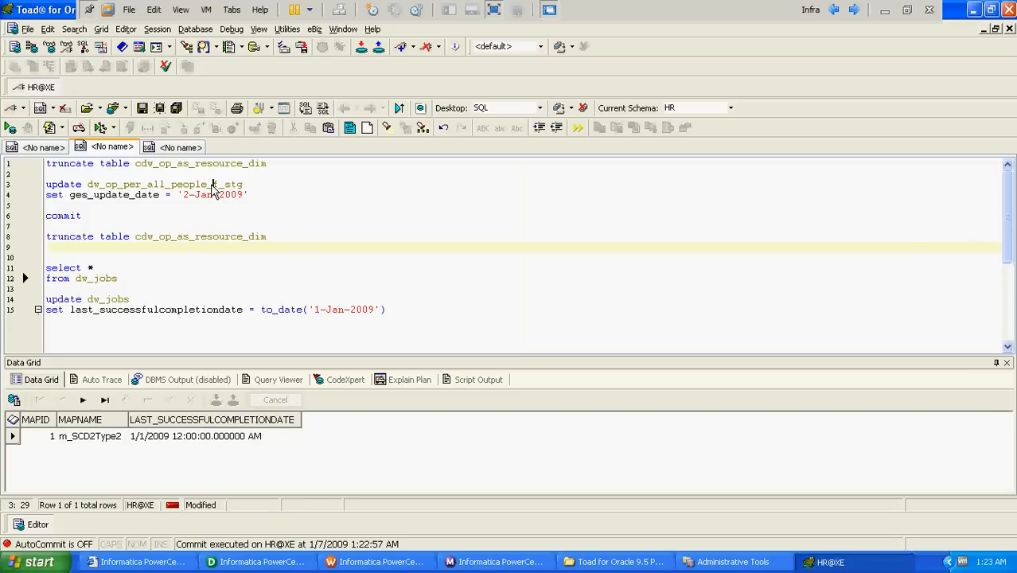
key("Down")
key("Down")
key("Down")
key("Down")
key("Down")
key("F9")
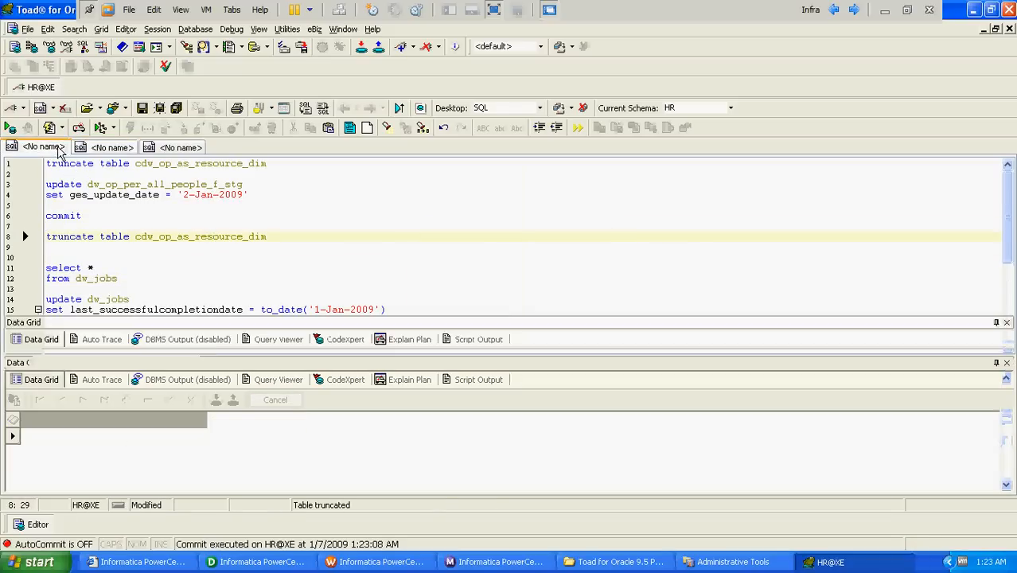
In the first SQL script, run the incremental DW_OP_PER_ALL_PEOPLE_F_STG query filtered on mapname 'm_SCD2Type2', and query all rows of dw_jobs.
key("ctrl+End")
key("Up")
key("Up")
key("Up")
key("Up")
key("Up")
key("Up")
key("Up")
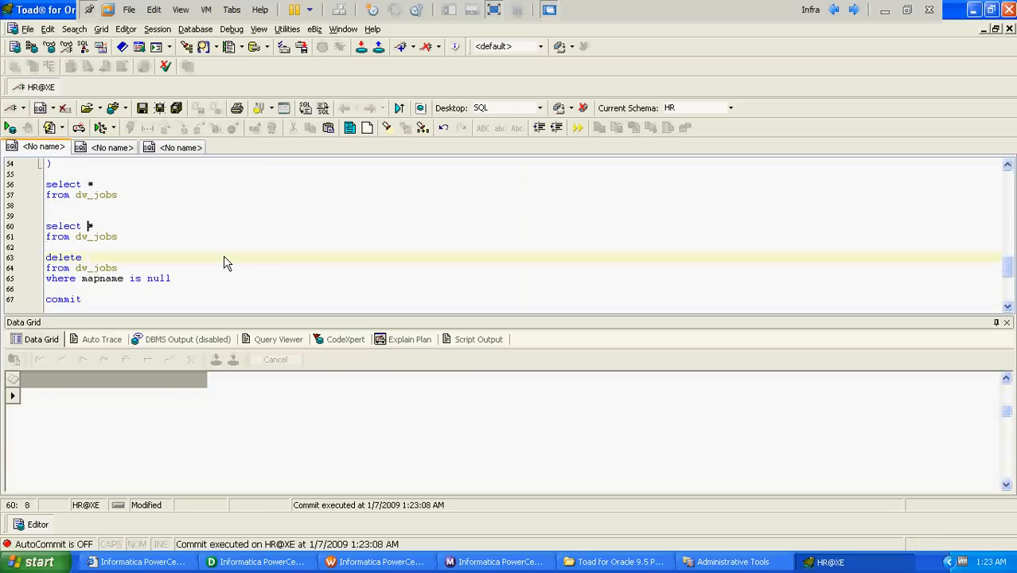
key("Up")
key("Up")
key("Up")
key("Up")
key("Up")
key("Up")
key("Up")
key("Up")
key("Up")
key("Up")
key("Up")
key("Up")
key("Up")
key("Up")
key("Up")
key("Up")
key("Up")
key("Up")
key("Up")
key("Up")
key("Down")
key("Down")
key("Down")
key("Down")
key("Down")
key("Down")
key("Down")
key("Down")
key("Down")
key("Down")
key("Down")
key("Down")
key("Down")
key("Down")
key("Down")
key("Down")
key("Down")
key("Down")
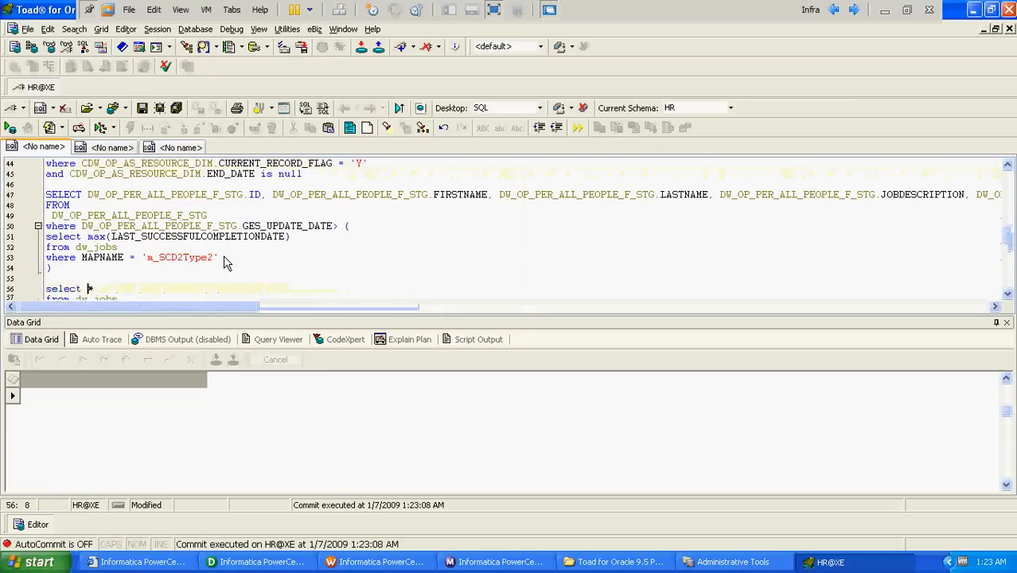
key("Up")
key("F9")
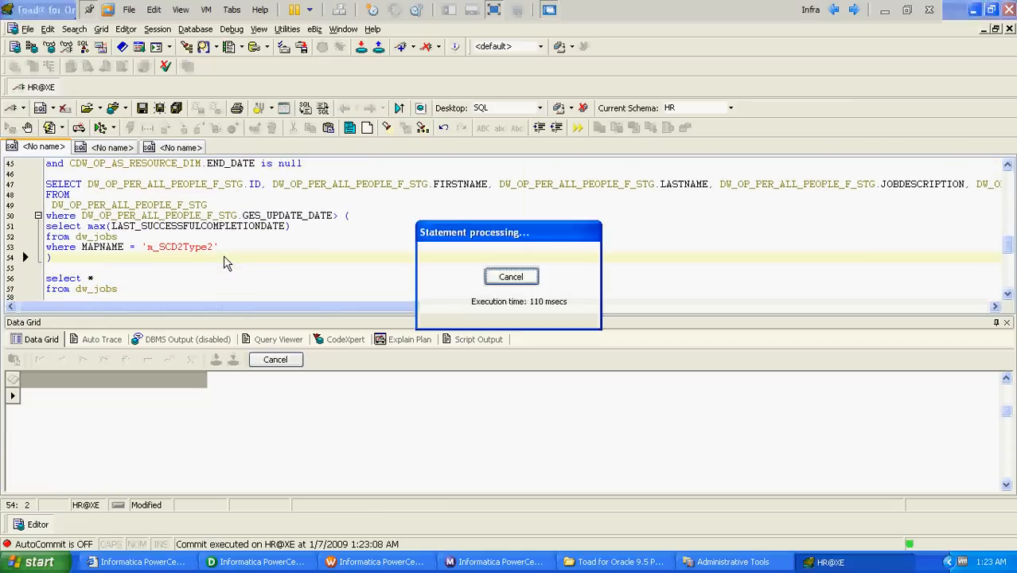
left_click(189, 292)
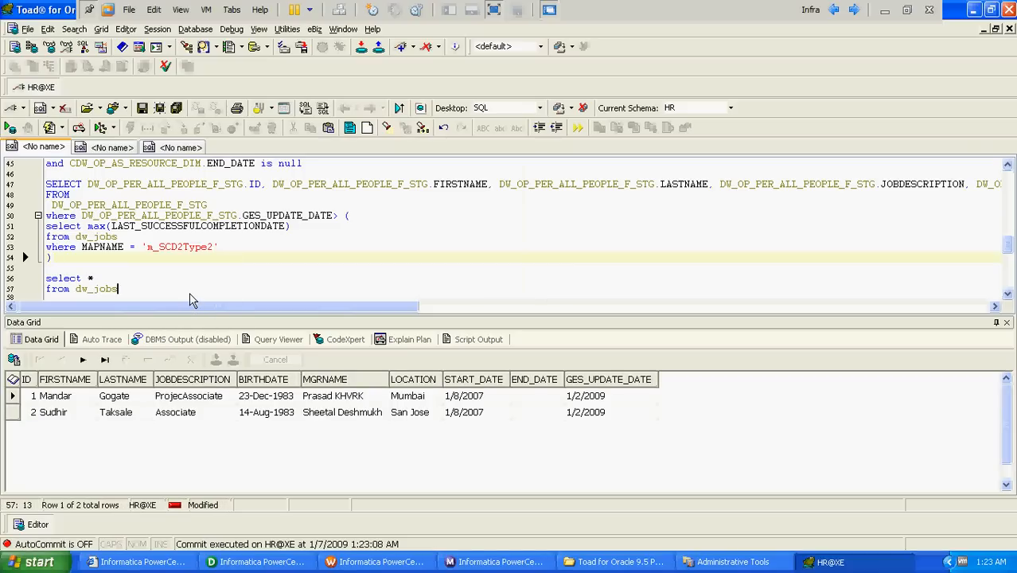
key("F9")
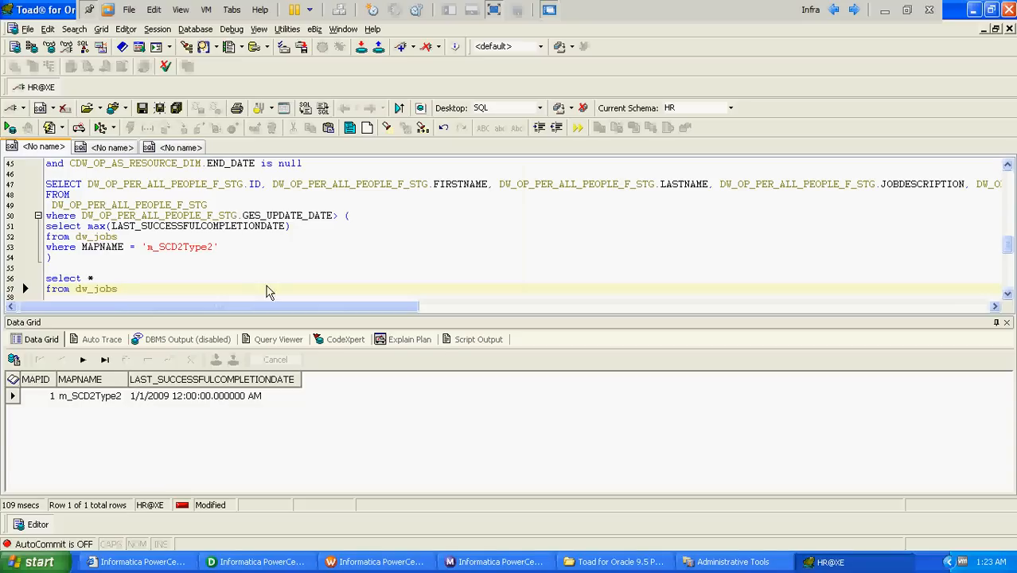
Switch to Informatica PowerCenter Workflow Manager and start the workflow wf_SCD2.
left_click(356, 562)
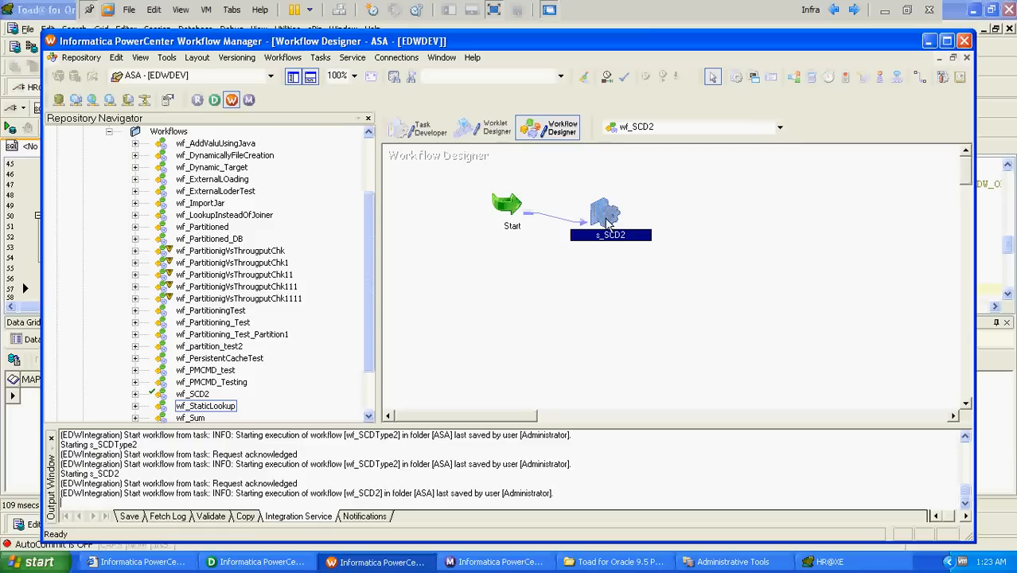
right_click(606, 230)
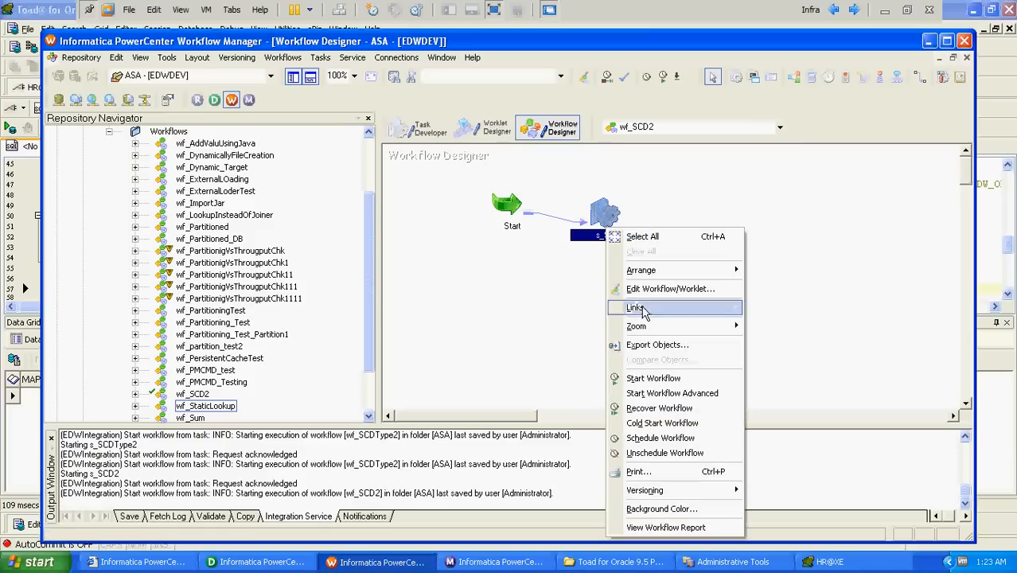
left_click(655, 380)
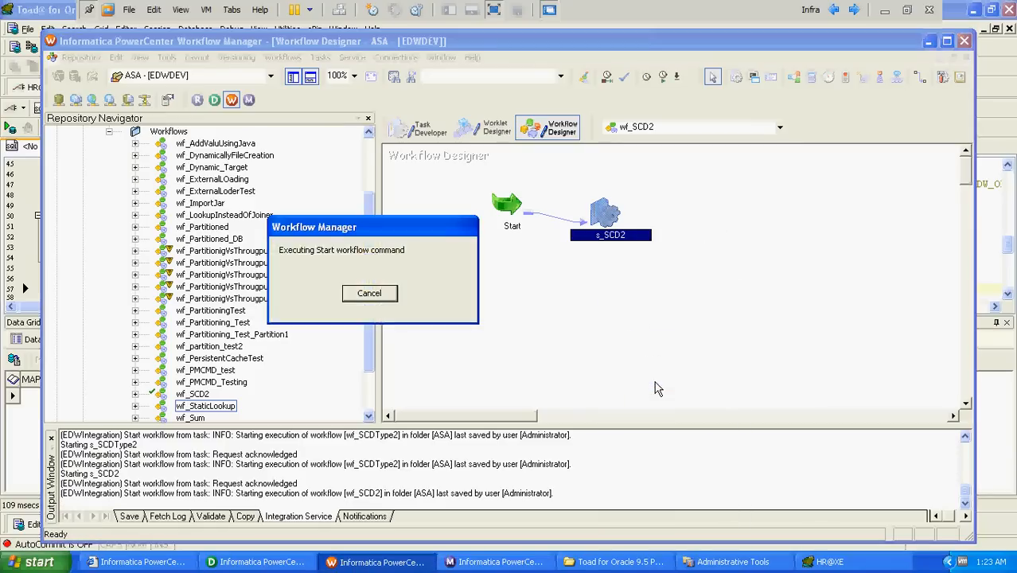
Switch to the Workflow Monitor and check the source/target row statistics of the latest s_SCD2 session run.
left_click(468, 563)
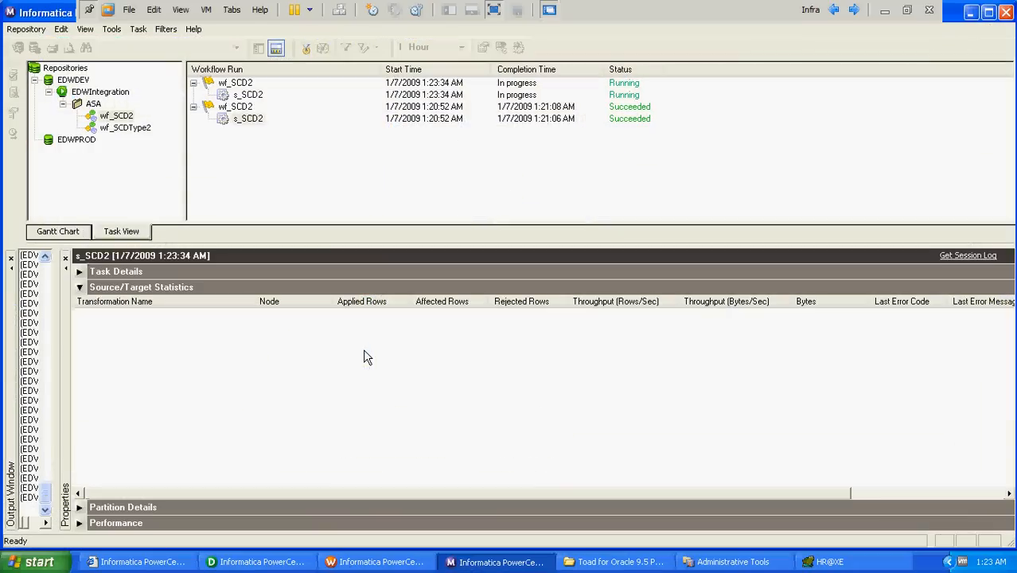
left_click(250, 96)
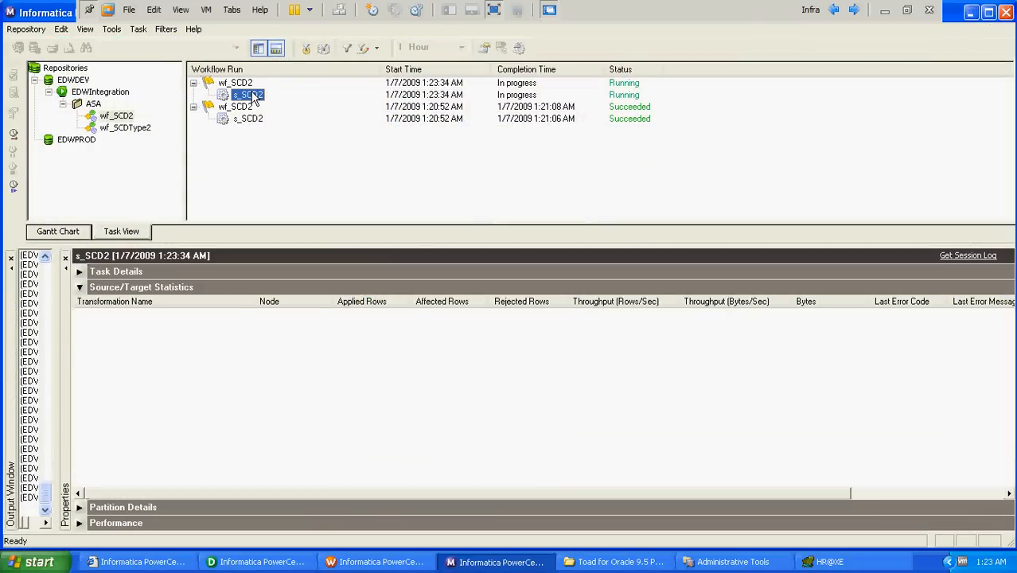
left_click(279, 388)
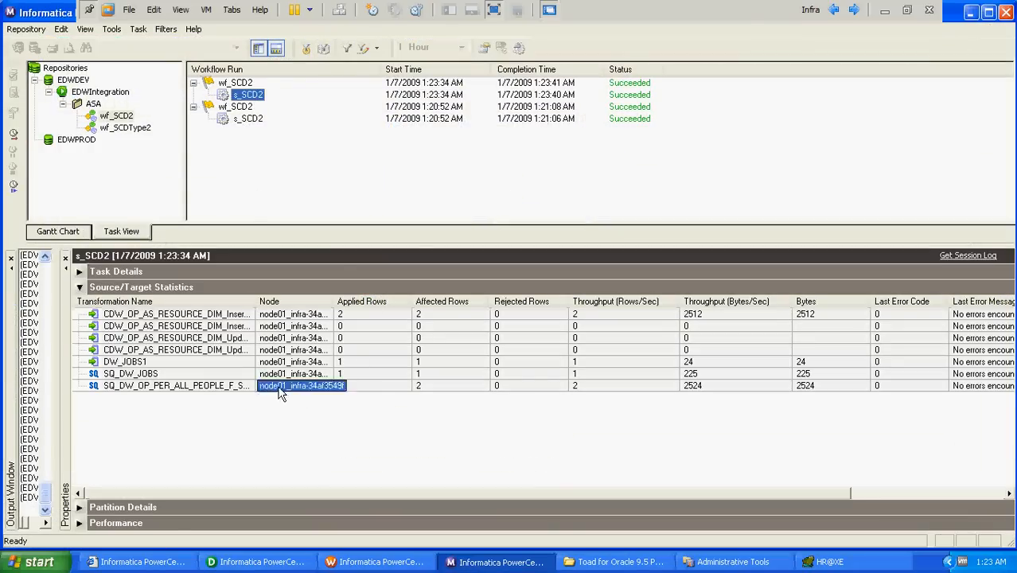
left_click(354, 318)
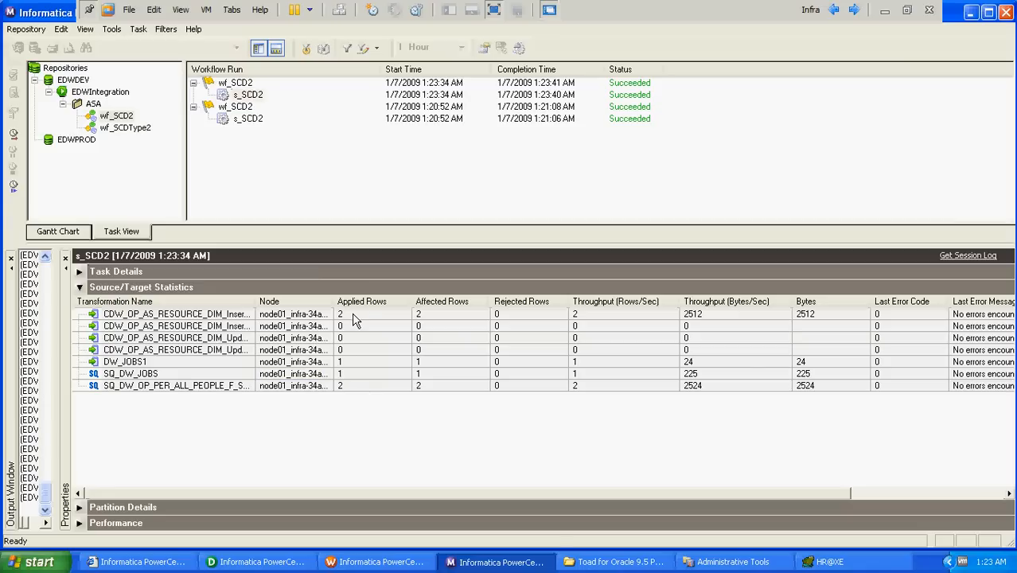
left_click(346, 363)
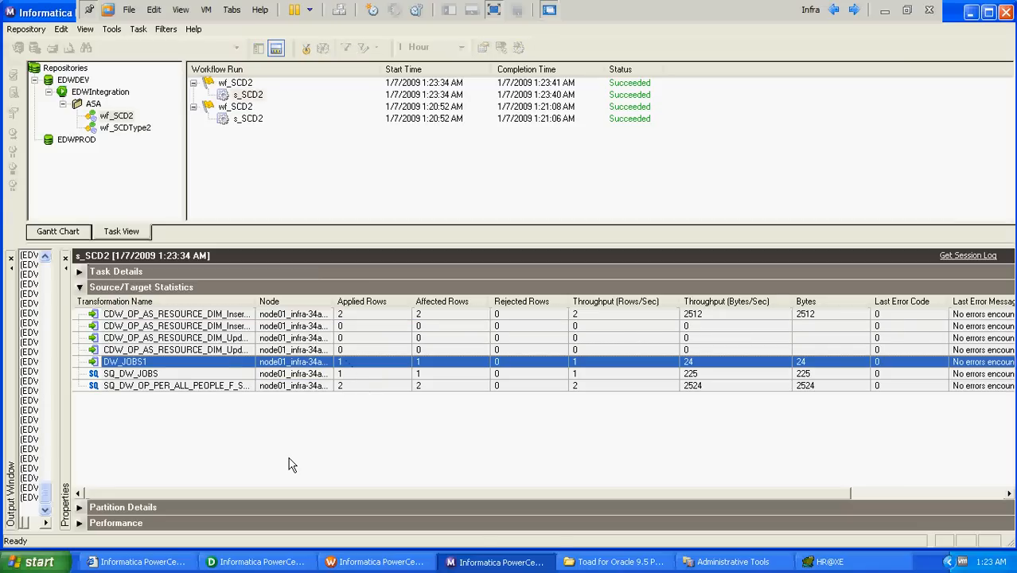
Return to Toad, requery dw_jobs, and rerun the incremental staging query for mapname 'm_SCD2Type2'.
left_click(827, 562)
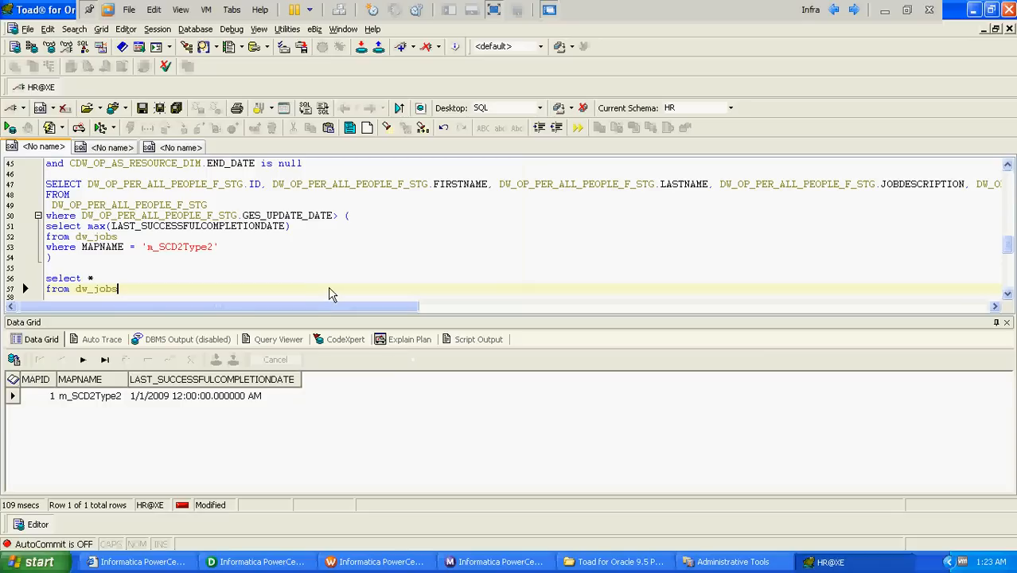
key("F9")
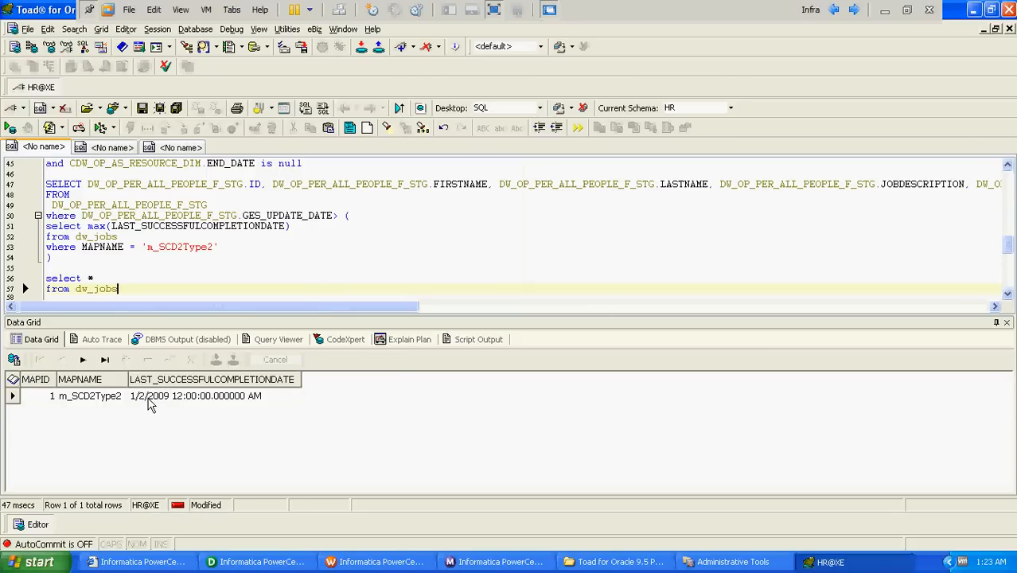
key("Up")
key("Up")
key("Up")
key("Up")
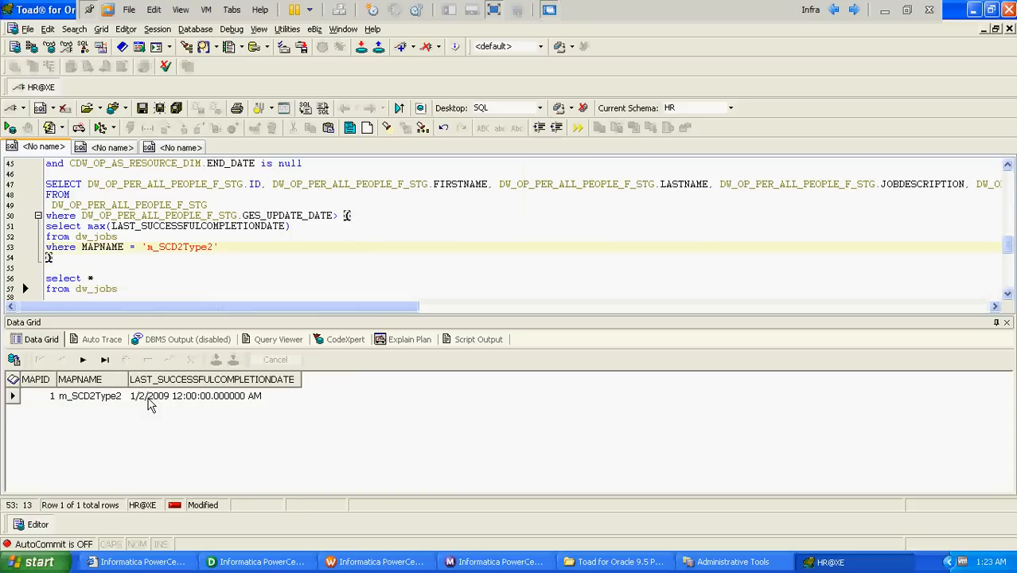
key("F9")
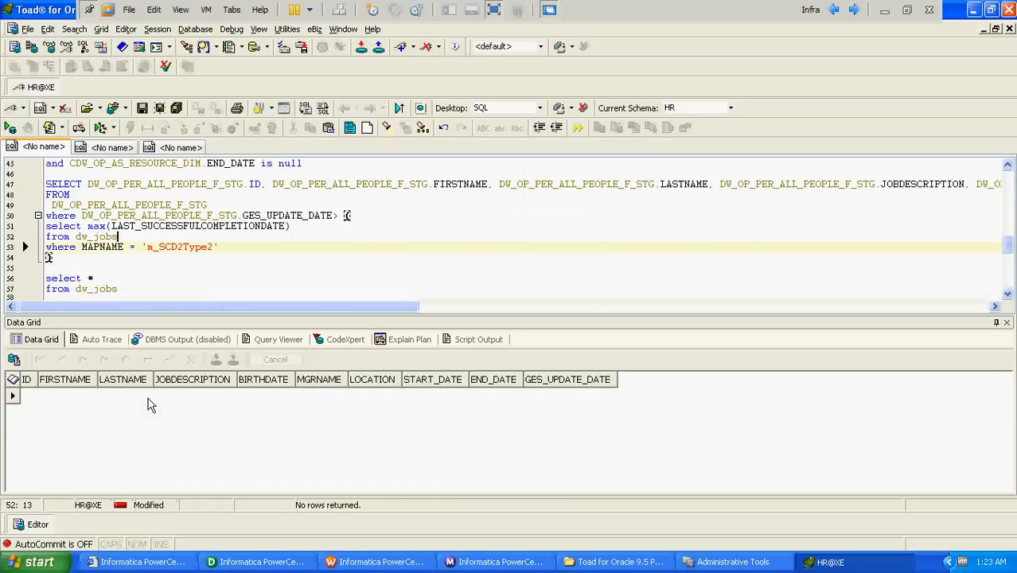
Query all rows of the cdw_op_as_resource_dim table with the select statement earlier in the script.
key("Up")
key("Up")
key("Up")
key("Up")
key("Up")
key("Up")
key("Up")
key("Up")
key("Up")
key("Up")
key("Up")
key("Up")
key("Up")
key("Up")
key("Up")
key("Up")
key("Up")
key("Up")
key("Up")
key("Up")
key("Up")
key("Up")
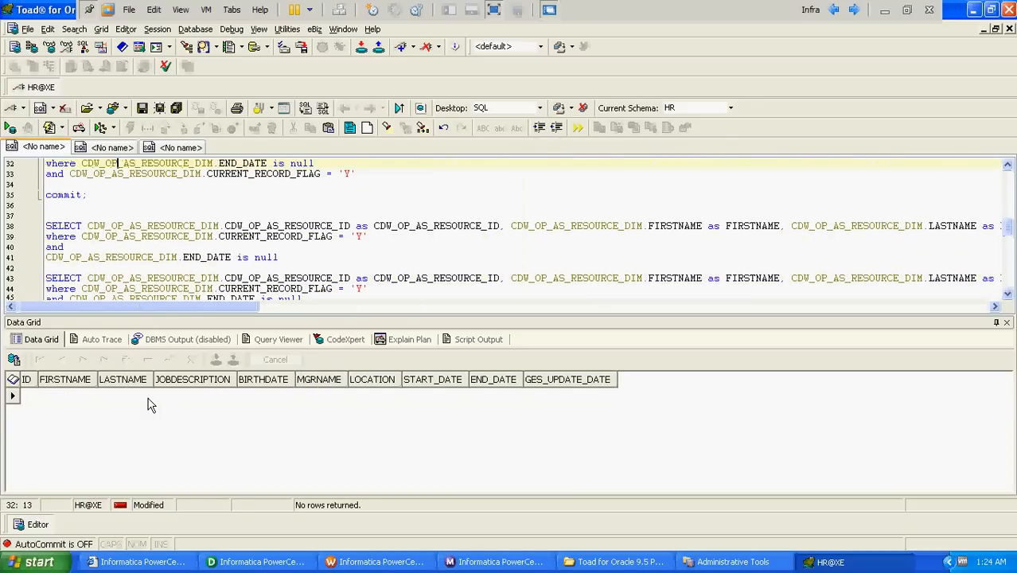
key("Up")
key("Up")
key("Up")
key("Up")
key("Up")
key("Down")
key("Down")
key("Down")
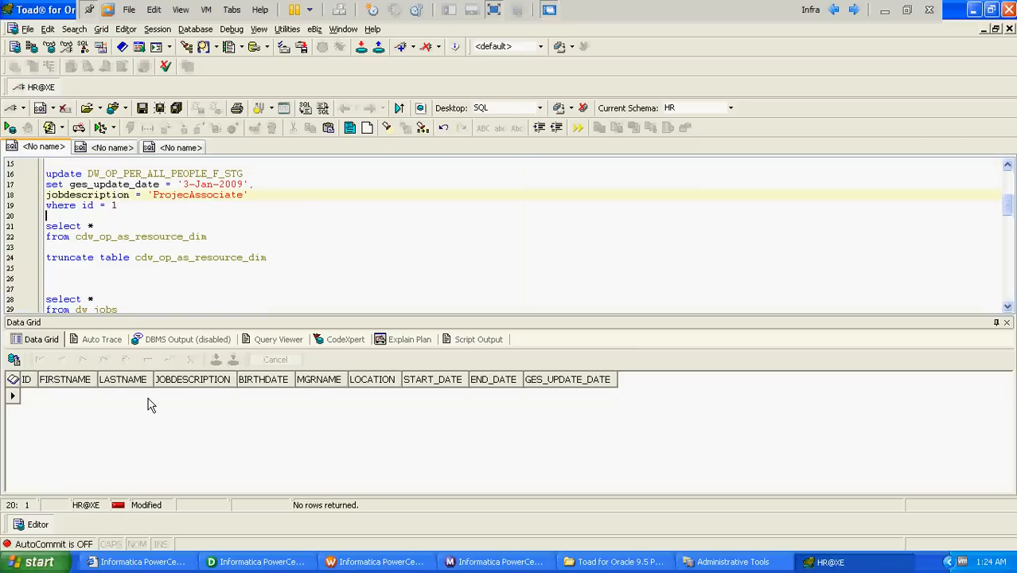
key("F9")
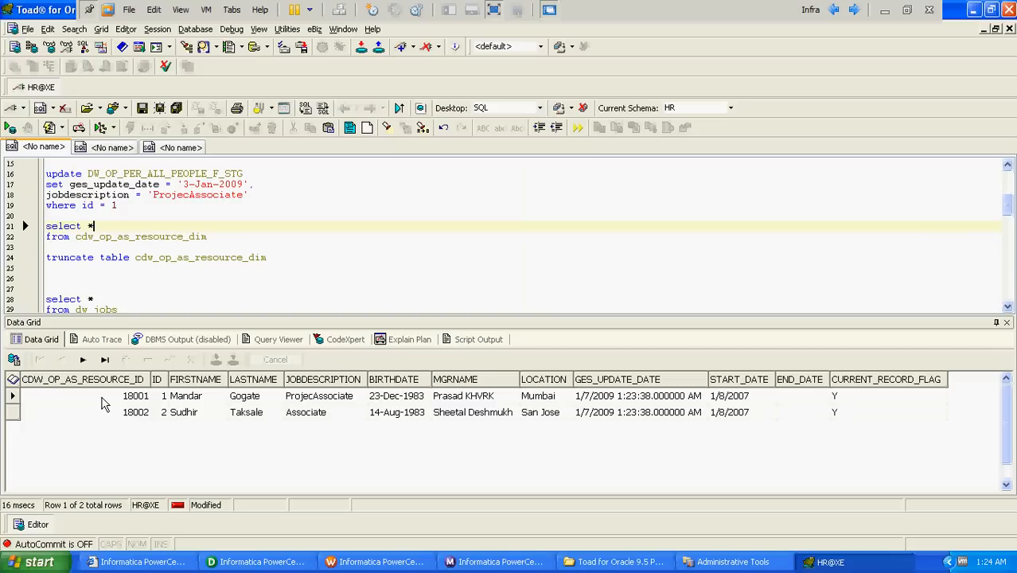
Examine the surrogate key, END_DATE and CURRENT_RECORD_FLAG values of both dimension rows in the query result.
left_click(101, 400)
left_click(101, 400)
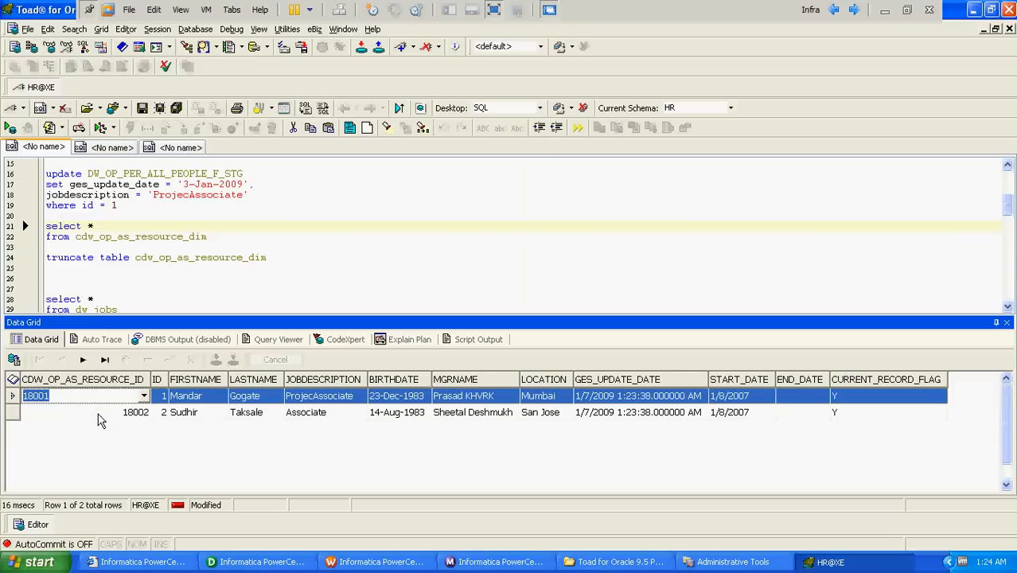
left_click(100, 414)
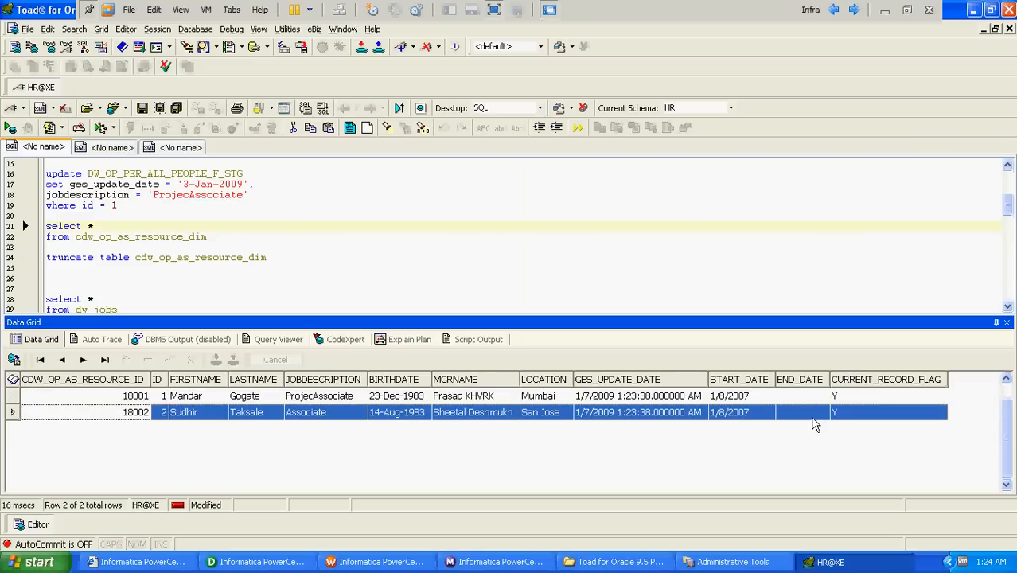
left_click(810, 397)
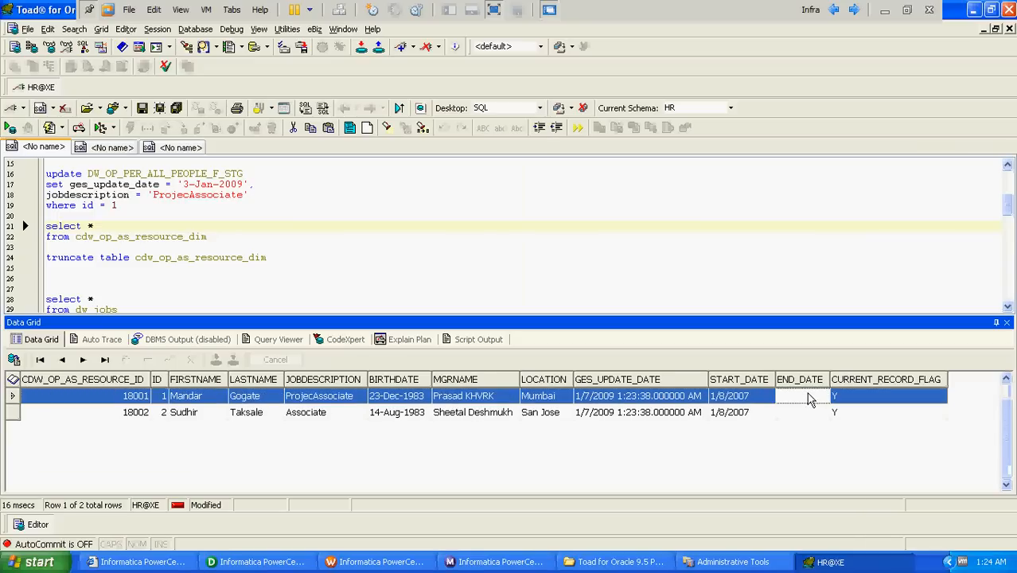
left_click(801, 415)
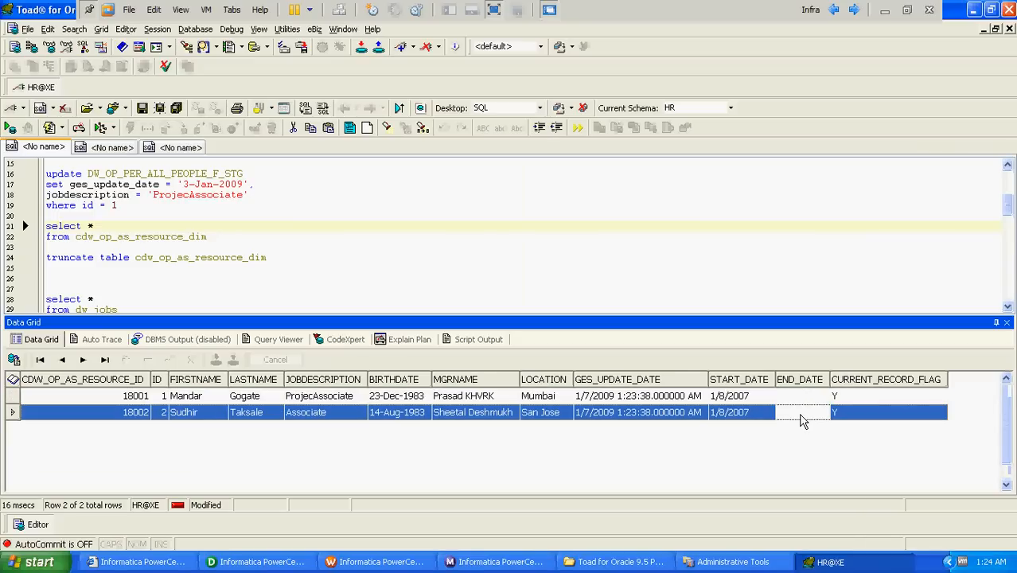
left_click(861, 400)
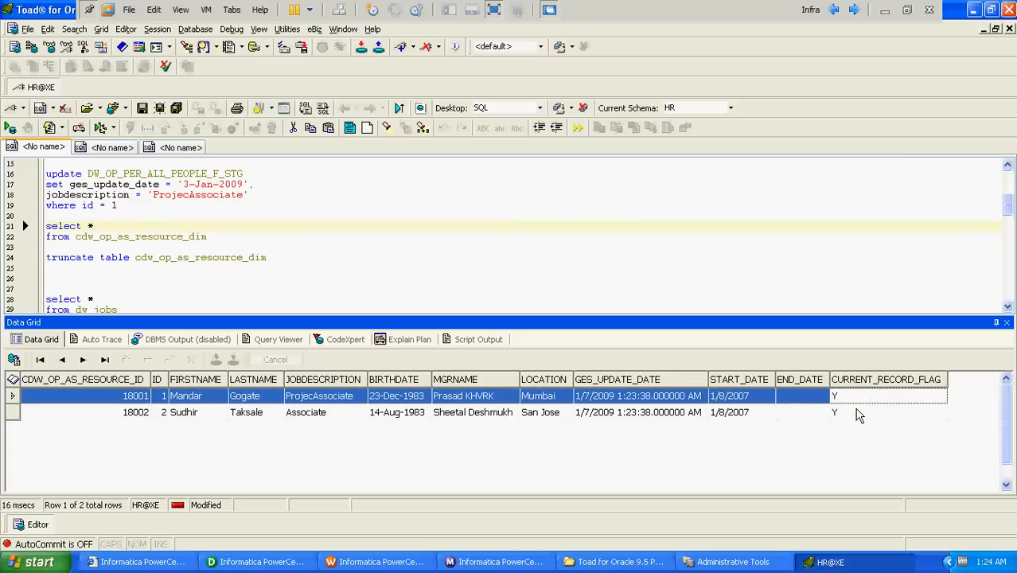
left_click(857, 415)
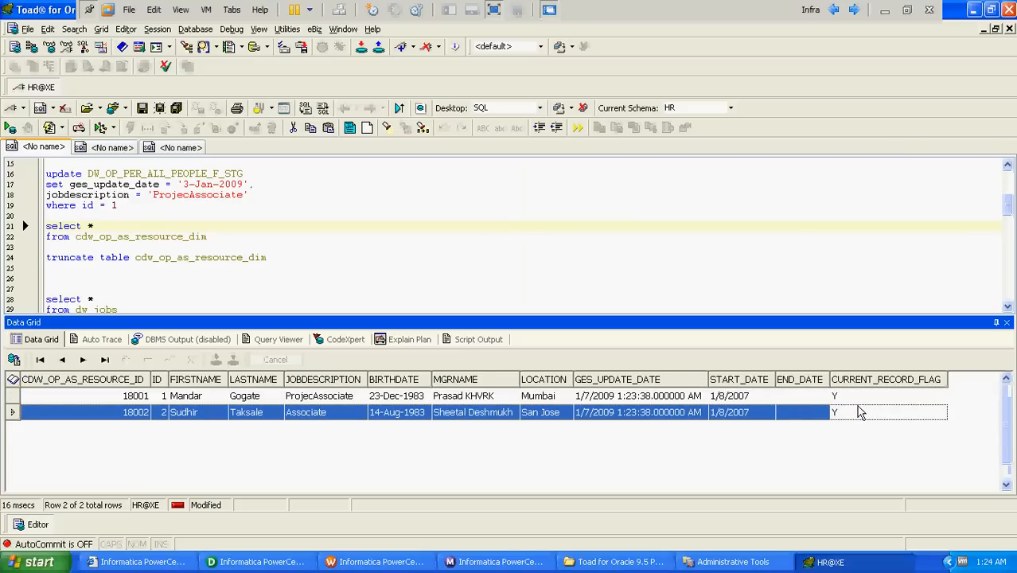
left_click(861, 402)
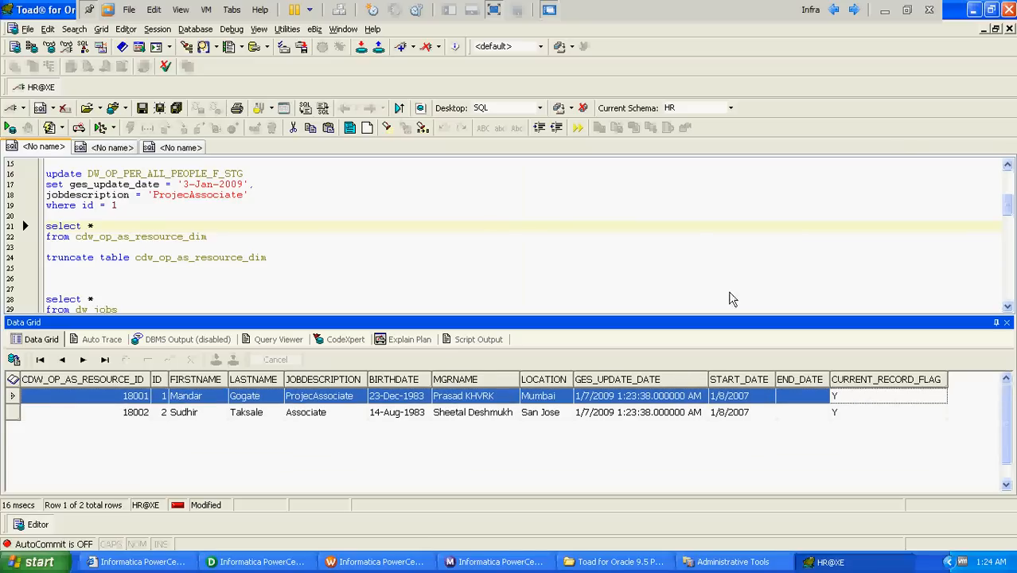
Review the script's staging, dimension and dw_jobs statements to find the place for a new update statement.
left_click(692, 231)
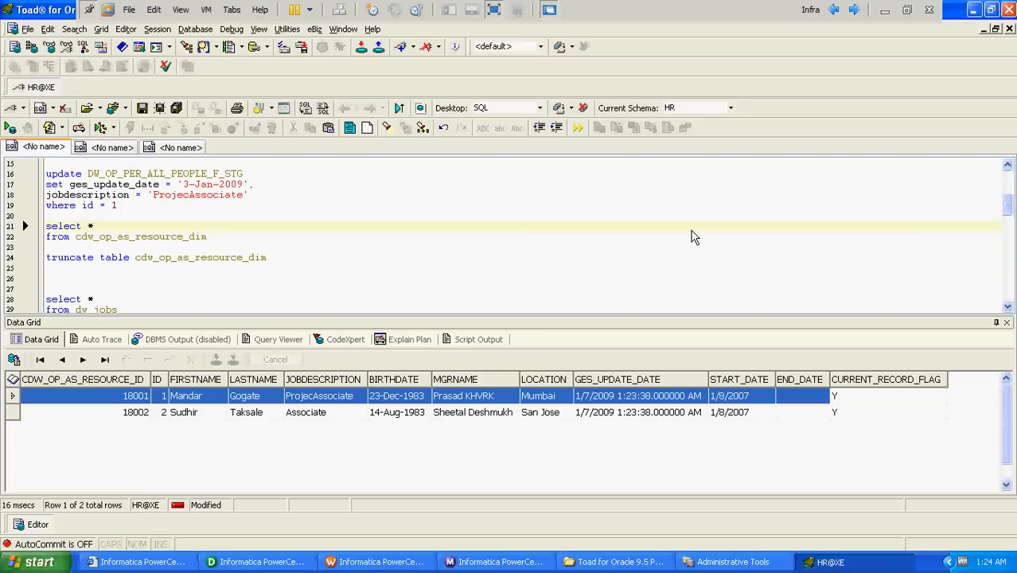
key("Up")
key("Up")
key("Up")
key("Up")
key("Up")
key("Up")
key("Up")
key("Up")
key("Up")
key("Up")
key("Up")
key("Up")
key("Up")
key("Up")
key("Up")
key("Up")
key("Up")
key("Up")
key("Up")
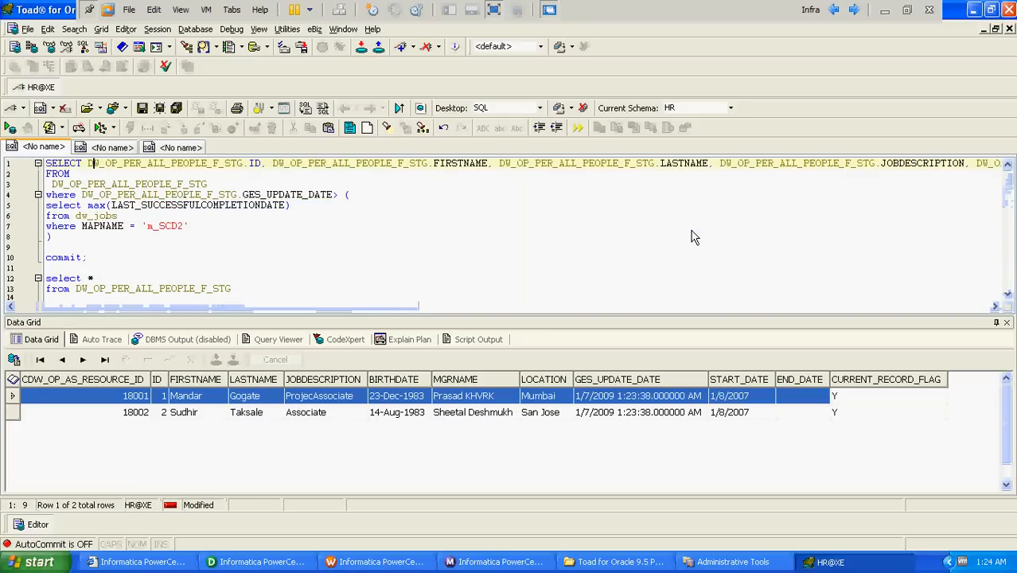
key("Down")
key("Down")
key("Down")
key("Down")
key("Down")
key("Down")
key("Down")
key("Down")
key("Down")
key("Down")
key("Down")
key("Down")
key("Down")
key("Down")
key("Down")
key("Down")
key("Down")
key("Down")
key("Down")
key("Down")
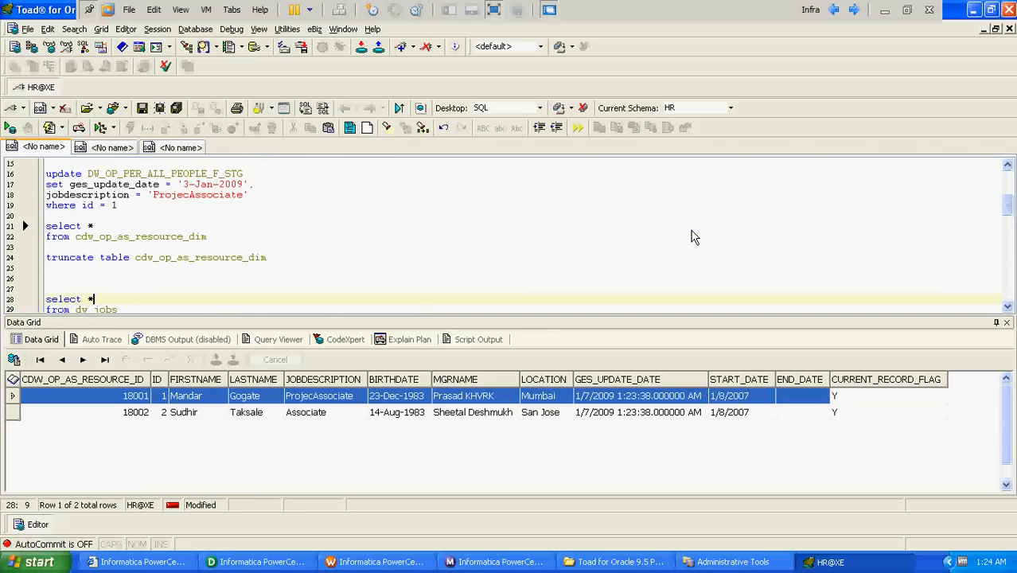
key("Up")
key("Up")
key("Up")
key("Up")
key("Up")
key("Up")
key("Up")
key("Up")
key("Up")
key("Up")
key("Up")
key("Up")
key("Up")
key("Up")
key("Up")
key("Up")
key("Up")
key("Up")
key("Up")
key("Up")
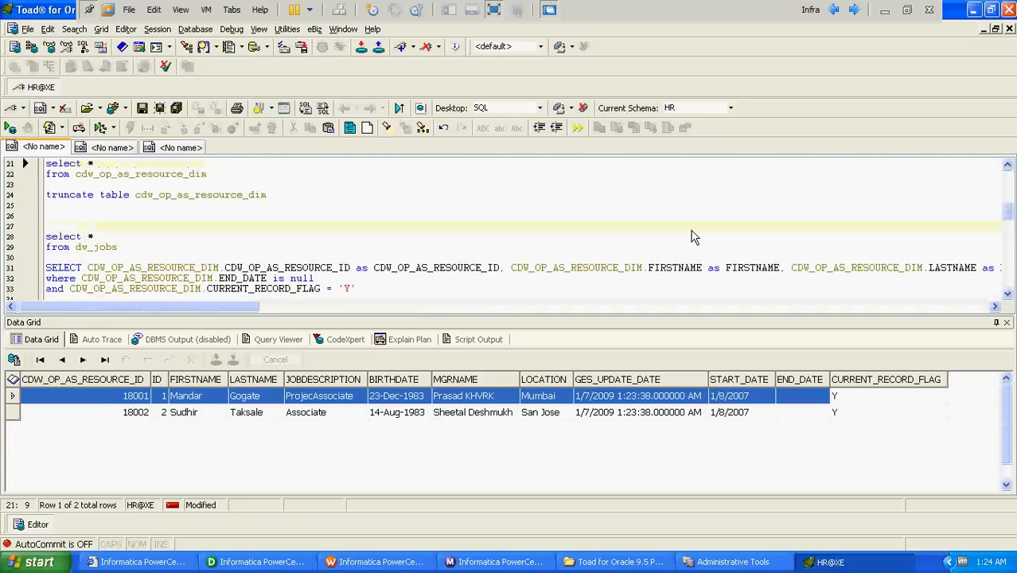
key("Up")
key("Up")
key("Up")
key("Up")
key("Up")
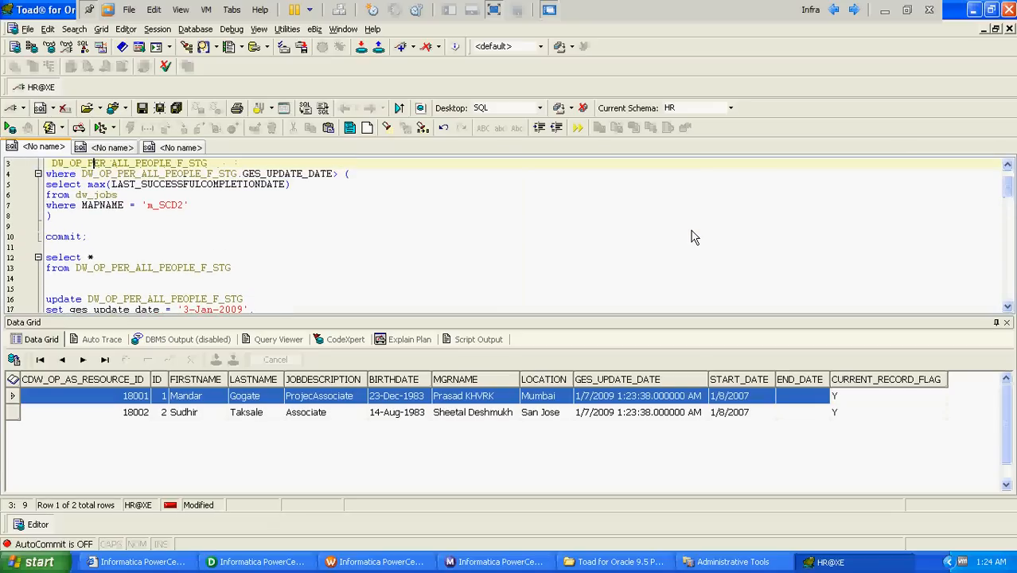
Begin a new update statement below the select query on DW_OP_PER_ALL_PEOPLE_F_STG.
key("Down")
key("Down")
key("Down")
key("Down")
key("Down")
key("Down")
key("Down")
key("Down")
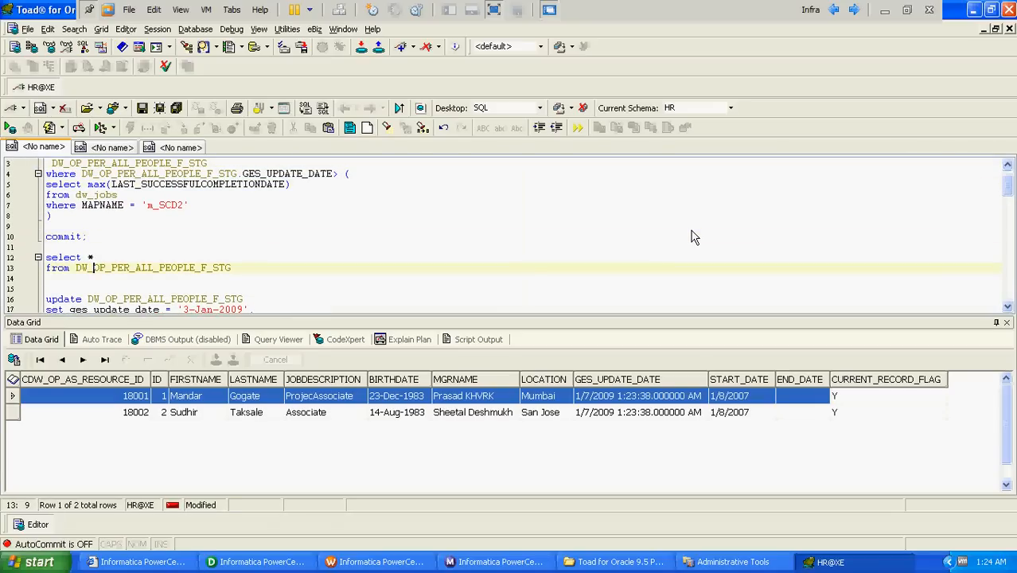
key("End")
key("Return")
key("Return")
type("upte")
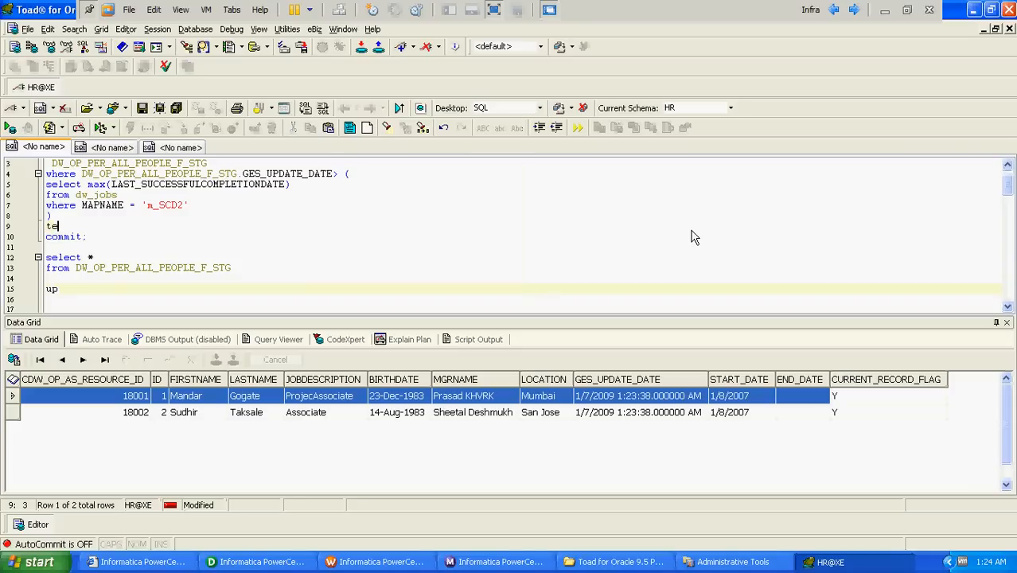
key("BackSpace")
key("BackSpace")
key("Down")
key("Down")
key("Down")
key("Down")
key("Down")
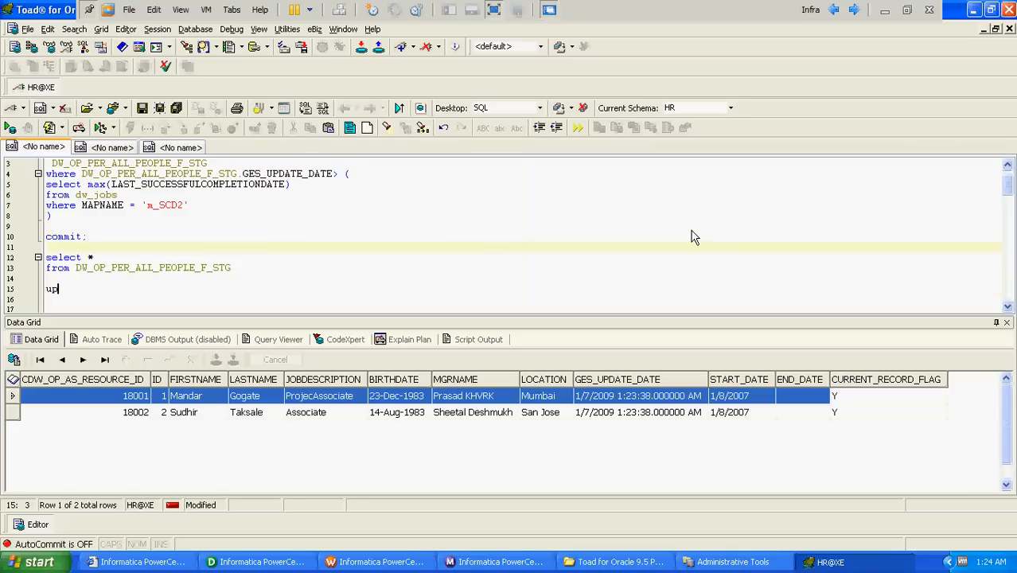
type("date")
Copy the table name DW_OP_PER_ALL_PEOPLE_F_STG from the select query into the new update statement.
key("Up")
key("Right")
key("Right")
key("Right")
key("Right")
key("Right")
key("Right")
key("Right")
key("Left")
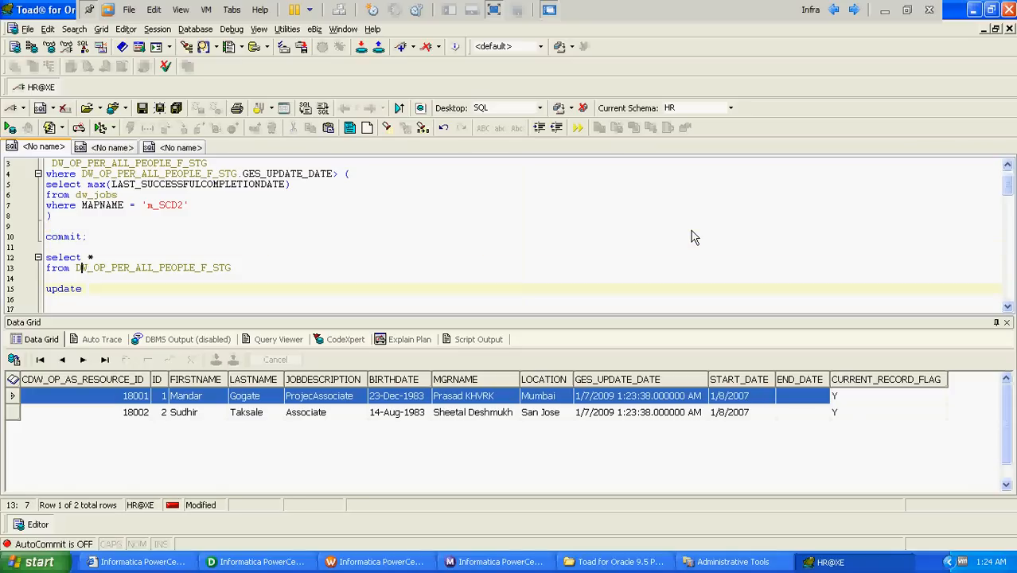
key("shift+Right")
key("shift+Right")
key("shift+Right")
key("shift+Right")
key("shift+Right")
key("shift+Right")
key("shift+Right")
key("shift+Right")
key("shift+Right")
key("shift+Right")
key("shift+Right")
key("shift+Right")
key("shift+Right")
key("shift+Right")
key("shift+Right")
key("shift+Right")
key("shift+Right")
key("shift+Right")
key("shift+Right")
key("shift+Right")
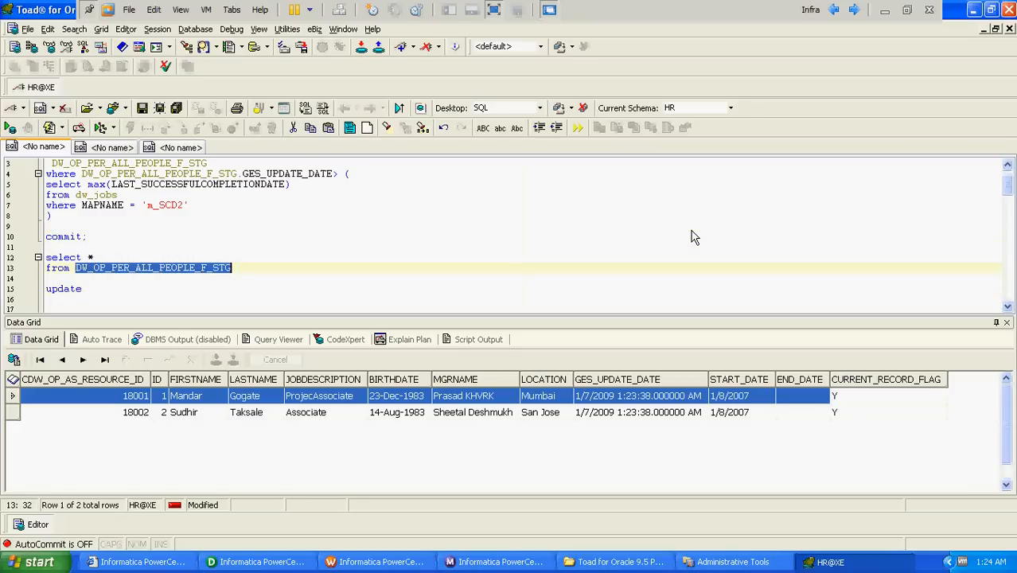
key("ctrl+c")
key("Down")
key("Down")
key("End")
key("ctrl+v")
key("Return")
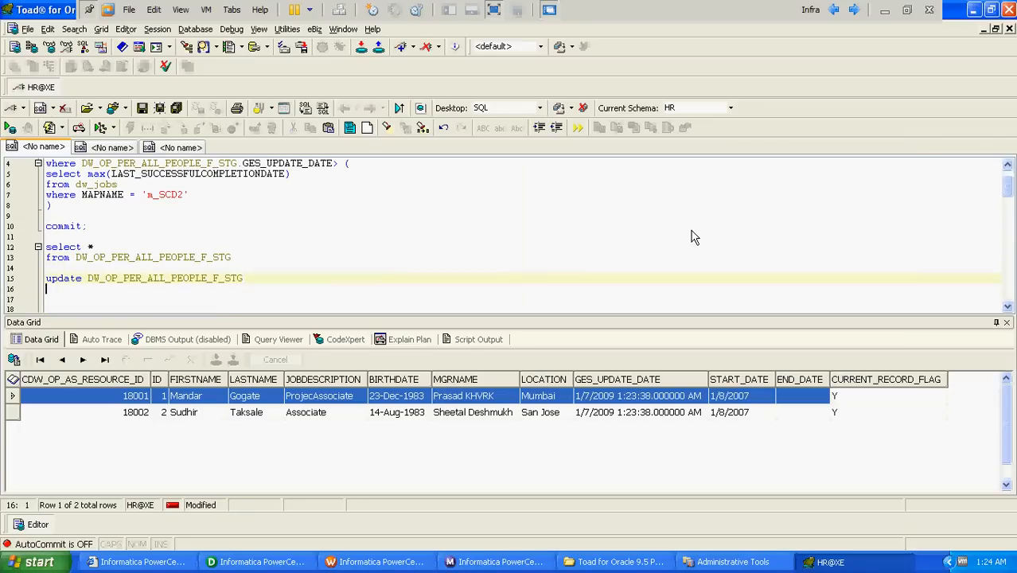
Add a set clause to the update statement that assigns jobdescription = 'Associate'.
type("set")
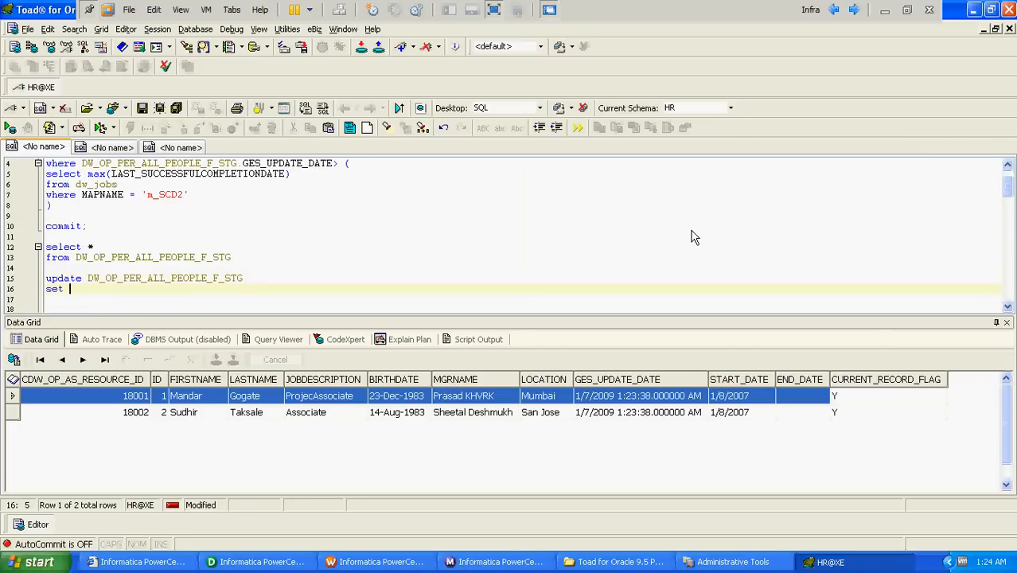
type(" jobdescri")
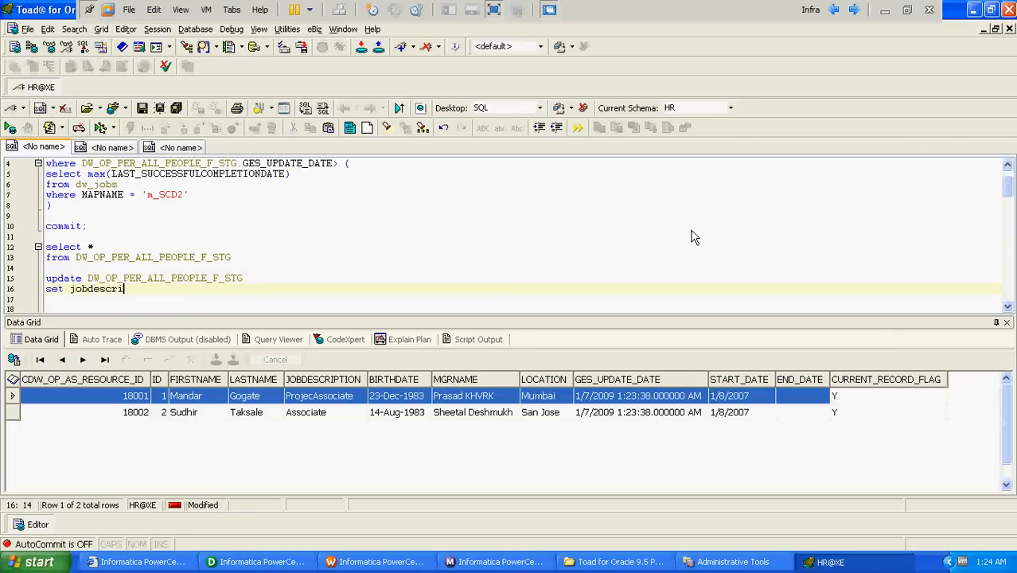
type("ption = 'Associate',")
key("Return")
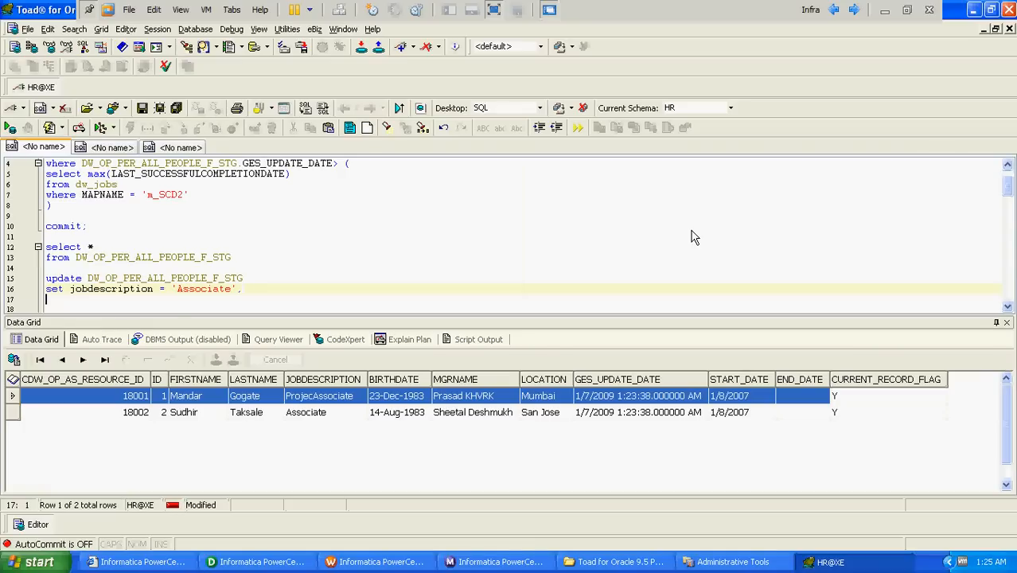
Add a ges_update_date assignment to the set clause and query DW_OP_PER_ALL_PEOPLE_F_STG to check its existing dates.
type("ges_")
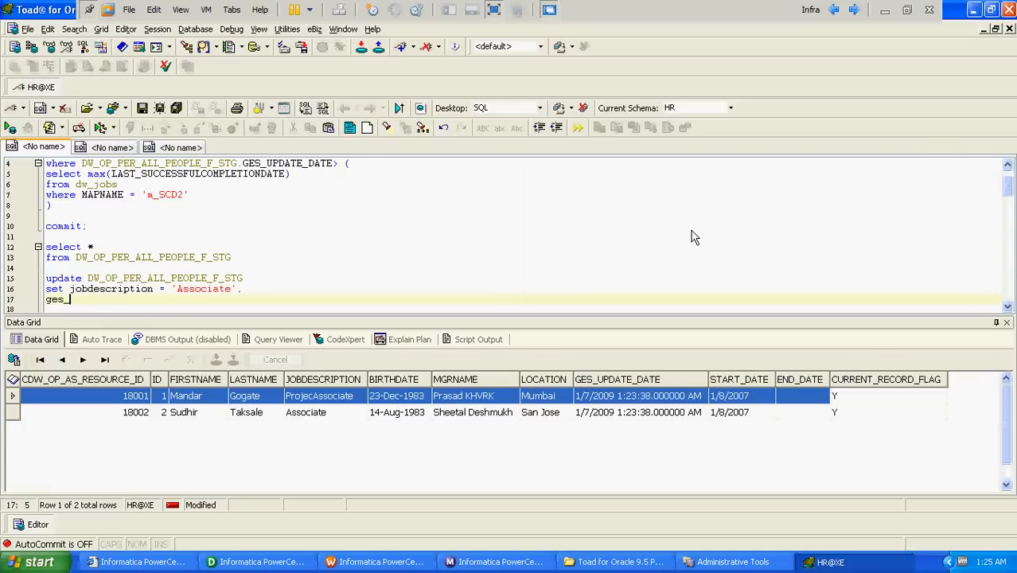
type("update_")
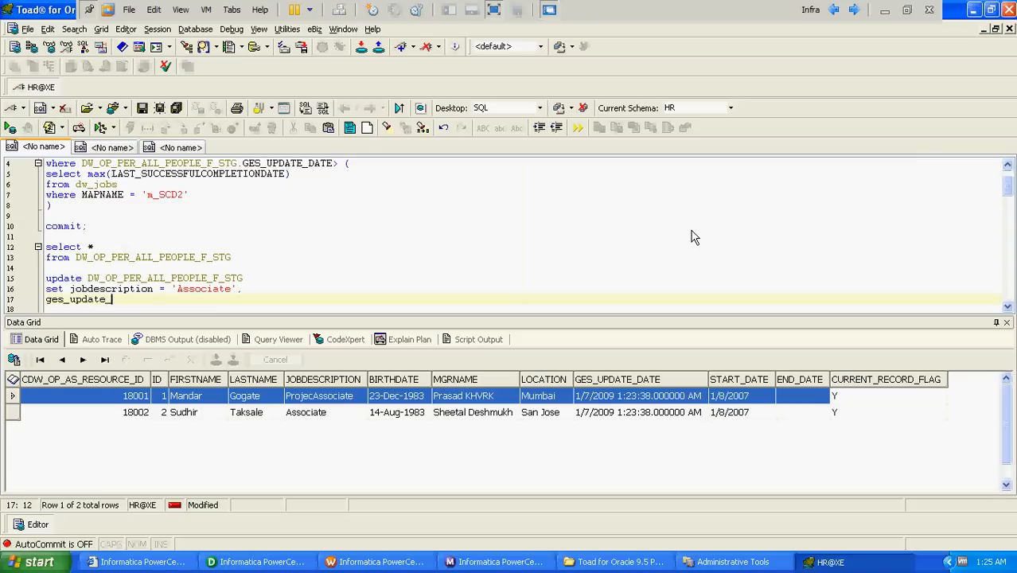
type("dat")
key("Up")
key("Up")
key("F9")
key("Down")
key("Down")
key("Down")
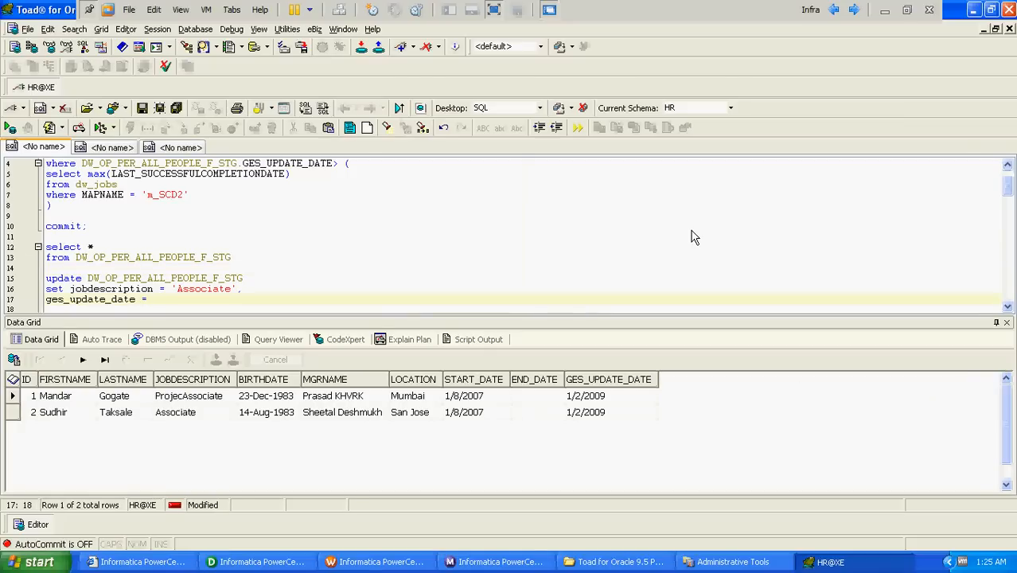
Complete the update with ges_update_date '3-Jan-2009' and the condition where id = 1, and execute it.
type("'3-Jan-2009'")
key("Return")
type("w")
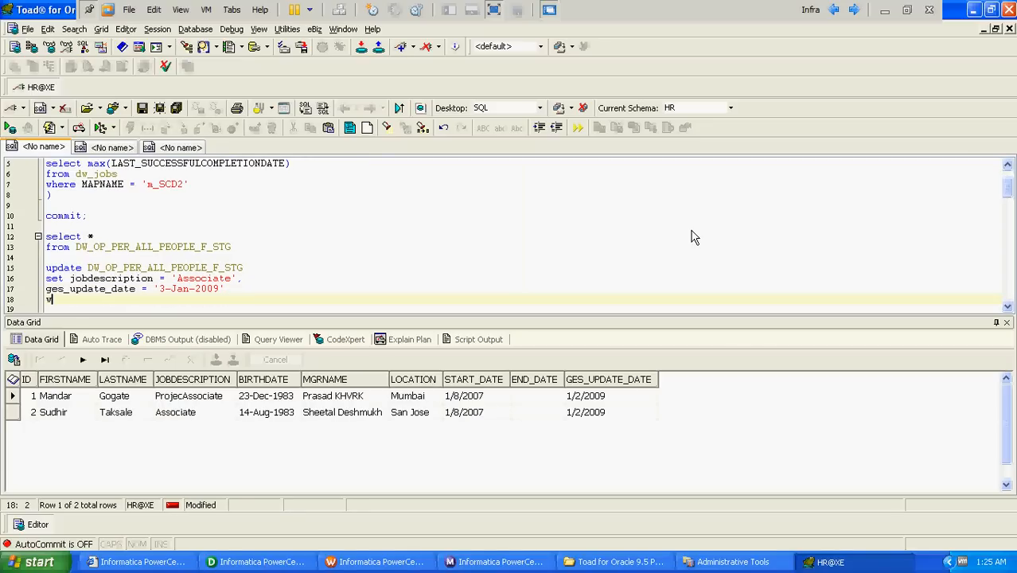
type("here id = 1")
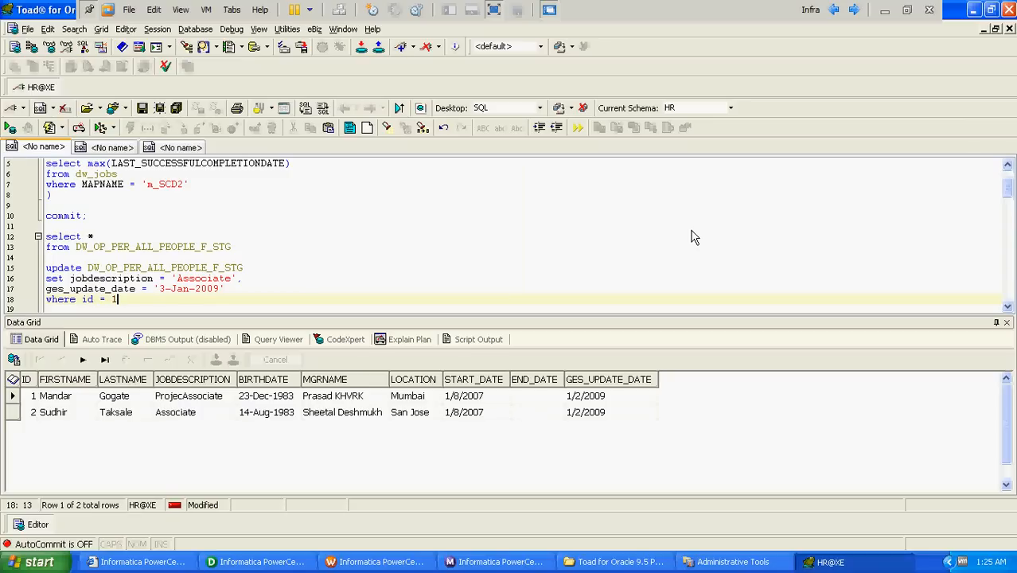
key("F9")
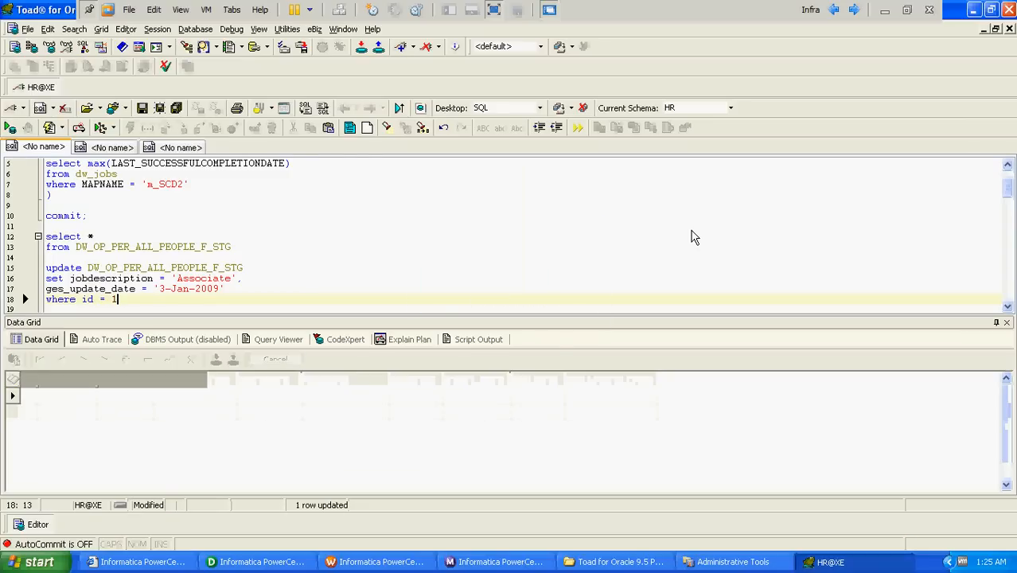
Run the DW_OP_PER_ALL_PEOPLE_F_STG query that filters GES_UPDATE_DATE against the last completion date for MAPNAME 'm_SCD2Type2'.
key("Down")
key("Up")
key("Up")
key("Up")
key("Up")
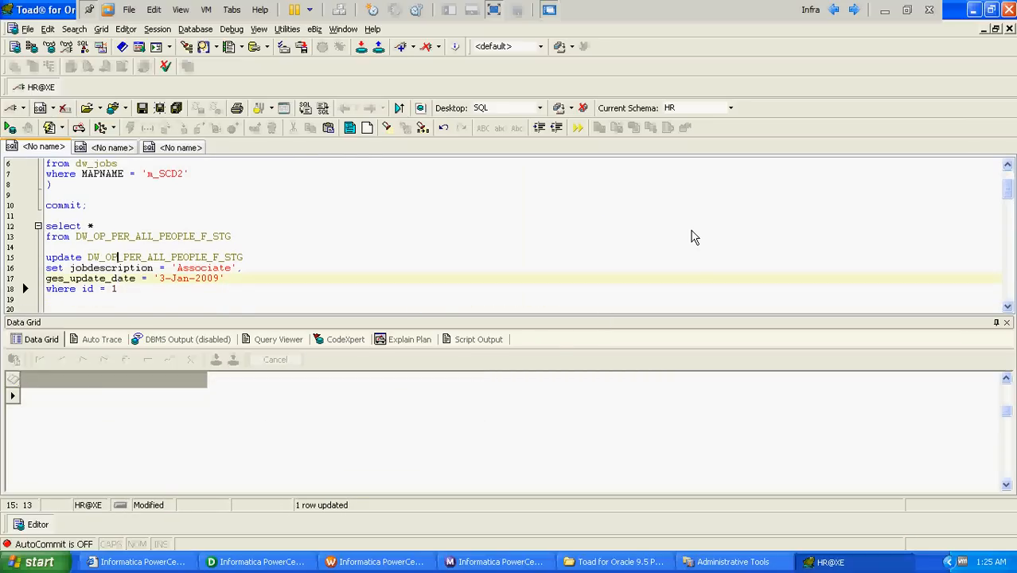
key("Down")
key("Down")
key("Down")
key("Down")
key("Down")
key("Down")
key("Down")
key("Down")
key("Down")
key("Down")
key("Down")
key("Down")
key("Down")
key("Down")
key("Down")
key("Down")
key("Down")
key("Down")
key("Down")
key("Down")
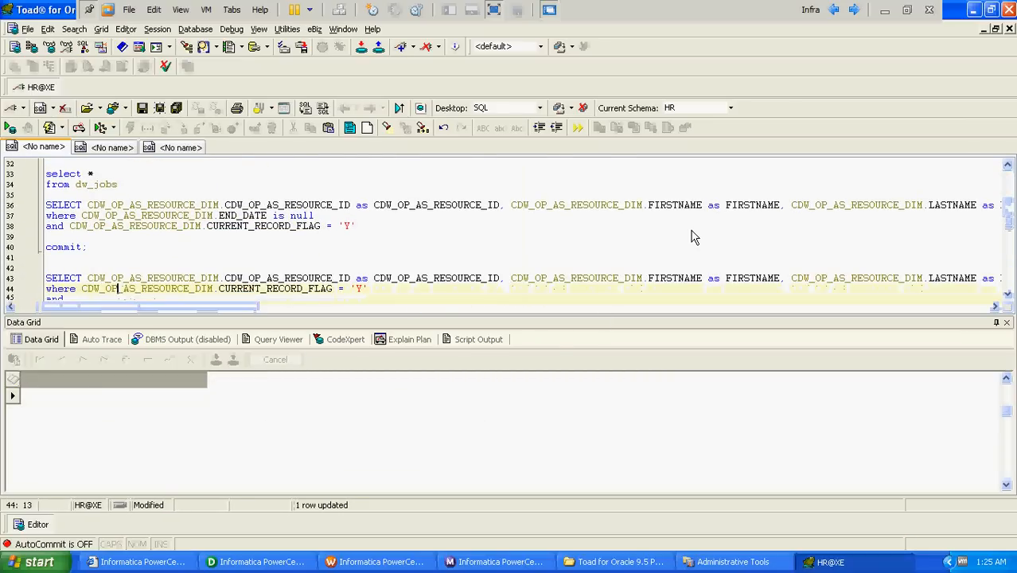
key("Down")
key("Down")
key("Down")
key("Down")
key("Down")
key("Down")
key("Down")
key("Down")
key("Down")
key("Down")
key("Down")
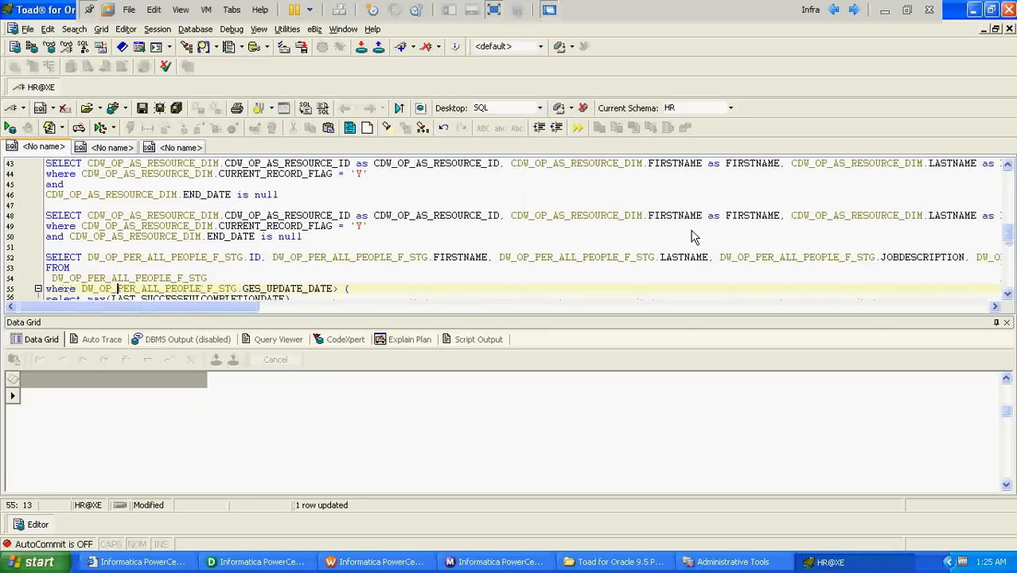
key("Down")
key("Down")
key("Down")
key("F9")
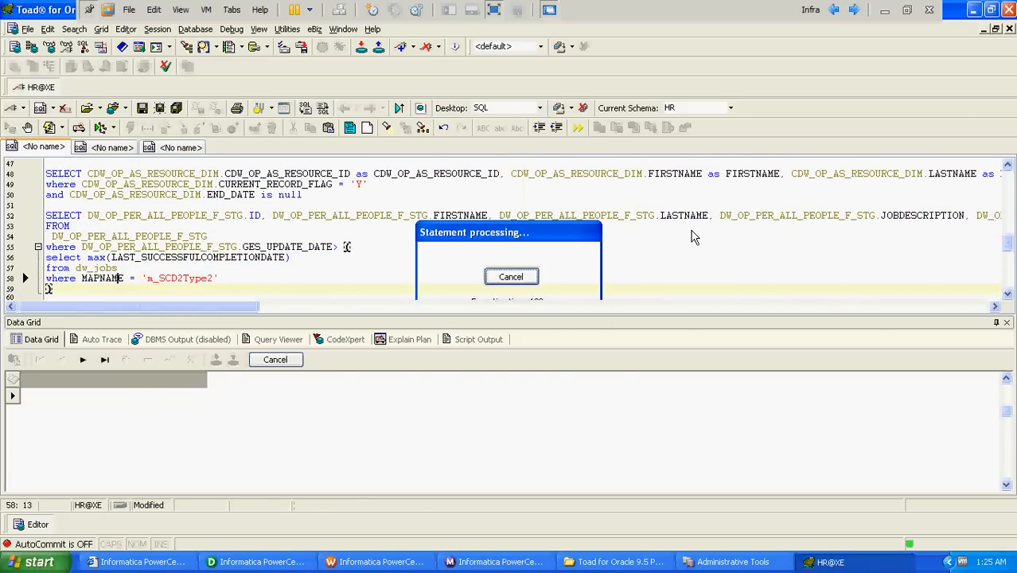
Execute the commit statement to save the staging table update.
key("Up")
key("Up")
key("Up")
key("Up")
key("Up")
key("Up")
key("Up")
key("Up")
key("Up")
key("Up")
key("Up")
key("Up")
key("Up")
key("Up")
key("Up")
key("Up")
key("Up")
key("Up")
key("Up")
key("Up")
key("Up")
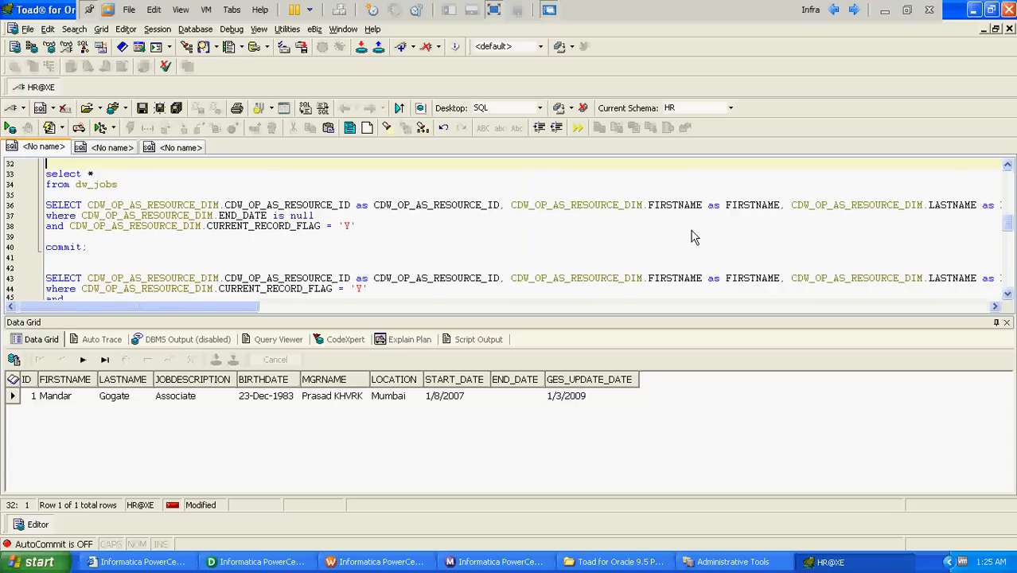
key("Up")
key("Up")
key("Up")
key("Up")
key("Up")
key("Up")
key("Up")
key("Up")
key("Up")
key("Up")
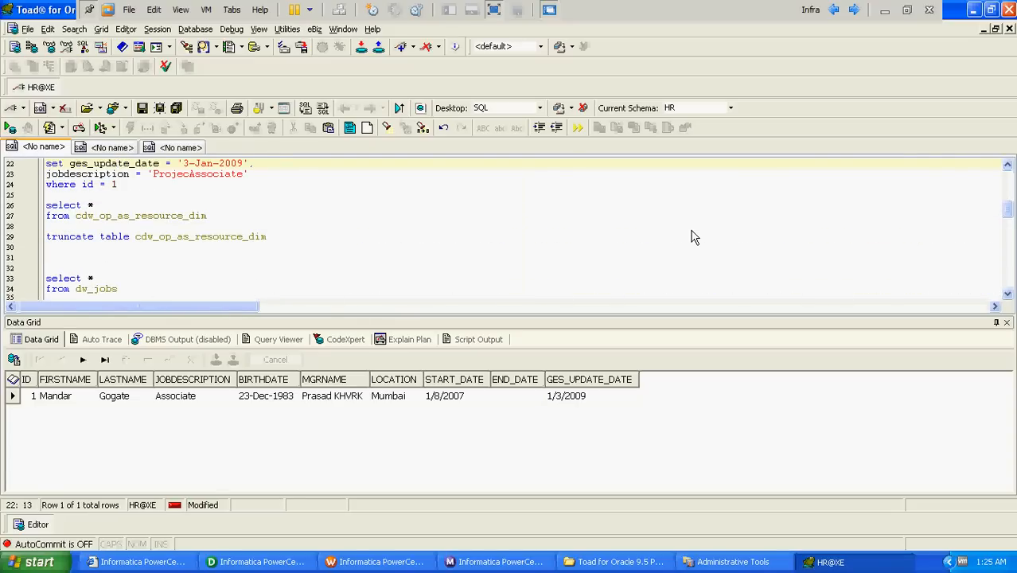
key("Up")
key("Up")
key("Up")
key("Up")
key("Up")
key("Up")
key("Up")
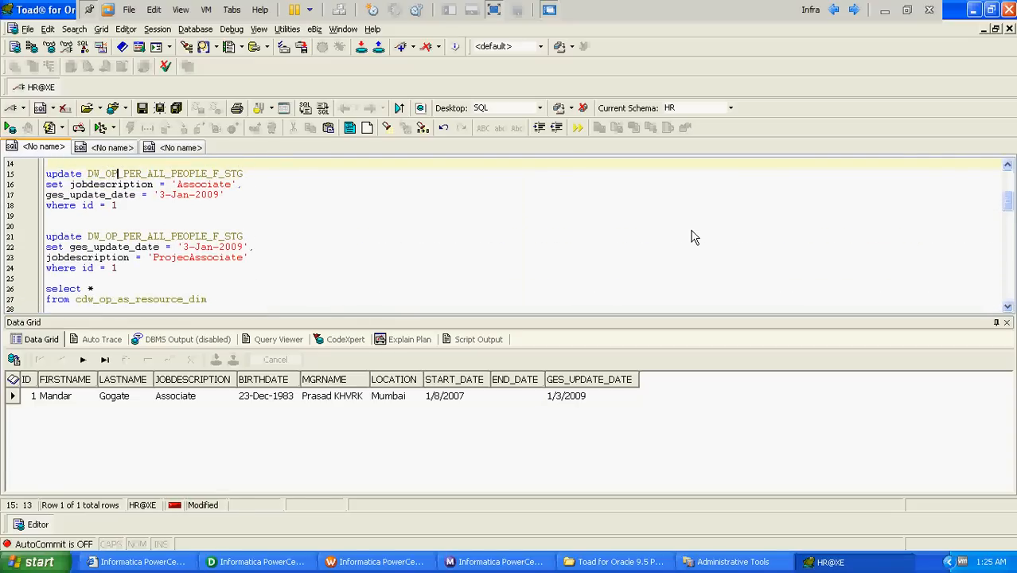
key("Up")
key("Up")
key("Up")
key("Up")
key("Up")
key("Up")
key("Up")
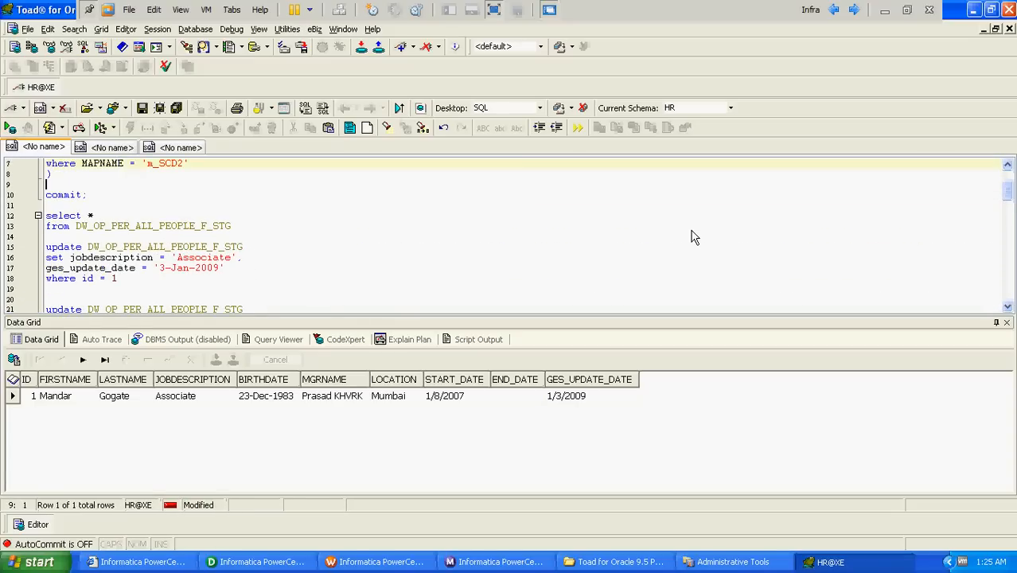
key("F9")
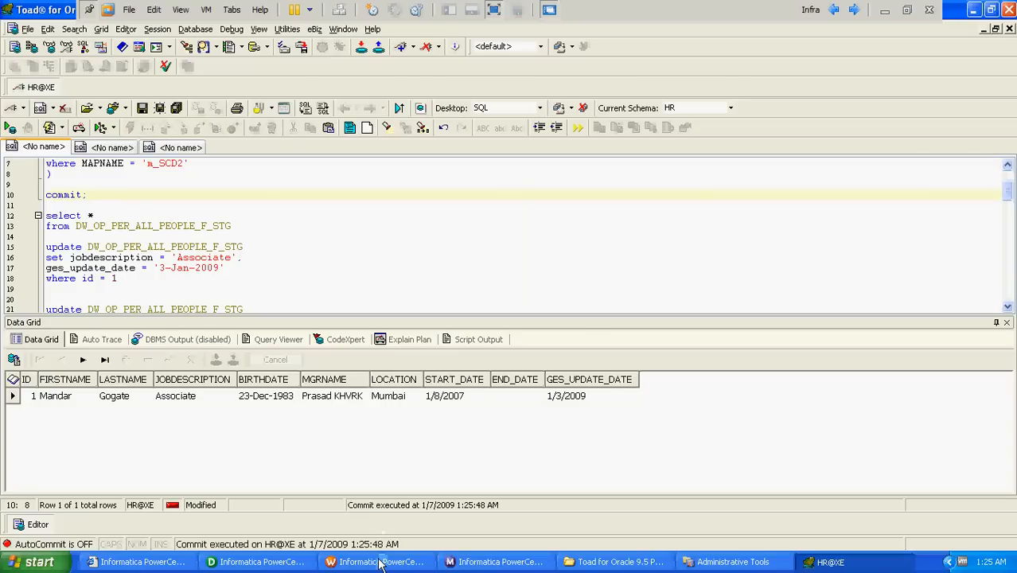
Switch to Workflow Manager and start workflow wf_SCD2 from the s_SCD2 session task.
left_click(380, 562)
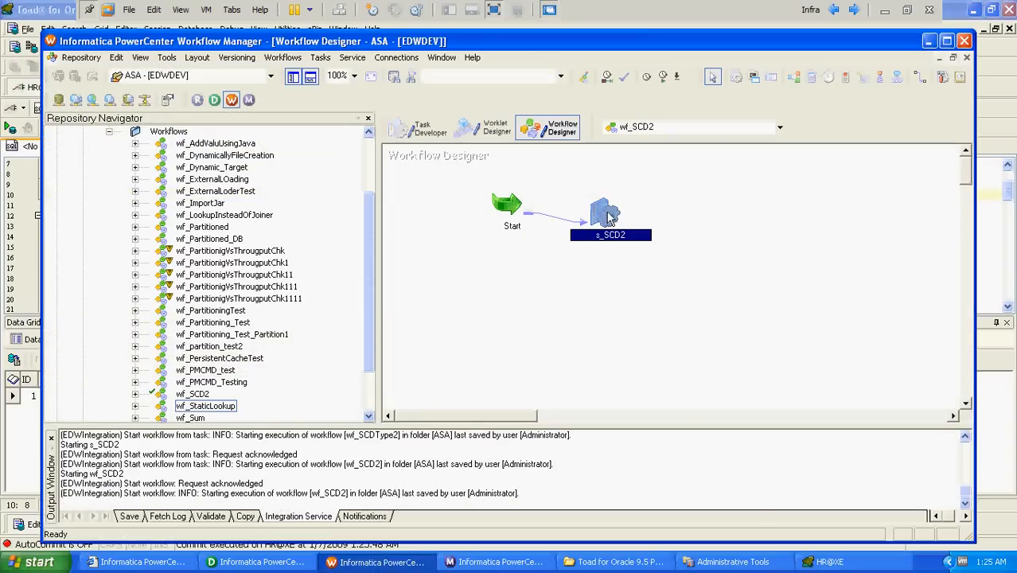
right_click(608, 215)
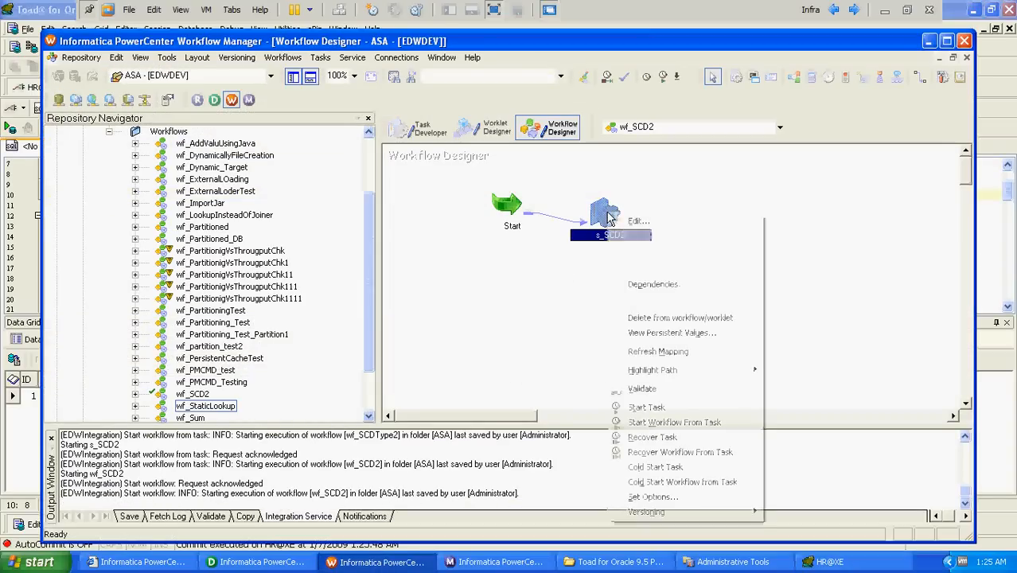
left_click(648, 424)
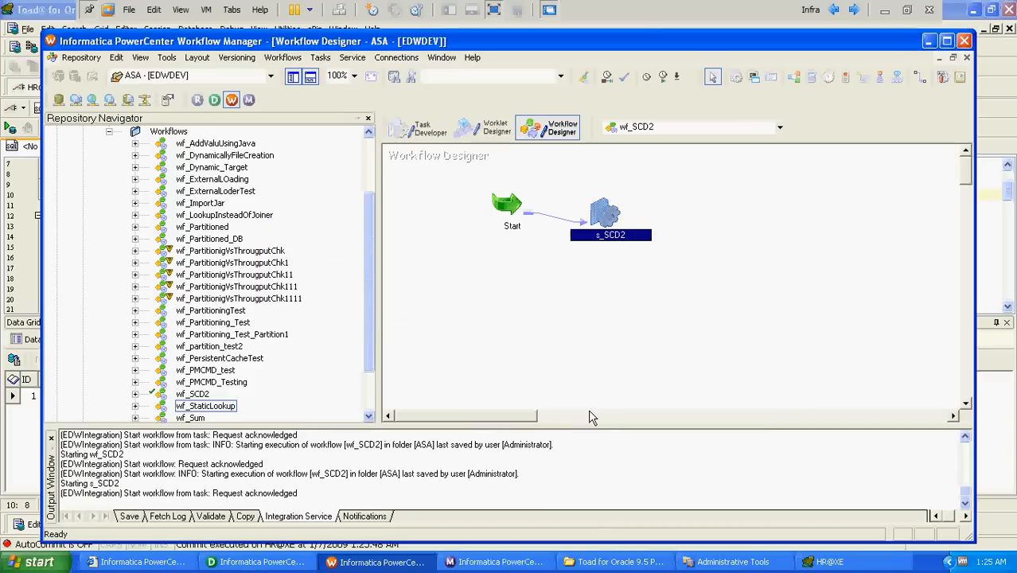
Switch to Workflow Monitor and examine the source/target statistics of the newest s_SCD2 run, widening the transformation name column.
left_click(495, 562)
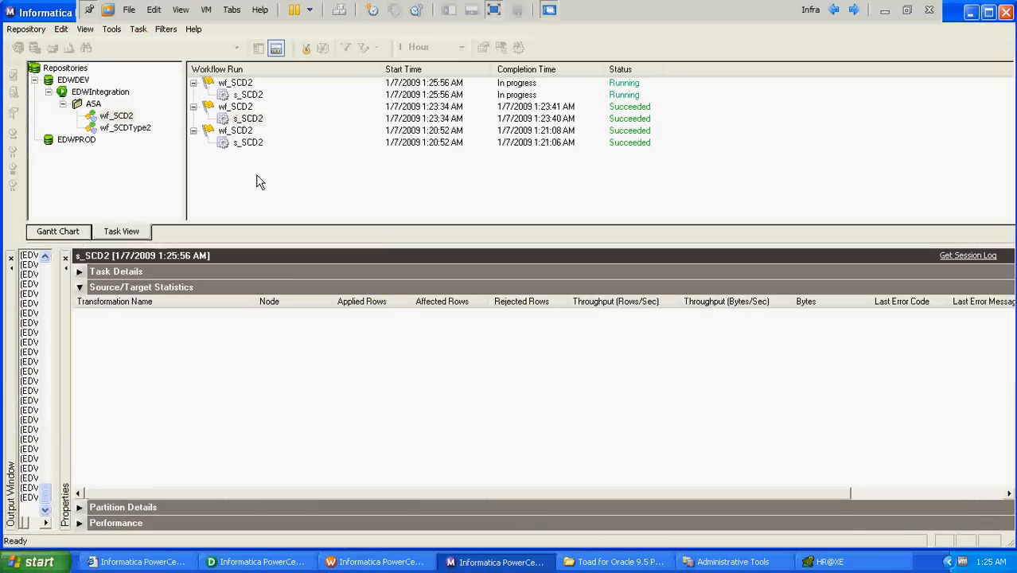
left_click(247, 95)
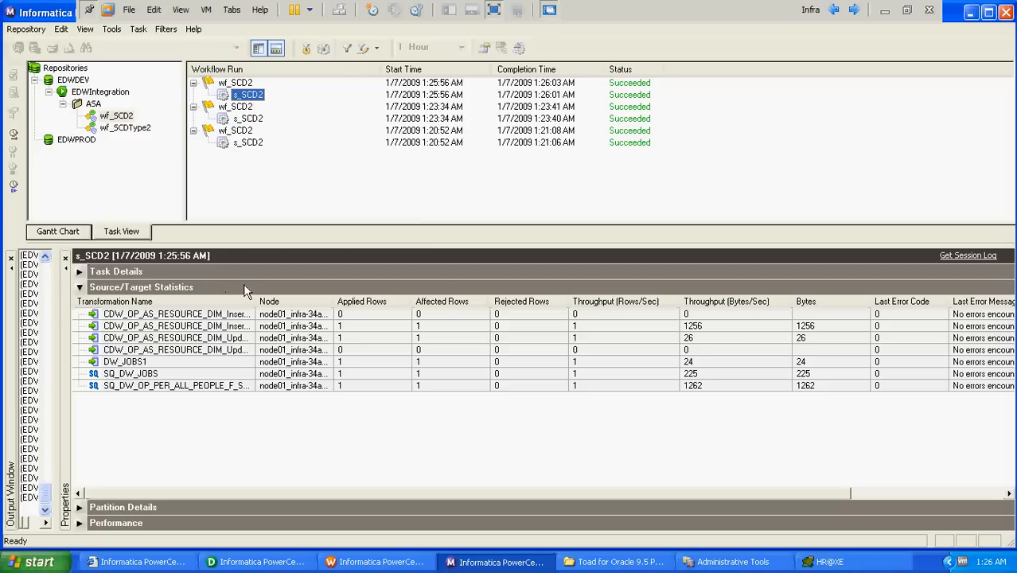
left_click_drag(255, 302, 307, 305)
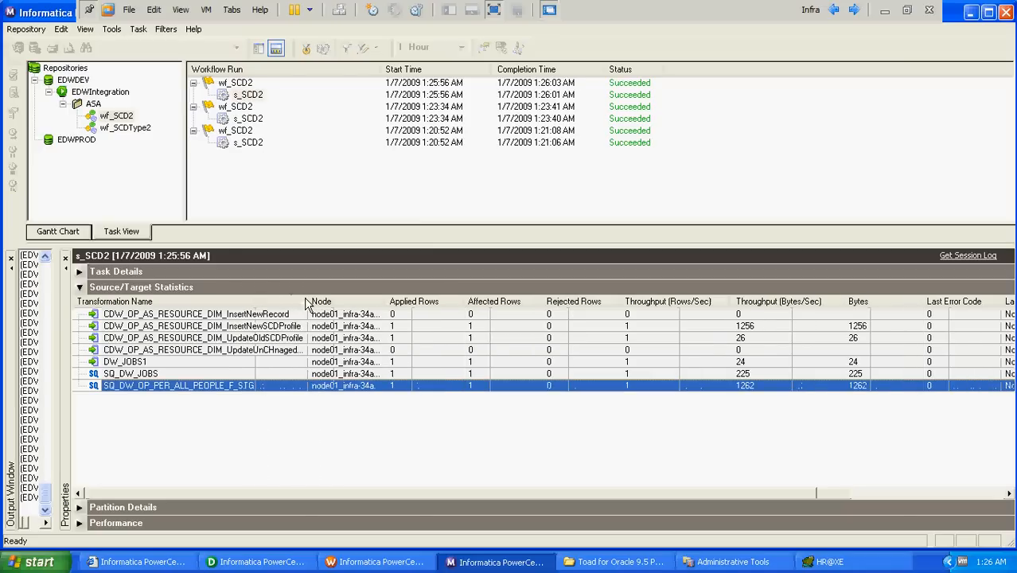
left_click(269, 327)
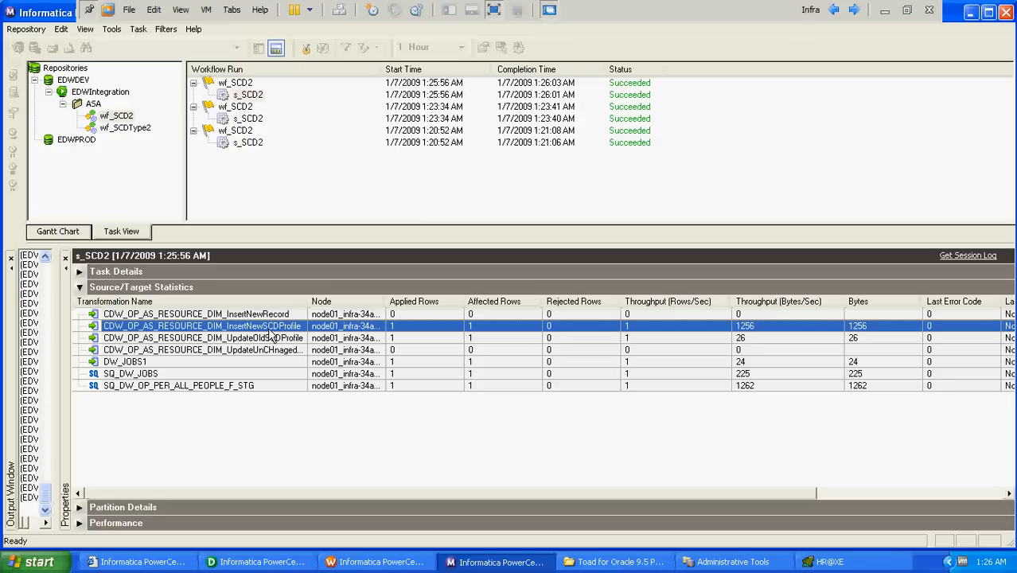
left_click(283, 340)
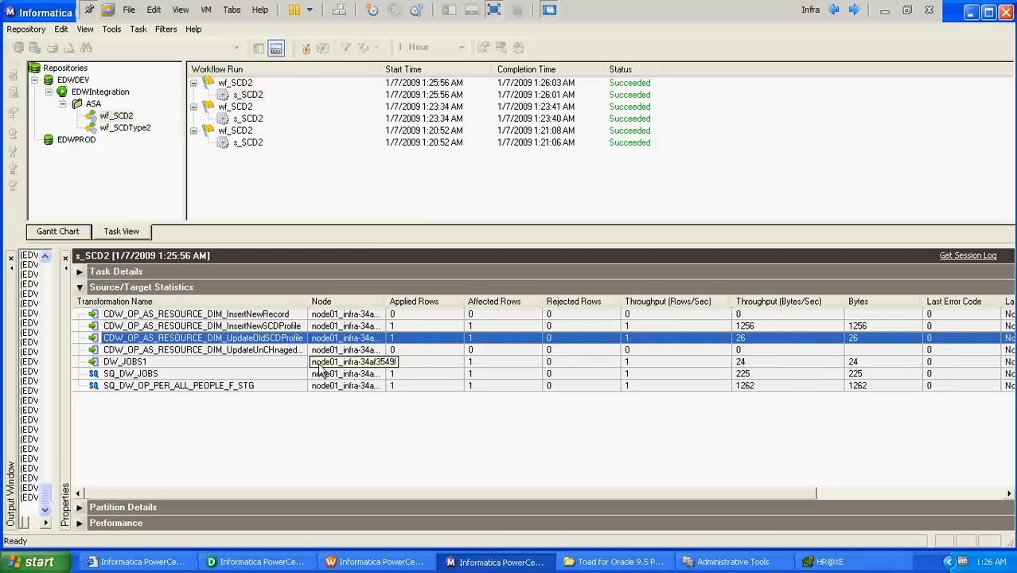
left_click(319, 363)
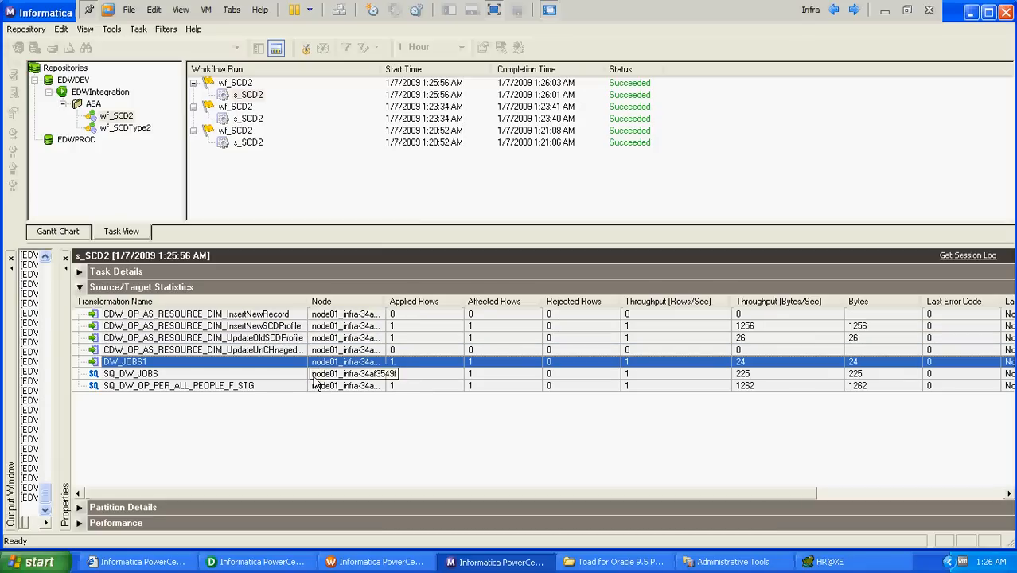
Switch back to Toad and run the select query on cdw_op_as_resource_dim.
left_click(822, 565)
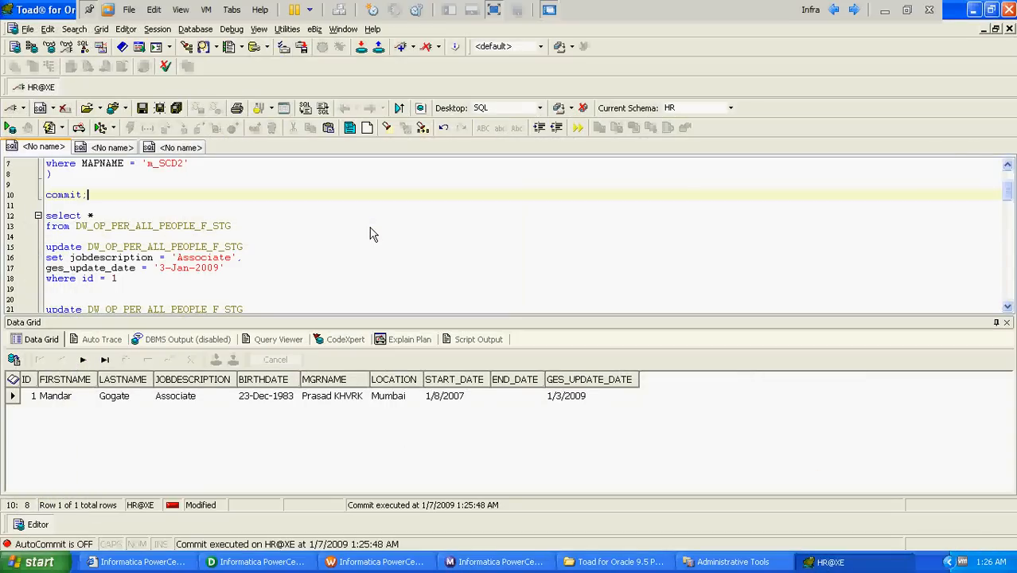
key("Up")
key("Up")
key("Up")
key("Up")
key("Up")
key("Up")
key("Up")
key("Up")
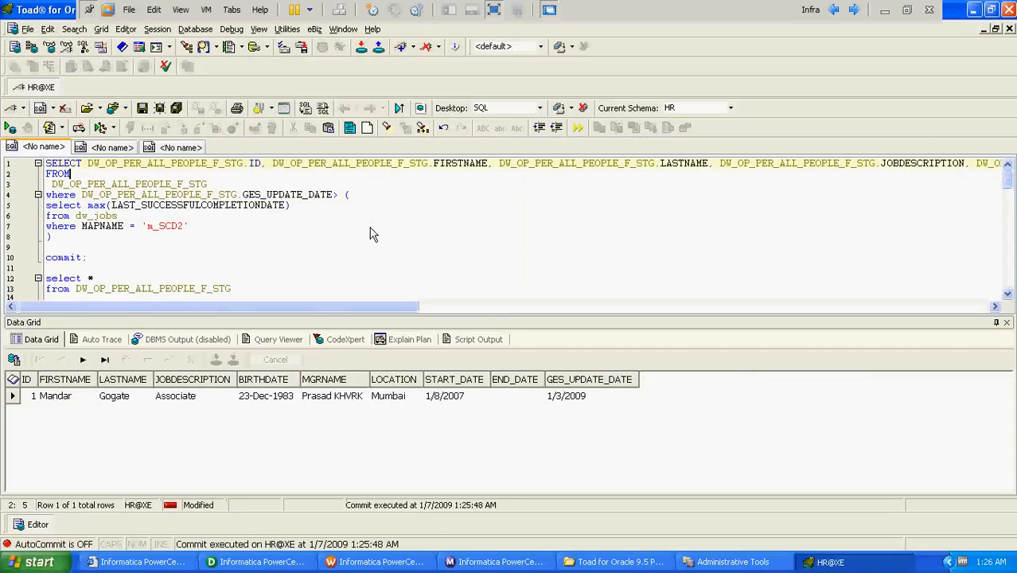
key("Down")
key("Down")
key("Down")
key("Down")
key("Down")
key("Down")
key("Down")
key("Down")
key("Down")
key("Down")
key("Down")
key("Down")
key("Down")
key("Down")
key("Down")
key("Down")
key("Down")
key("Down")
key("Down")
key("Down")
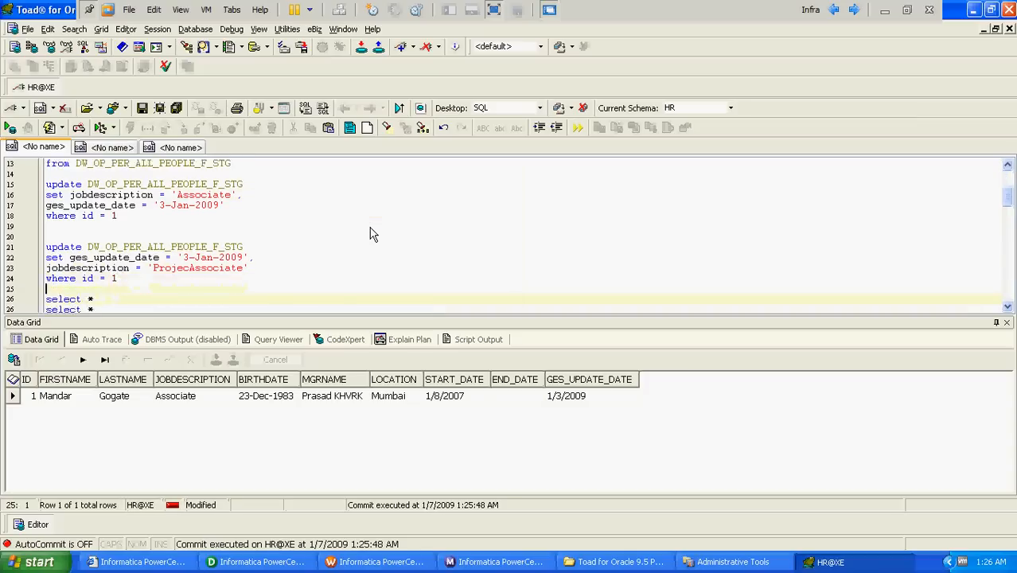
key("Up")
key("F9")
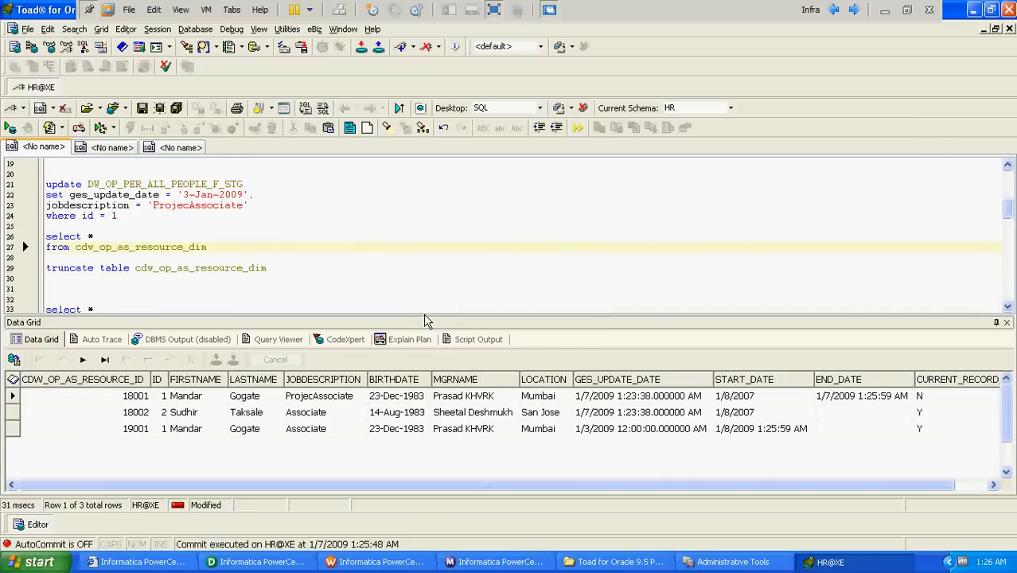
Enlarge the results grid and examine the CURRENT_RECORD_FLAG, END_DATE and START_DATE values of the dimension rows.
left_click_drag(425, 320, 411, 293)
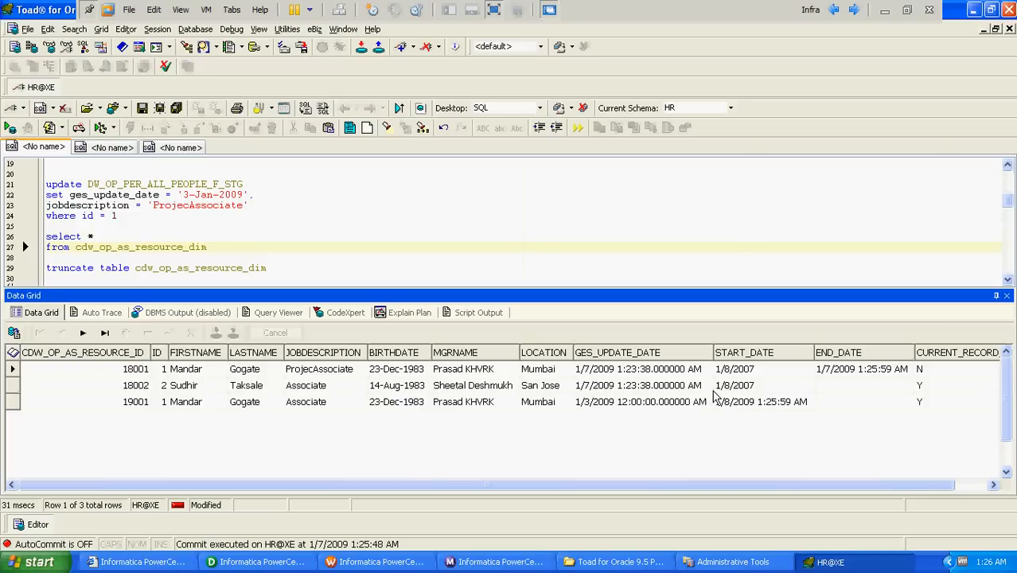
left_click(940, 389)
left_click(936, 405)
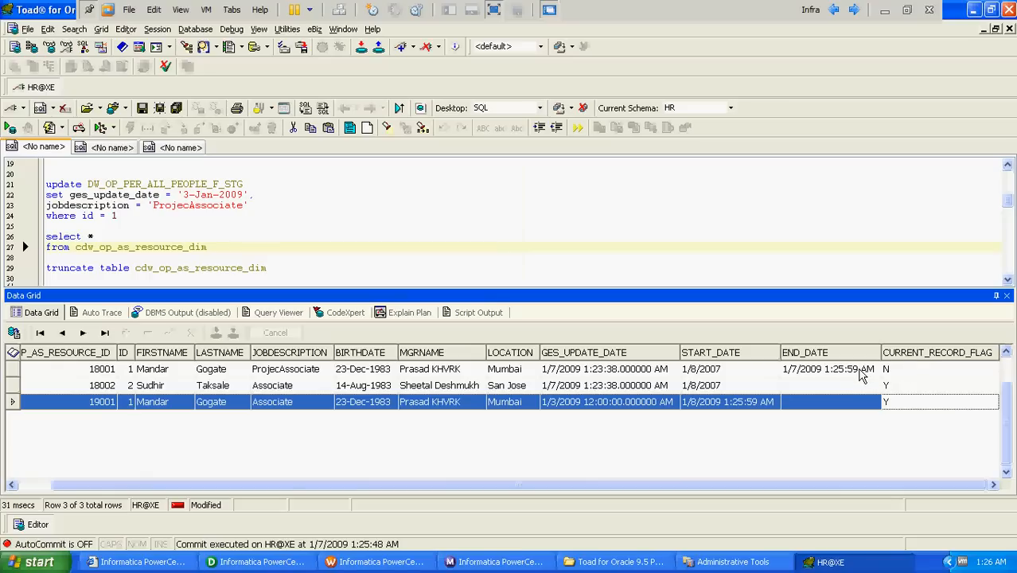
left_click(861, 372)
key("Down")
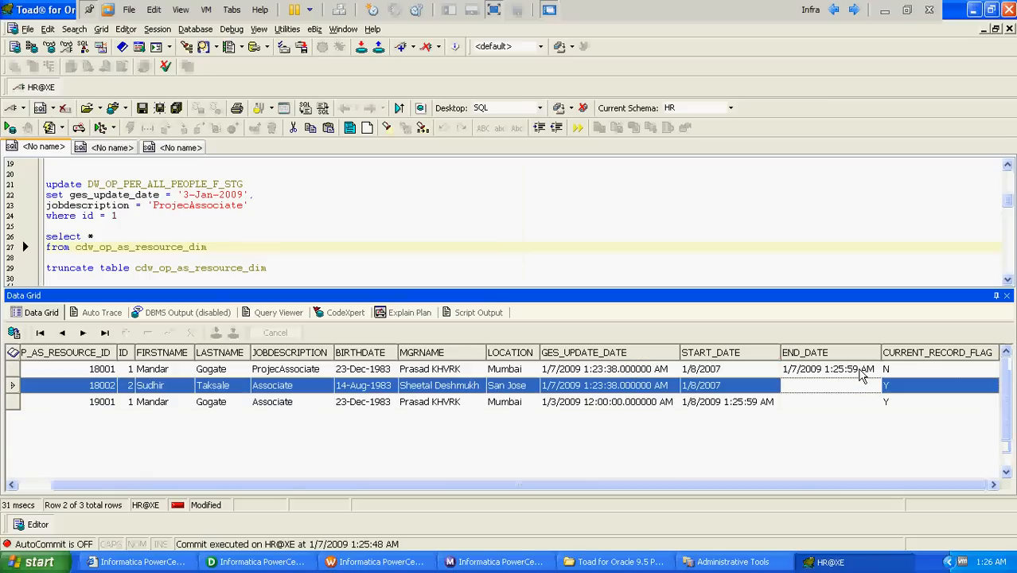
key("Down")
key("Up")
key("Down")
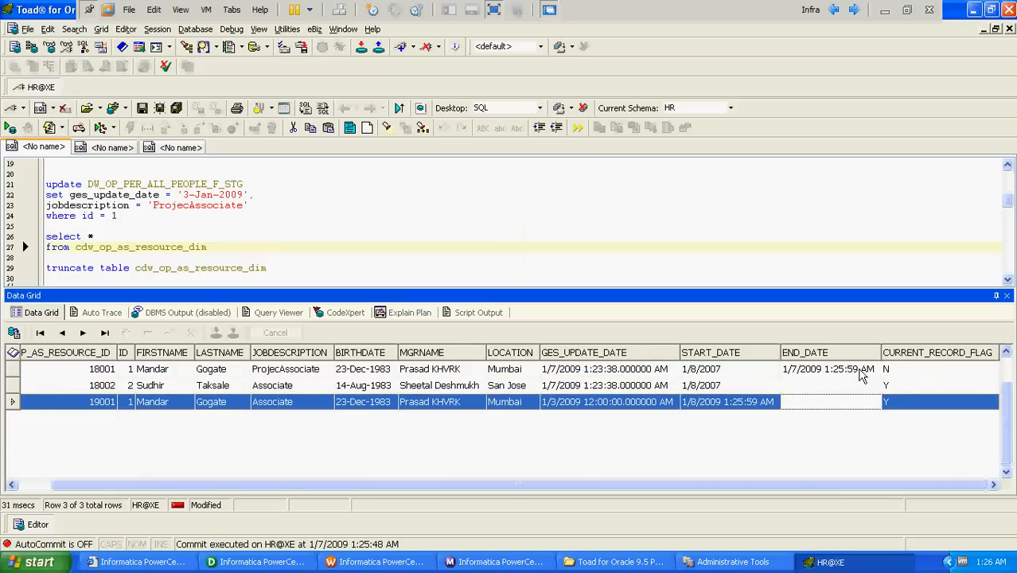
key("Left")
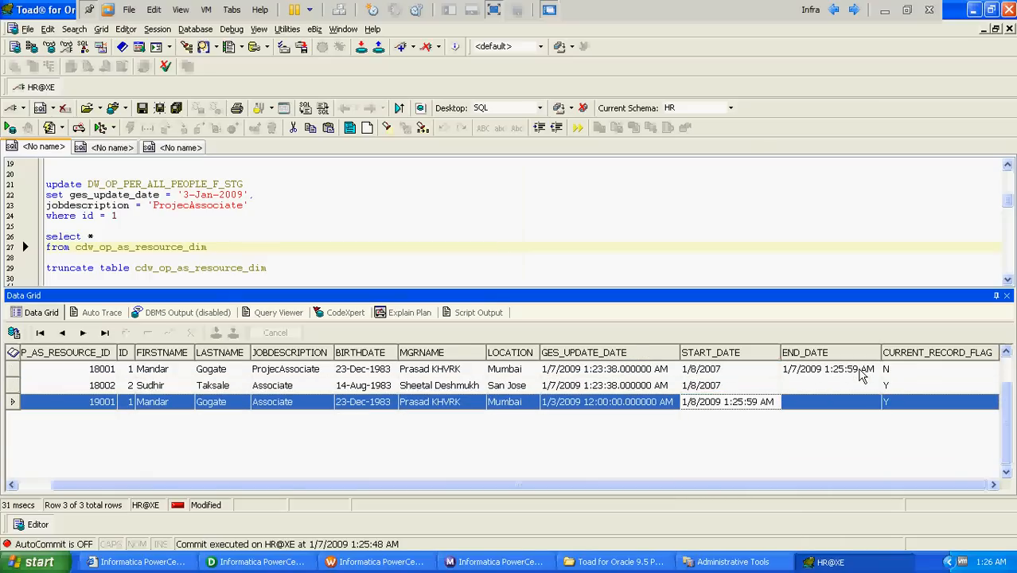
key("Right")
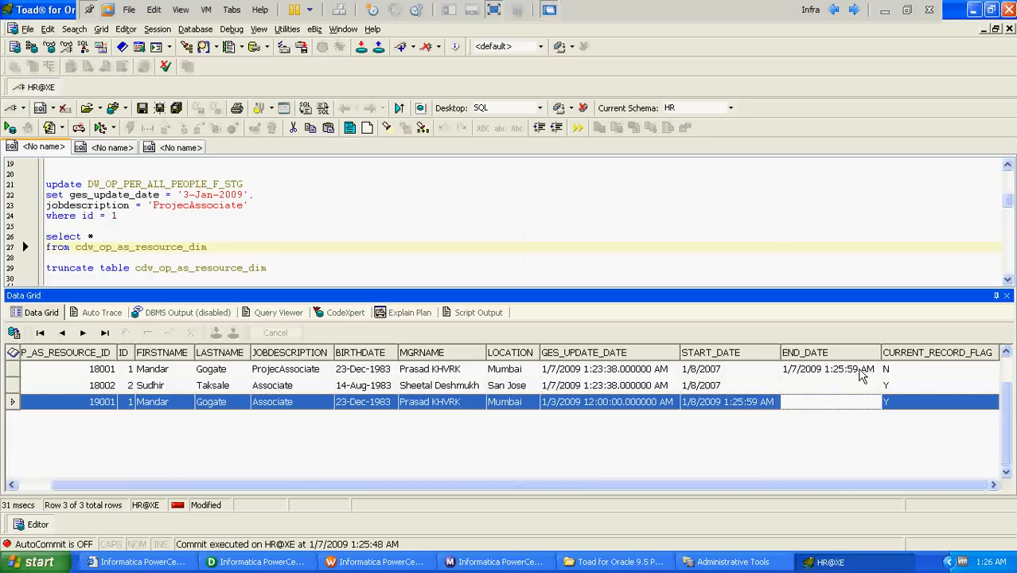
Compare JOBDESCRIPTION and END_DATE between the old and new dimension rows for ID 1.
key("Left")
key("Left")
key("Left")
key("Left")
key("Left")
key("Left")
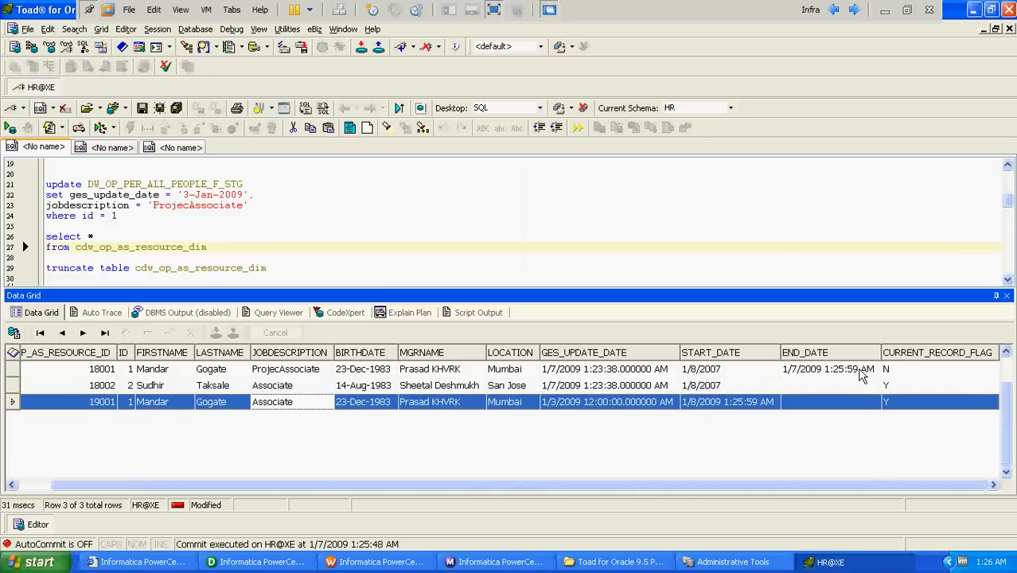
key("Up")
key("Up")
key("Right")
key("Right")
key("Right")
key("Right")
key("Right")
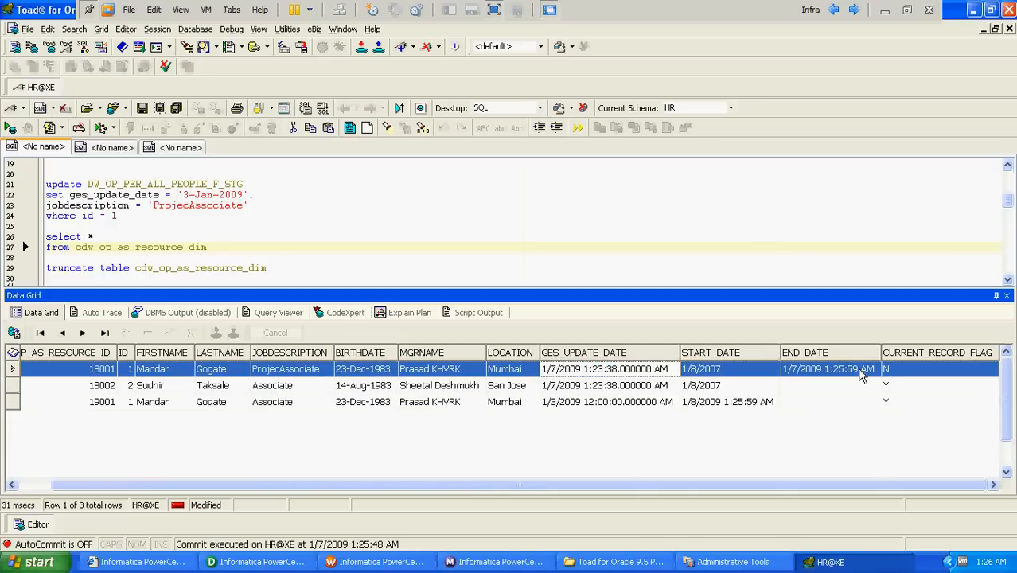
key("Right")
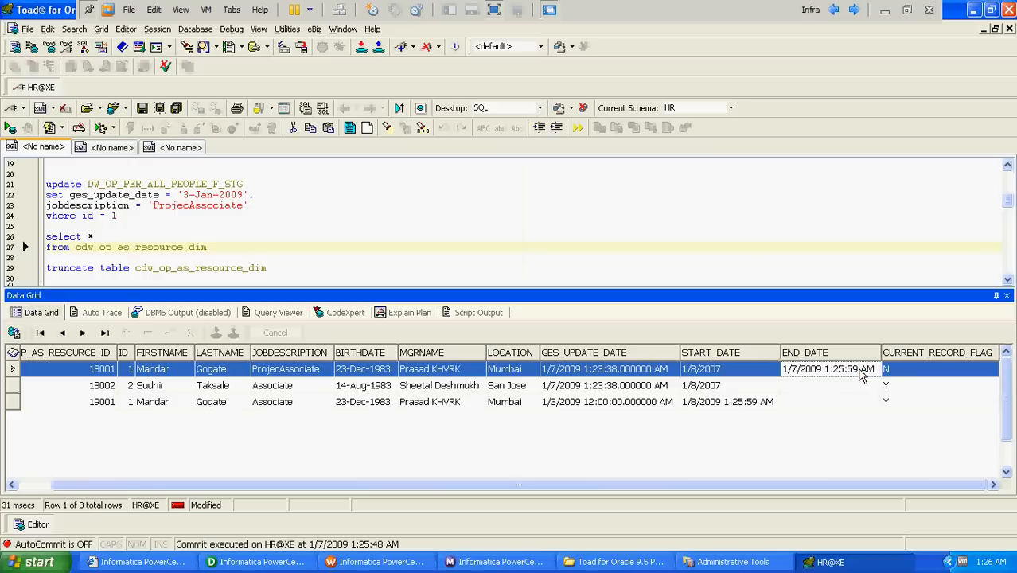
key("Left")
key("Left")
key("Left")
key("Left")
key("Left")
key("Left")
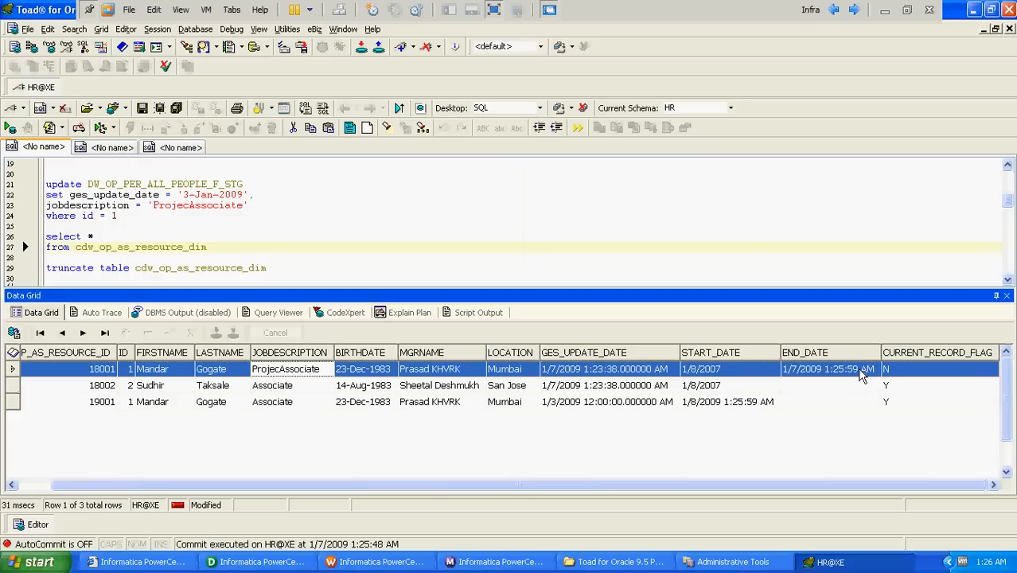
key("Down")
key("Down")
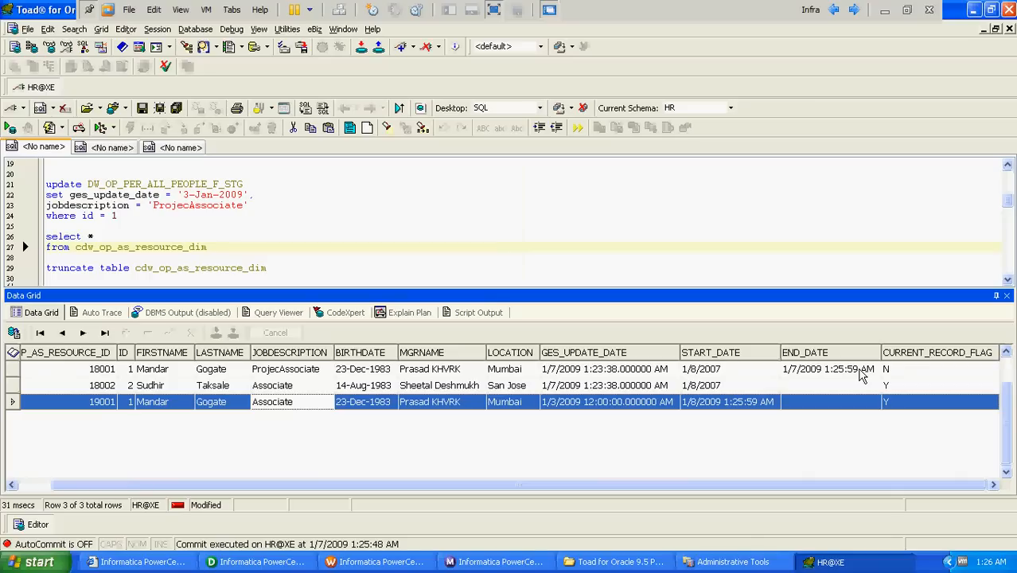
Examine the newest dimension row for ID 1 column by column, from the resource key through job description, dates and current record flag.
key("Right")
key("Right")
key("Right")
key("Right")
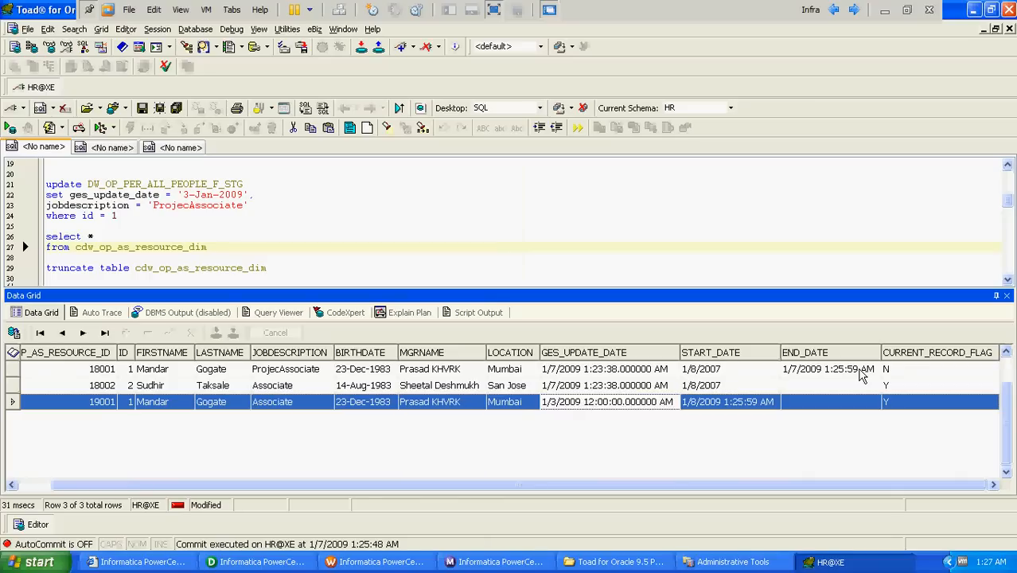
key("Left")
key("Left")
key("Left")
key("Left")
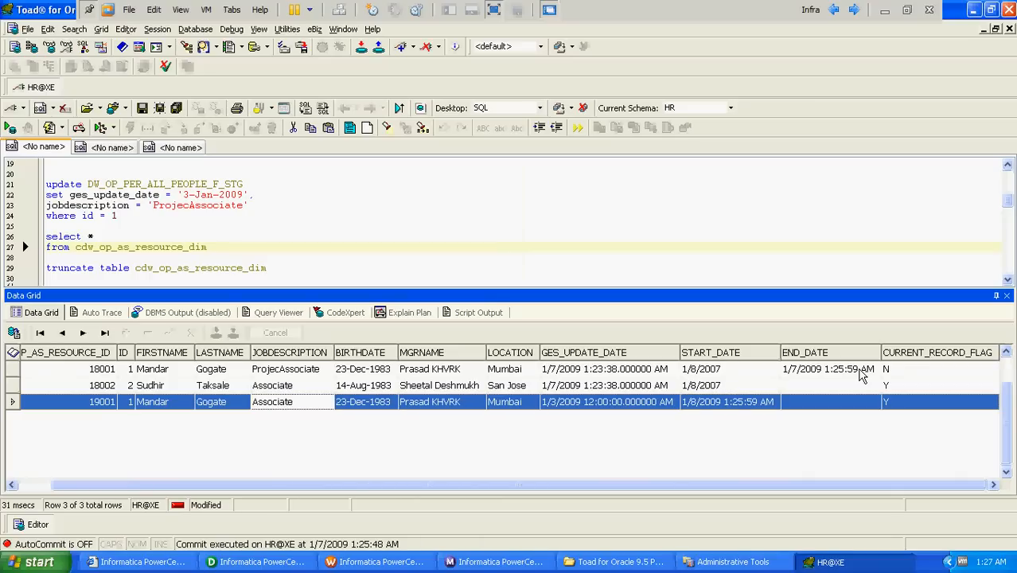
key("Right")
key("Right")
key("Right")
key("Right")
key("Left")
key("Left")
key("Left")
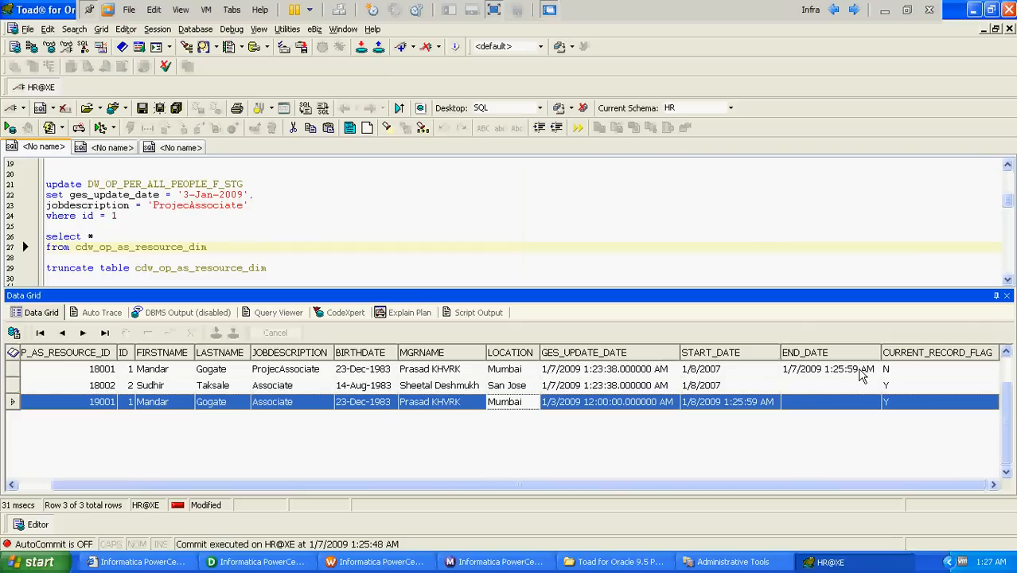
key("Left")
key("Left")
key("Left")
key("Left")
key("Left")
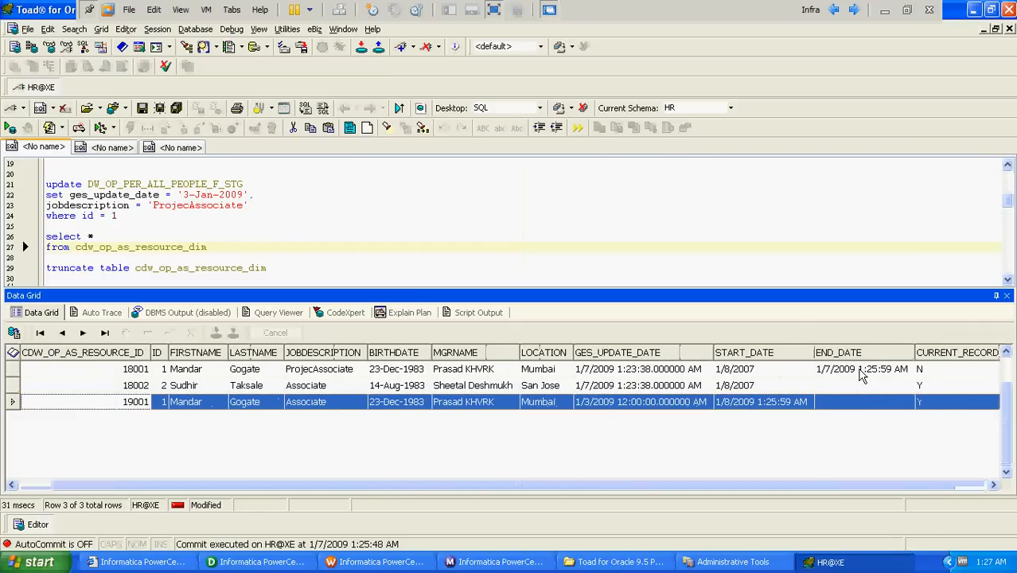
key("Right")
key("Right")
key("Right")
key("Right")
key("Right")
key("Right")
key("Right")
key("Right")
key("Right")
key("Right")
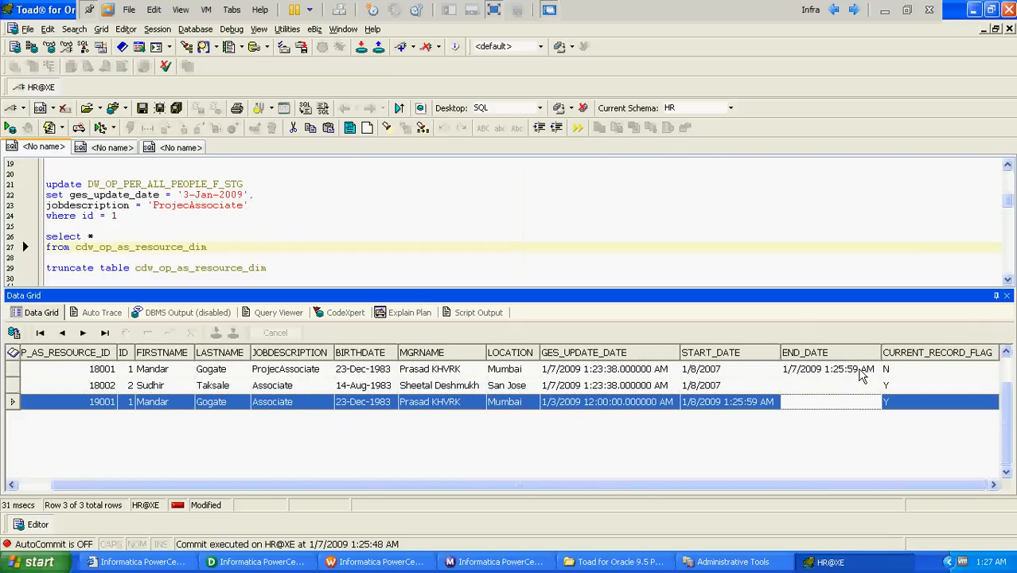
key("Right")
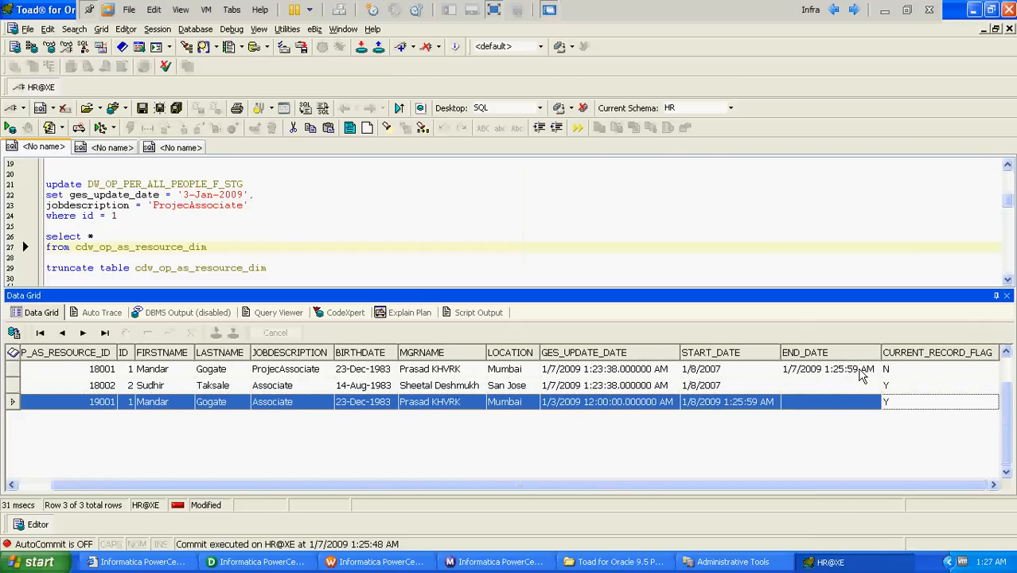
key("Left")
key("Left")
key("Left")
key("Left")
key("Left")
key("Left")
key("Left")
key("Left")
key("Left")
key("Left")
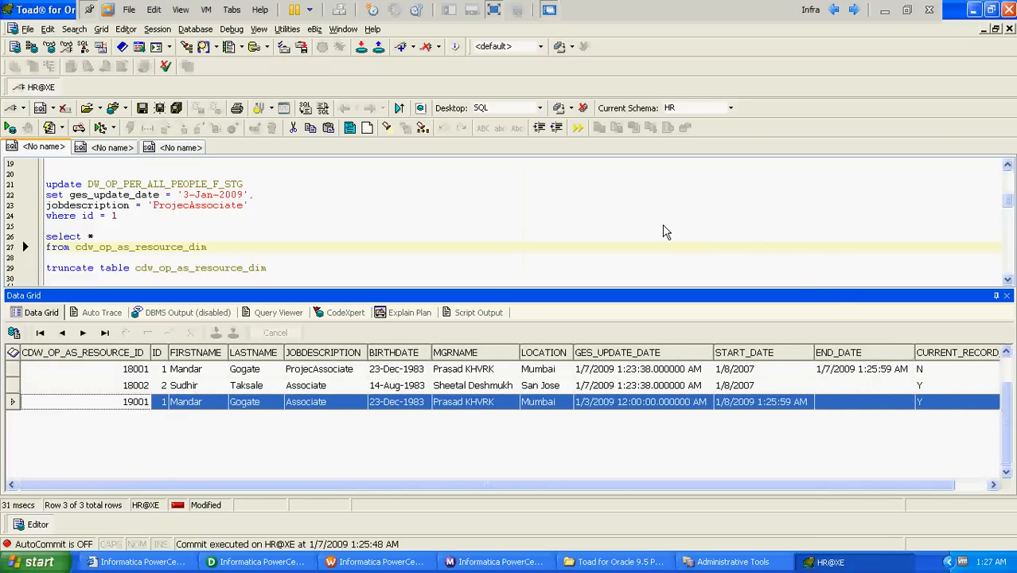
Change the where clause of the second DW_OP_PER_ALL_PEOPLE_F_STG update statement to id = 2.
left_click(574, 209)
key("Up")
key("Up")
key("Up")
key("Up")
key("Up")
key("Up")
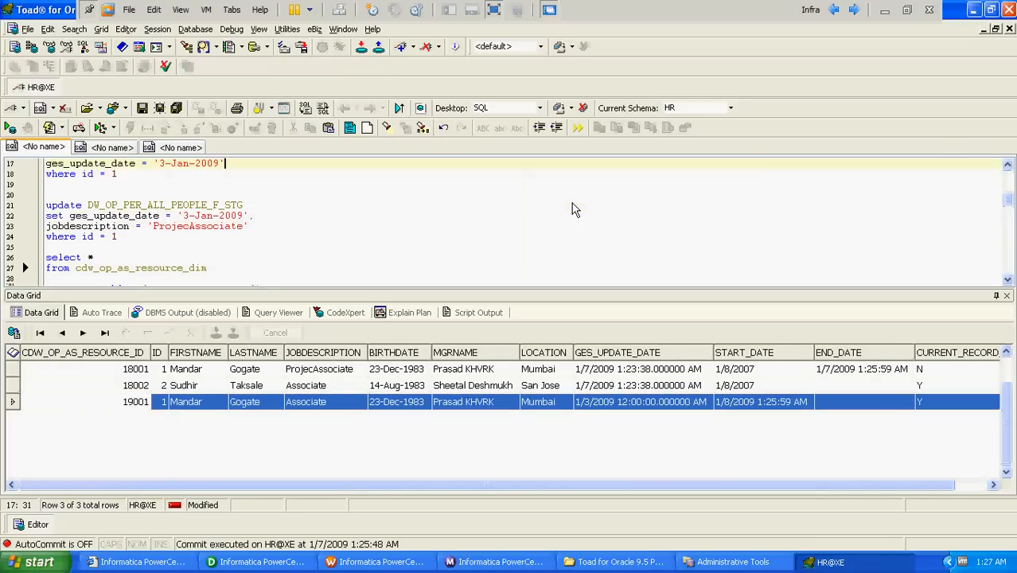
key("Up")
key("Down")
key("Down")
key("Down")
key("Down")
key("Down")
key("Down")
key("Down")
key("Down")
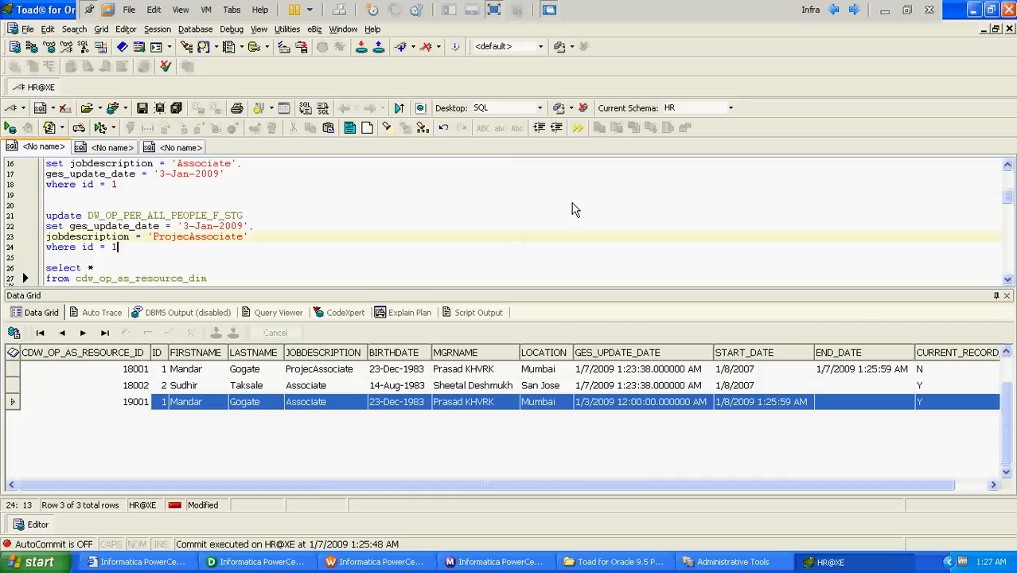
key("shift+Left")
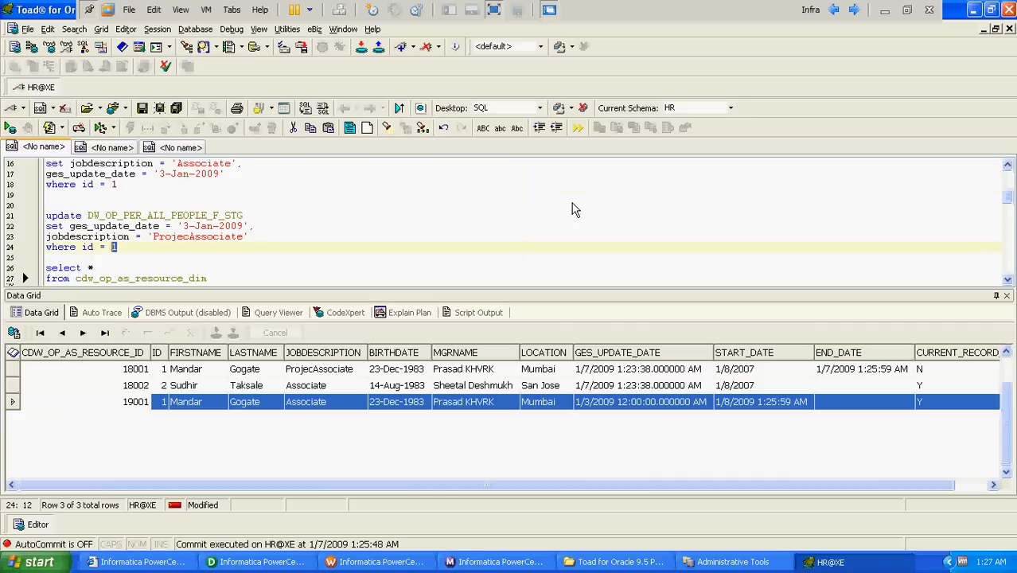
type("2")
Set jobdescription to 'OnsiteLead' in the second staging update statement.
key("Up")
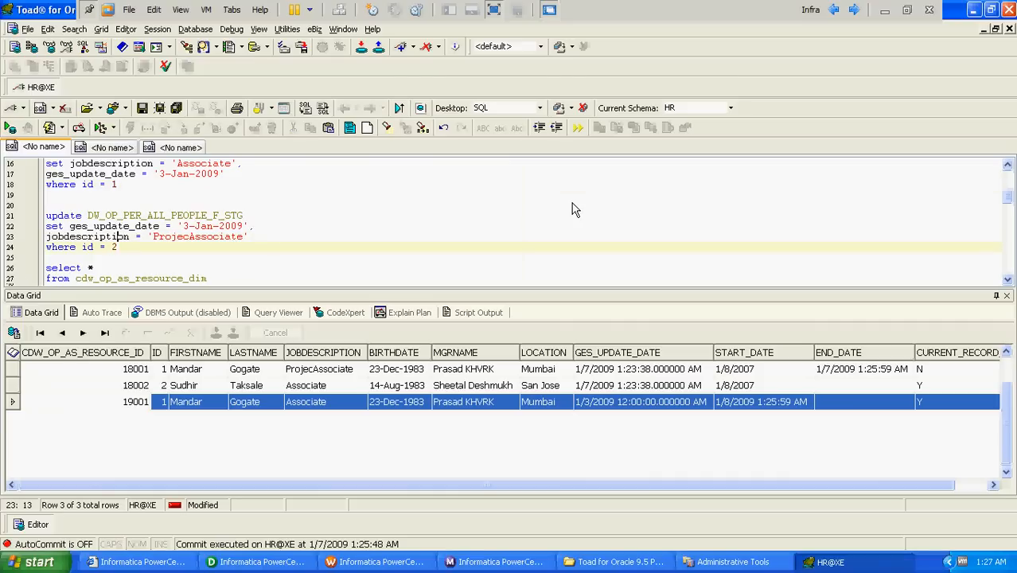
key("Right")
key("Right")
key("Right")
key("Right")
key("Right")
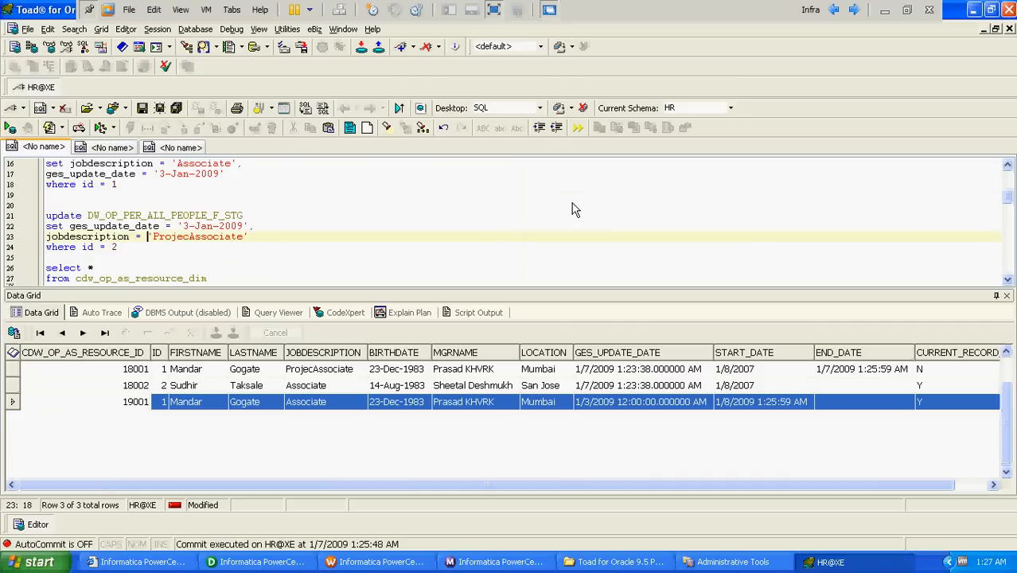
key("Right")
key("shift+End")
key("shift+Left")
type("OnsiteLead")
Set ges_update_date to '4-Jan-2009' in the same update statement and execute it for ID 2.
key("Up")
key("Left")
key("Left")
key("Left")
key("Left")
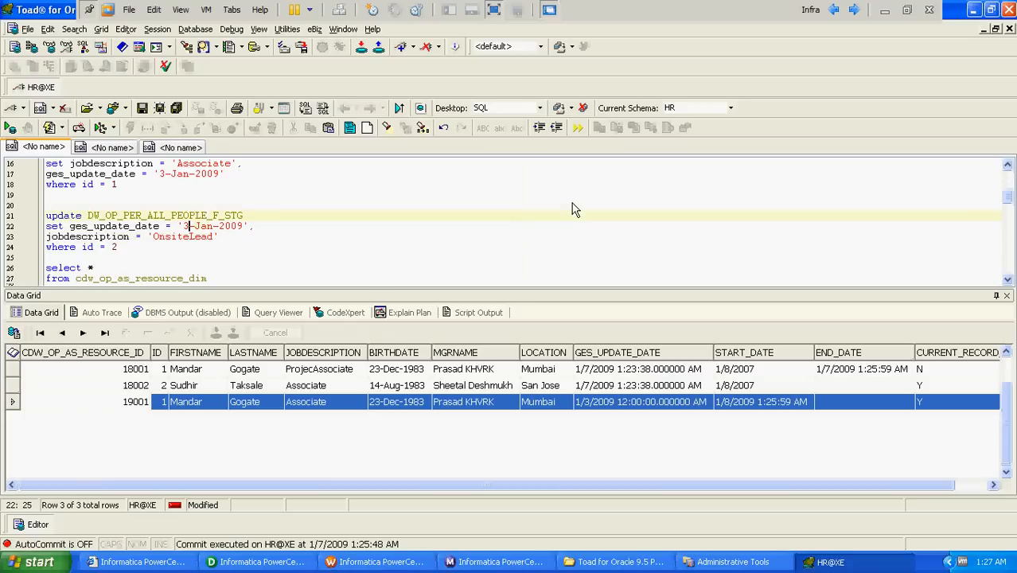
key("shift+Left")
type("4")
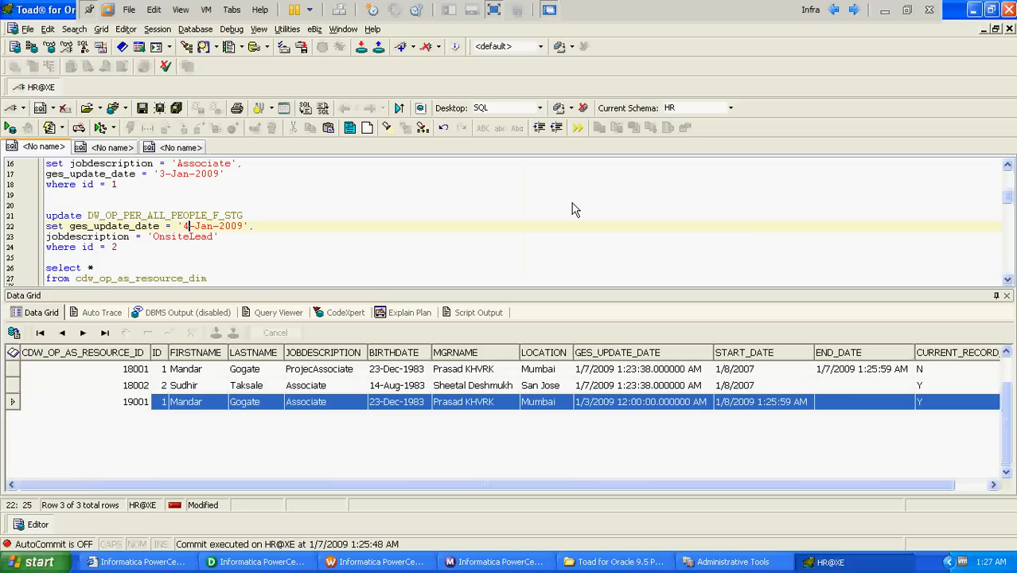
key("Down")
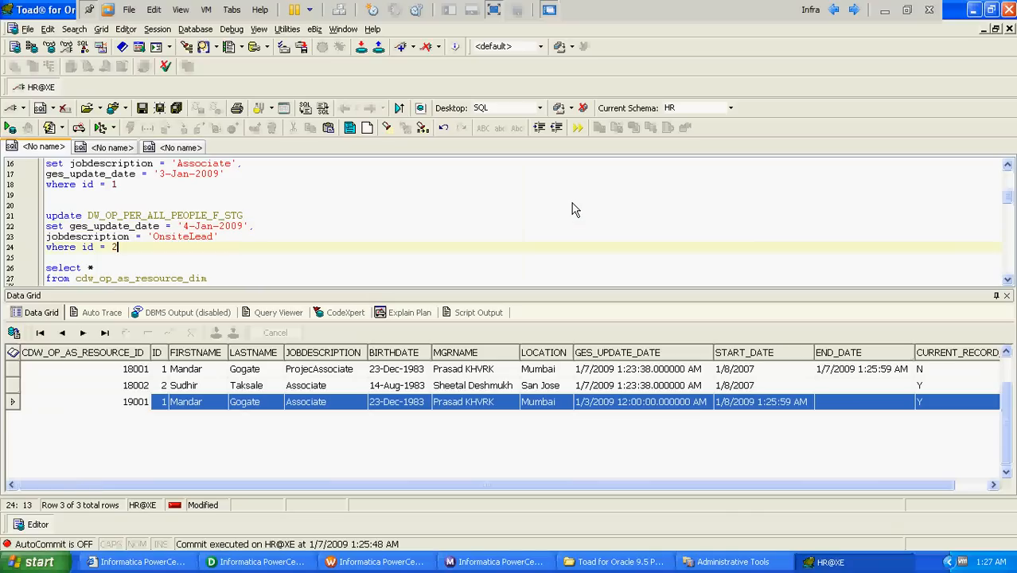
key("F9")
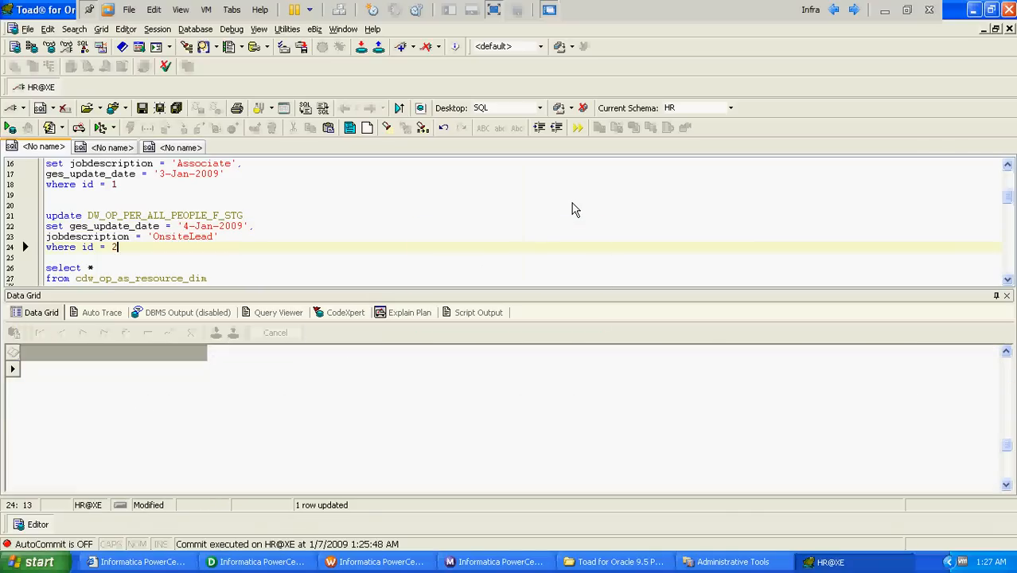
Change the where clause of the OnsiteLead update statement to id = 1 and execute it.
key("Down")
key("Down")
key("Down")
key("Down")
key("Down")
key("Down")
key("Down")
key("Up")
key("Up")
key("Up")
key("Up")
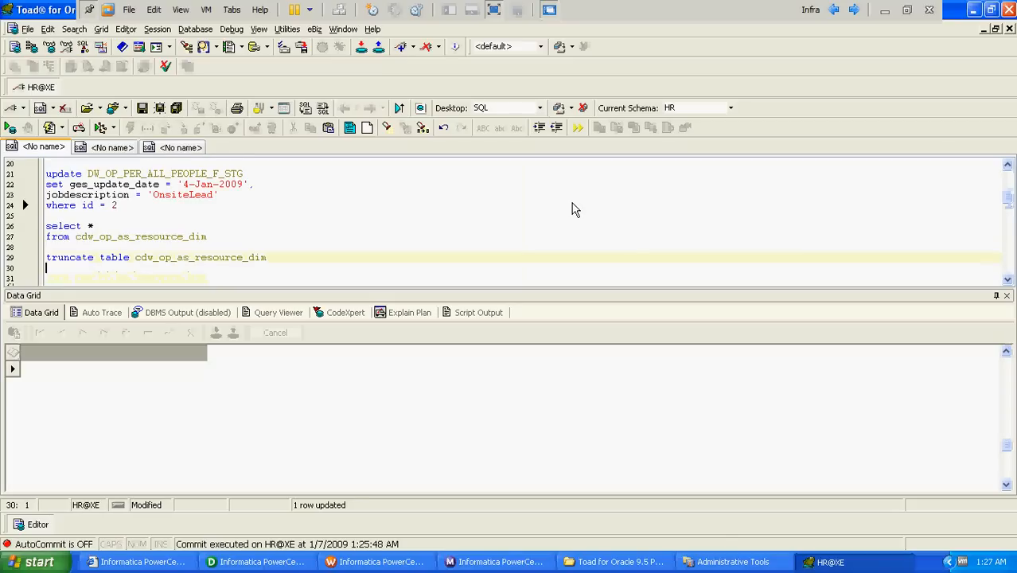
key("Up")
key("Up")
key("Up")
key("Up")
key("Up")
key("Up")
key("Up")
key("Up")
key("Up")
key("Up")
key("Up")
key("Up")
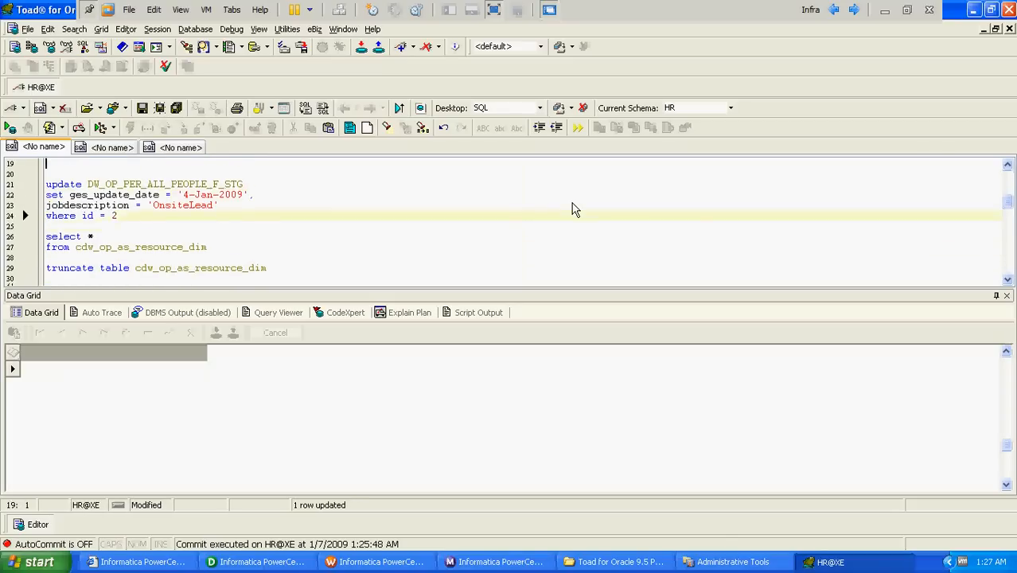
key("Down")
key("Down")
key("Down")
key("Down")
key("Down")
key("Down")
key("Down")
key("Down")
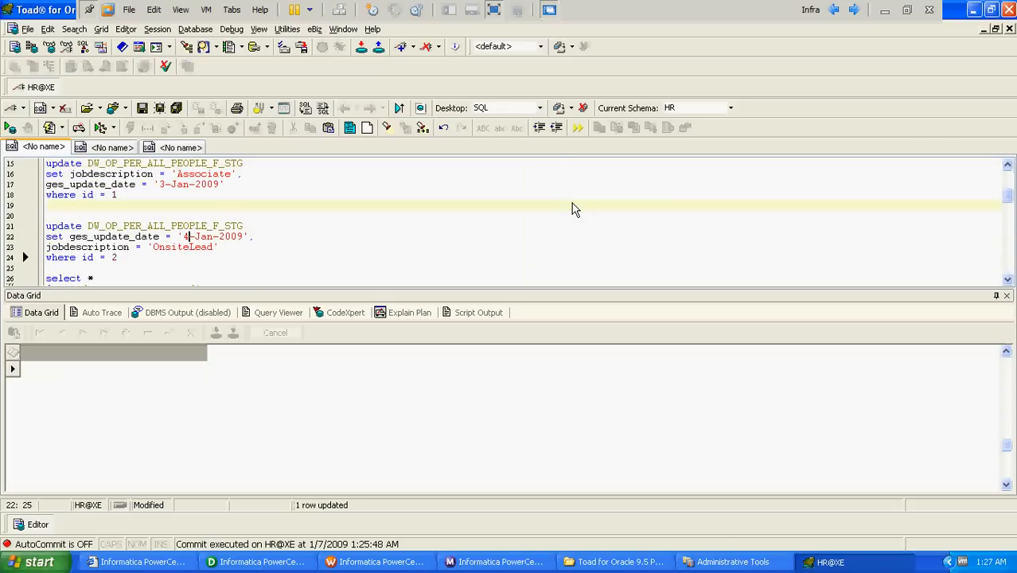
key("Down")
key("shift+Left")
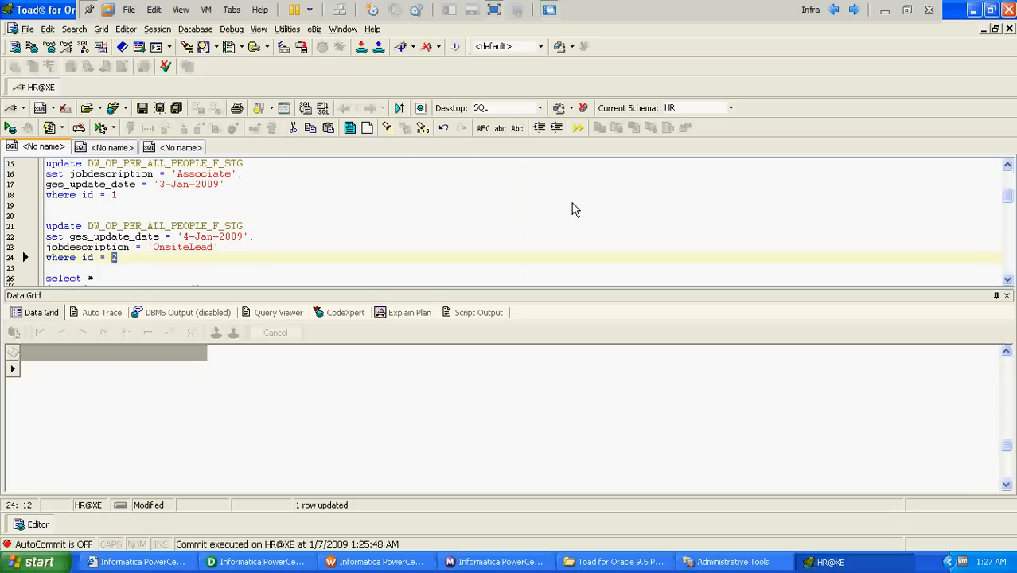
type("1")
key("F9")
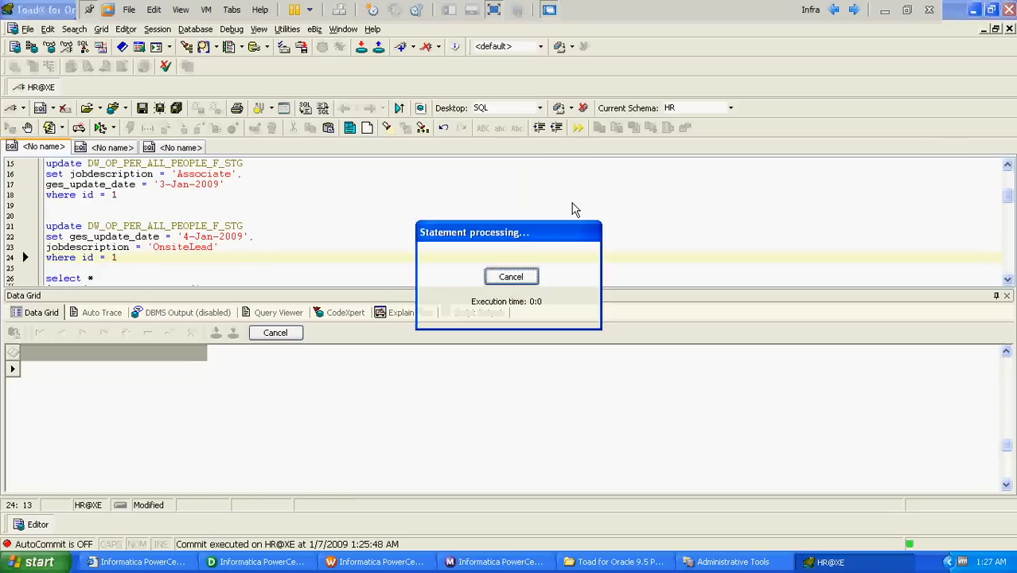
Run the select query on DW_OP_PER_ALL_PEOPLE_F_STG and check JOBDESCRIPTION of the row for ID 1.
key("Up")
key("Up")
key("Up")
key("Up")
key("Up")
key("Up")
key("Up")
key("Up")
key("Up")
key("Up")
key("Up")
key("Up")
key("Up")
key("Up")
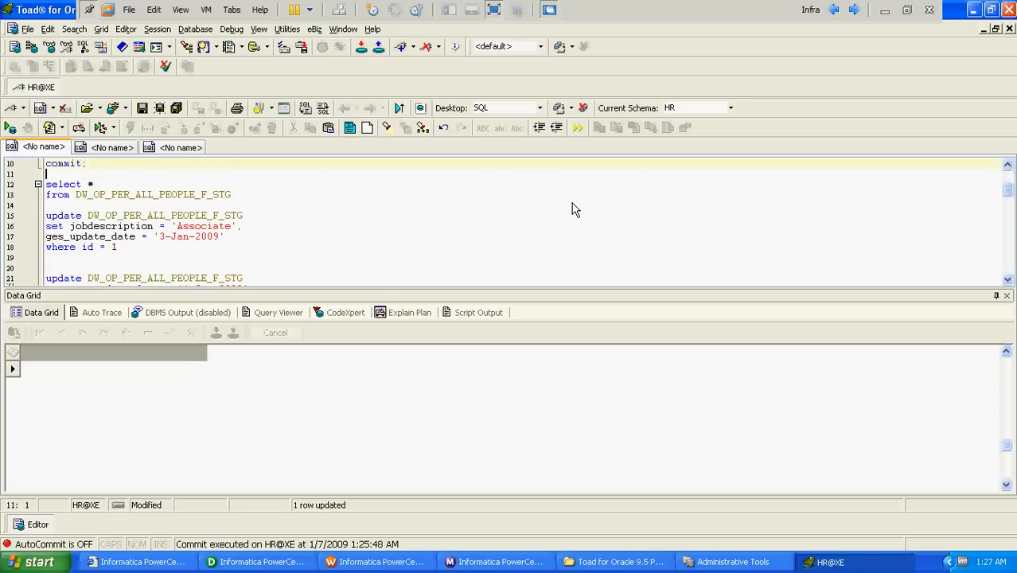
key("Down")
key("Down")
key("F9")
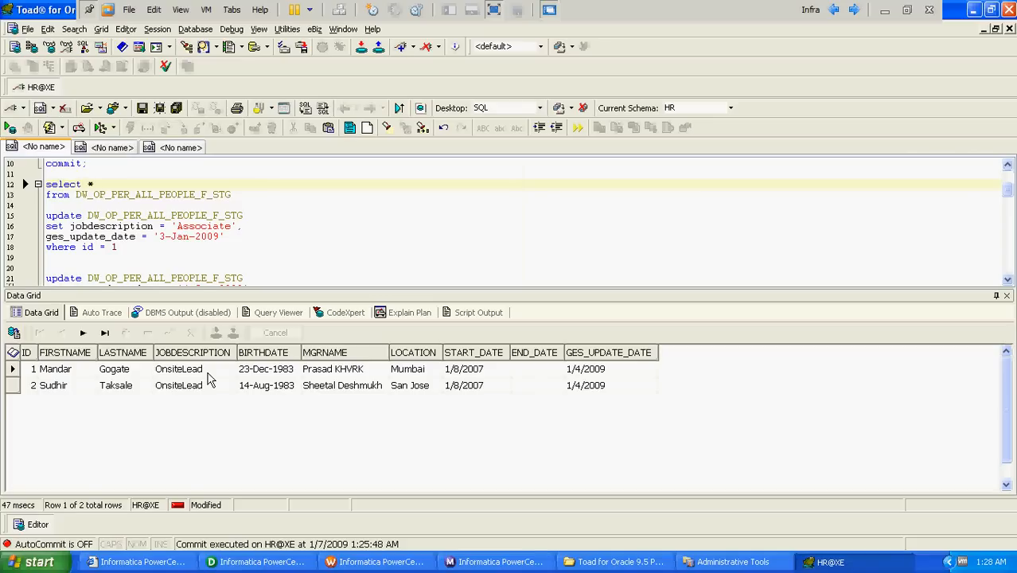
left_click(207, 372)
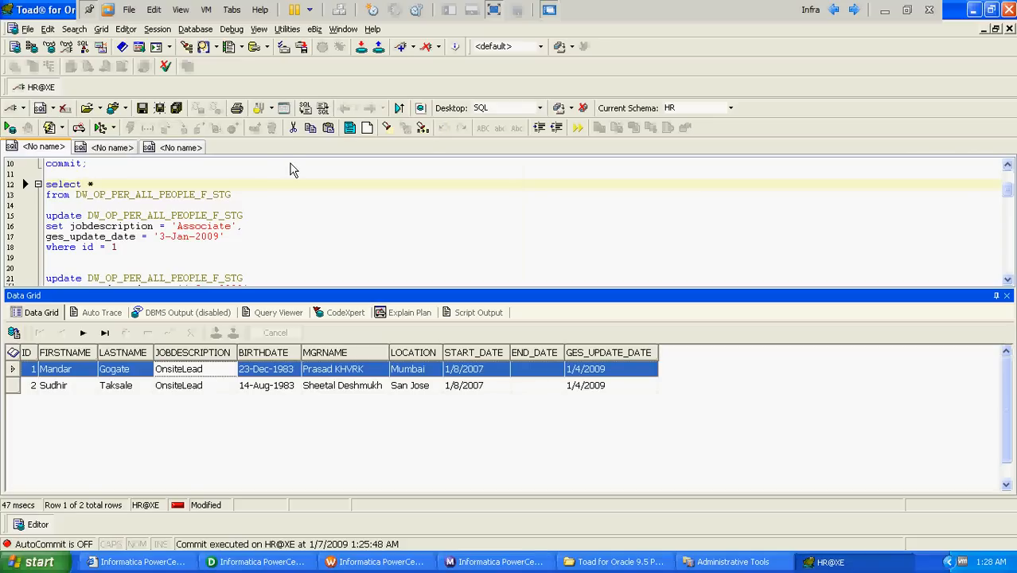
Commit the staging updates, then switch to Workflow Manager and start wf_SCD2 from the s_SCD2 task.
left_click(257, 167)
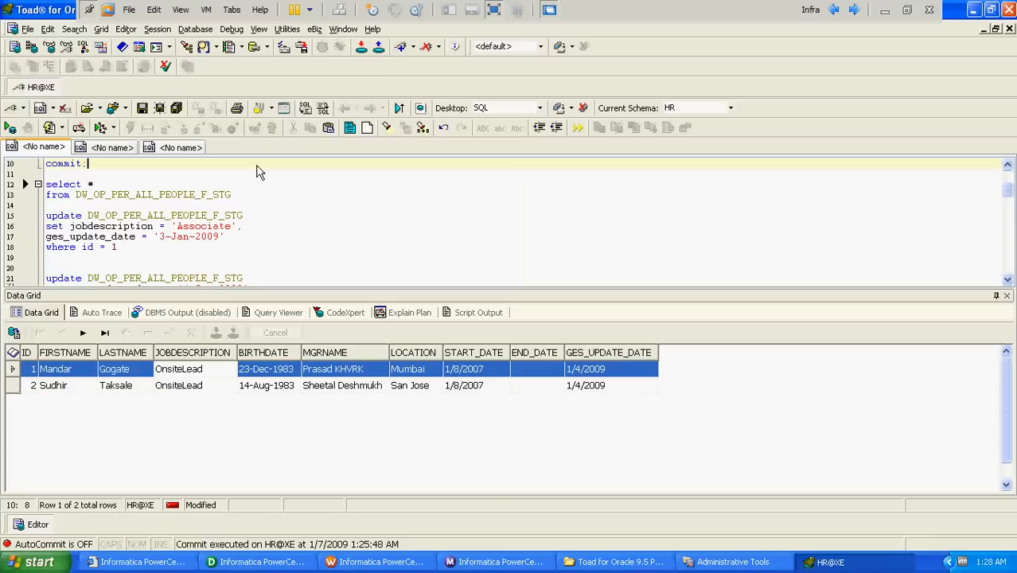
left_click(350, 566)
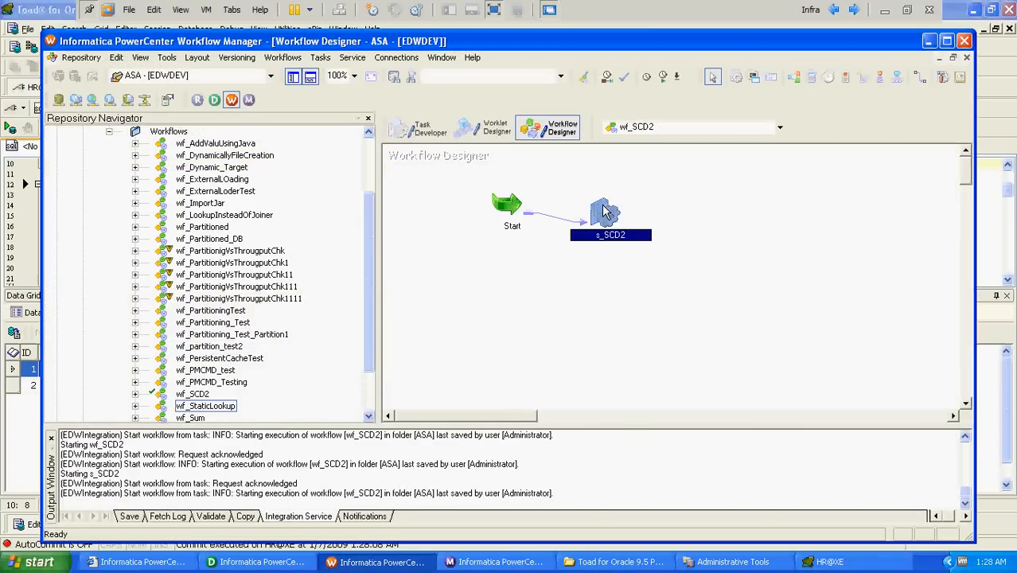
right_click(603, 211)
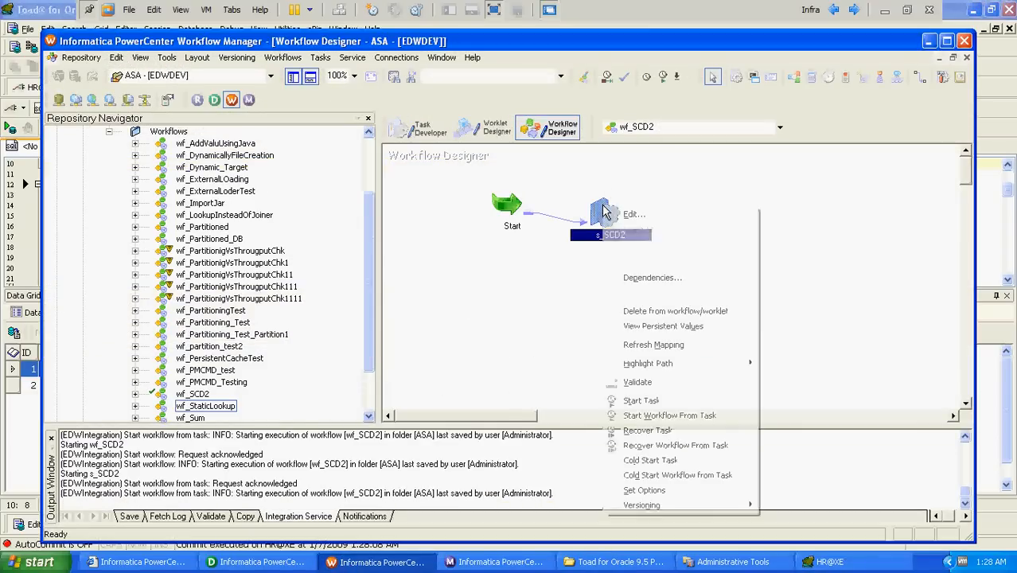
left_click(641, 416)
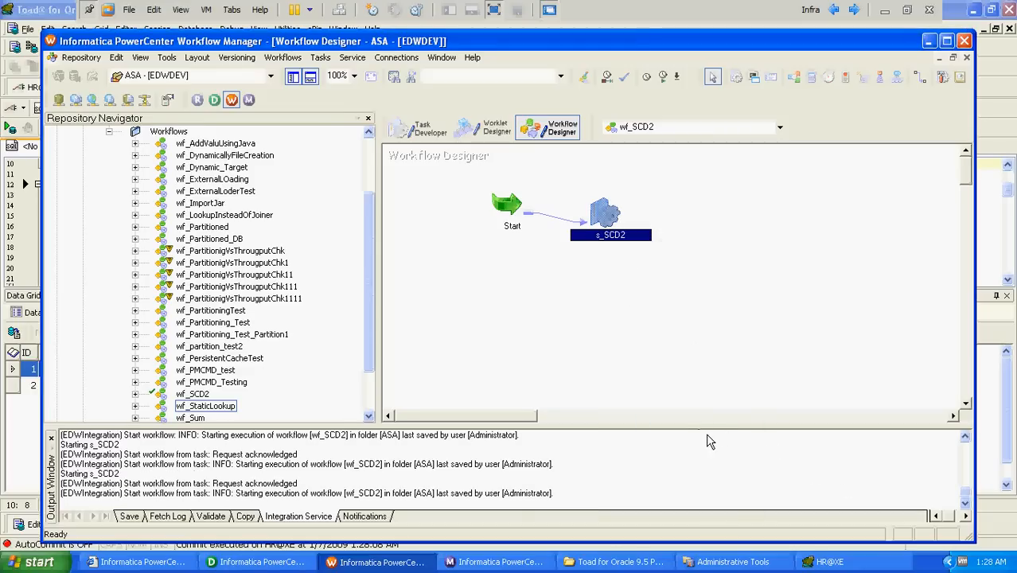
Switch to Workflow Monitor and examine the applied rows of the UpdateOldSCDProfile and InsertNewSCDProfile targets in the newest s_SCD2 run.
left_click(501, 560)
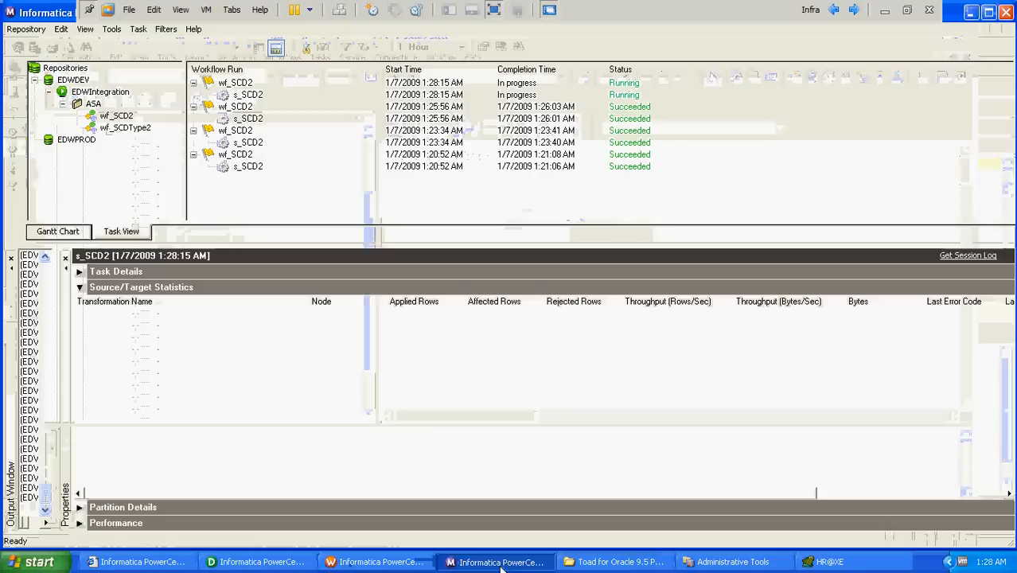
left_click(247, 94)
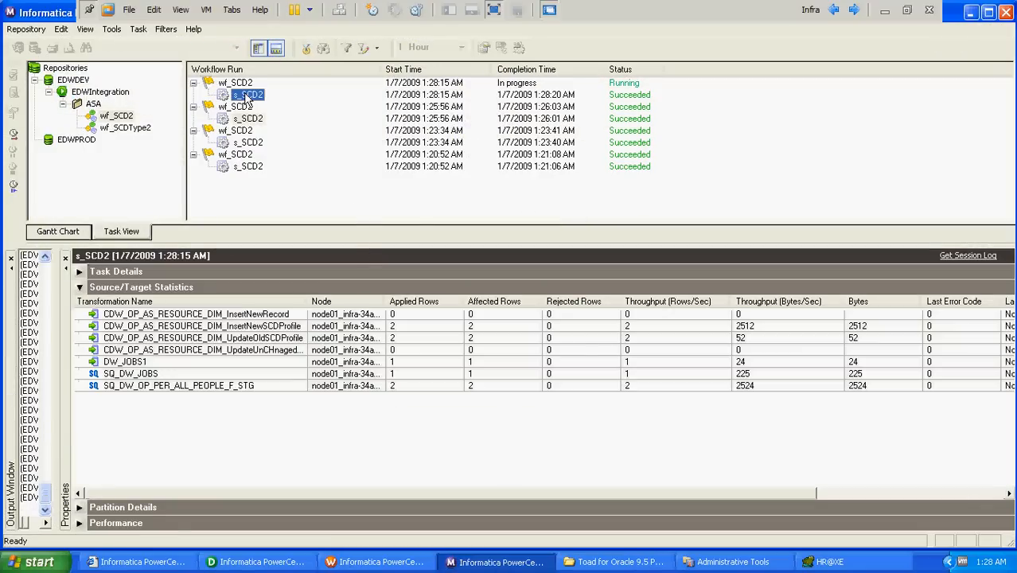
left_click(407, 338)
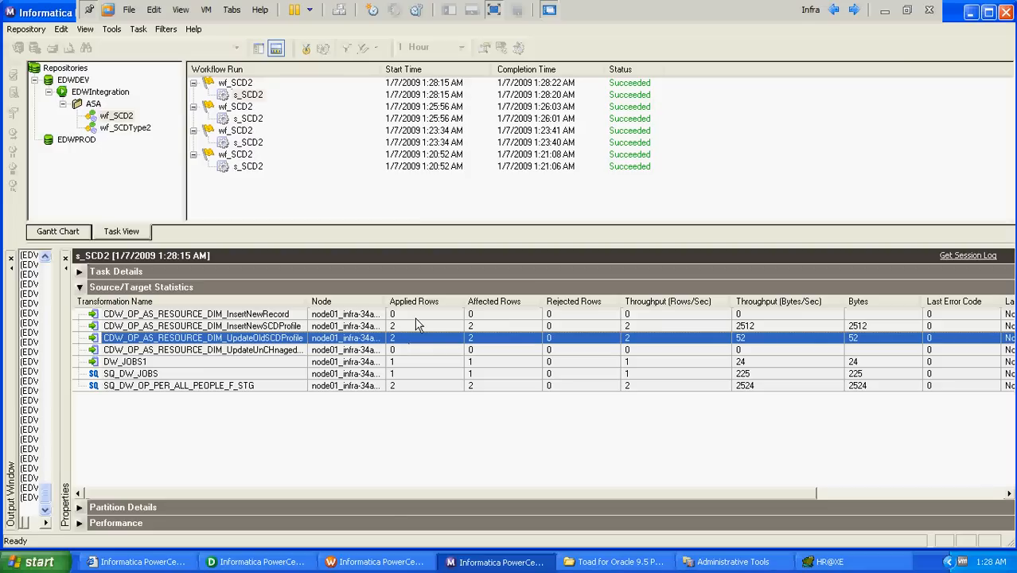
left_click(413, 326)
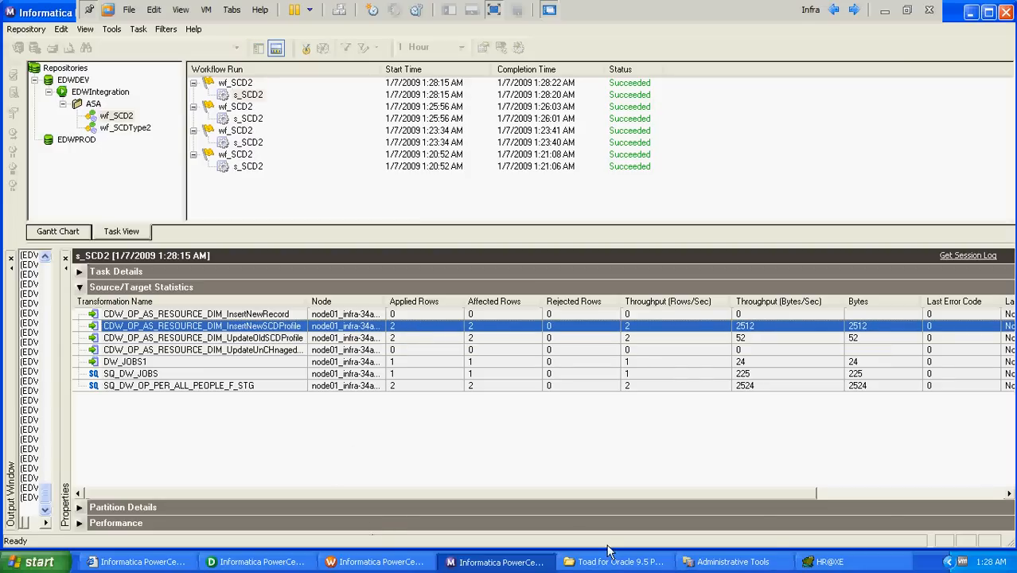
Switch to Toad and run the select query on cdw_op_as_resource_dim.
left_click(827, 562)
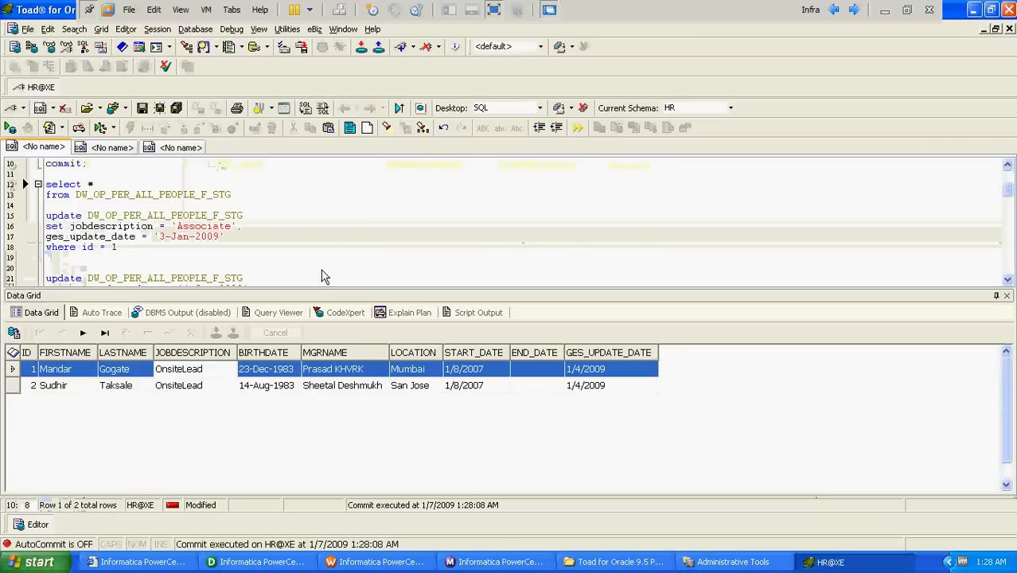
left_click(253, 219)
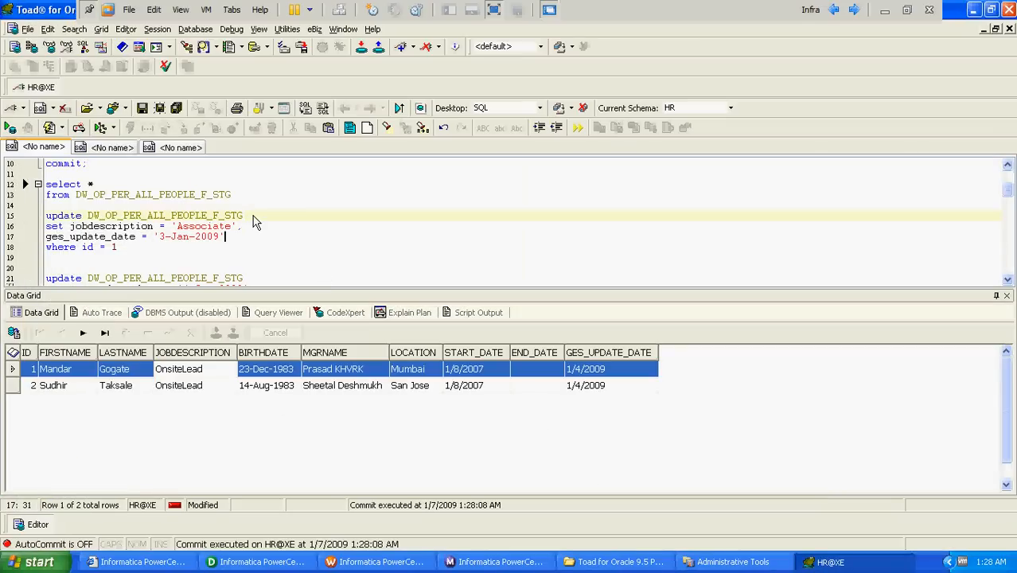
key("Down")
key("Down")
key("Down")
key("Down")
key("Down")
key("Down")
key("Down")
key("Down")
key("Down")
key("Down")
key("Down")
key("Down")
key("Down")
key("Left")
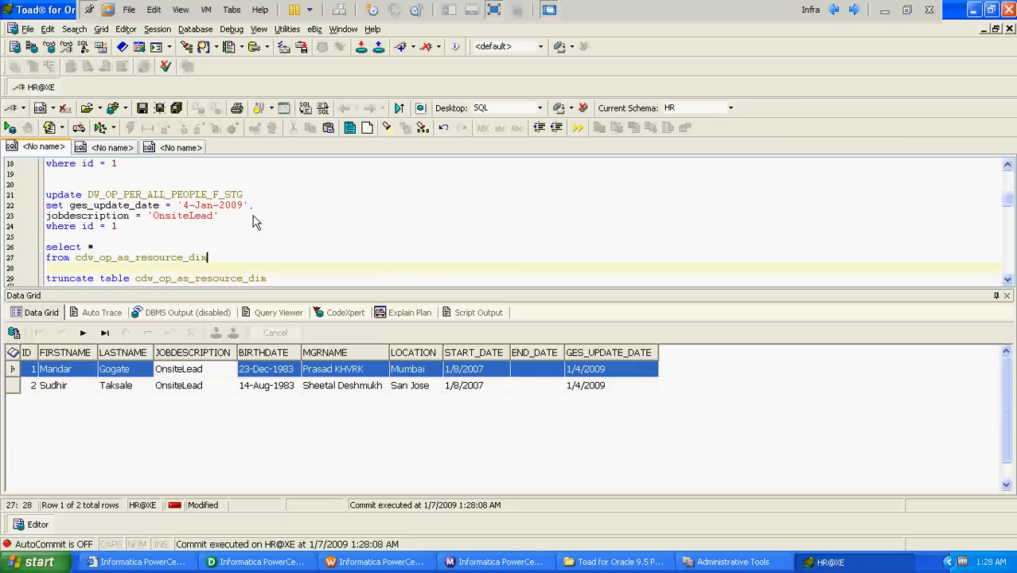
key("F9")
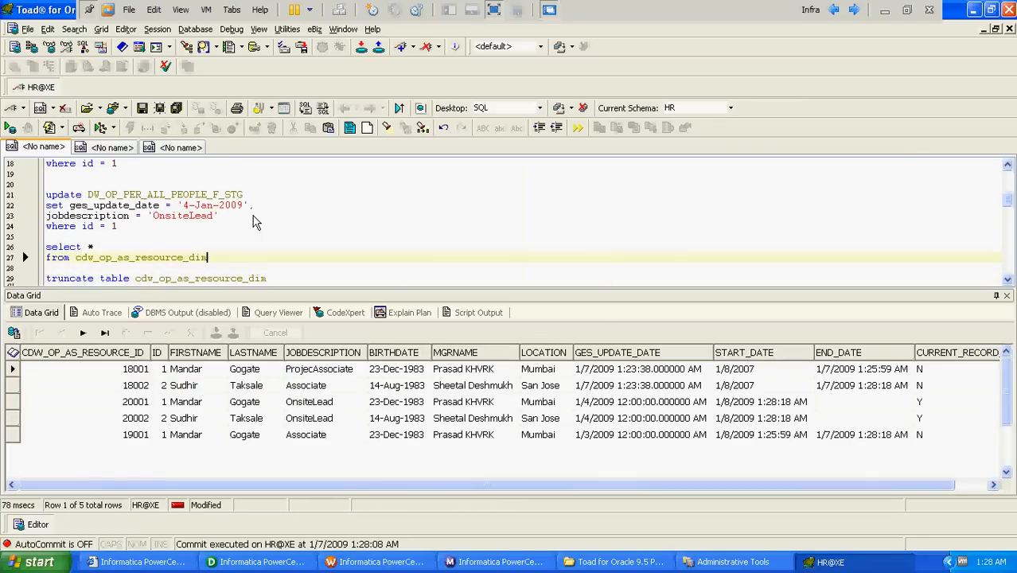
Add an order by 1 clause to the cdw_op_as_resource_dim query, run it, then make it descending with desc and rerun.
key("Return")
type("ord")
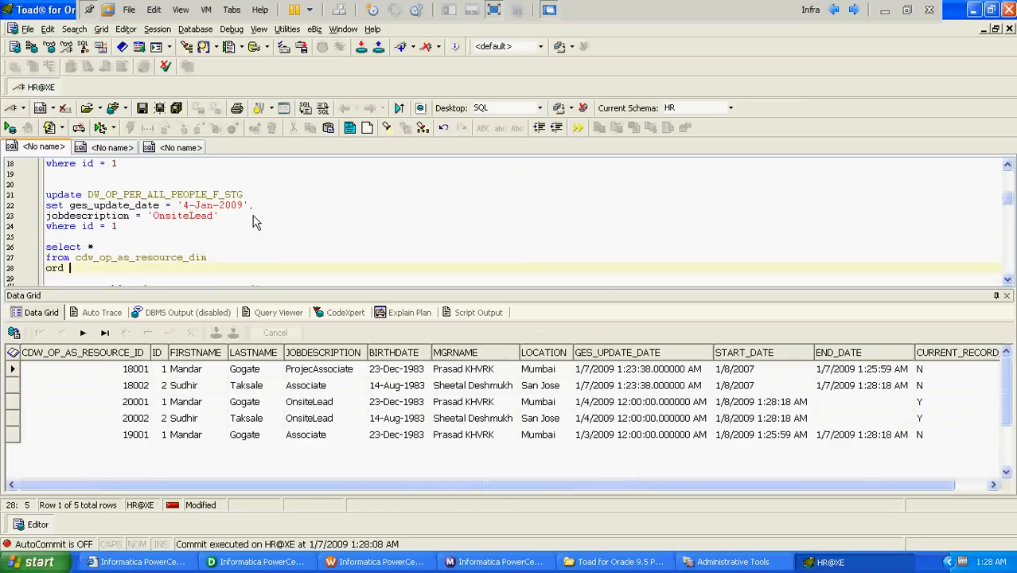
key("BackSpace")
type("er by 1")
key("F9")
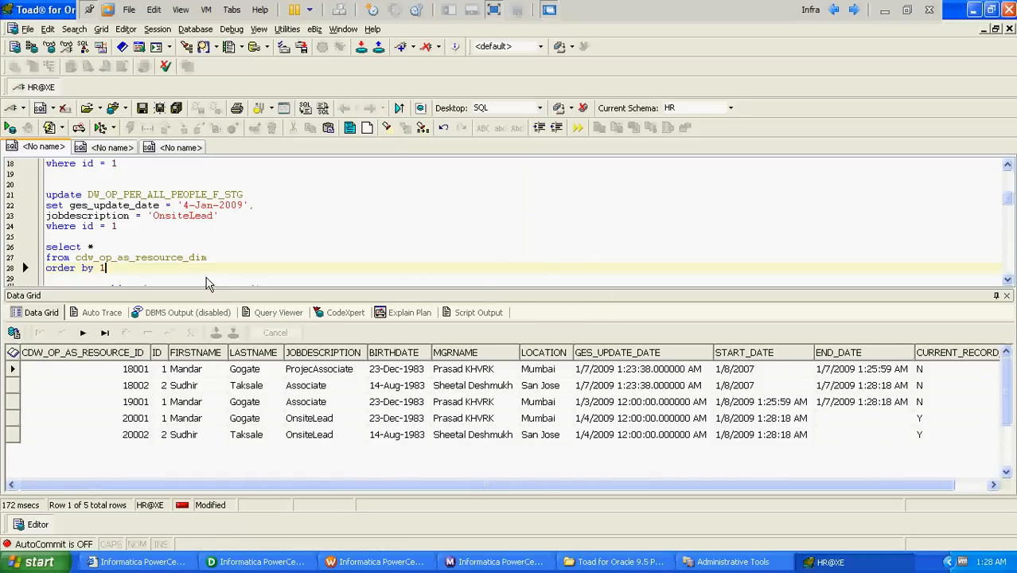
type("desc")
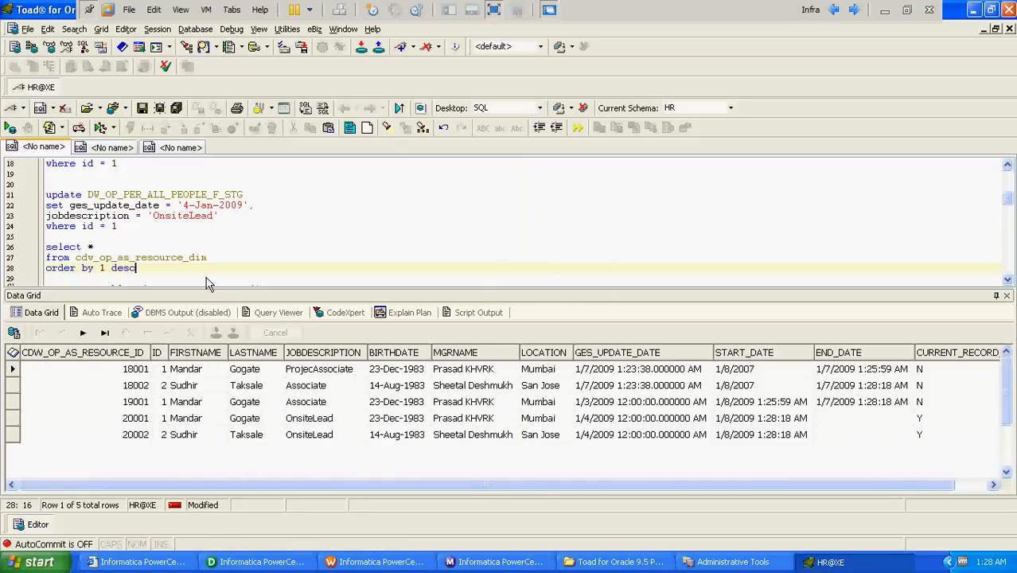
key("F9")
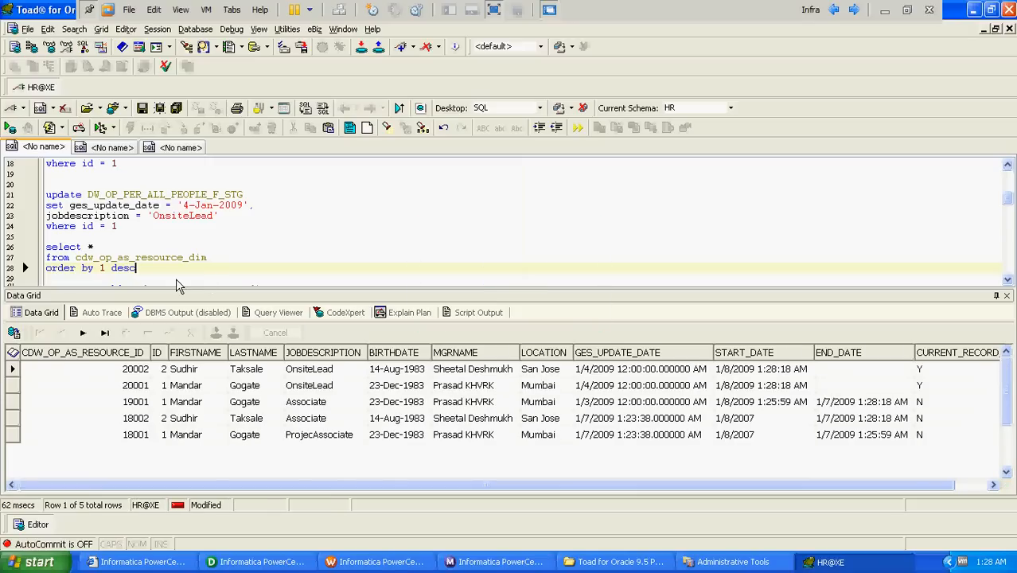
Change the sort column in the order by clause to 2 and rerun the dimension query.
key("ctrl+Left")
key("ctrl+Left")
key("shift+Right")
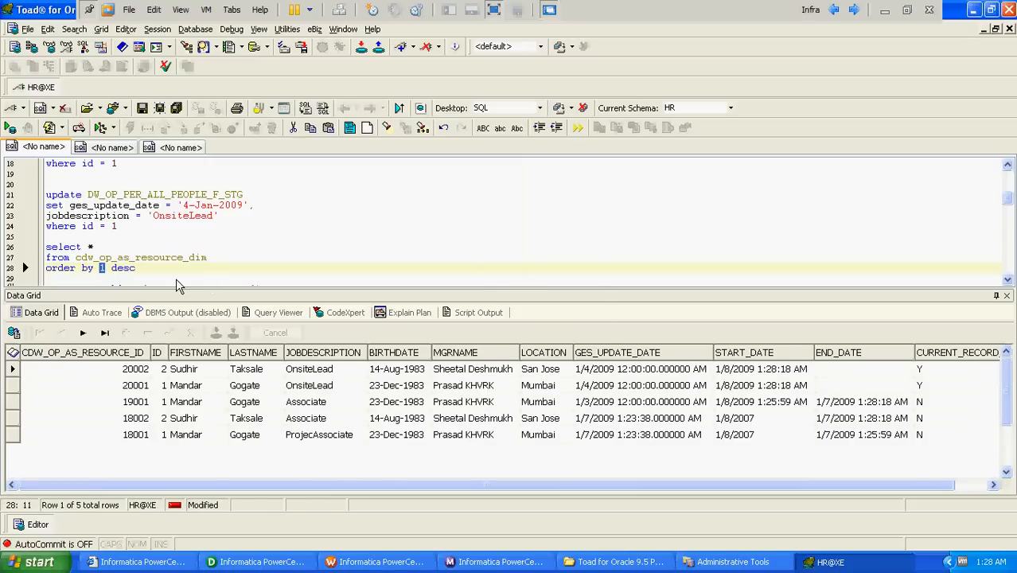
type("2")
key("F9")
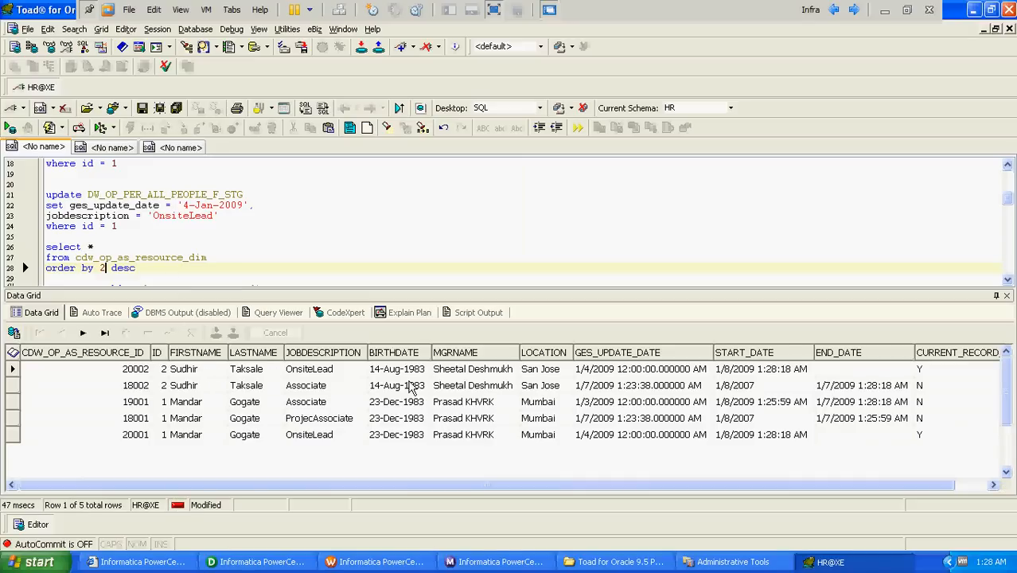
Check START_DATE, END_DATE, JOBDESCRIPTION and CURRENT_RECORD_FLAG in the two dimension rows for ID 2.
left_click(736, 390)
left_click(842, 393)
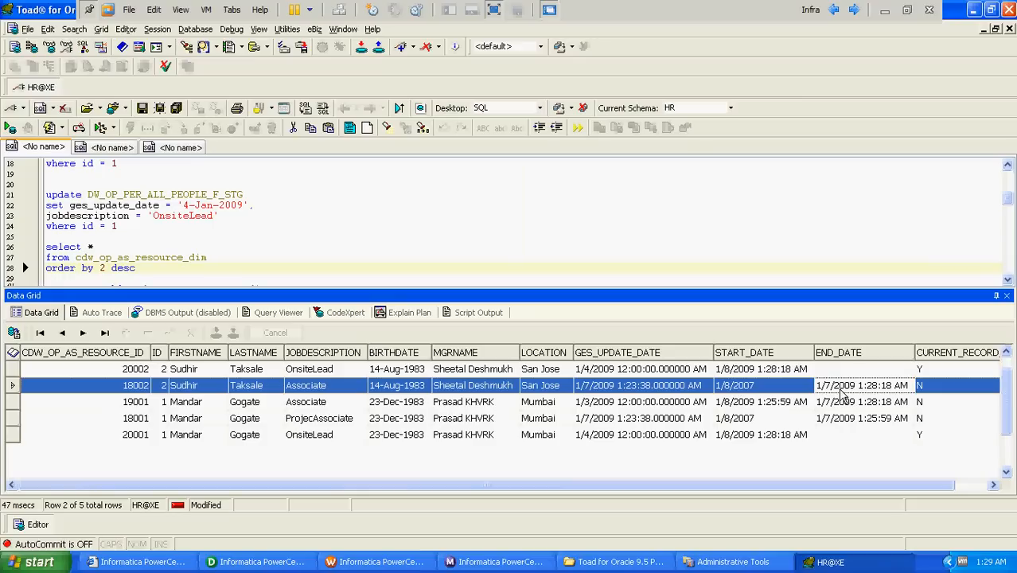
left_click(755, 372)
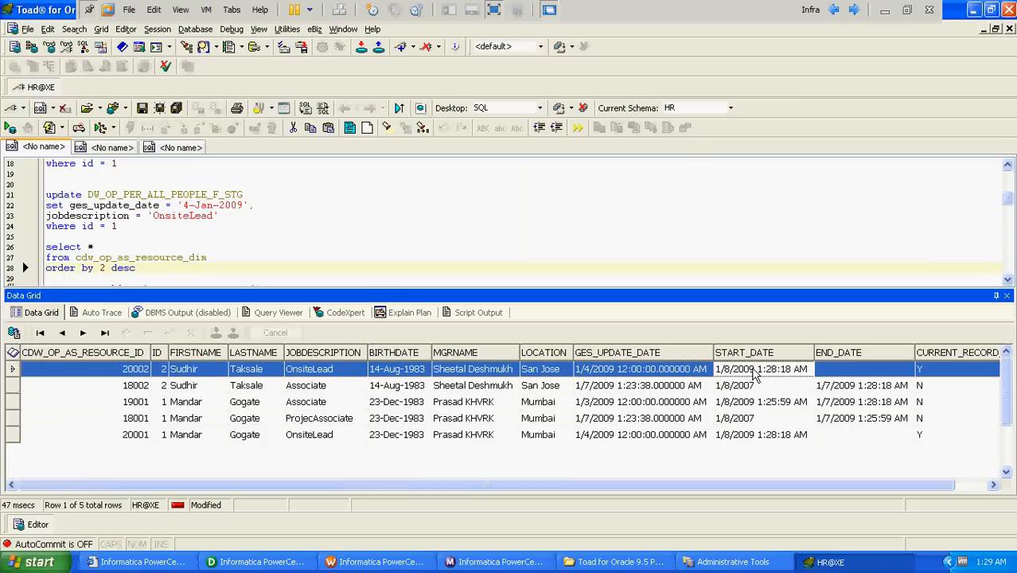
left_click(309, 374)
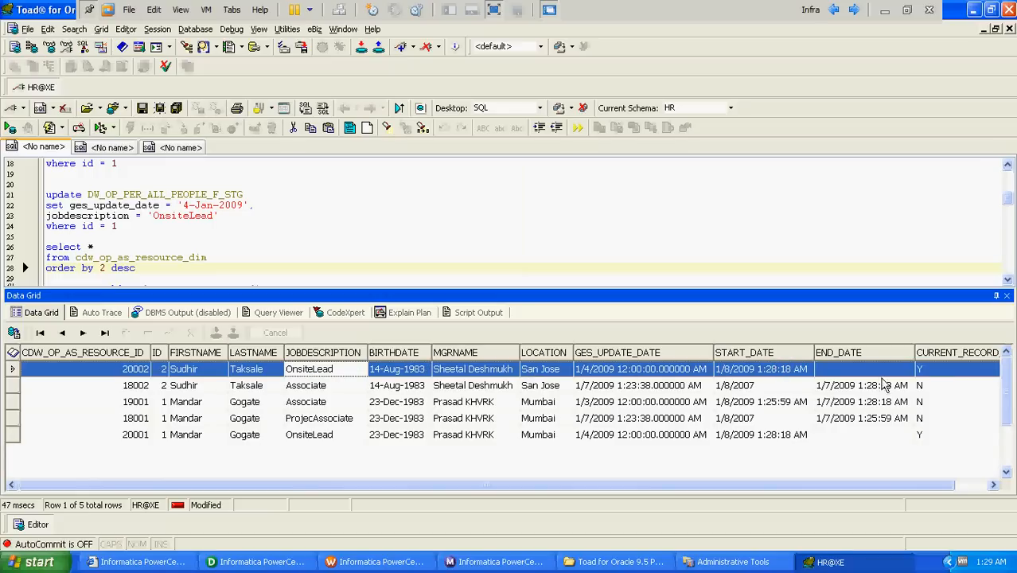
left_click(942, 372)
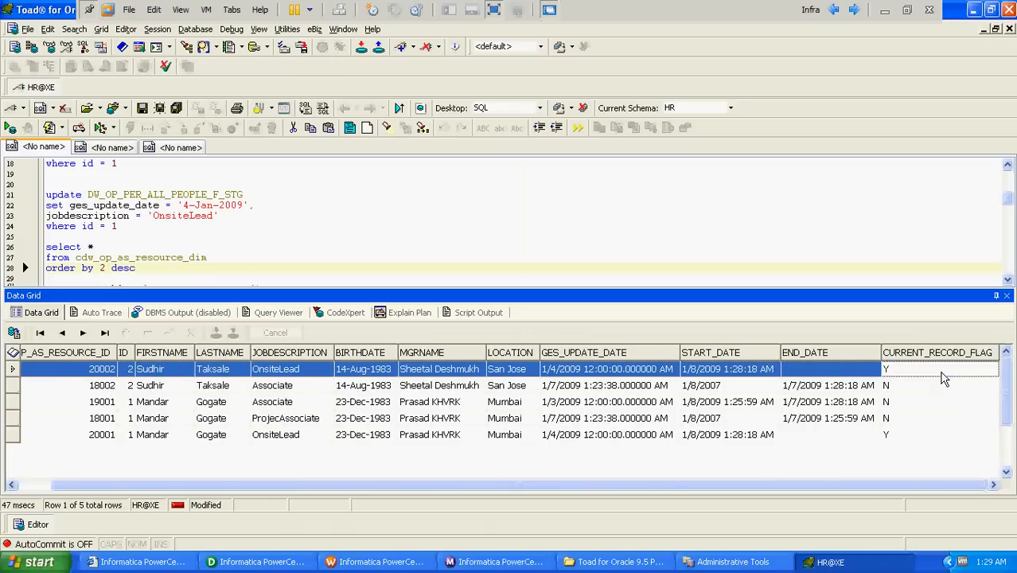
left_click(826, 372)
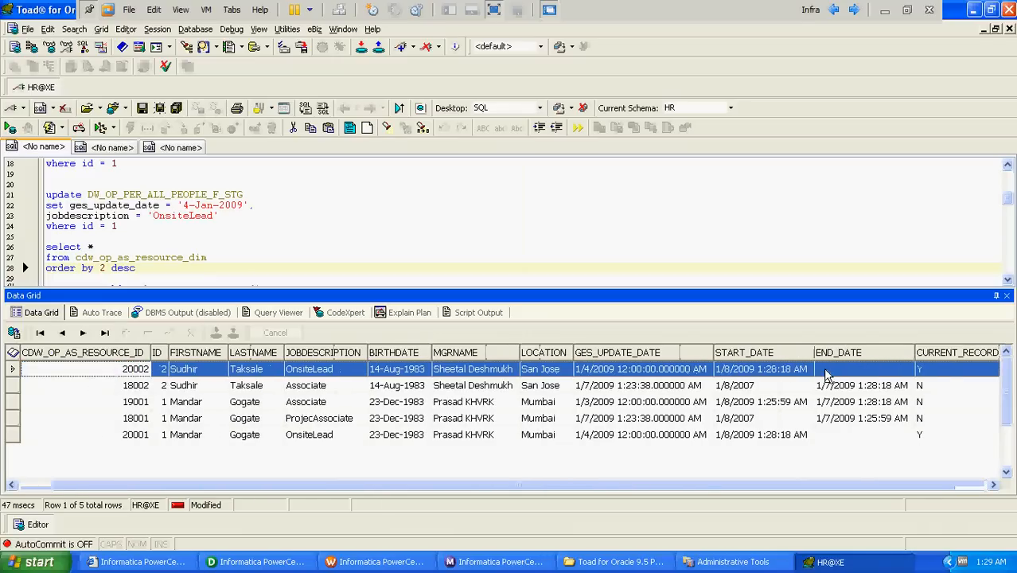
Compare JOBDESCRIPTION between dimension rows 18001 and 19001 for ID 1.
key("Down")
key("Down")
key("Down")
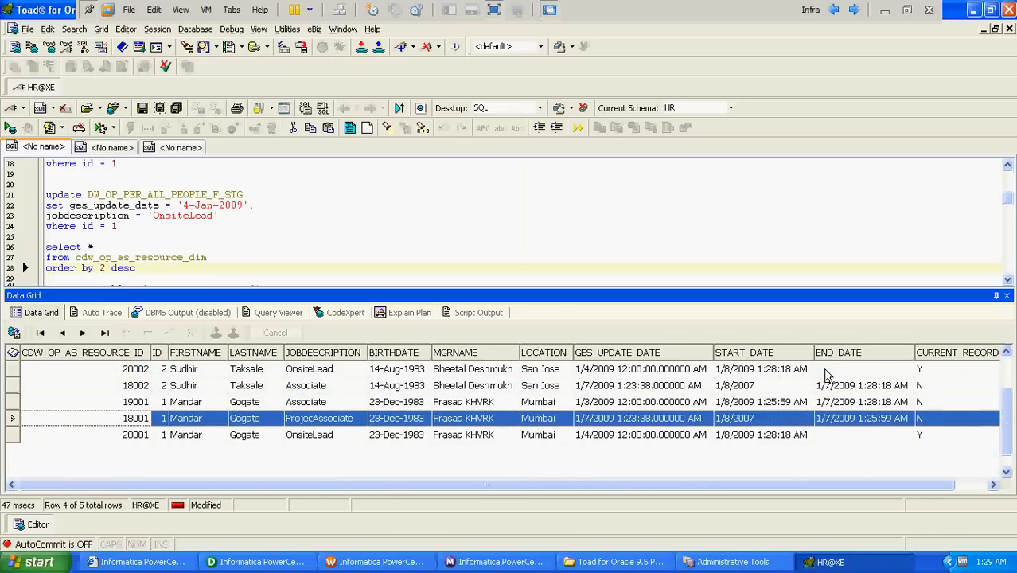
key("Right")
key("Right")
key("Right")
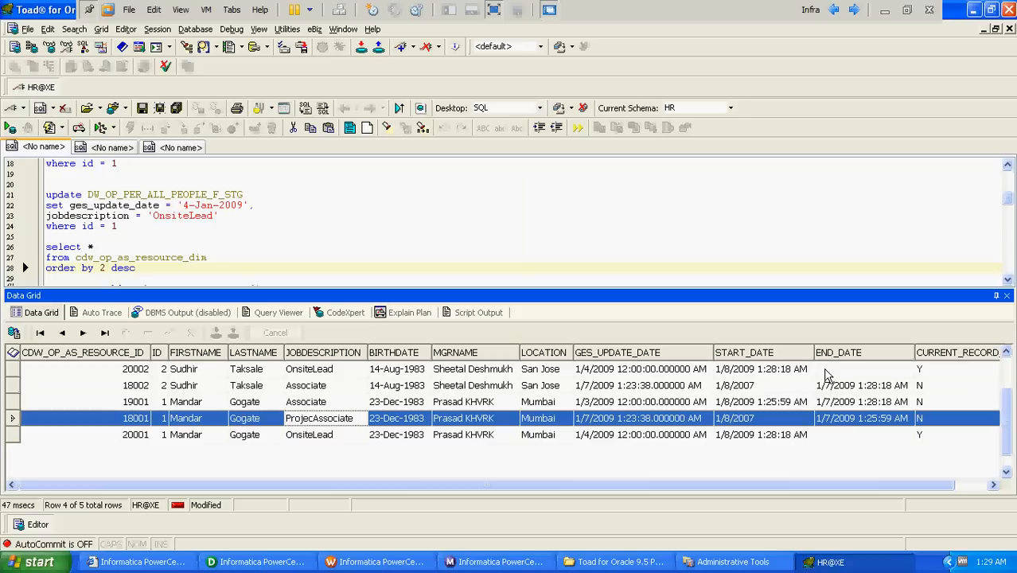
key("Up")
key("Down")
key("Up")
key("Down")
Compare START_DATE between rows 18001 and 19001, then check END_DATE and CURRENT_RECORD_FLAG of row 19001.
key("Right")
key("Right")
key("Right")
key("Right")
key("Right")
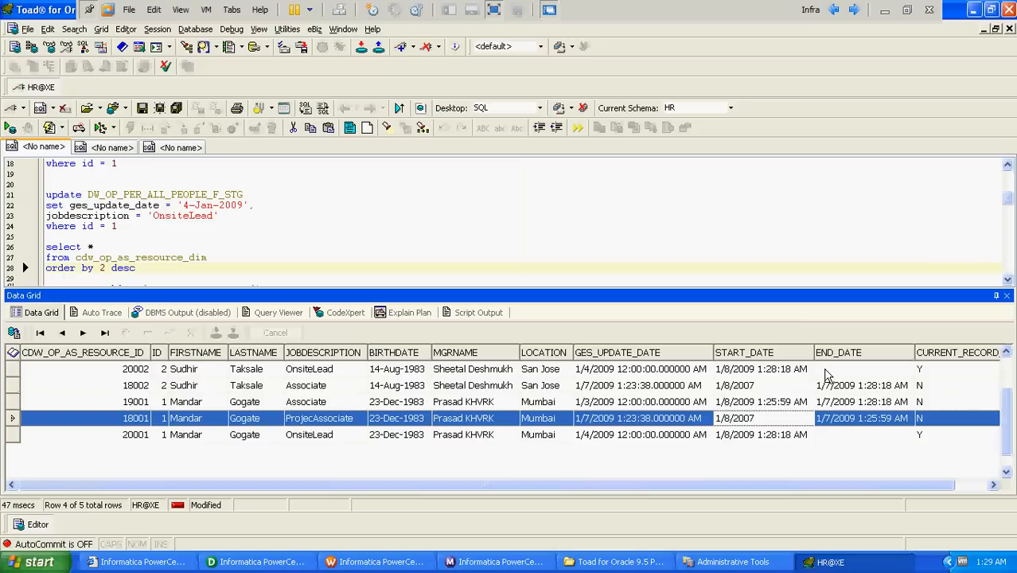
key("Up")
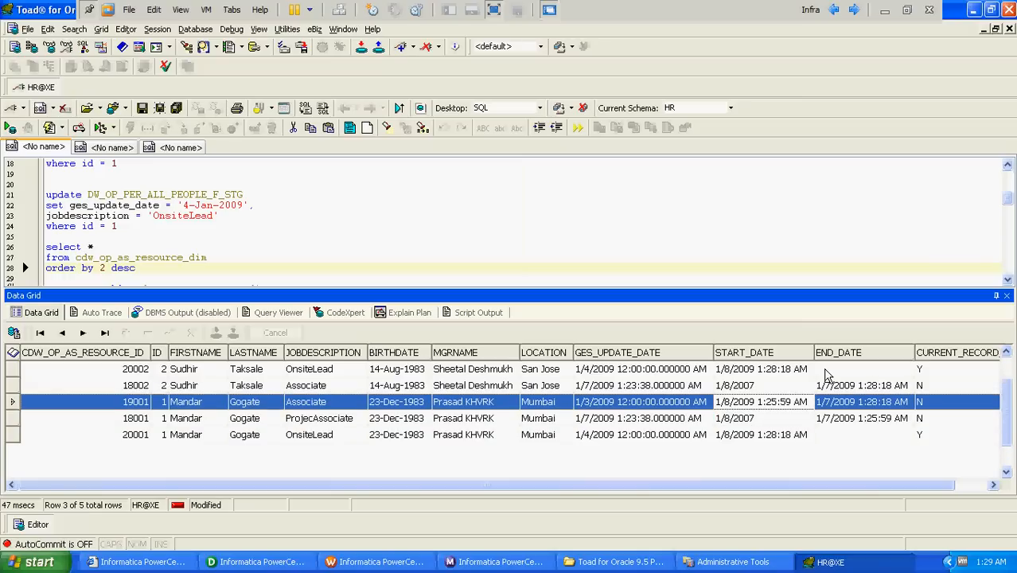
key("Down")
key("Up")
key("Down")
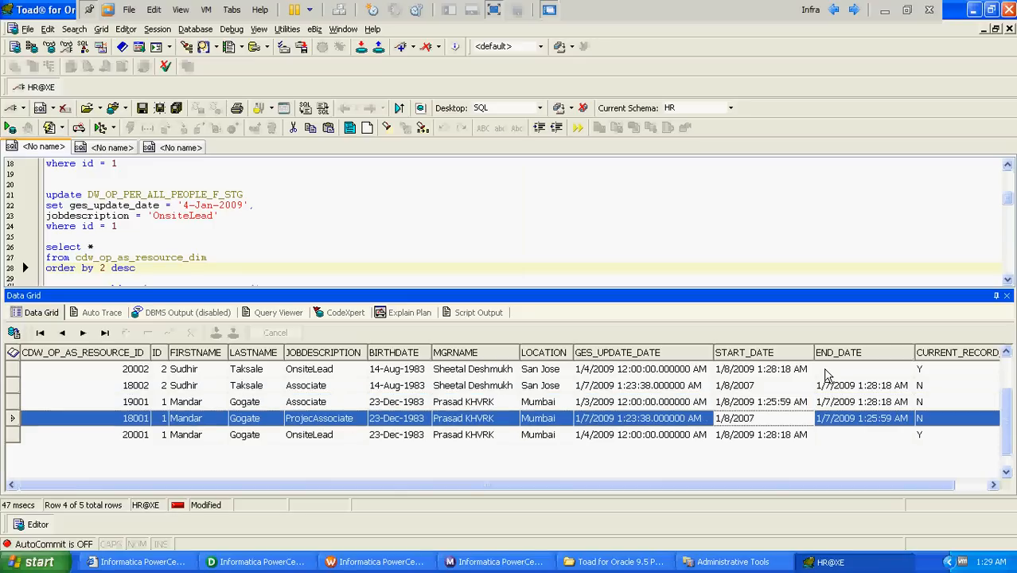
key("Up")
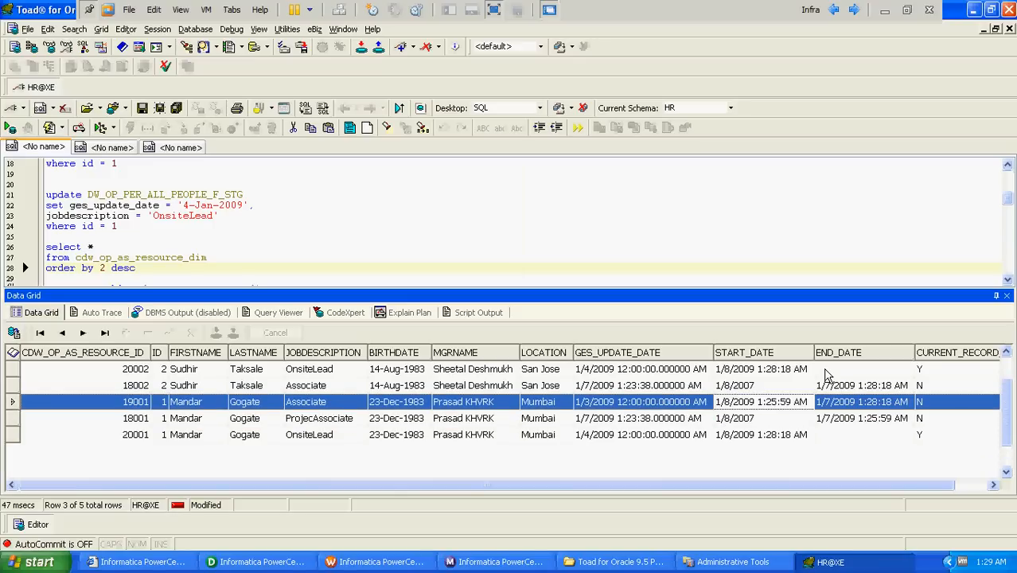
key("Right")
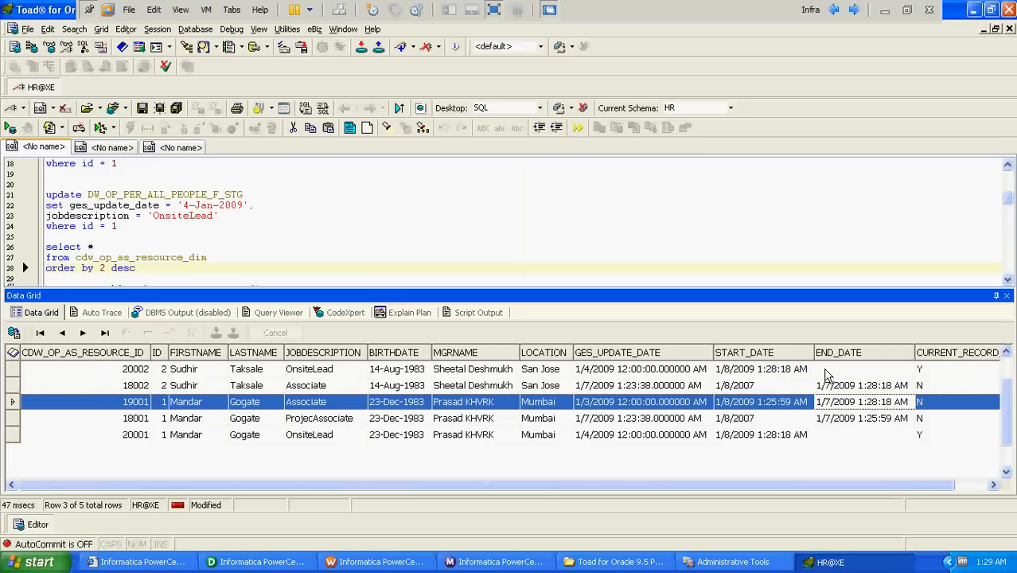
key("Right")
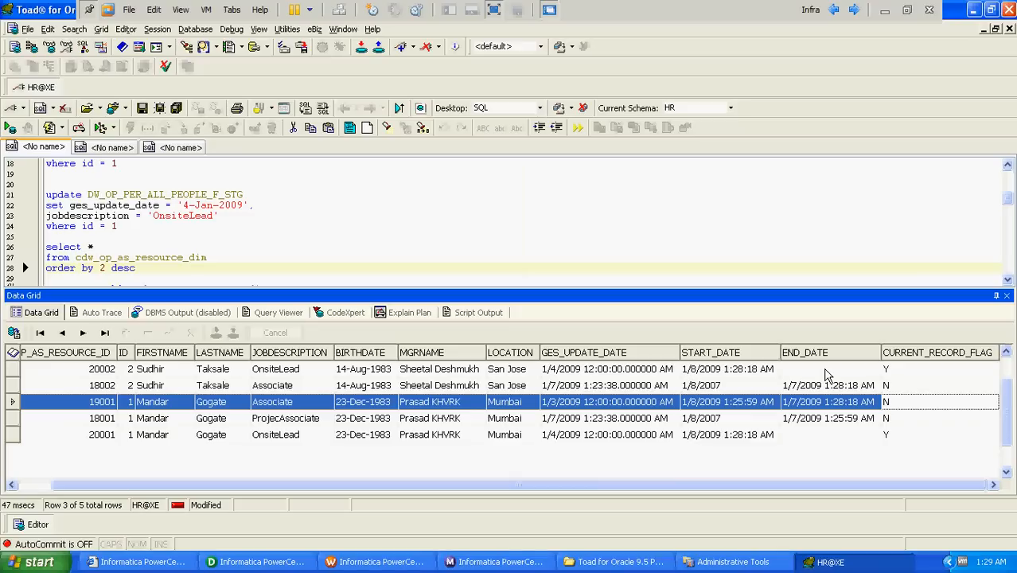
Examine the JOBDESCRIPTION, END_DATE and CURRENT_RECORD_FLAG cells of the OnsiteLead row for ID 1.
key("Down")
key("Down")
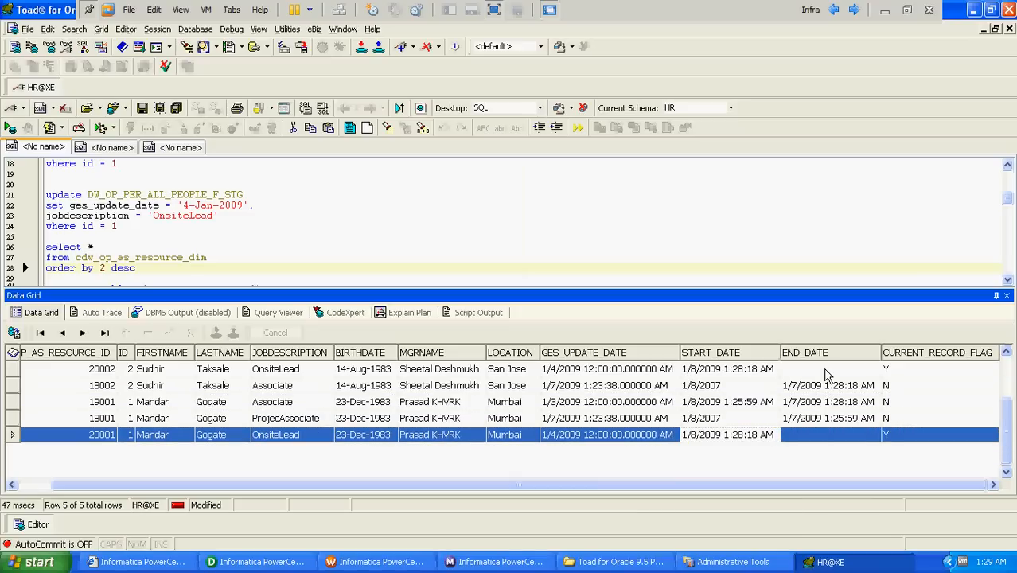
key("Left")
key("Left")
key("Left")
key("Left")
key("Left")
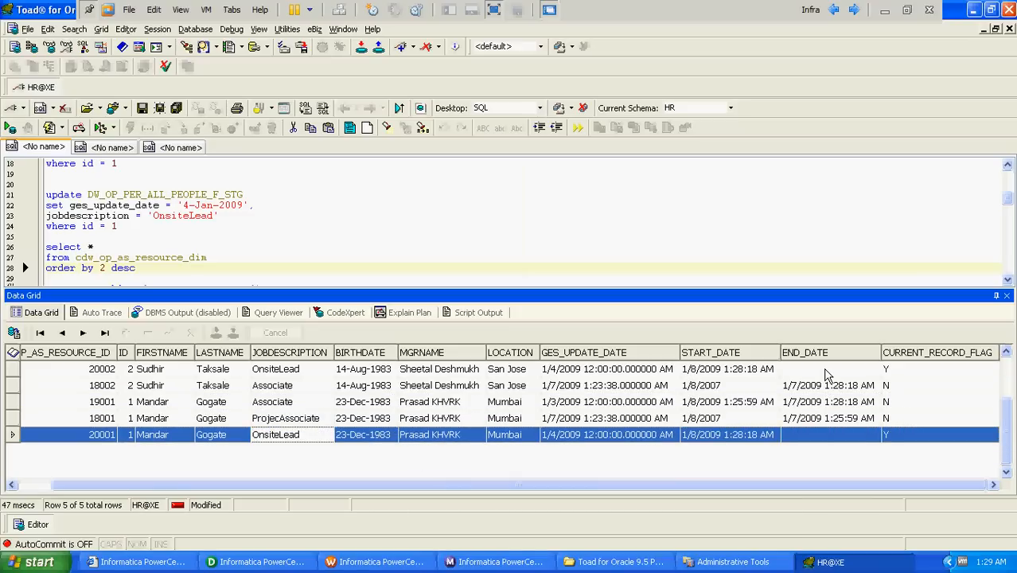
key("Right")
key("Right")
key("Right")
key("Right")
key("Right")
key("Right")
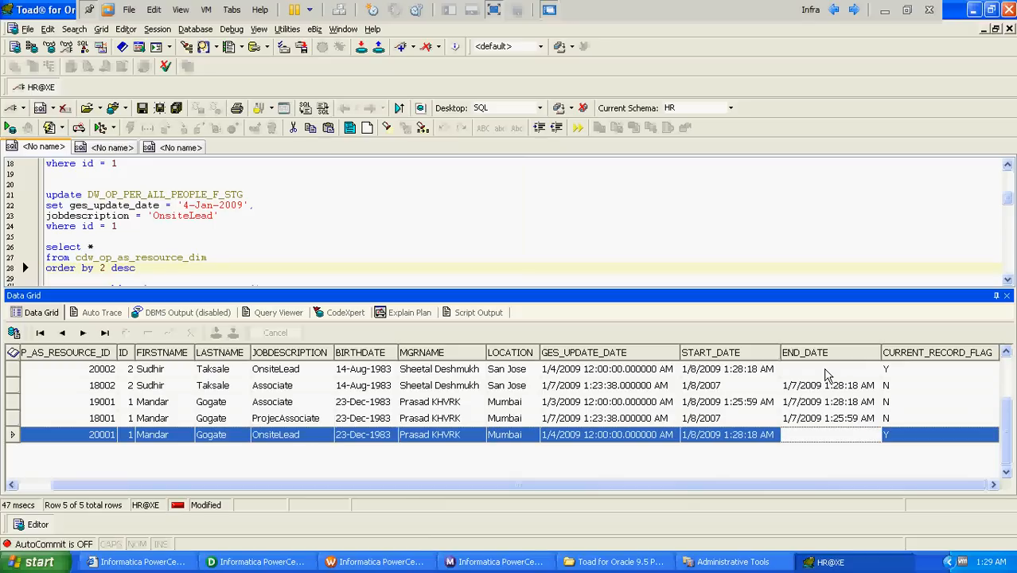
key("Right")
key("Left")
key("Left")
key("Left")
key("Left")
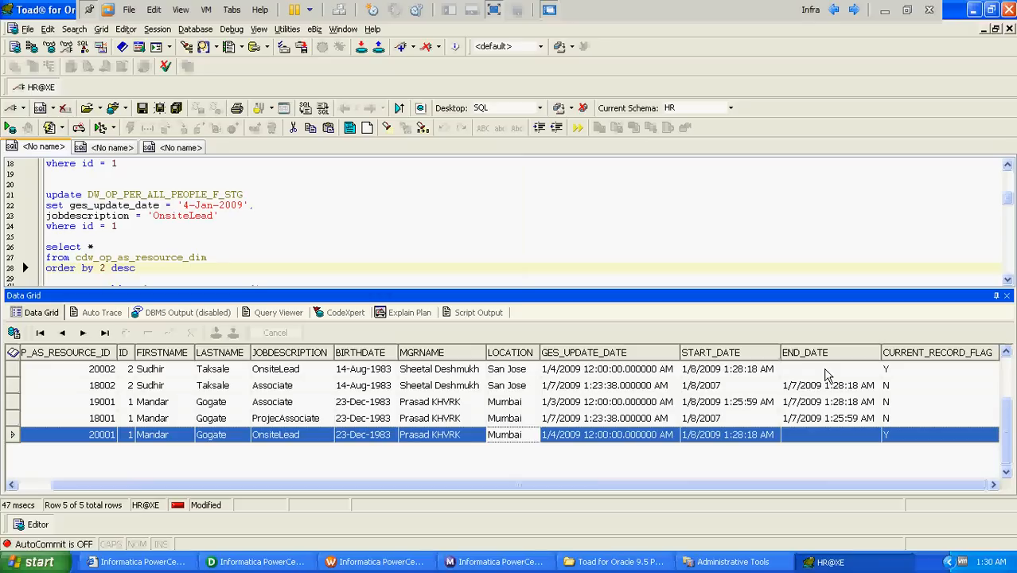
Review the Associate row for ID 1 from JOBDESCRIPTION across to its START_DATE.
key("Up")
key("Up")
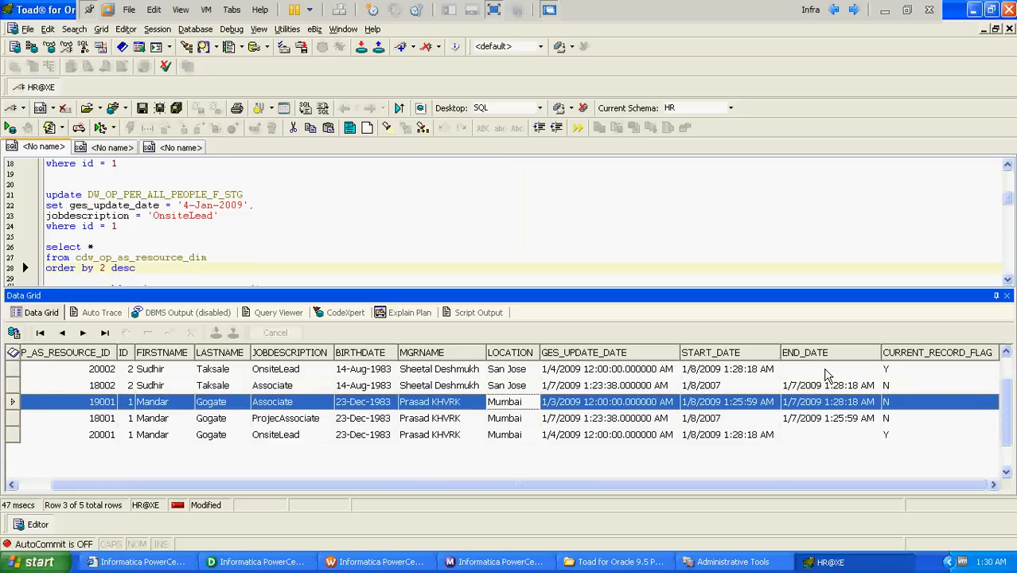
key("Left")
key("Left")
key("Left")
key("Left")
key("Left")
key("Left")
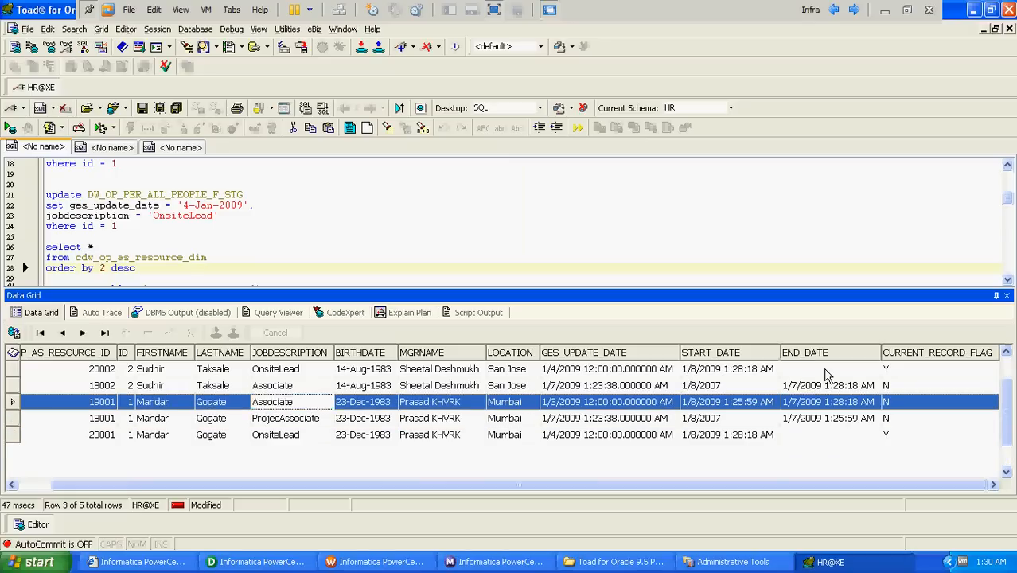
key("Right")
key("Right")
key("Right")
key("Right")
key("Right")
key("Right")
key("Right")
key("Right")
key("Right")
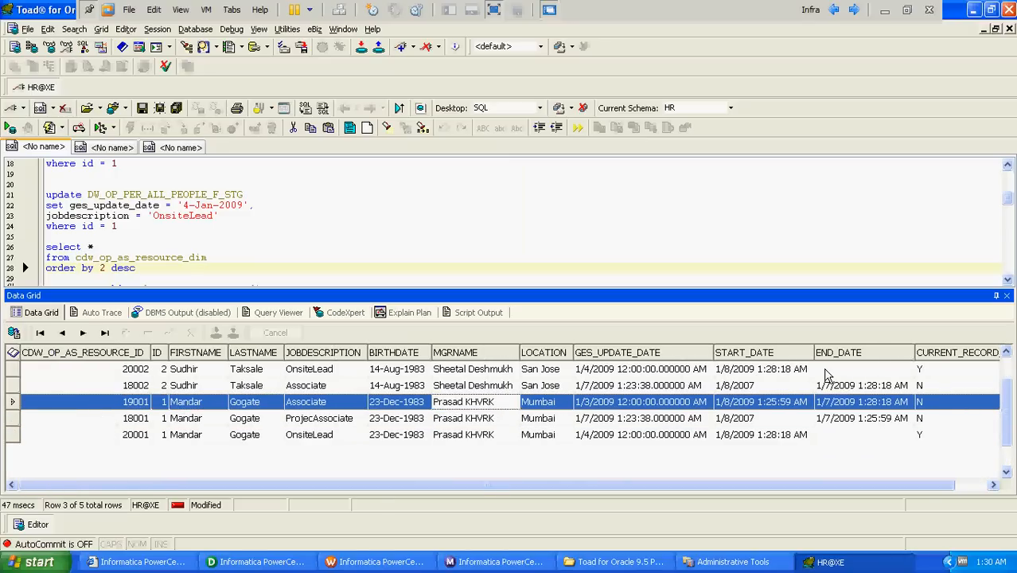
key("Left")
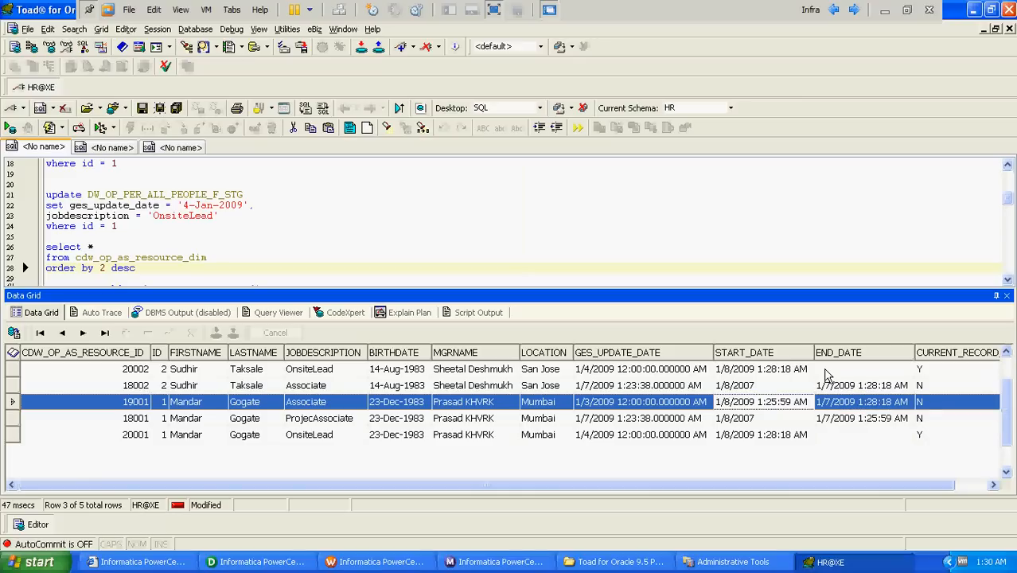
key("Down")
key("Down")
Check END_DATE of the OnsiteLead row for ID 2, then compare CURRENT_RECORD_FLAG across the dimension rows for ID 1.
left_click(826, 371)
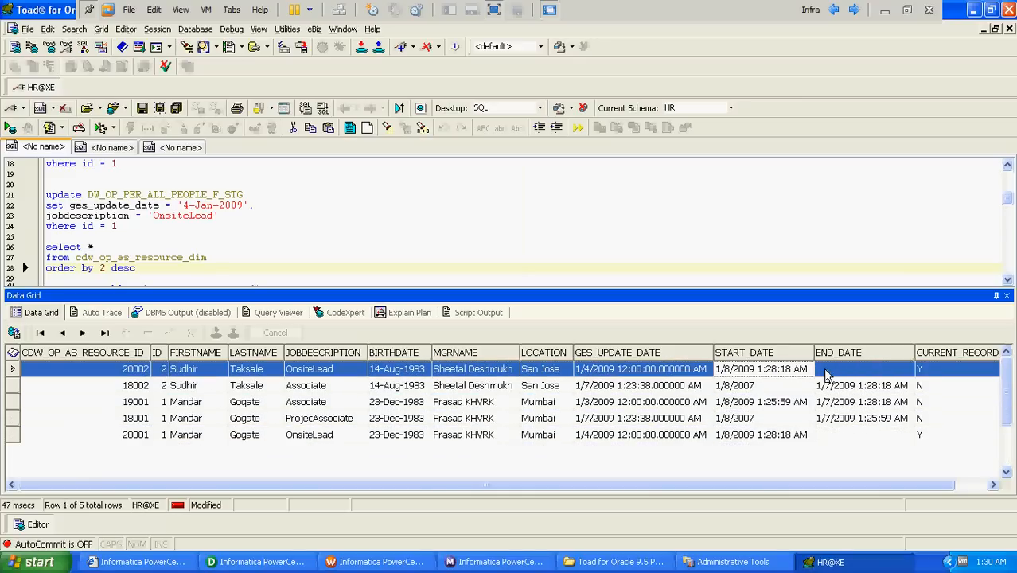
key("Right")
key("Right")
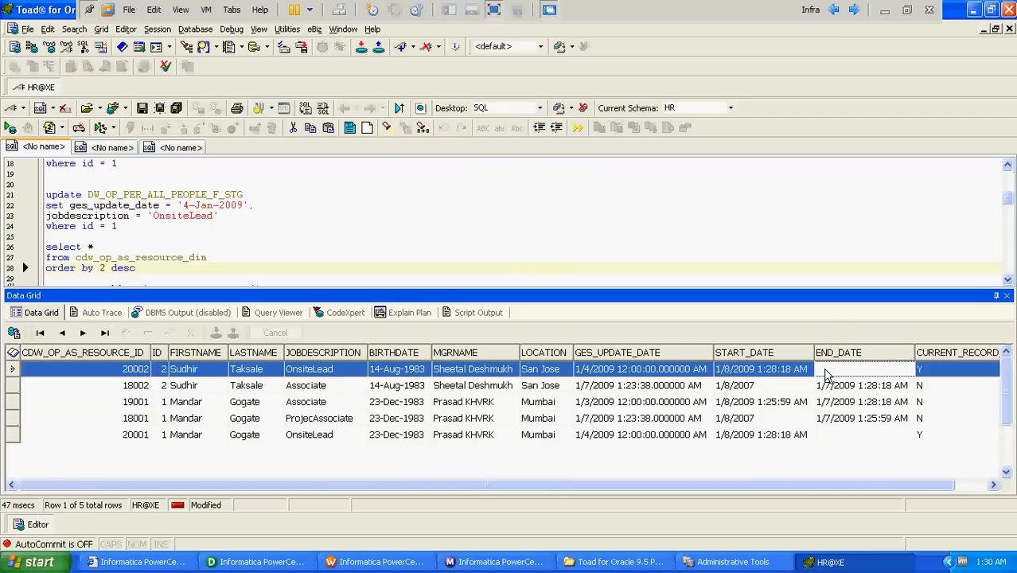
key("Down")
key("Down")
key("Down")
key("Down")
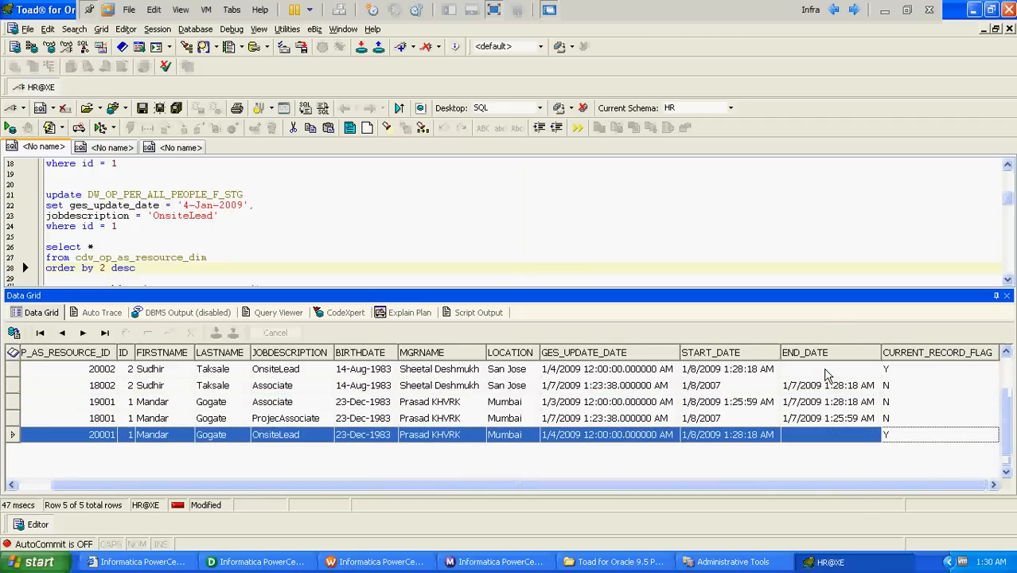
key("Up")
key("Up")
key("Up")
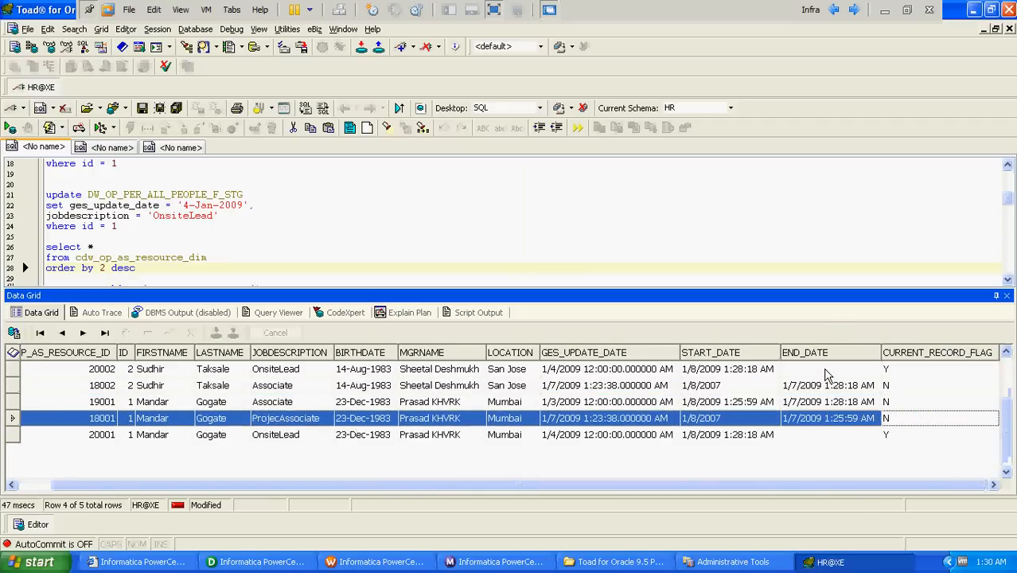
Examine START_DATE and END_DATE of the OnsiteLead row for ID 2, then START_DATE of the Associate row for ID 1 and return to its first column.
key("Up")
key("Left")
key("Left")
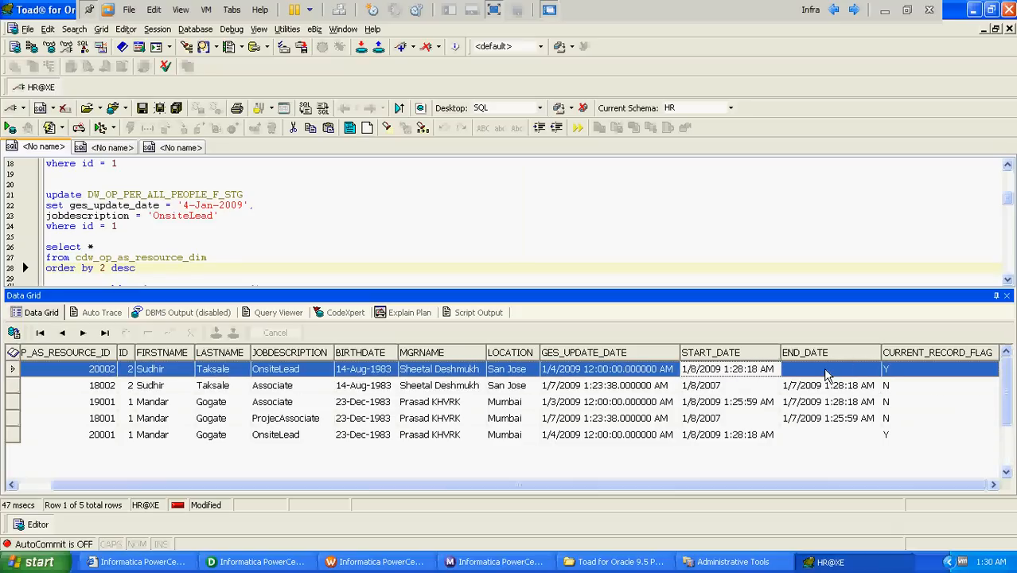
key("Right")
key("Down")
key("Down")
key("Left")
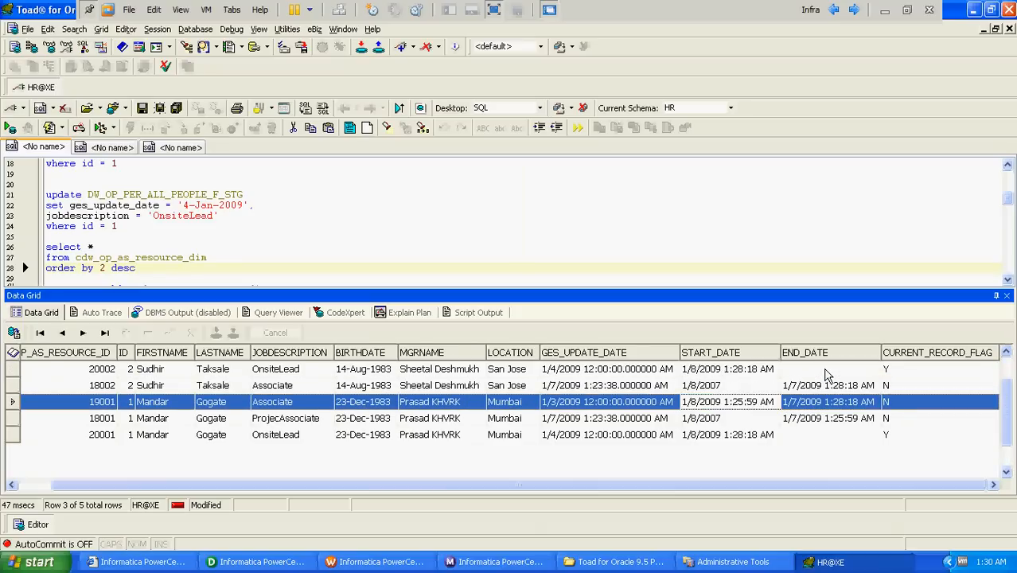
key("Home")
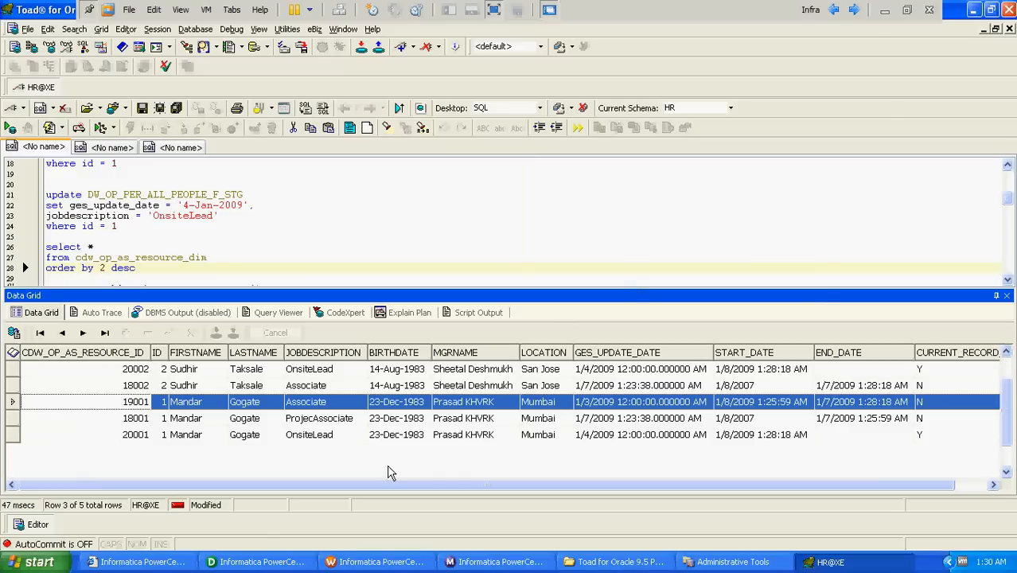
Switch to PowerCenter Designer and review the available mapping template wizards, including the Slowly Changing Dimensions types from Type 1 to Type 3.
left_click(258, 562)
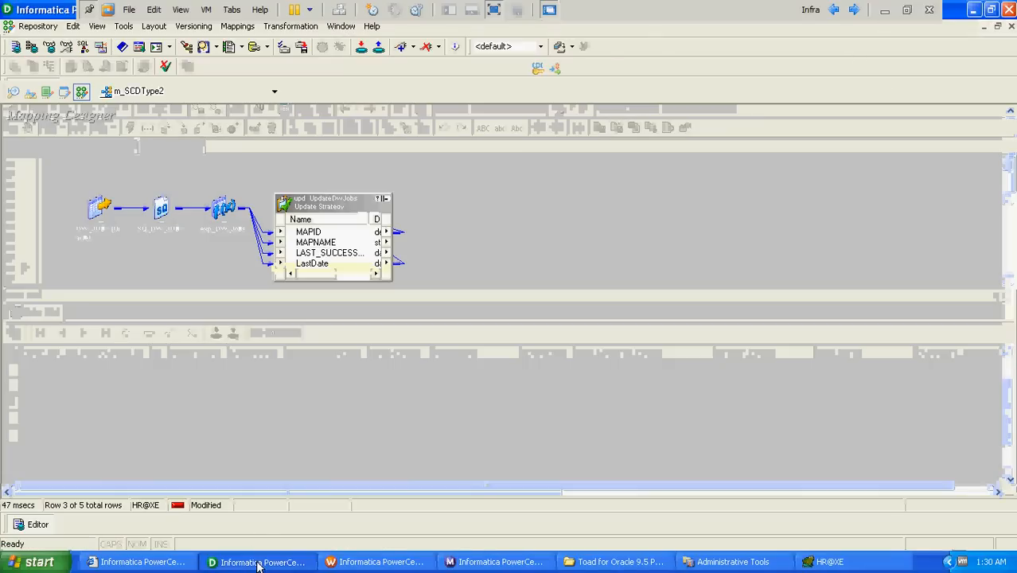
left_click(239, 27)
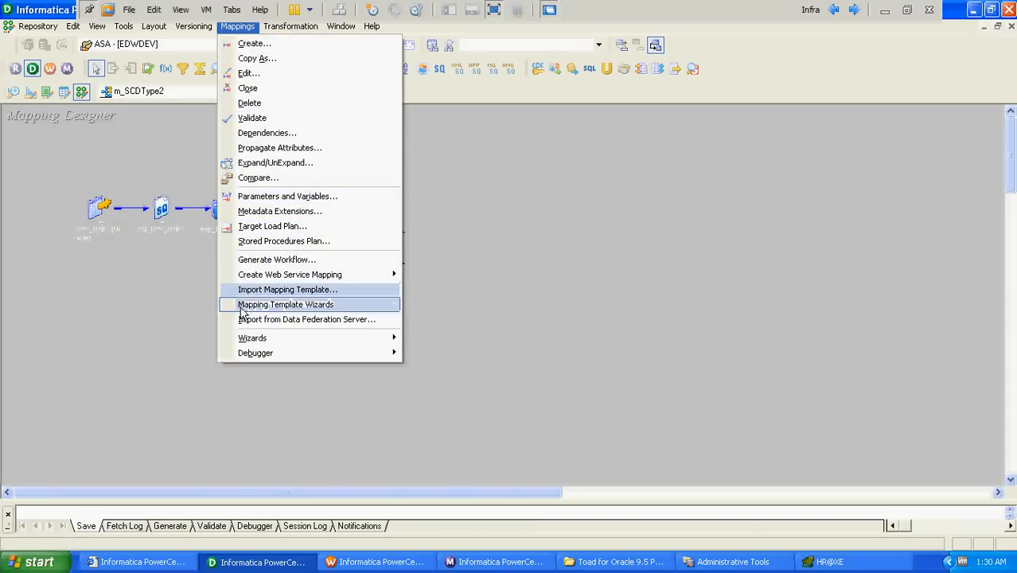
mouse_move(269, 280)
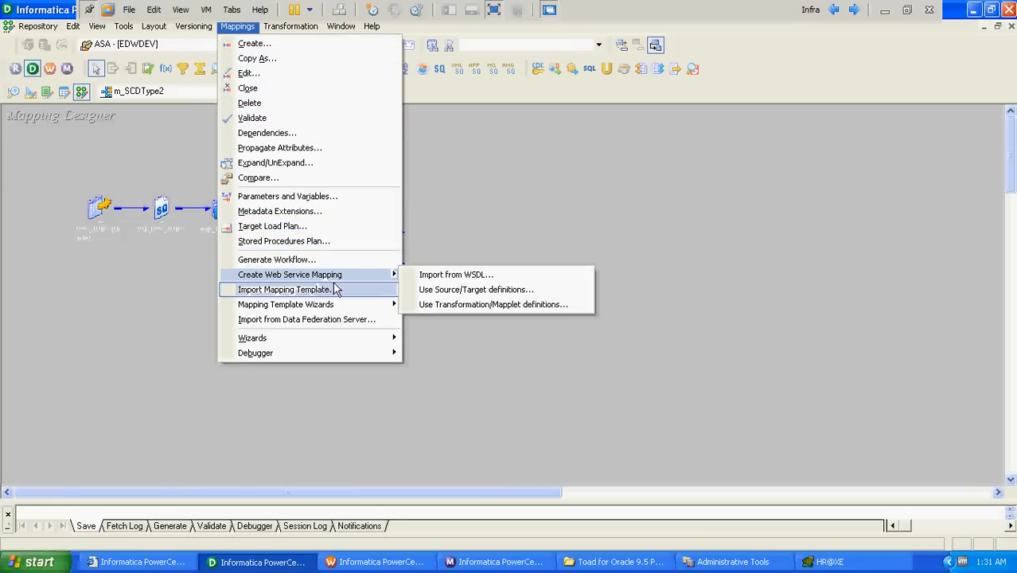
mouse_move(309, 308)
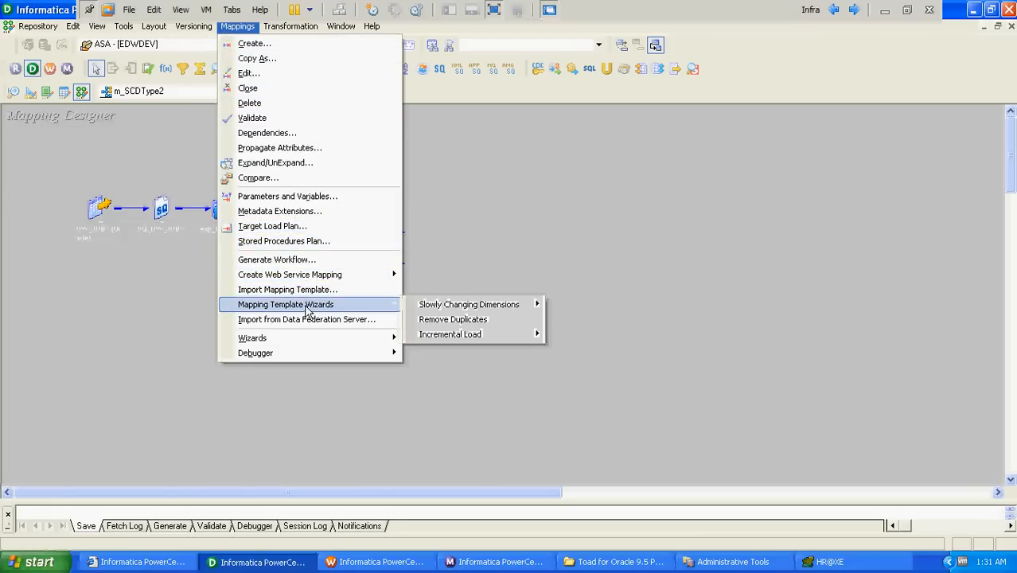
mouse_move(468, 308)
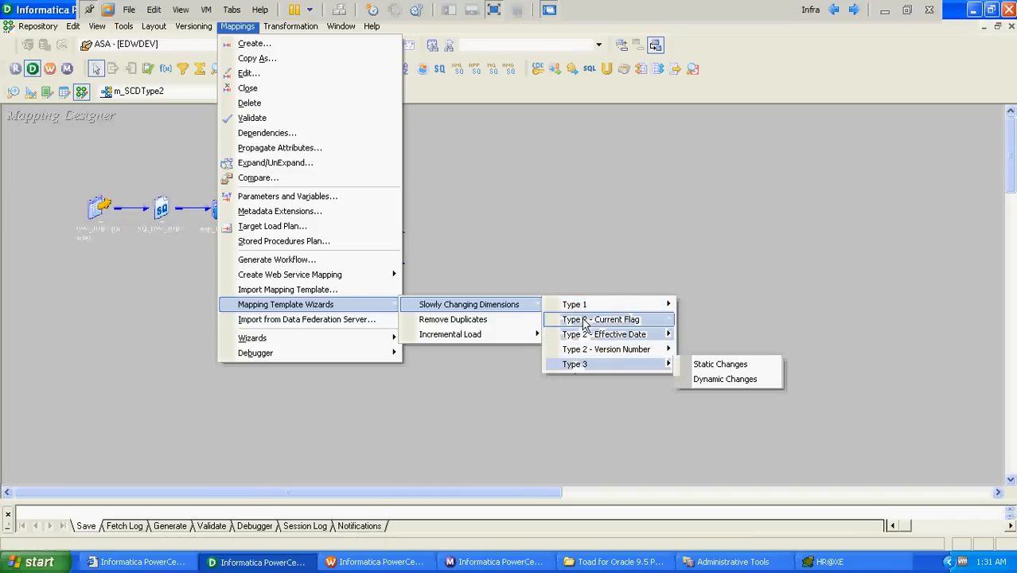
mouse_move(588, 322)
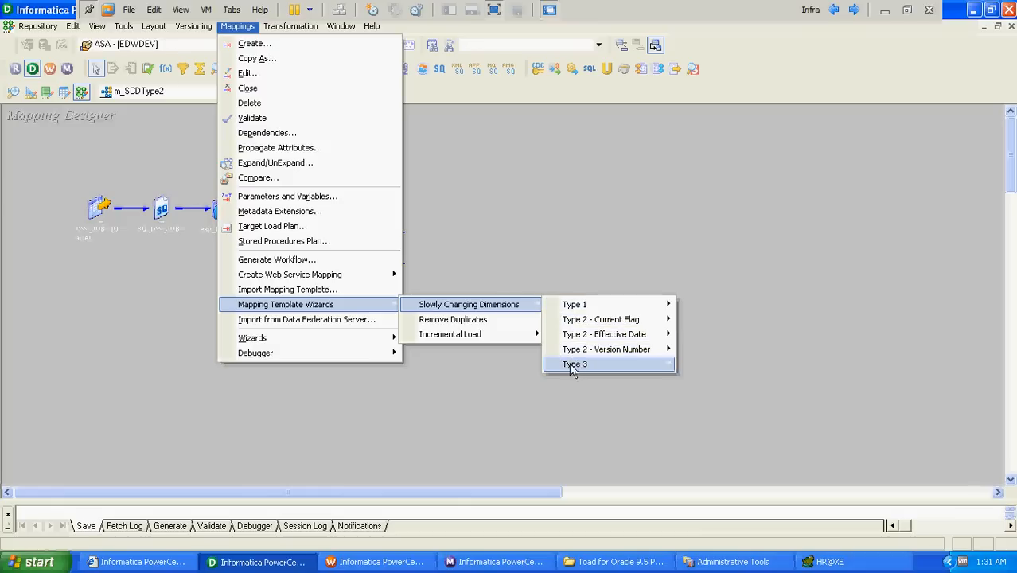
mouse_move(573, 368)
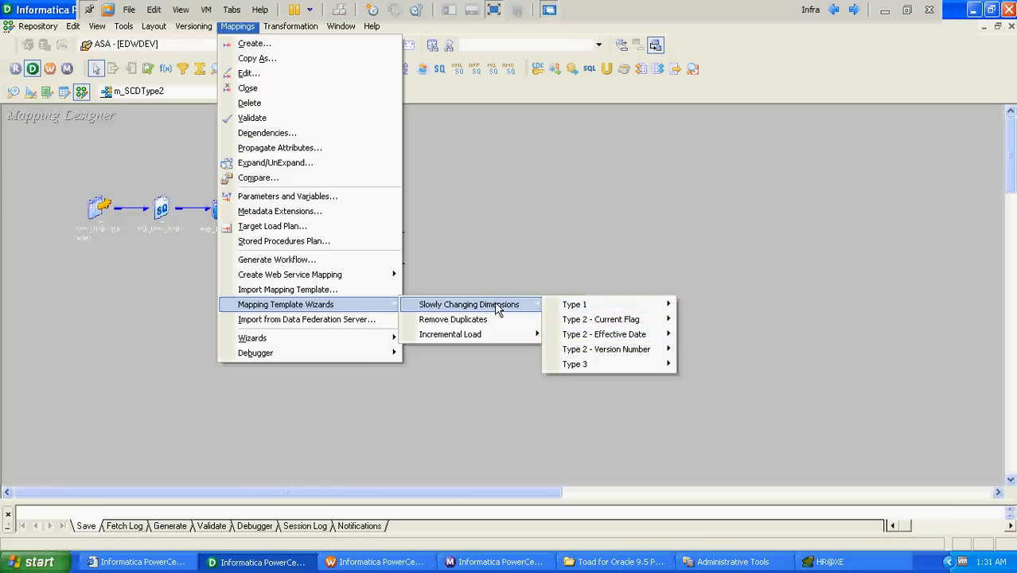
mouse_move(490, 337)
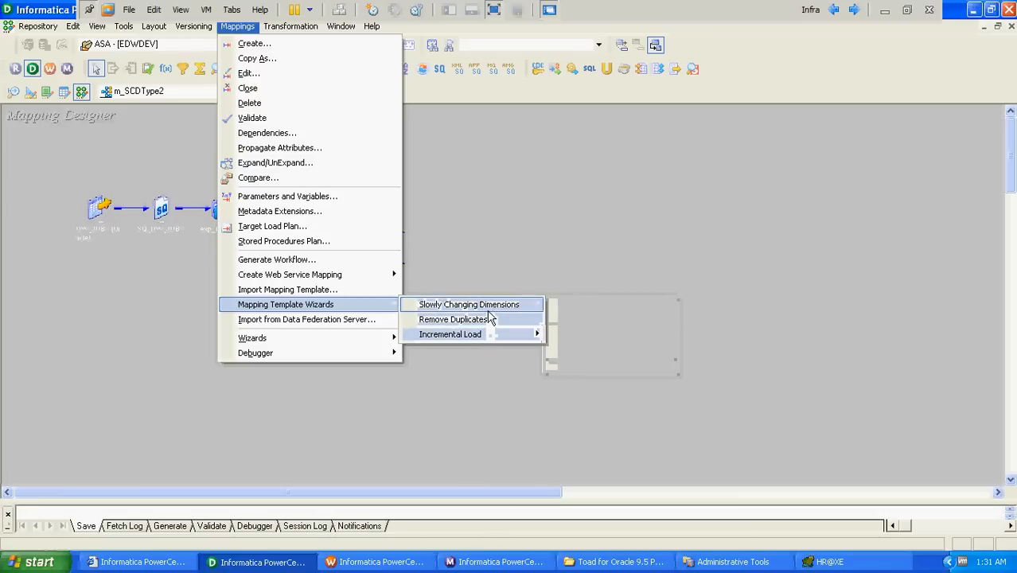
left_click(517, 257)
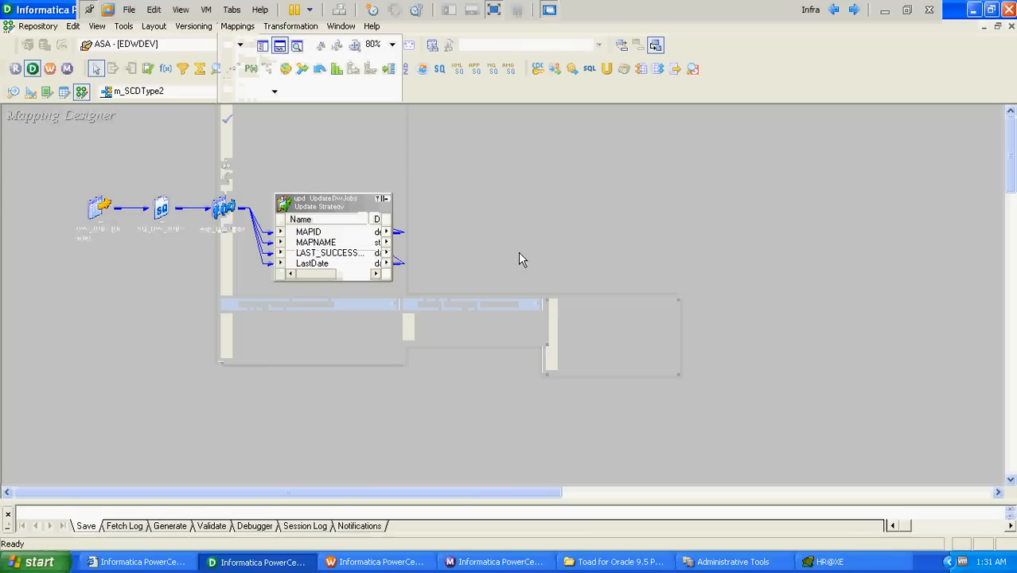
left_click(884, 9)
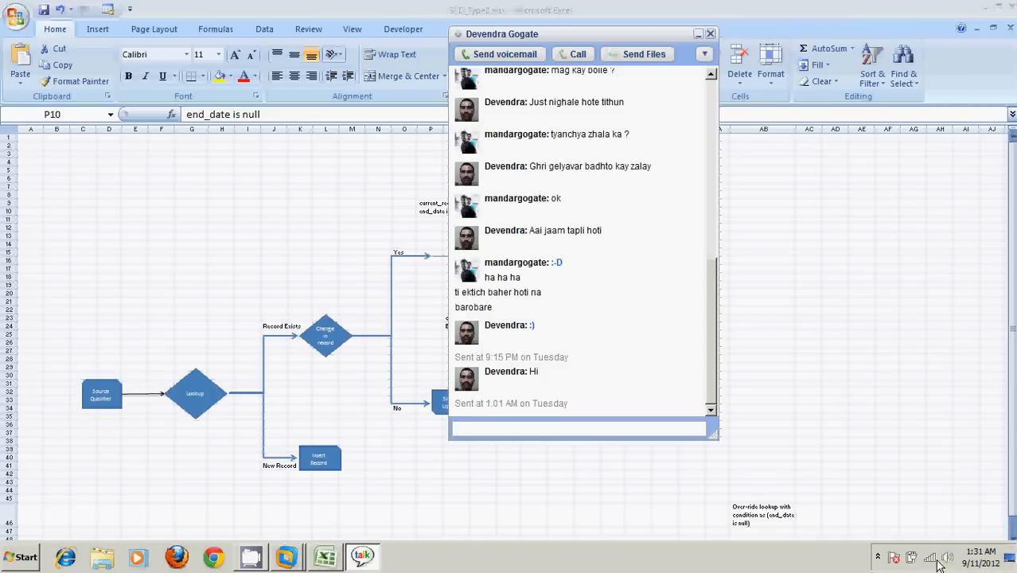
left_click(879, 556)
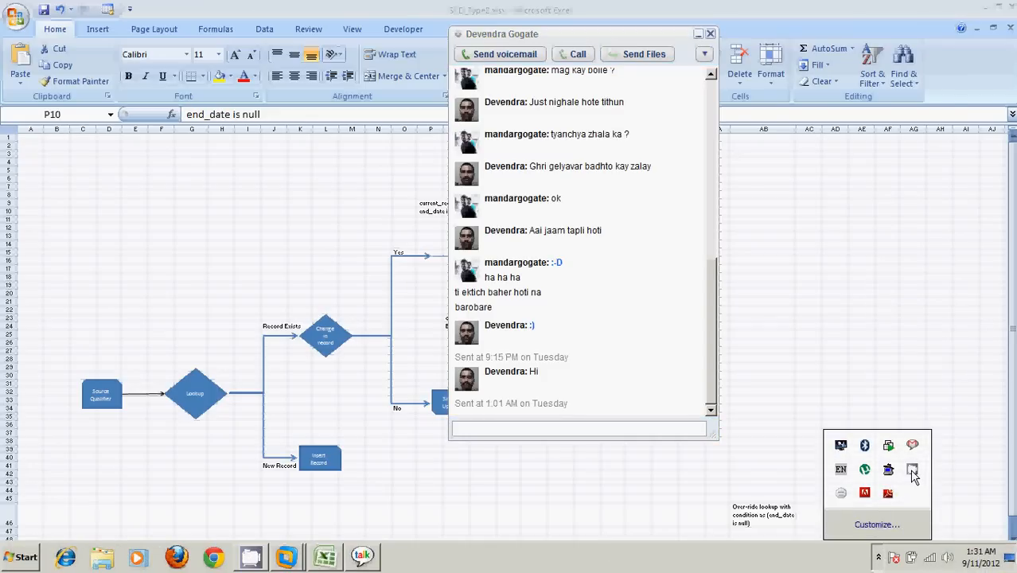
right_click(912, 471)
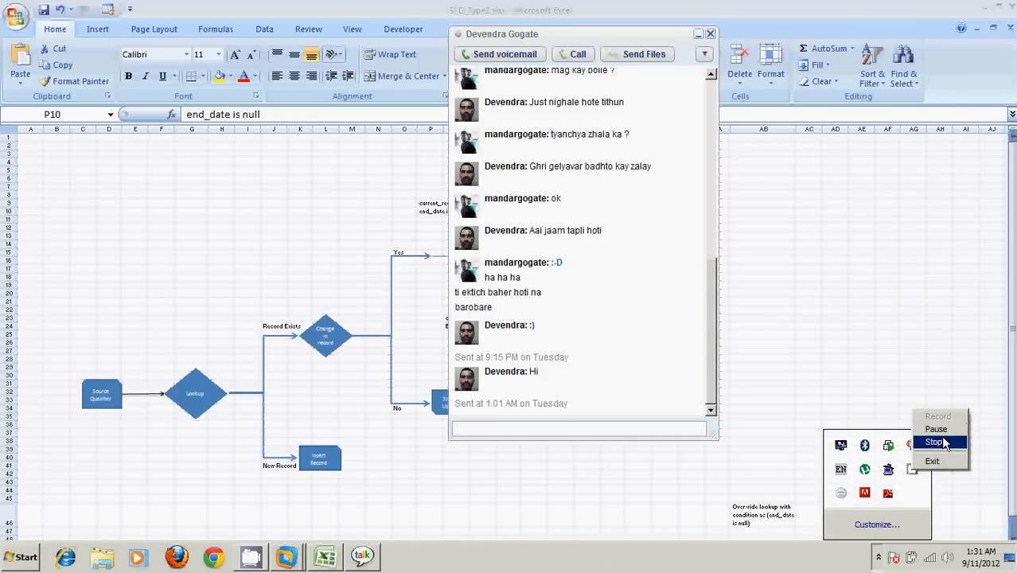